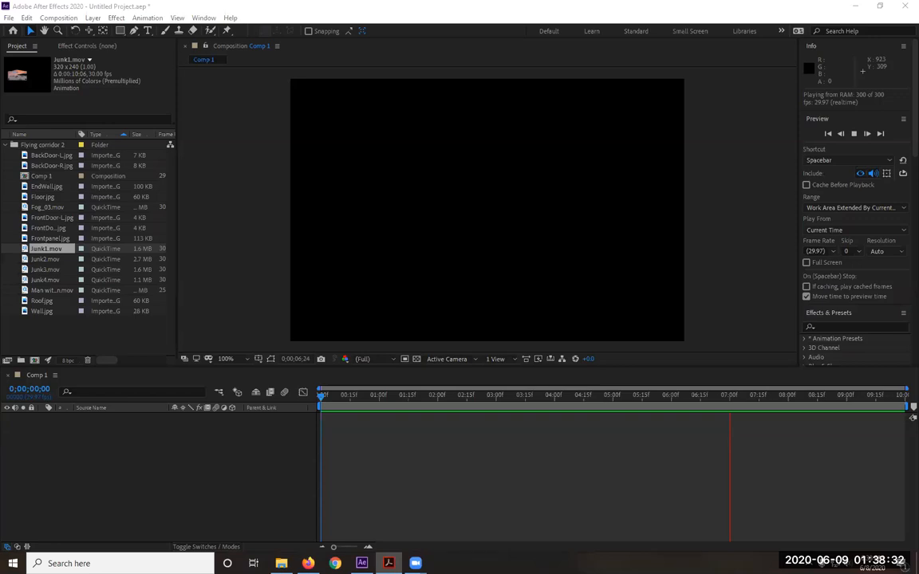
- Switch to Acrobat, read through the FLYING DOWN THE CORRIDOR.pdf instructions, then minimize the document and return to After Effects
key("alt+Tab")
scroll(431, 393, "down", 3)
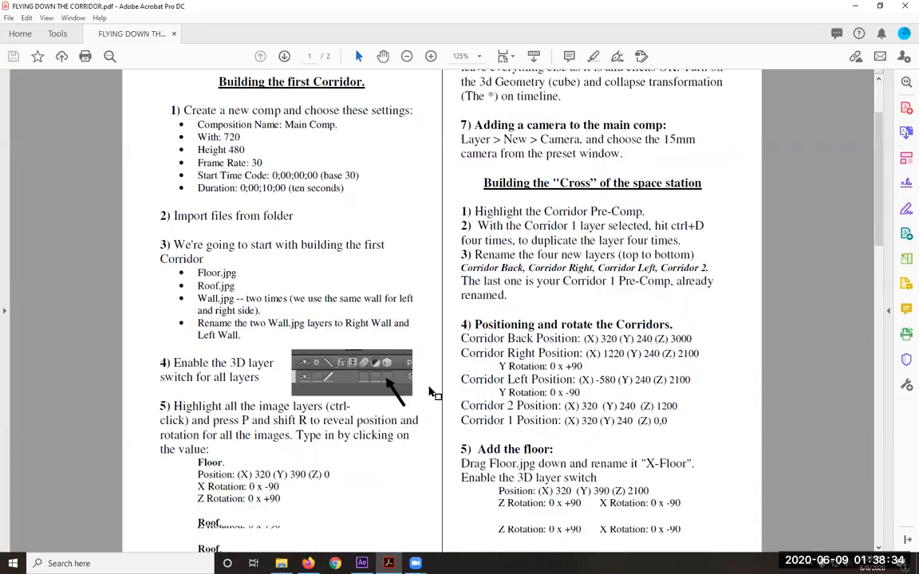
scroll(430, 392, "down", 15)
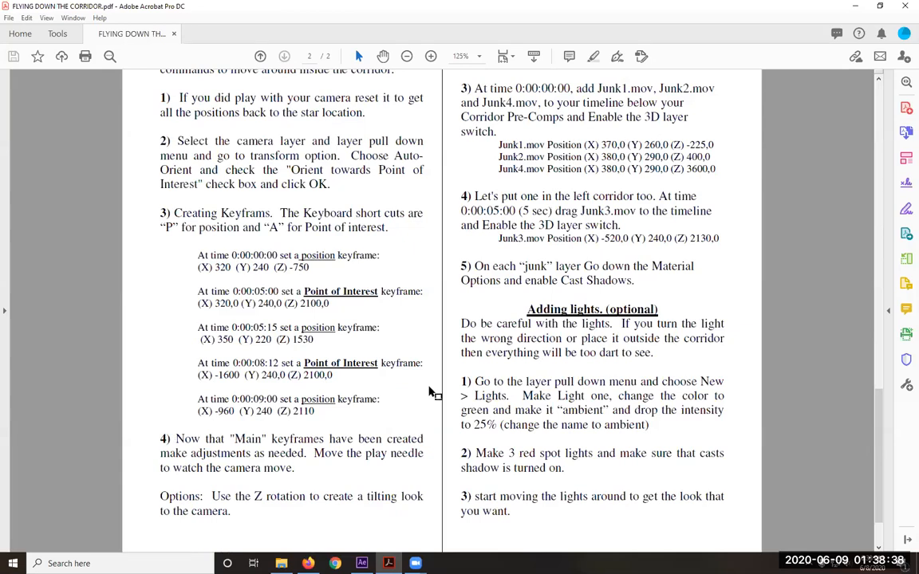
double_click(791, 8)
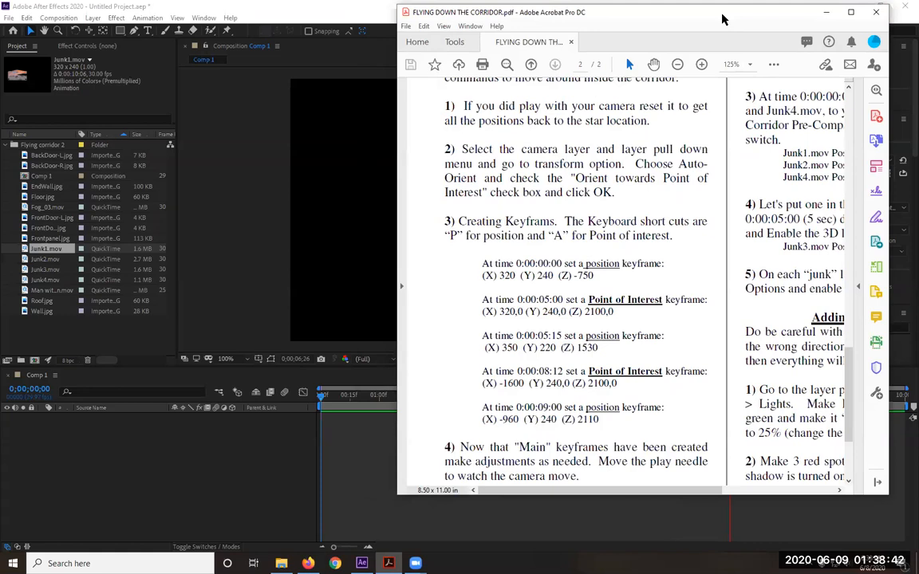
left_click(826, 12)
key("space")
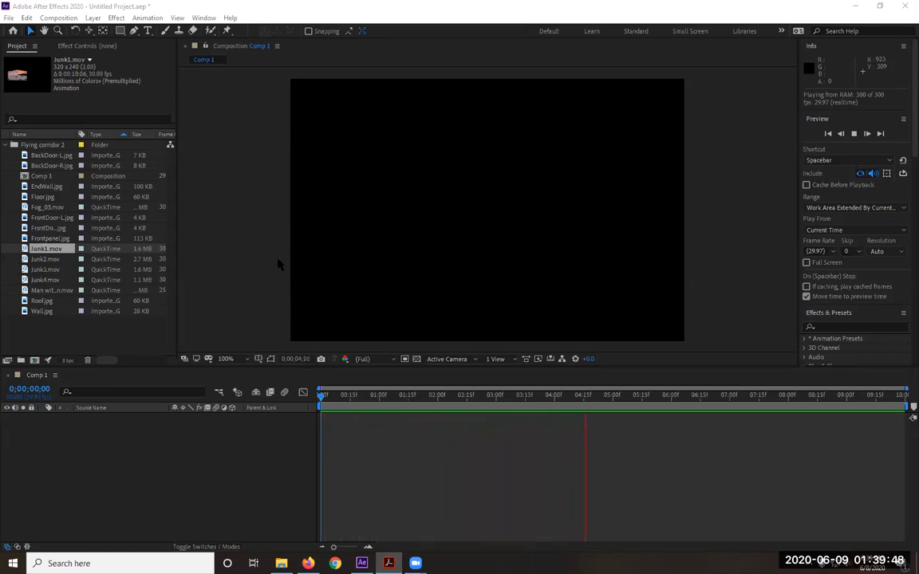
- View the Roof.jpg footage on its own, then close its viewer
double_click(41, 301)
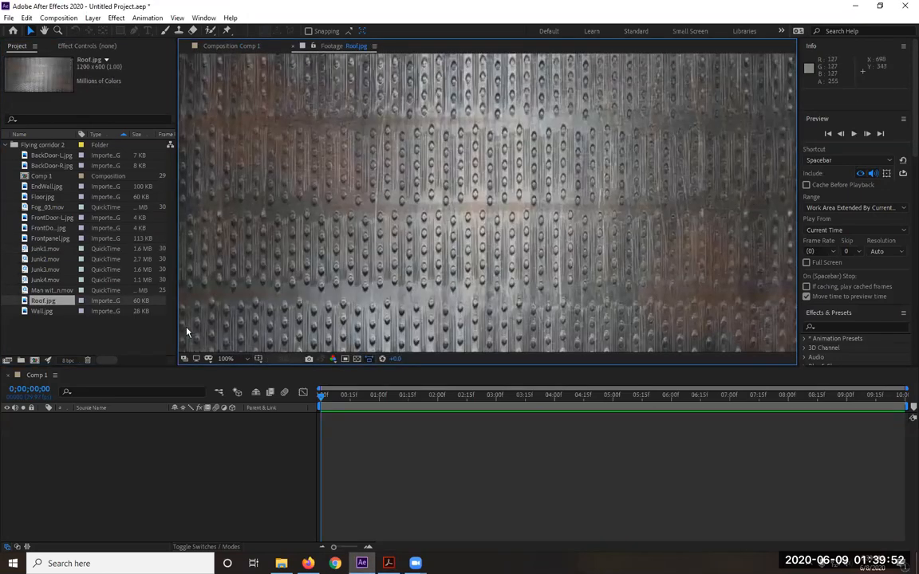
left_click(293, 46)
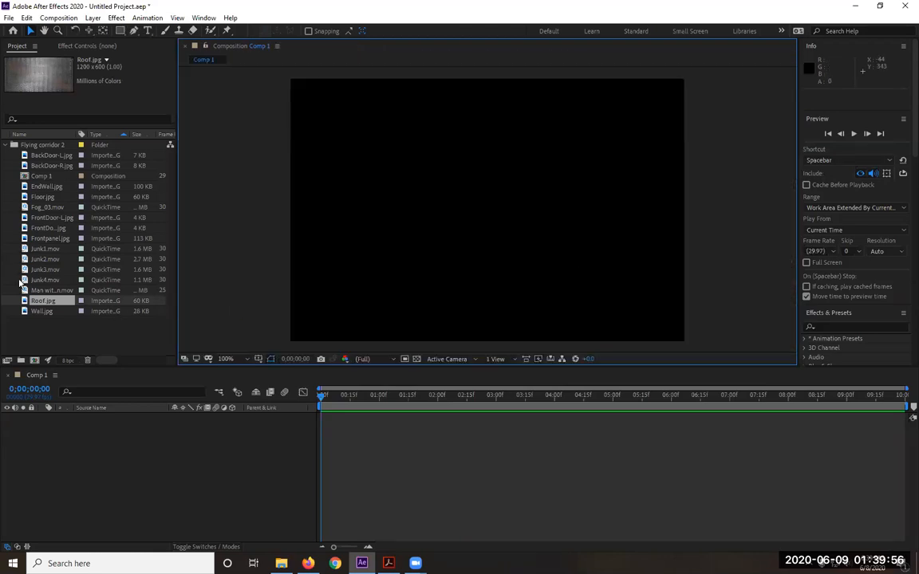
left_click(48, 323)
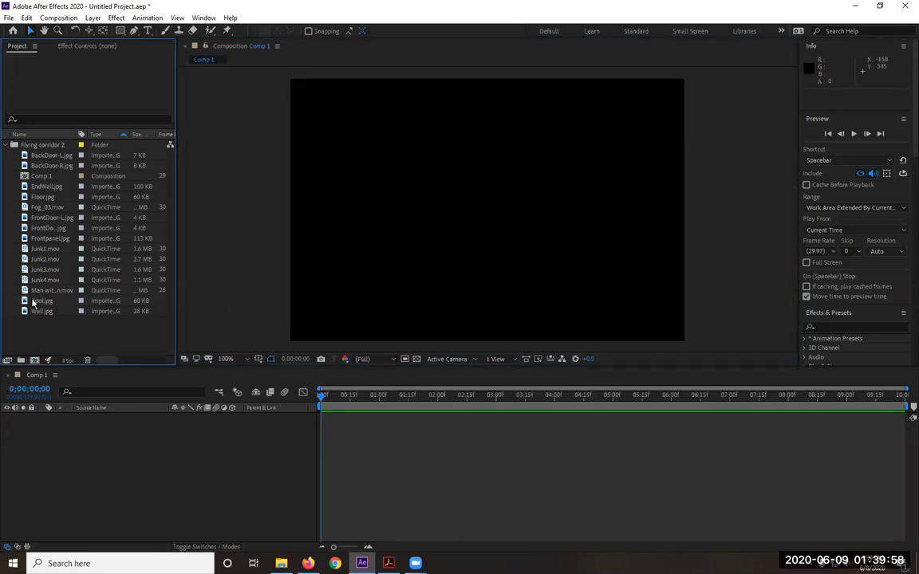
- Create a separate composition from each of Roof.jpg and Wall.jpg, closing each new composition's timeline
left_click(38, 302)
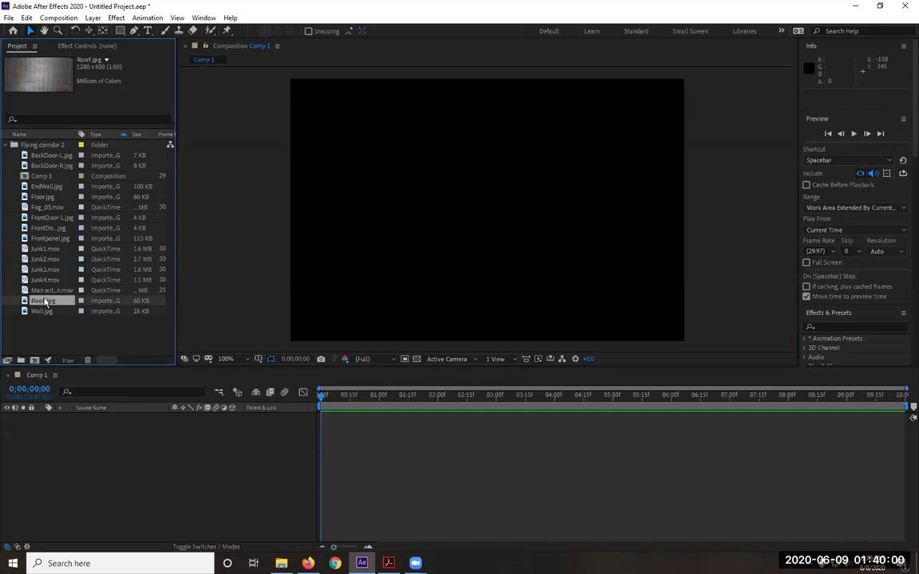
left_click_drag(38, 304, 34, 361)
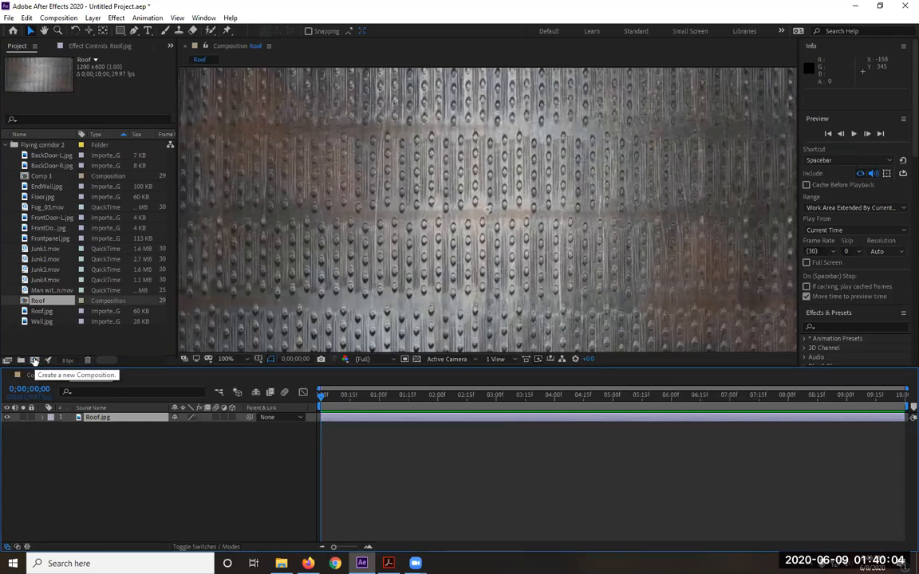
left_click(71, 375)
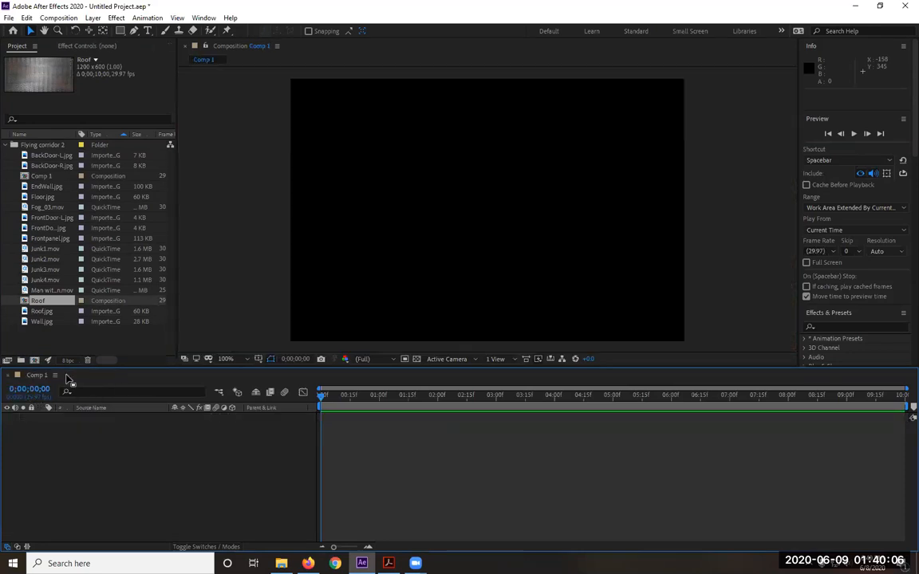
left_click_drag(43, 320, 34, 361)
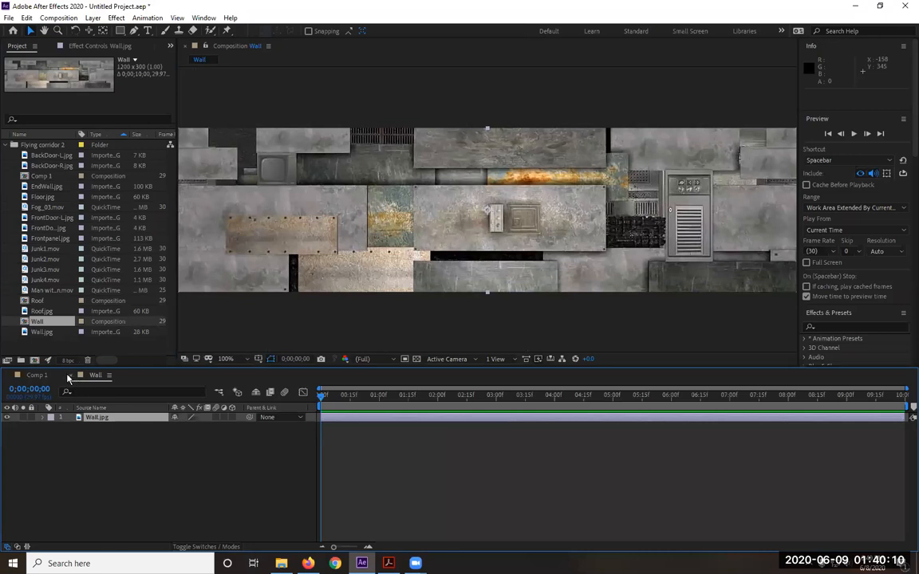
left_click(71, 375)
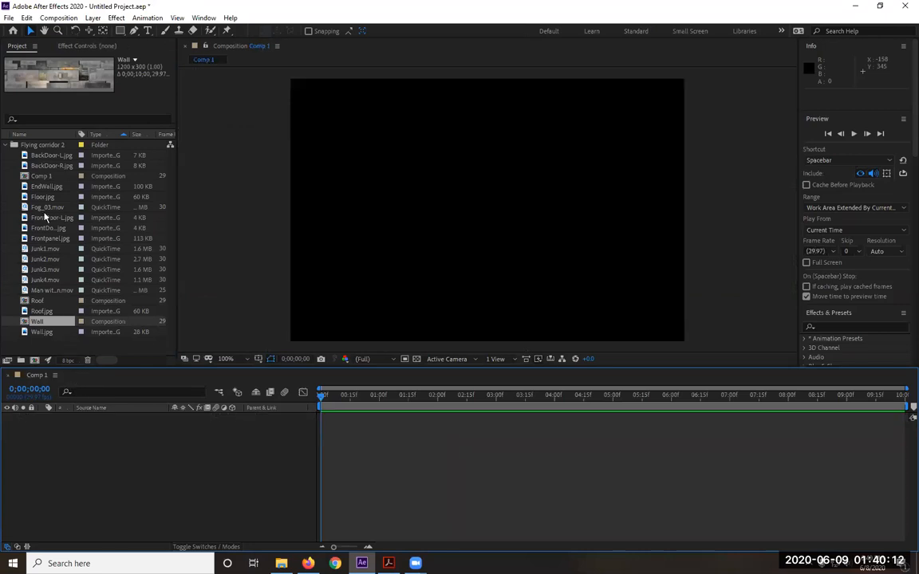
- Create a separate composition from each of EndWall.jpg and Floor.jpg, closing each new composition's timeline
left_click_drag(49, 188, 22, 360)
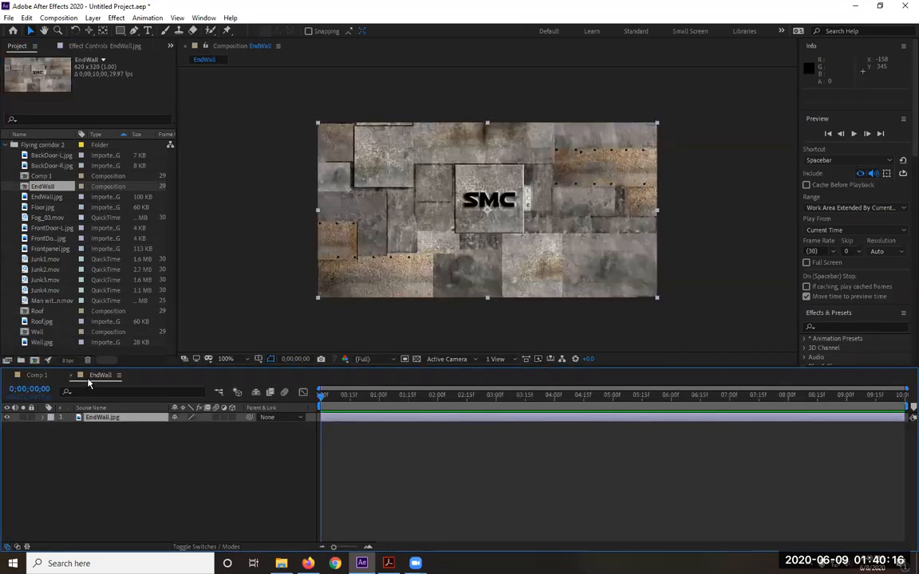
left_click(72, 375)
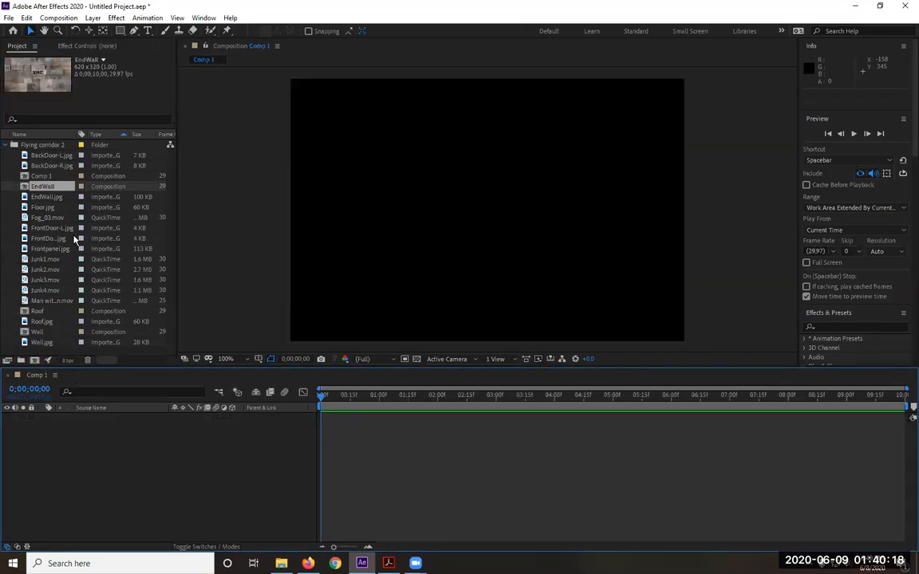
left_click(44, 208)
left_click_drag(44, 209, 35, 360)
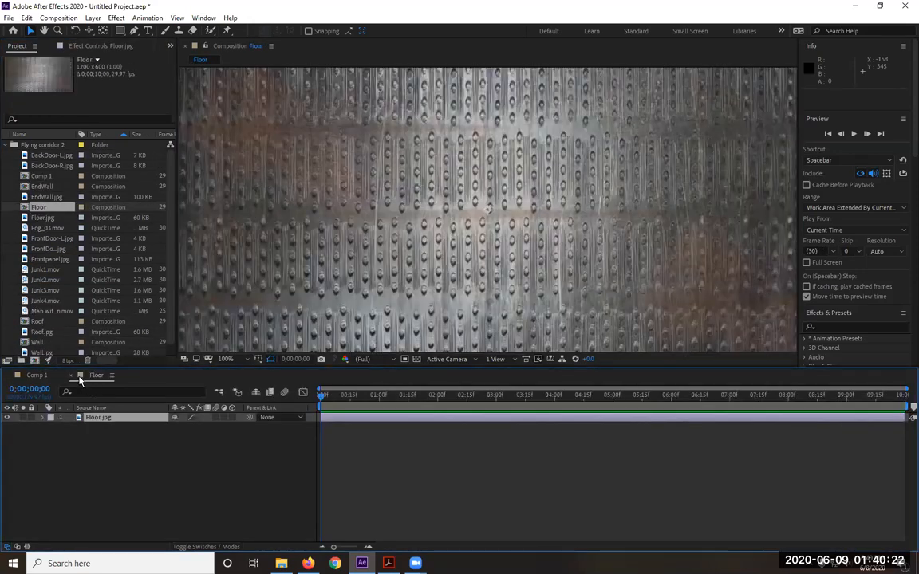
left_click(72, 376)
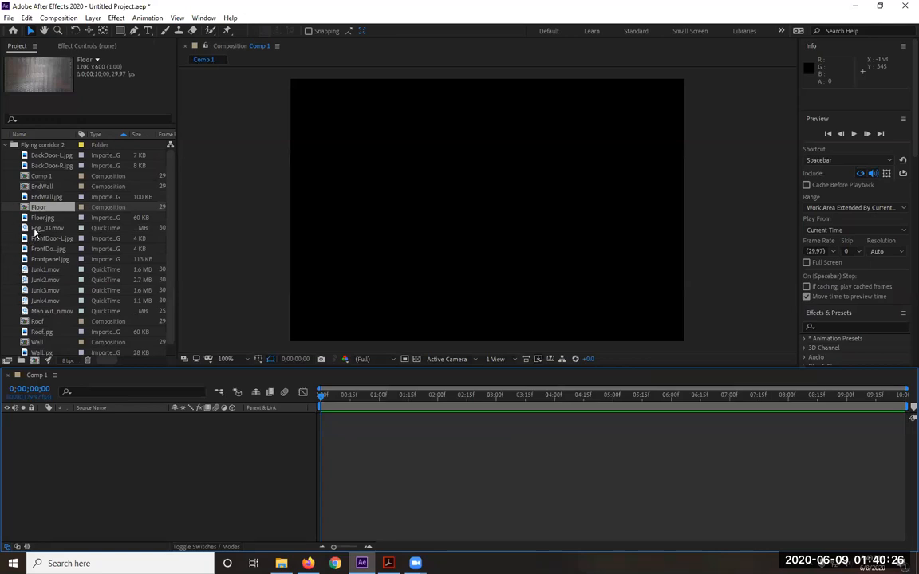
- Sort the project items by type, stack the Floor, Roof and Wall compositions in Comp 1, and duplicate the Wall layer
left_click(103, 137)
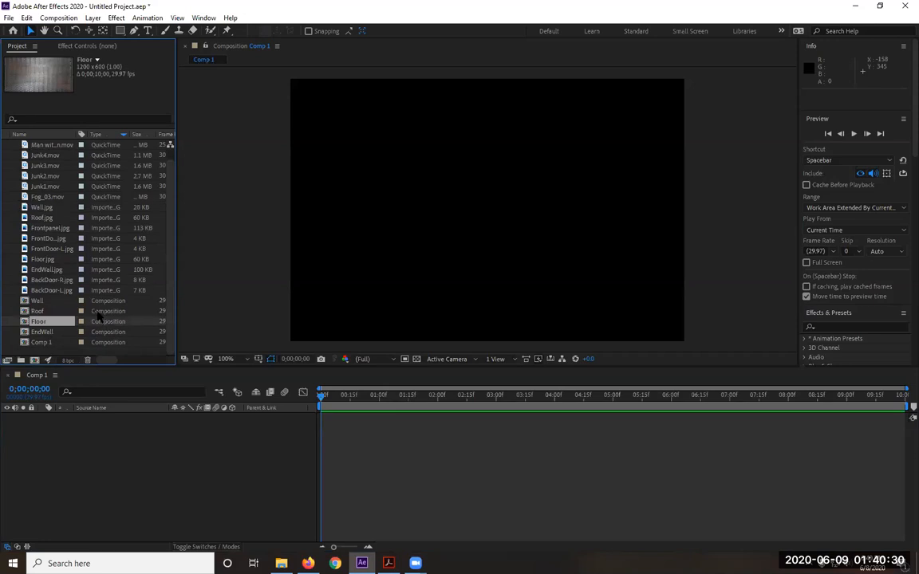
left_click_drag(45, 323, 58, 463)
left_click_drag(39, 311, 39, 437)
left_click_drag(38, 302, 43, 466)
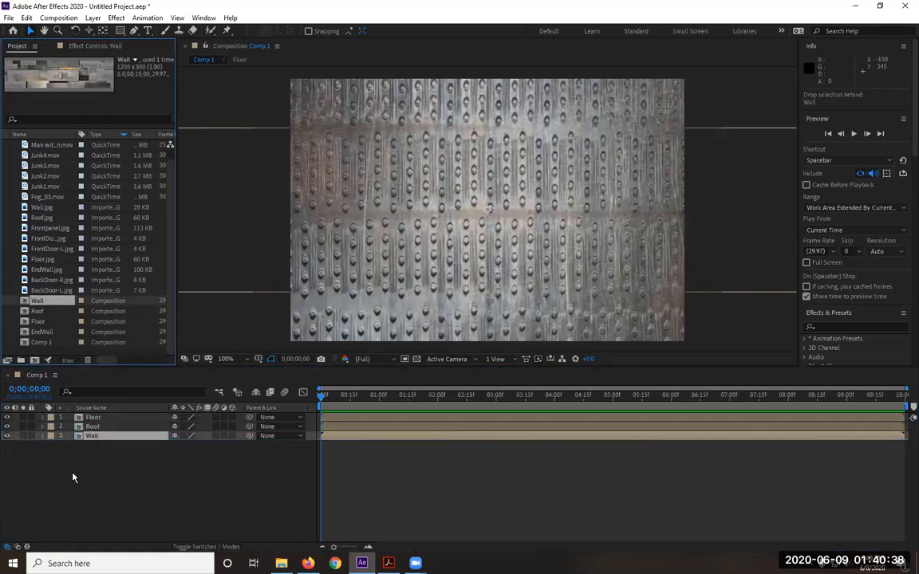
key("ctrl+d")
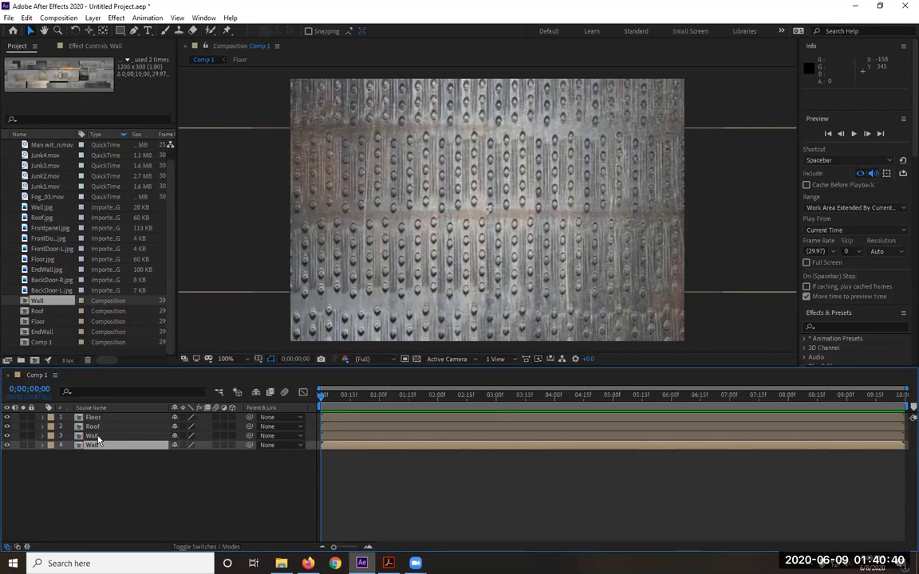
- Rename the upper of the two Wall layers as "right Wall"
right_click(94, 437)
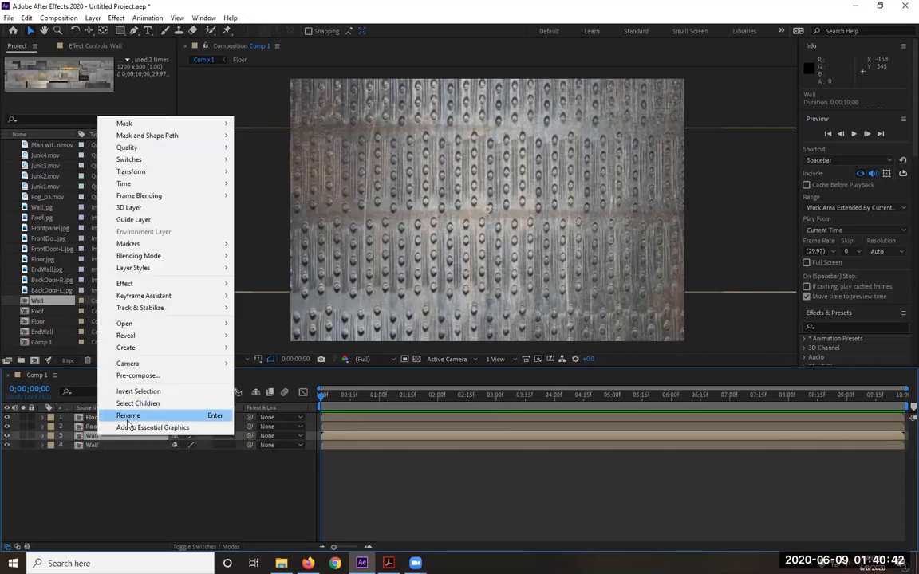
left_click(128, 417)
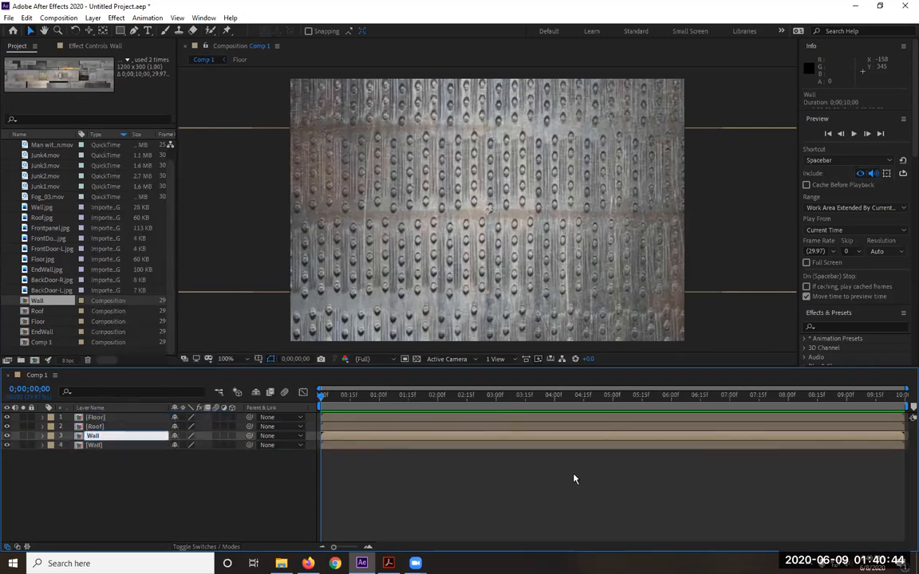
key("Home")
type("right")
key("BackSpace")
key("BackSpace")
key("BackSpace")
key("BackSpace")
key("BackSpace")
type("ight")
key("Return")
- Rename the remaining Wall layer as "Left wall"
right_click(110, 446)
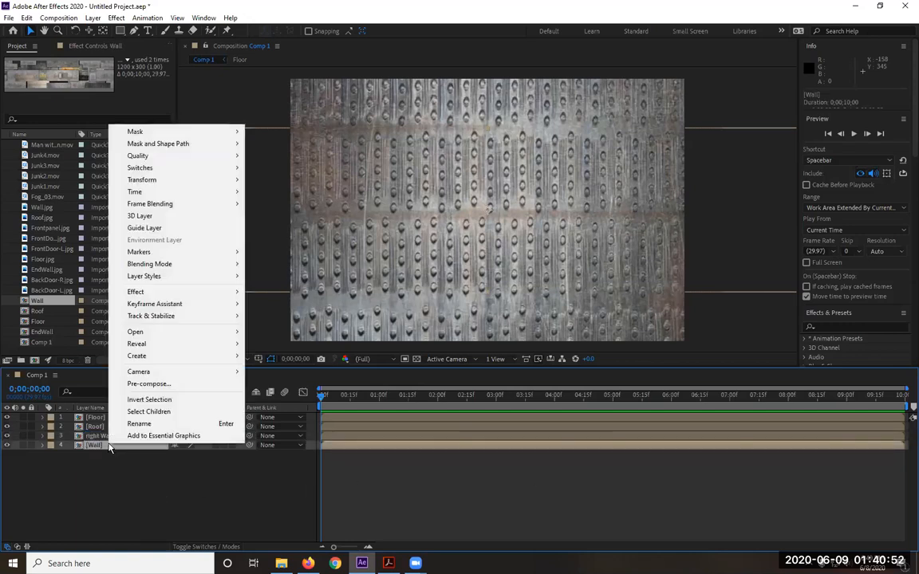
left_click(139, 423)
type("Left wall")
key("Return")
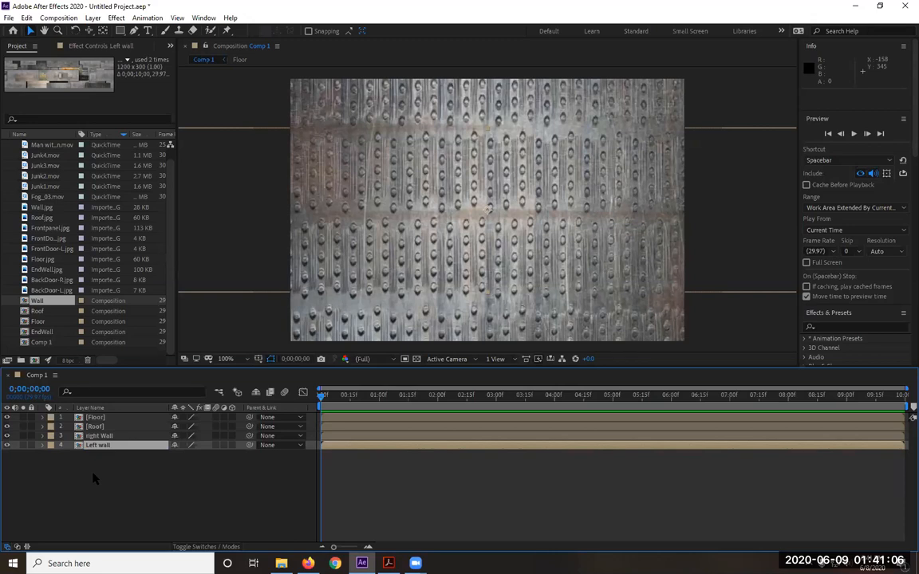
- Rename the Comp 1 composition as "main comp"
left_click(42, 342)
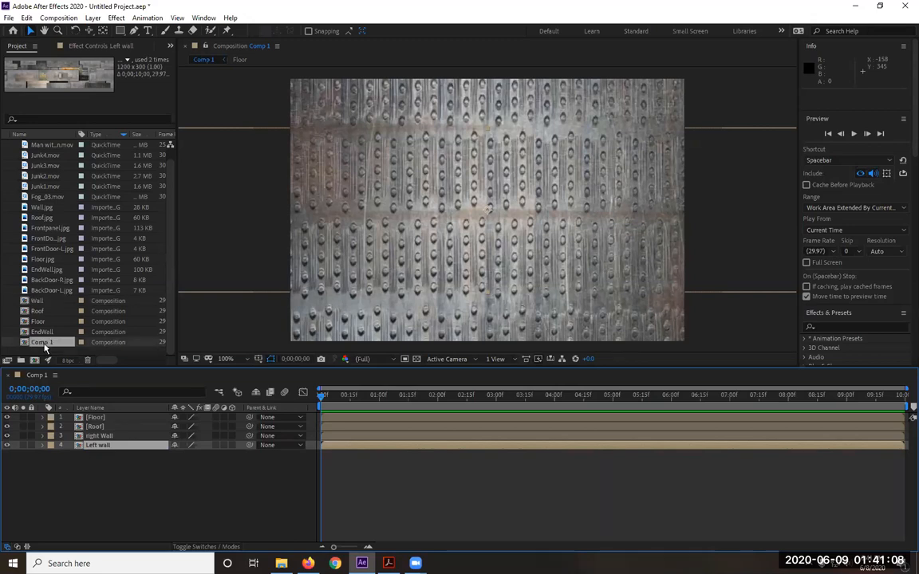
right_click(44, 345)
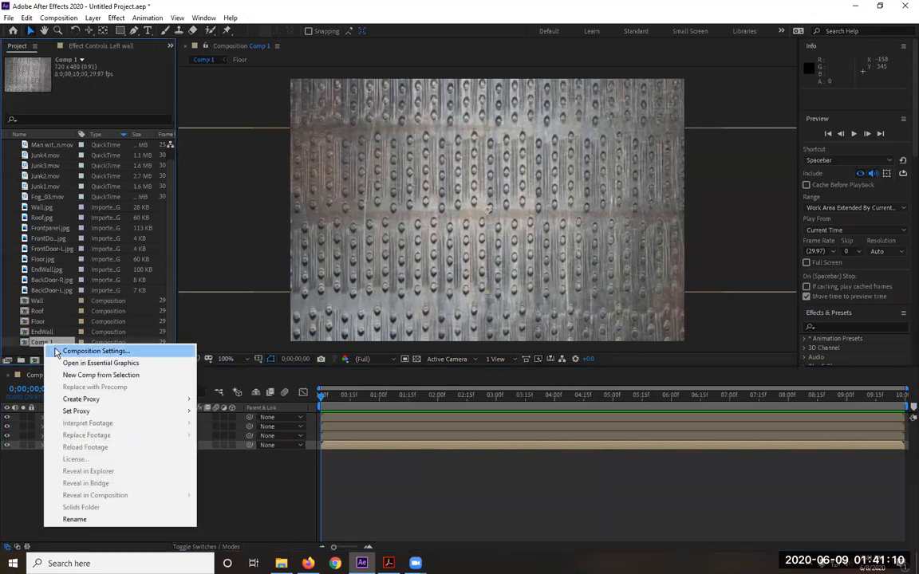
left_click(74, 520)
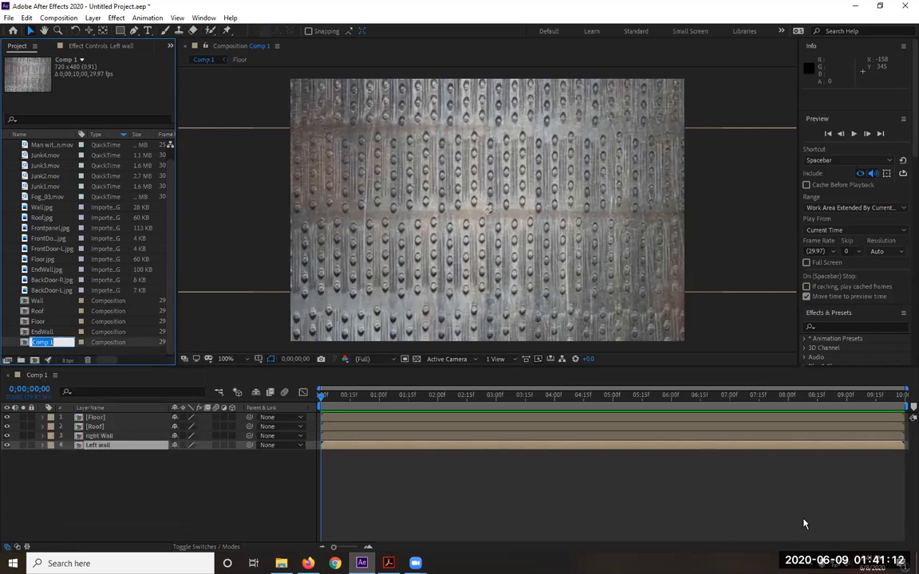
type("main comp")
key("Return")
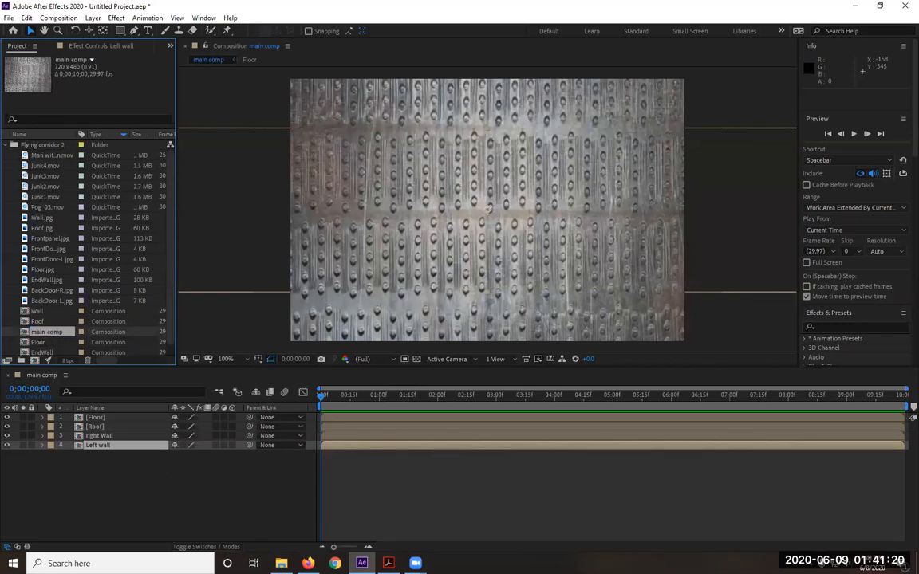
- Turn the Floor, Roof, right Wall and Left wall layers into 3D layers
key("alt+Tab")
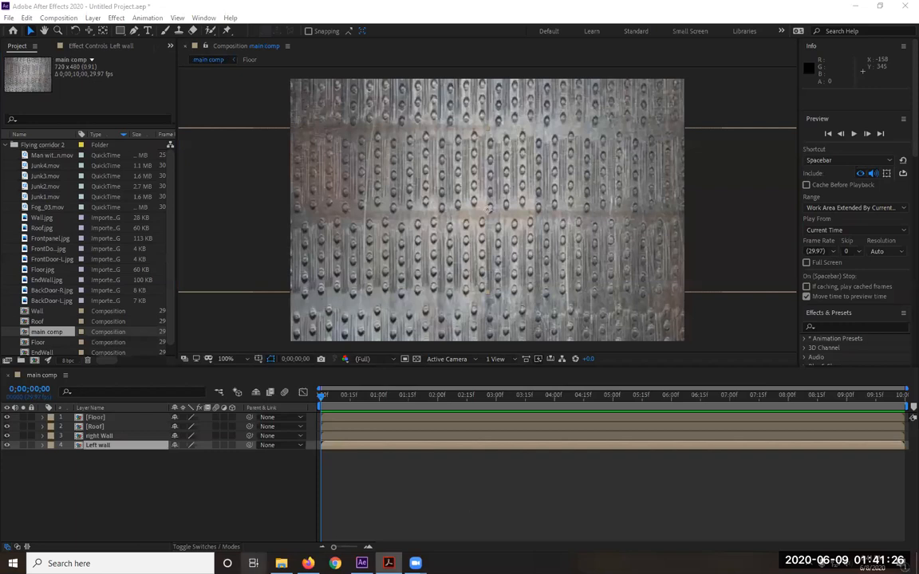
left_click_drag(136, 481, 112, 394)
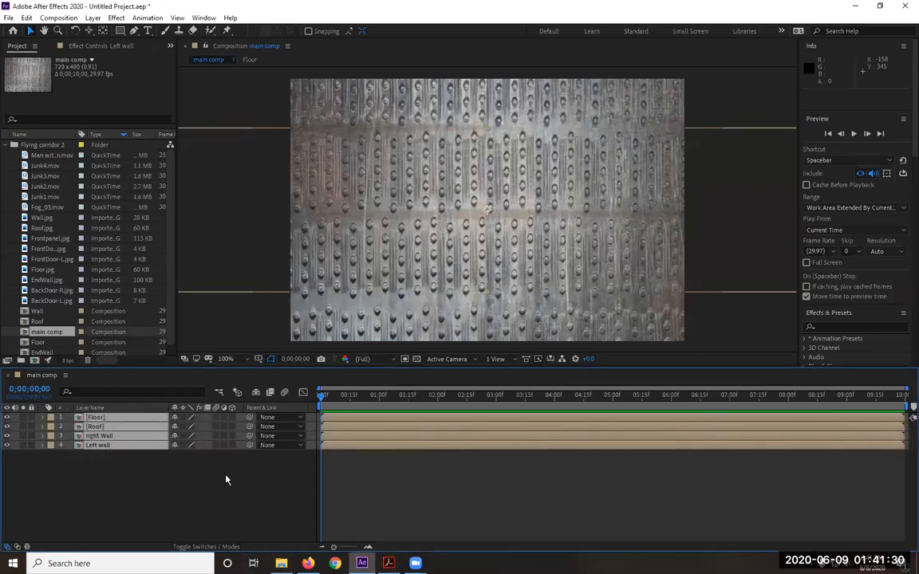
left_click_drag(233, 418, 232, 432)
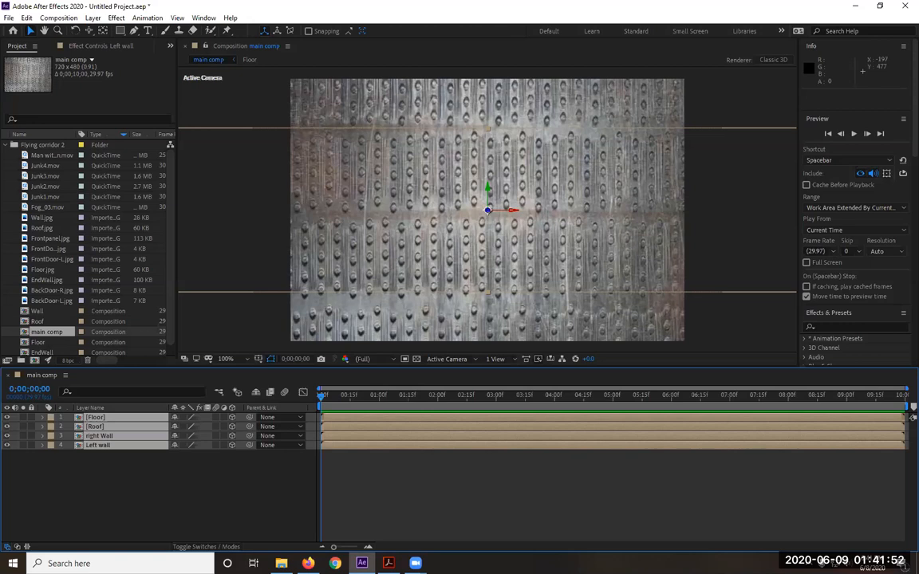
- Set the Floor layer's position to X 320 and Y 390
key("alt+Tab")
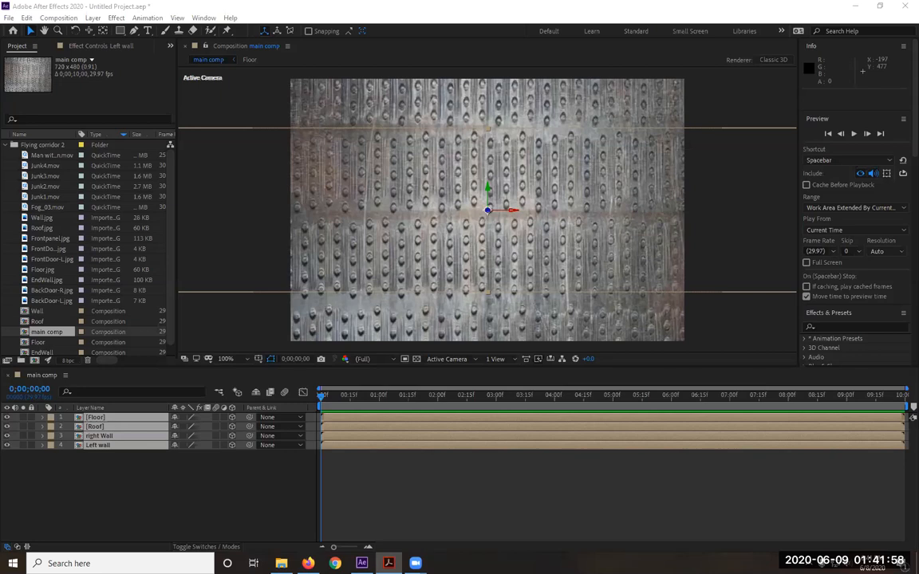
left_click(119, 418)
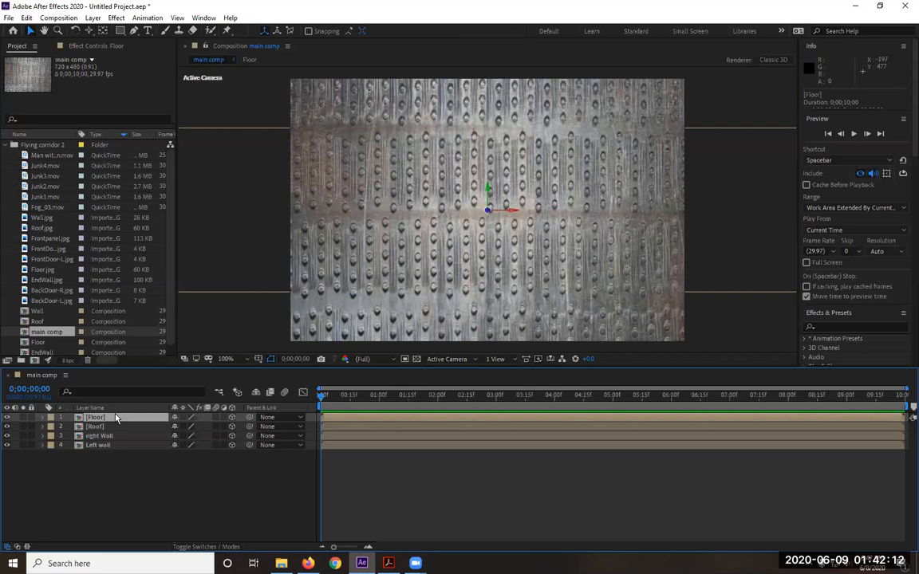
key("p")
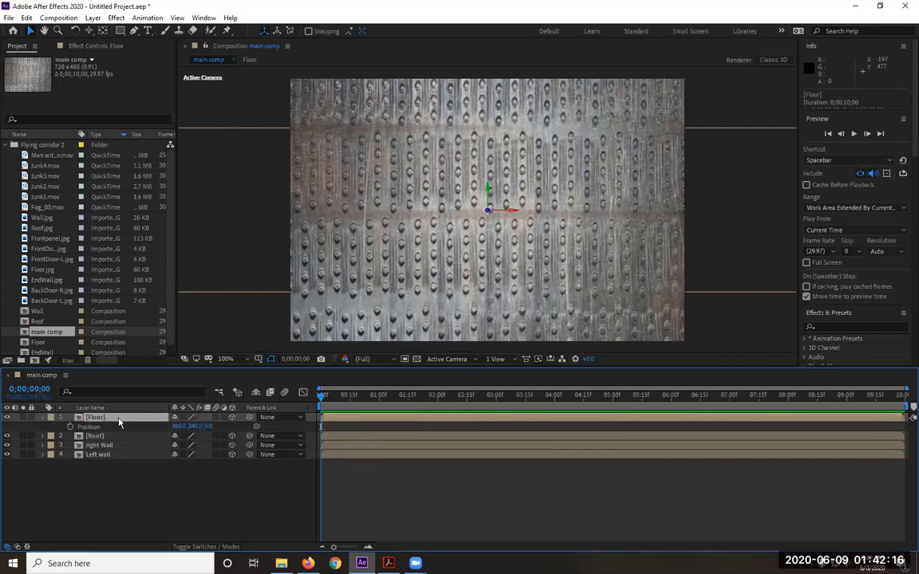
left_click(180, 426)
type("320")
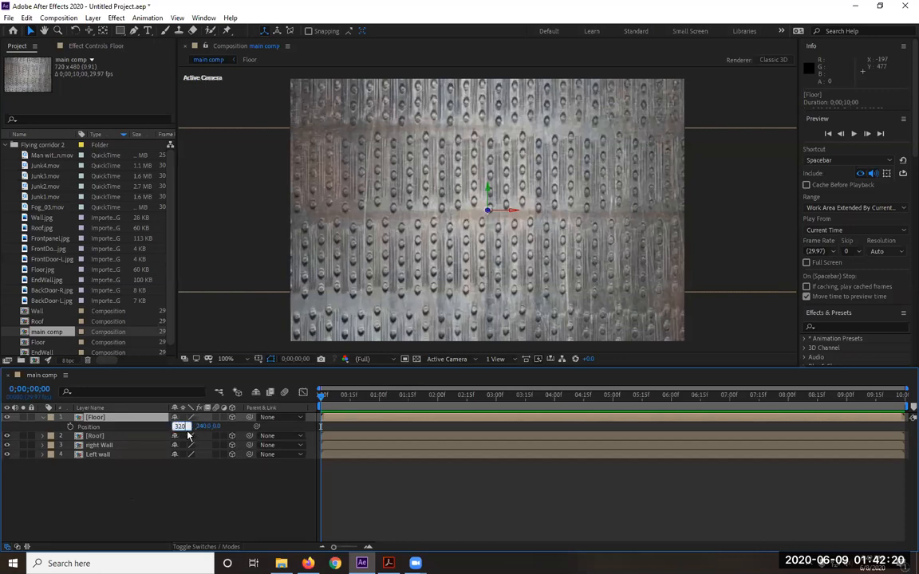
key("Tab")
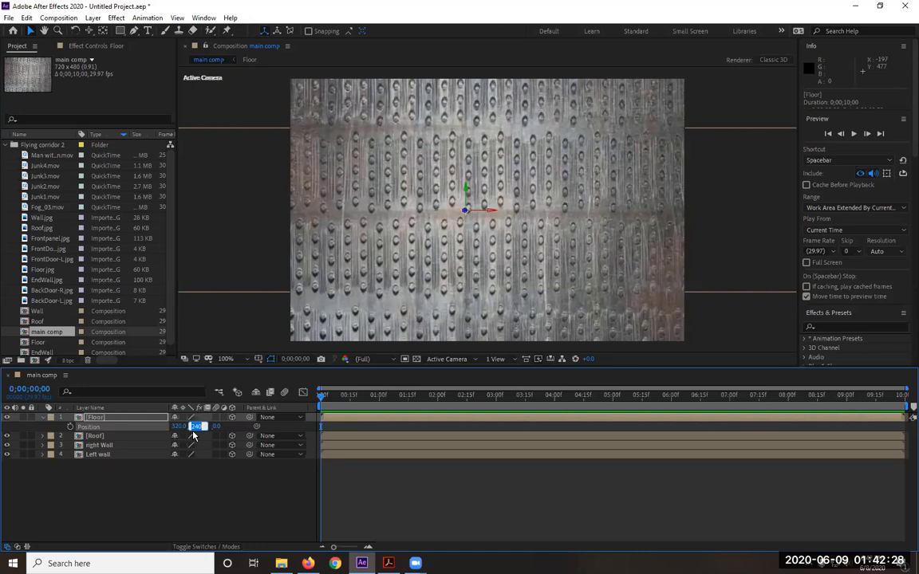
type("38")
key("Return")
- Rotate the Floor layer to -90° on X and 90° on Z, then collapse its properties
left_click(99, 419)
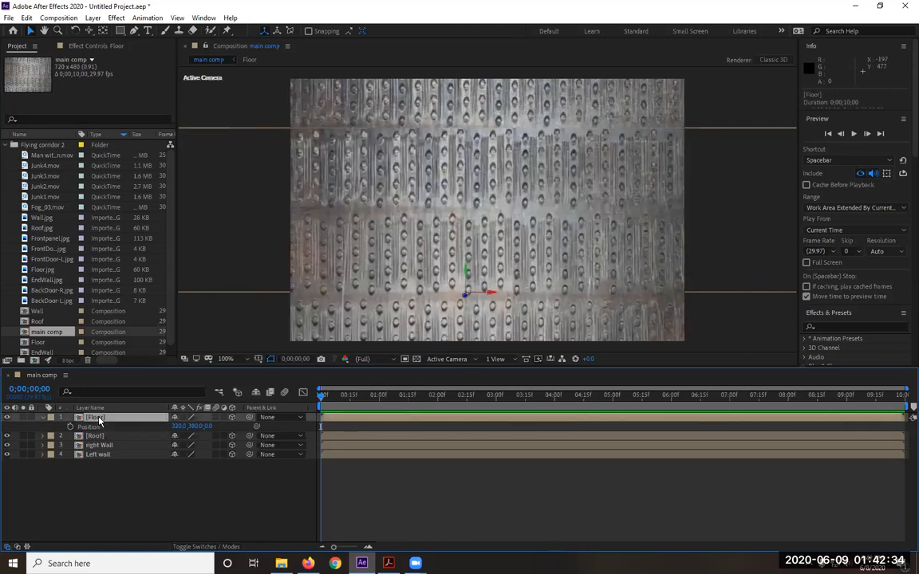
key("r")
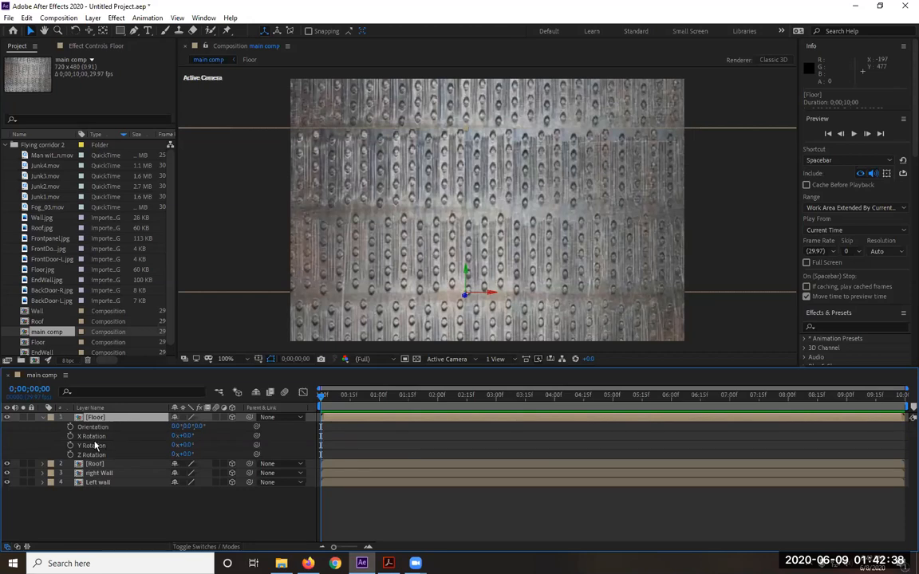
left_click_drag(181, 436, 184, 436)
left_click(184, 437)
type("-90")
left_click(184, 454)
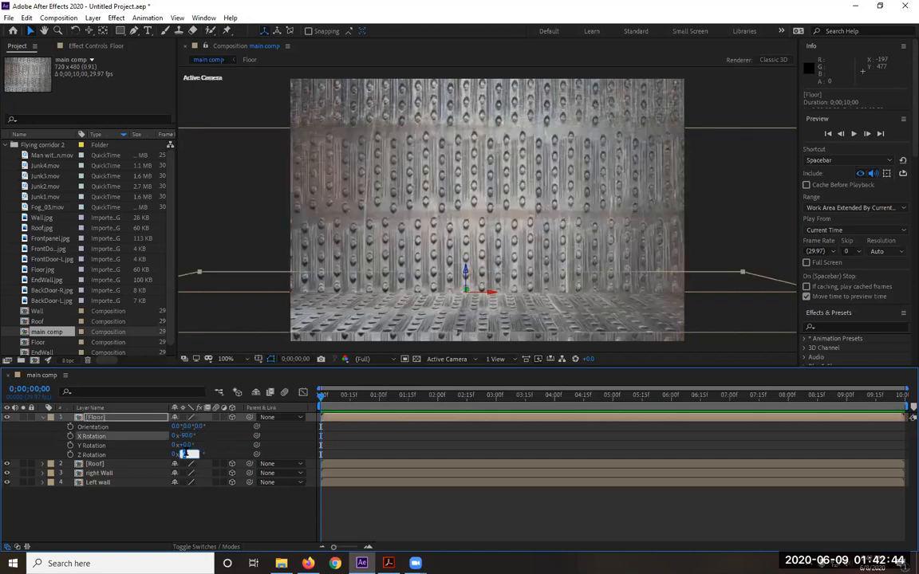
type("90")
key("Return")
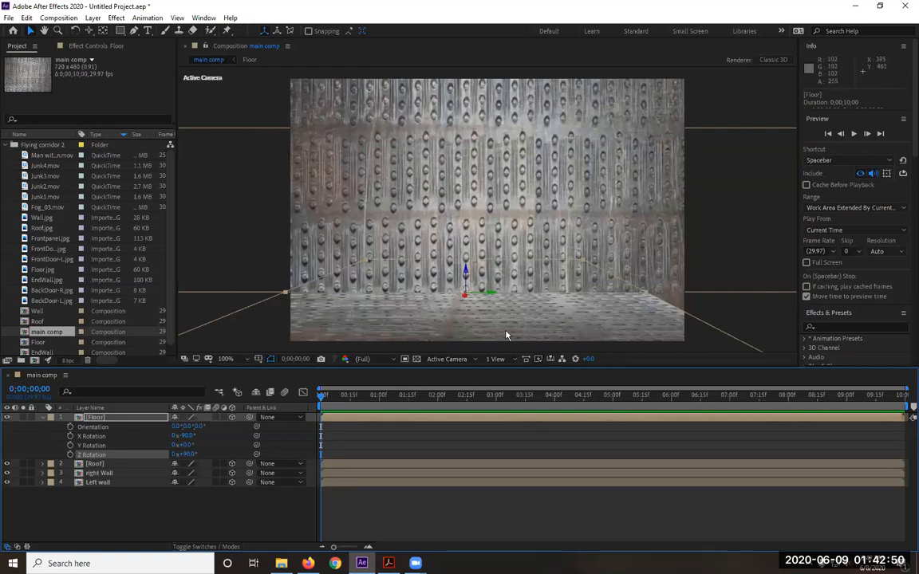
left_click(42, 417)
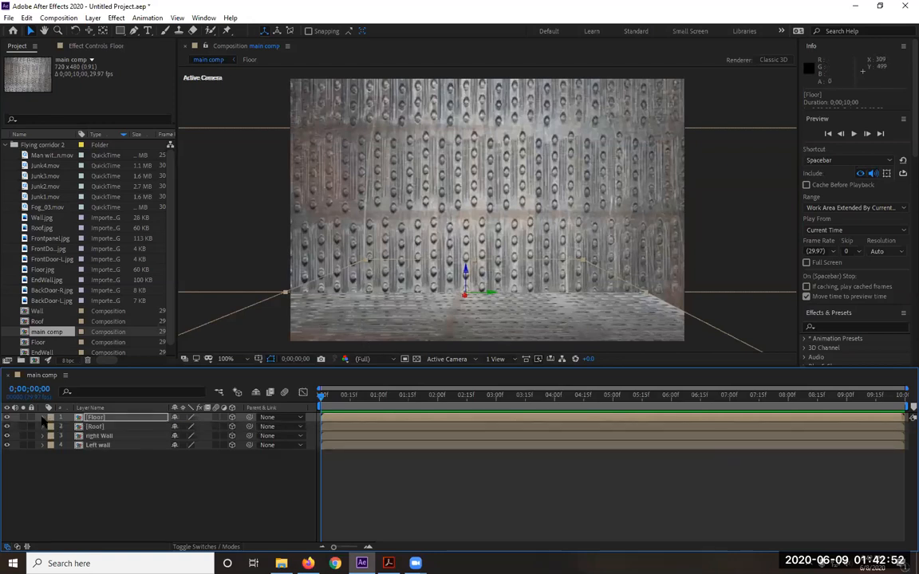
- Set the Roof layer's position to X 320 and Y 90
left_click(96, 427)
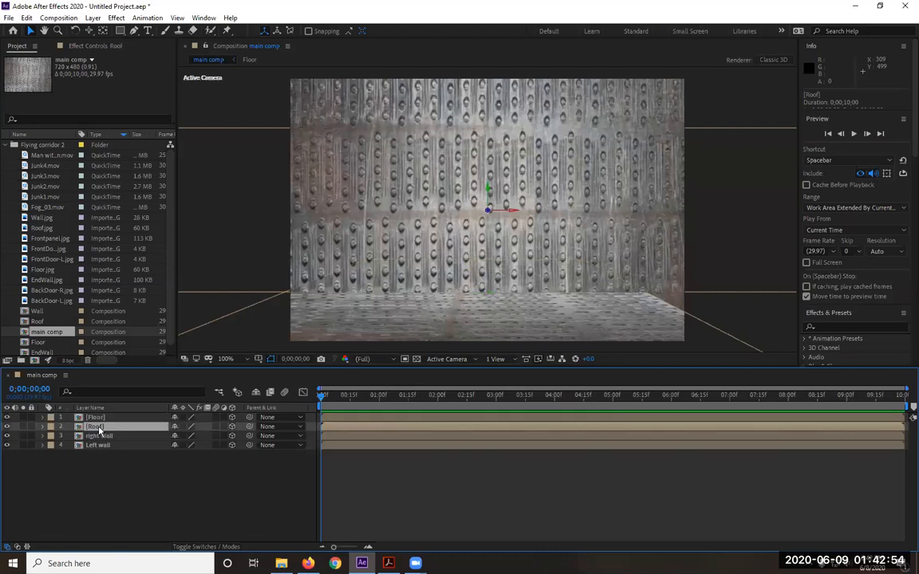
key("r")
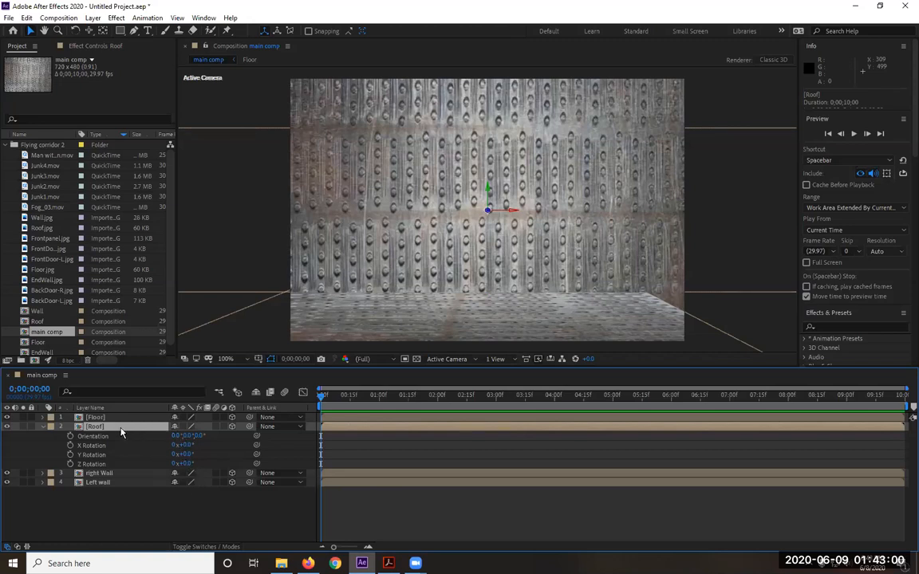
key("p")
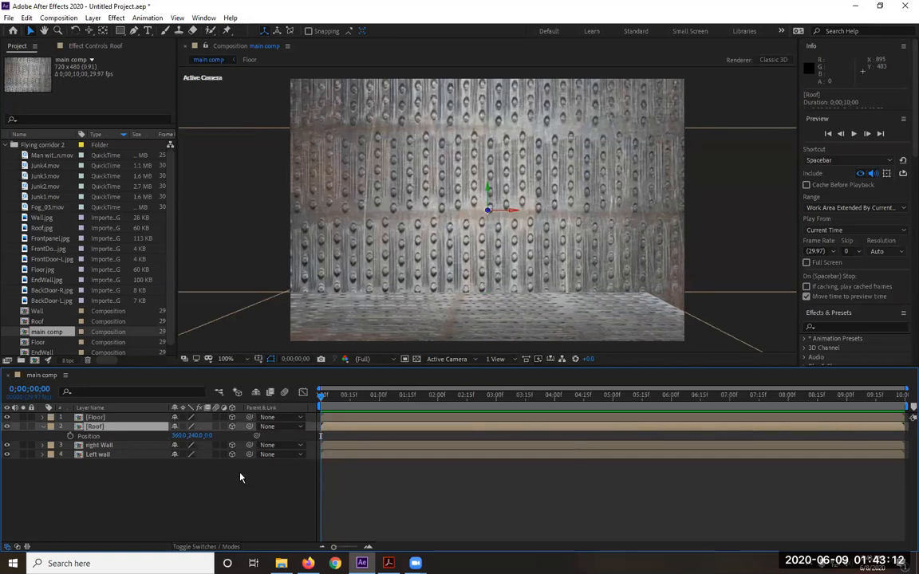
left_click(178, 436)
type("320")
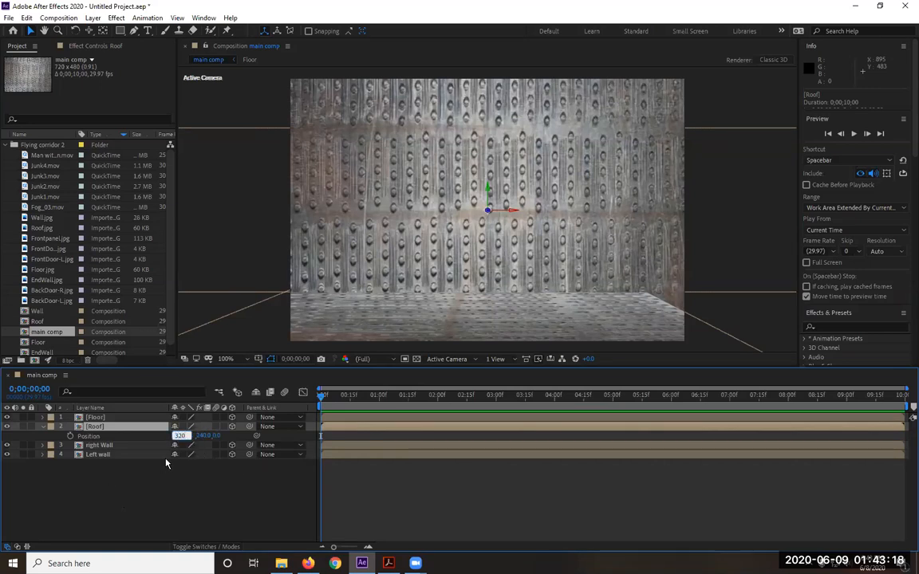
key("Tab")
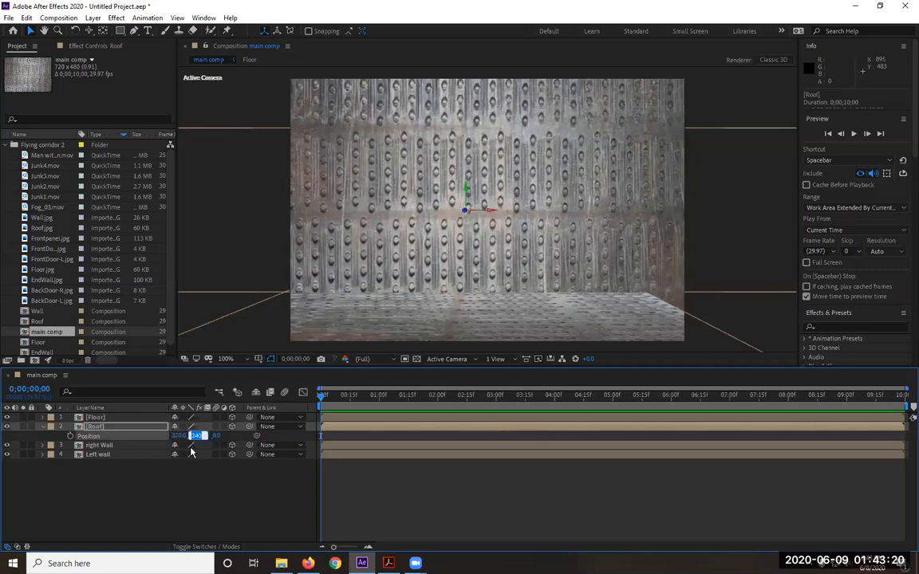
type("90")
left_click(195, 486)
- Set the Roof layer's X rotation and Z rotation both to 90° and collapse its properties
left_click(95, 428)
key("r")
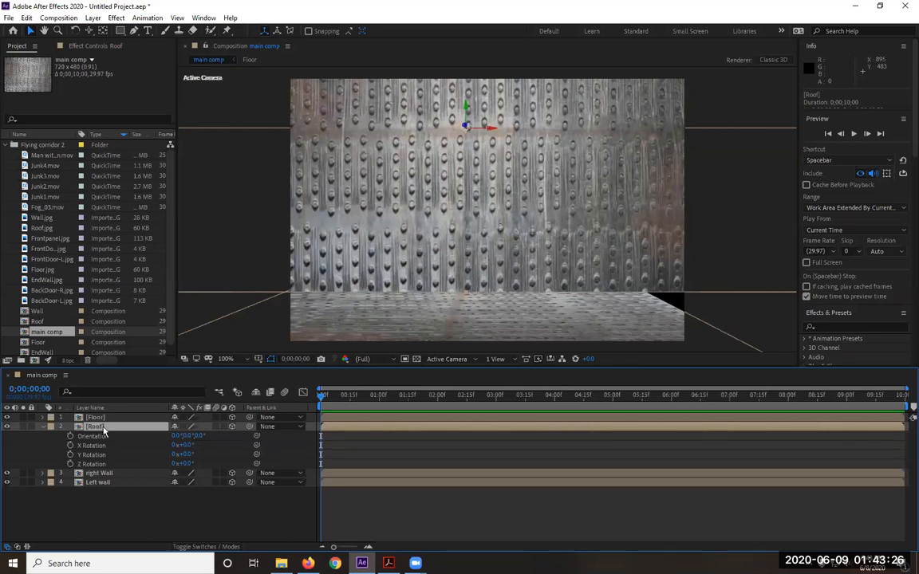
left_click(186, 446)
type("90")
left_click(187, 464)
type("90")
key("Return")
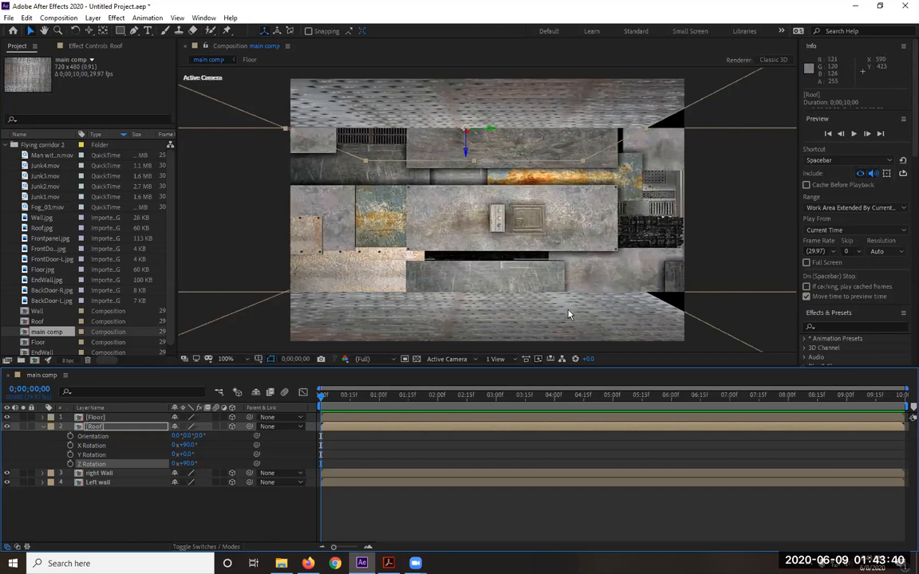
left_click(43, 427)
- Set the right Wall layer's X position to 620
left_click(44, 436)
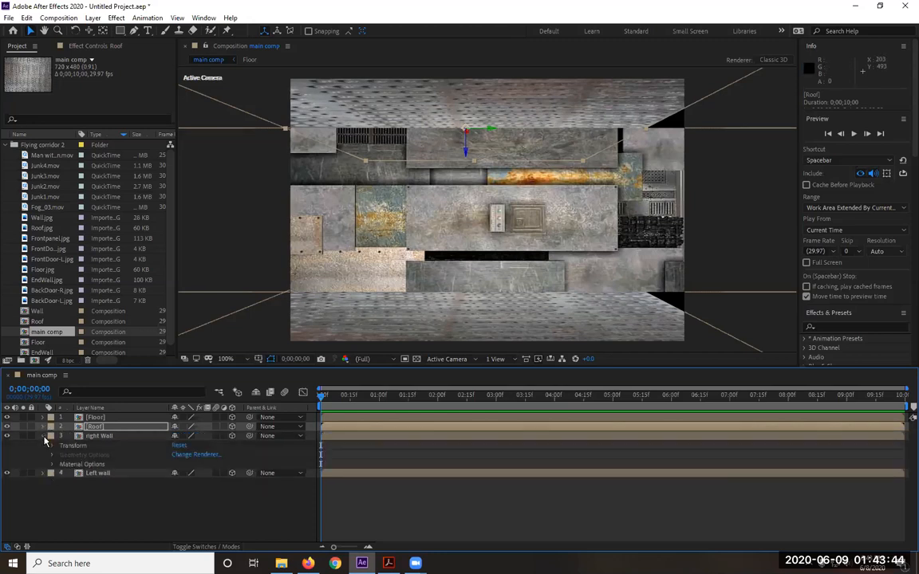
left_click(97, 437)
key("p")
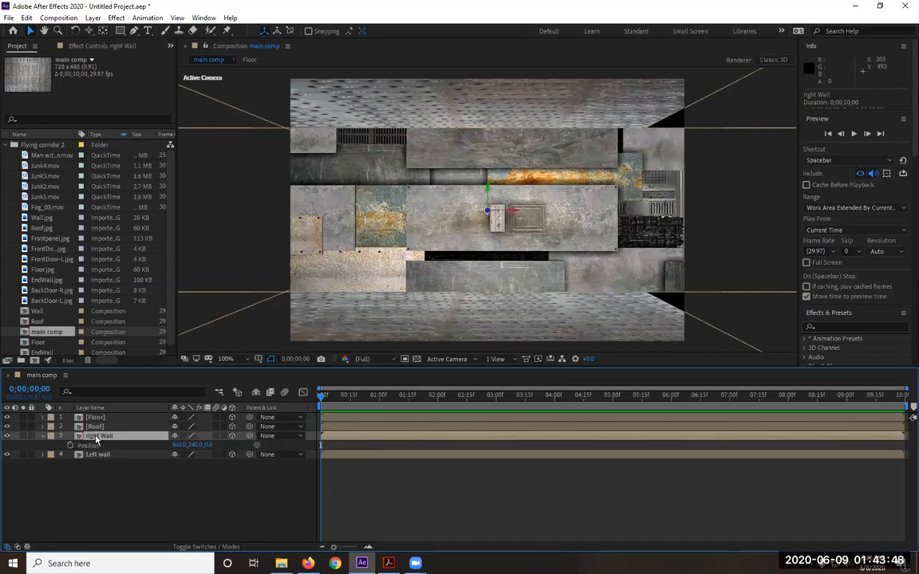
left_click(179, 446)
type("620")
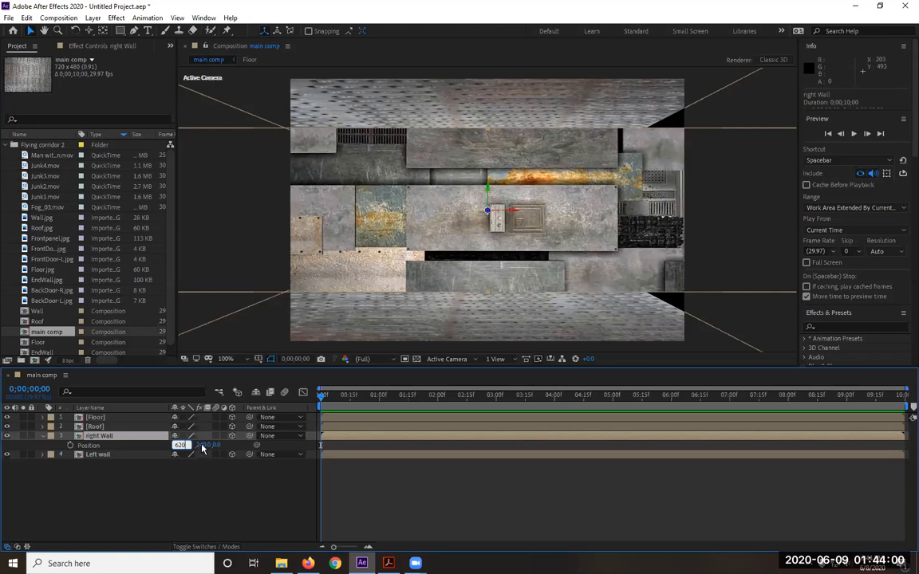
key("Return")
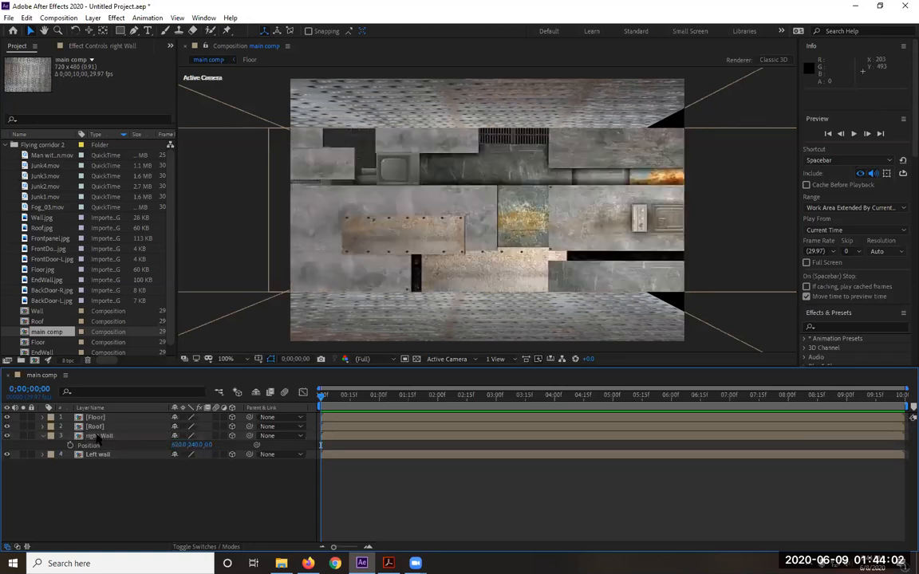
- Set the right Wall layer's Y rotation to 90° and collapse its properties
key("r")
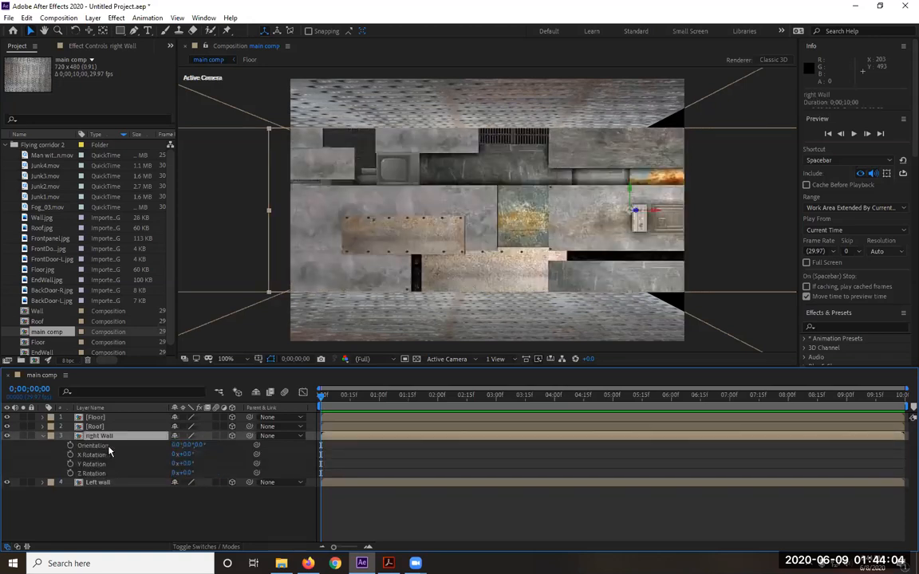
left_click(189, 463)
type("90")
key("Return")
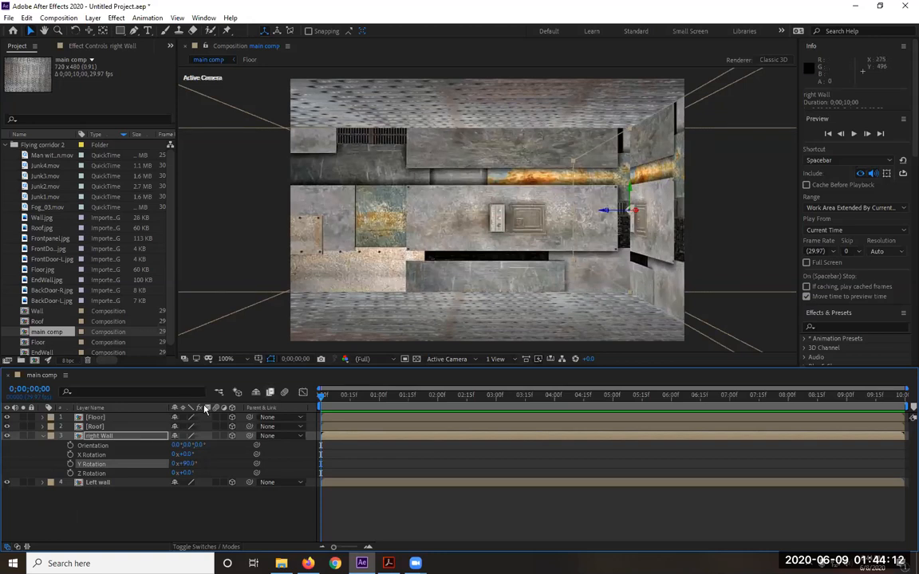
left_click(41, 437)
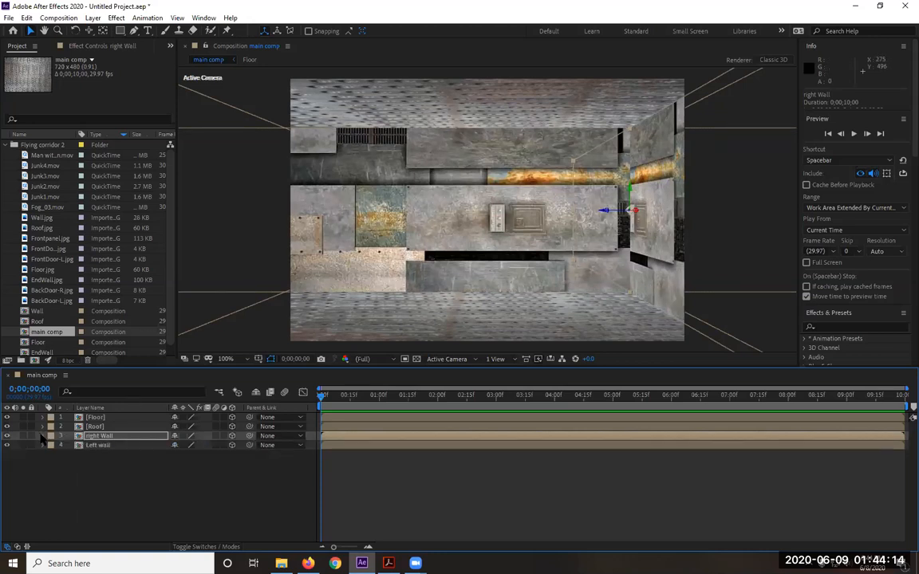
- Set the Left wall layer's X position to 20
left_click(89, 448)
key("p")
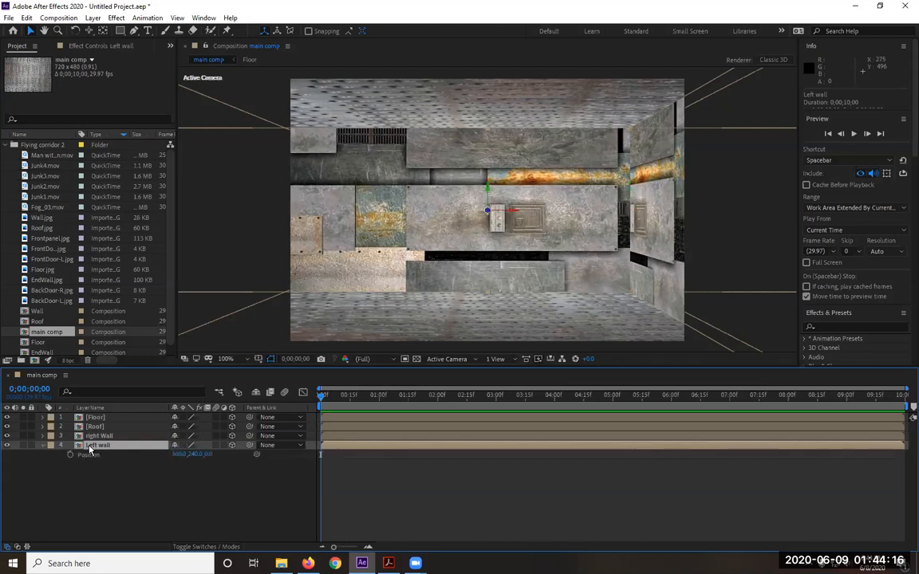
left_click(179, 455)
type("20")
key("Return")
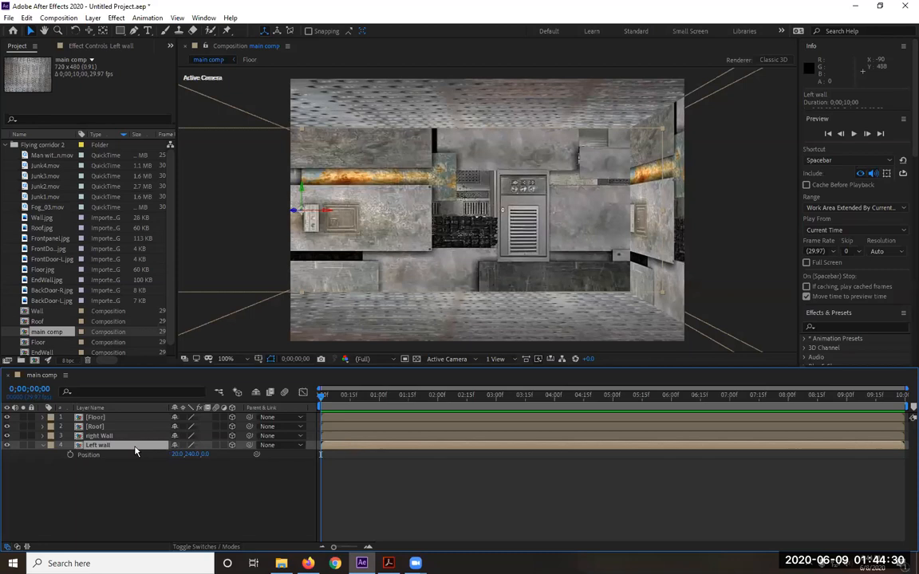
- Set the Left wall layer's Y rotation to -90°
key("r")
left_click(188, 473)
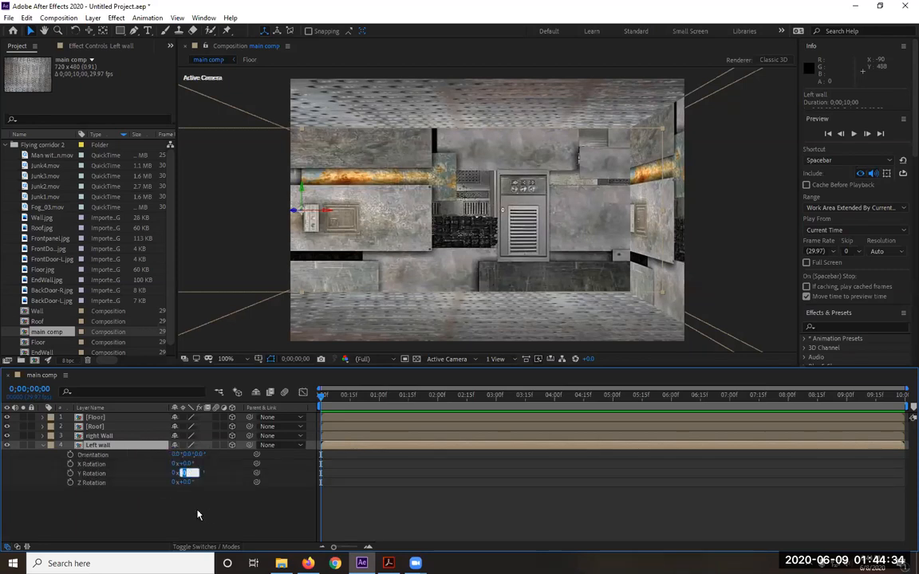
type("-90")
key("Return")
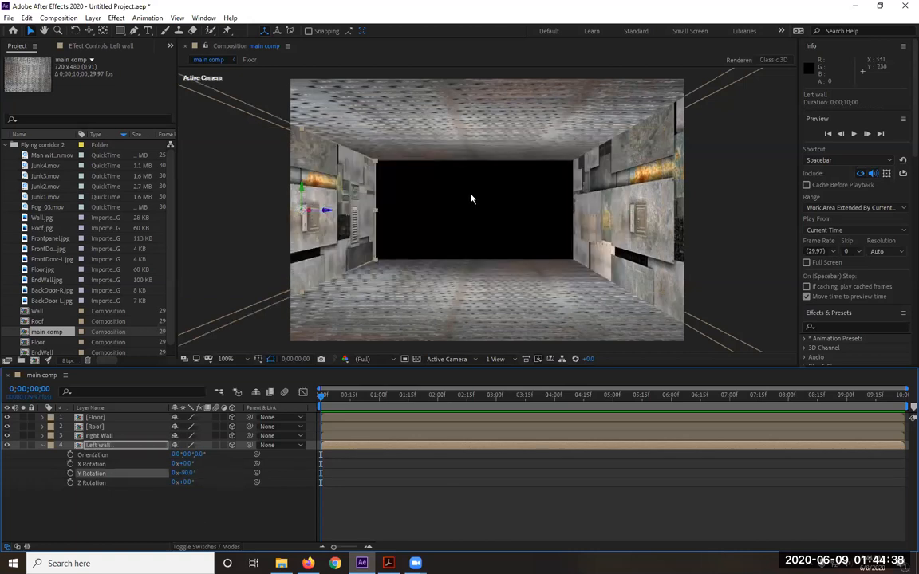
- Select the left wall, roof, right wall and floor one after another in the composition view to check the corridor's sides
left_click(313, 244)
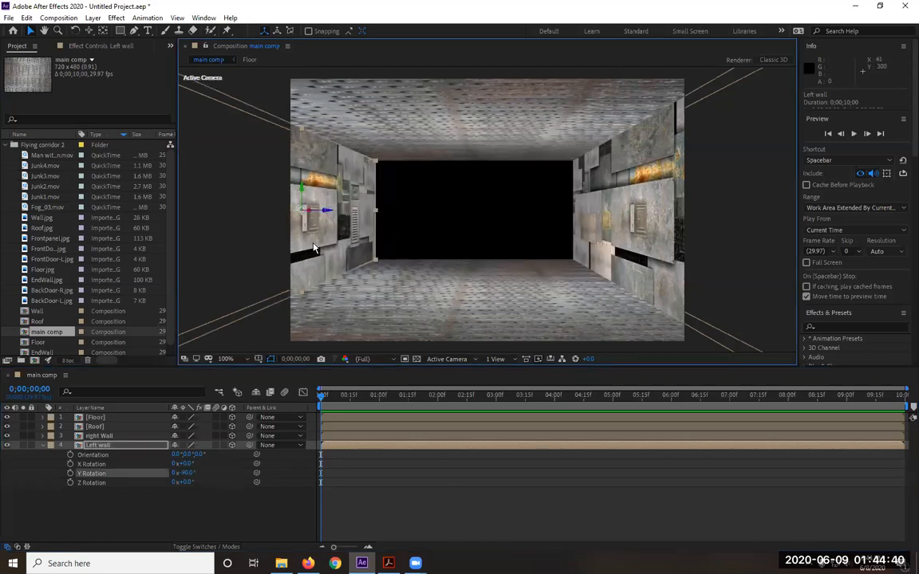
left_click(407, 133)
left_click(618, 193)
left_click(553, 282)
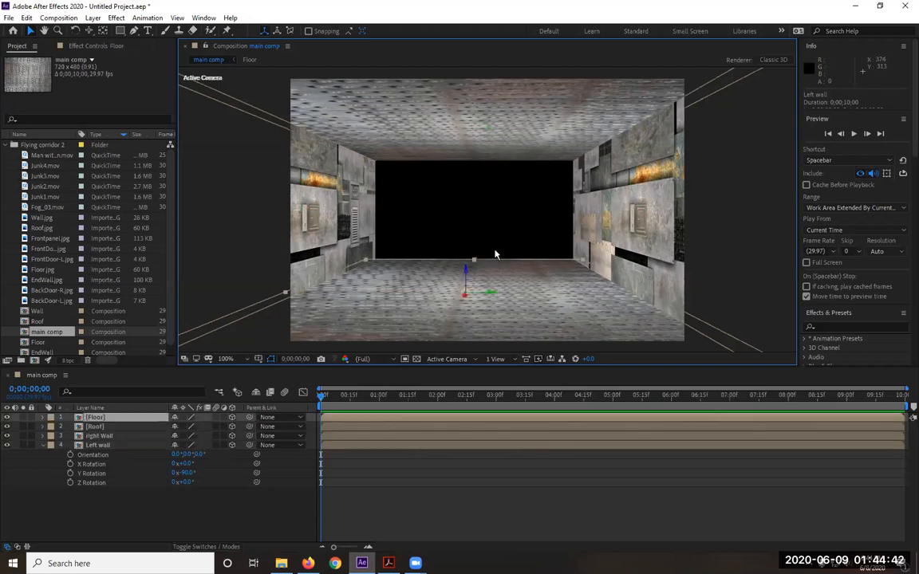
- Show the composition in two horizontal views with Custom View 1 beside the active camera, and select the Left wall in the custom view
left_click(496, 359)
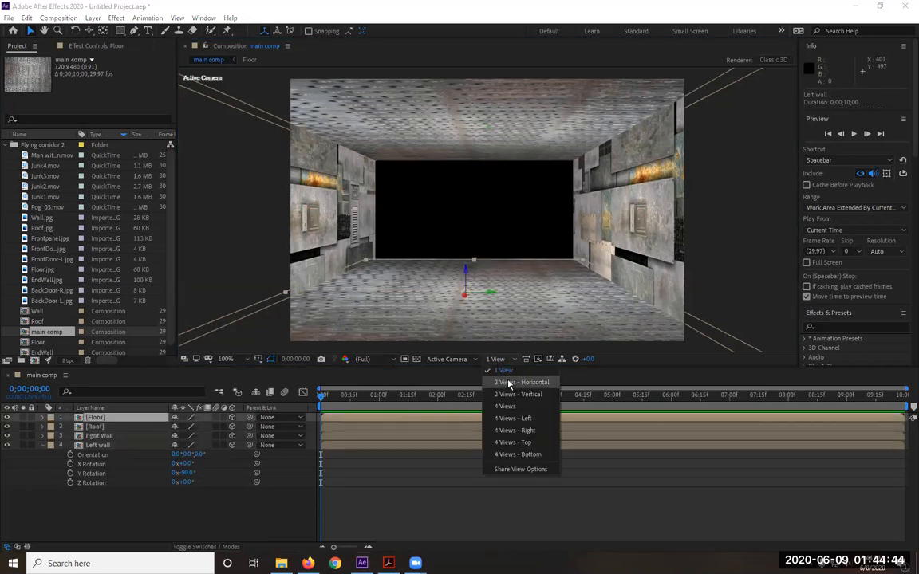
left_click(509, 384)
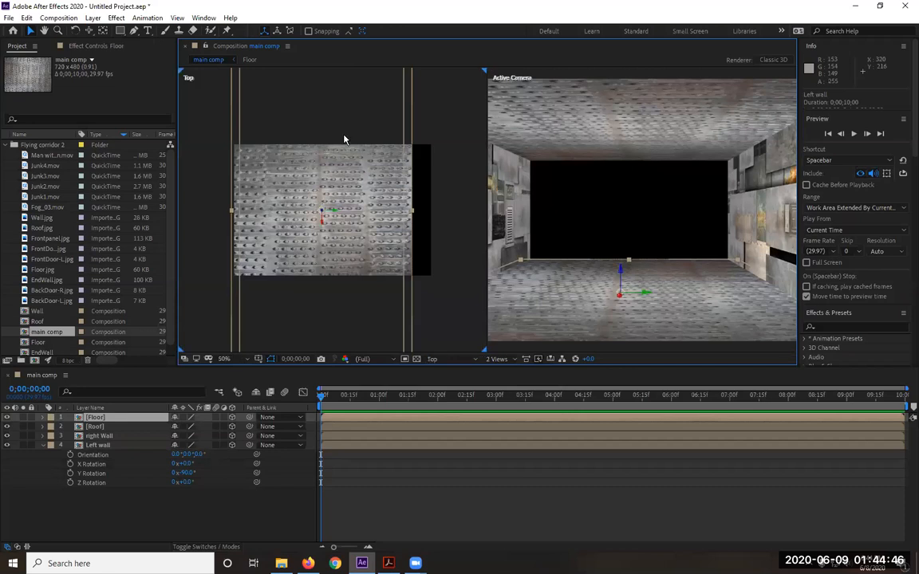
left_click(433, 359)
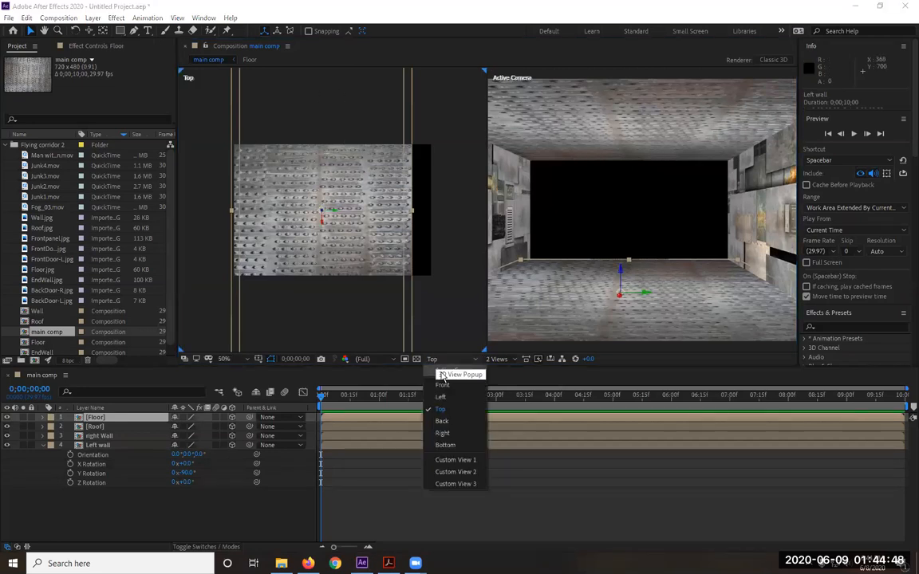
left_click(454, 460)
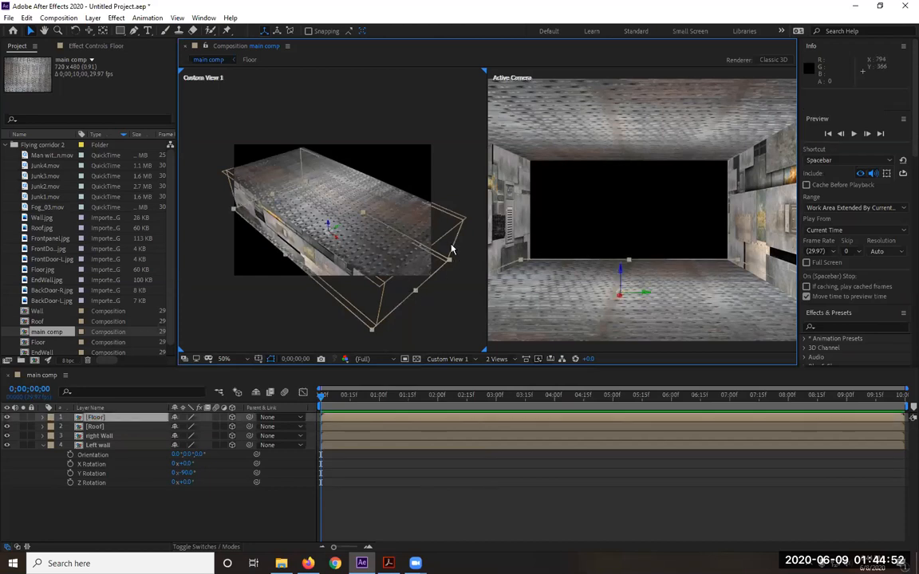
left_click(341, 283)
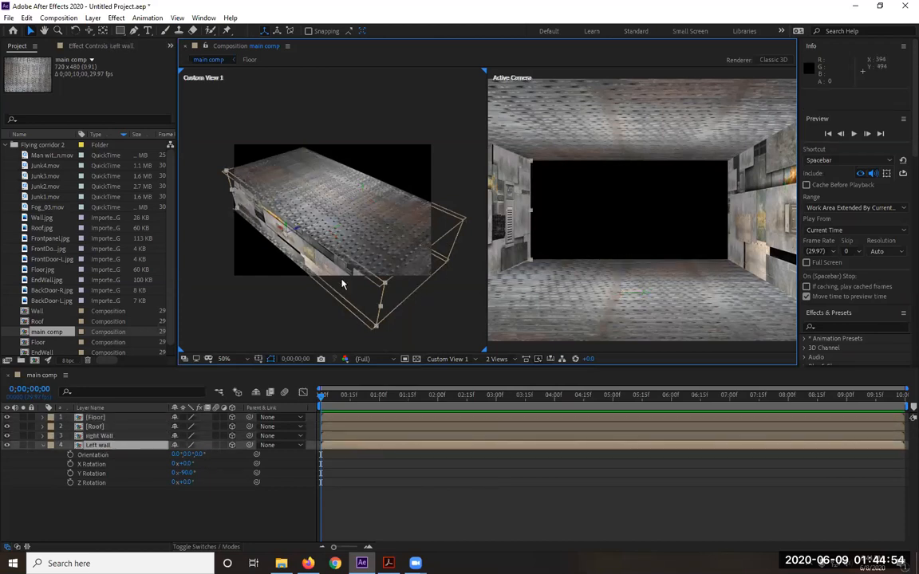
- Orbit Custom View 1 around the corridor to examine it from inside and from above
scroll(391, 284, "down", 2)
scroll(391, 284, "up", 2)
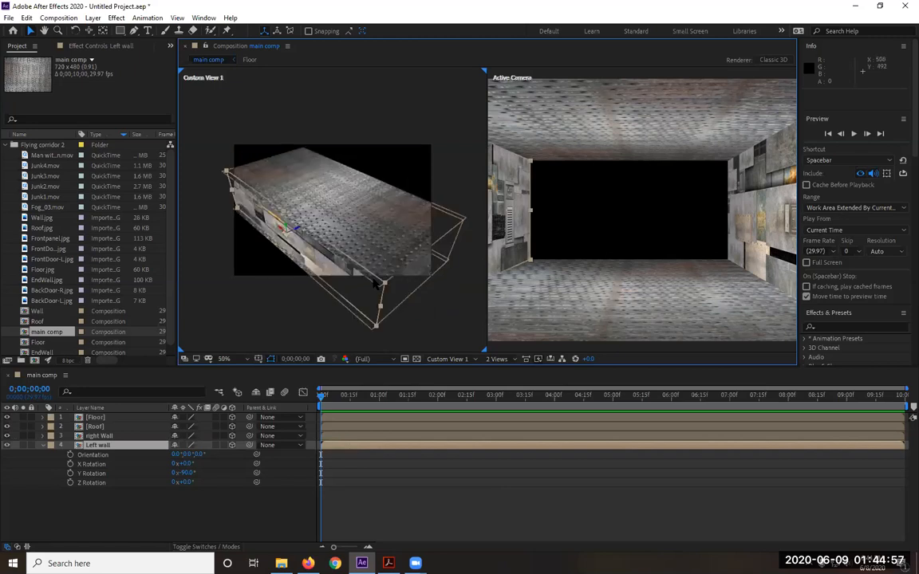
left_click(89, 30)
left_click(132, 42)
left_click_drag(319, 233, 288, 179)
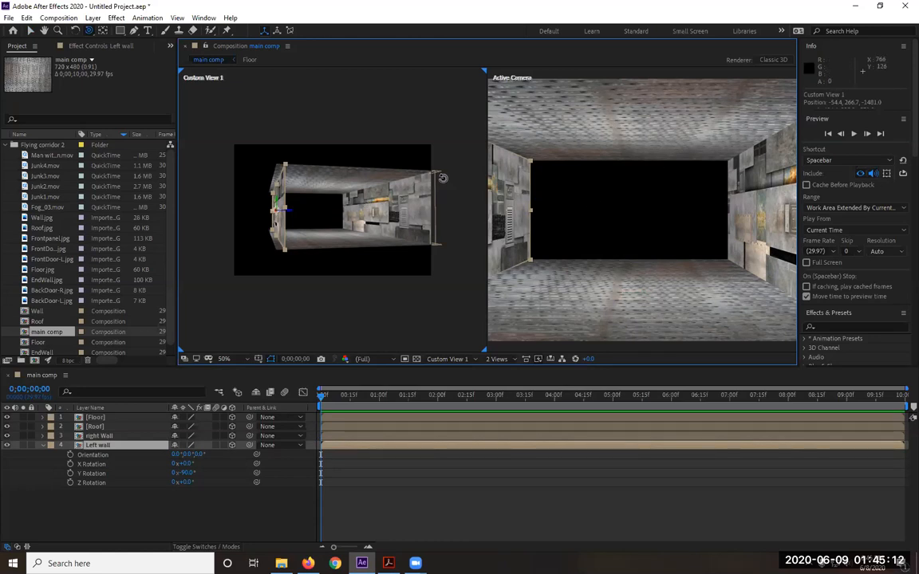
left_click_drag(362, 226, 388, 265)
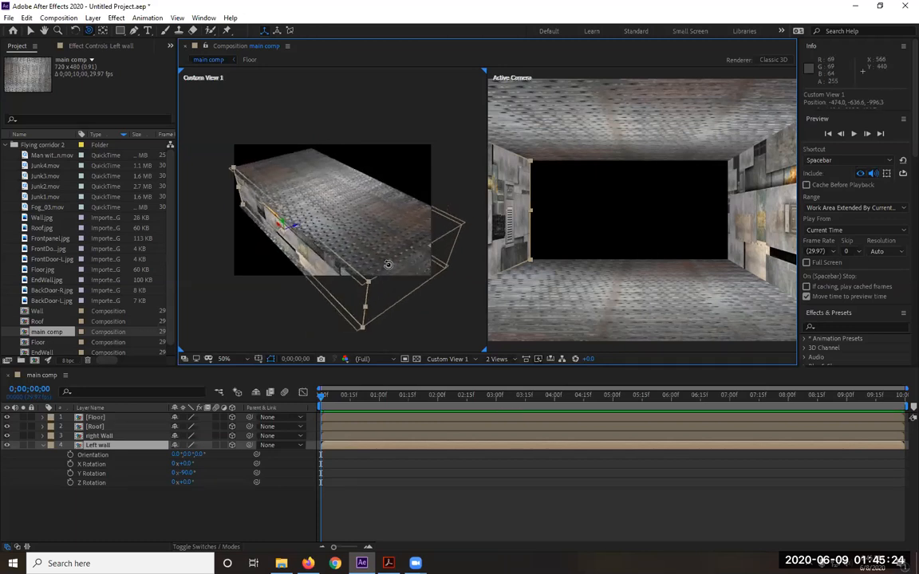
- Pre-compose the Floor, Roof, right Wall and Left wall layers together into a new composition named corridor
left_click(42, 449)
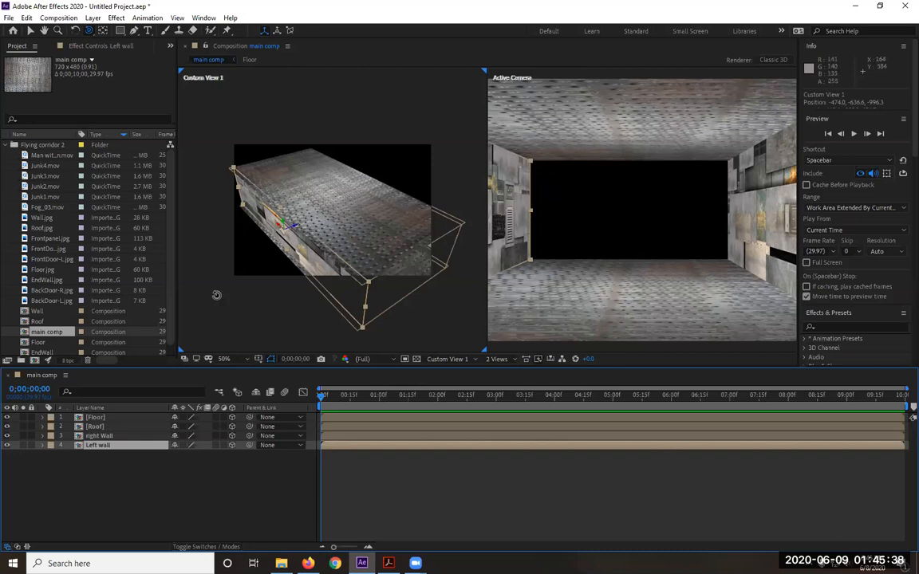
left_click(134, 472)
left_click_drag(133, 472, 64, 397)
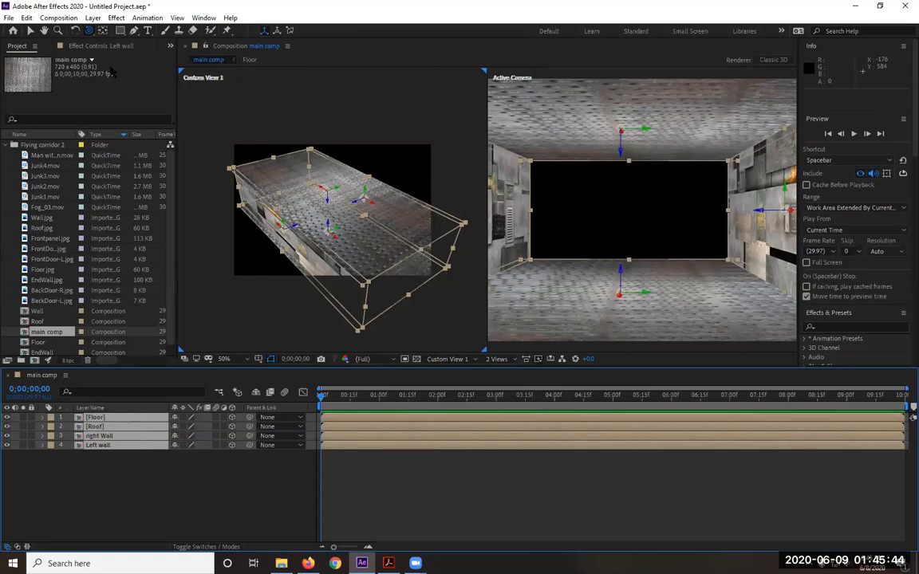
left_click(92, 18)
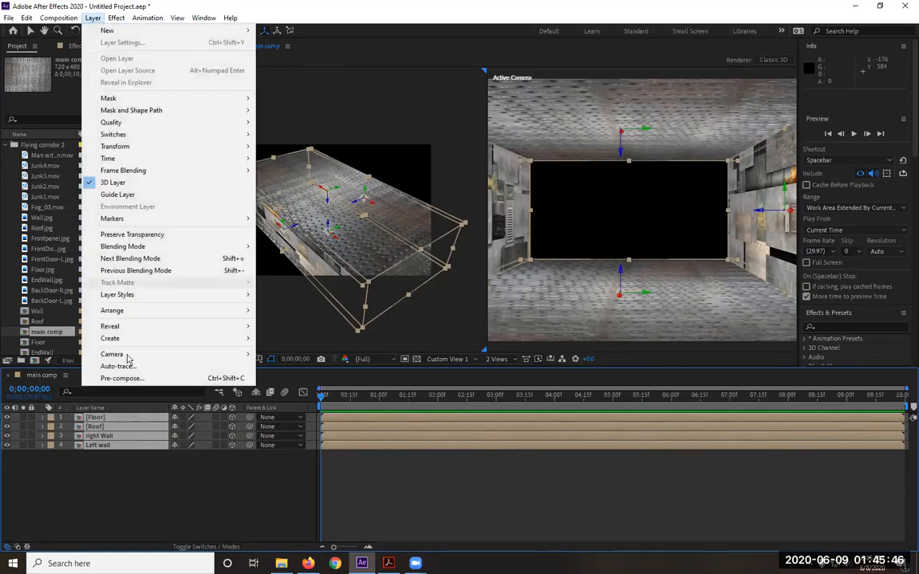
left_click(112, 382)
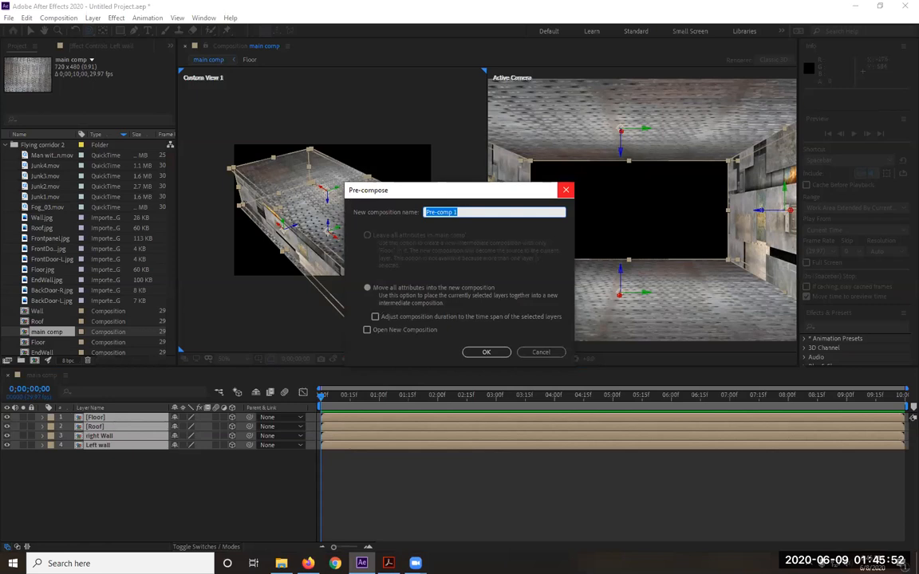
type("corridor")
left_click(487, 353)
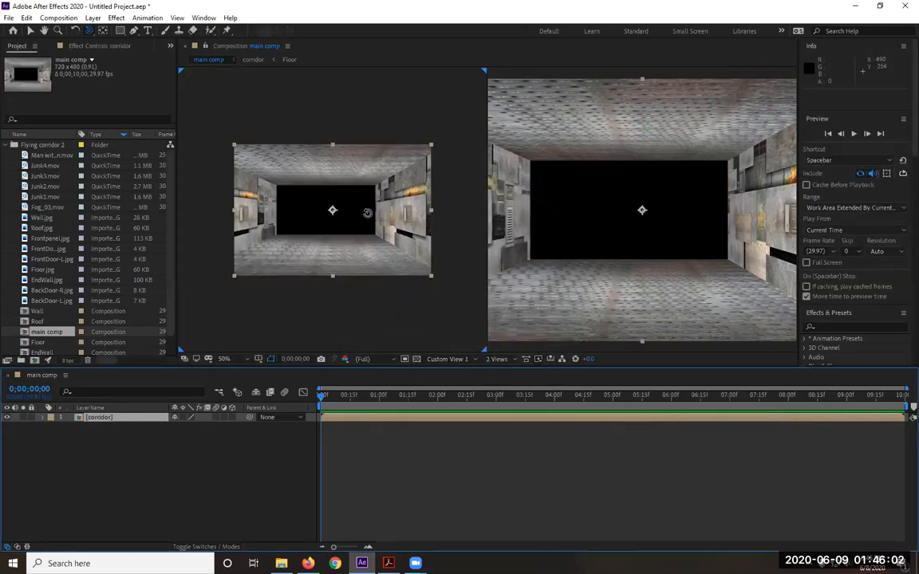
- Return to the Selection tool and enlarge the corridor layer's timeline switches with the Windows Magnifier
left_click(30, 30)
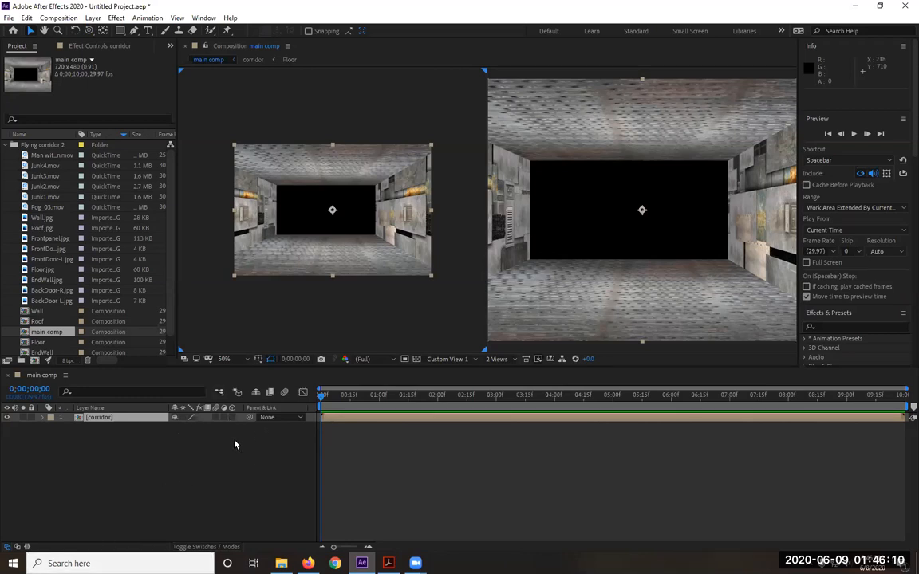
left_click(119, 564)
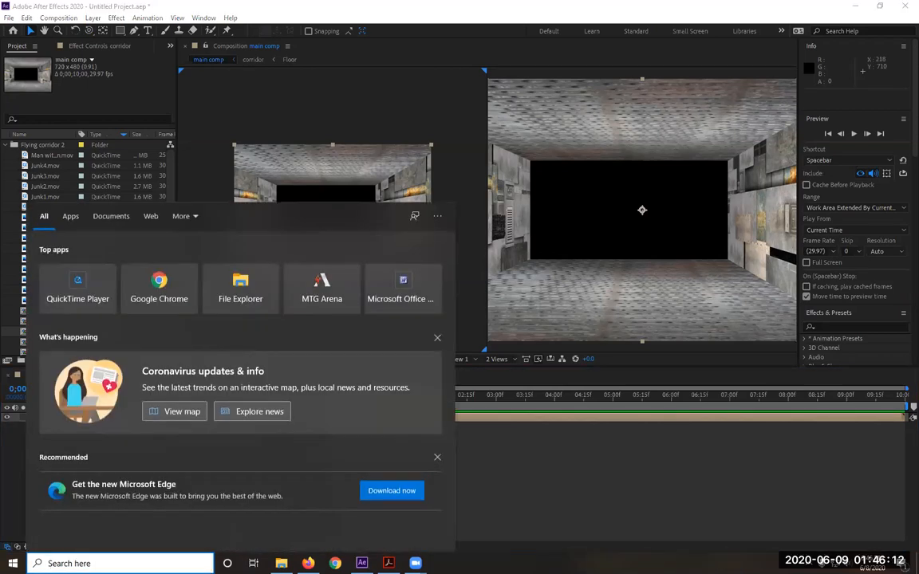
type("mag")
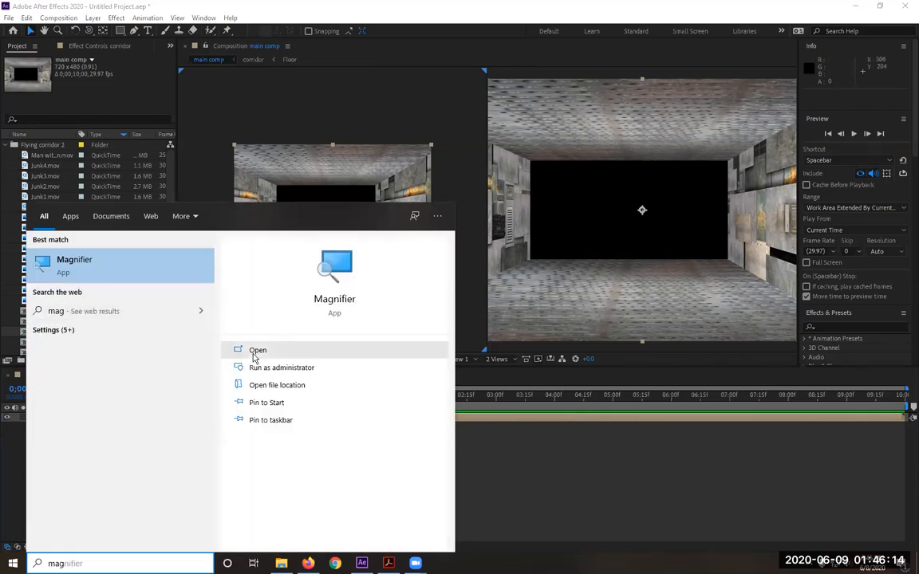
left_click(254, 356)
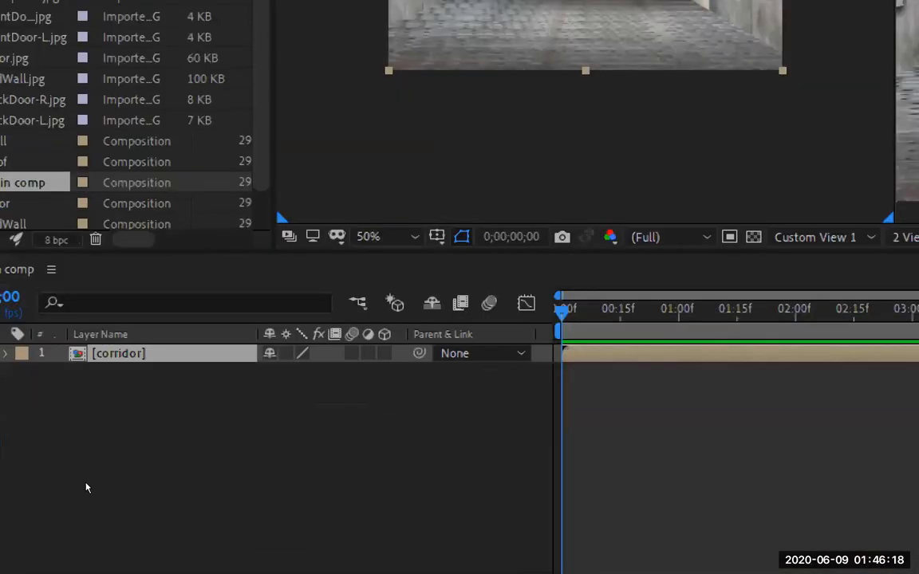
key("super+plus")
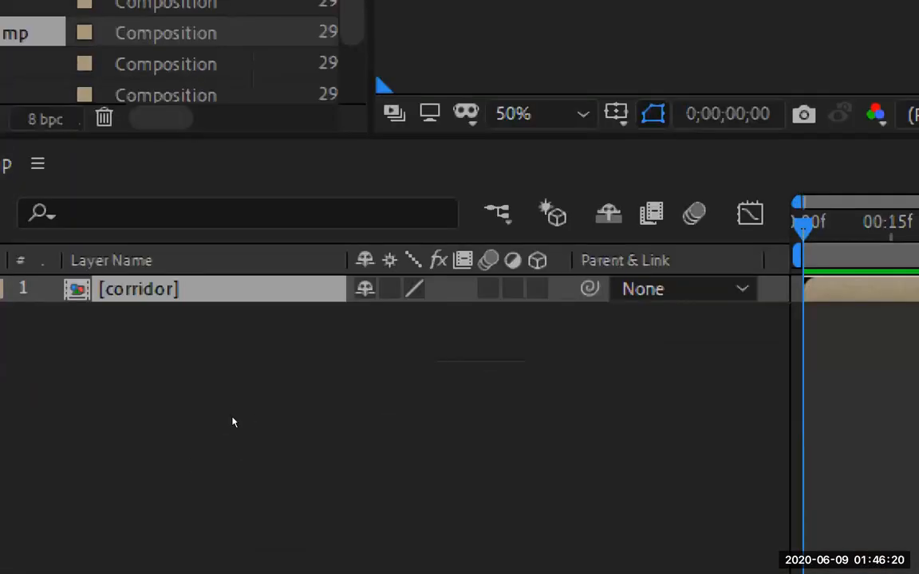
- Make the corridor layer 3D and collapse its transformations, and select the corridor in Custom View 1
left_click(538, 289)
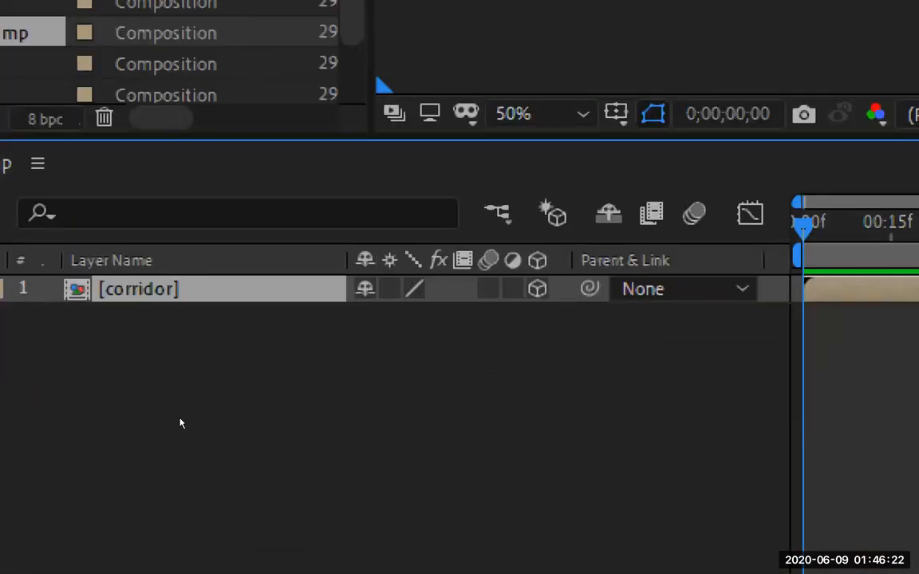
left_click(390, 289)
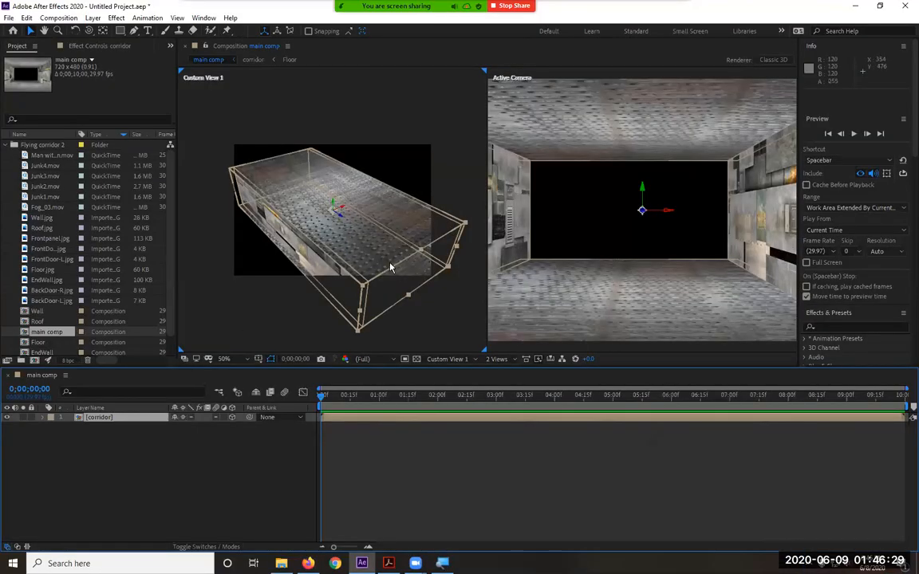
left_click(392, 250)
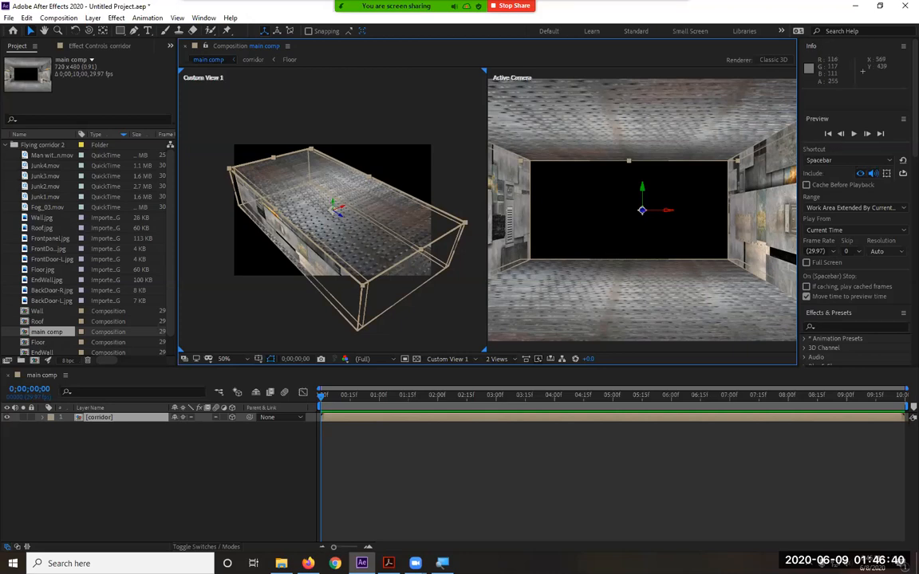
- Duplicate the corridor layer four times in the main comp
key("alt+Tab")
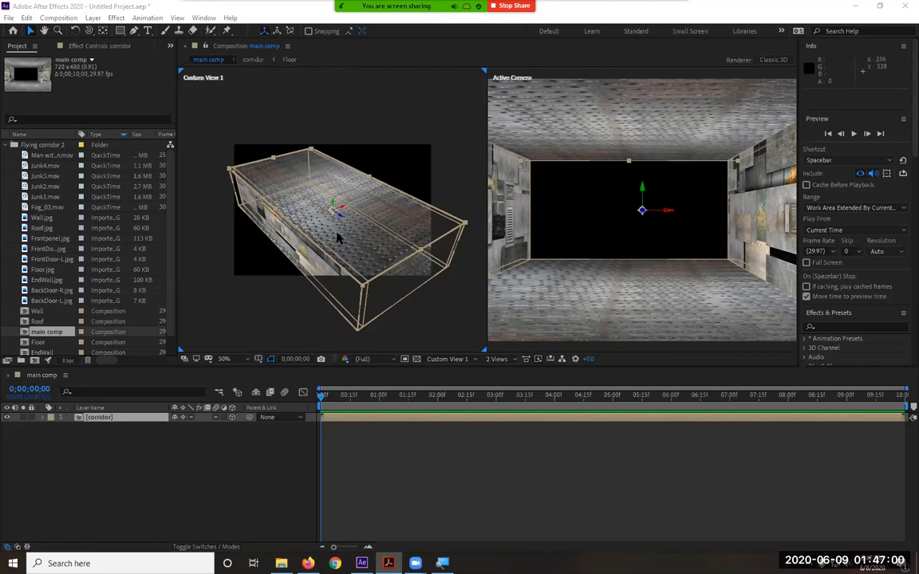
left_click(106, 424)
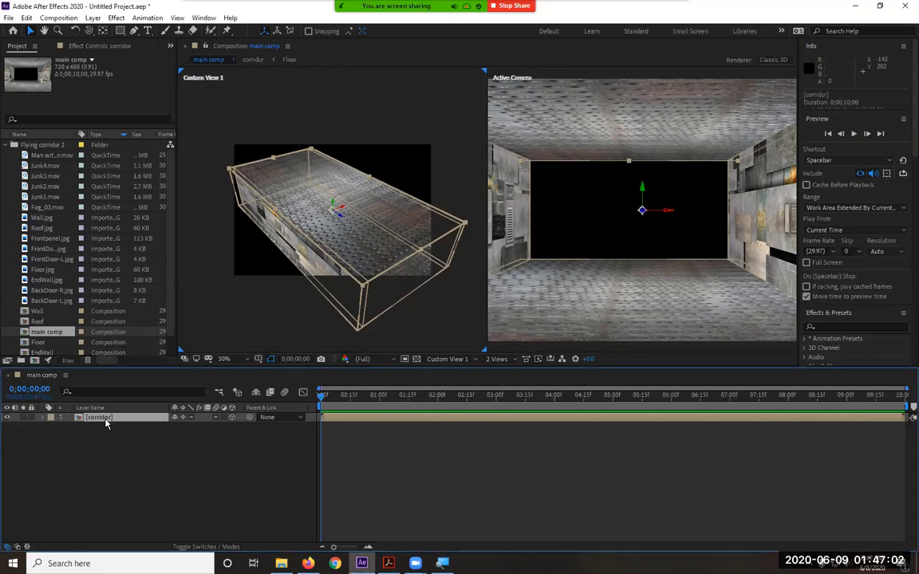
key("ctrl+d")
key("ctrl+d")
key("ctrl+d")
key("ctrl+d")
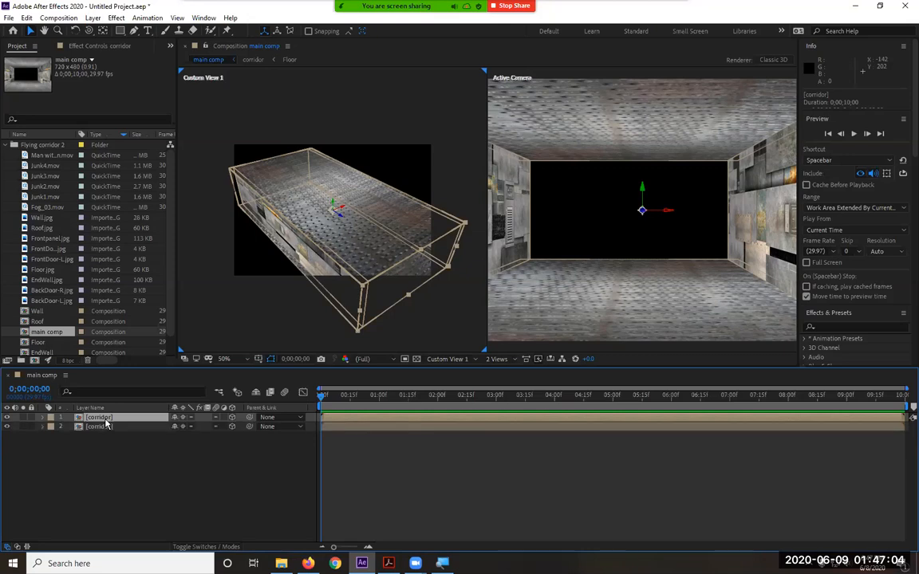
left_click(125, 486)
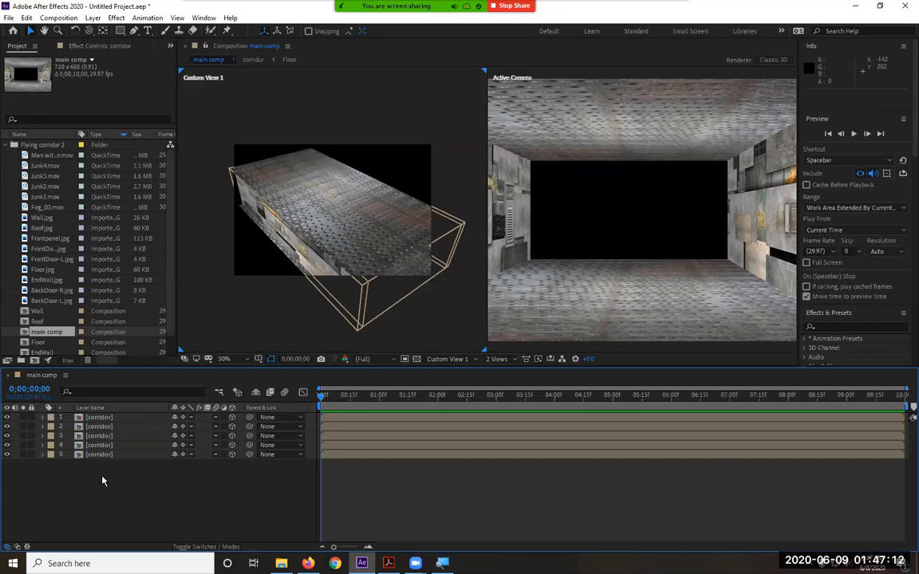
- Rename the topmost corridor layer as back corridor
left_click(101, 418)
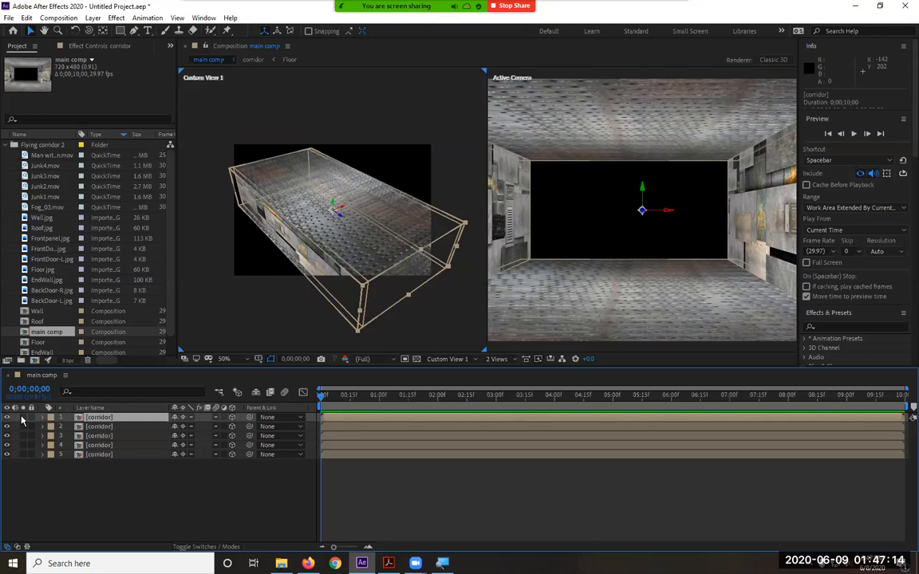
right_click(101, 416)
left_click(125, 398)
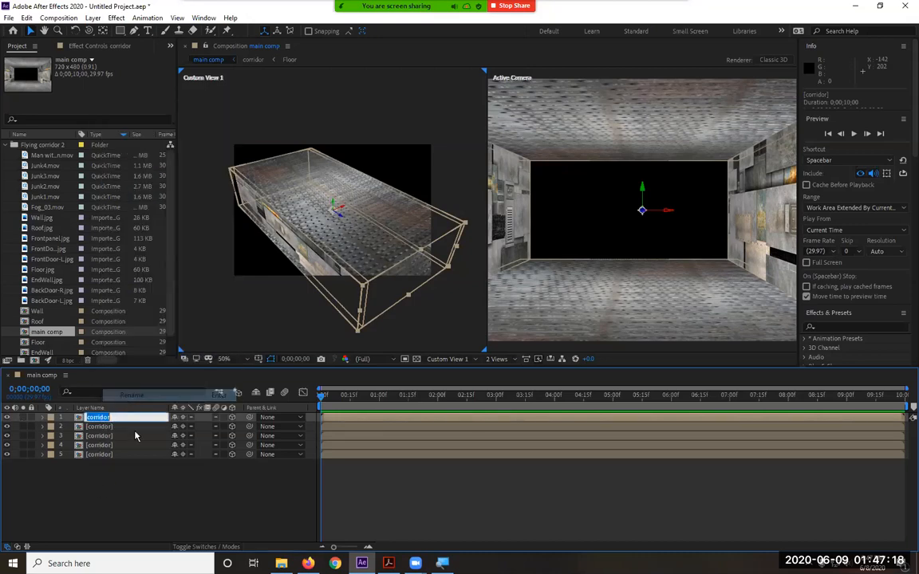
left_click(86, 417)
type("back")
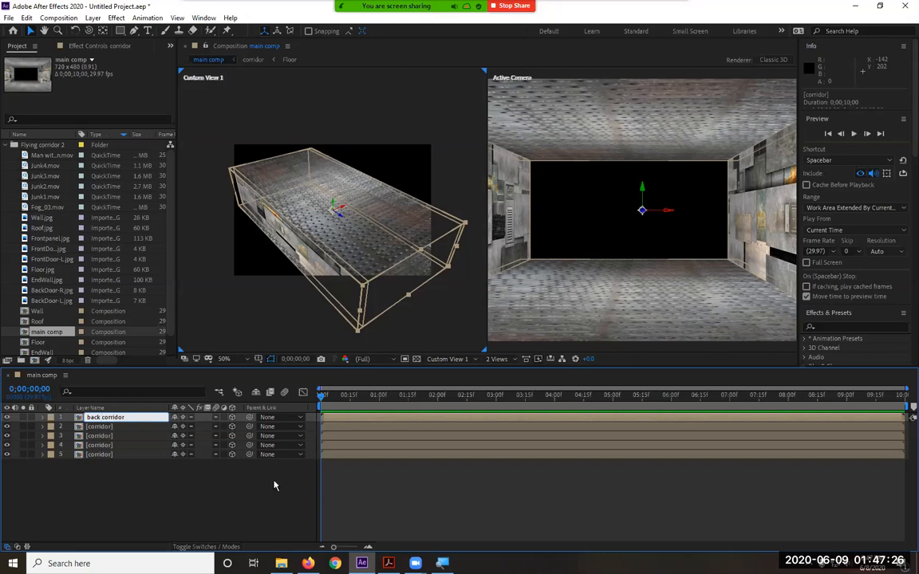
key("Return")
- Rename the second corridor layer as right corridor
left_click(111, 431)
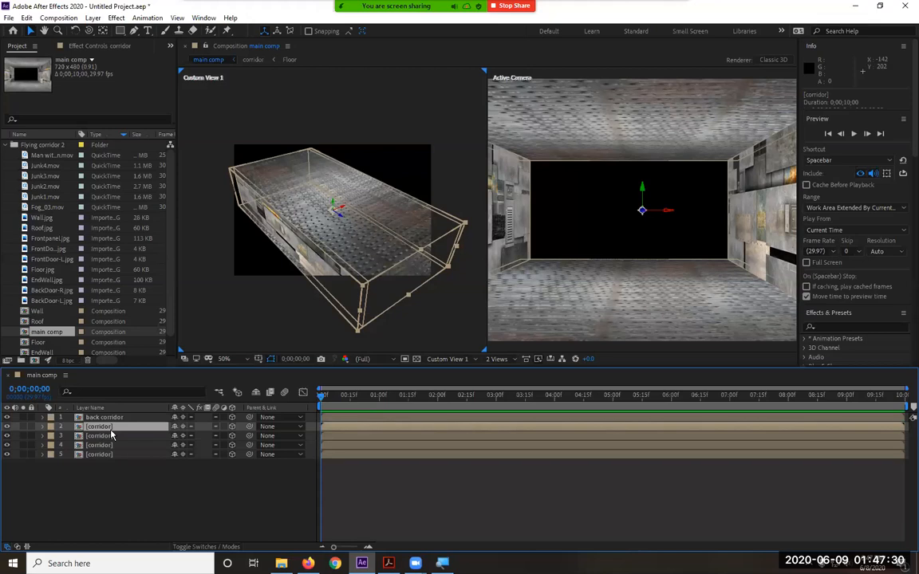
right_click(113, 435)
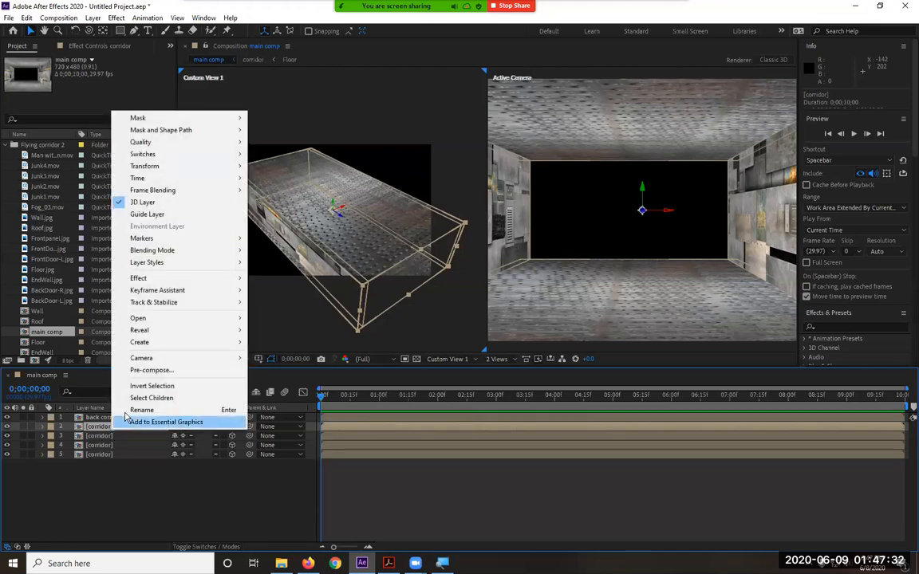
left_click(119, 410)
key("Home")
type("right")
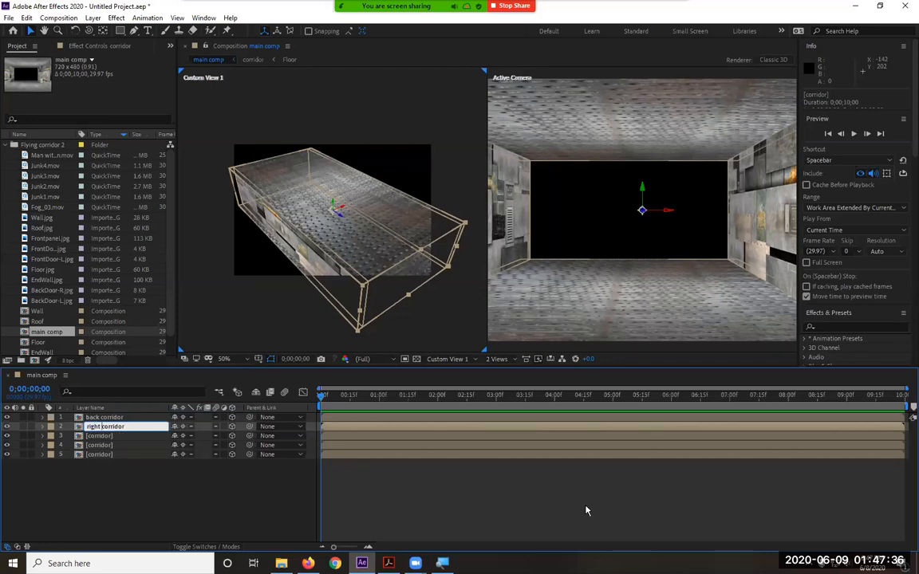
- Rename the third corridor layer as left corridor
left_click(95, 438)
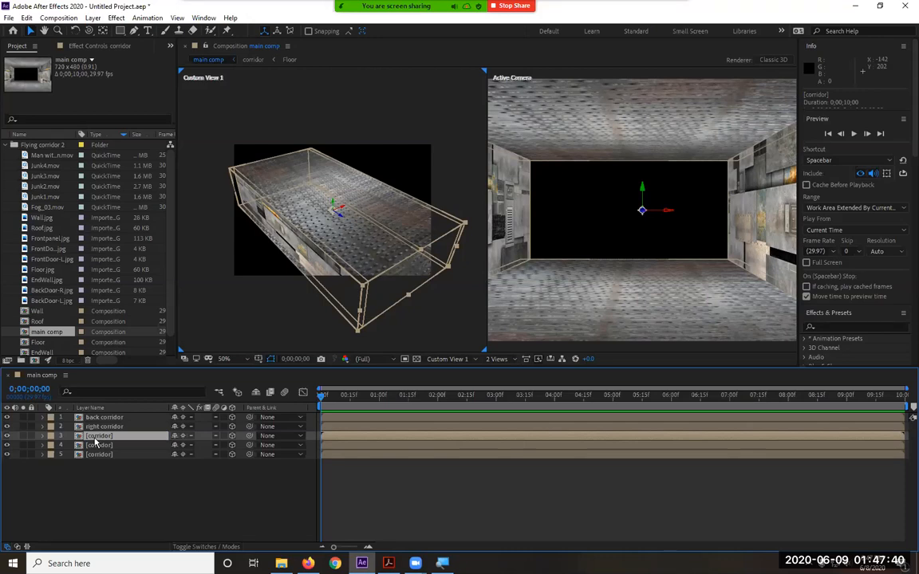
right_click(95, 441)
left_click(103, 418)
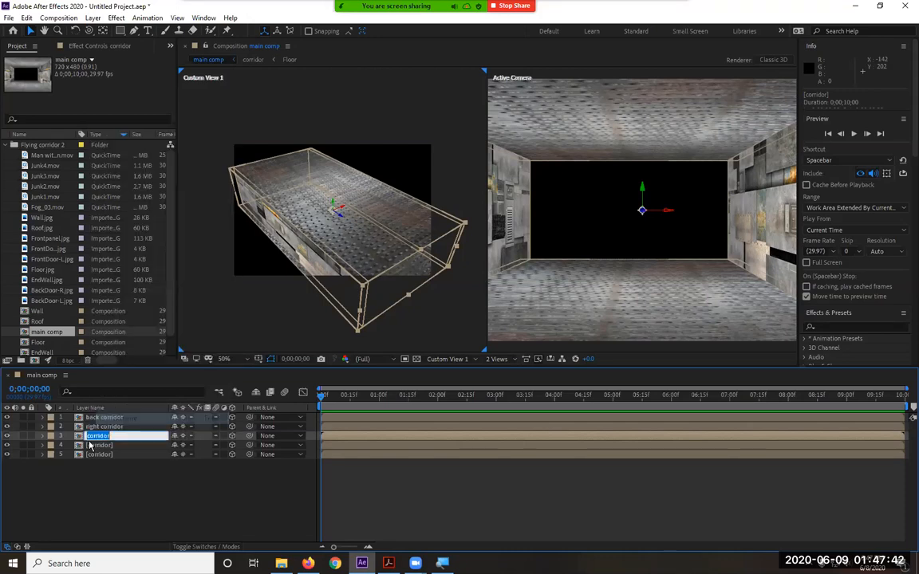
key("Home")
type("left")
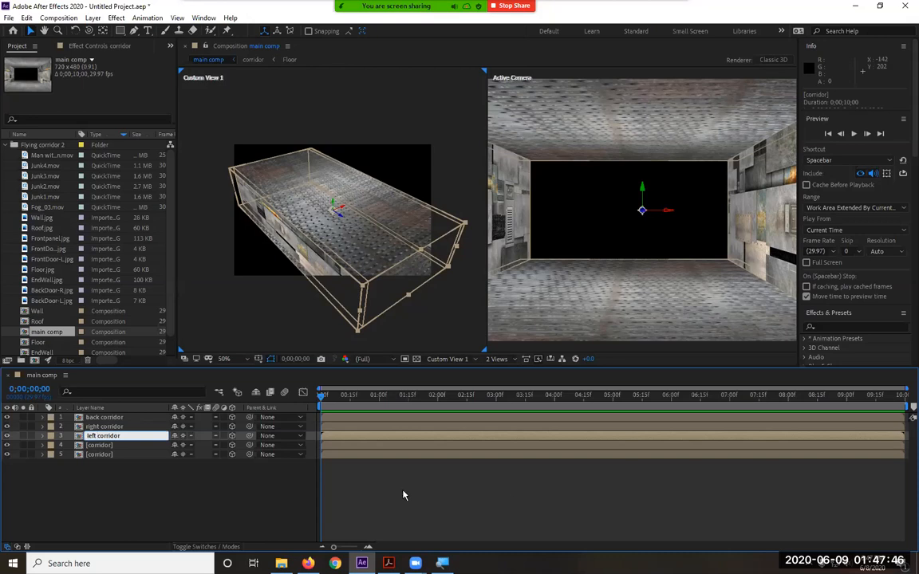
key("Return")
- Rename the fourth corridor layer as corridor 2
right_click(108, 445)
left_click(128, 424)
key("End")
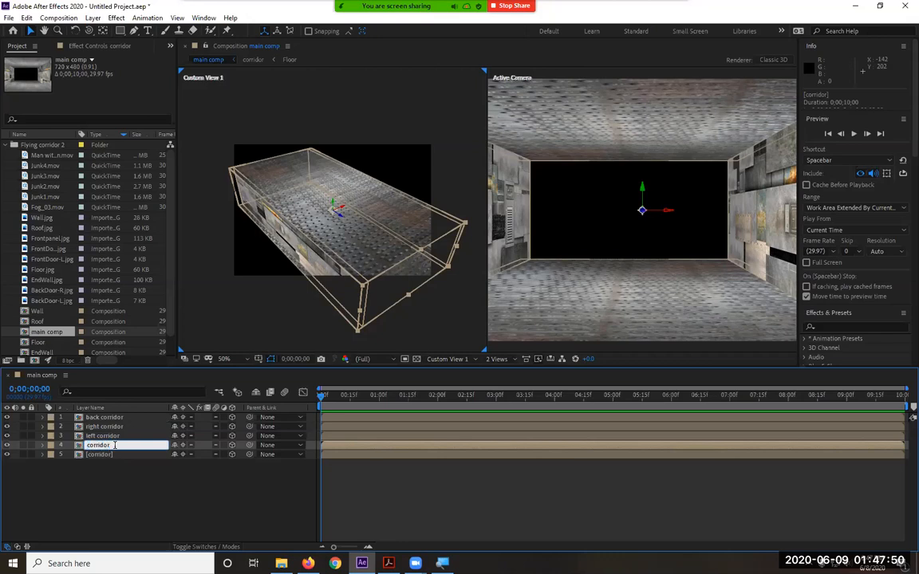
type("2")
- Rename the bottom corridor layer as corridor 1
left_click(109, 455)
right_click(110, 456)
left_click(143, 435)
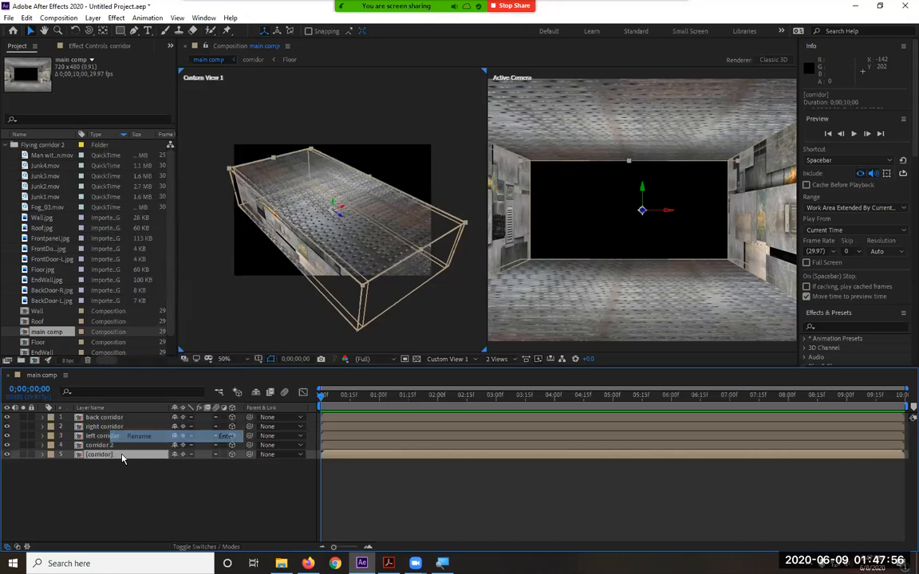
key("End")
type("1")
left_click(156, 492)
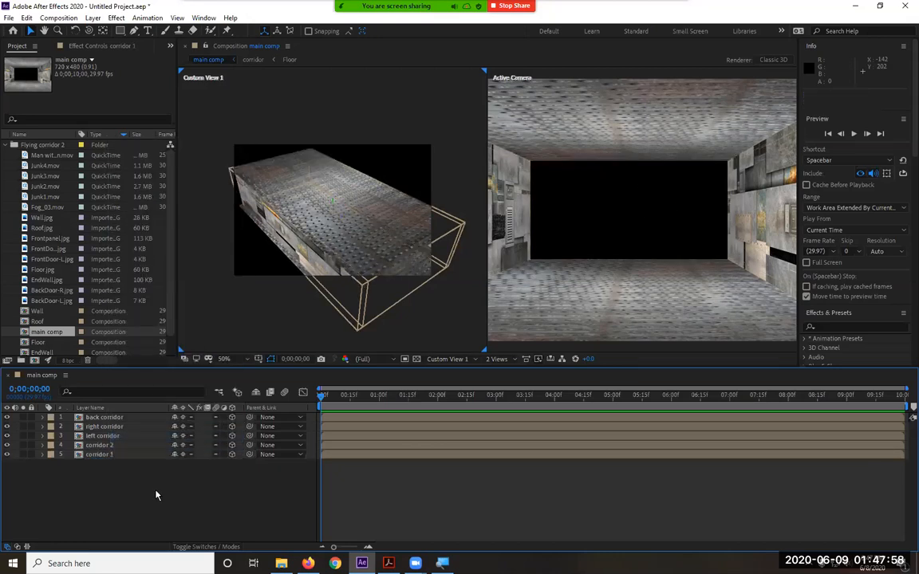
- Select all five corridor layers together, and go through them one by one from back corridor down to corridor 1 to check their placement
left_click_drag(152, 485, 87, 413)
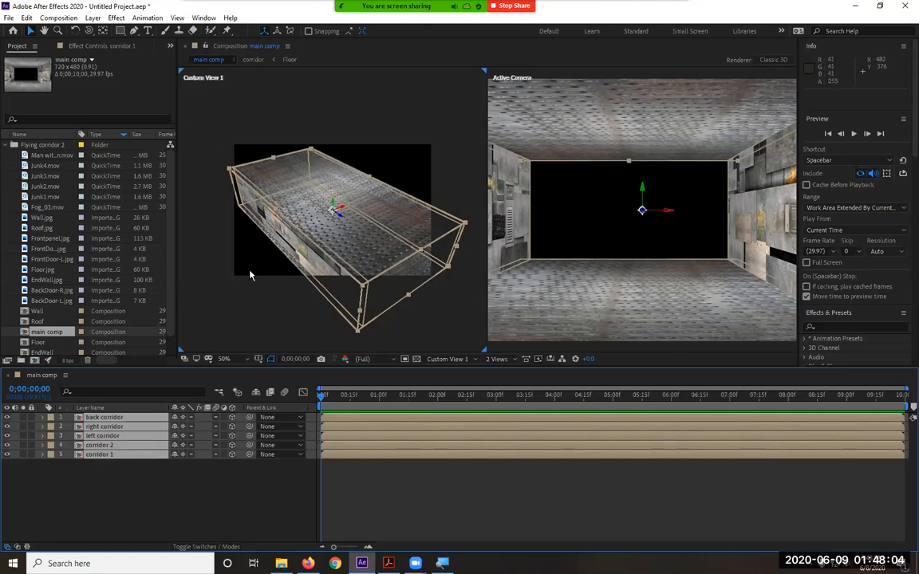
left_click(135, 496)
left_click(110, 417)
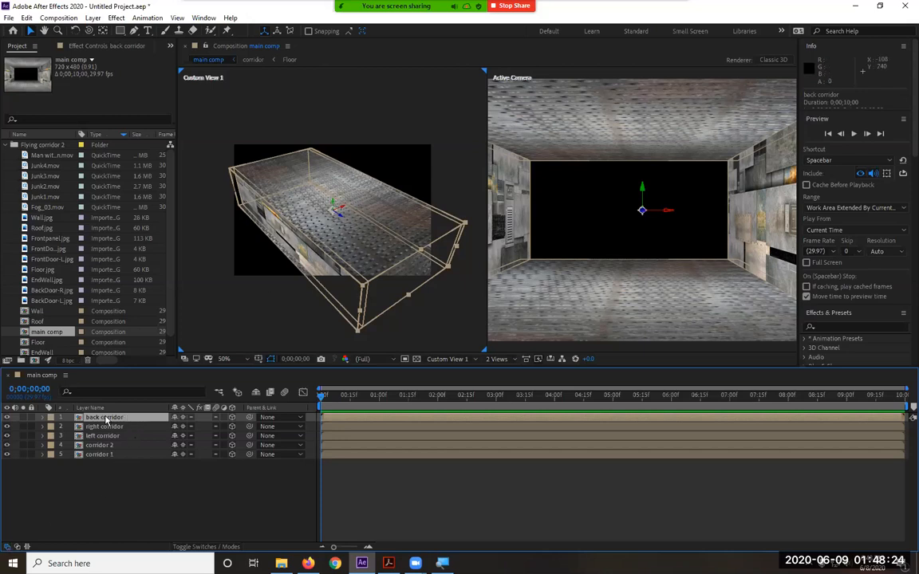
key("ctrl+Down")
key("ctrl+Down")
key("ctrl+Down")
key("ctrl+Down")
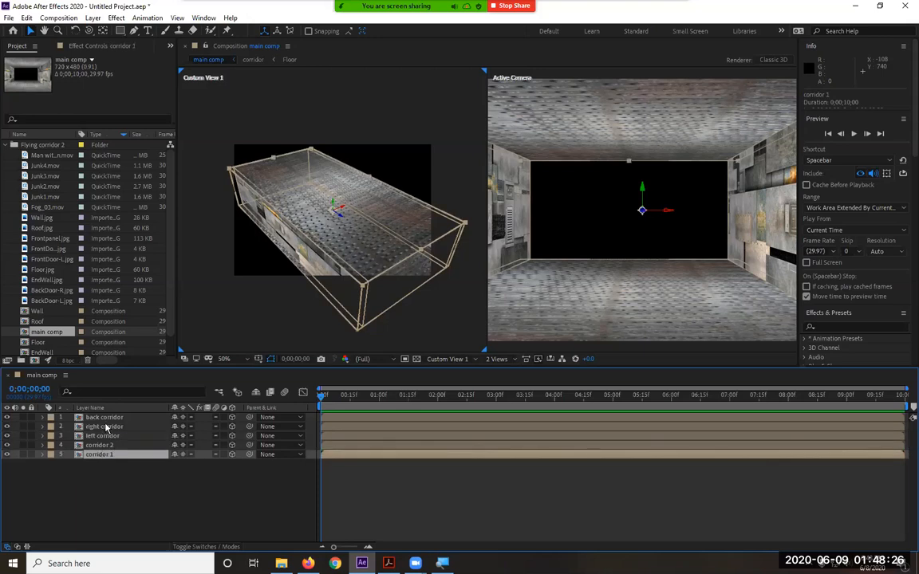
- Set the back corridor layer's position to X 320 and Z 3000
left_click(108, 418)
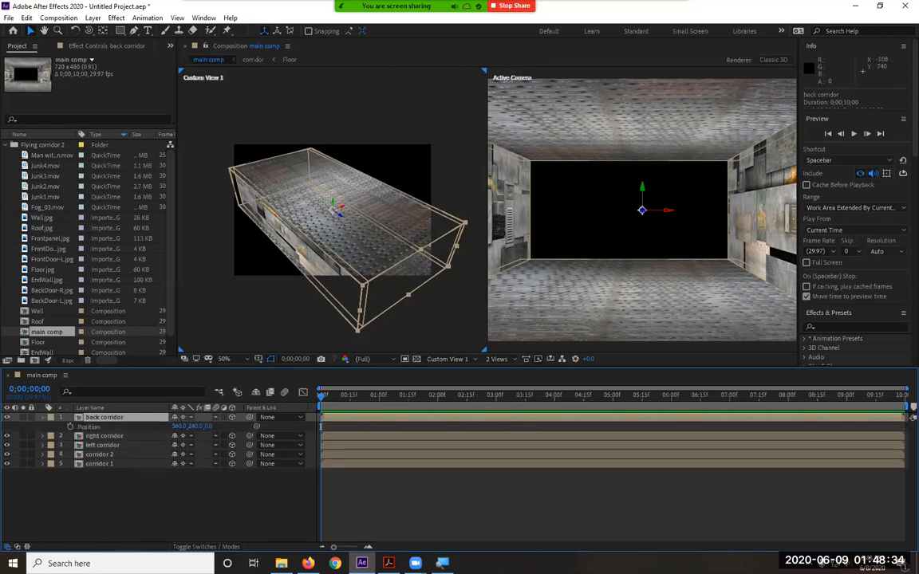
left_click(181, 426)
type("320")
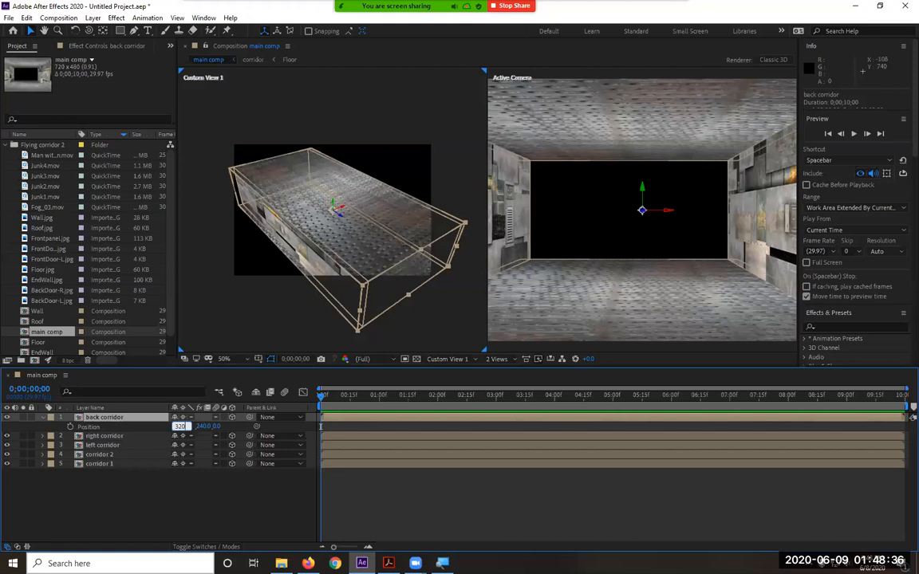
key("Return")
left_click(209, 427)
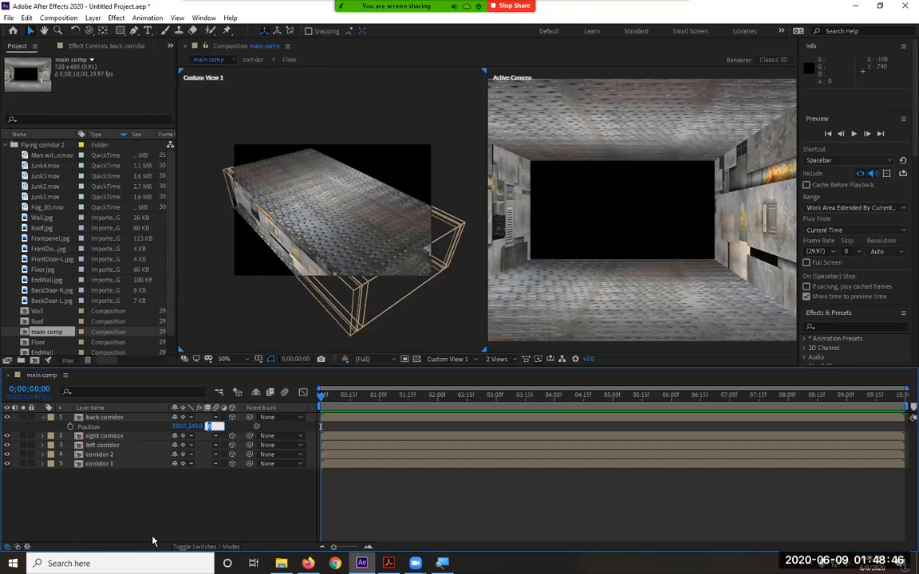
type("300")
key("Return")
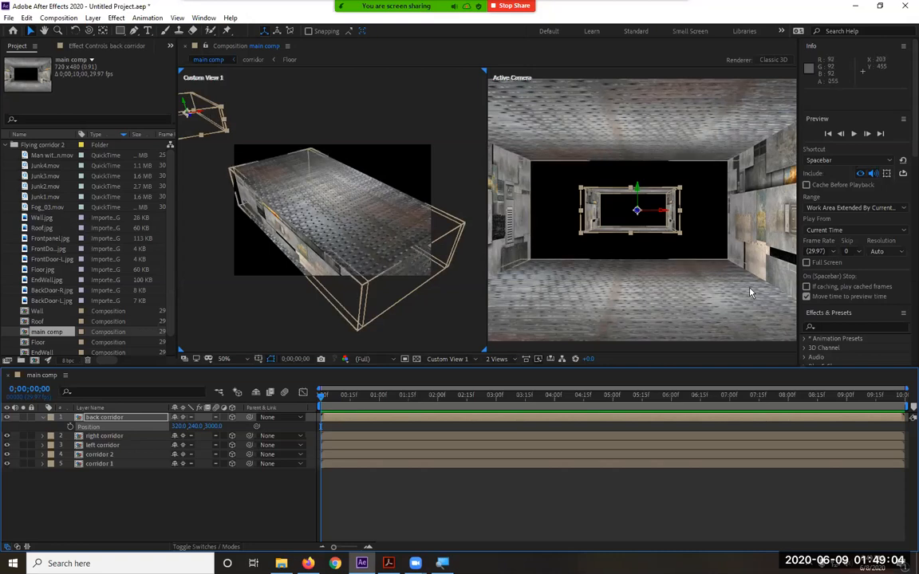
- Set the right corridor layer's position to X 1220 and Z 2100
left_click(102, 445)
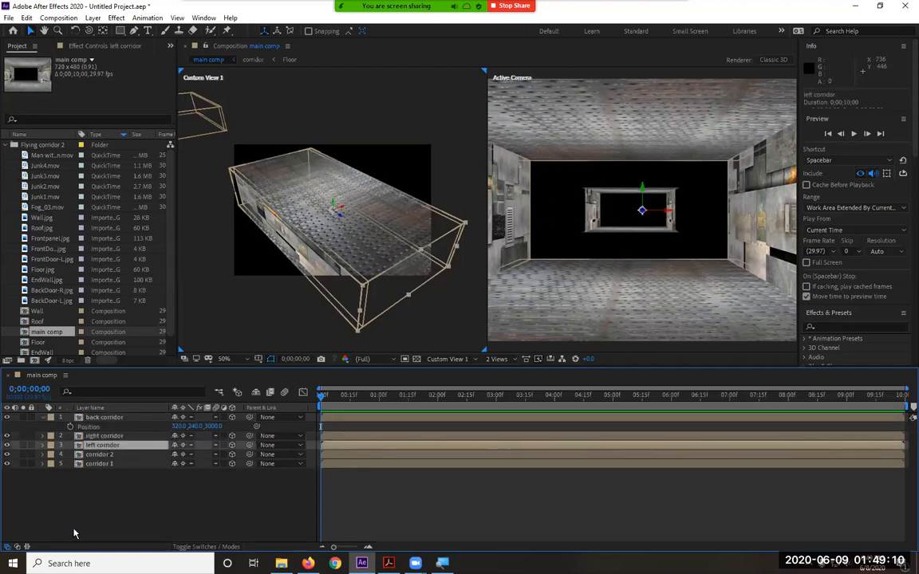
left_click(118, 437)
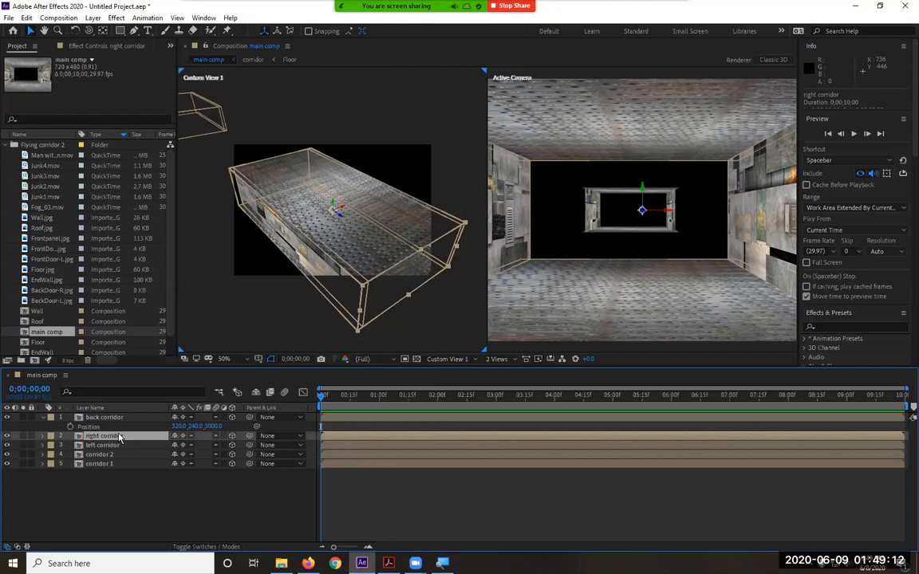
key("p")
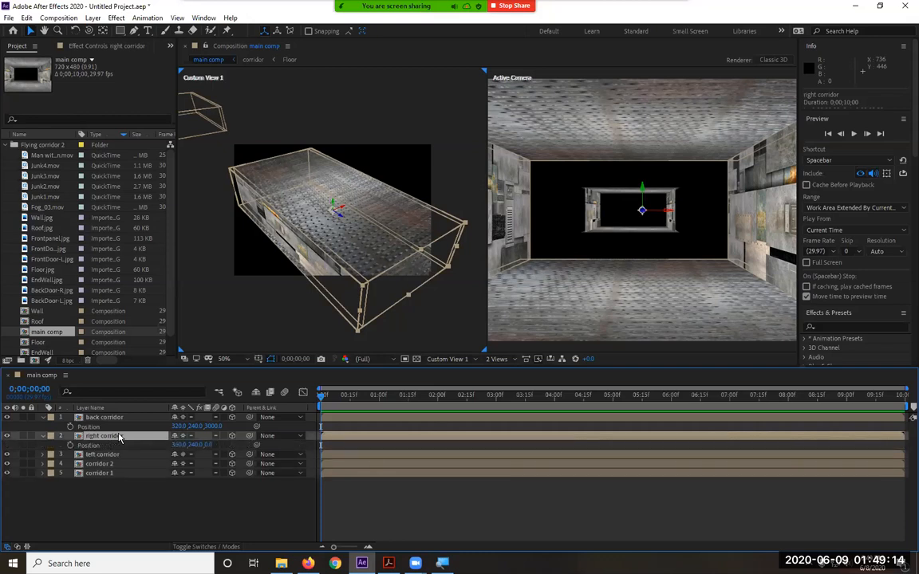
left_click(178, 445)
type("1220")
key("Tab")
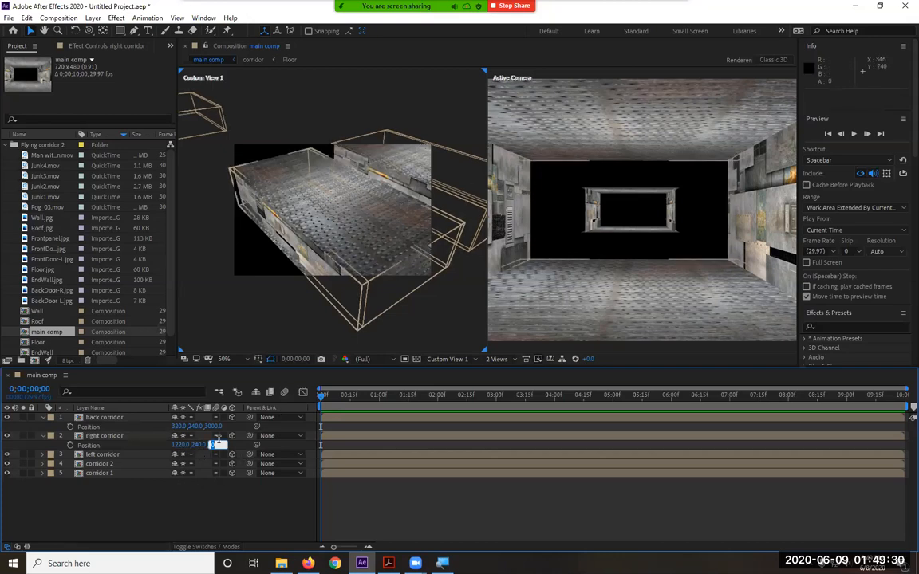
type("2100")
key("Return")
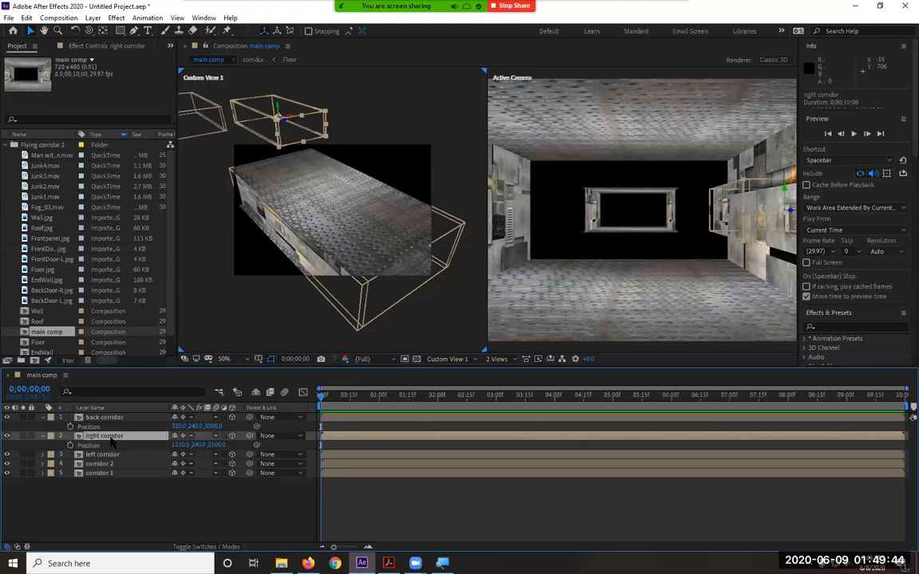
- Set the right corridor layer's Y Rotation to 90°, and collapse the right and back corridor properties
key("r")
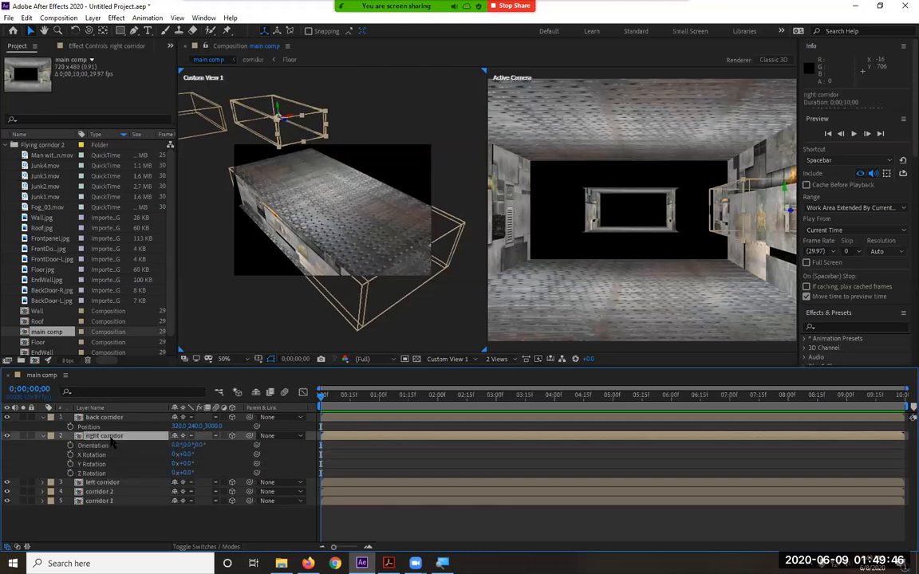
left_click(189, 464)
type("90")
key("Return")
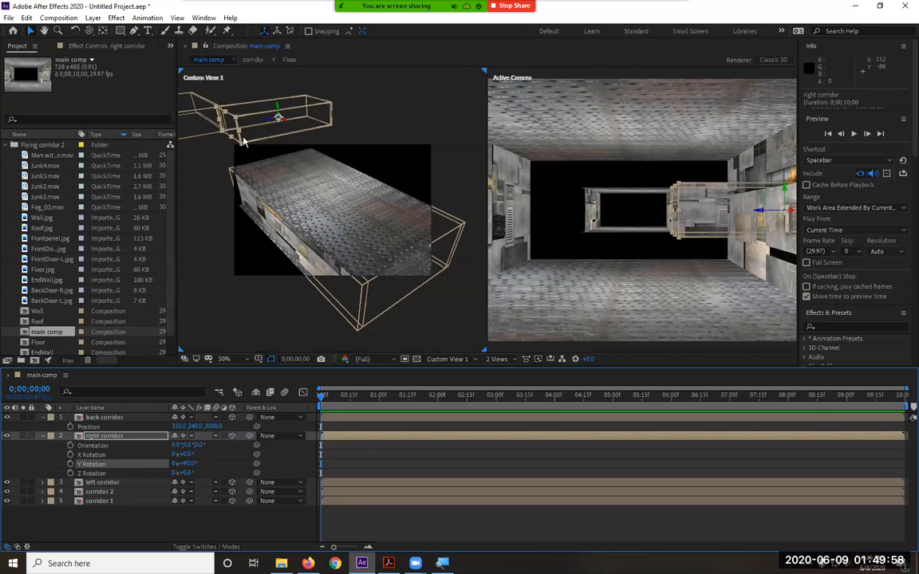
left_click(629, 253)
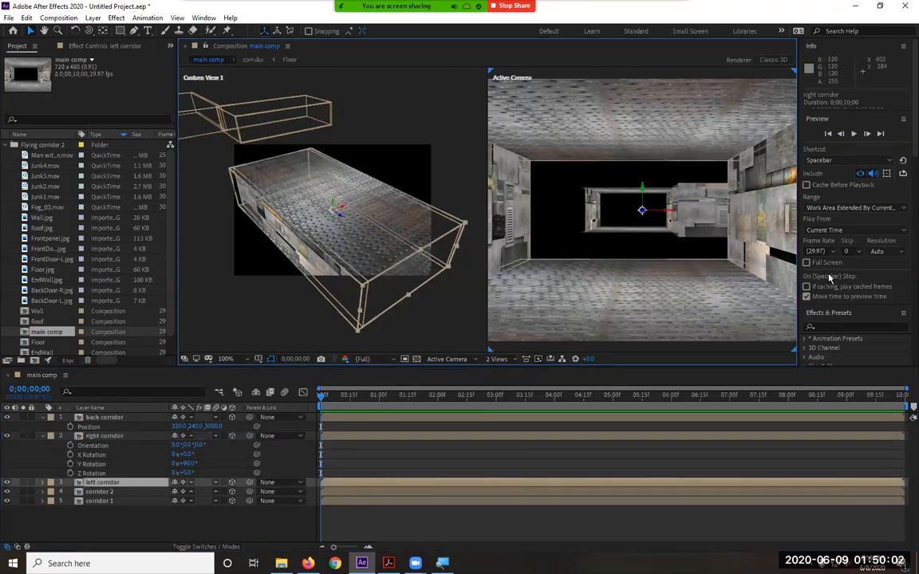
left_click(43, 436)
left_click(43, 417)
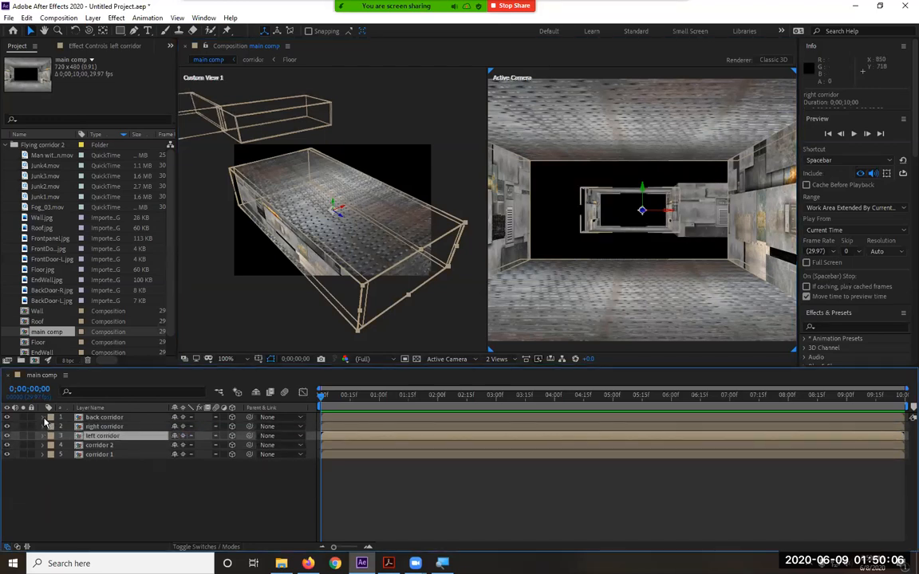
- Set the left corridor layer's position to X -580 and Z 2100
left_click(42, 436)
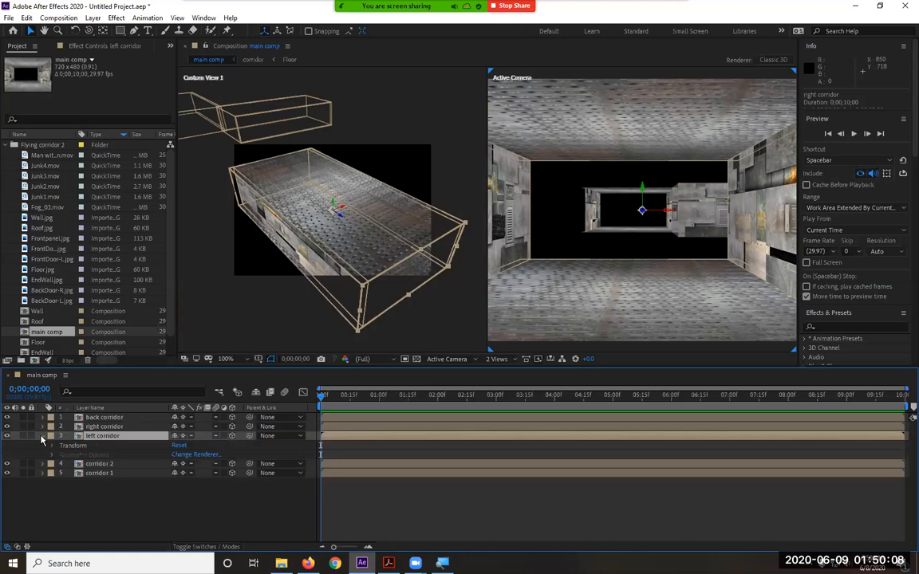
left_click(102, 436)
key("p")
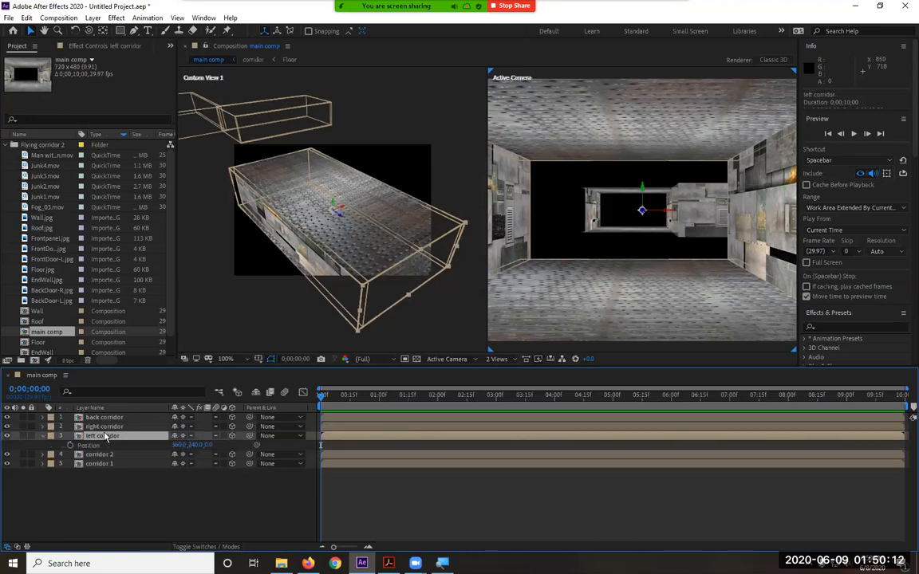
left_click(185, 448)
key("BackSpace")
type("-580")
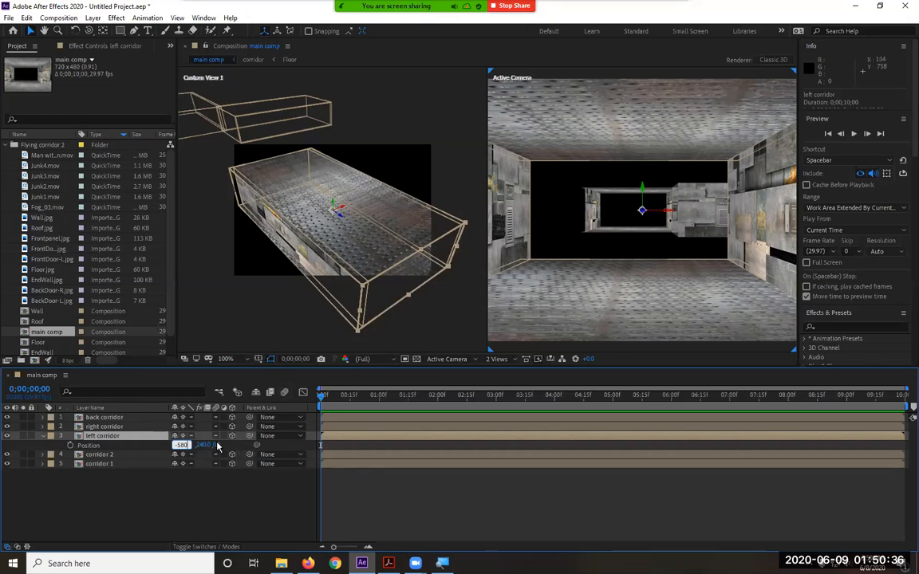
key("Tab")
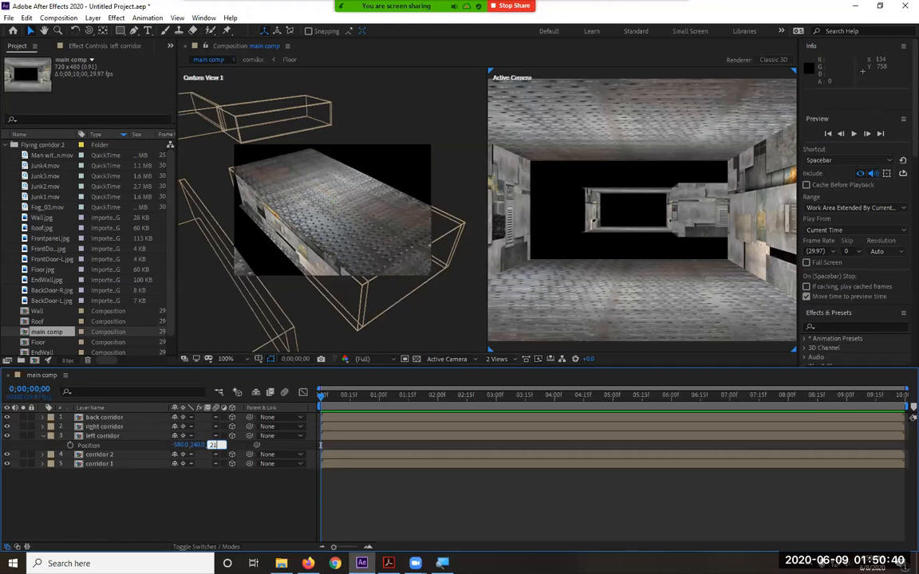
key("Return")
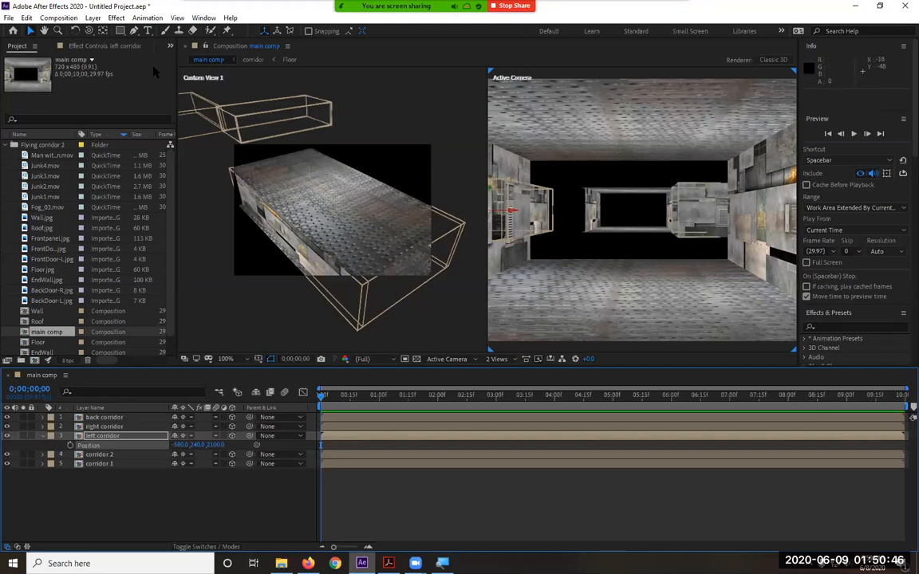
- Set the left corridor layer's Y Rotation to -90°, and collapse its properties
left_click_drag(88, 30, 94, 59)
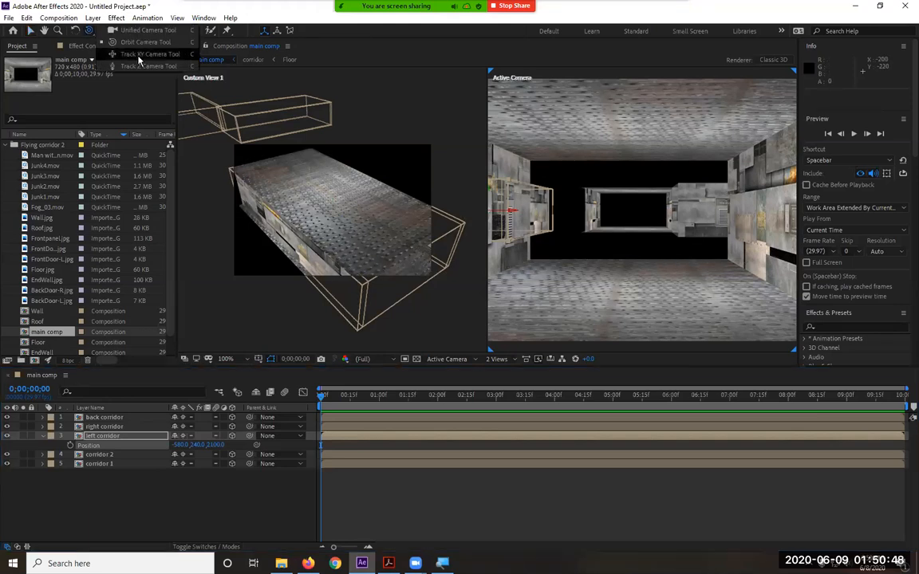
mouse_move(345, 221)
left_mouse_down()
mouse_move(401, 219)
mouse_move(387, 231)
mouse_move(398, 263)
mouse_move(359, 226)
left_mouse_up()
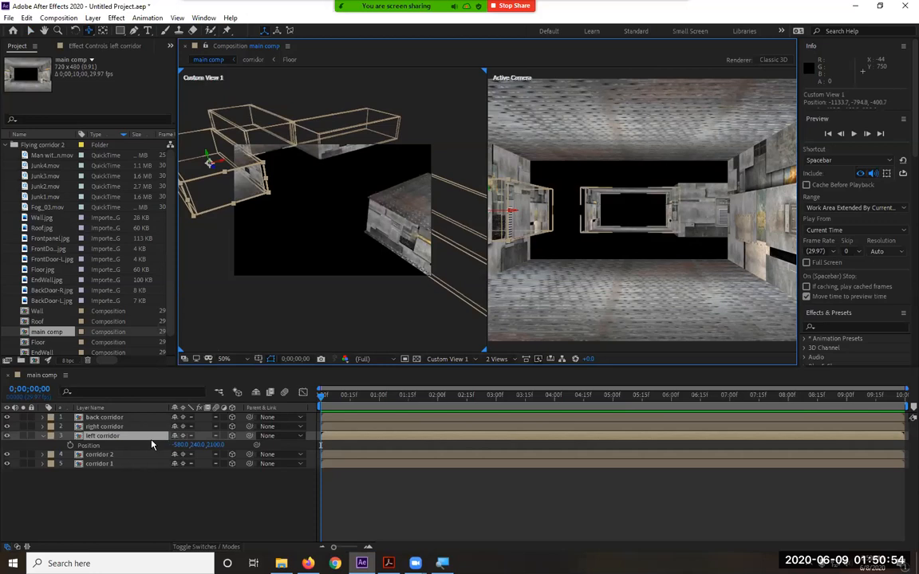
left_click(91, 436)
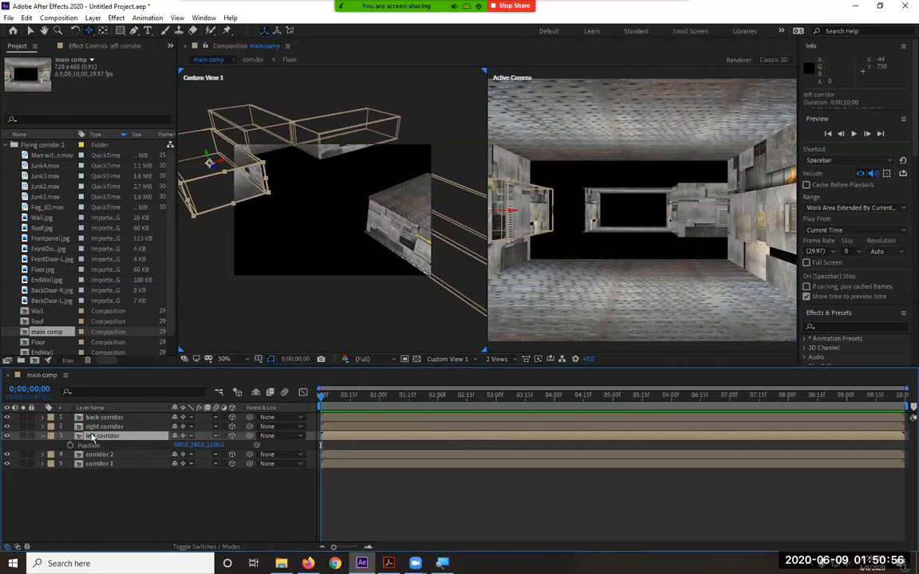
key("r")
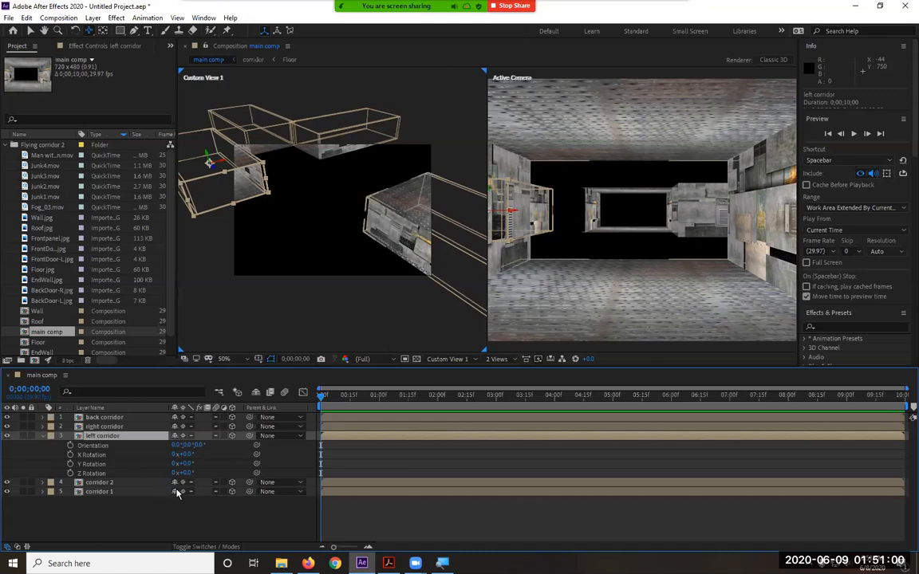
left_click(189, 464)
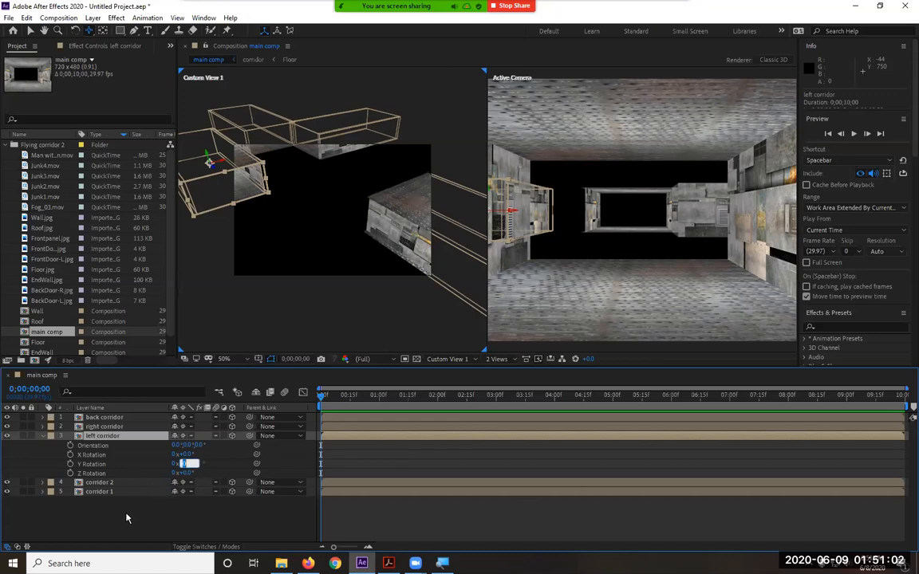
type("-90")
key("Return")
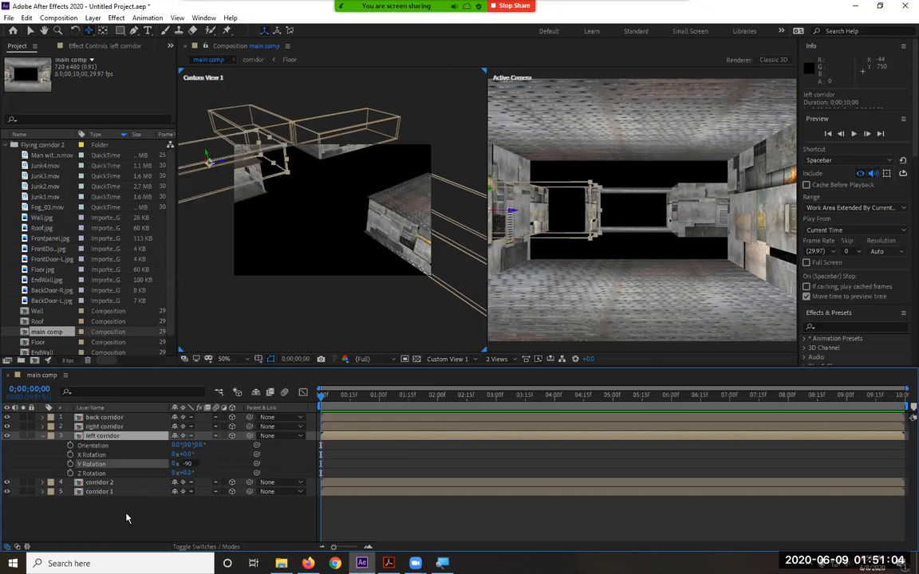
left_click(279, 169)
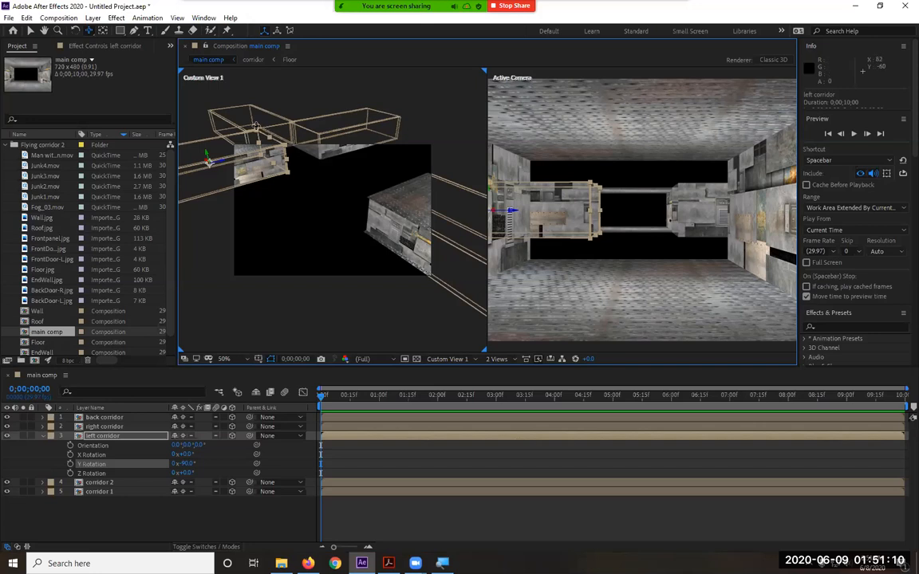
left_click(29, 30)
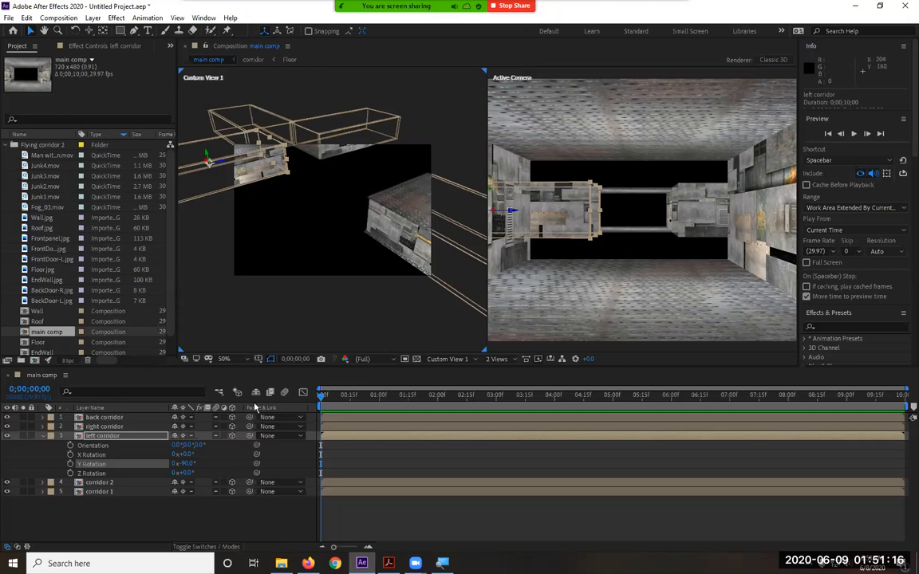
key("p")
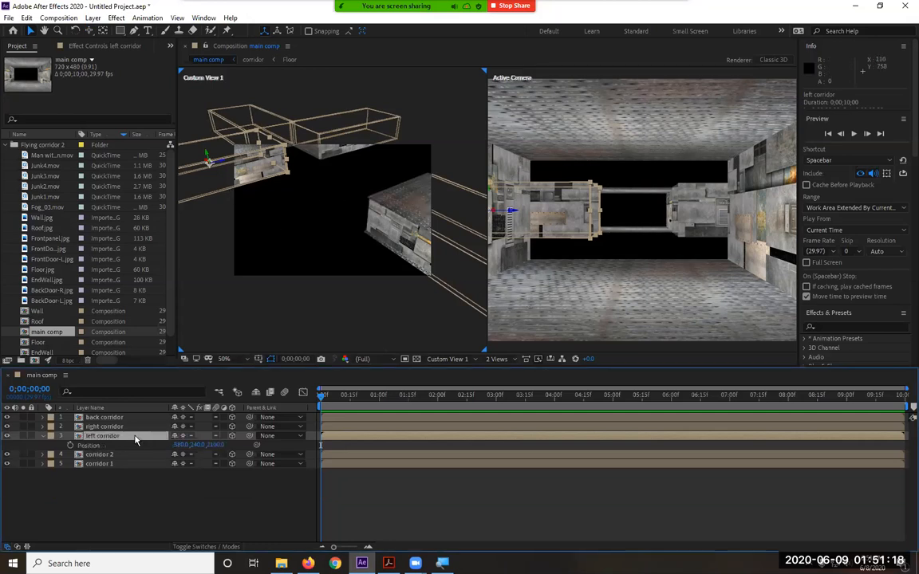
left_click(43, 437)
- Set the corridor 2 layer's Z position to 1200, and collapse its properties
left_click(99, 445)
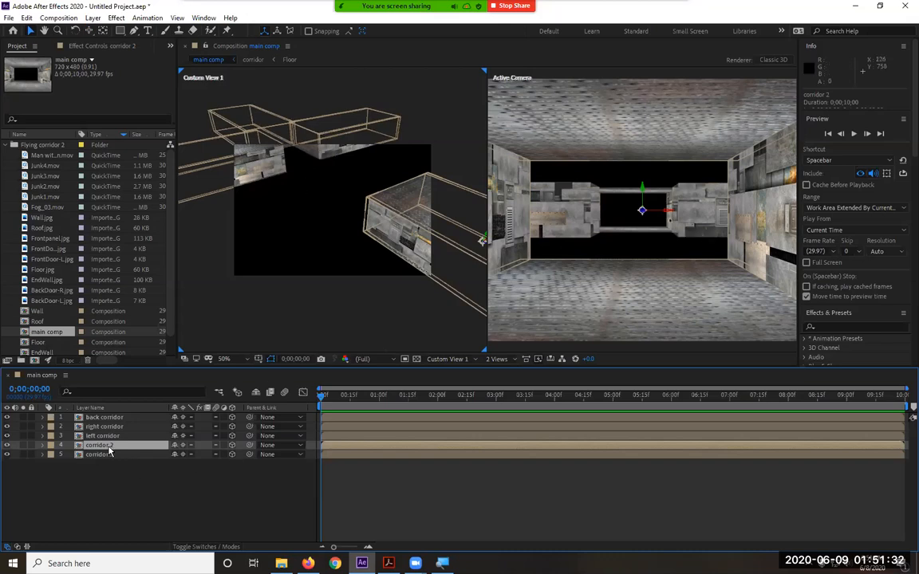
key("p")
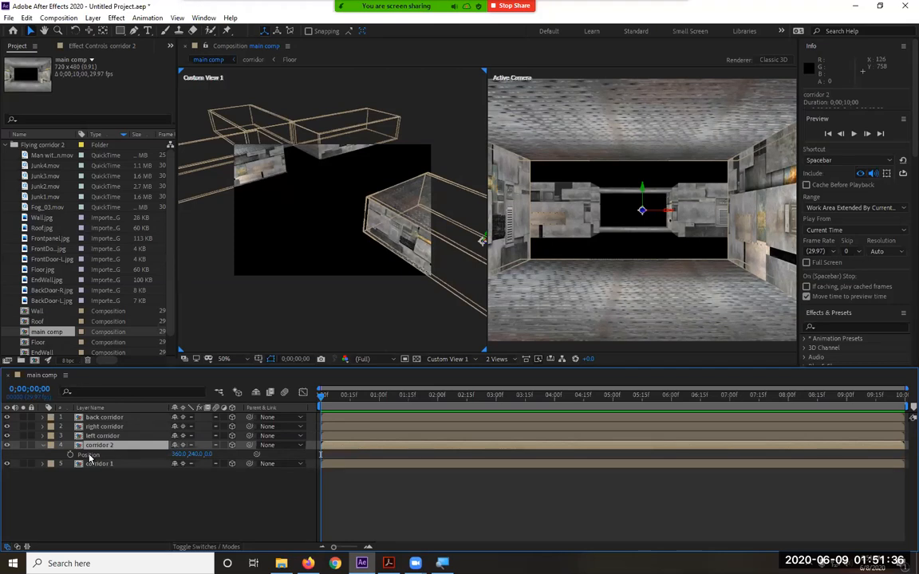
left_click(207, 454)
type("1200")
key("Return")
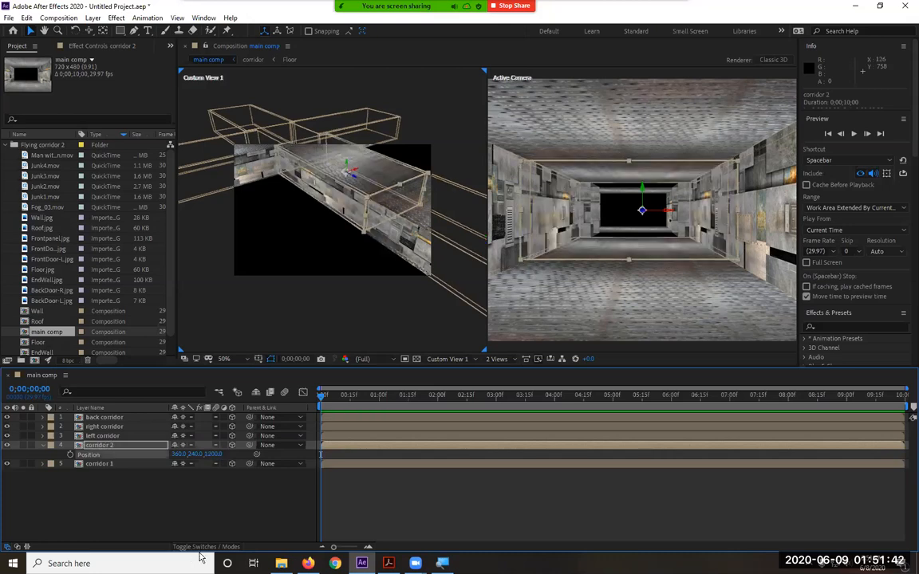
left_click(470, 495)
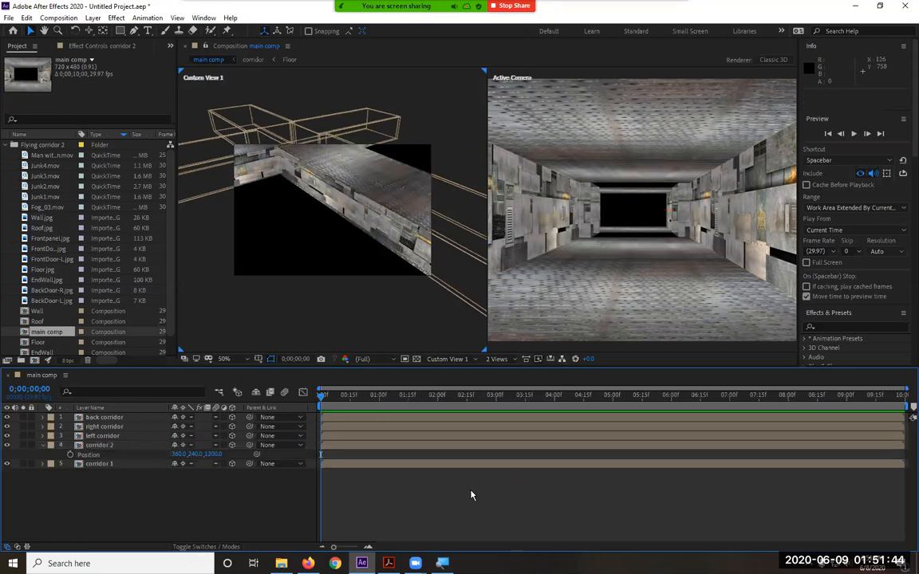
left_click(42, 445)
- Add a two-node camera named Camera 1 with the 15mm preset to the main comp
left_click(133, 455)
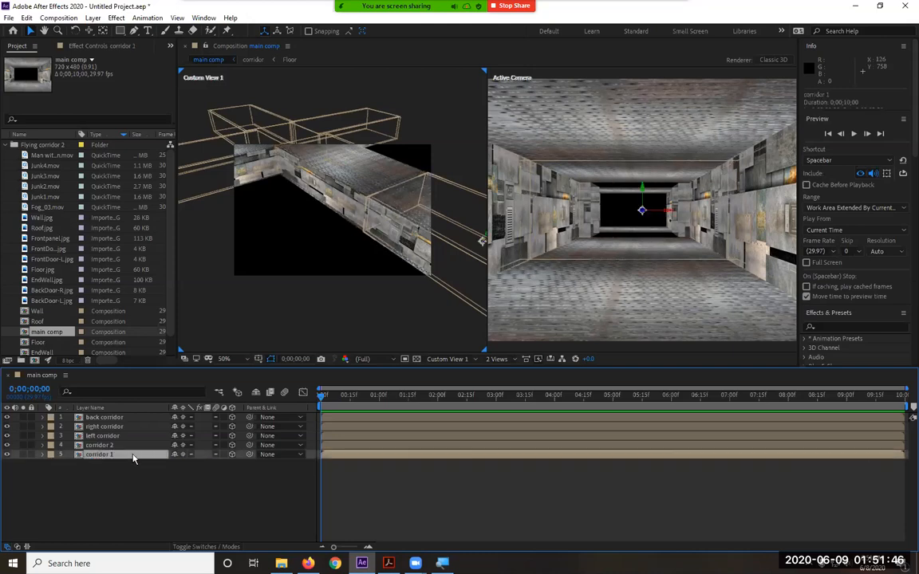
left_click(594, 519)
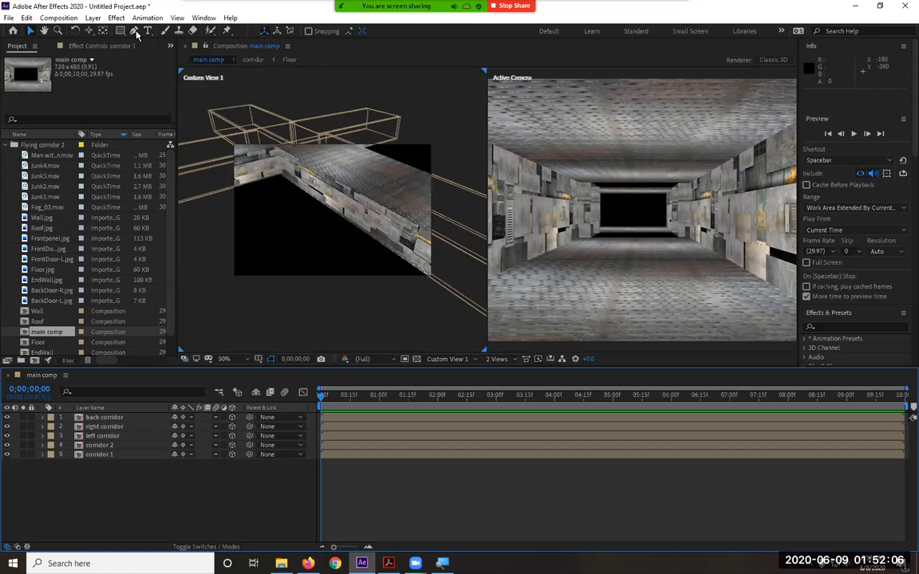
left_click(94, 17)
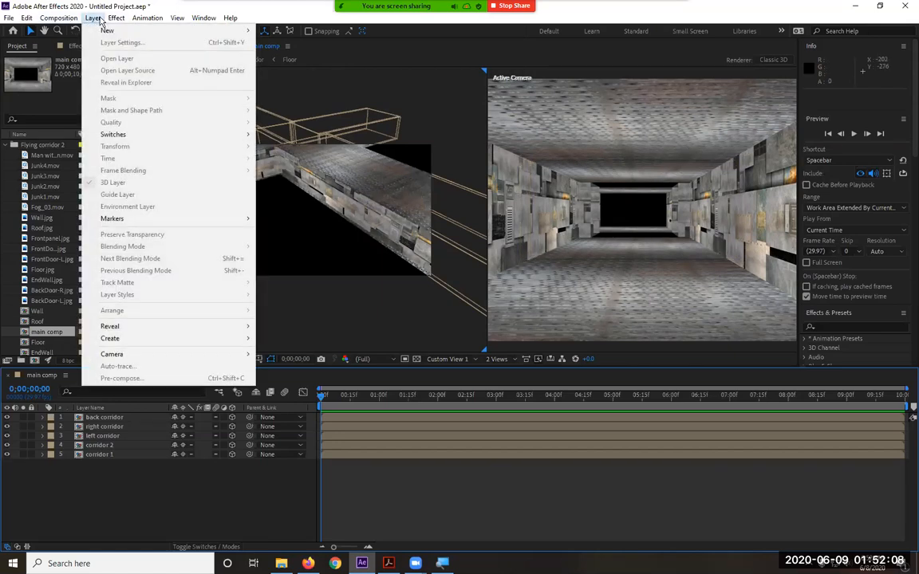
mouse_move(197, 30)
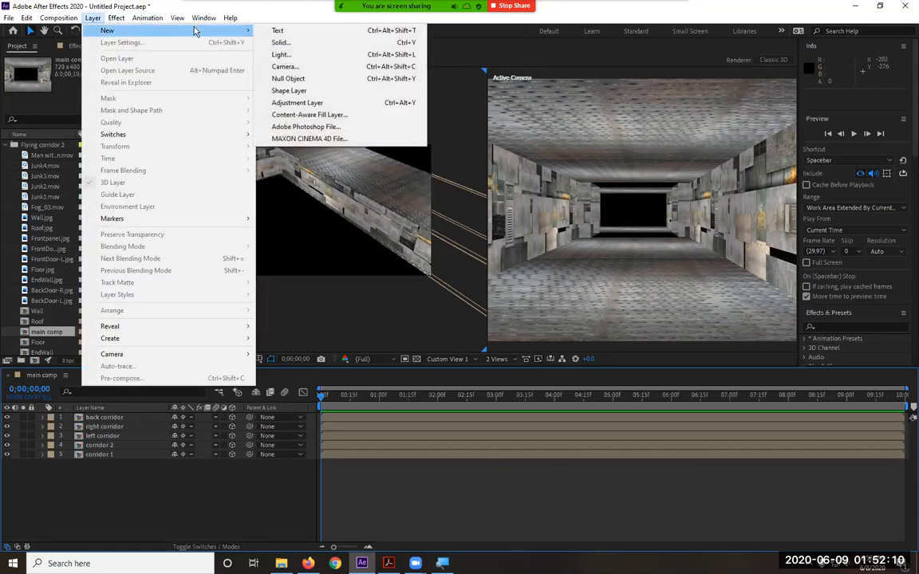
left_click(305, 67)
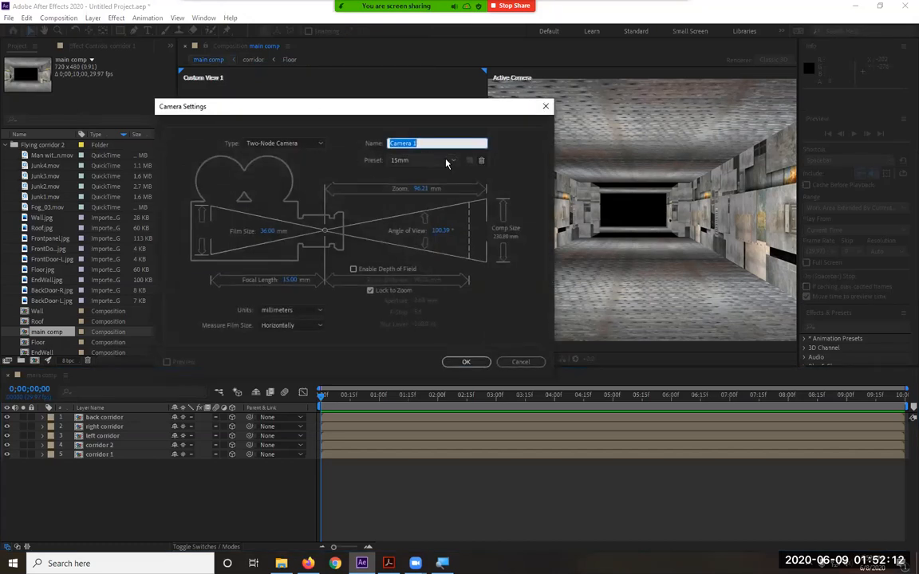
left_click(447, 161)
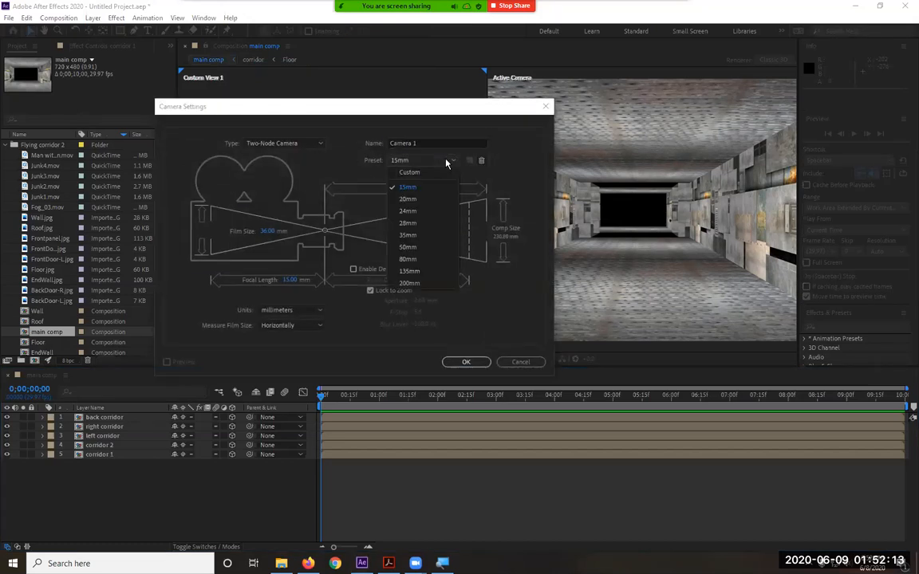
left_click(407, 190)
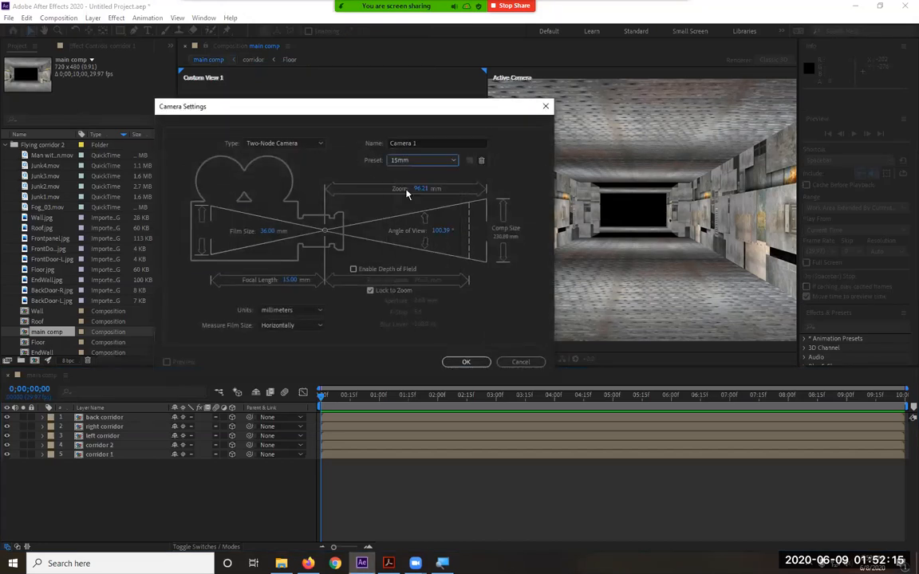
left_click(467, 363)
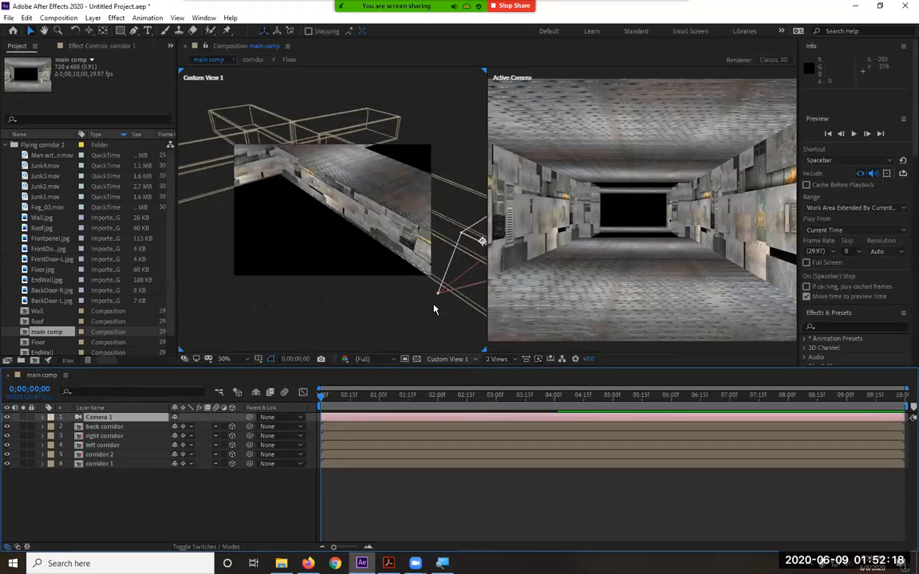
- Start keyframing Camera 1's Point of Interest and Position at 0;00;00;00
scroll(423, 280, "down", 2)
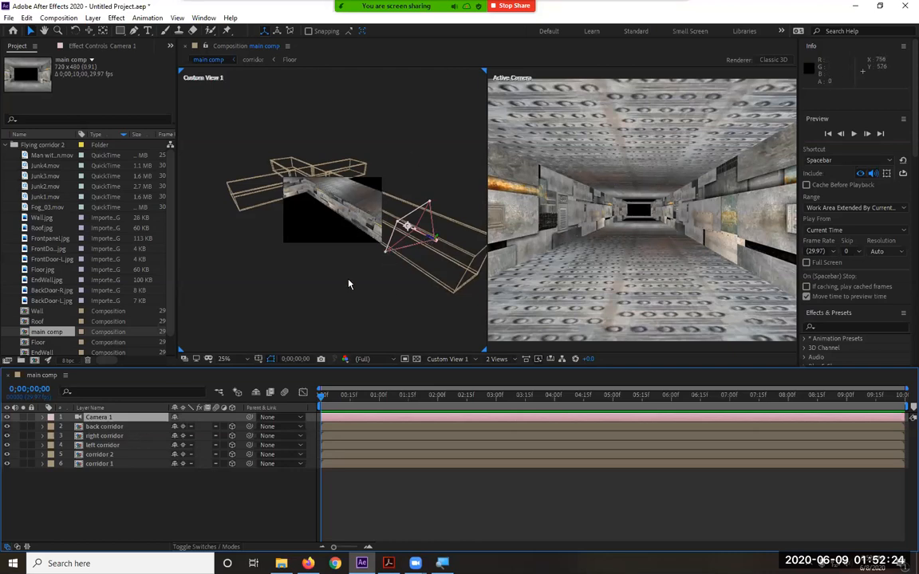
left_click(43, 418)
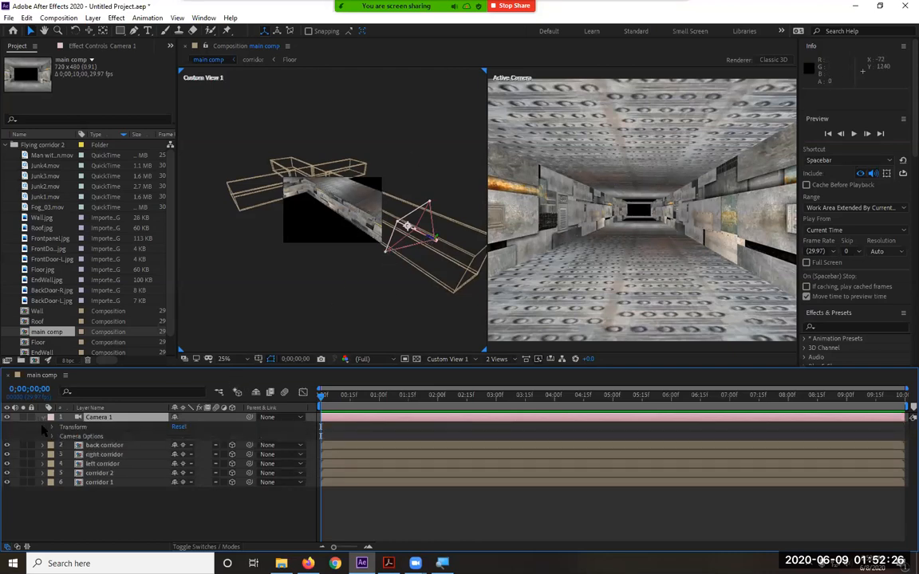
left_click(52, 428)
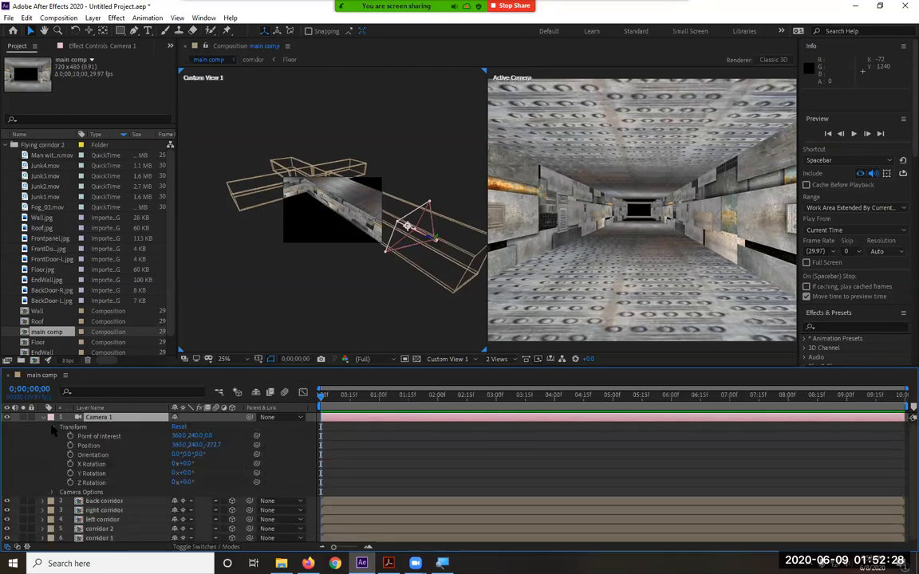
left_click(70, 436)
left_click(71, 446)
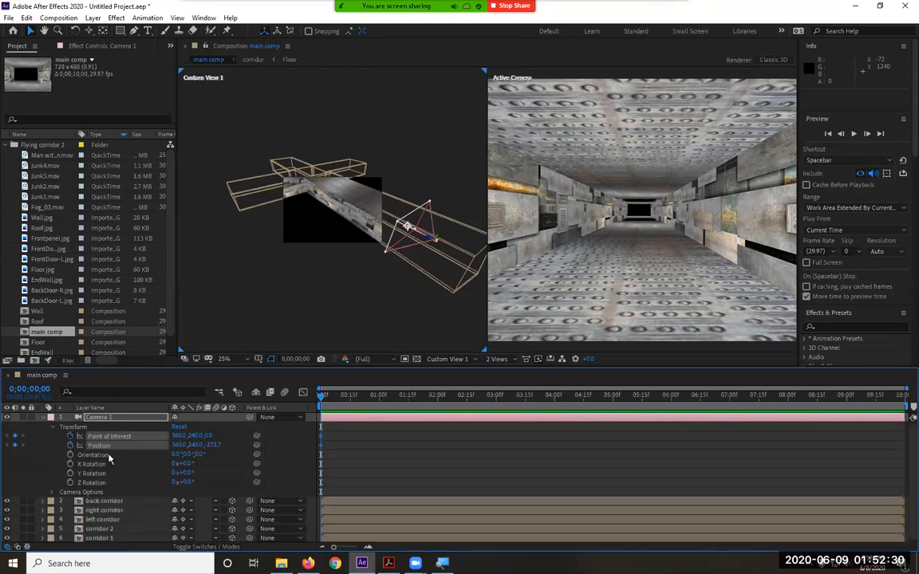
- At 0;00;06;05, move the camera forward along the corridor to a Z position of about 1255
left_click_drag(611, 397, 680, 397)
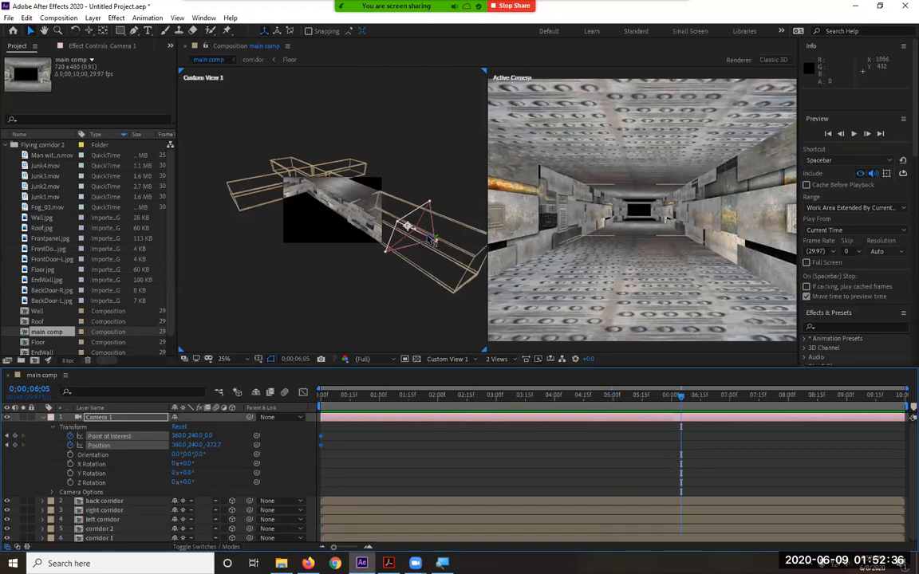
left_click_drag(429, 239, 252, 126)
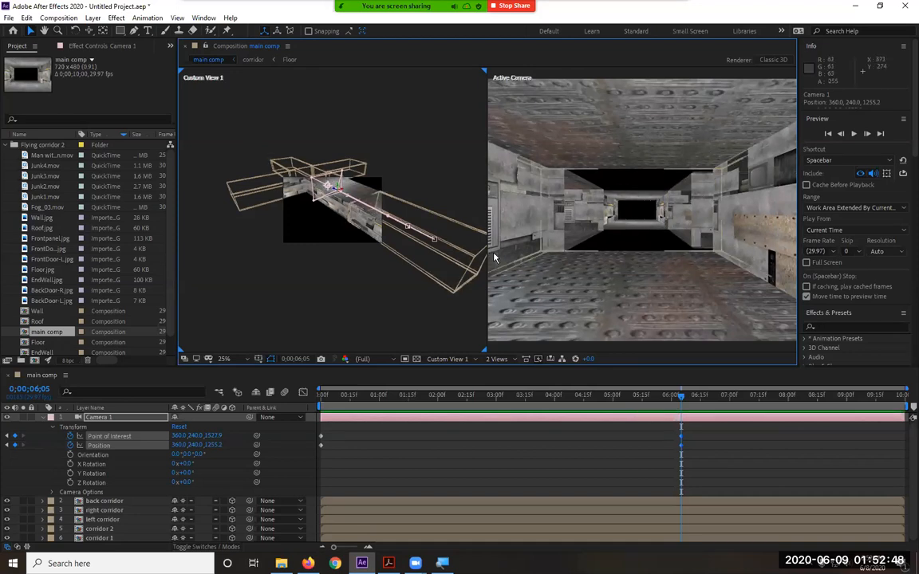
- Collapse the camera properties, set the left corridor's X position to about -661, and collapse its properties
left_click(502, 204)
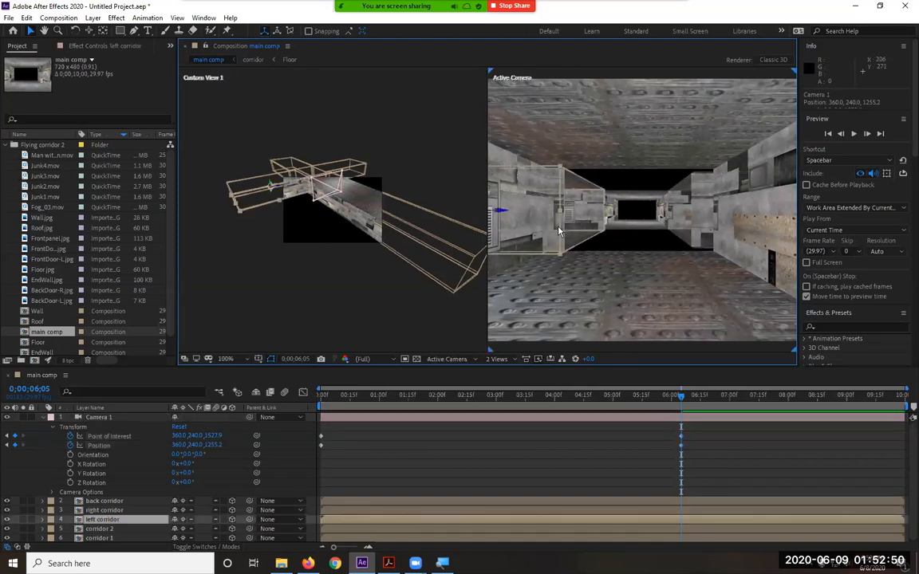
left_click(43, 418)
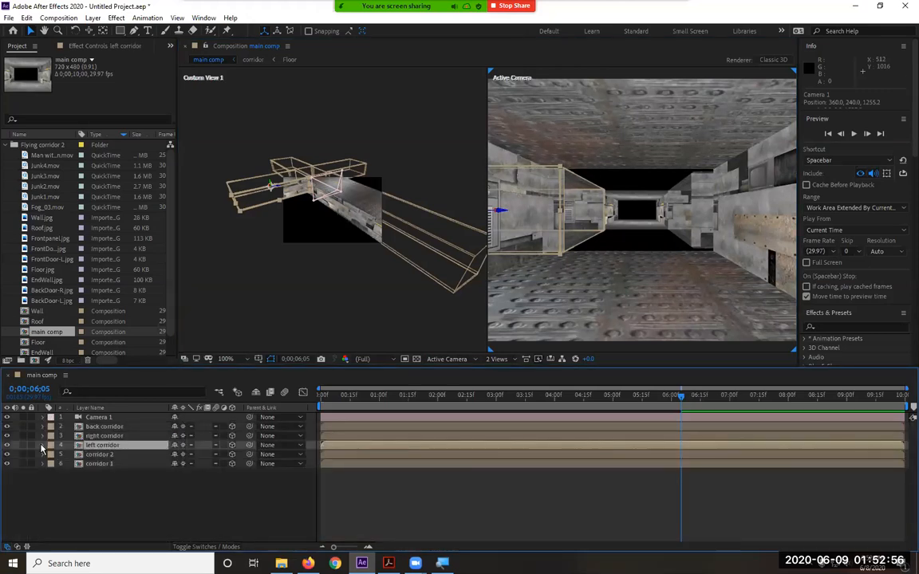
left_click(42, 447)
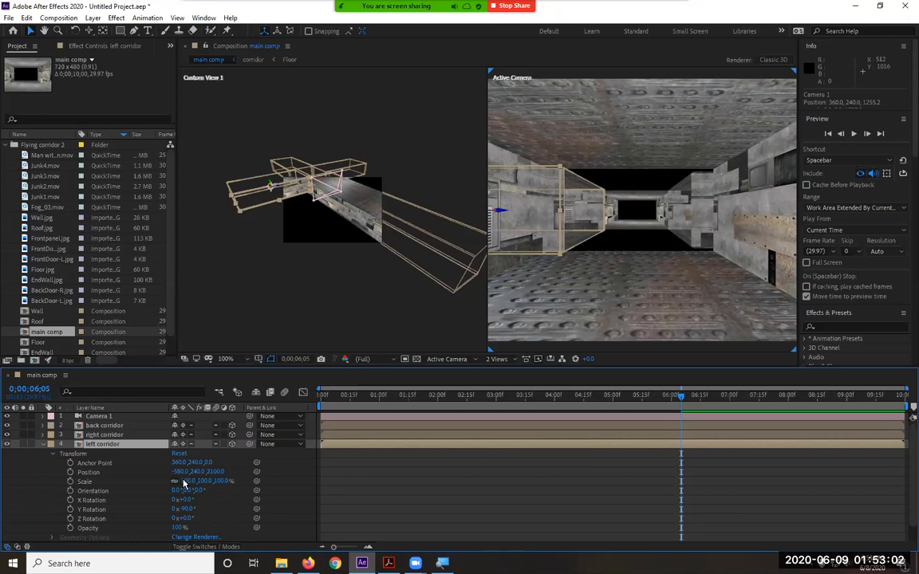
left_click_drag(178, 471, 249, 491)
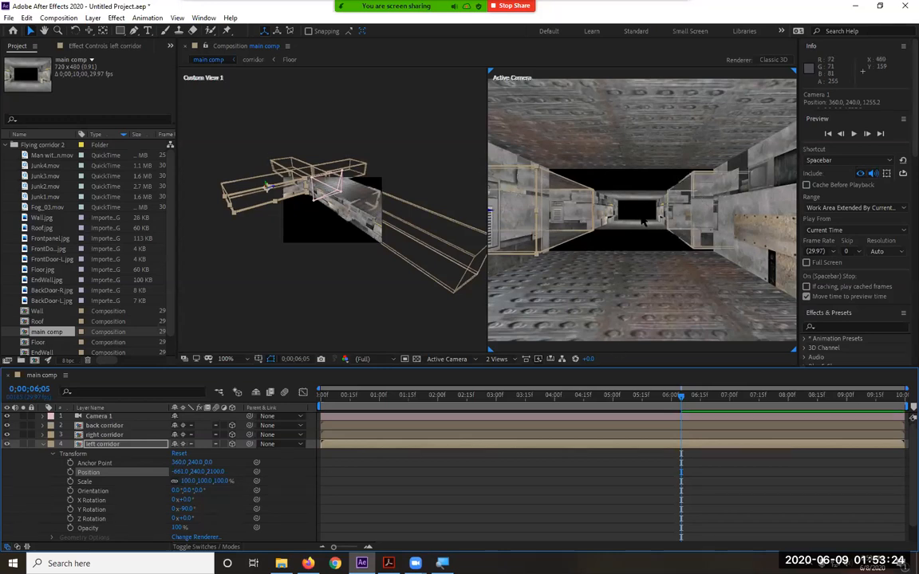
left_click(43, 444)
- Adjust the right corridor's X position to 1238, and collapse its properties
left_click(43, 435)
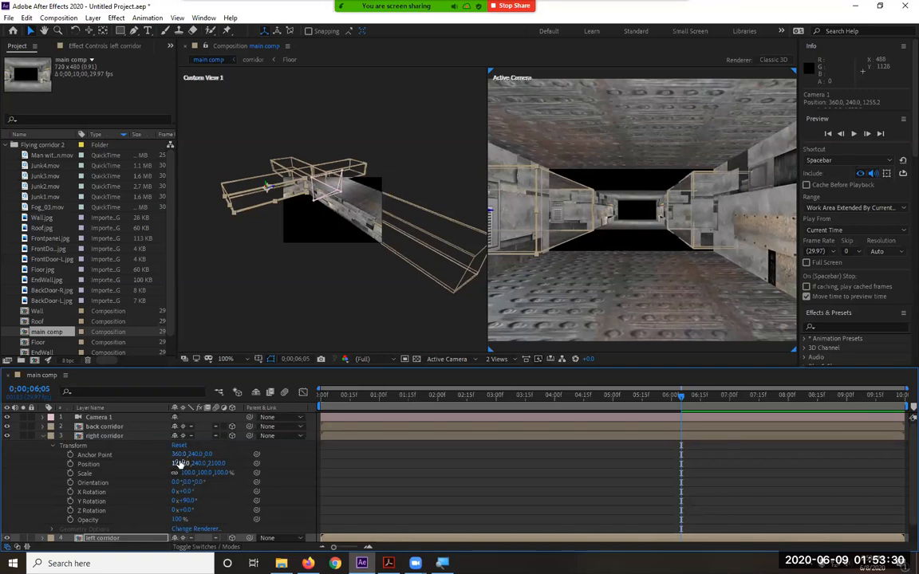
left_click_drag(182, 463, 207, 462)
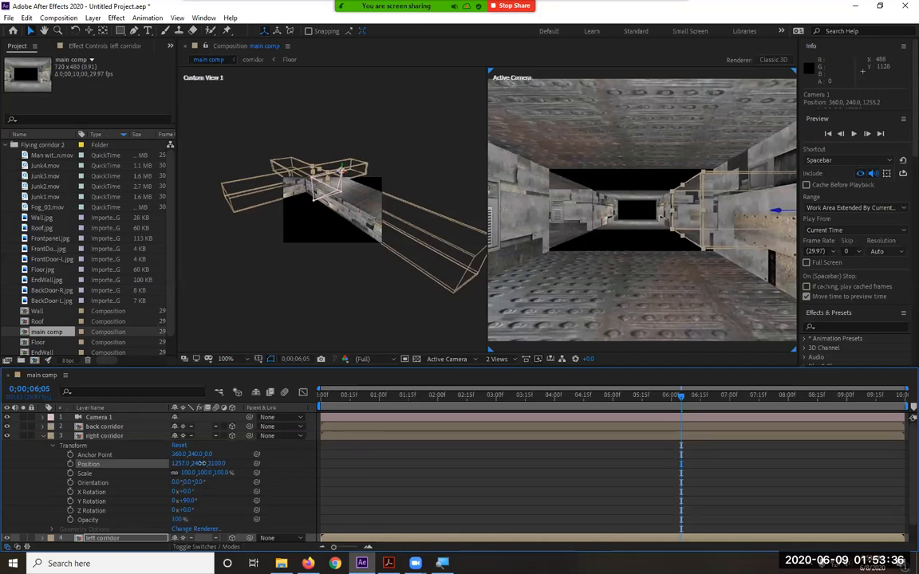
left_click_drag(200, 463, 197, 463)
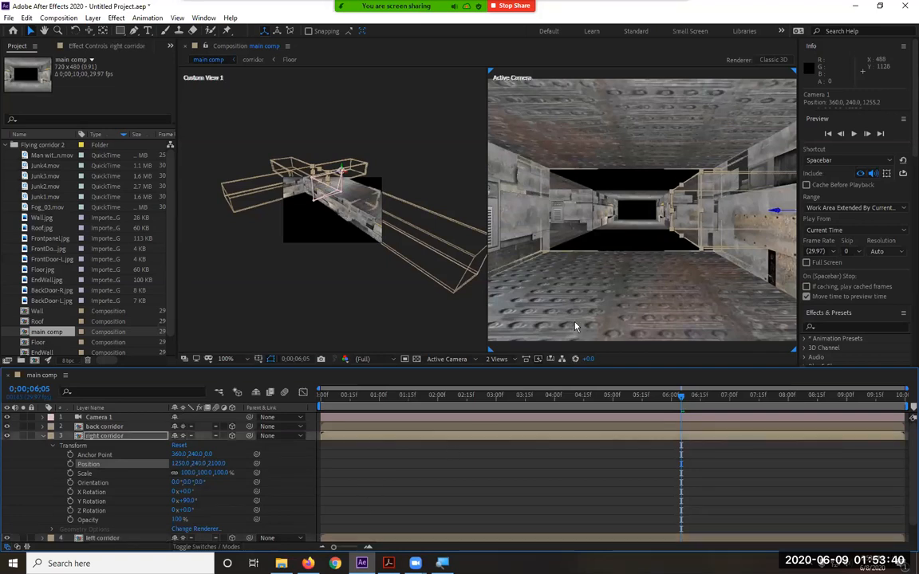
left_click(581, 251)
left_click(605, 241)
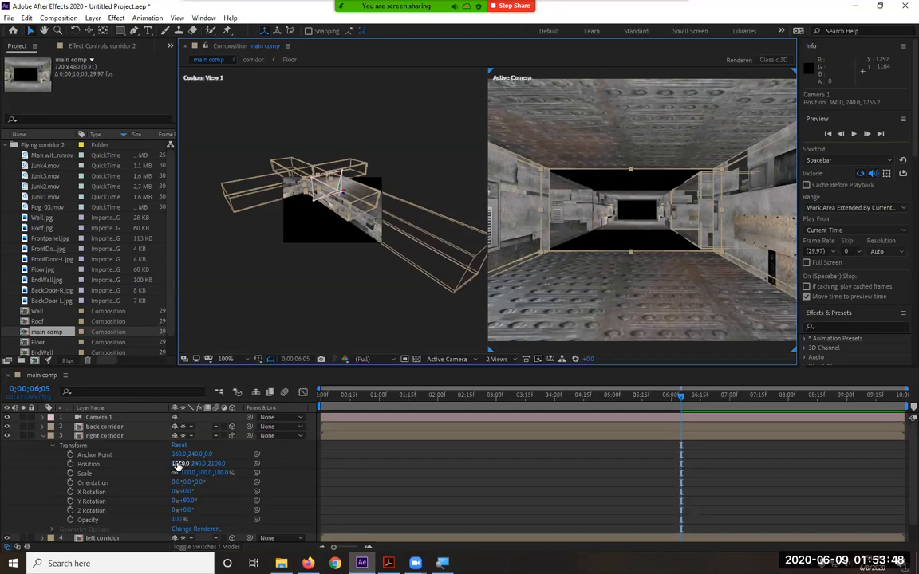
left_click_drag(176, 463, 171, 465)
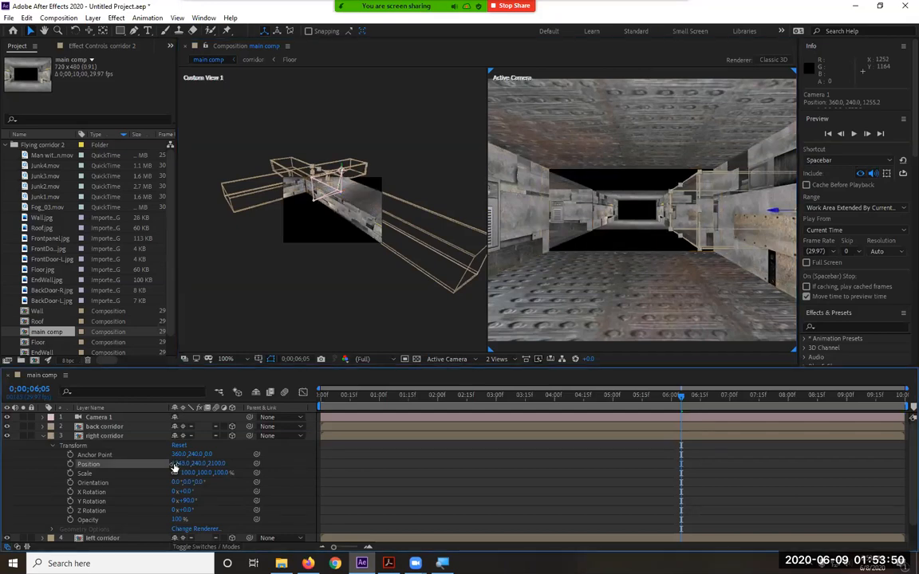
left_click(635, 234)
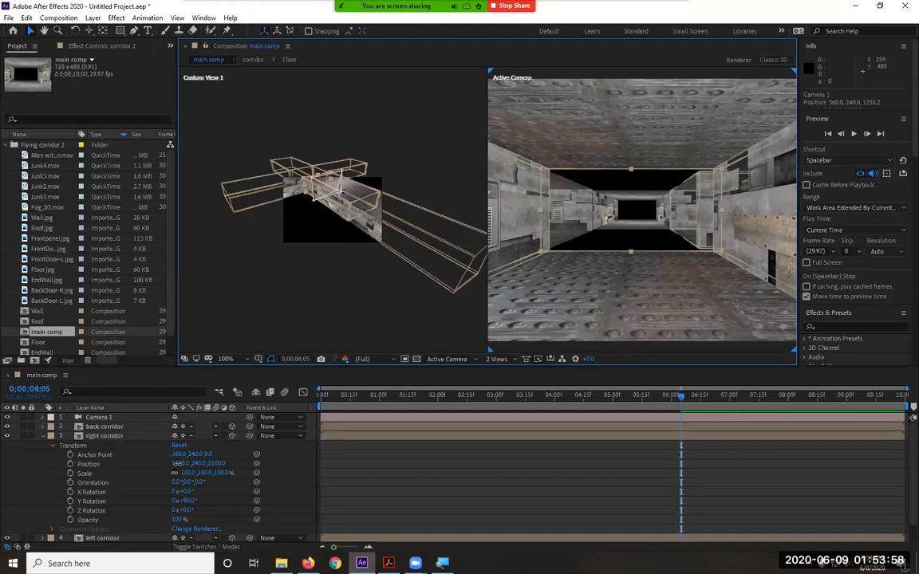
left_click_drag(177, 463, 88, 463)
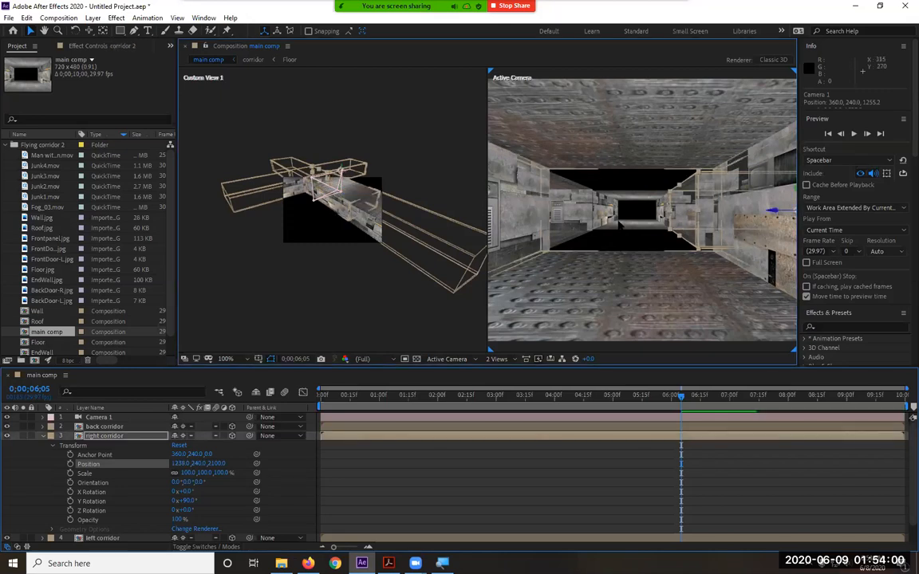
left_click(620, 223)
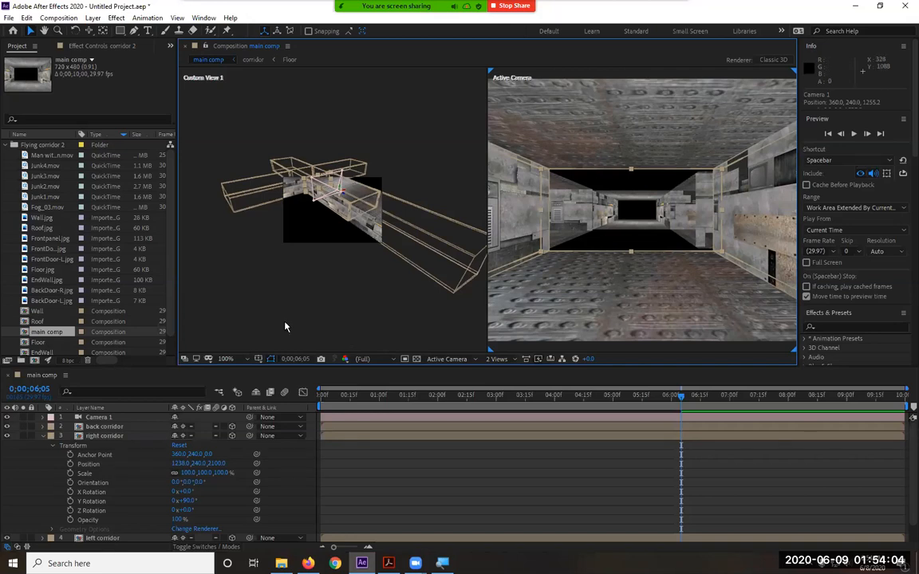
left_click(43, 436)
- At 0;00;06;05, set Camera 1's Point of Interest to X 376 and Z about 2468, and its Position Z to about 1581
left_click(43, 418)
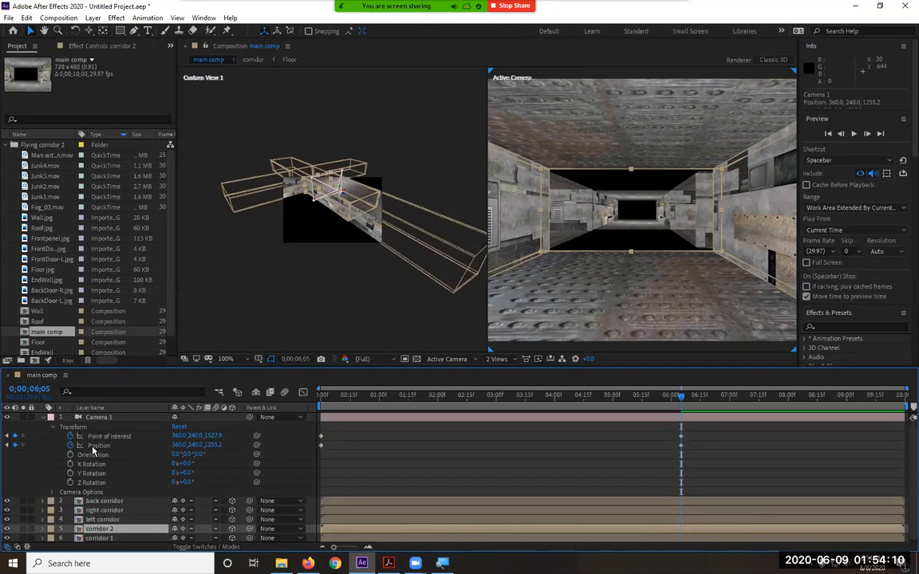
left_click(104, 438)
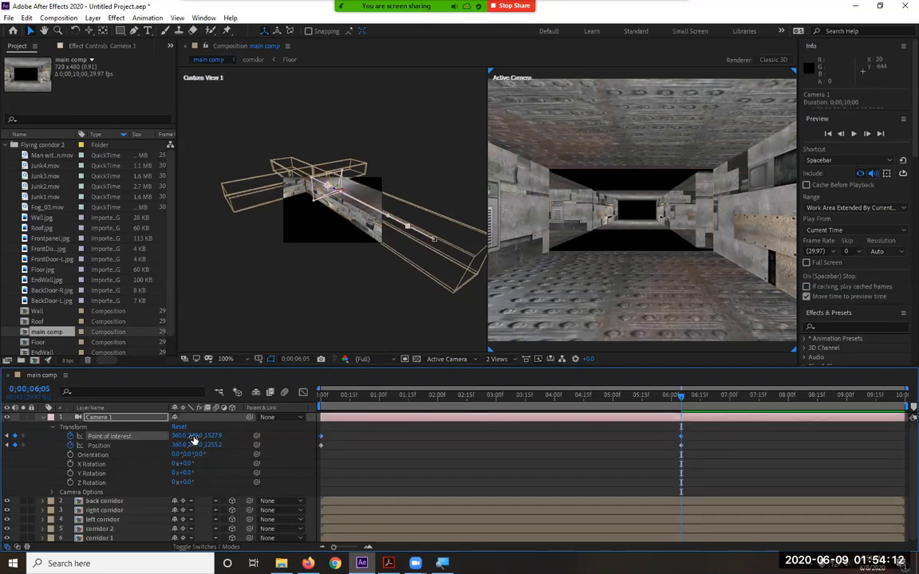
left_click_drag(206, 437, 224, 440)
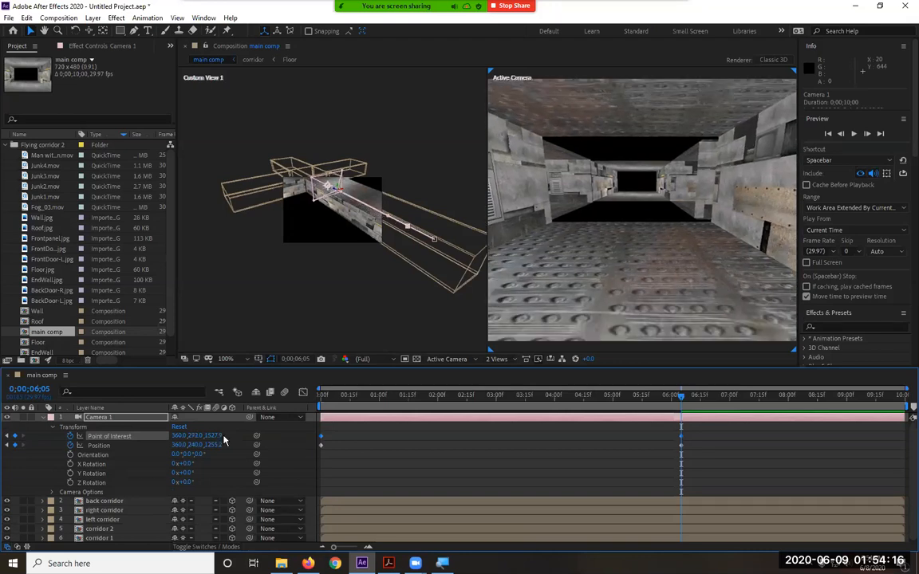
key("ctrl+z")
mouse_move(185, 437)
left_mouse_down()
mouse_move(237, 440)
mouse_move(121, 441)
mouse_move(169, 440)
left_mouse_up()
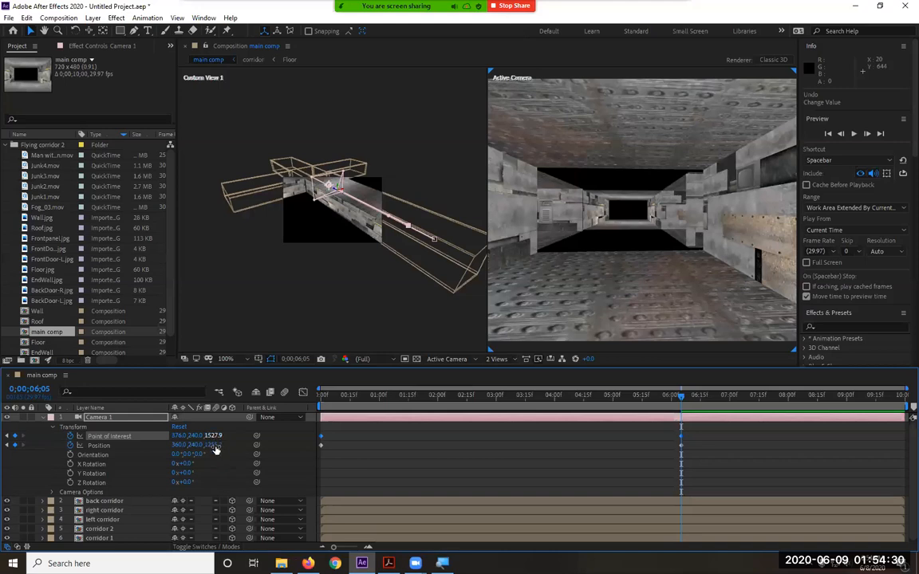
left_click_drag(476, 433, 579, 429)
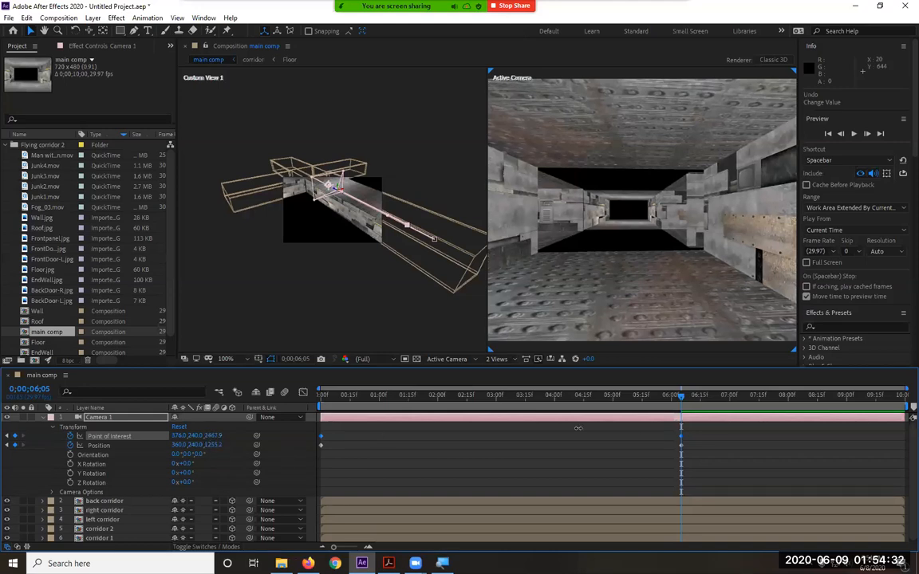
left_click_drag(214, 447, 401, 455)
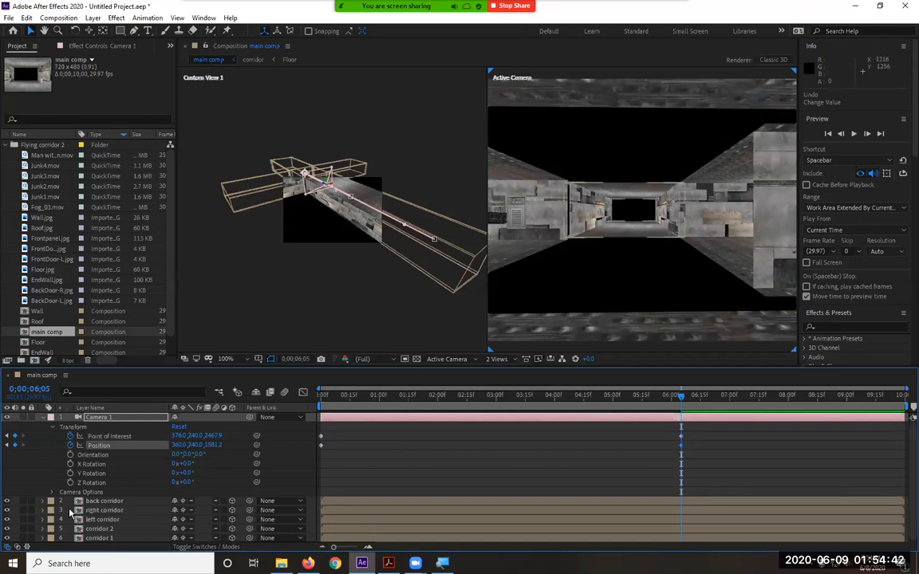
- Move the left corridor along X in the custom view to about -639
left_click(492, 178)
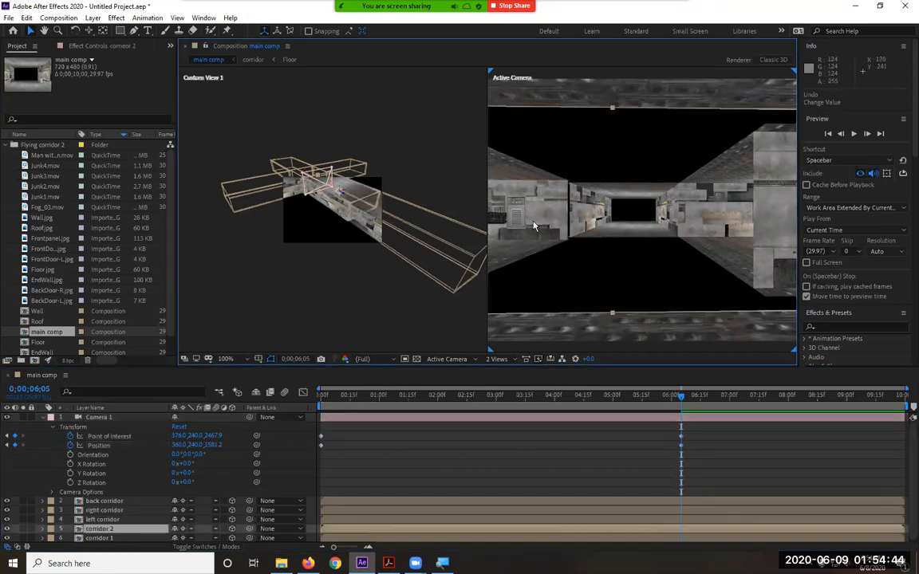
left_click(260, 190)
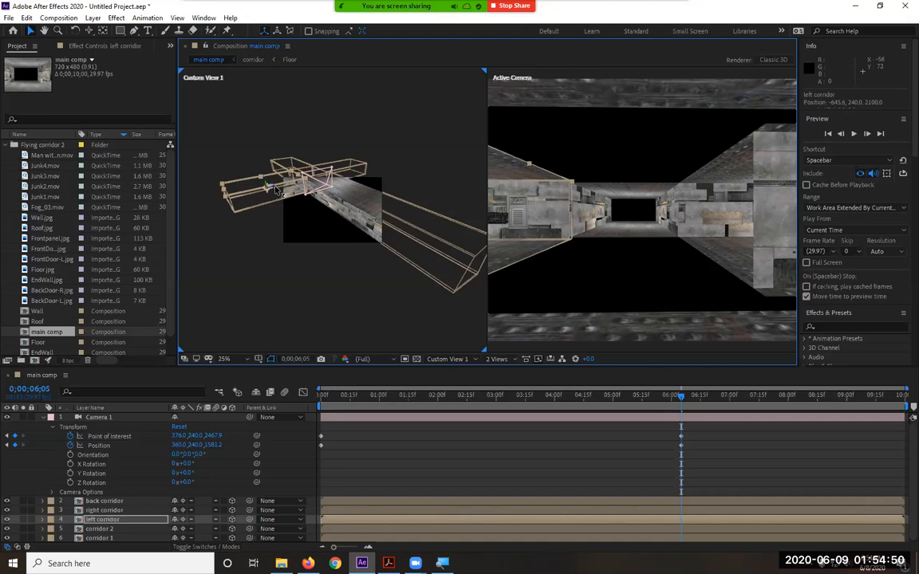
left_click_drag(275, 187, 269, 189)
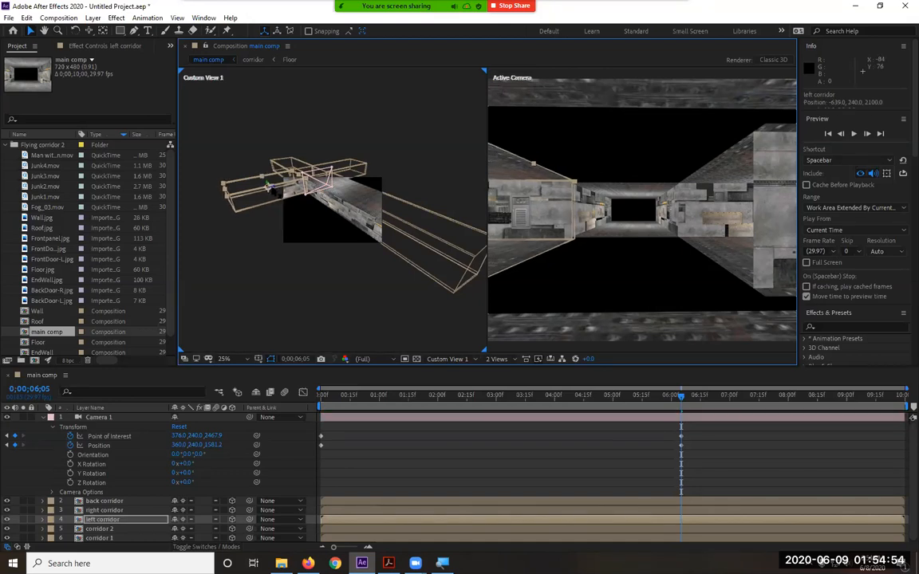
- Orbit and zoom the custom view around the corridors to examine the junction from the side
left_click(528, 240)
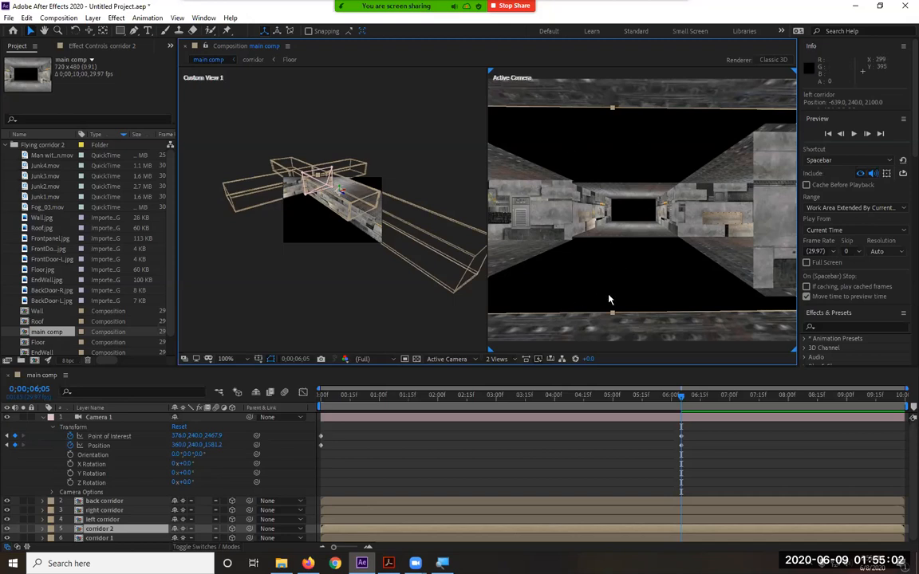
left_click(334, 251)
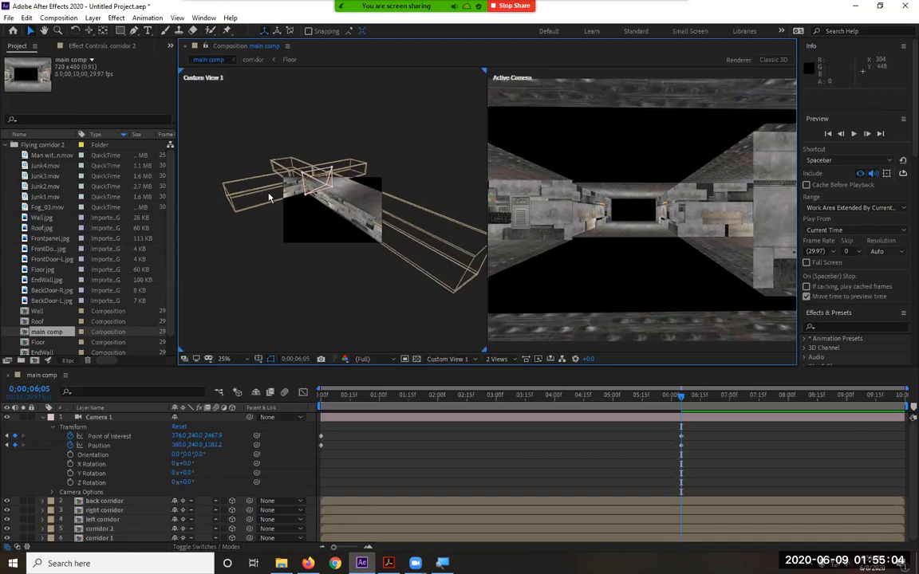
left_click(91, 33)
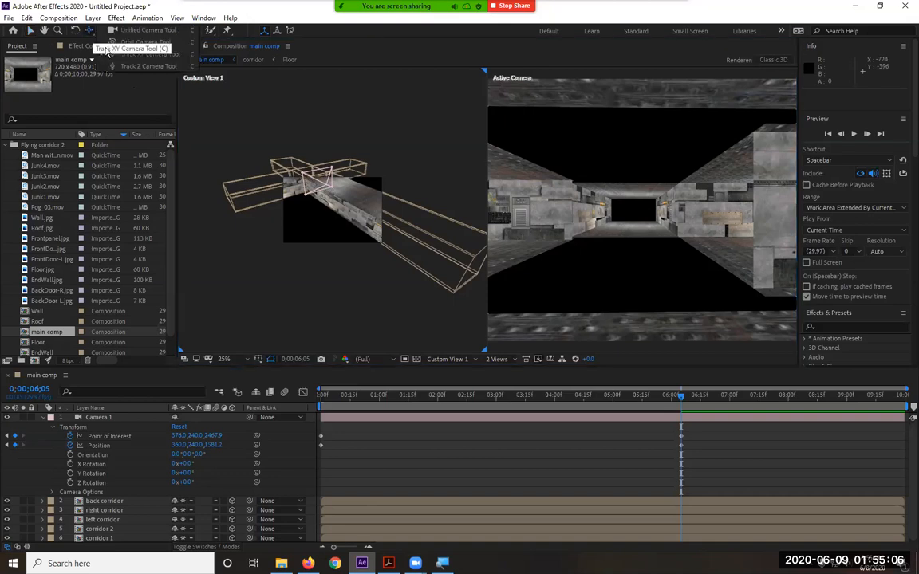
left_click(145, 42)
left_click_drag(325, 261, 302, 221)
left_click_drag(303, 214, 365, 188)
left_click_drag(394, 145, 345, 131)
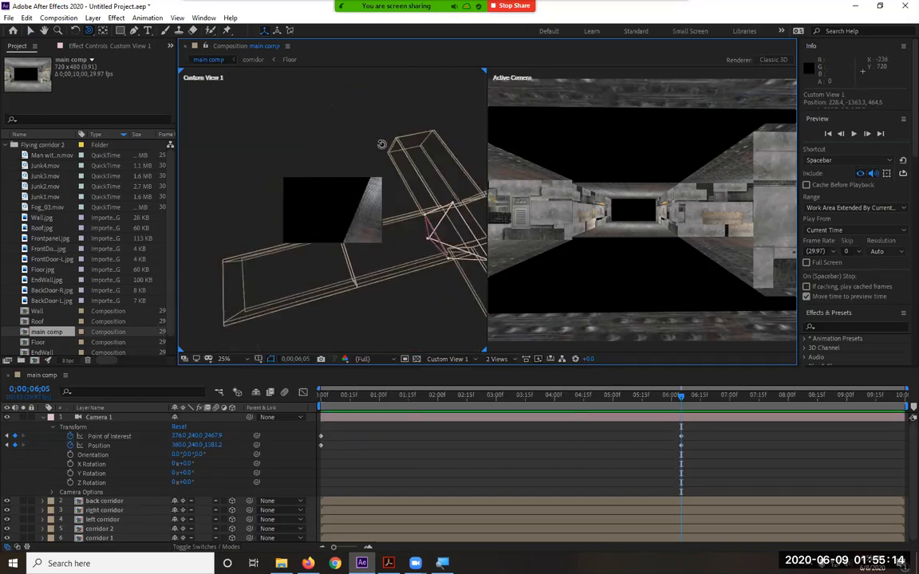
mouse_move(372, 182)
left_mouse_down()
mouse_move(414, 204)
mouse_move(364, 198)
left_mouse_up()
scroll(364, 198, "down", 3)
scroll(364, 198, "up", 6)
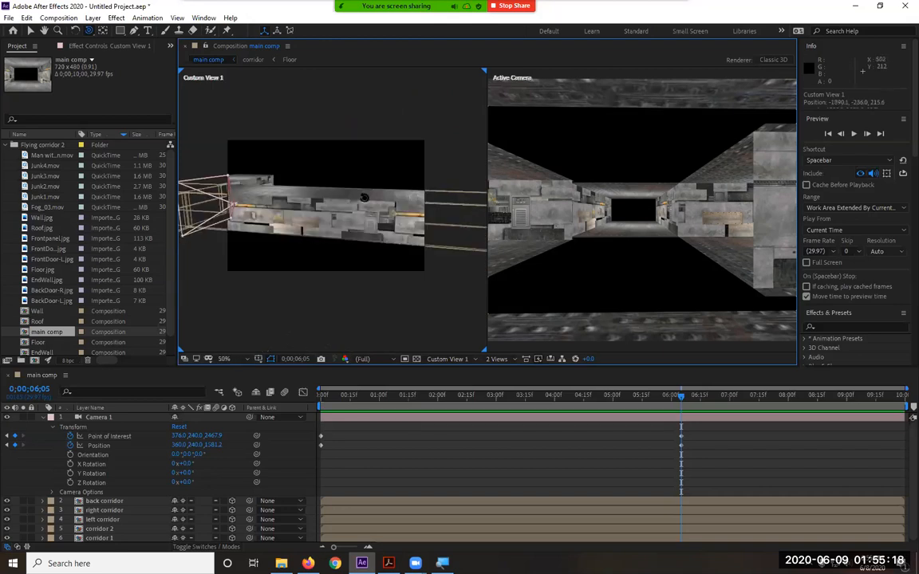
scroll(363, 197, "down", 1)
left_click_drag(295, 193, 263, 171)
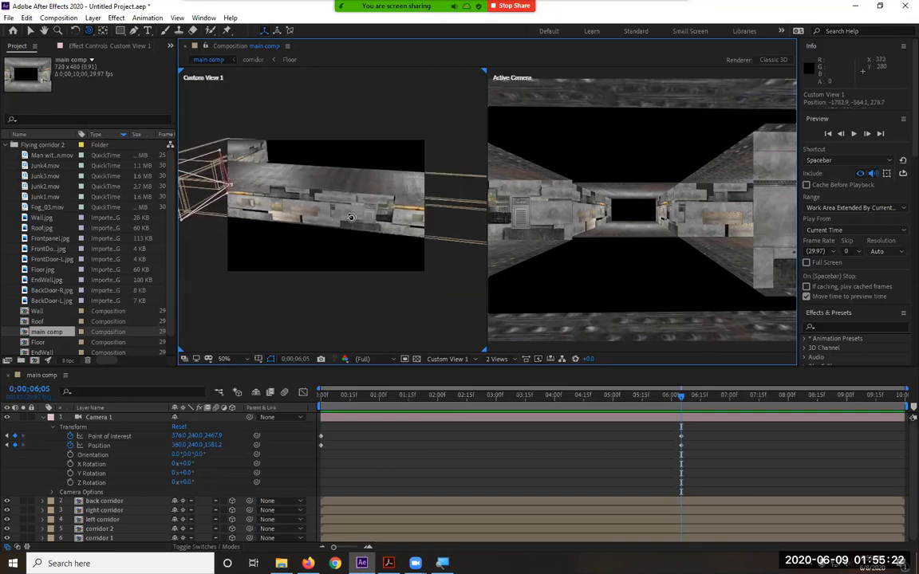
- Orbit and pan the custom view to inspect the open gap between the four corridors from above
left_click_drag(88, 30, 137, 61)
left_click(137, 59)
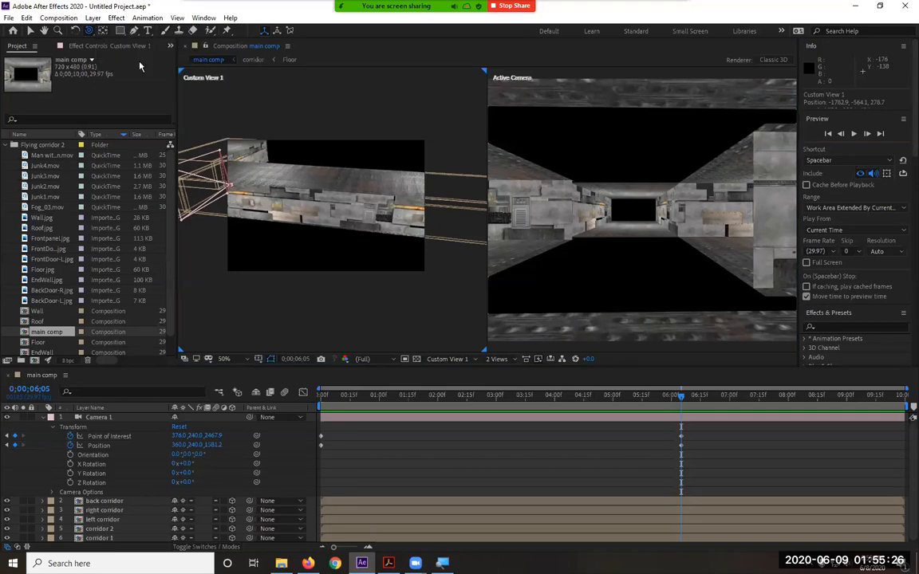
left_click_drag(401, 233, 438, 213)
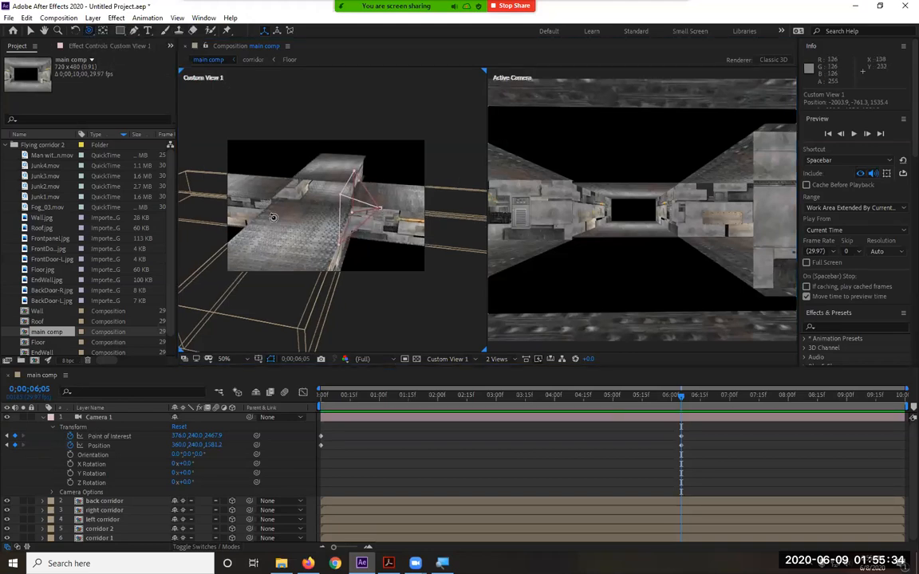
left_click_drag(248, 196, 283, 252)
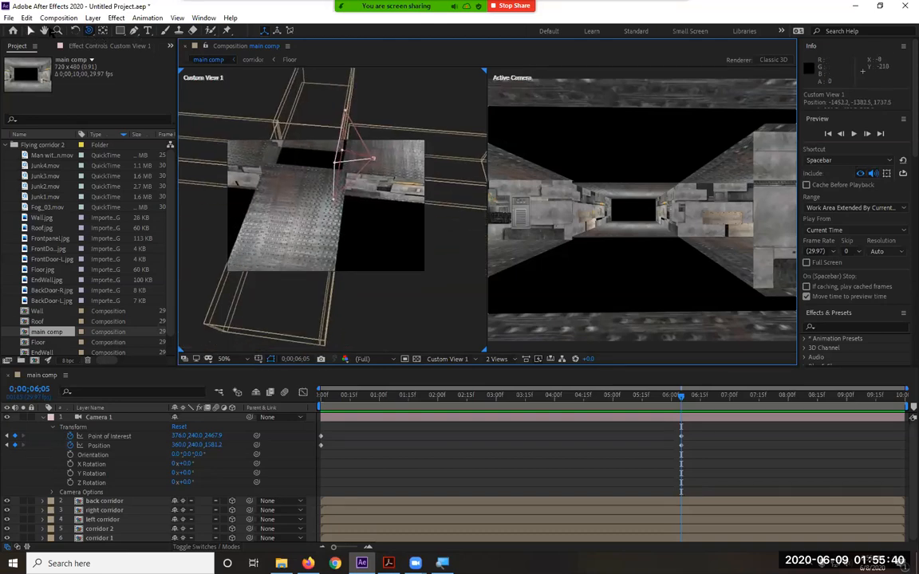
left_click_drag(88, 31, 133, 54)
left_click_drag(270, 196, 363, 193)
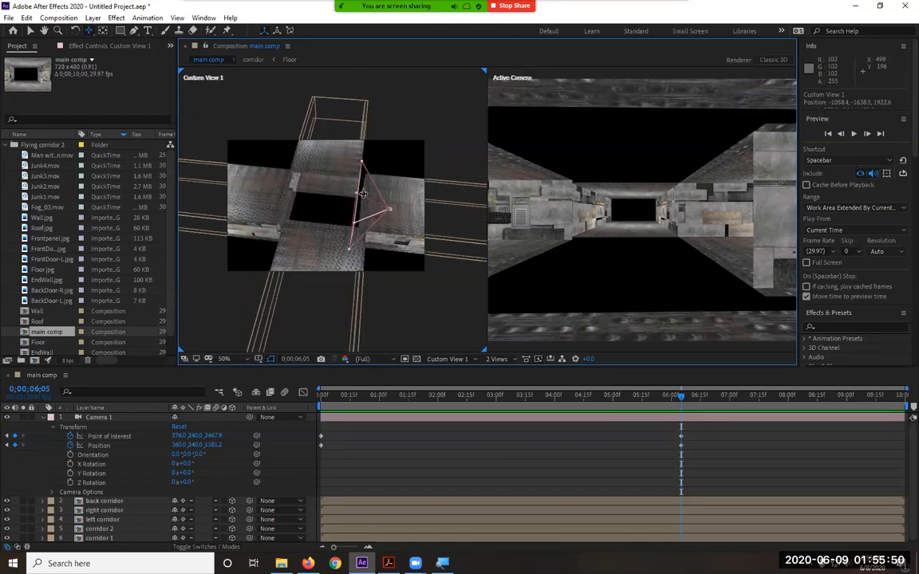
- Preview the camera view at 0;00;00;00, return to 0;00;06;04, and collapse Camera 1's properties
left_click_drag(434, 401, 211, 402)
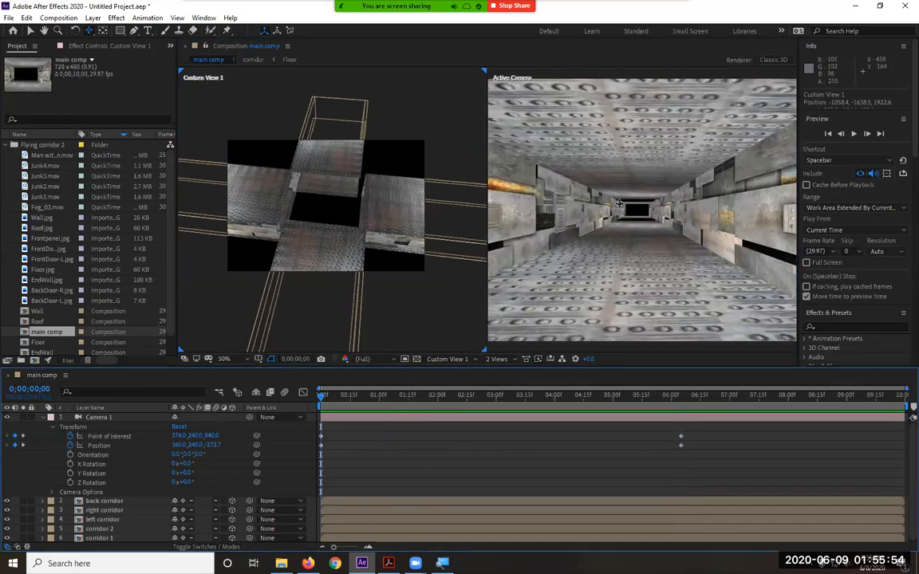
left_click(678, 399)
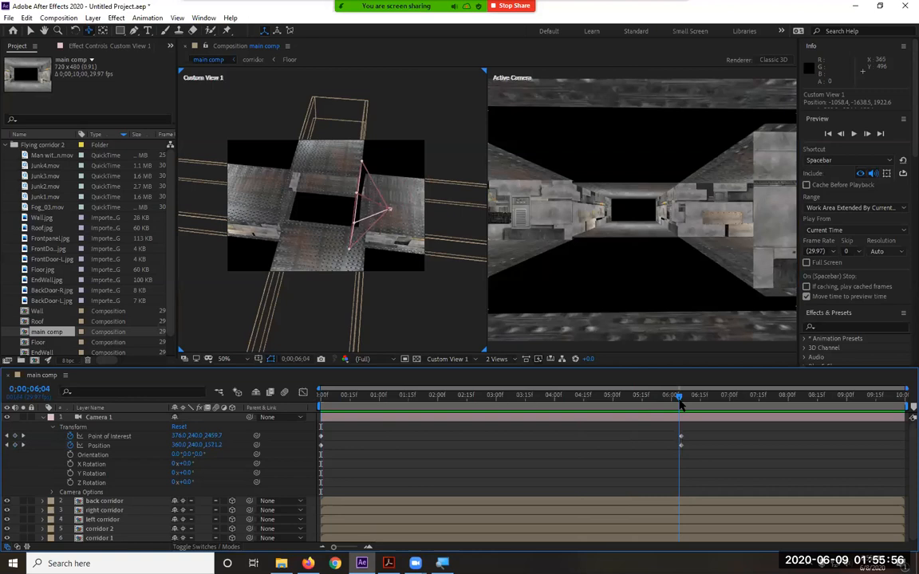
left_click(45, 420)
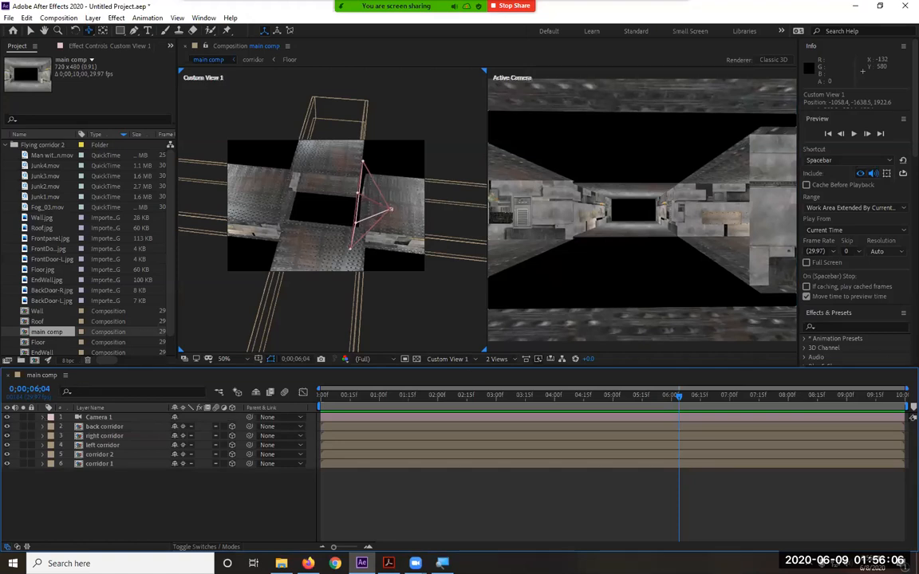
key("alt+Tab")
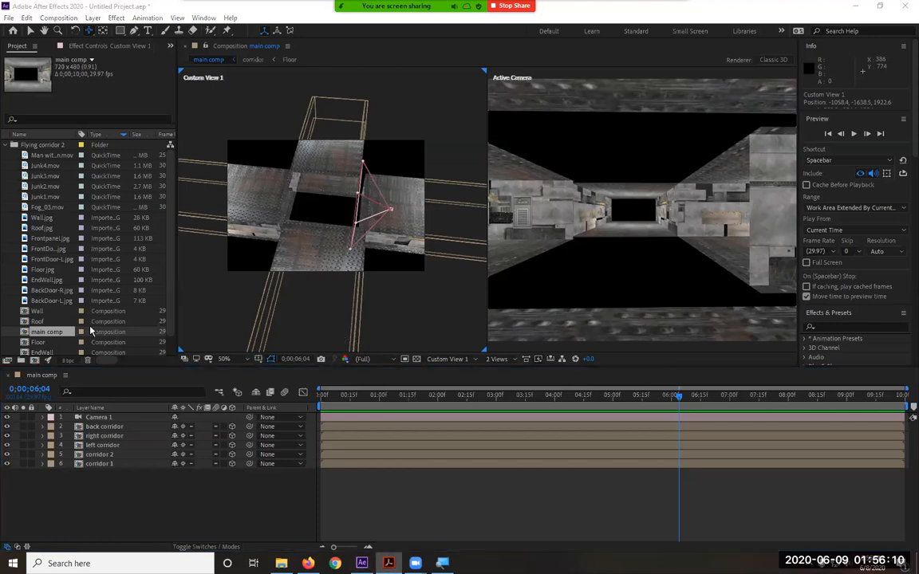
- Add the Floor composition as the lowest 3D layer in main comp and set its Position to 320, 240, 2100
left_click(37, 343)
left_click_drag(59, 437, 75, 513)
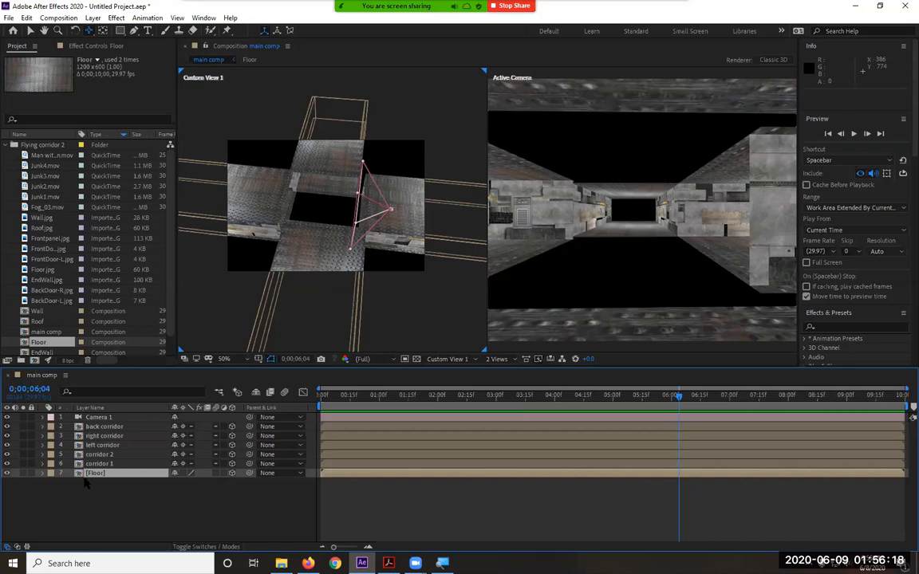
key("p")
left_click(182, 483)
type("320")
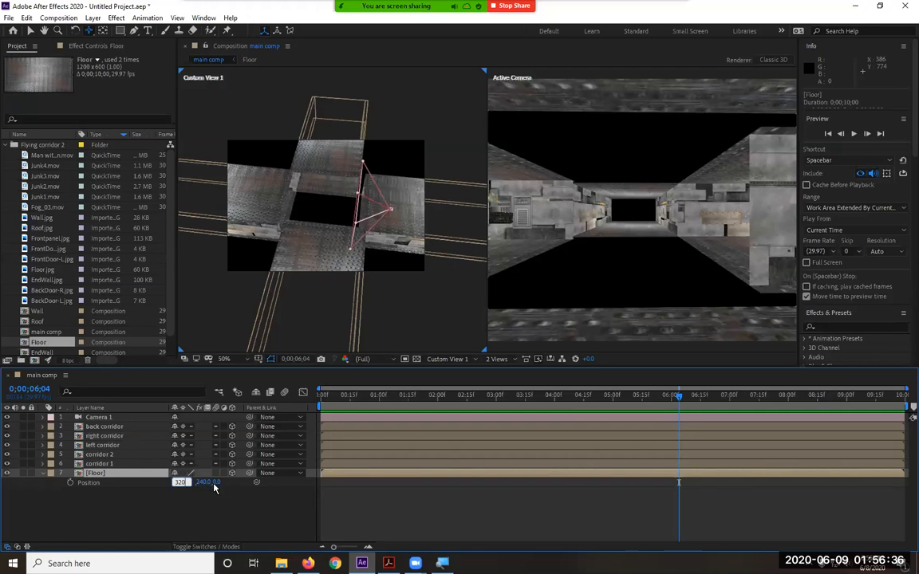
key("Tab")
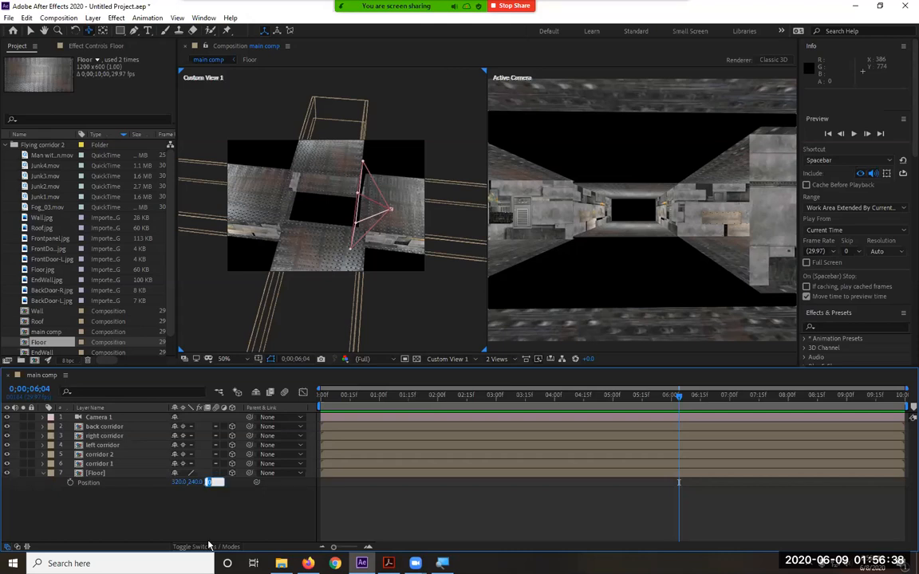
type("210")
key("Return")
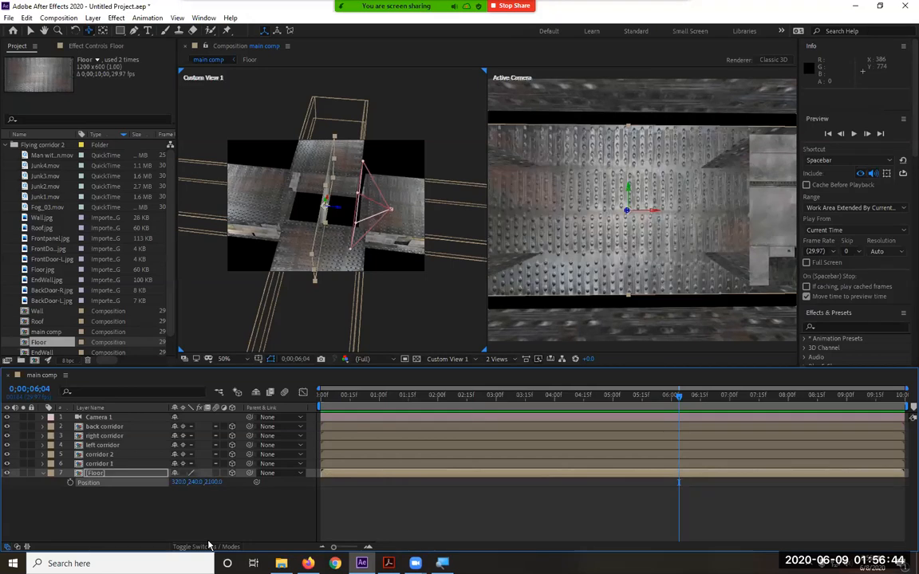
- Set the Floor layer's X Rotation and Z Rotation to 90° each
key("r")
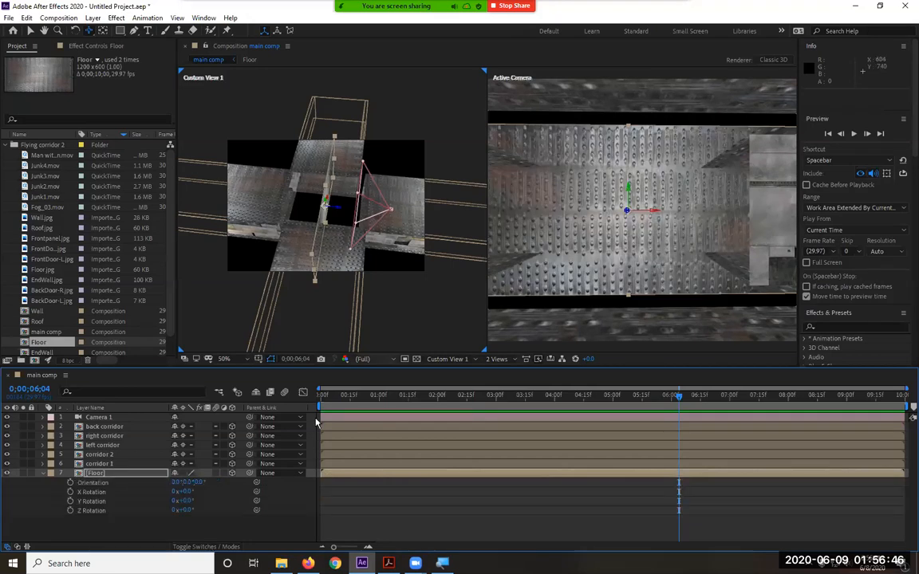
left_click(187, 493)
type("90")
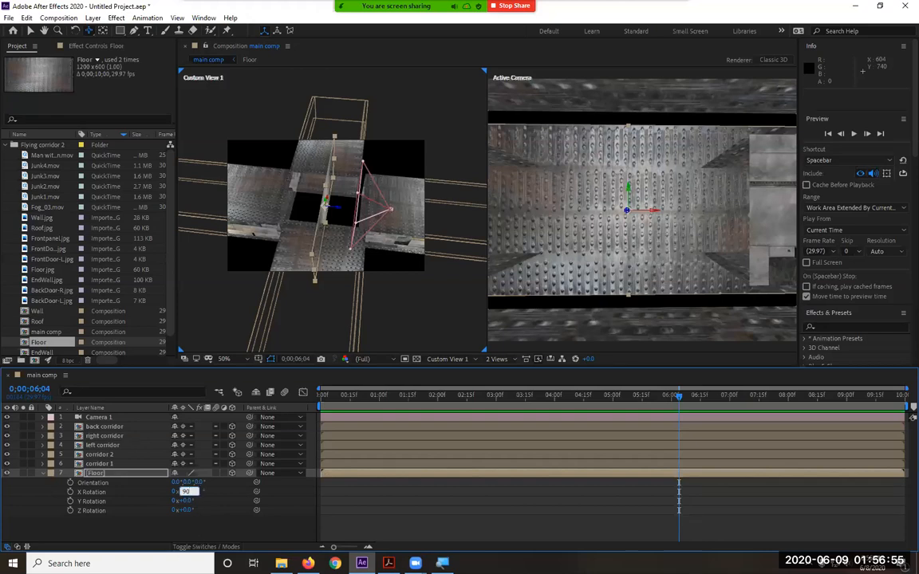
key("Return")
left_click(188, 511)
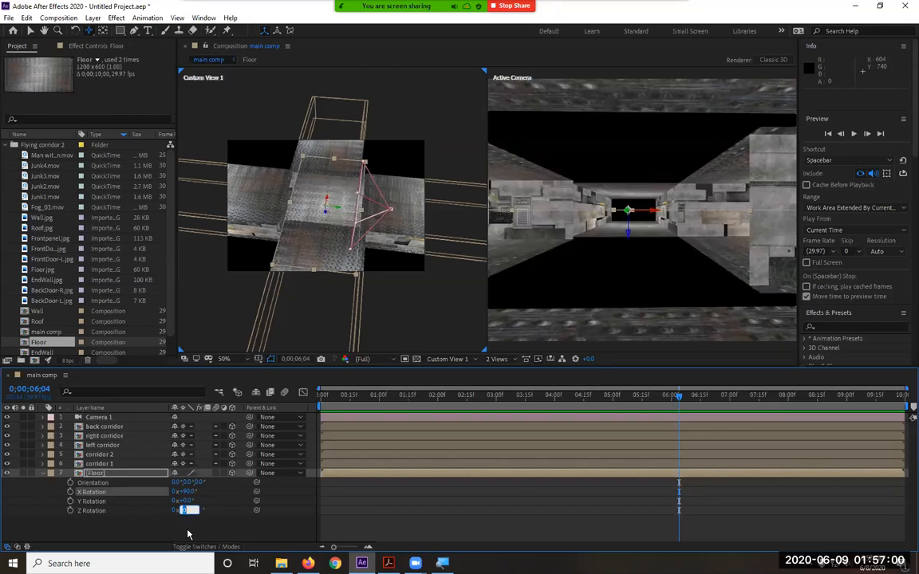
type("90")
key("Return")
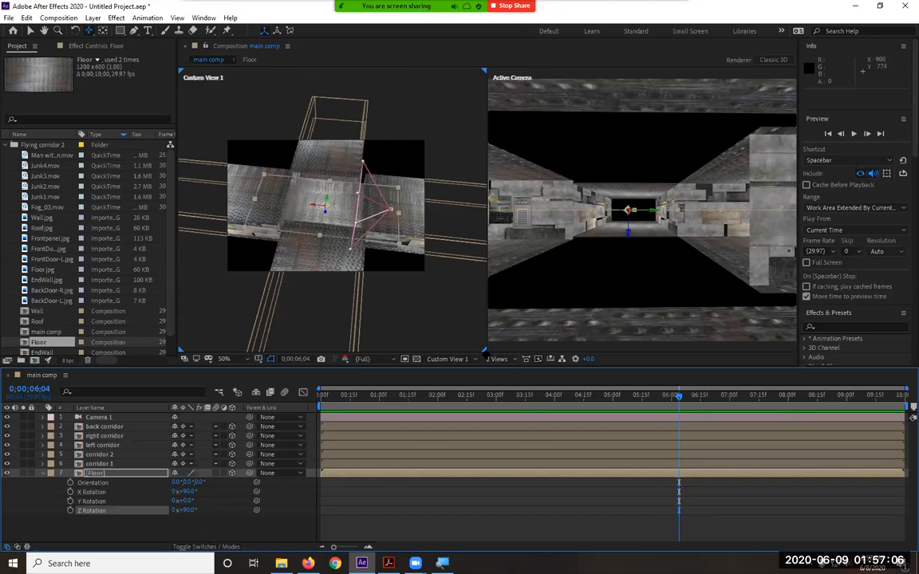
- Set the Floor layer's Y position to 390 and collapse its properties
left_click(119, 475)
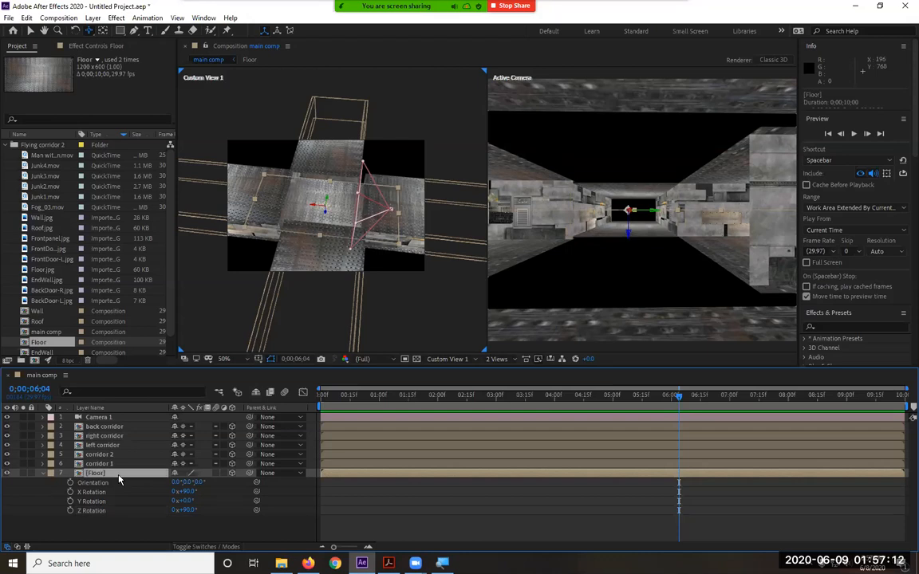
key("p")
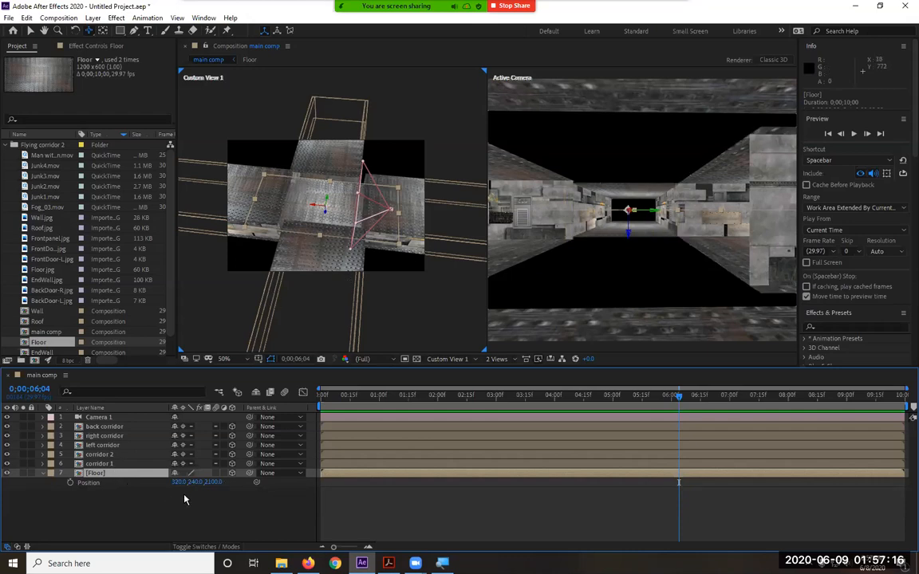
left_click(217, 484)
left_click(194, 483)
left_click(194, 484)
type("390")
key("Return")
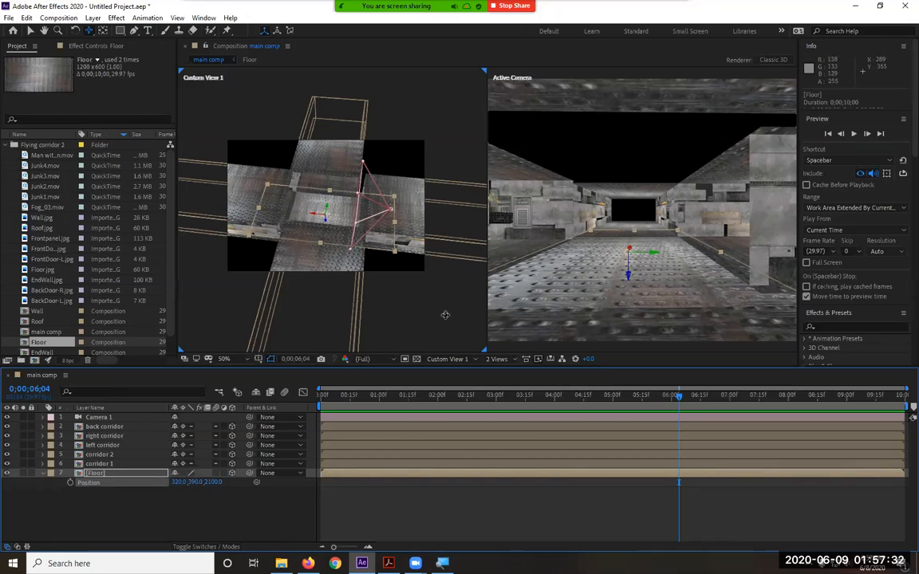
left_click(43, 474)
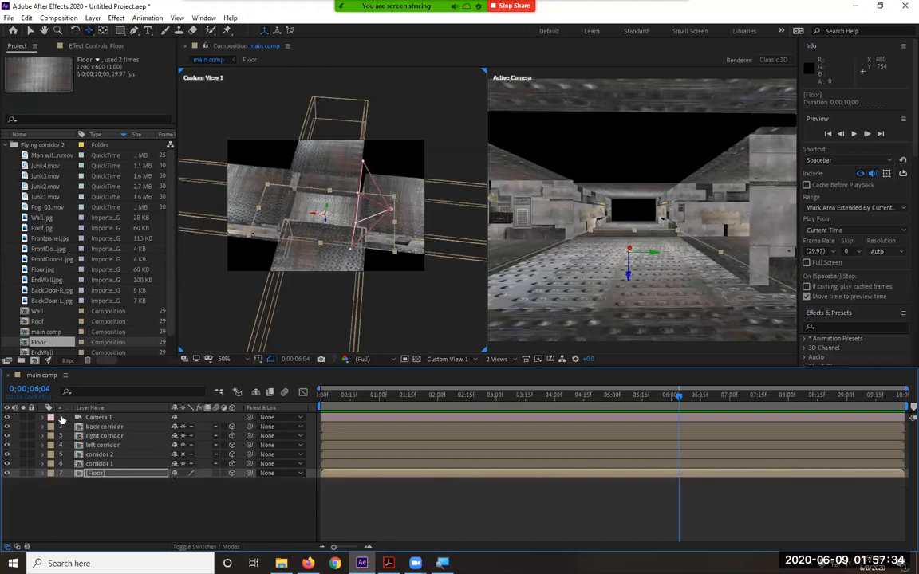
- Add the Roof composition below the Floor layer in main comp and make it a 3D layer
left_click(38, 322)
left_click_drag(40, 326, 80, 482)
left_click(231, 482)
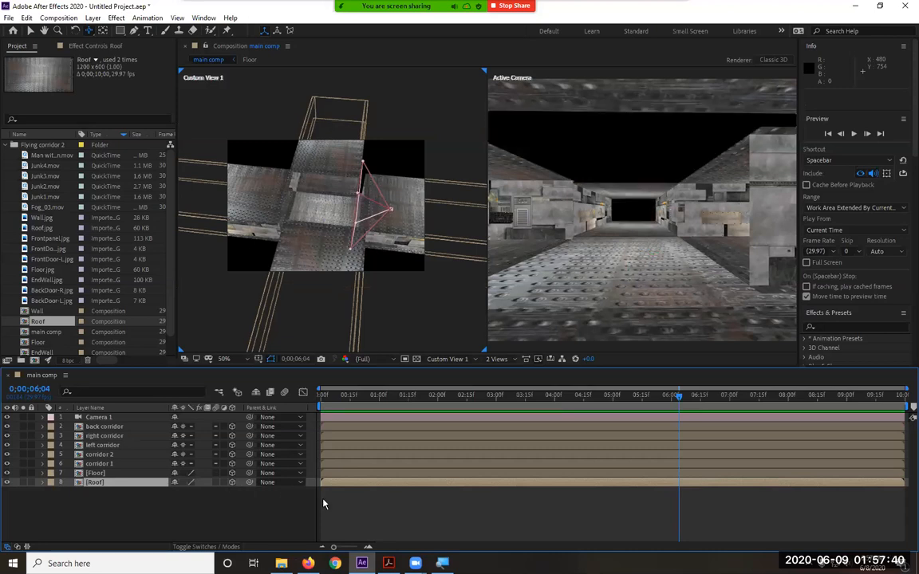
- Set the Roof layer's Position to 320, 90, 2100
key("p")
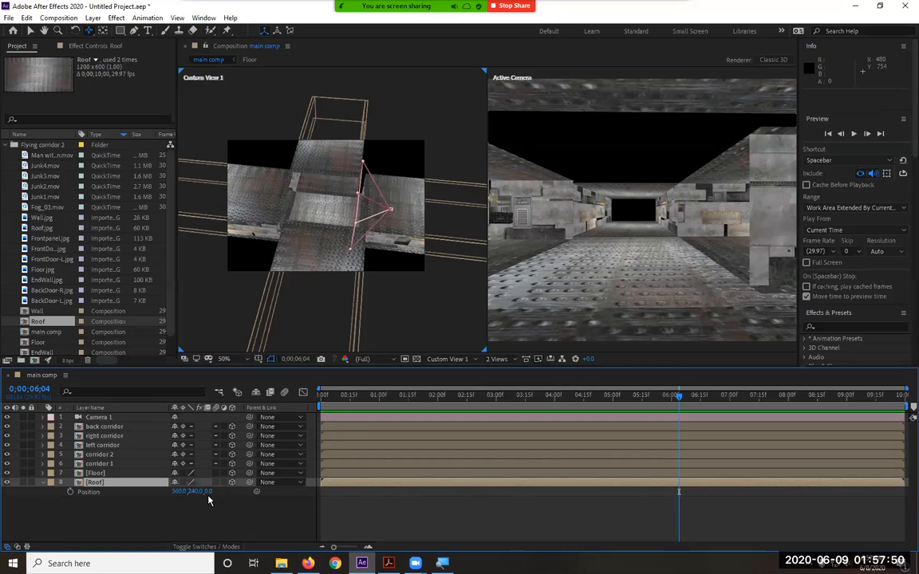
left_click(177, 492)
type("320")
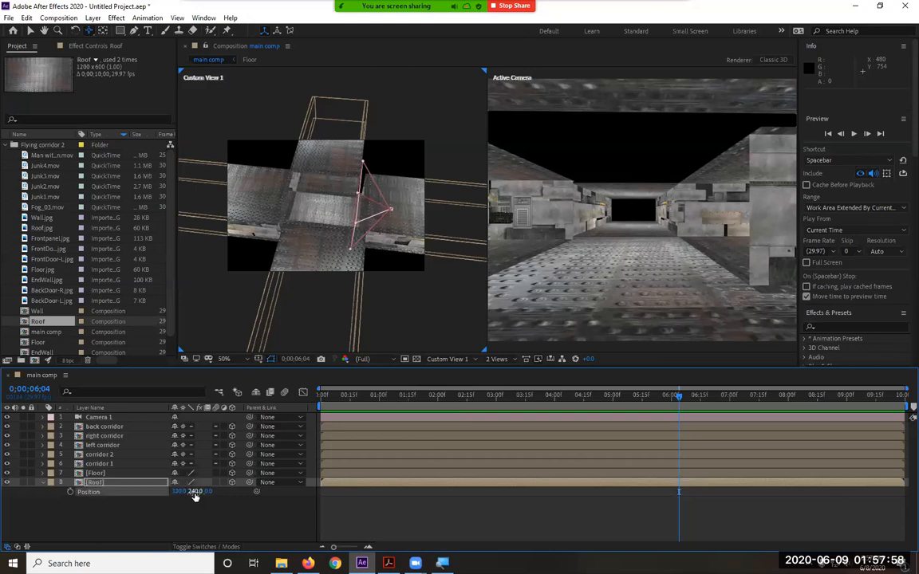
key("Tab")
type("90")
key("Return")
left_click(205, 491)
type("210")
key("Return")
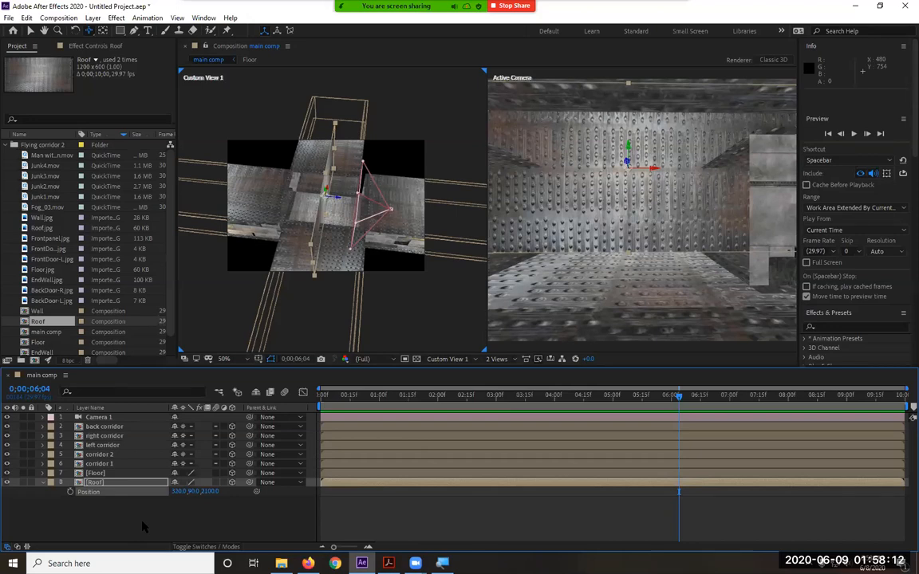
- Try a Y Rotation of -90° on the Roof layer and reset it to 0°
key("r")
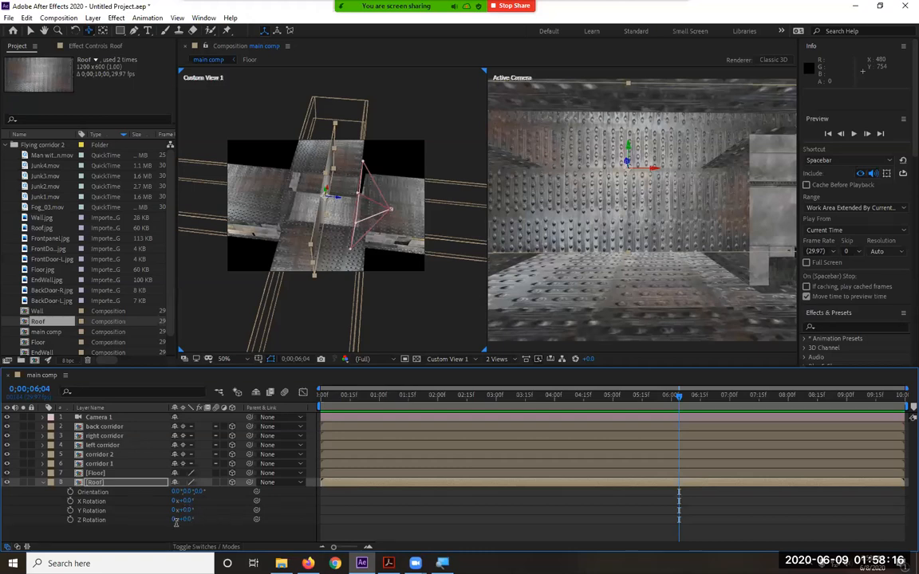
left_click(189, 510)
type("-90")
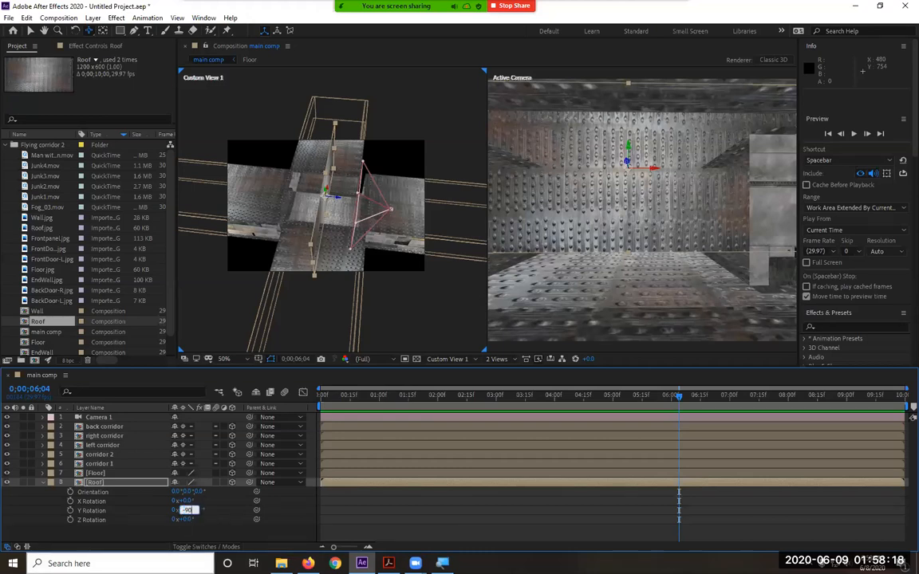
key("Return")
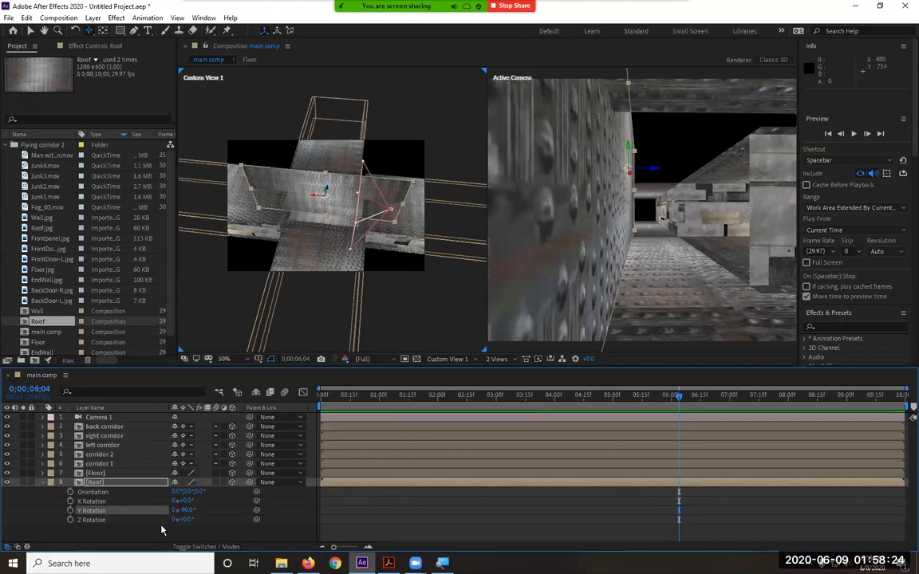
left_click(186, 512)
type("0x 0")
key("Return")
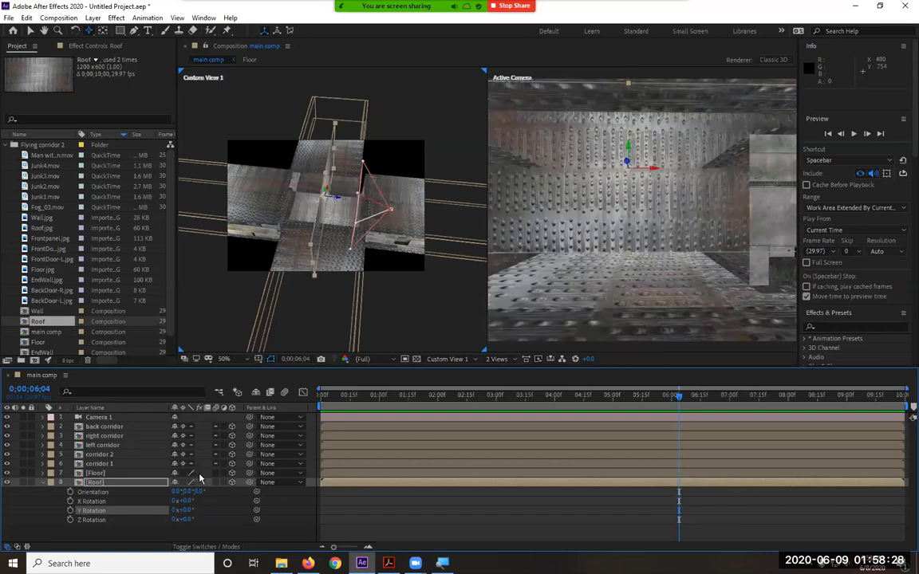
- Set the Roof layer's X Rotation to 90° and Z Rotation to 90°
left_click(186, 501)
type("90")
left_click(185, 520)
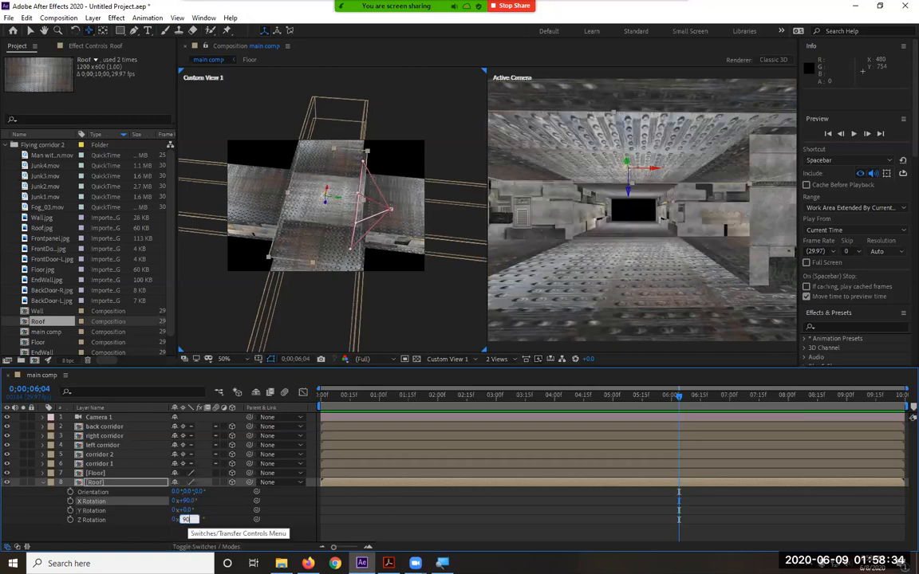
type("90")
key("Return")
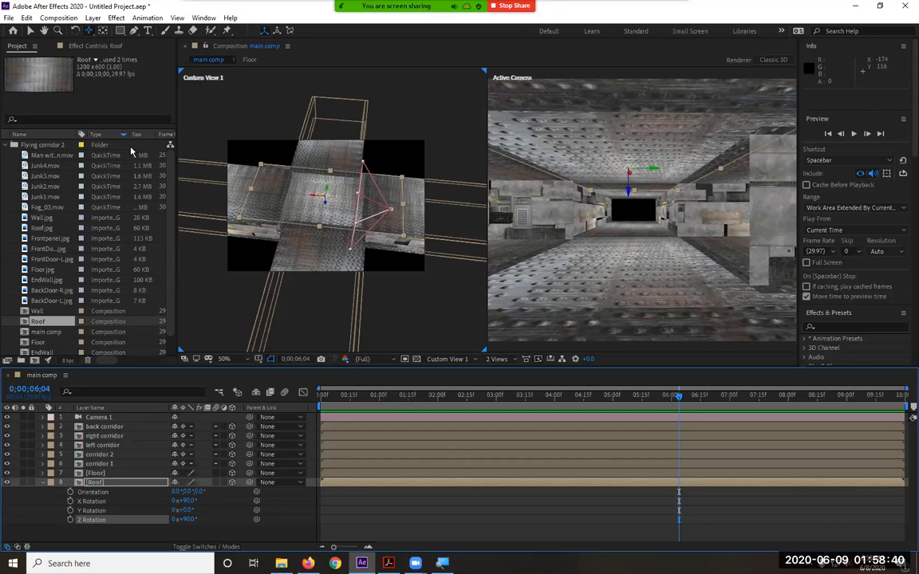
- At 0;00;06;04, move Camera 1 to about 363, 240, 1729 and its point of interest to about -118, 576, 2245
left_click(28, 31)
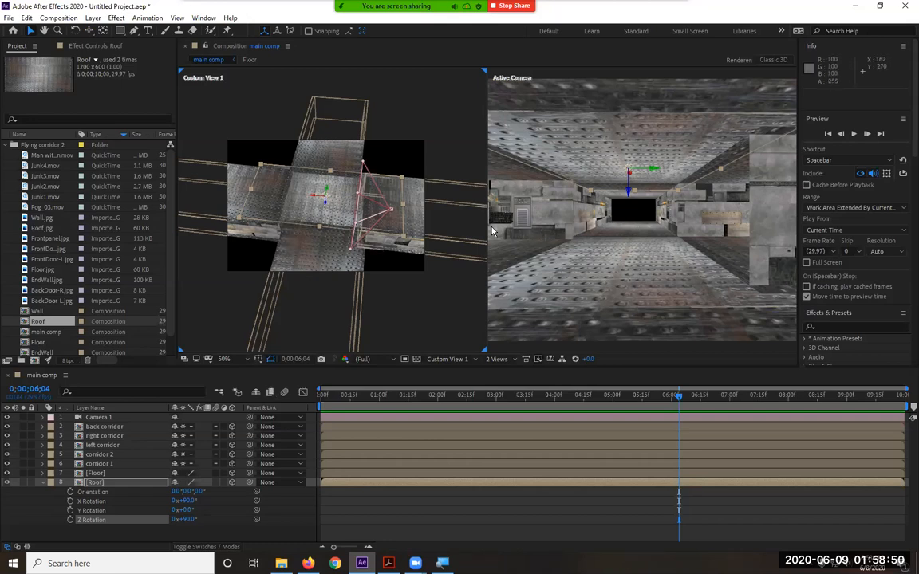
left_click(390, 212)
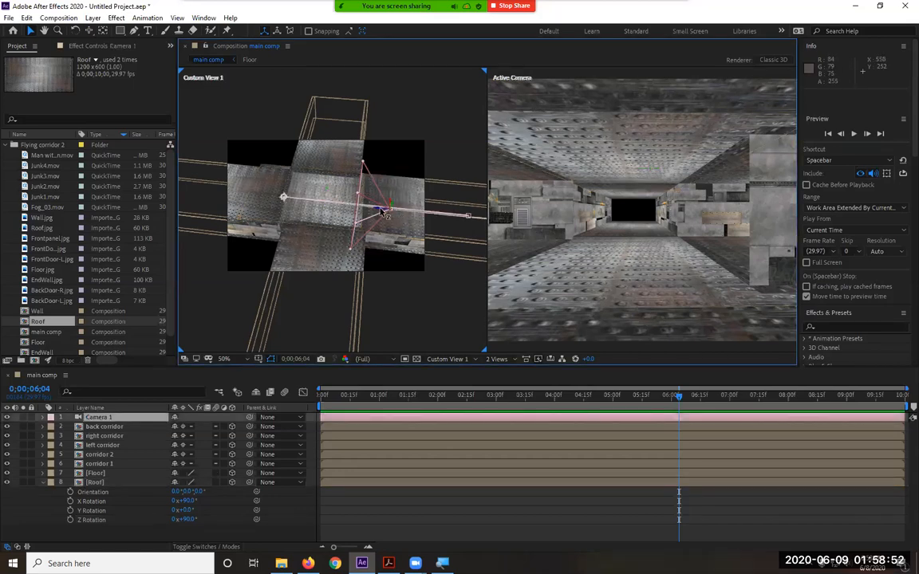
left_click_drag(382, 212, 338, 212)
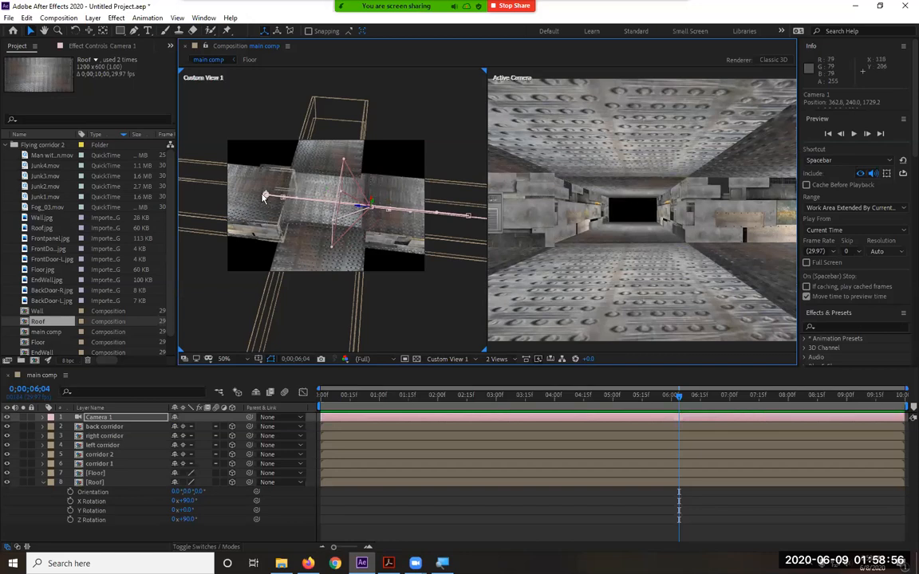
left_click_drag(266, 197, 302, 258)
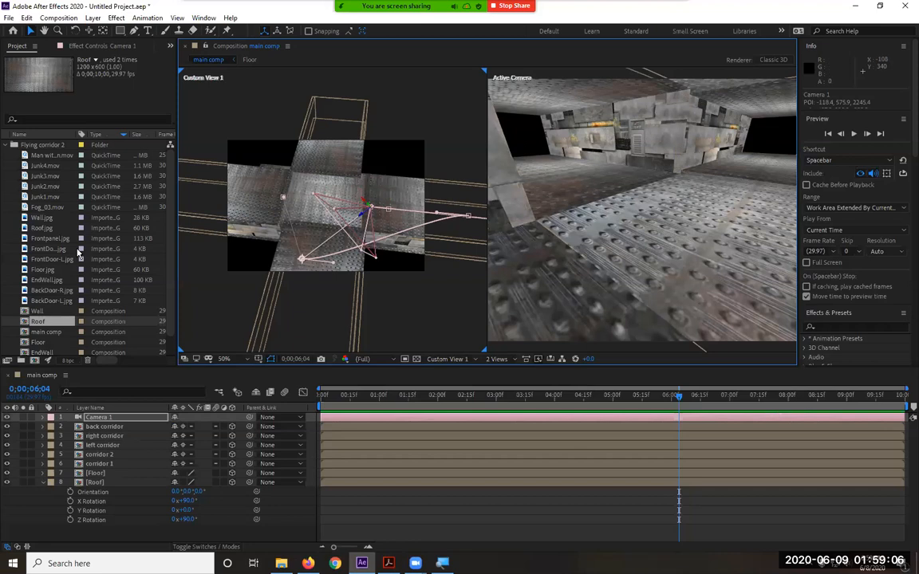
- Collapse the Roof layer's properties and add the EndWall composition below it as a 3D layer
scroll(79, 254, "down", 1)
left_click(44, 333)
left_click(43, 483)
left_click_drag(46, 337, 86, 508)
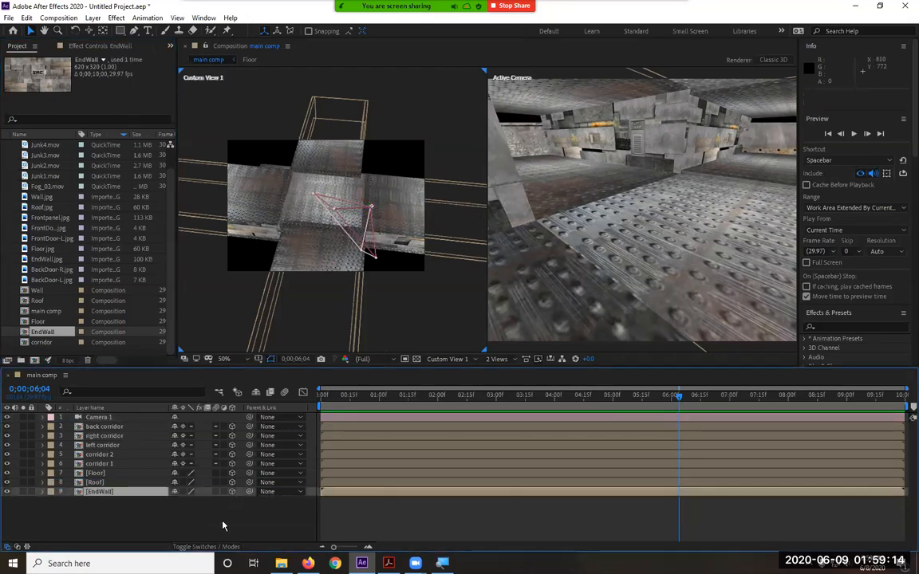
- Set the EndWall layer's Position to -1180, 240, 2100
left_click(114, 493)
key("p")
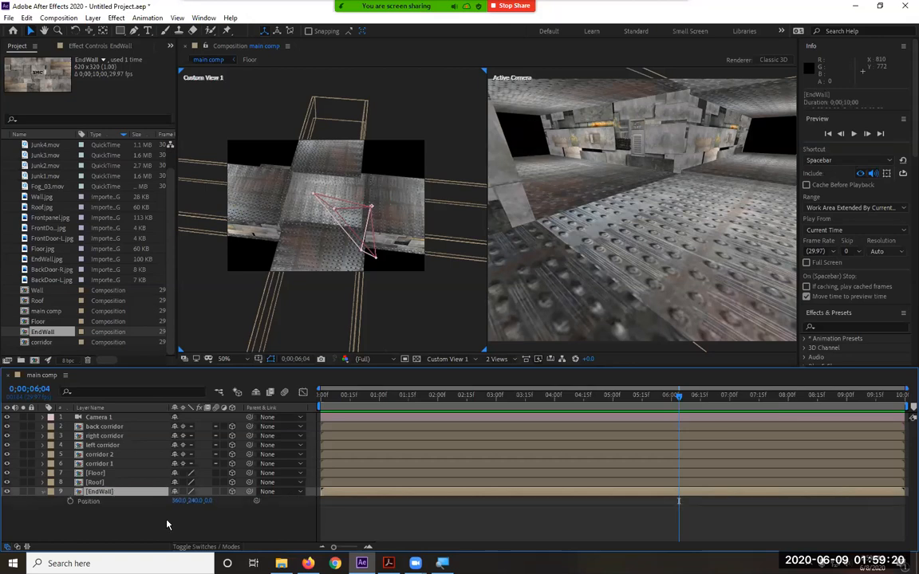
left_click(179, 501)
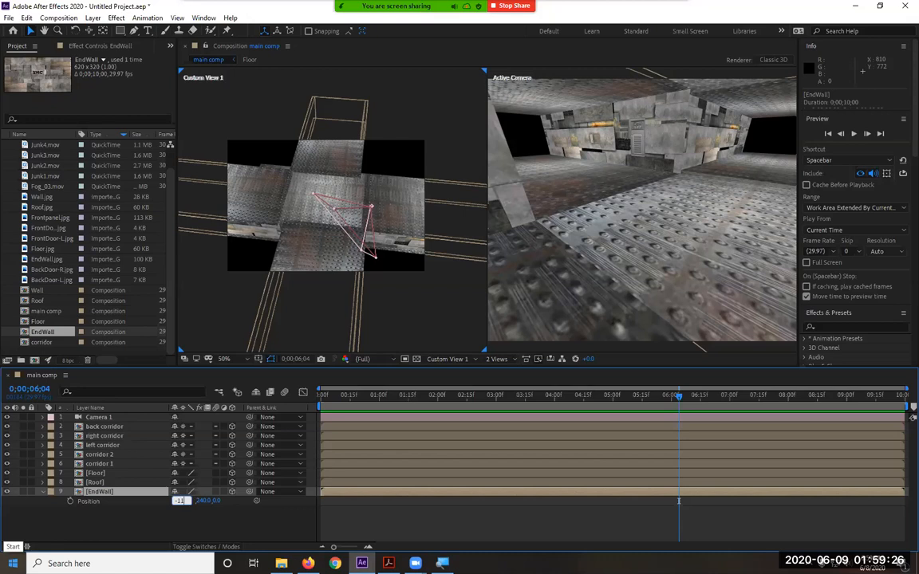
type("-1180")
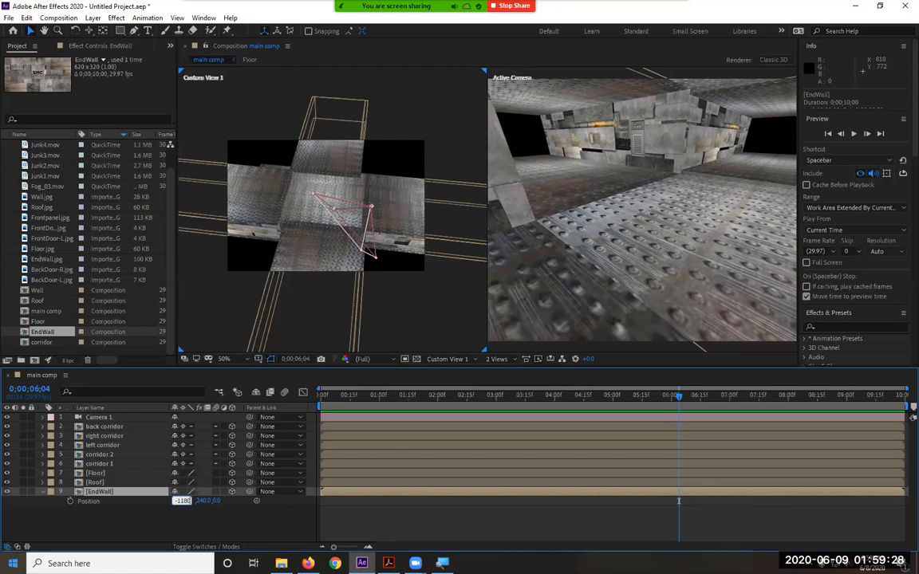
key("Return")
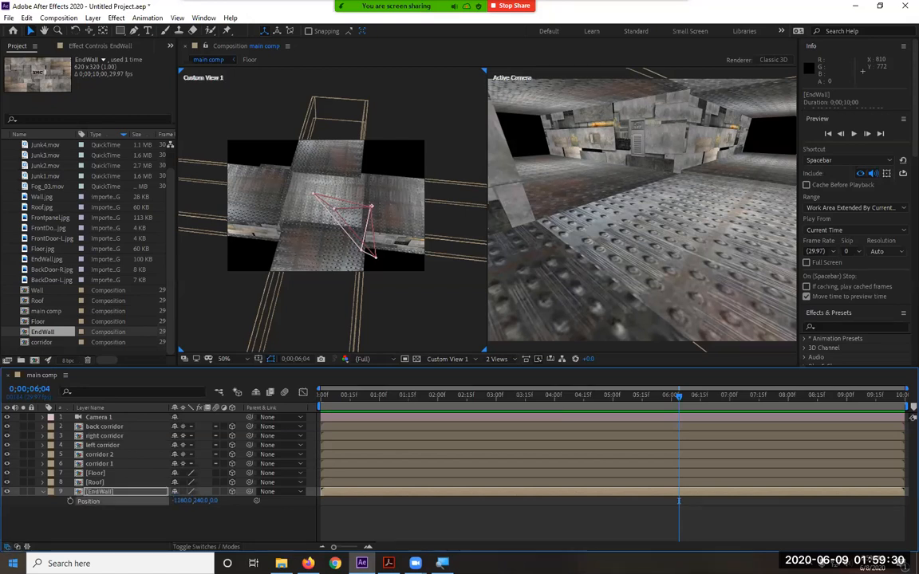
left_click(217, 501)
type("21")
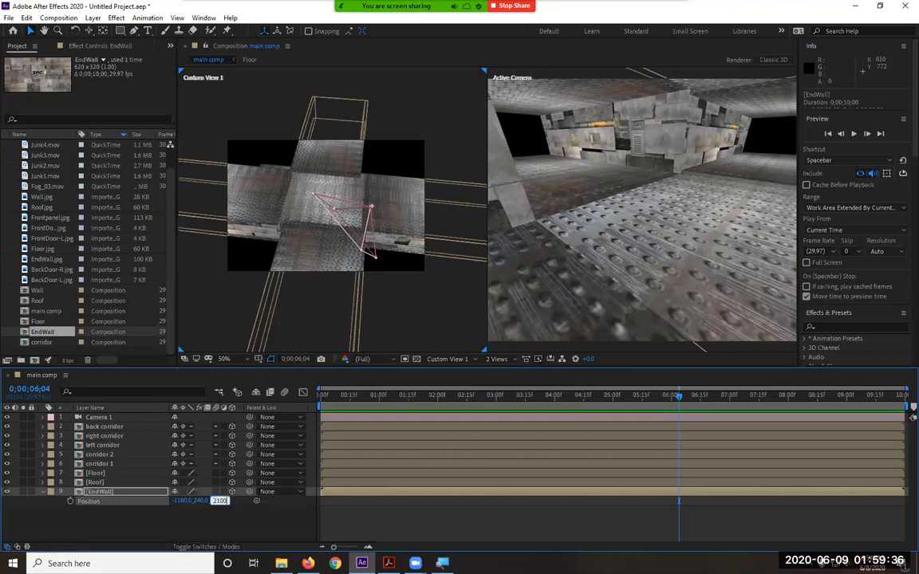
type("00")
key("Return")
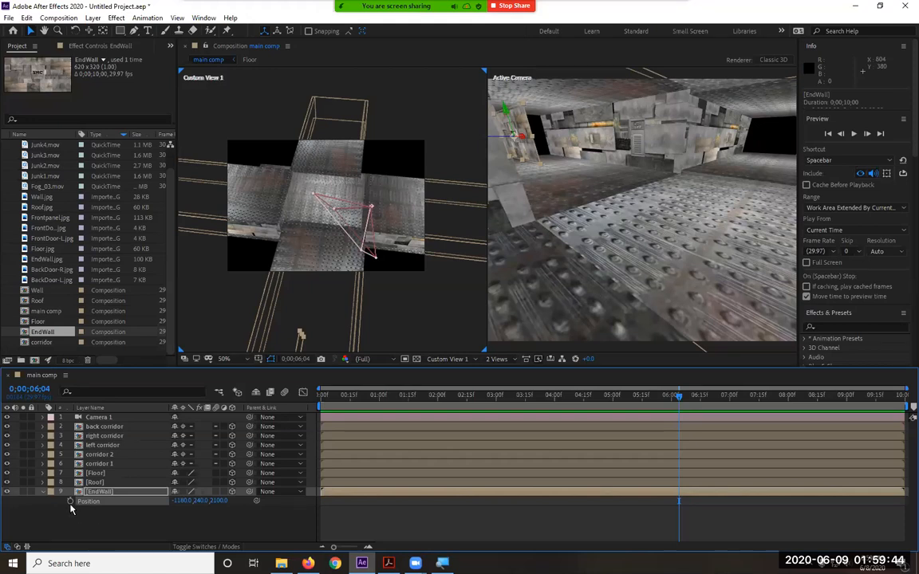
- Set the EndWall layer's Y Rotation to -90°
left_click(91, 493)
key("r")
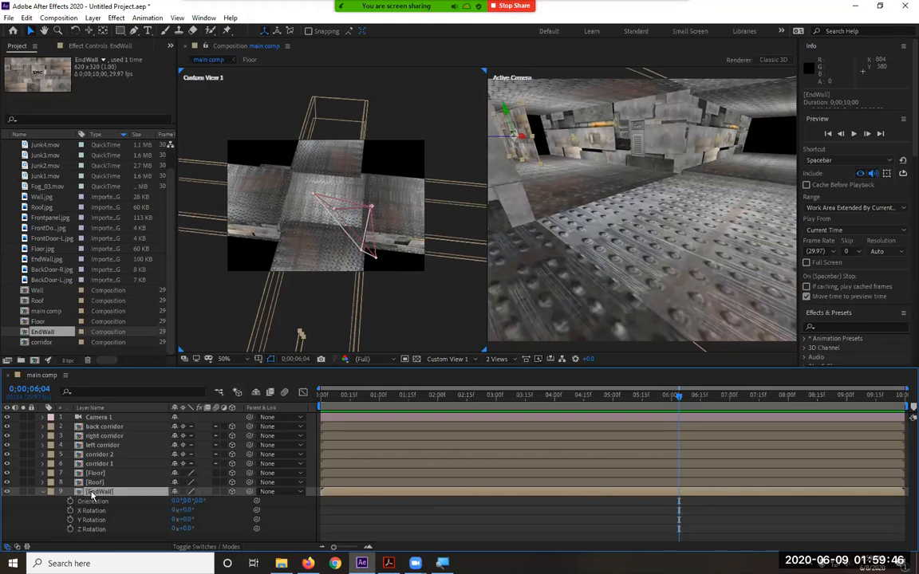
left_click(187, 520)
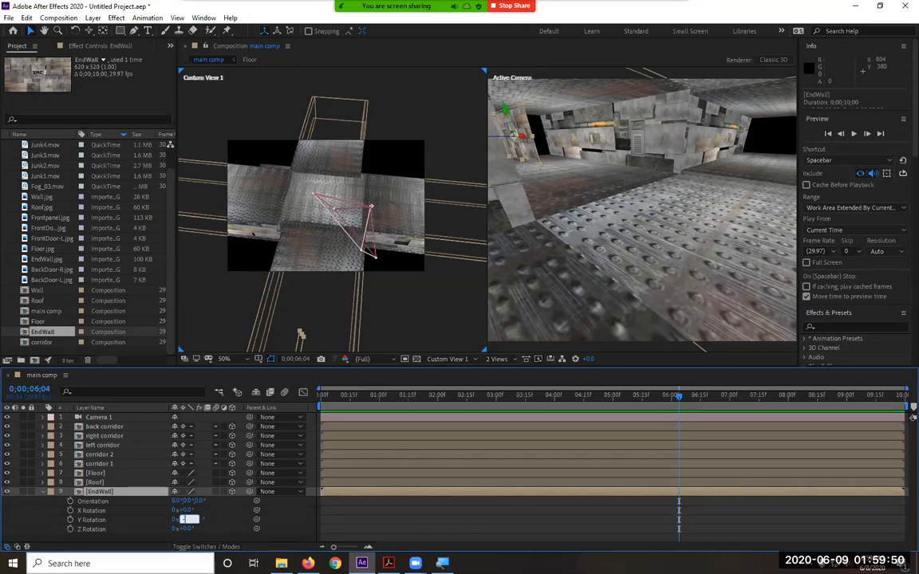
key("Return")
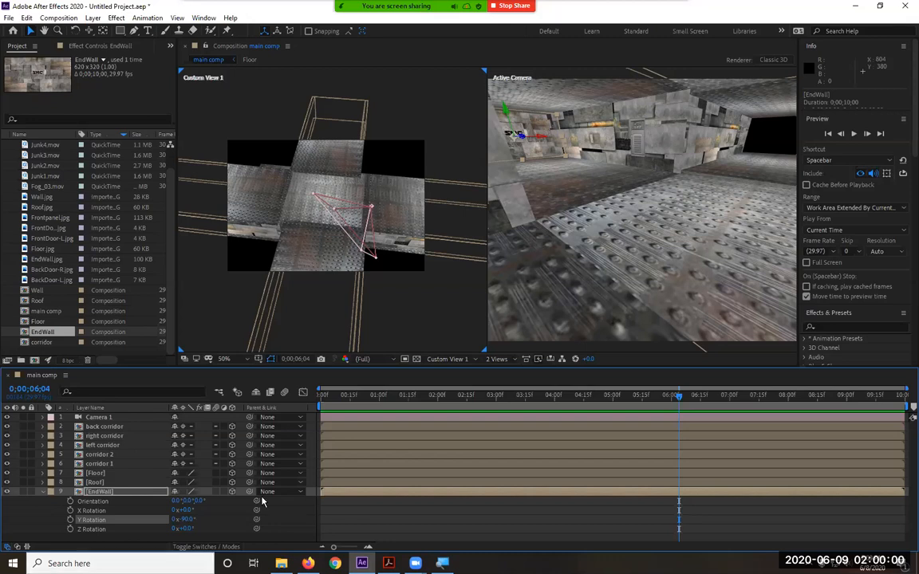
- Preview the camera fly-through from the first frame to check the end wall
left_click(591, 397)
key("Home")
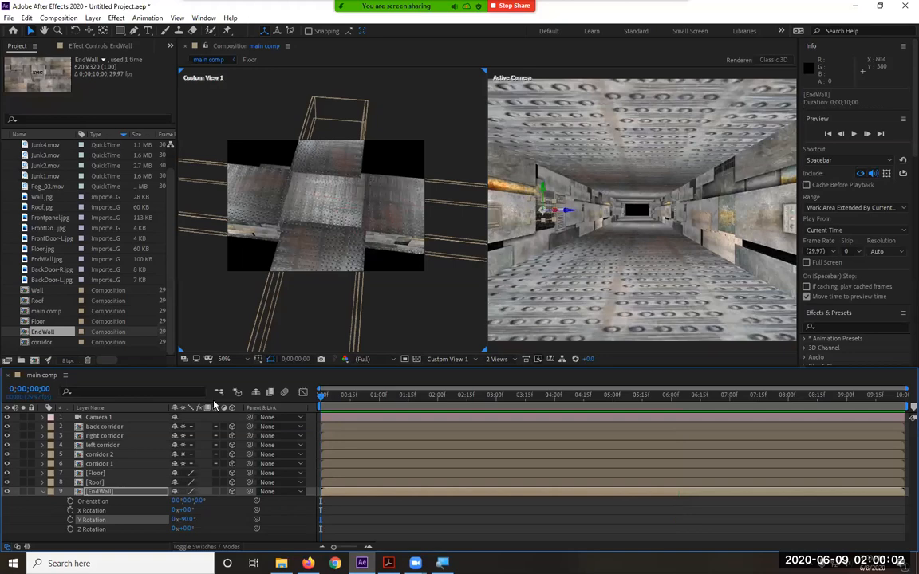
key("space")
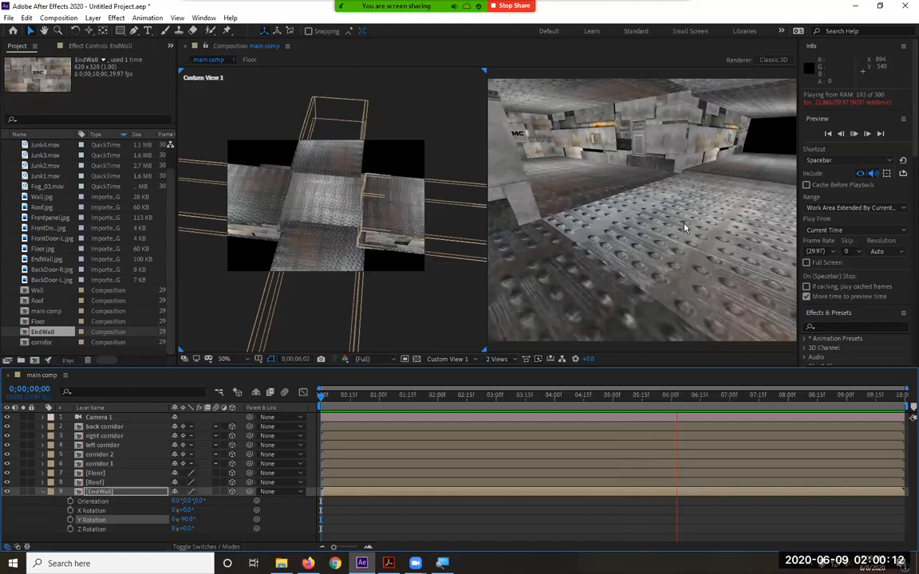
key("space")
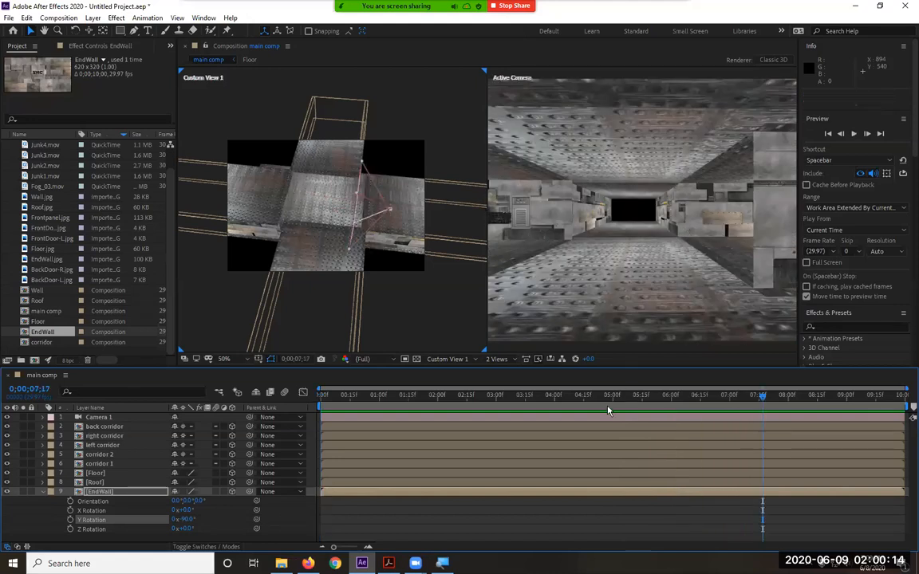
- Reveal Camera 1's keyframes and replay the fly-through from 0;00;05;13
left_click_drag(604, 404, 300, 410)
left_click(107, 418)
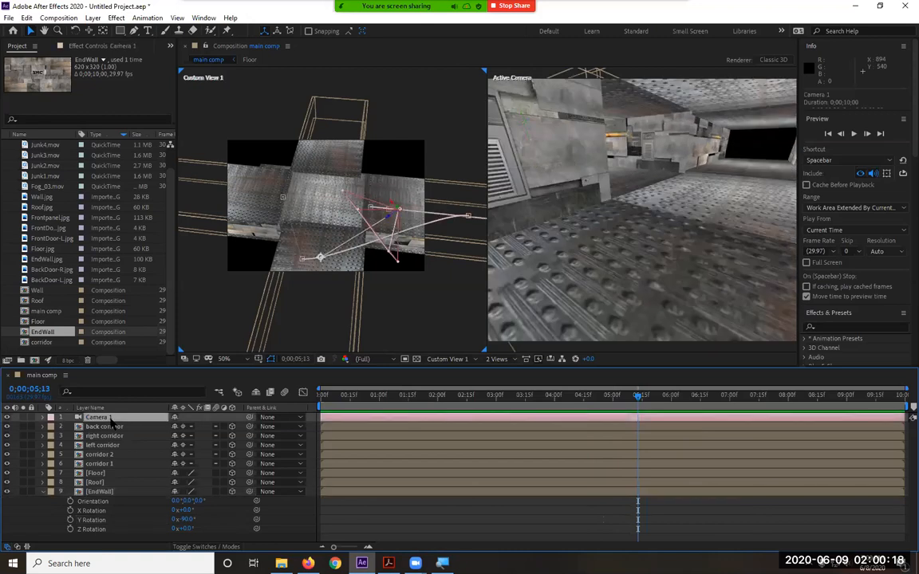
key("u")
left_click_drag(674, 423, 685, 440)
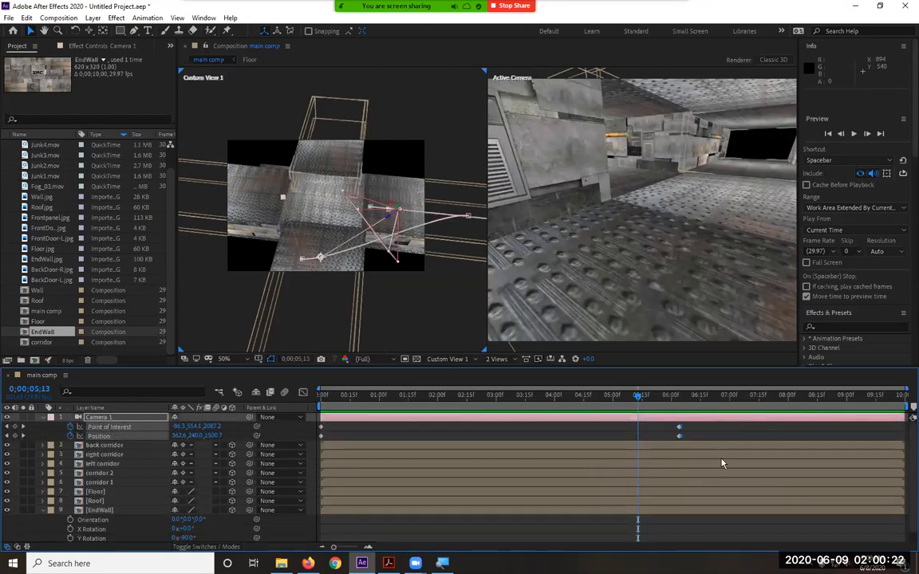
key("ctrl+z")
key("space")
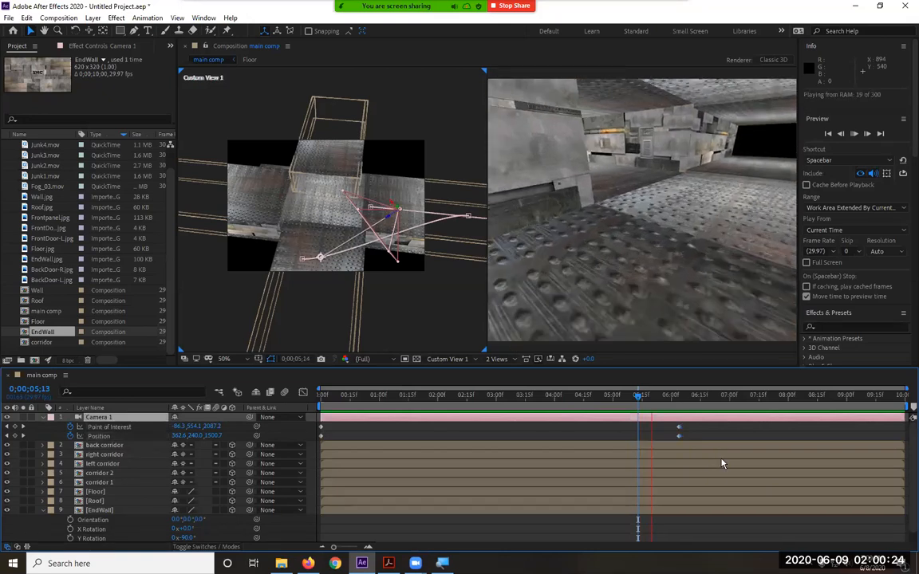
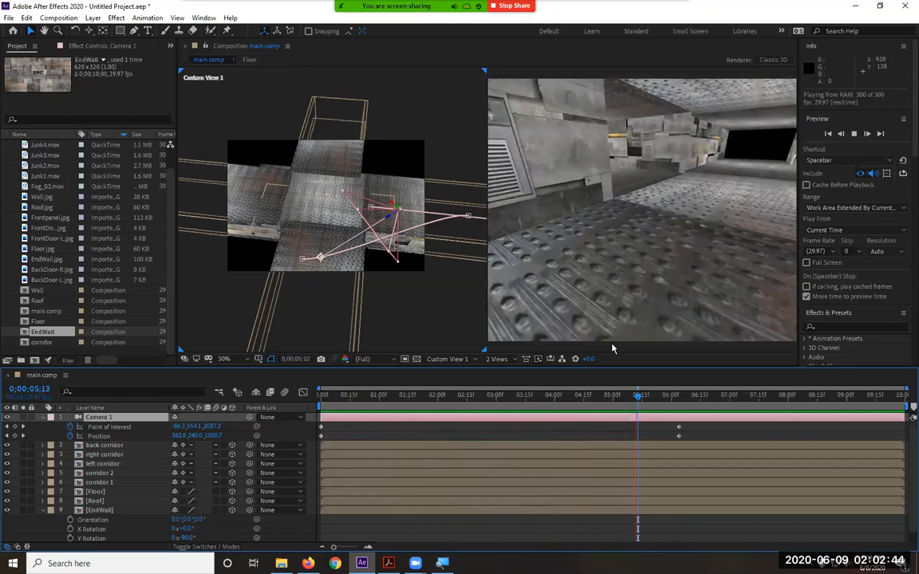
key("space")
- Return to the first frame and collapse the properties of the Camera 1 and EndWall layers
left_click_drag(423, 399, 309, 403)
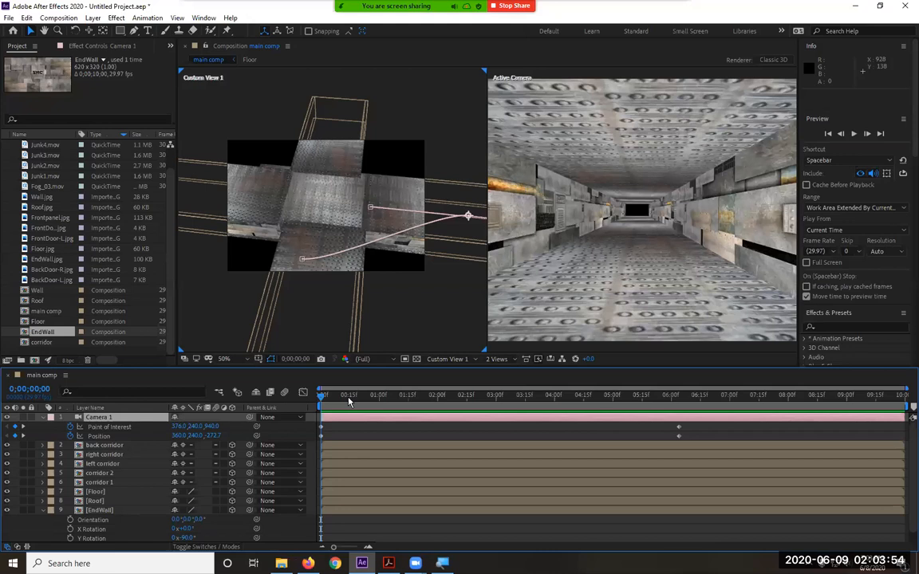
left_click(44, 418)
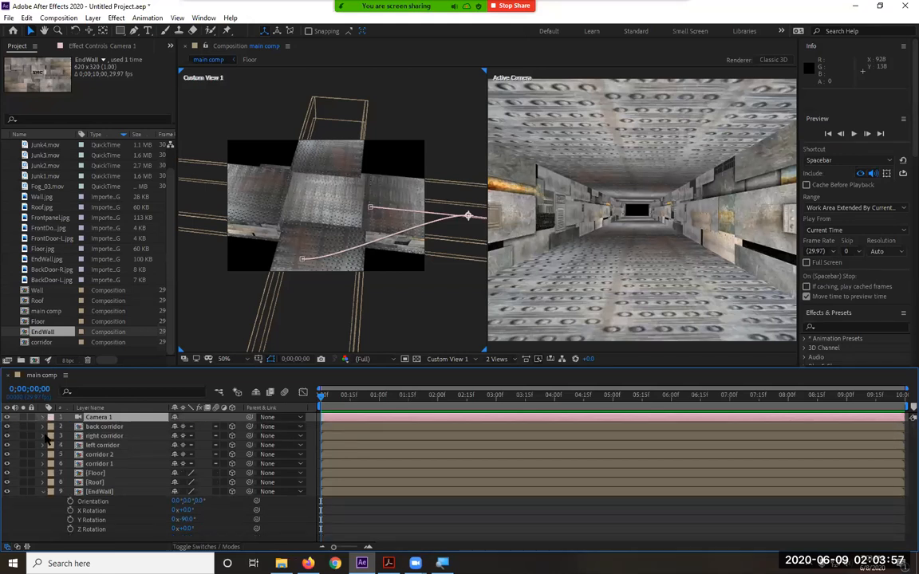
left_click(44, 493)
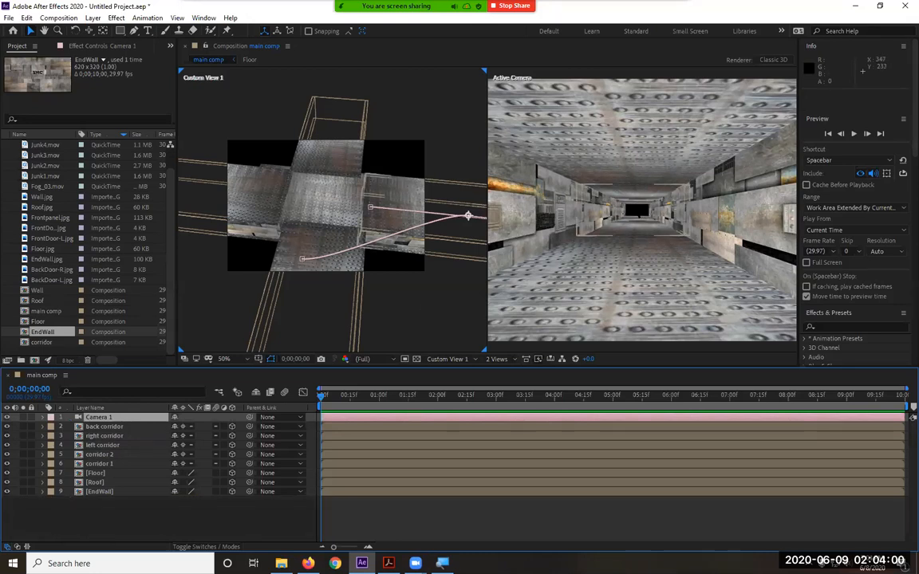
- Add BackDoor-R.jpg and BackDoor-L.jpg below Camera 1 in main comp and make both 3D layers
left_click(65, 270)
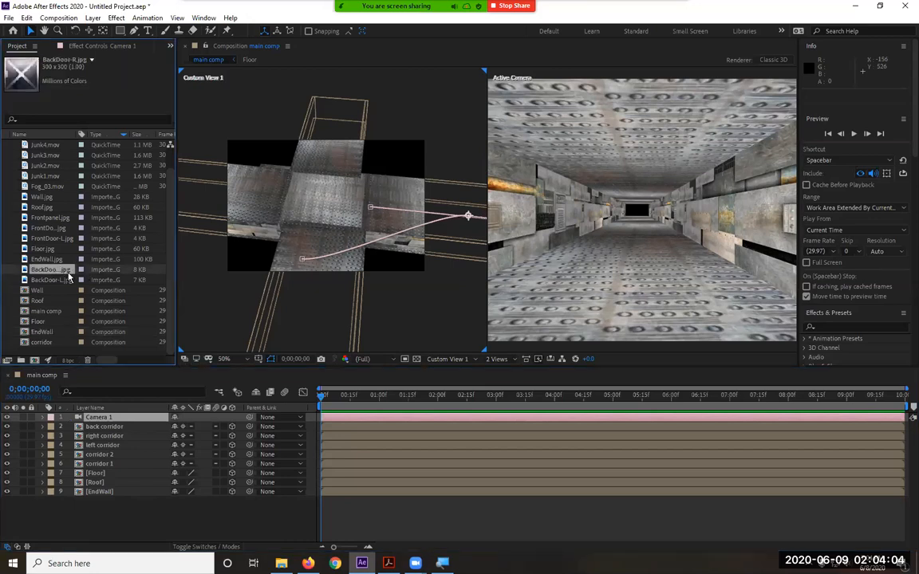
left_click(64, 281, "shift")
left_click_drag(64, 281, 103, 425)
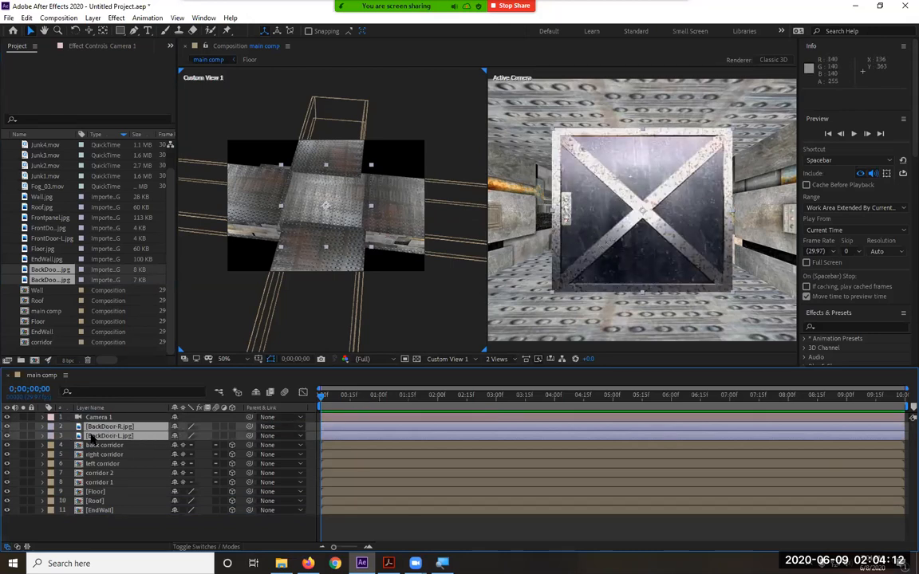
left_click(233, 437)
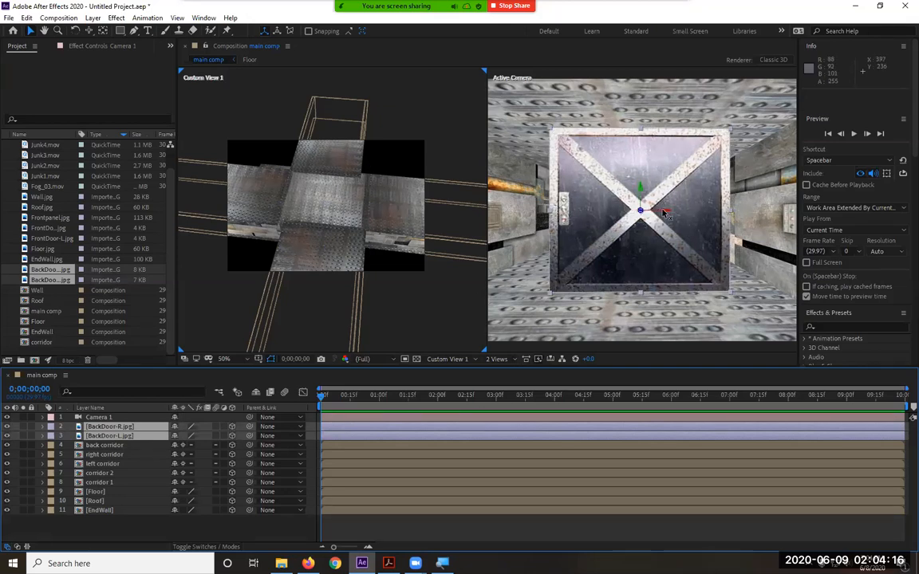
- Select only the BackDoor-R.jpg layer and move it along the X axis to about X 405
mouse_move(653, 221)
left_mouse_down()
mouse_move(707, 220)
mouse_move(662, 221)
left_mouse_up()
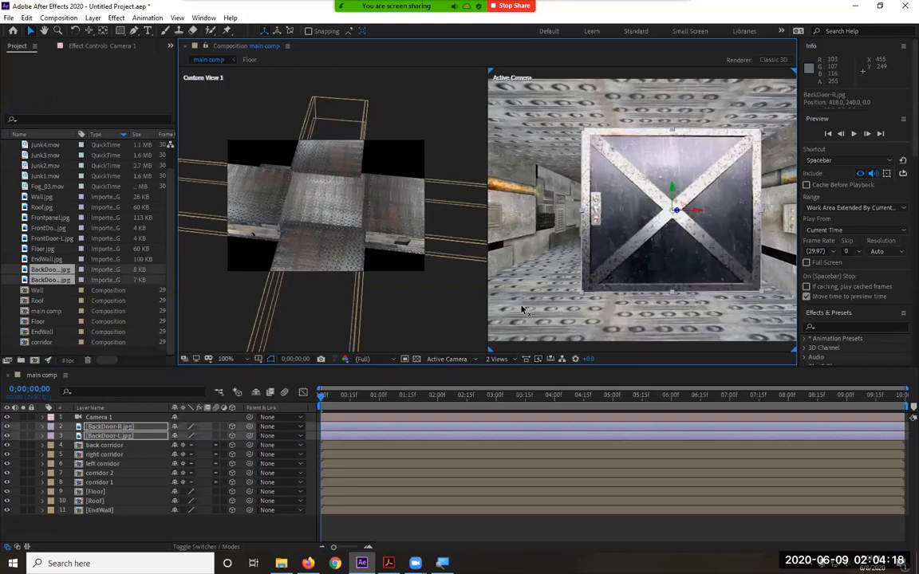
key("ctrl+z")
left_click(150, 526)
left_click(659, 223)
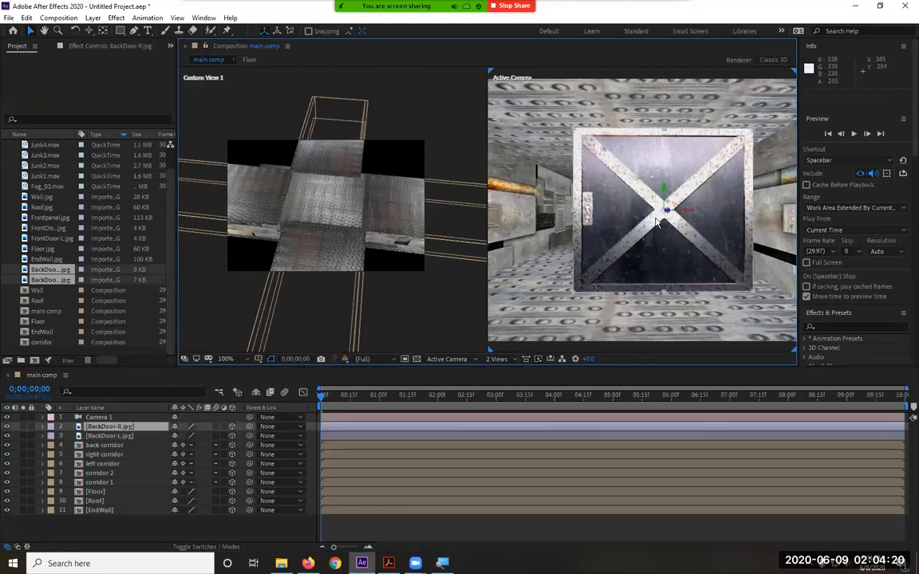
left_click_drag(774, 210, 700, 216)
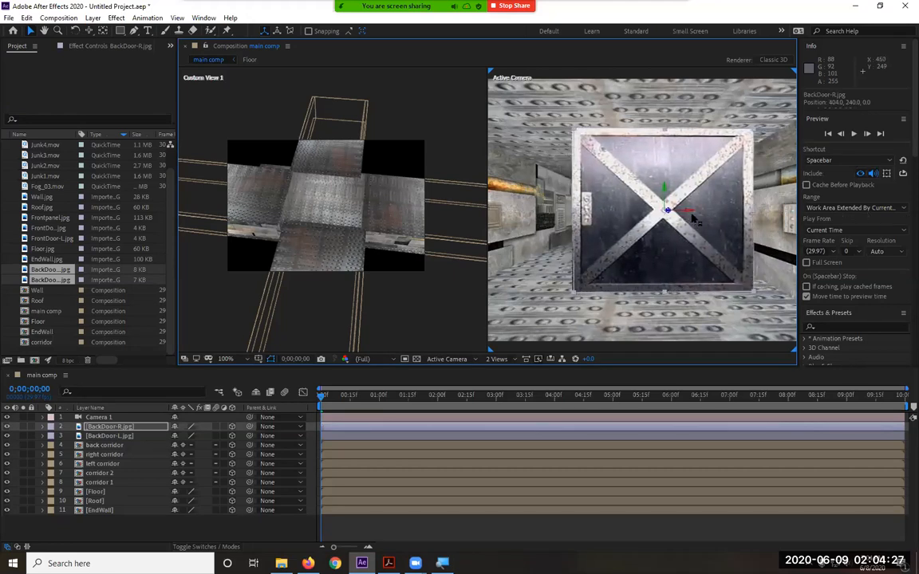
- Show only the Position property of the BackDoor-R.jpg layer
left_click(106, 428)
left_click(41, 428)
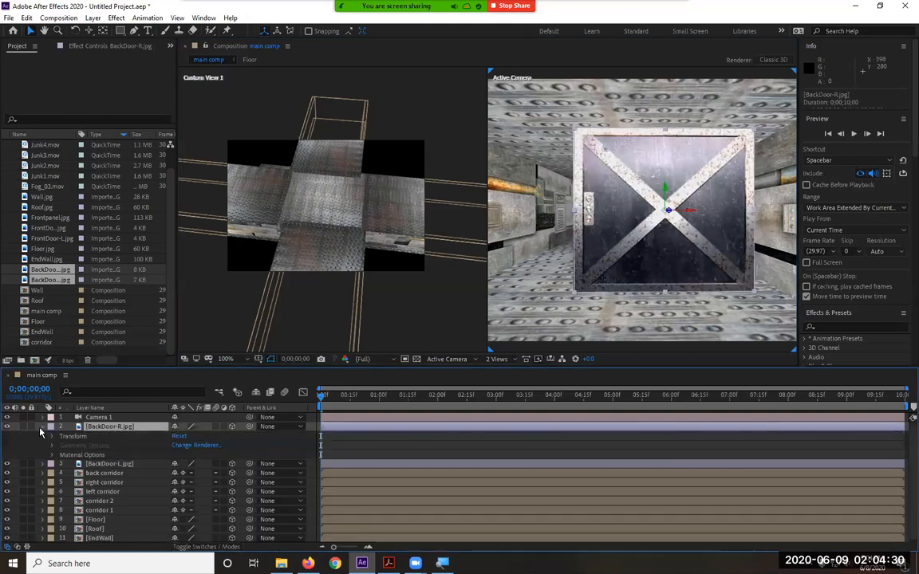
key("p")
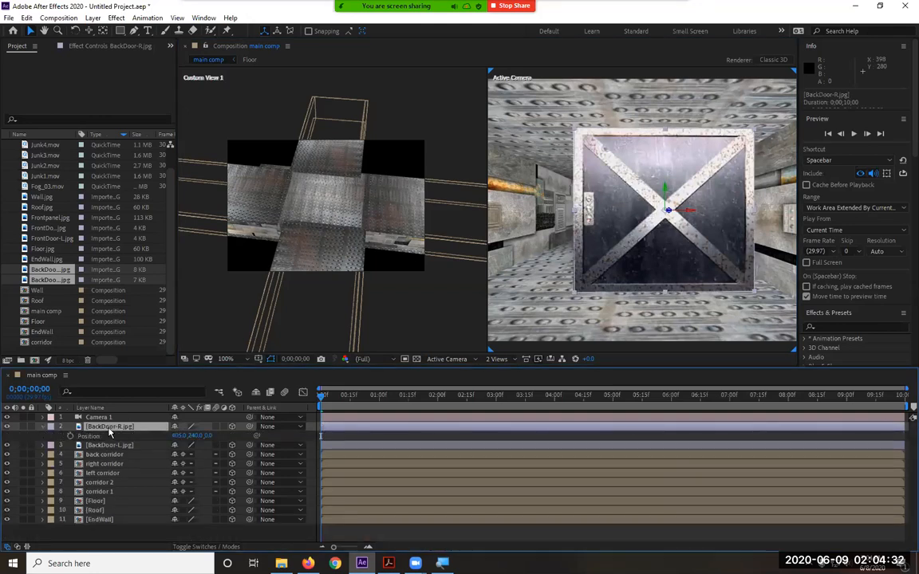
left_click_drag(176, 437, 217, 437)
key("alt+Tab")
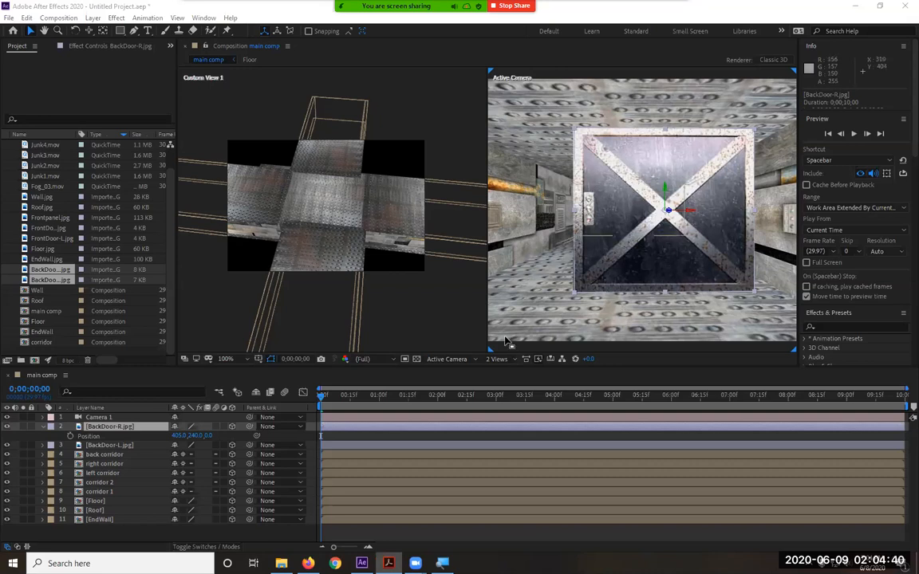
- Set the X position of the BackDoor-R.jpg layer to 170
left_click(178, 436)
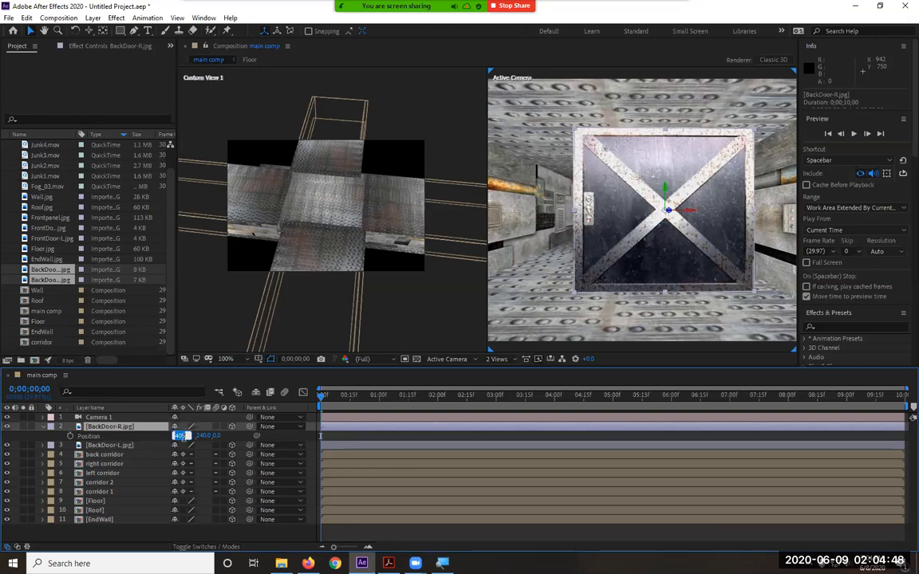
type("170")
key("Return")
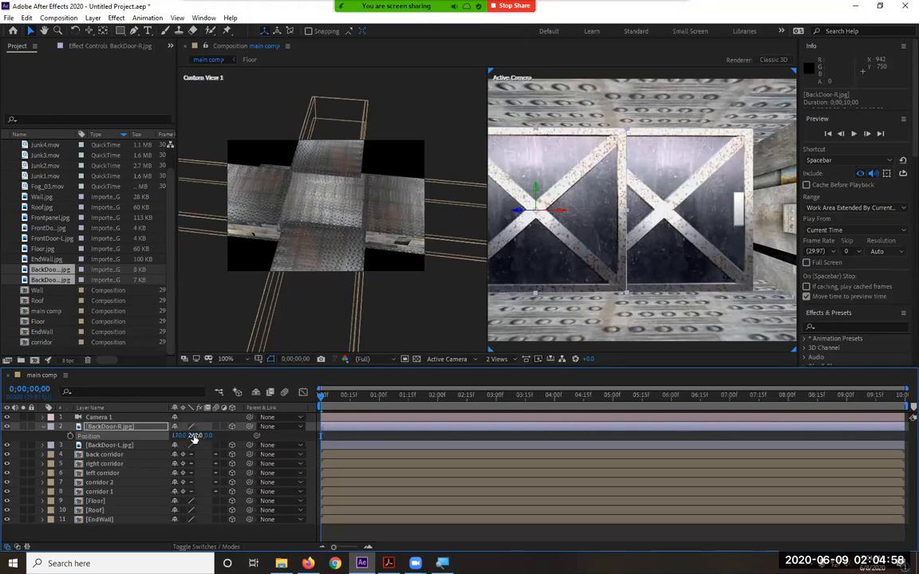
- Set the BackDoor-R.jpg layer's position to X 470 and Z 3600, and collapse its properties
left_click(174, 437)
type("470")
key("Return")
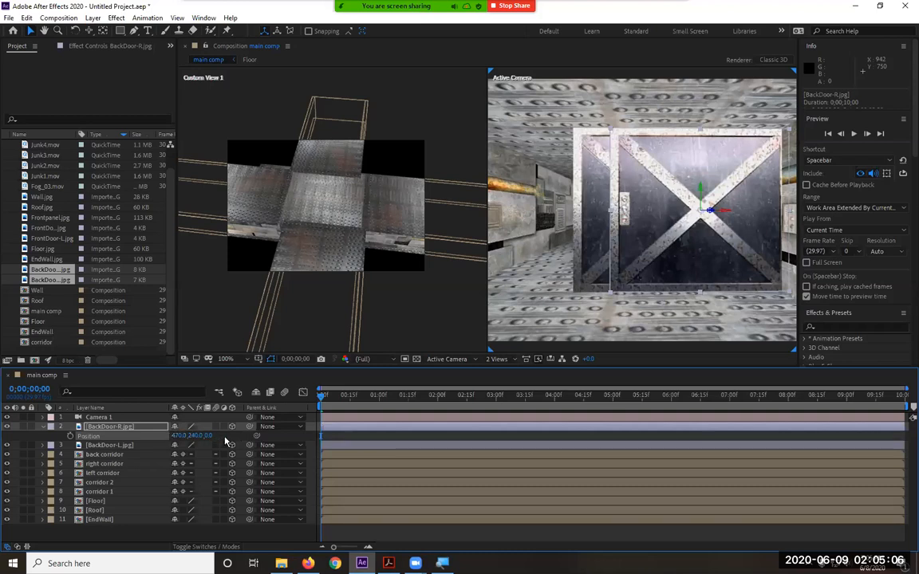
left_click(209, 436)
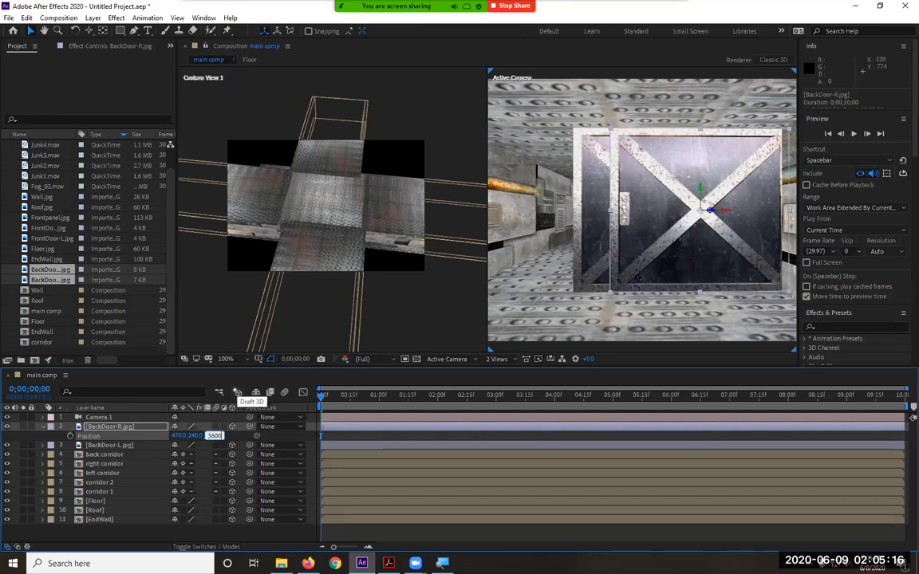
key("Return")
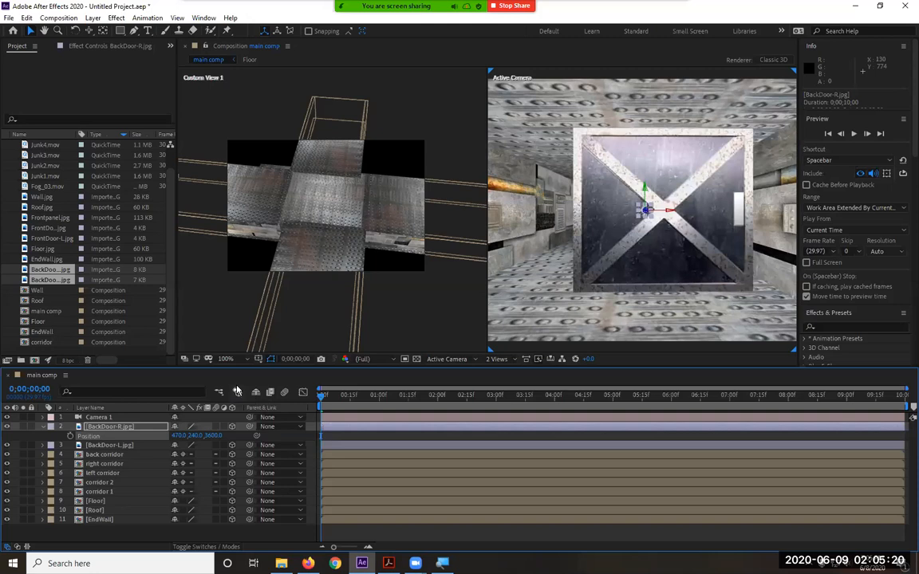
left_click(43, 427)
- Reveal the BackDoor-L.jpg layer's Position and set it to X 170 and Z 3600
left_click(124, 436)
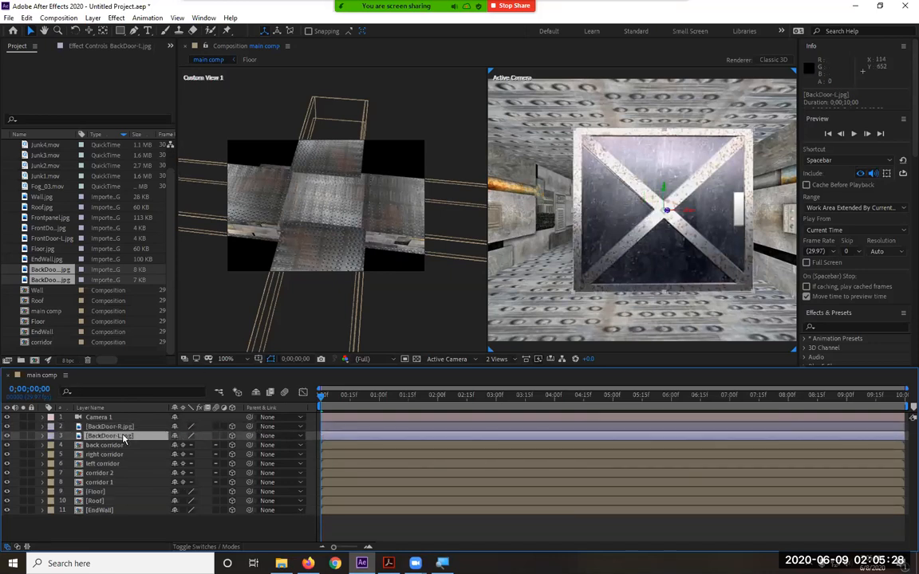
key("p")
left_click(180, 445)
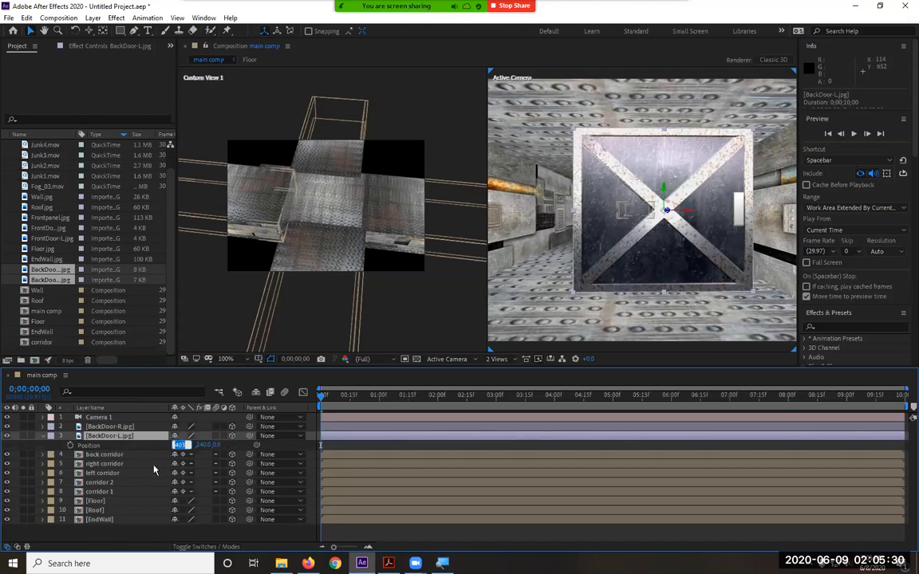
type("17")
key("Return")
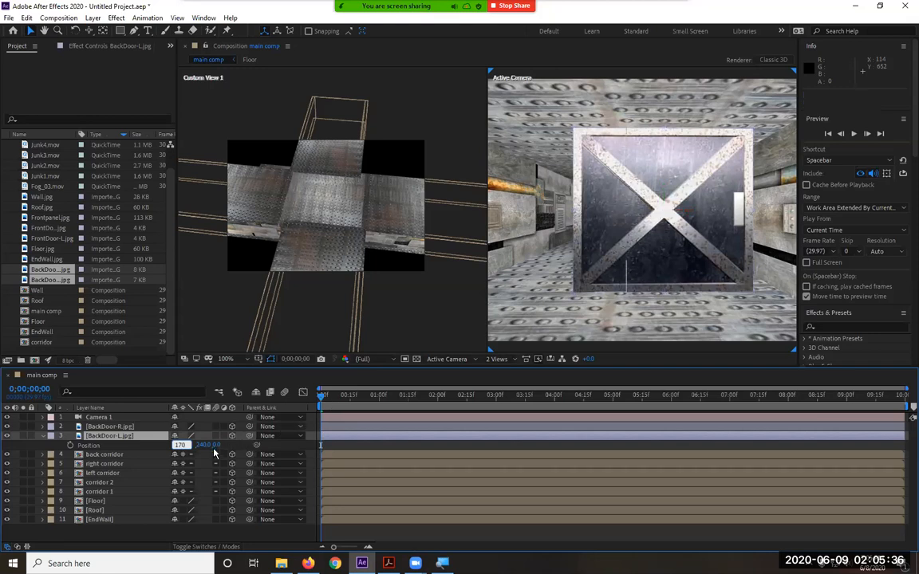
left_click(214, 448)
left_click(210, 445)
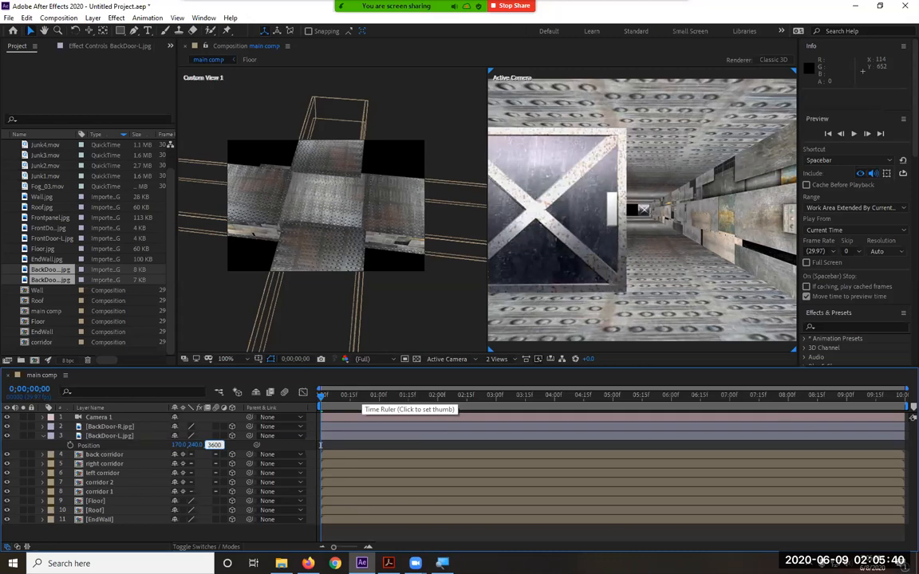
key("Return")
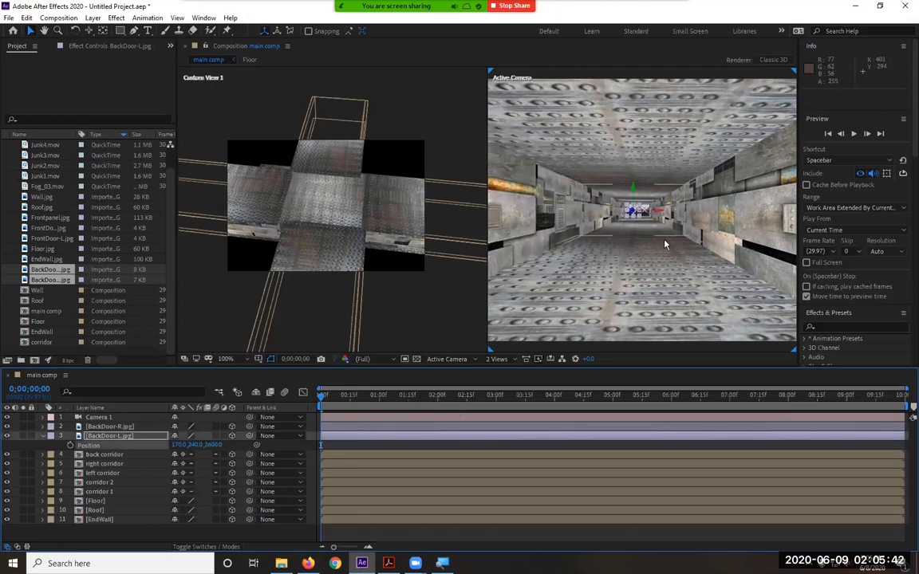
- Preview the camera fly-through towards the back doors from the first frame and stop at 0;00;05;26
left_click(666, 245)
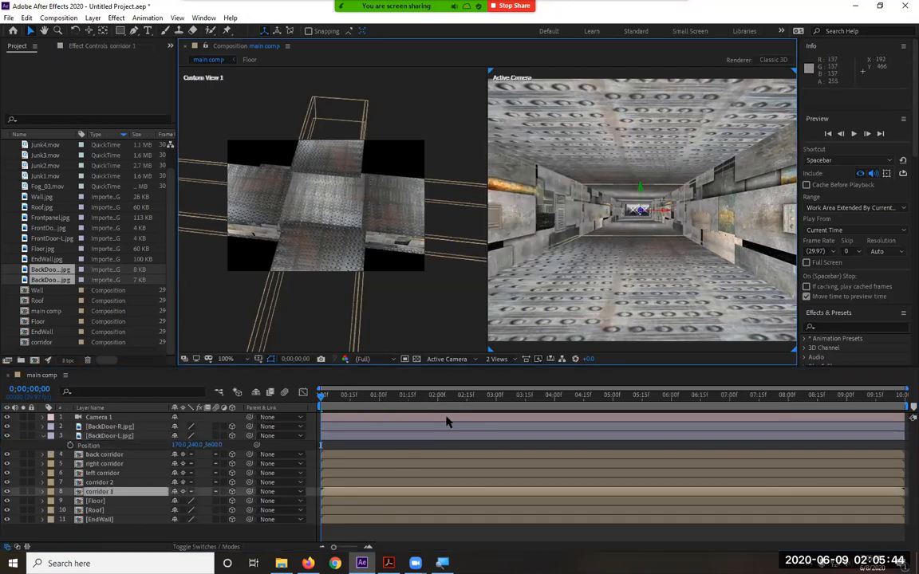
key("space")
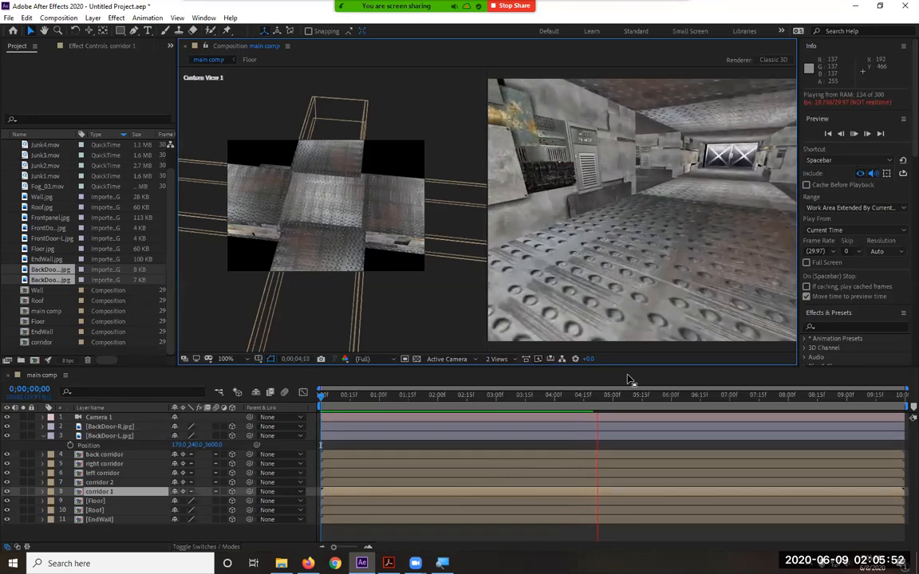
left_click(652, 175)
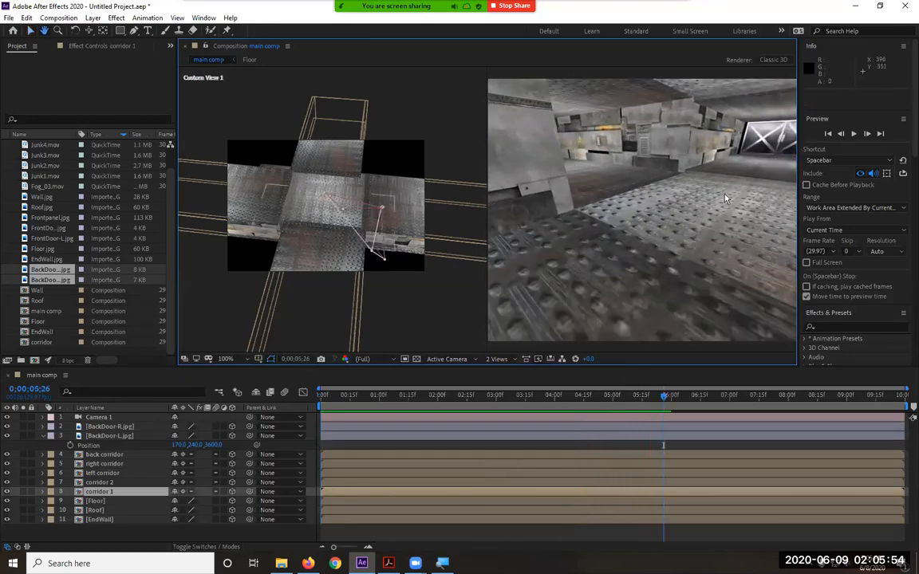
left_click(768, 138)
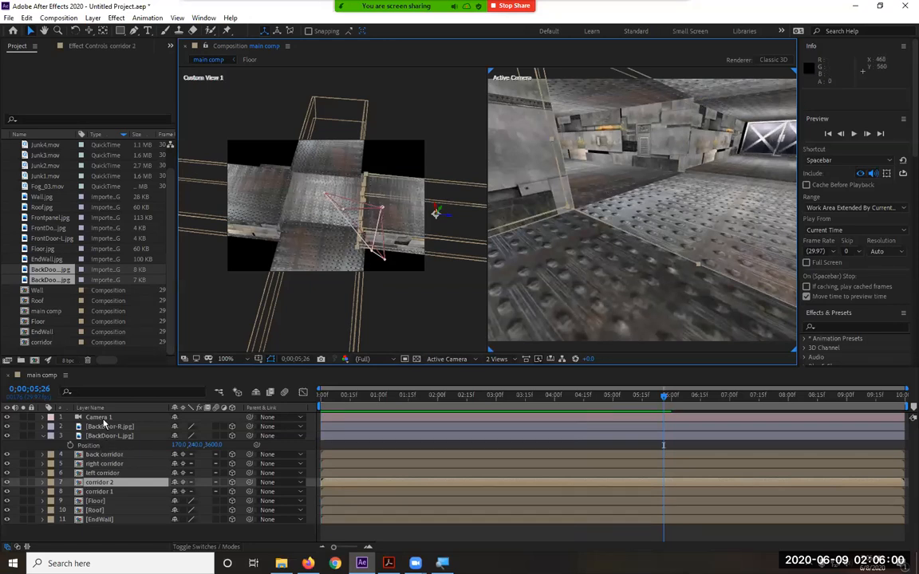
- Reveal Camera 1's Position keyframes and move the last keyframe to the current time, 0;00;05;26
left_click(100, 418)
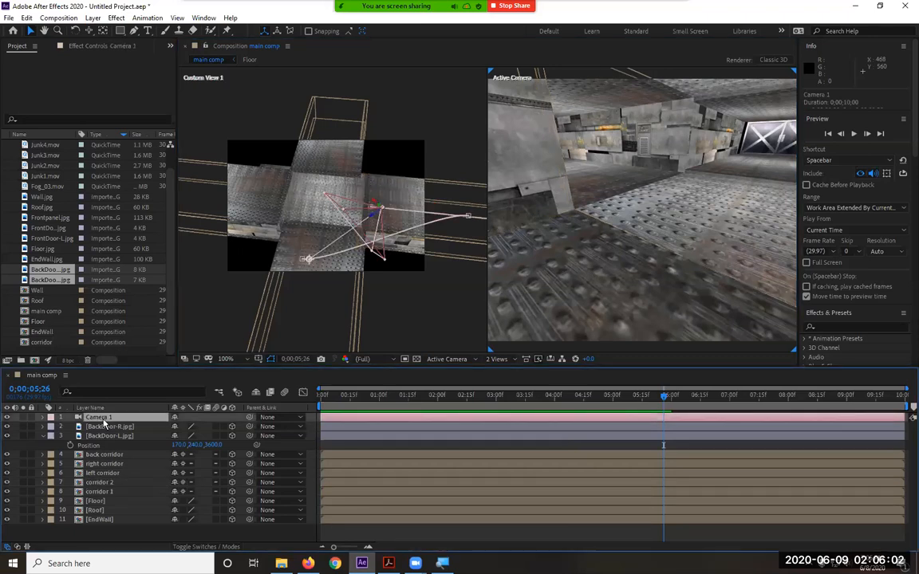
key("p")
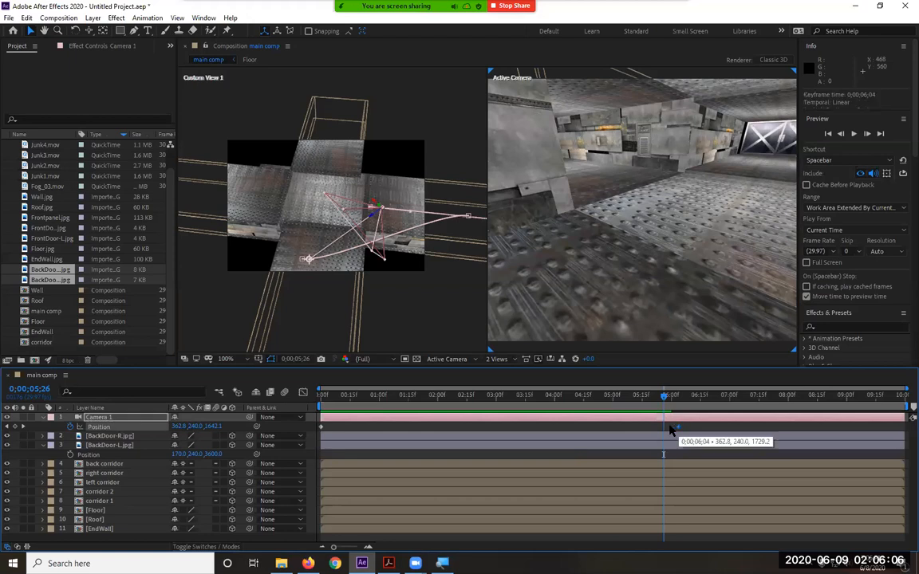
left_click_drag(677, 428, 664, 431)
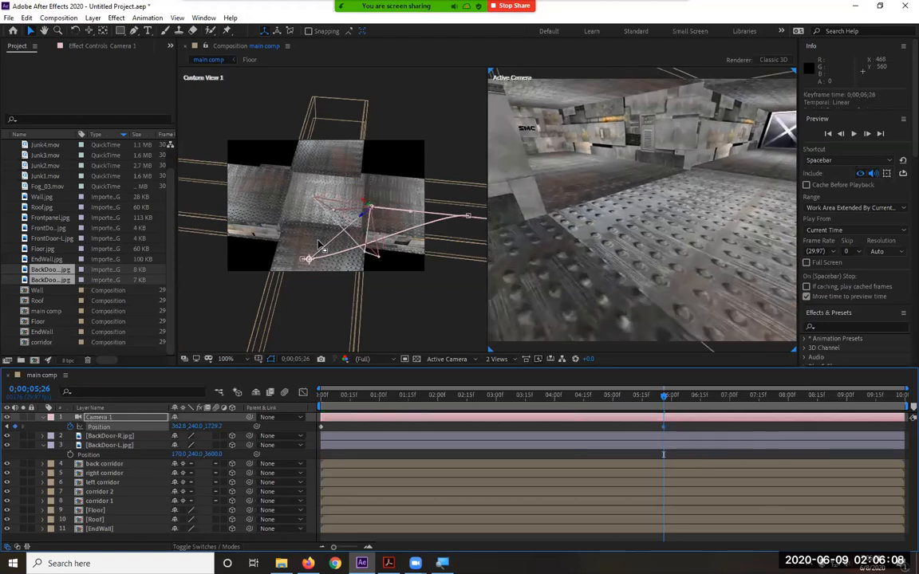
- Aim Camera 1's point of interest straight at the back doors and set its Z position to 2026.2 at 0;00;05;26
left_click_drag(308, 260, 294, 201)
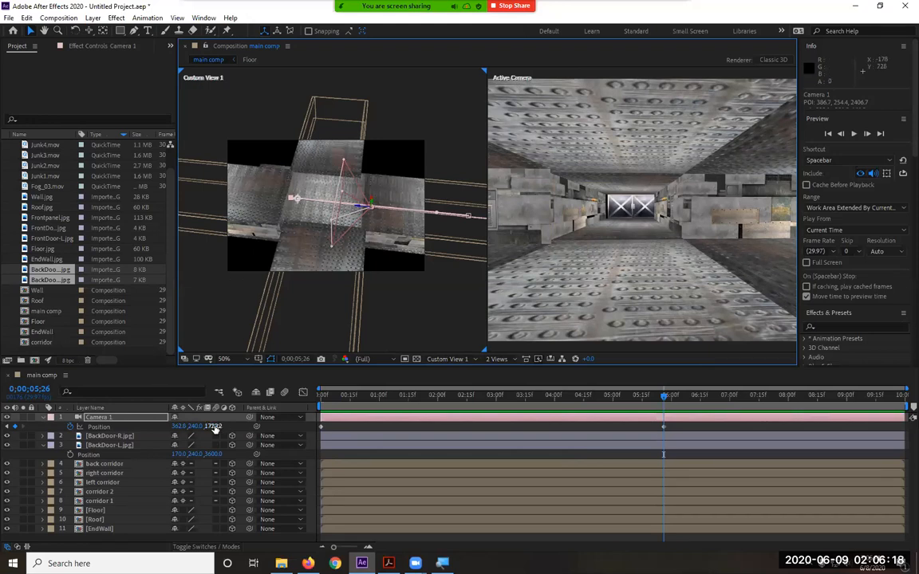
left_click_drag(212, 426, 352, 422)
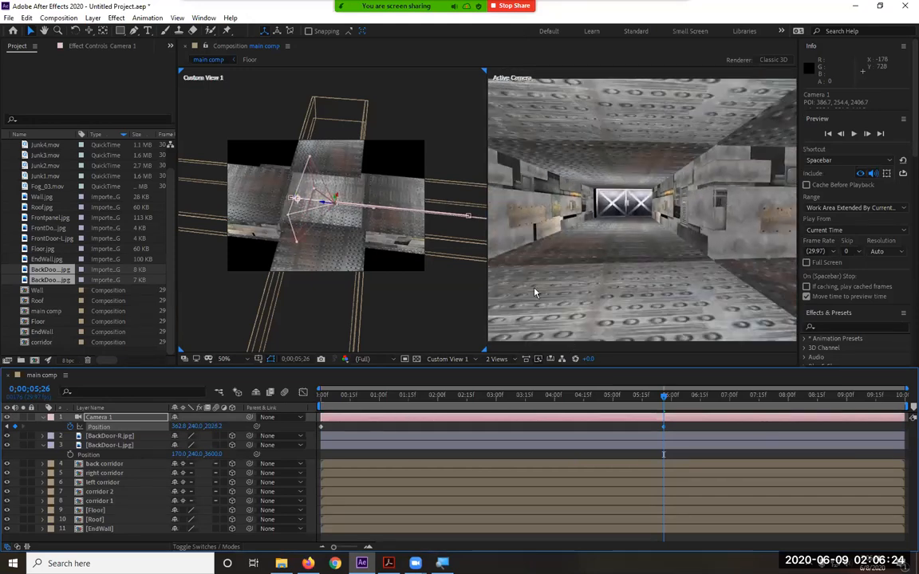
- Nudge the back corridor layer along the X axis to X 336
left_click(511, 217)
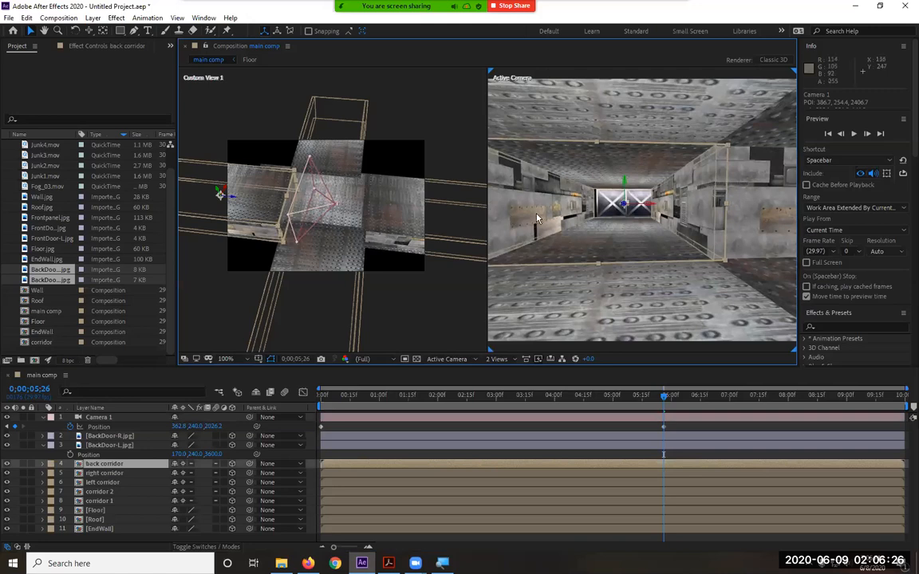
key("Return")
key("Right")
key("Right")
key("Right")
key("Right")
key("Right")
key("Right")
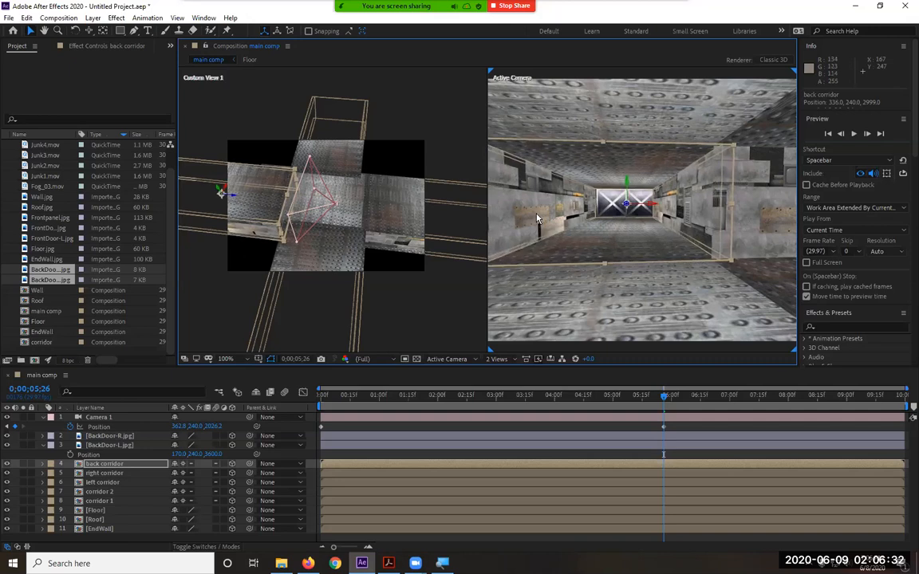
- Go to 0;00;04;24 and shift the back corridor layer slightly to about X 332, Y 242
mouse_move(611, 405)
left_mouse_down()
mouse_move(576, 402)
mouse_move(601, 403)
left_mouse_up()
left_click(651, 267)
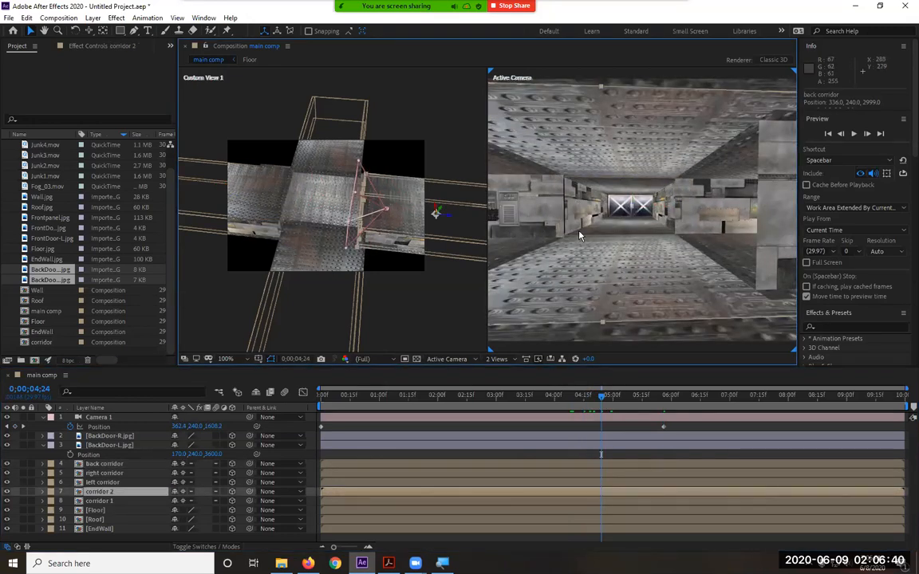
left_click(248, 207)
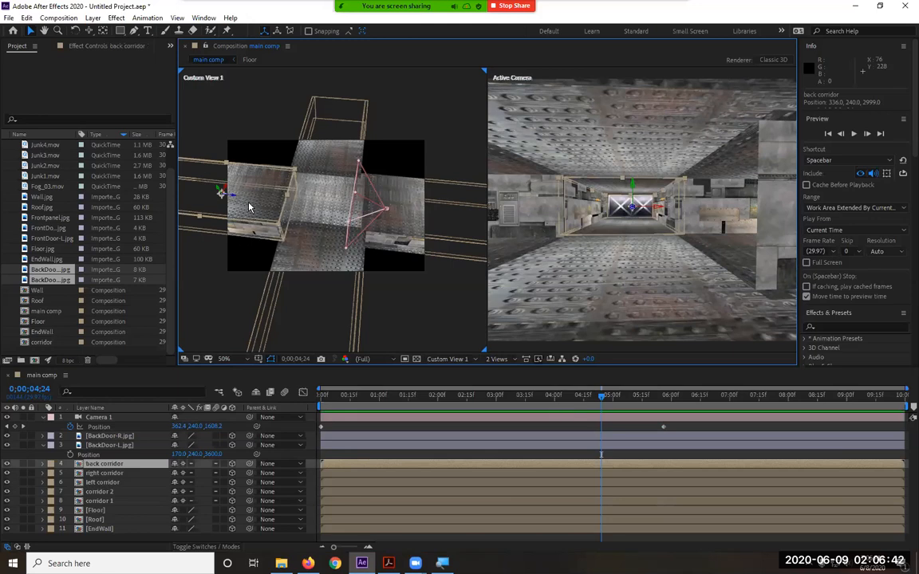
left_click_drag(249, 205, 248, 206)
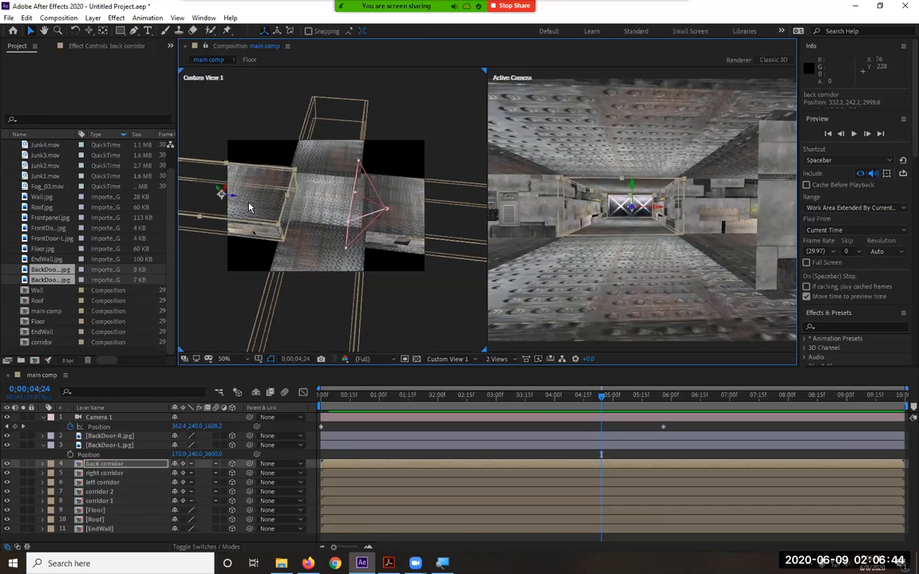
left_click(549, 262)
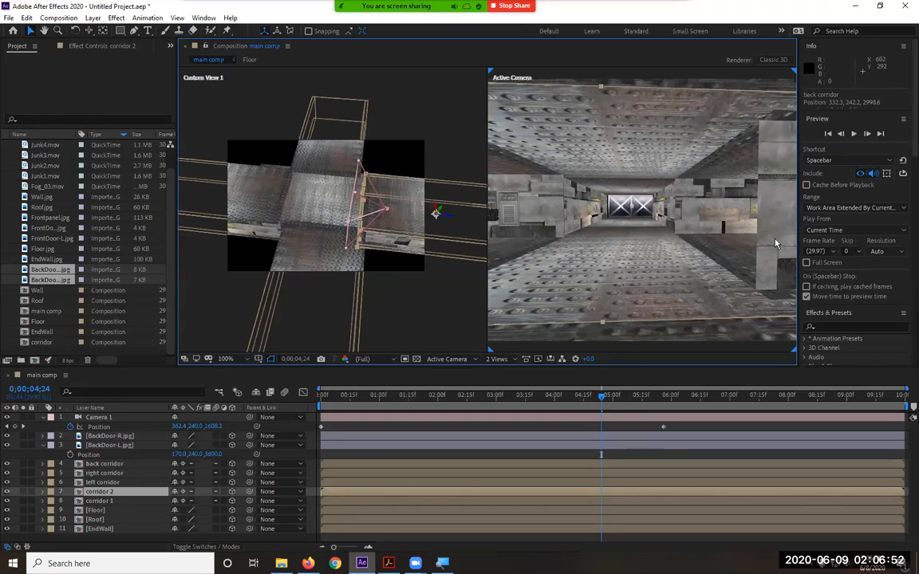
- Select the right corridor layer and nudge it to about X 1245, Y 235.5, Z 2101
left_click(346, 167)
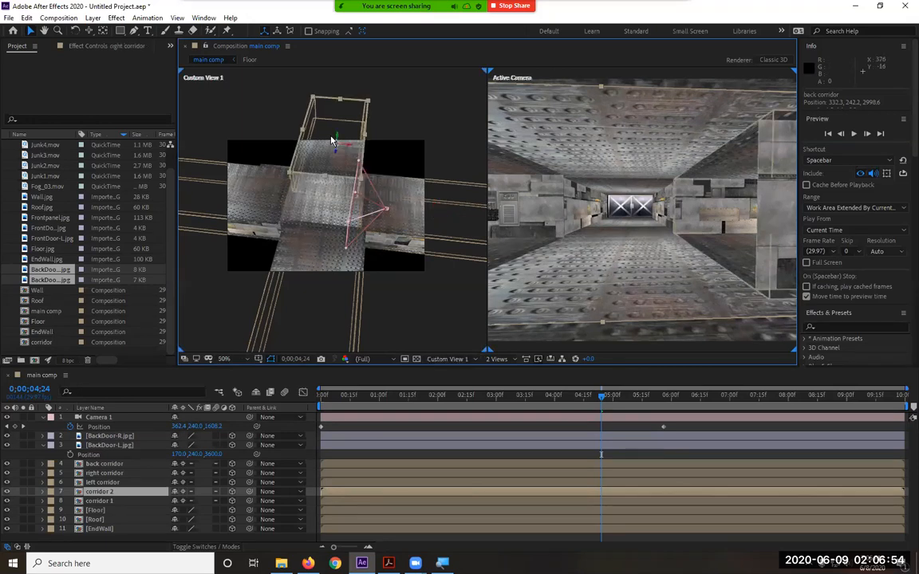
key("Return")
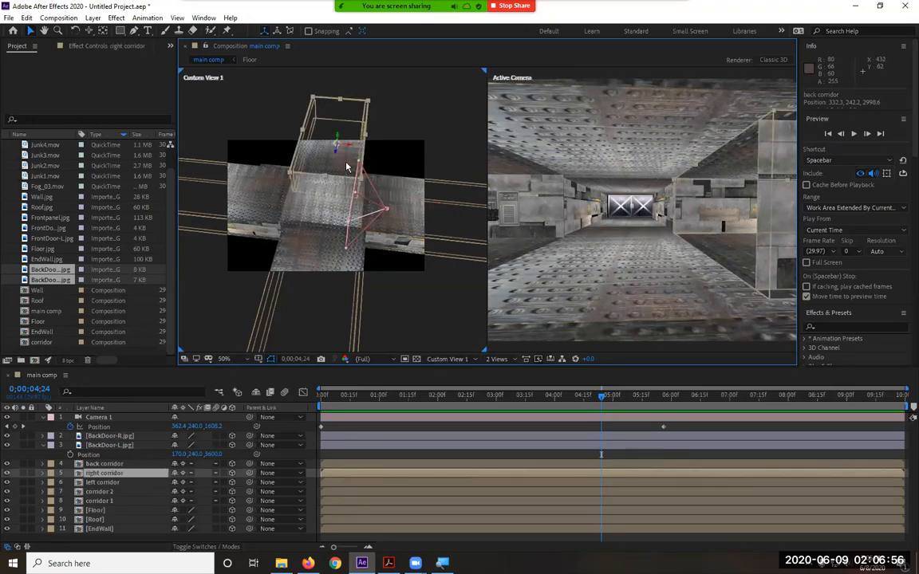
key("Left")
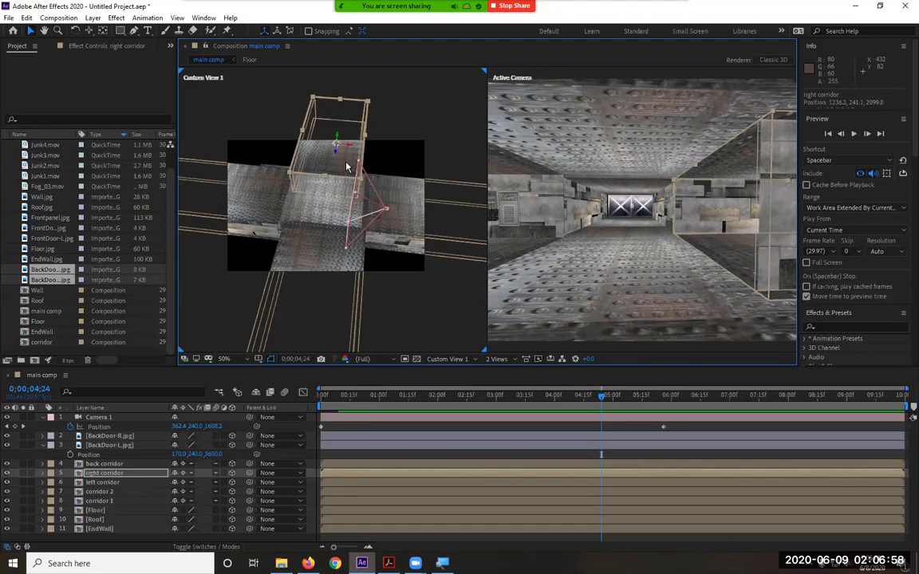
key("Down")
key("Down")
key("Up")
key("Up")
key("Up")
key("Up")
key("Up")
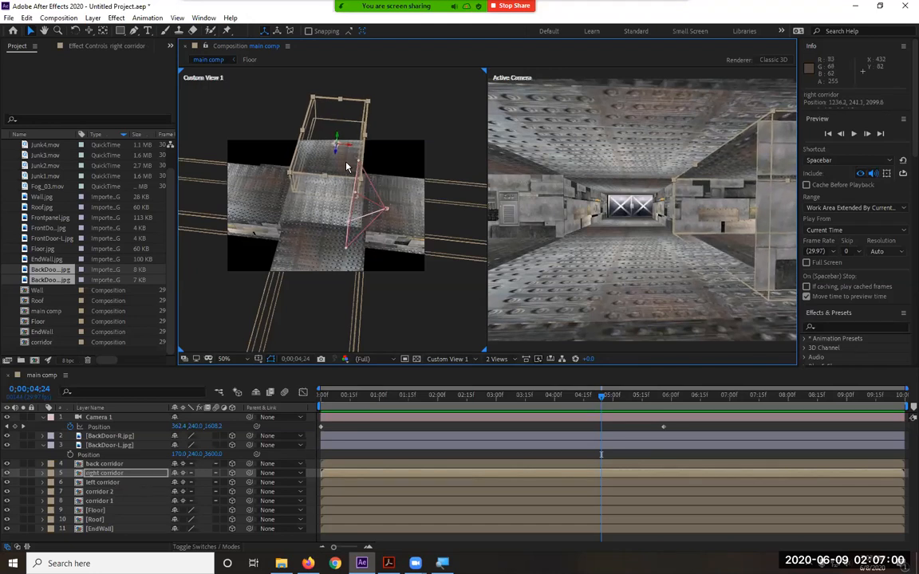
key("Up")
key("Up")
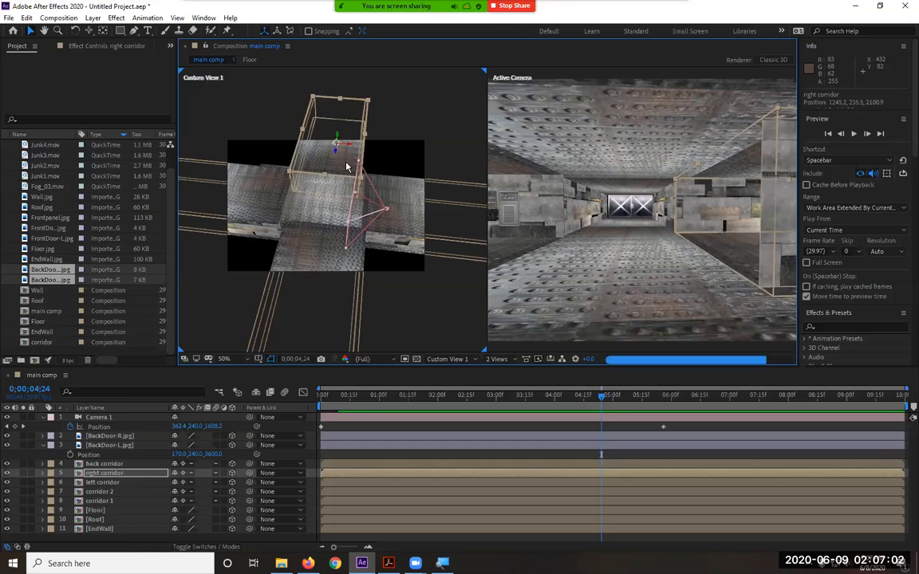
- Undo the last change to the right corridor layer and move it to about X 1263
key("ctrl+z")
mouse_move(335, 152)
left_mouse_down()
mouse_move(334, 143)
mouse_move(327, 150)
left_mouse_up()
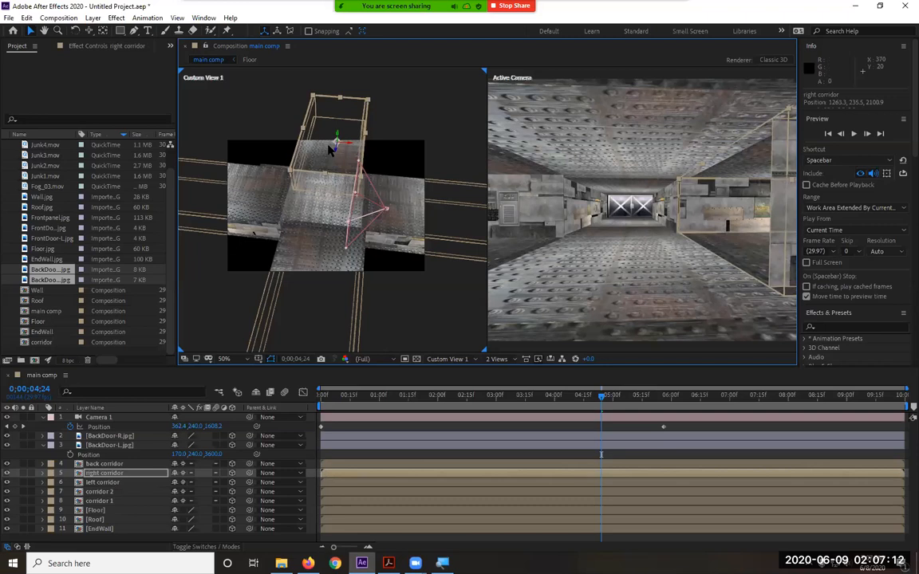
left_click(619, 209)
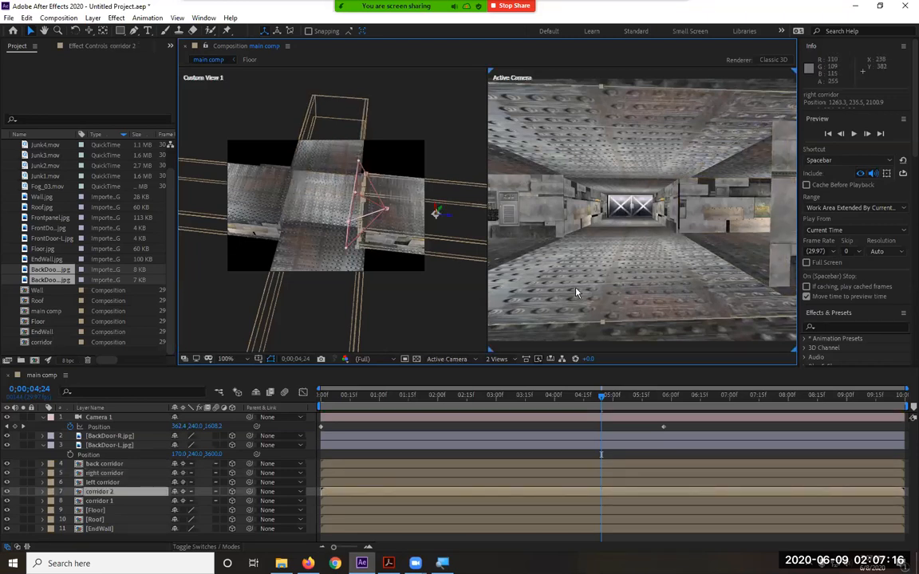
- Preview the camera animation from 0;00;00;00 to check how the corridors line up
left_click_drag(474, 403, 247, 403)
key("space")
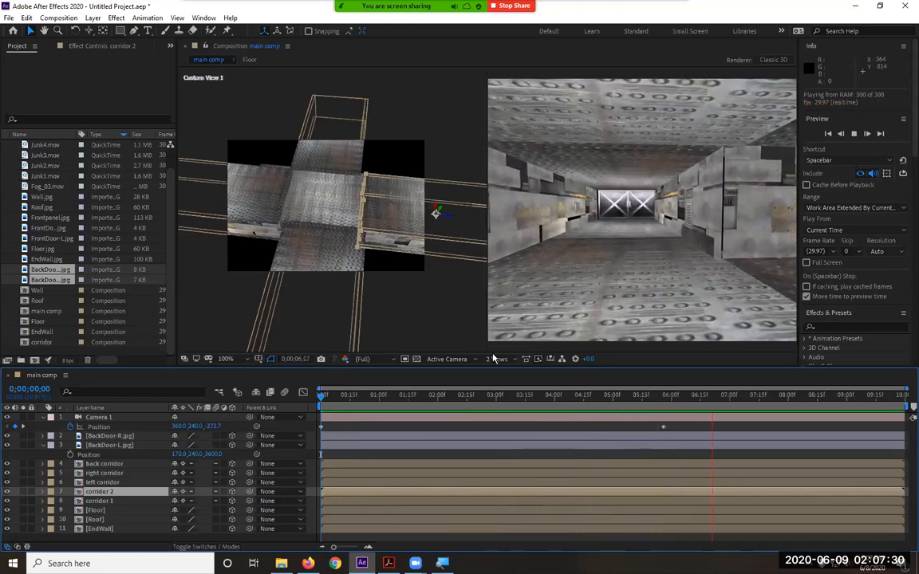
left_click(334, 162)
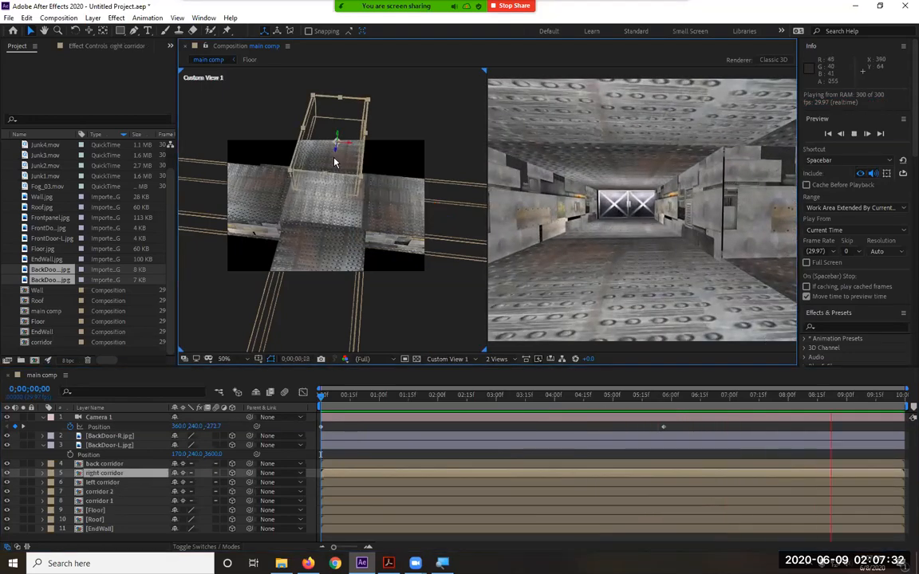
key("space")
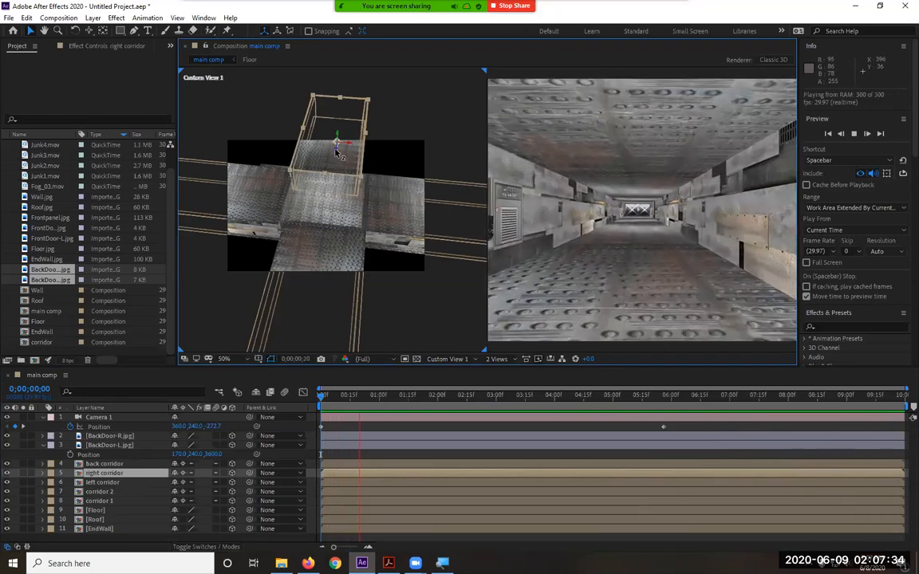
- Go to 0;00;06;04 and nudge the right corridor layer along the X axis to about X 1261
left_click(673, 397)
left_click(679, 396)
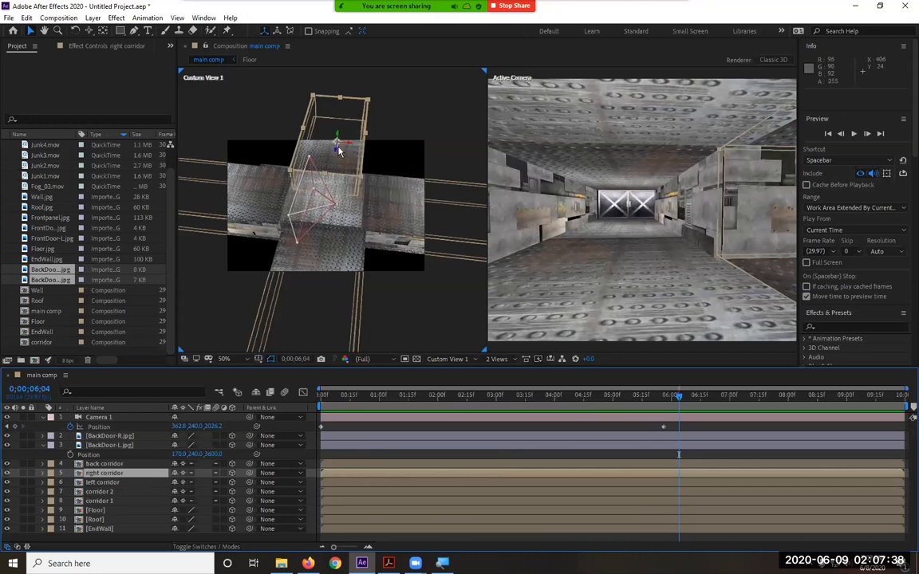
left_click(336, 152)
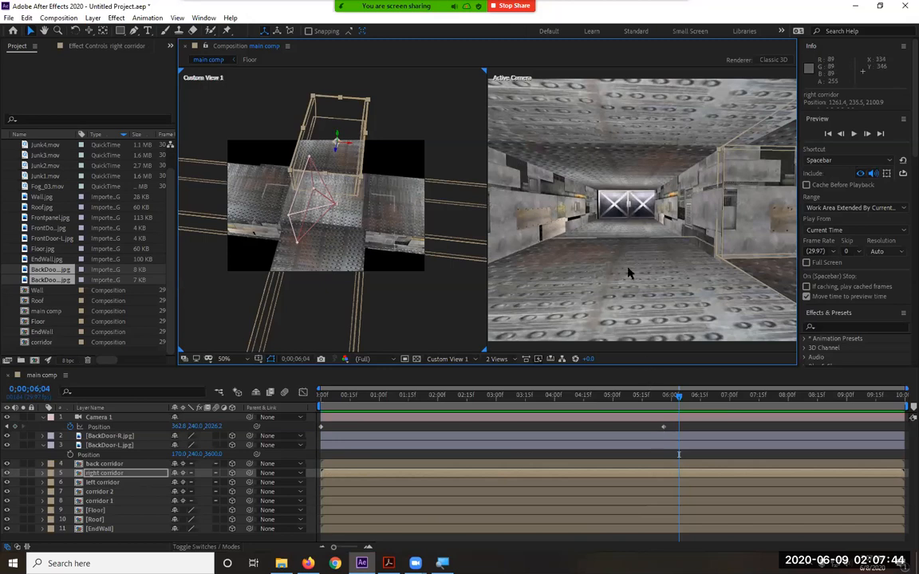
- Select both back door layers and move them together to about Z 3621.6, with BackDoor-R at X 458 and BackDoor-L at about X 158
left_click(120, 437)
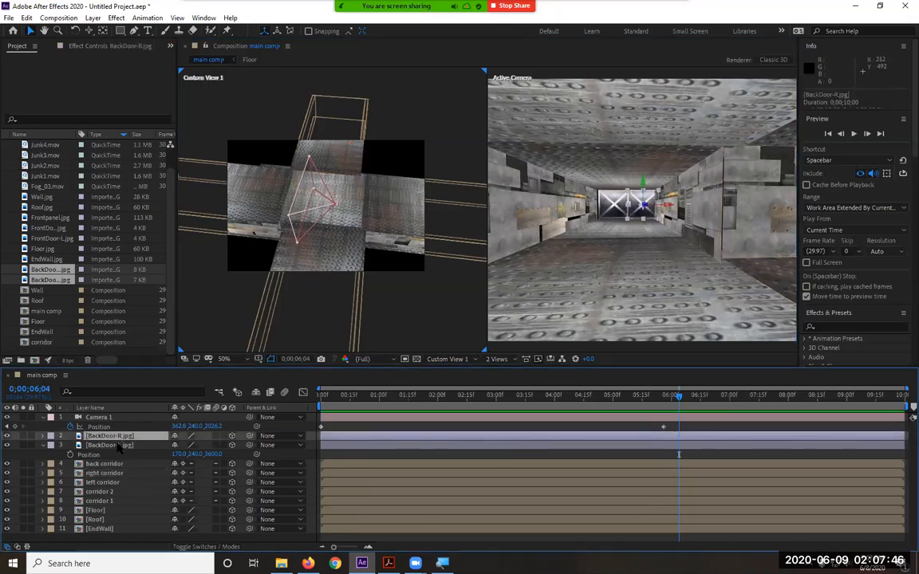
left_click(125, 445, "shift")
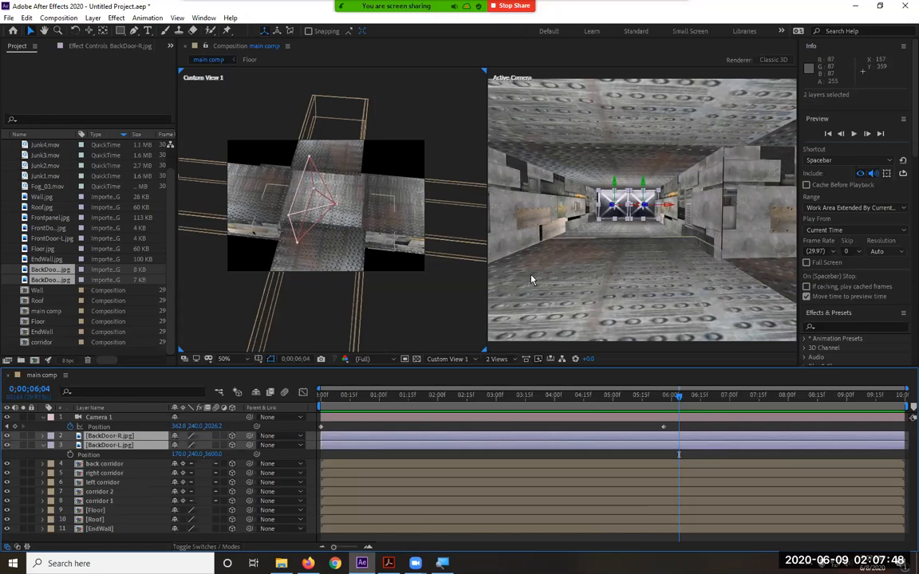
key("Left")
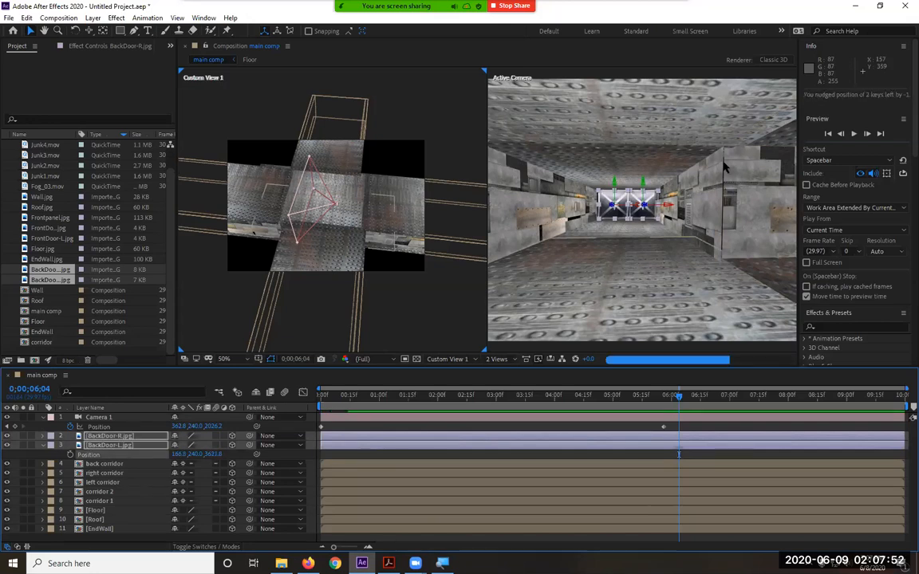
left_click(666, 208)
left_click(705, 317)
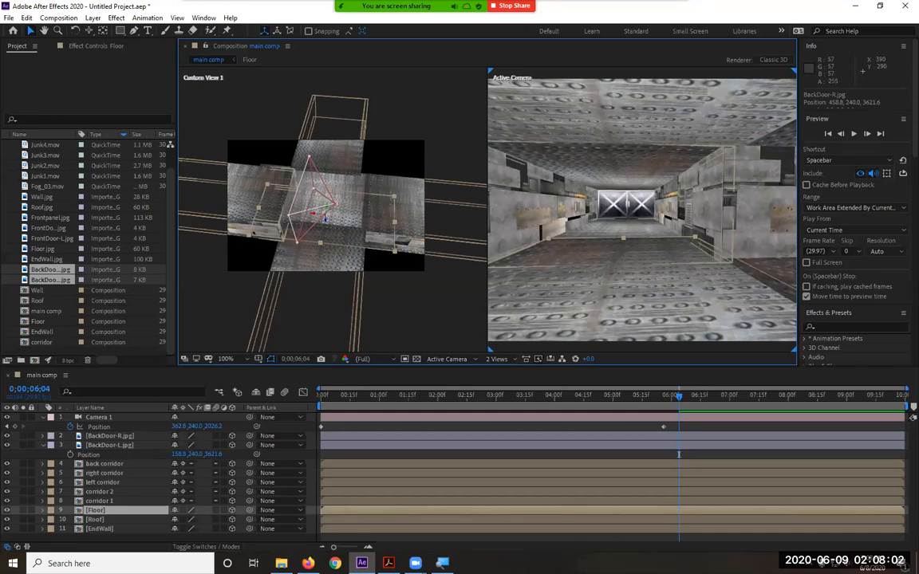
- At 0;00;00;00, reset Camera 1's transform and remove all keyframes from its Point of Interest and Position
key("alt+Tab")
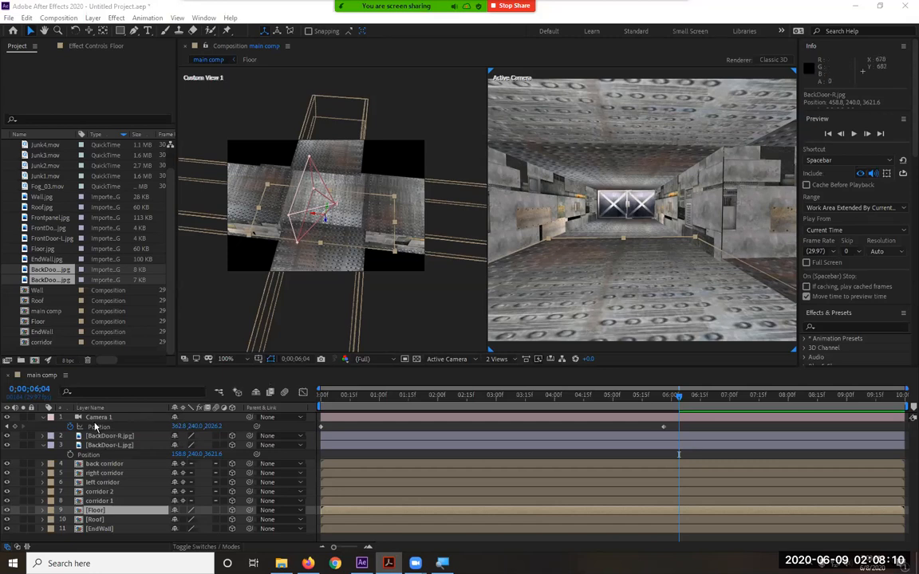
left_click_drag(346, 400, 252, 403)
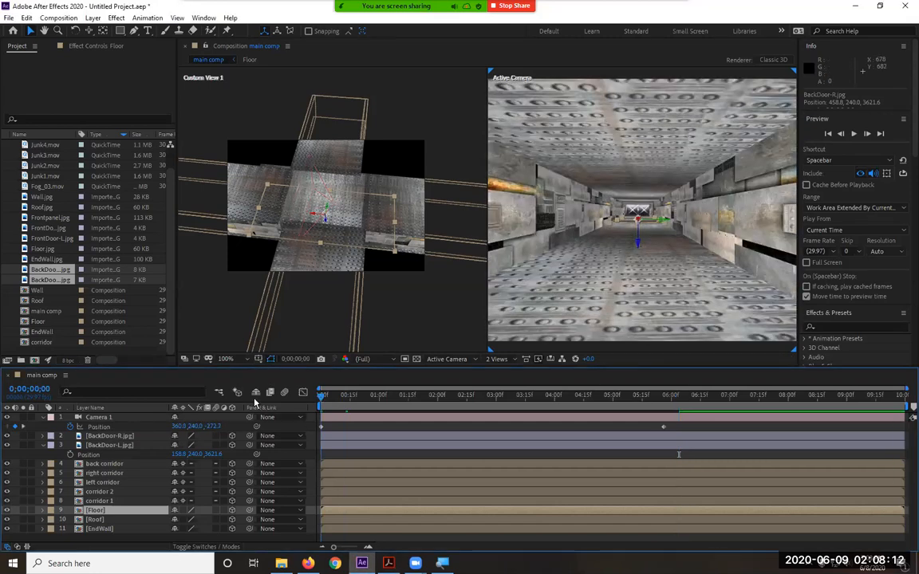
left_click(43, 418)
left_click(43, 418)
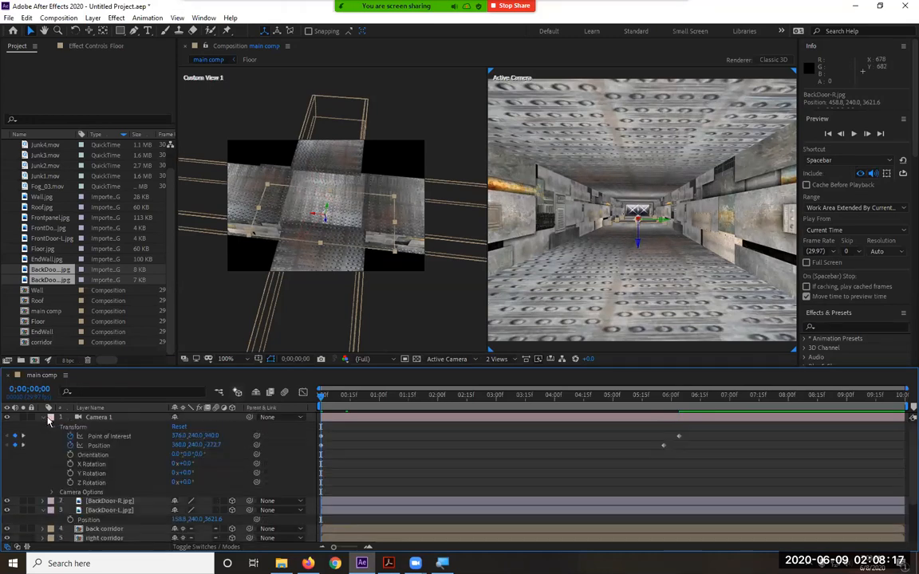
left_click(181, 427)
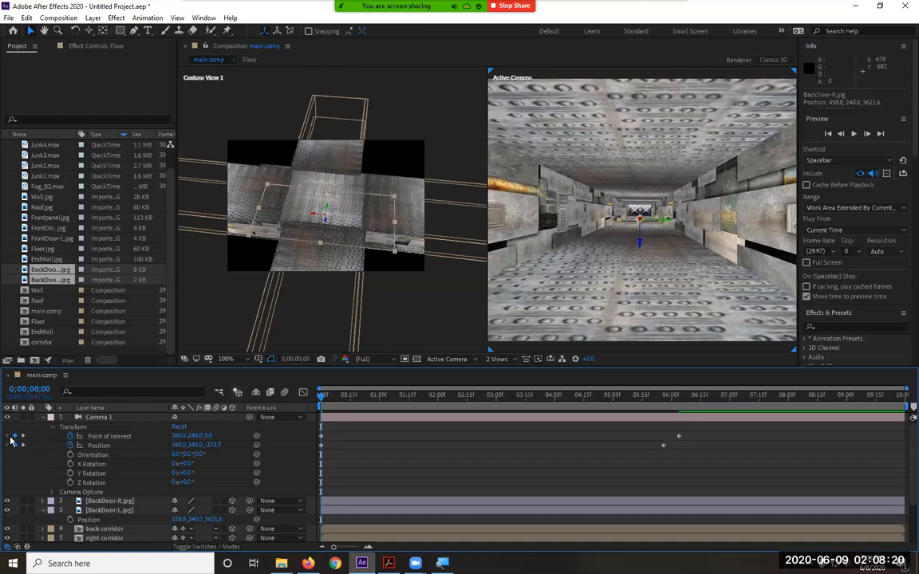
left_click(70, 436)
left_click(70, 446)
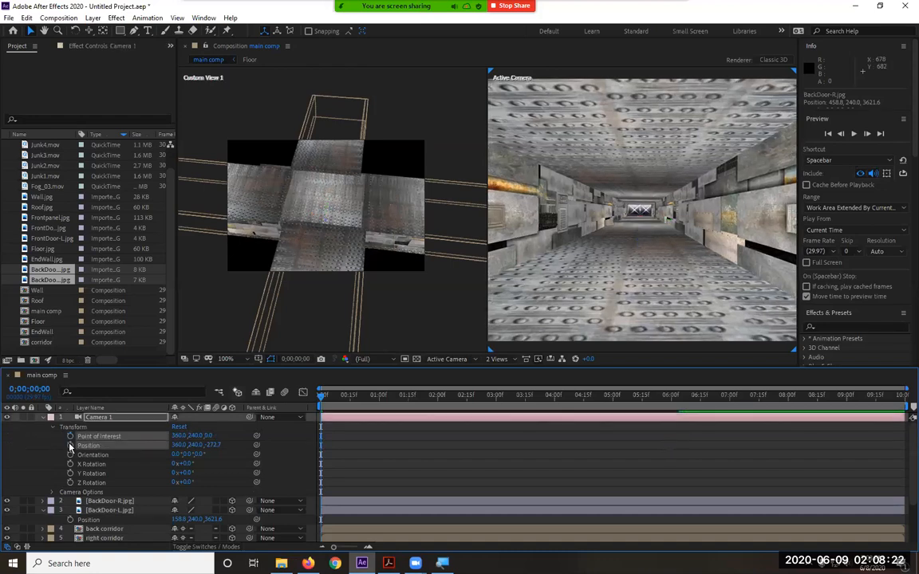
left_click(183, 431)
left_click(182, 430)
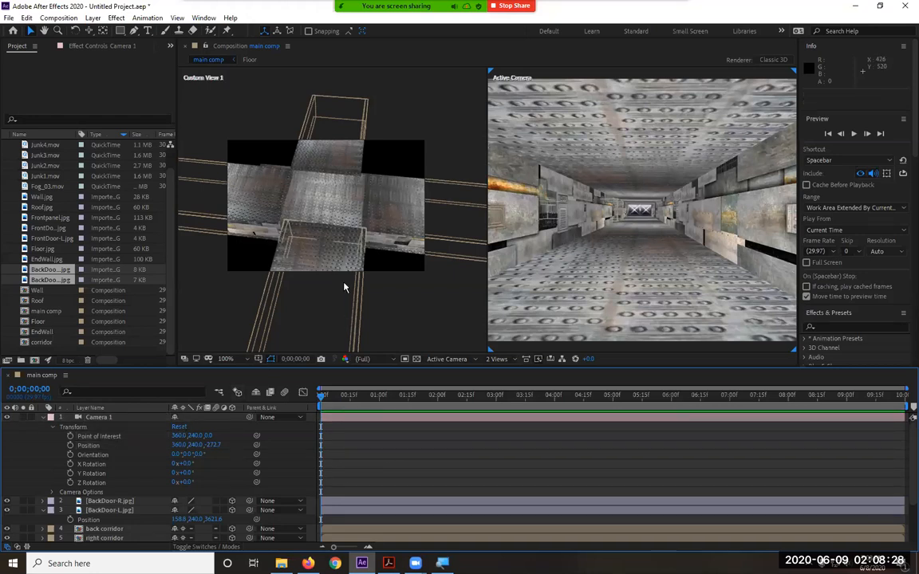
- Set Camera 1's Position Z to -700 so the camera starts at the near end of the corridor
scroll(345, 288, "down", 3)
scroll(344, 288, "up", 1)
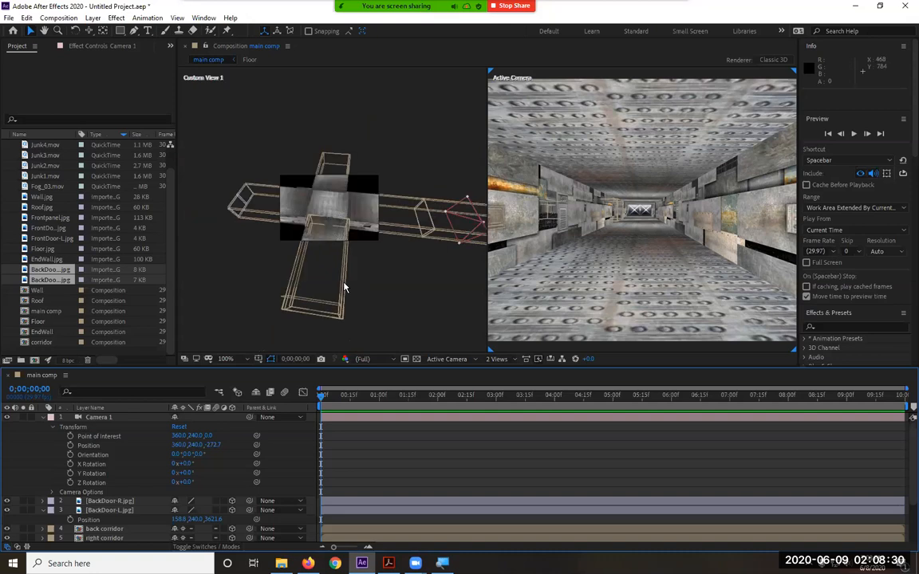
left_click(88, 31)
left_click_drag(365, 210, 397, 218)
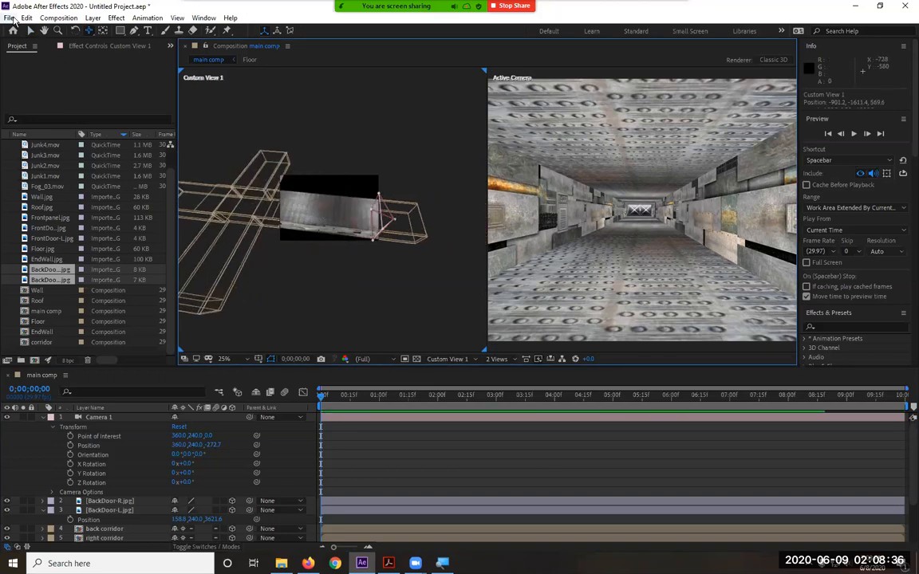
left_click(29, 31)
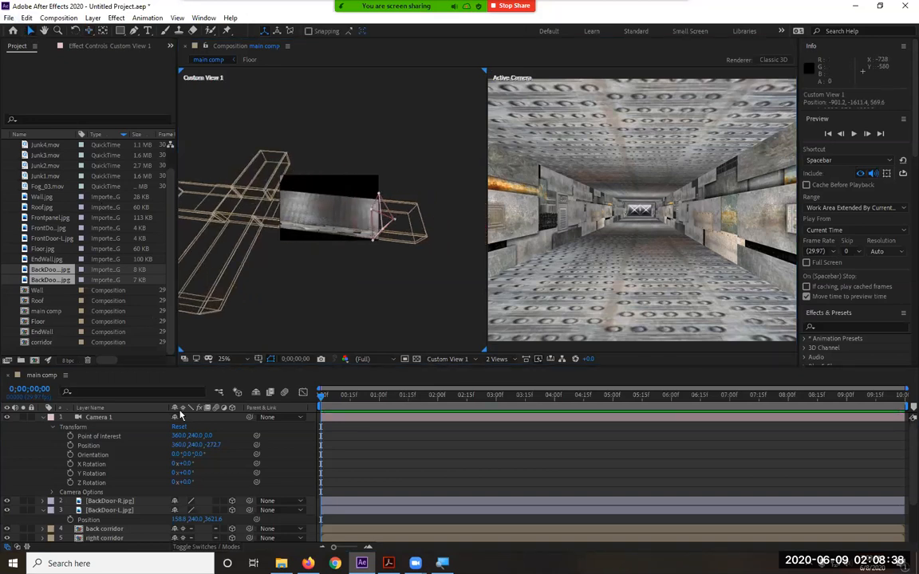
left_click_drag(214, 449, 5, 445)
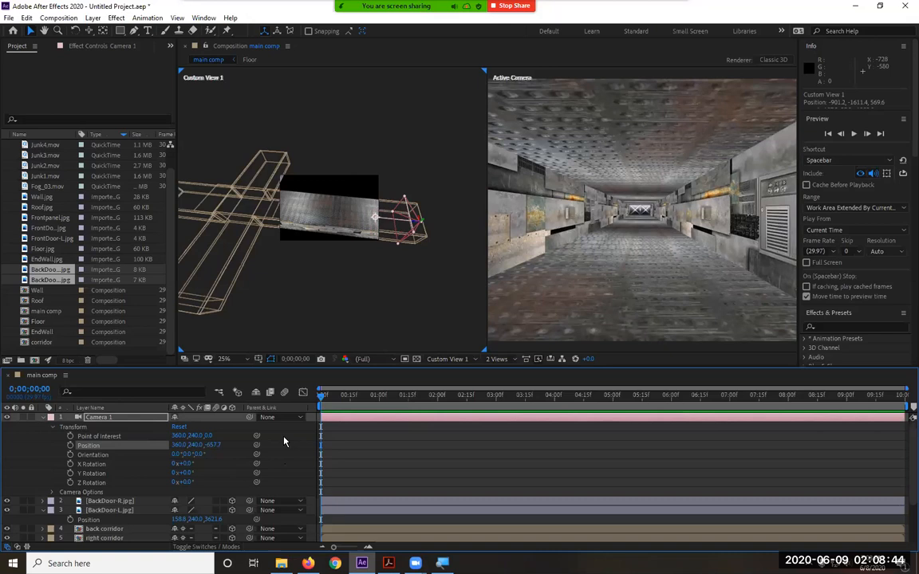
left_click_drag(214, 445, 175, 445)
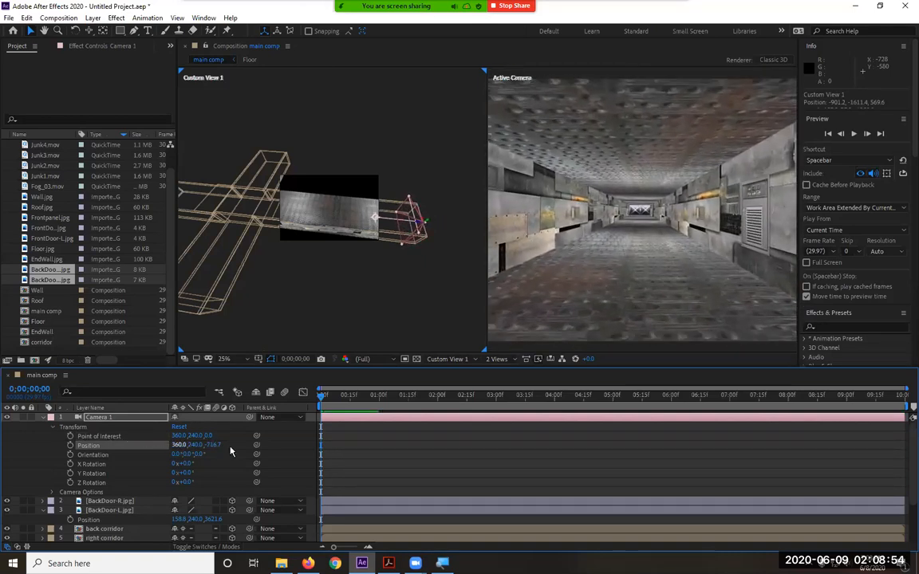
left_click(213, 446)
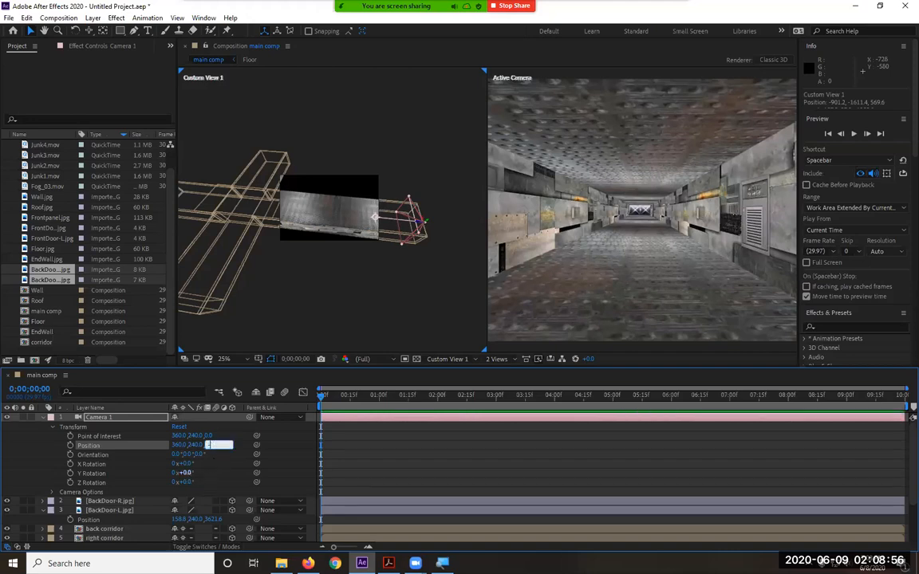
type("-780")
key("Return")
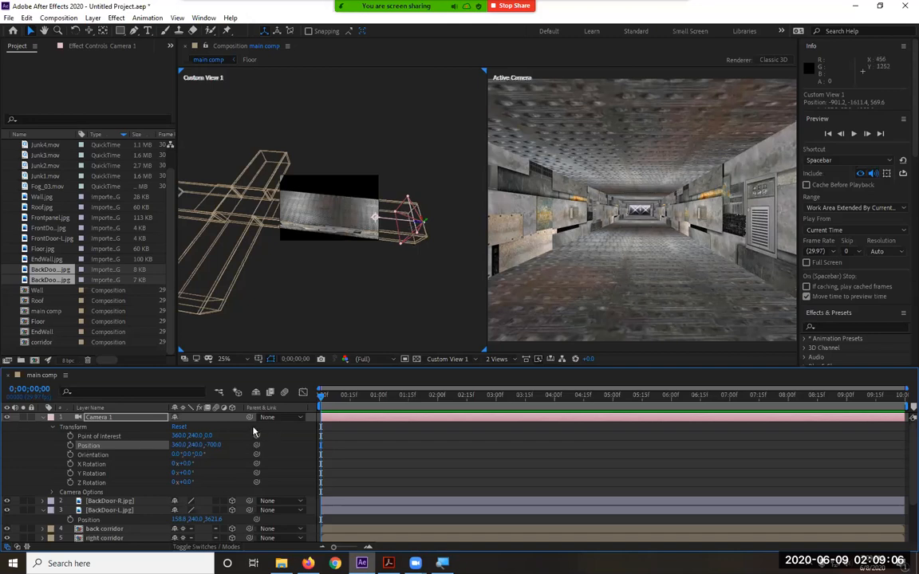
- Turn on keyframing for Camera 1's Point of Interest and Position at 0;00;00;00
left_click(70, 437)
left_click(71, 445)
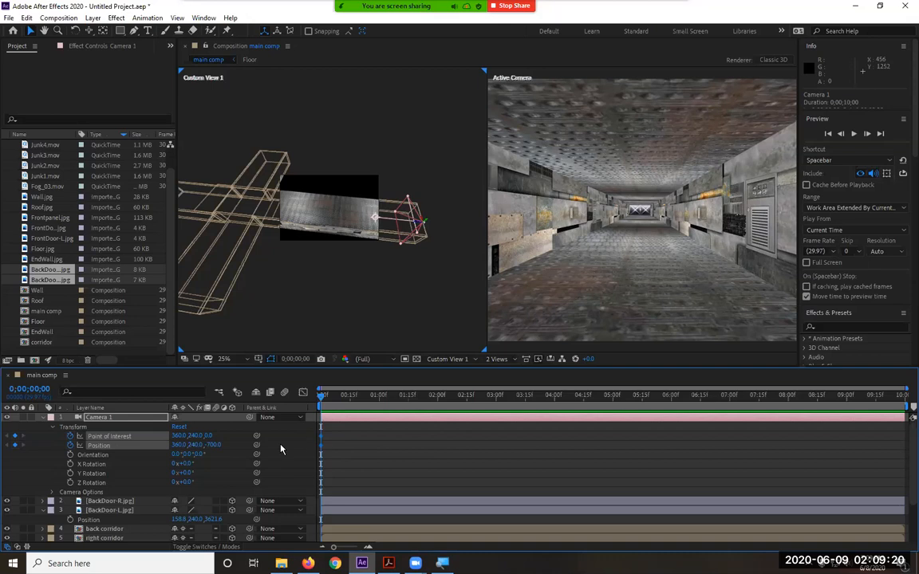
key("alt+Tab")
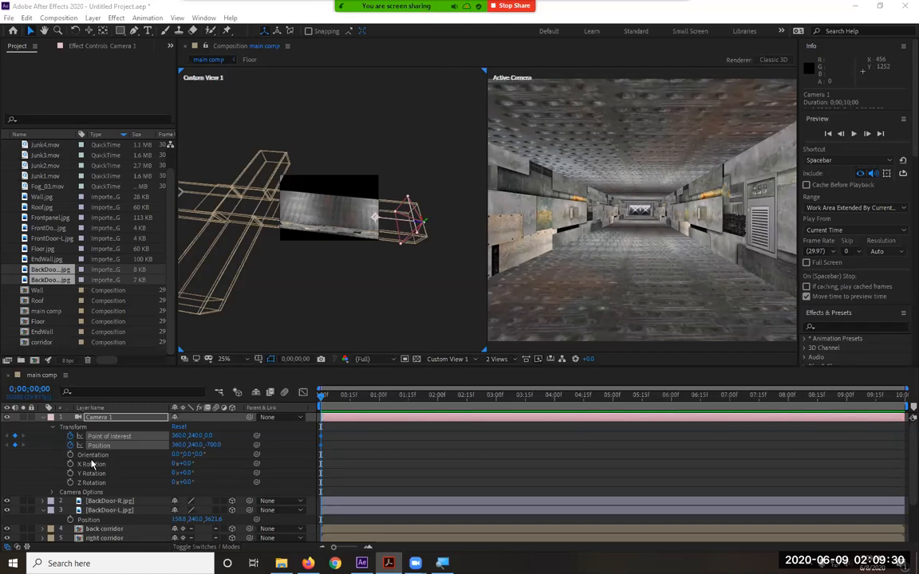
- Set Camera 1's Auto-Orientation to Orient Towards Point of Interest
left_click(106, 452)
left_click(106, 447)
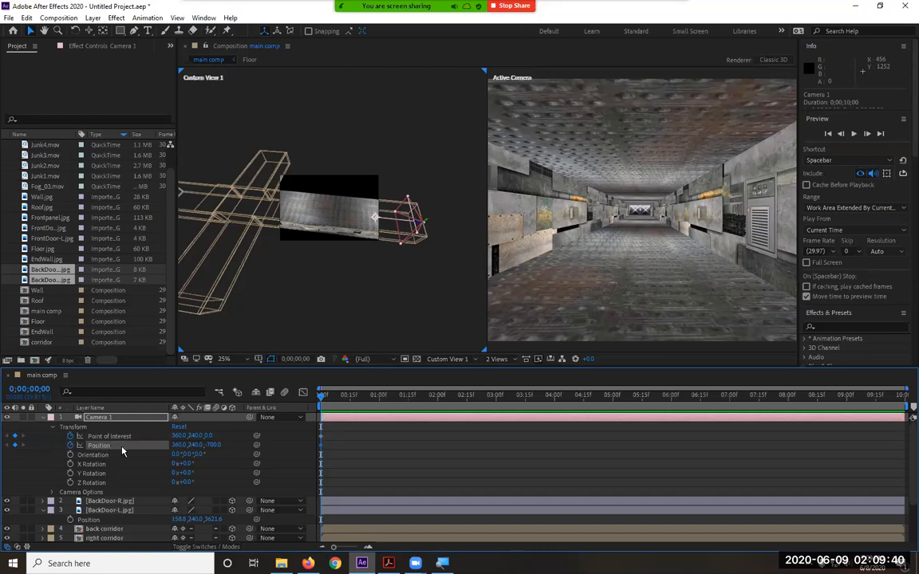
left_click(88, 19)
mouse_move(145, 151)
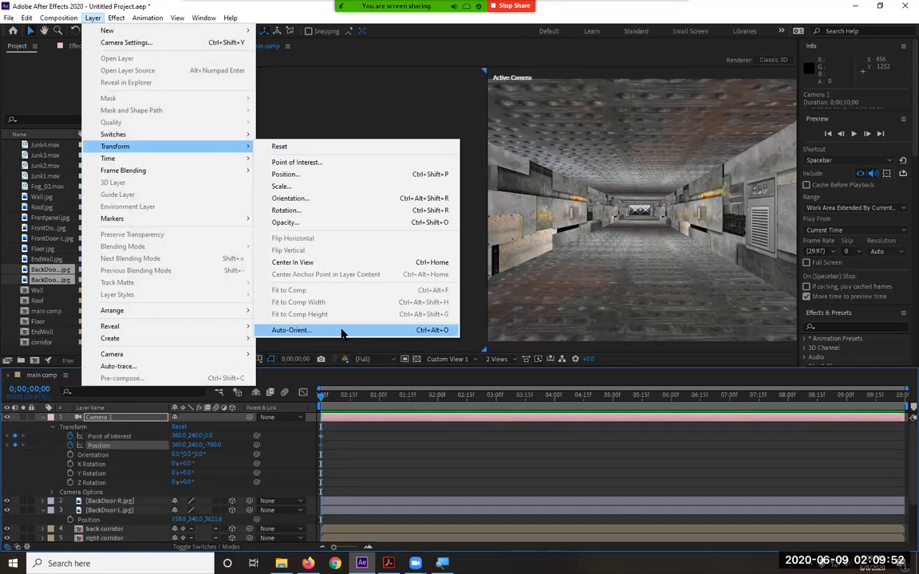
left_click(341, 331)
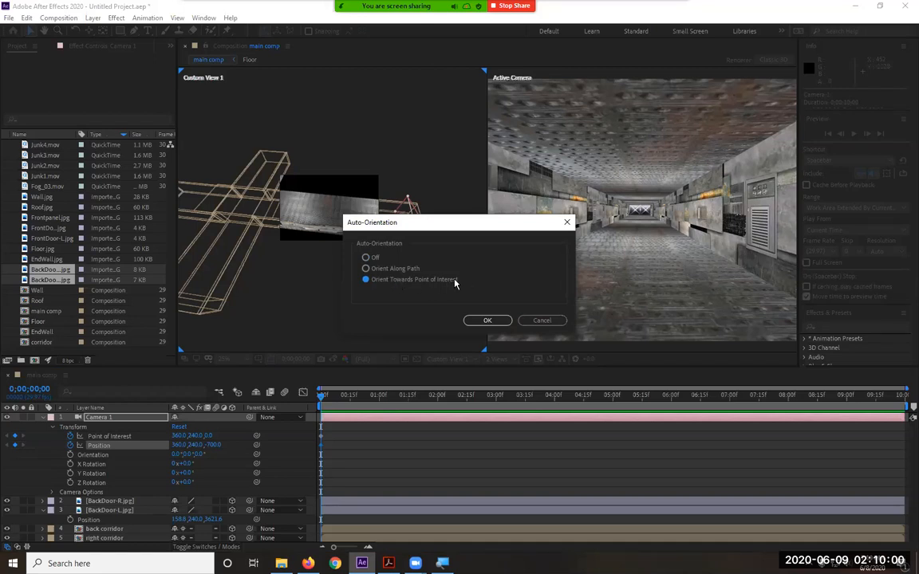
left_click(481, 321)
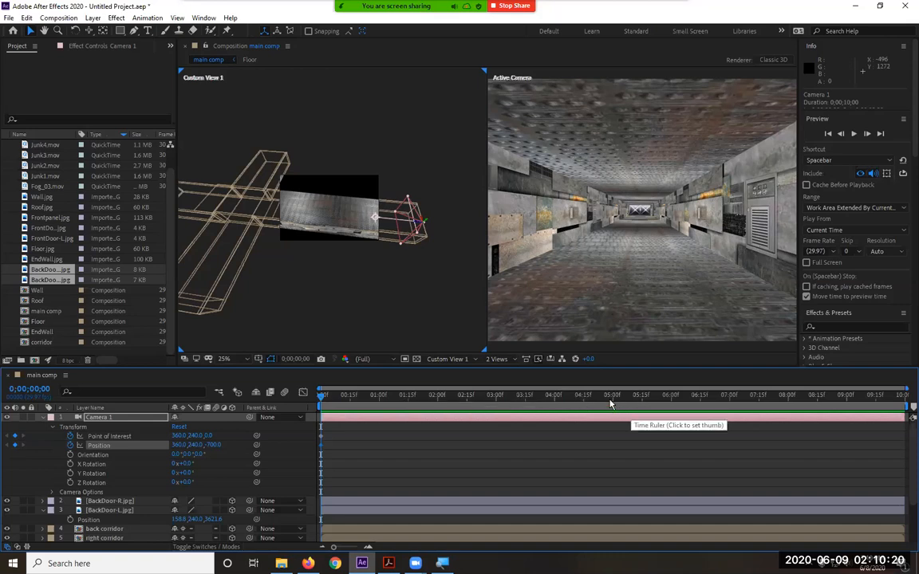
- At 0;00;05;00, set Camera 1's Point of Interest Z to 2100
left_click(612, 399)
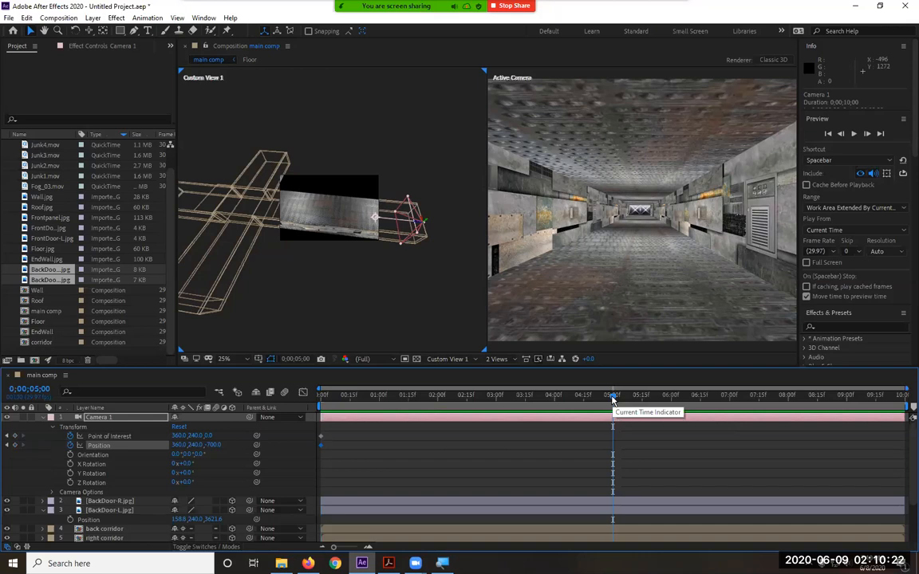
left_click(208, 436)
type("2")
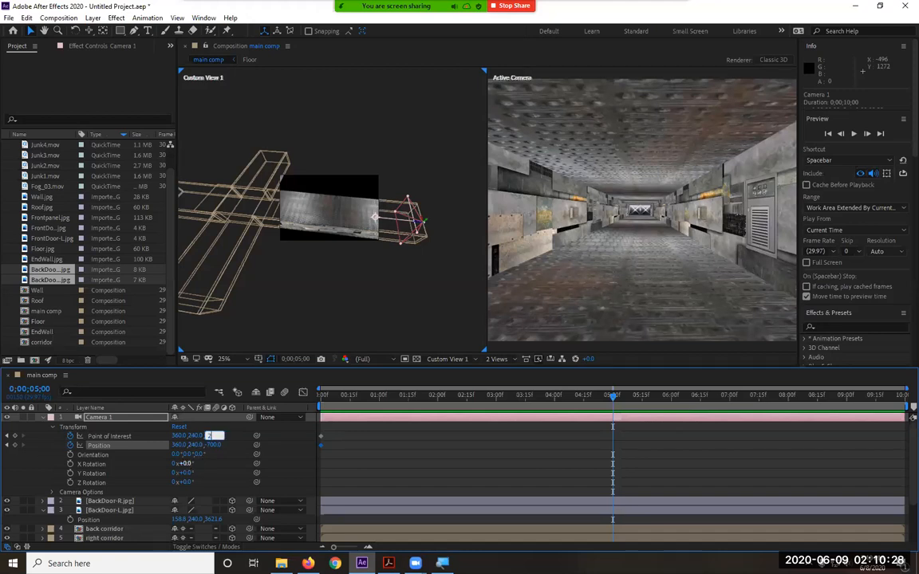
type("100")
key("Return")
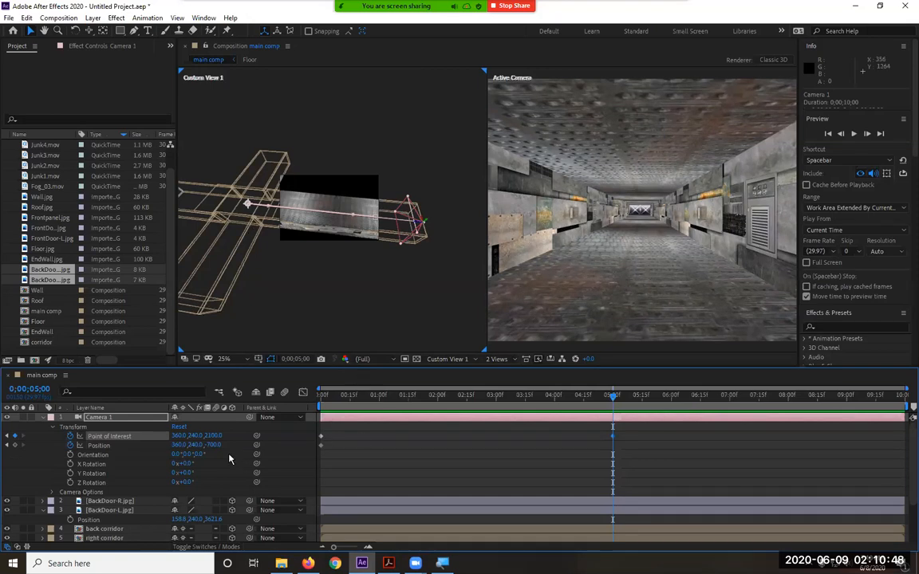
- Delete the camera's Point of Interest keyframe at 0;00;05;00
left_click(620, 436)
left_click(614, 436)
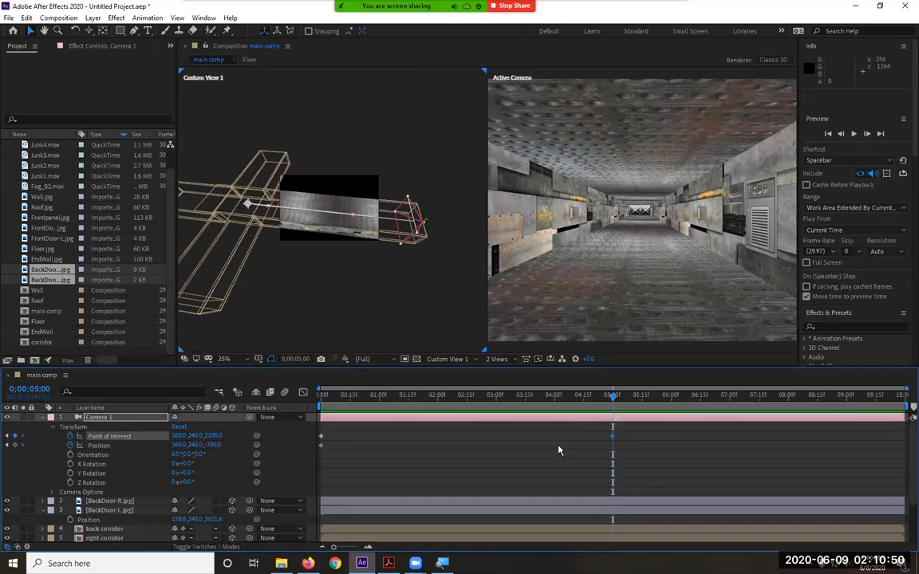
key("Delete")
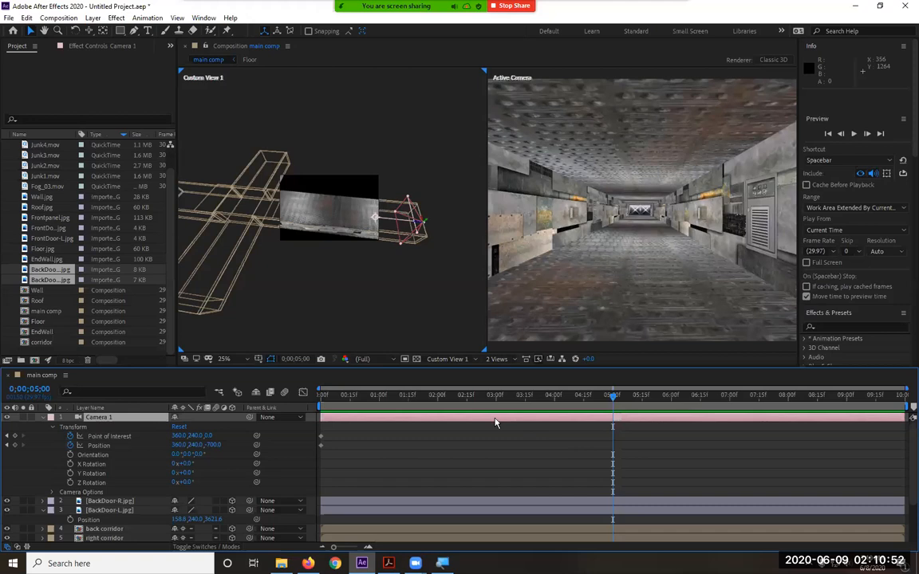
left_click(124, 455)
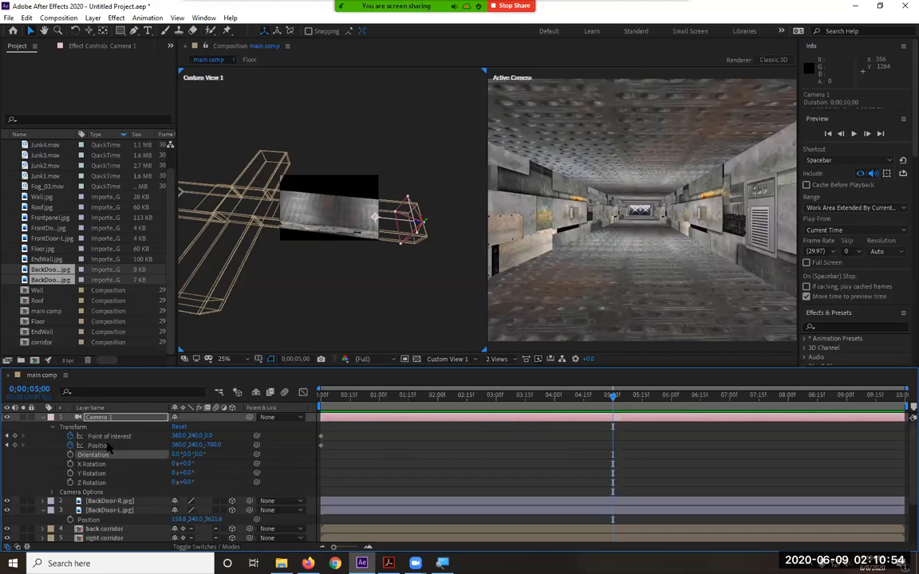
left_click(99, 445)
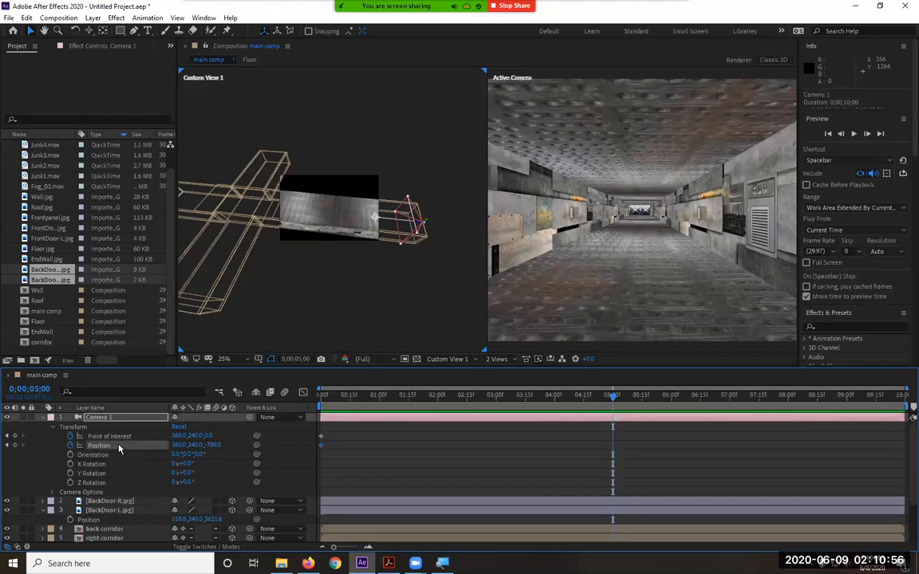
left_click_drag(209, 446, 323, 446)
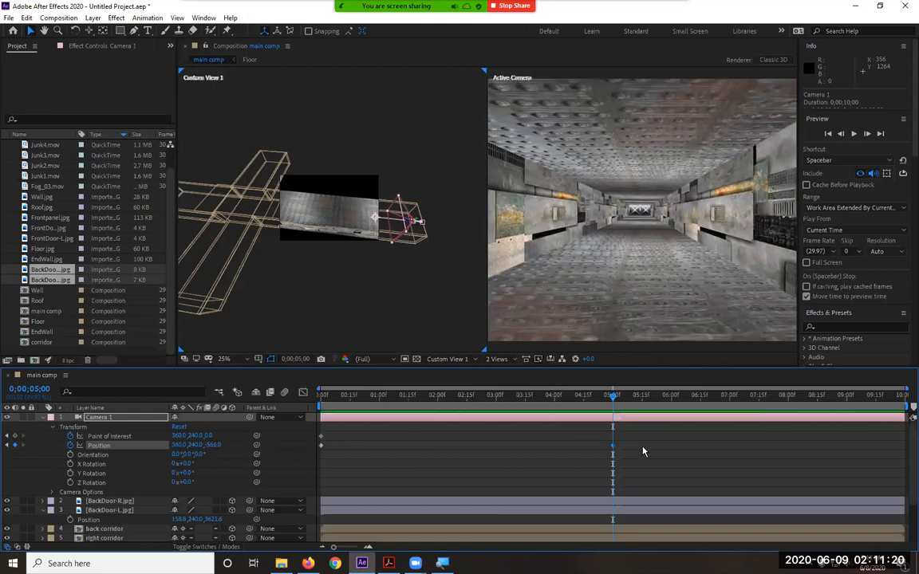
left_click_drag(643, 442, 591, 453)
key("Delete")
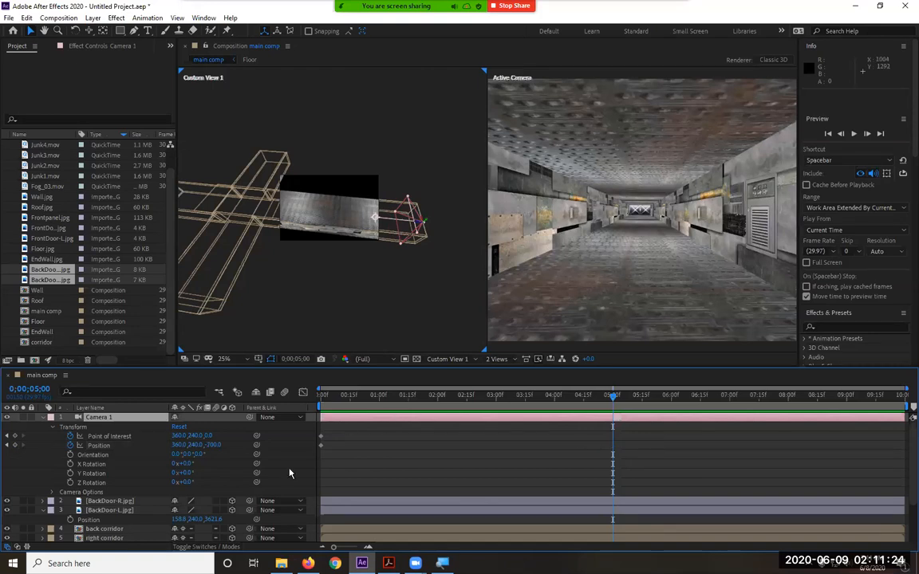
- At 0;00;05;00, keyframe Camera 1's Point of Interest with a Z value of 2100
left_click(215, 436)
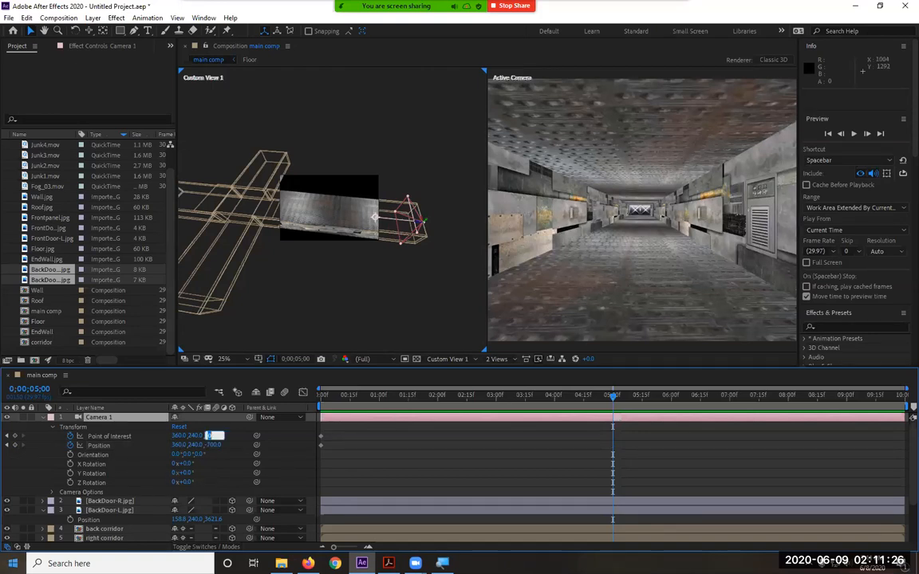
type("2100")
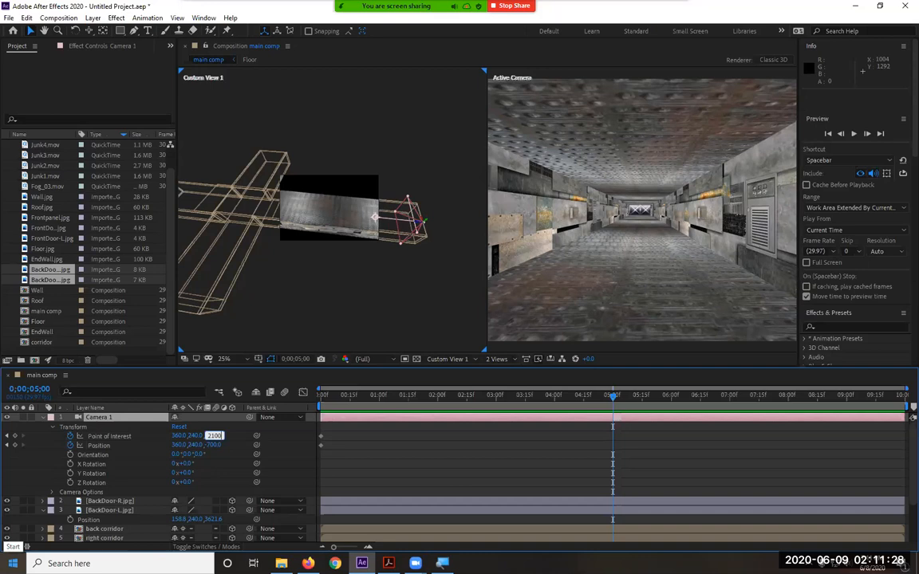
key("Return")
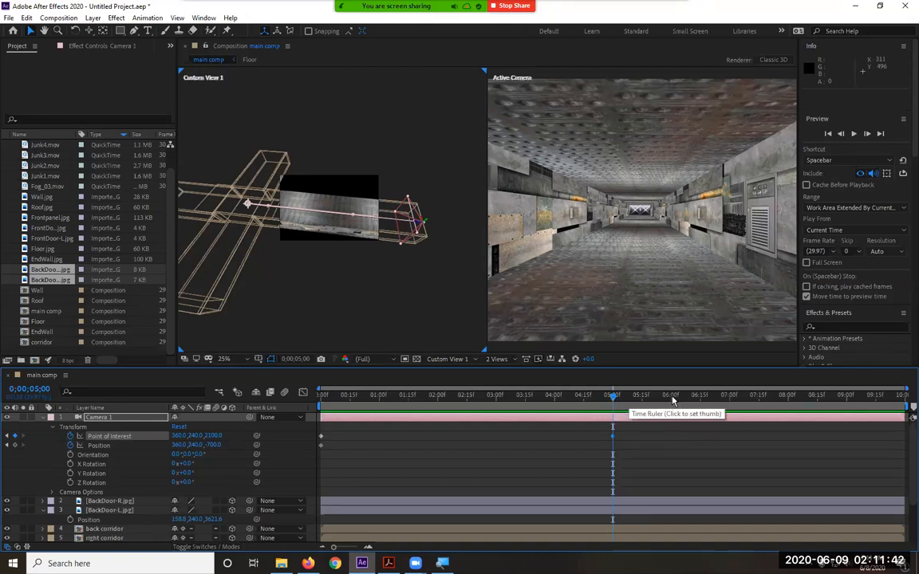
- At 0;00;05;16, set Camera 1's Position Z to 1530
left_click(644, 398)
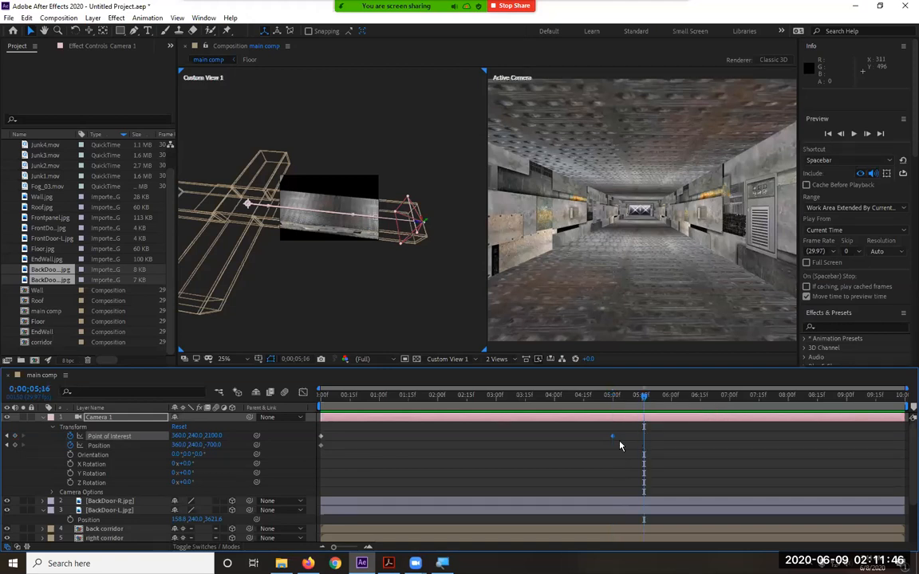
left_click(214, 445)
type("1500")
key("Return")
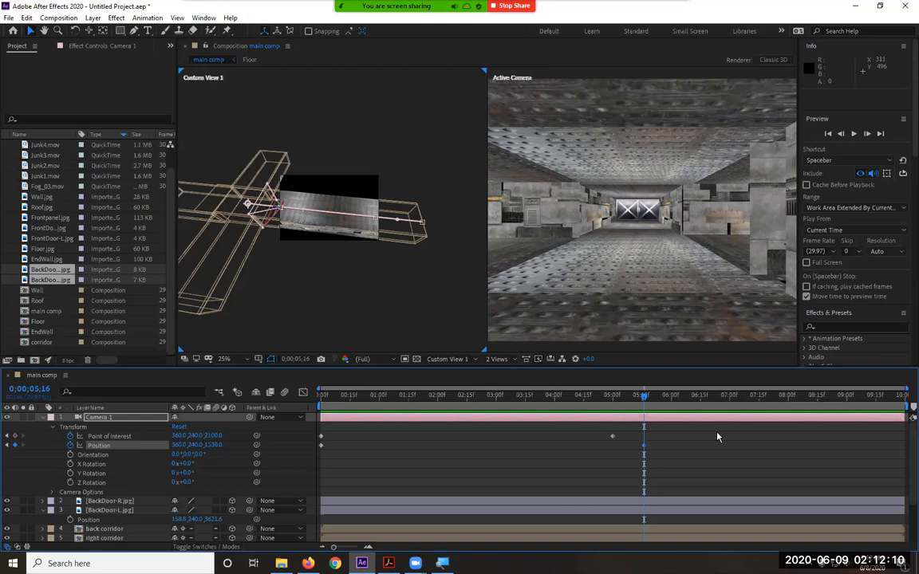
- At 0;00;08;00, set Camera 1's Point of Interest X to -1600 and Z to 1200
left_click(788, 398)
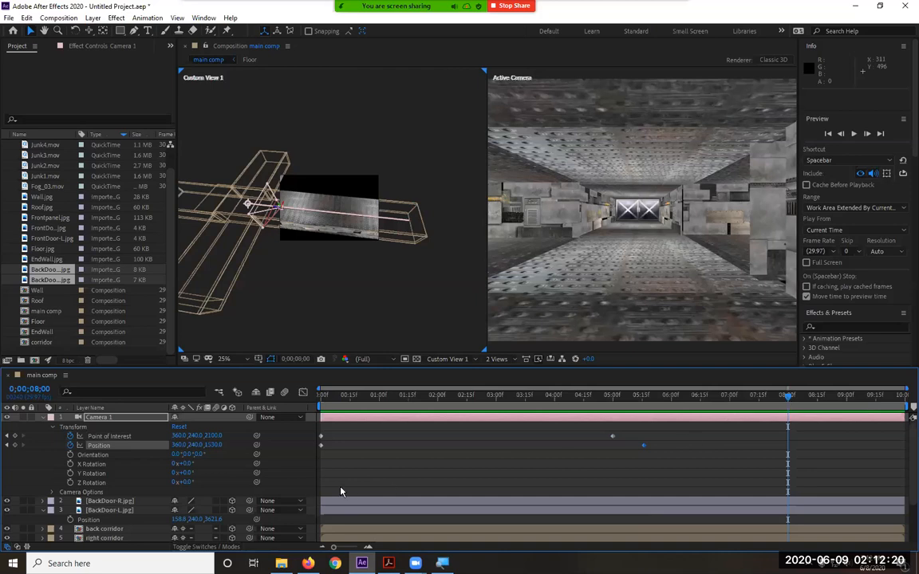
left_click(116, 436)
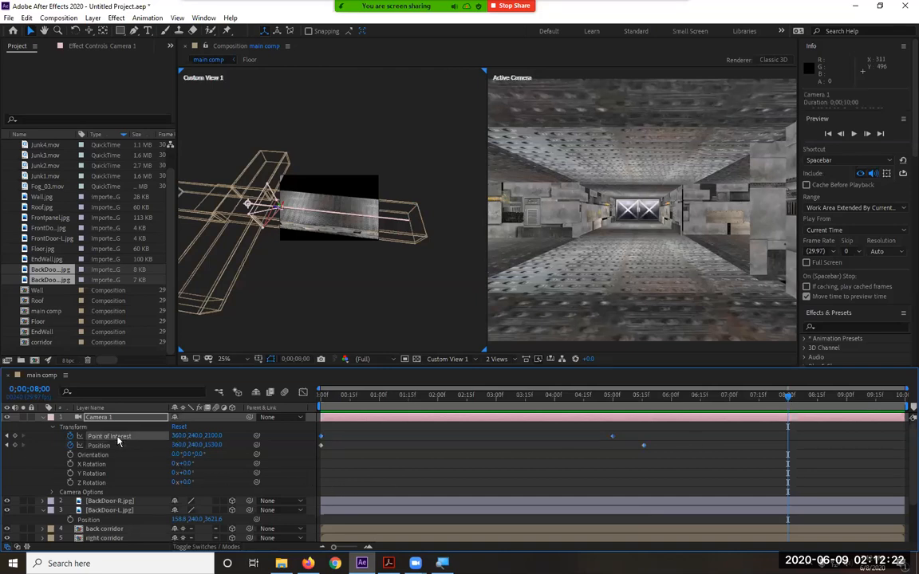
left_click(176, 437)
type("-1600")
left_click(220, 437)
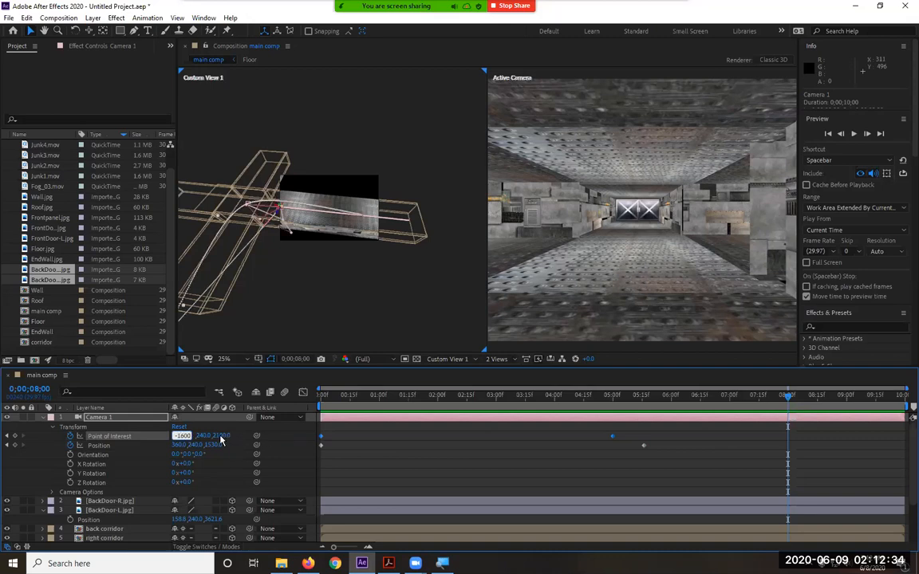
left_click(220, 437)
type("1200")
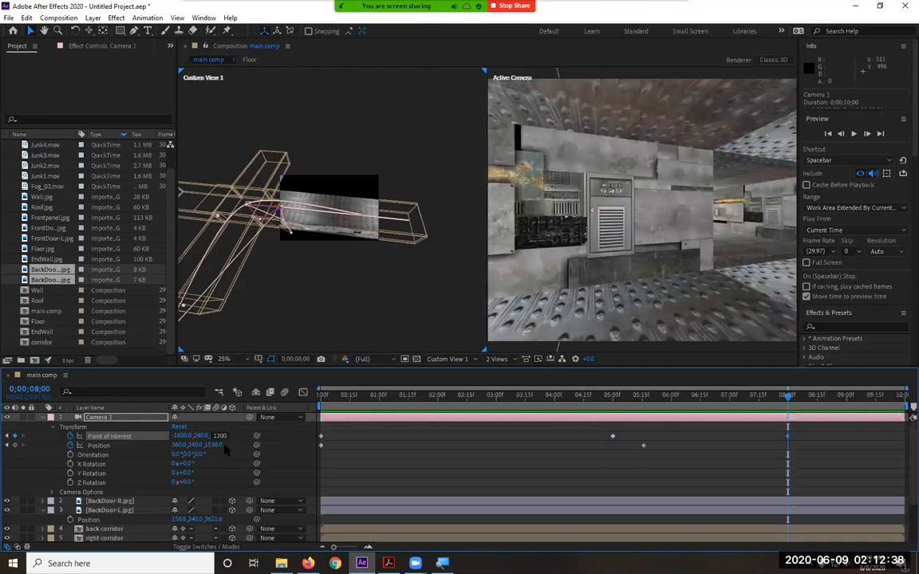
key("Return")
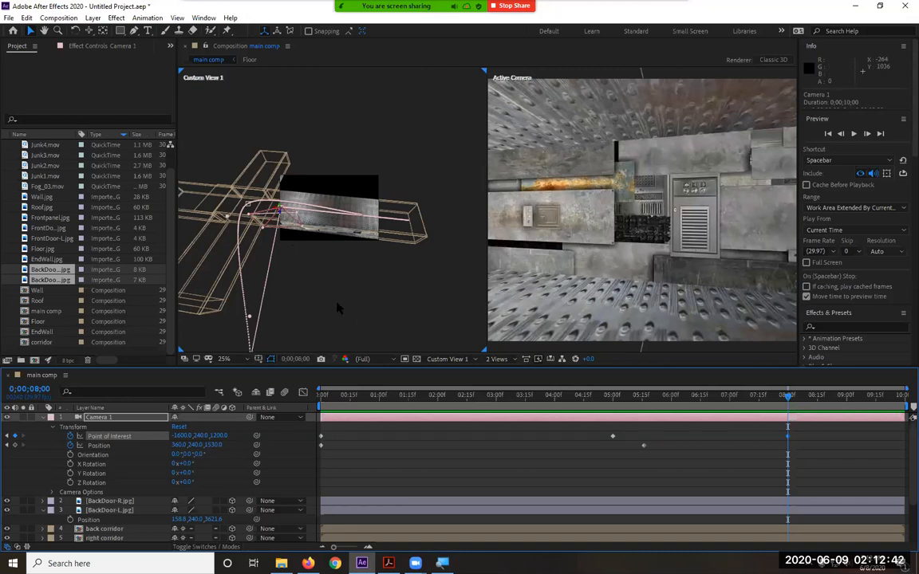
- Reposition the camera's point of interest in Custom View 1 to the near side corridor's far end, at about -1370, 22, 2063
key("comma")
left_click(219, 436)
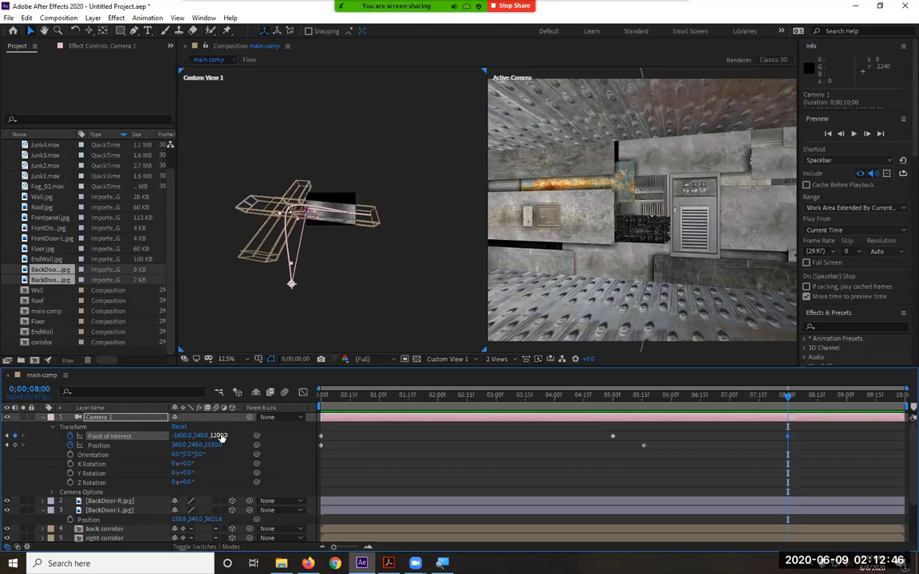
key("Return")
left_click_drag(291, 285, 245, 268)
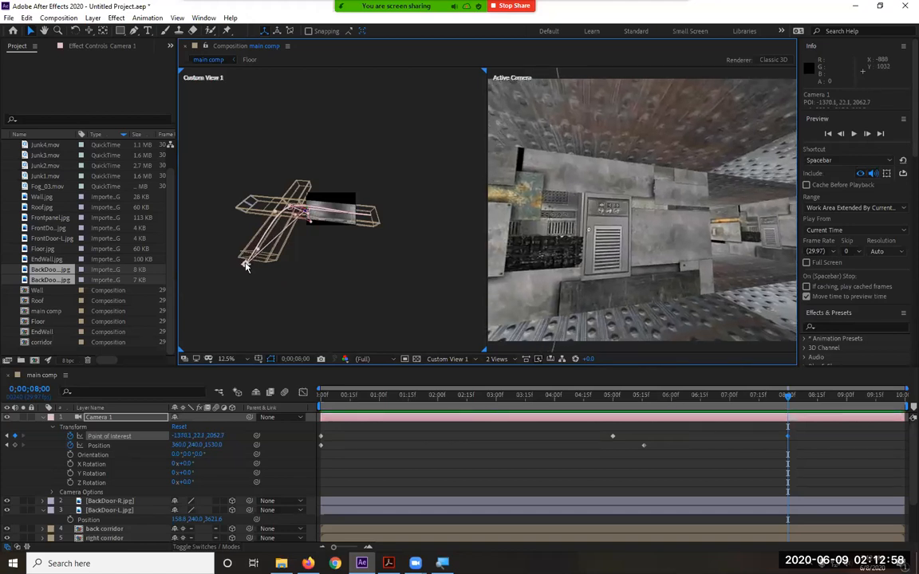
- Set the Y value of the camera's Point of Interest to 240 at 0;00;08;29
left_click(818, 400)
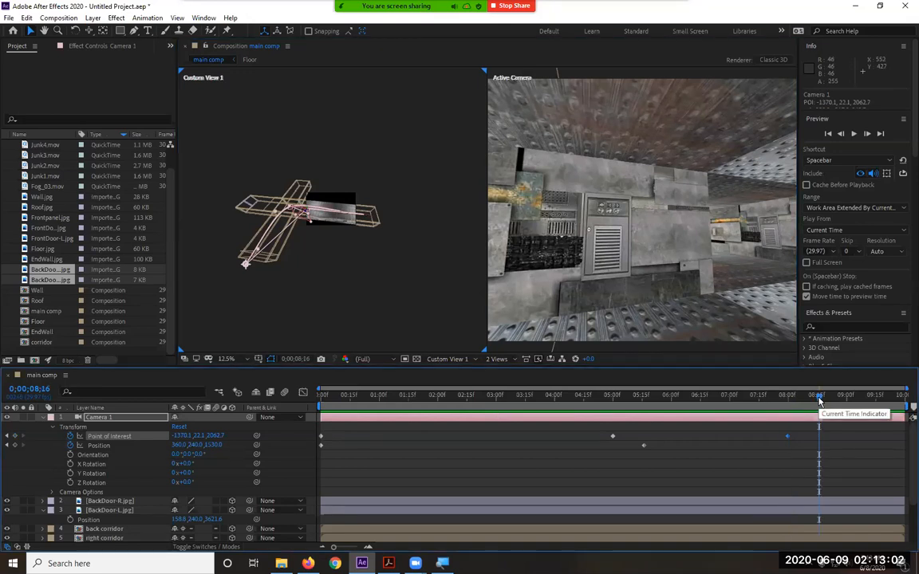
left_click_drag(818, 400, 844, 403)
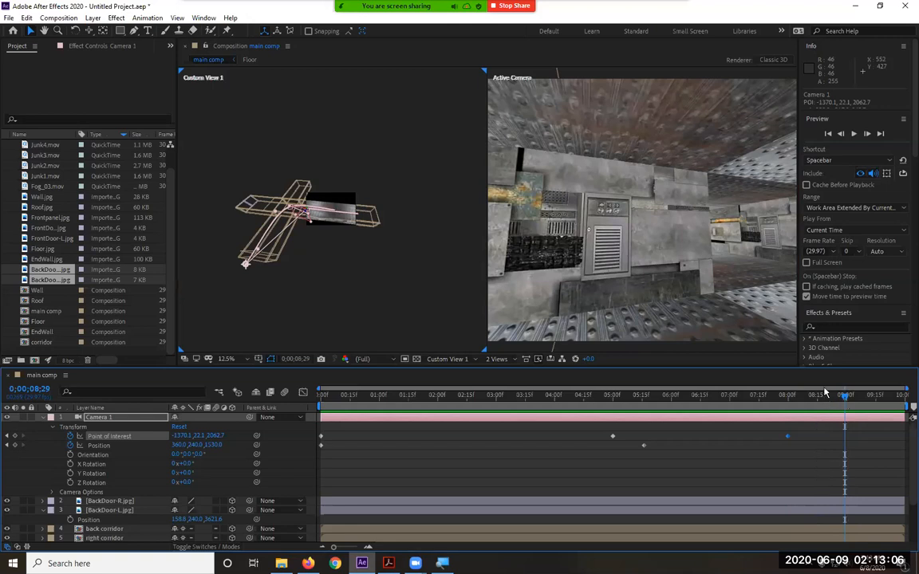
left_click(197, 437)
type("240")
key("Return")
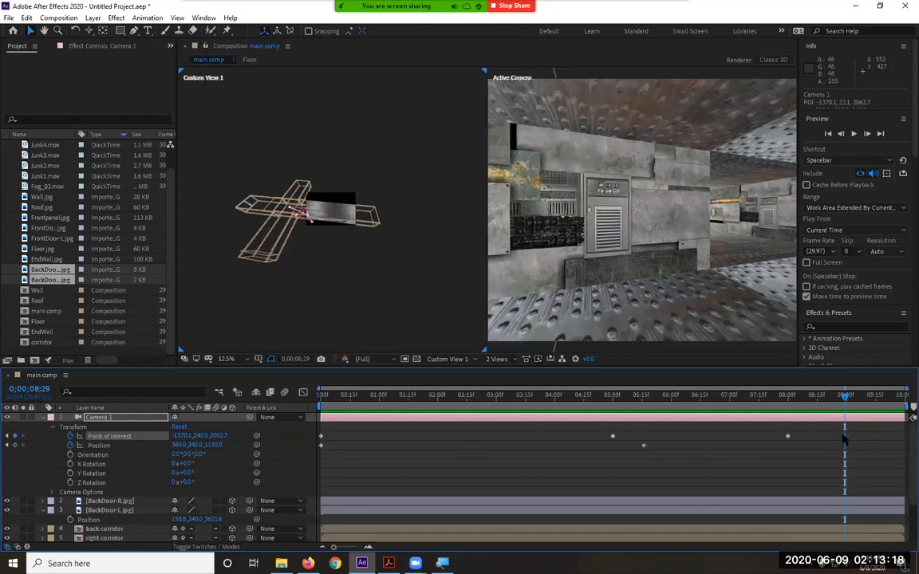
- Set the Y value of the camera's Point of Interest to 240 on its 0;00;08;00 keyframe
left_click_drag(800, 396, 788, 400)
left_click(205, 436)
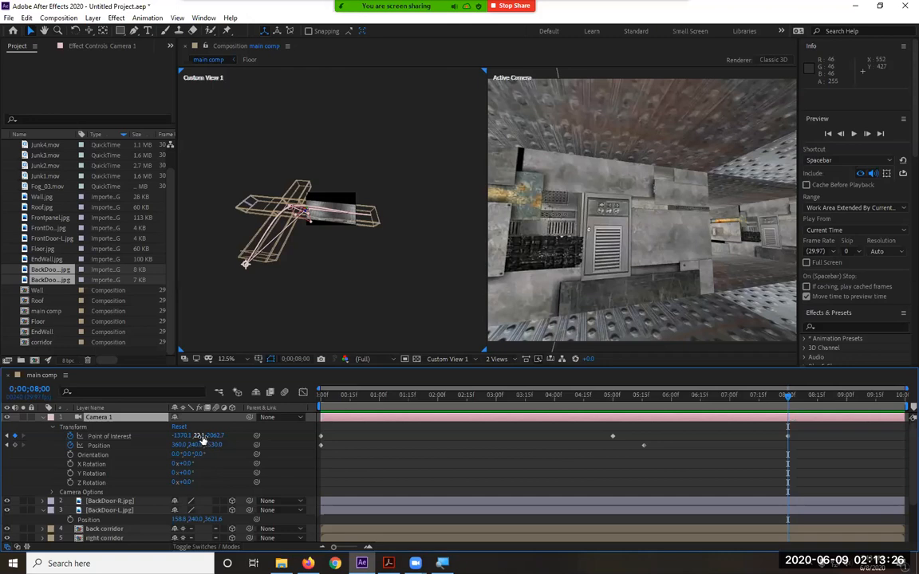
type("240")
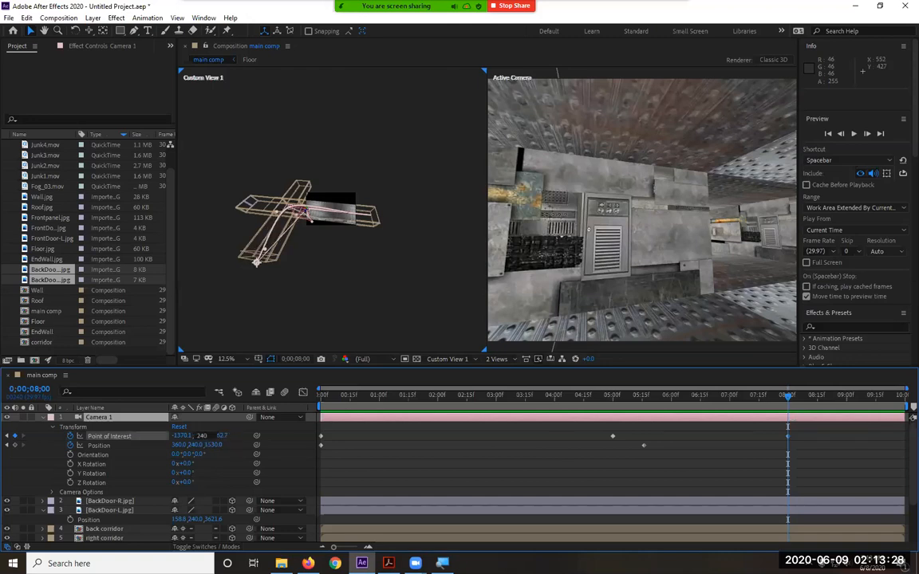
key("Return")
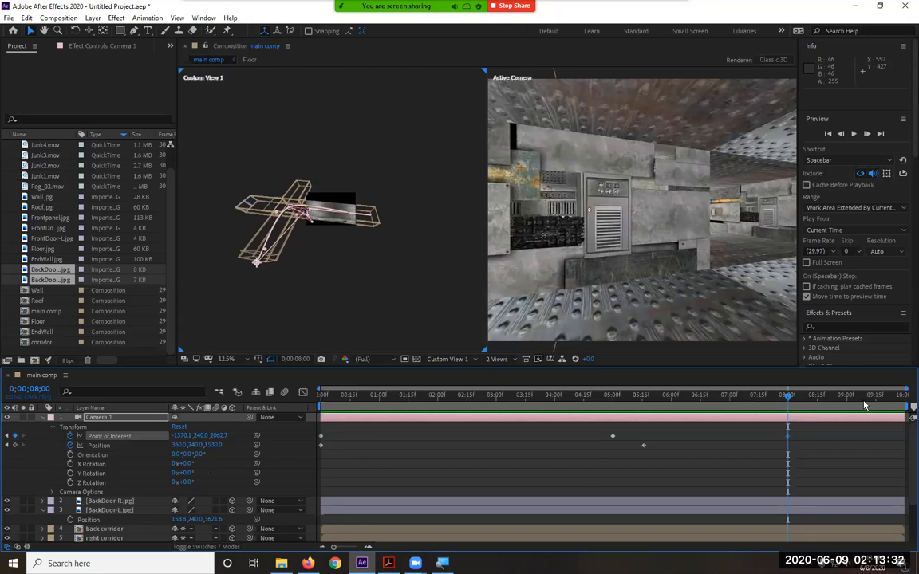
- Keyframe Camera 1's Position at 0;00;09;01 with X at -960 and Z at 2110
left_click_drag(788, 395, 848, 396)
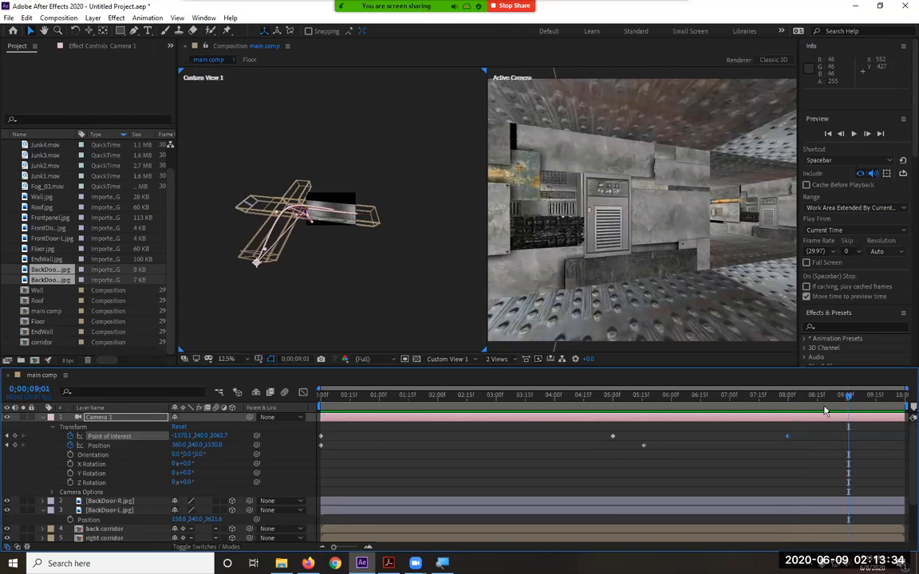
left_click(212, 446)
type("1530")
key("Tab")
type("-96")
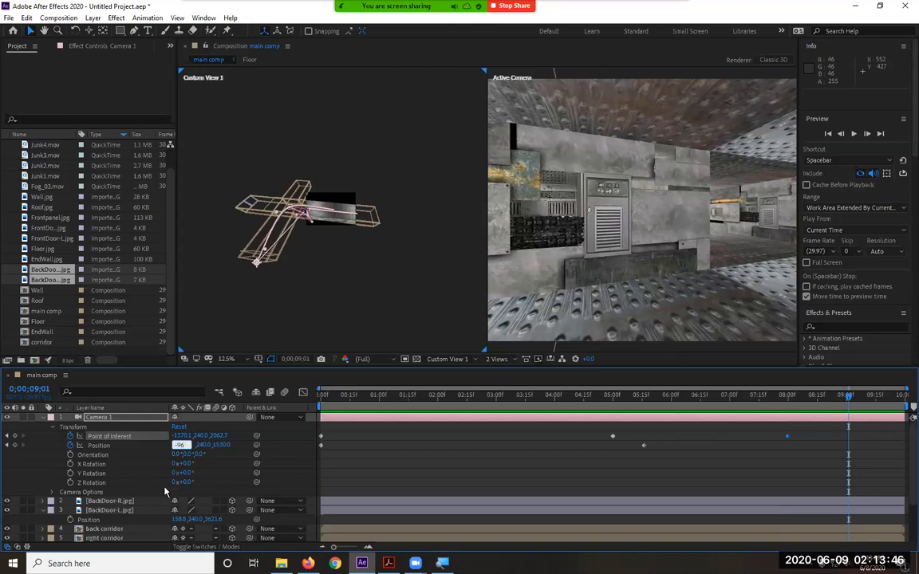
key("Return")
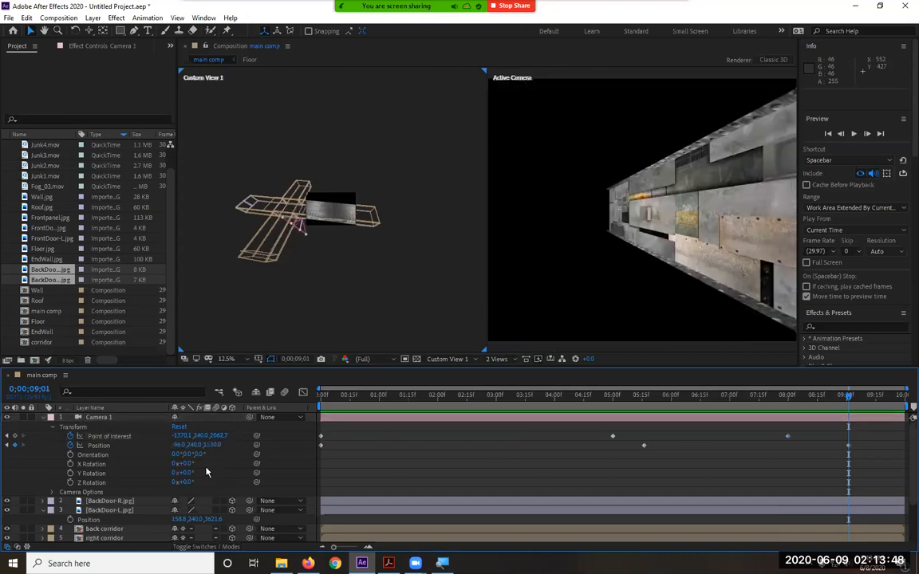
left_click(212, 445)
type("2110")
key("Return")
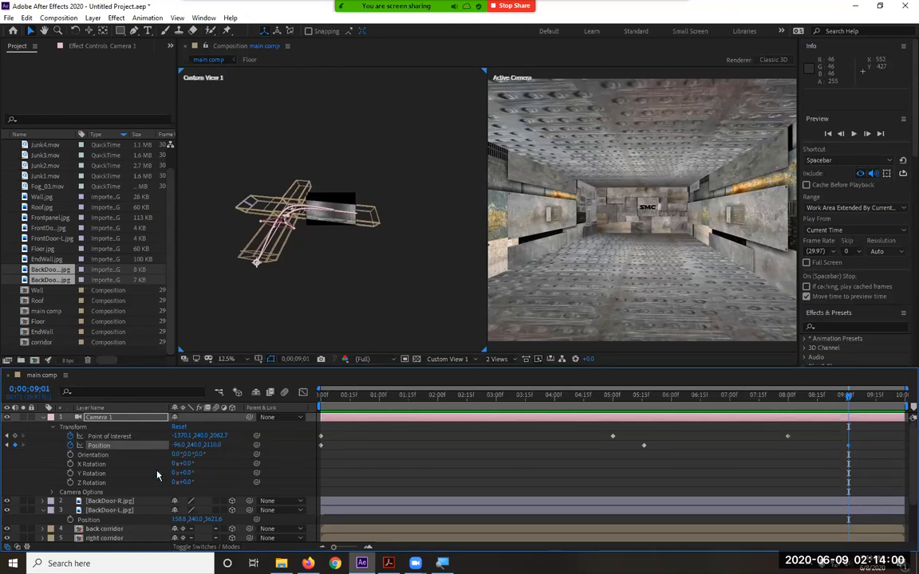
left_click(181, 445)
type("-960")
key("Return")
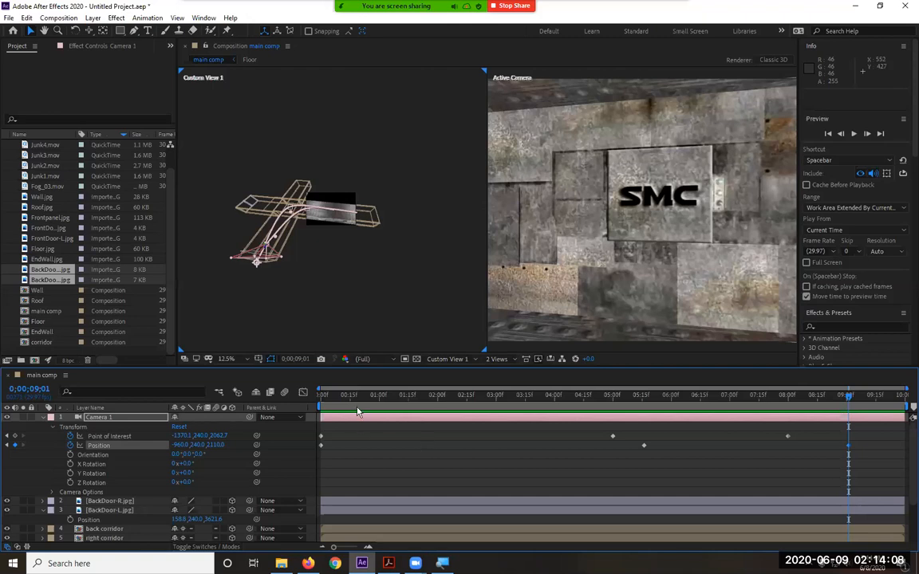
- Preview the camera animation from the first frame and display the Point of Interest motion path
left_click(343, 395)
key("Home")
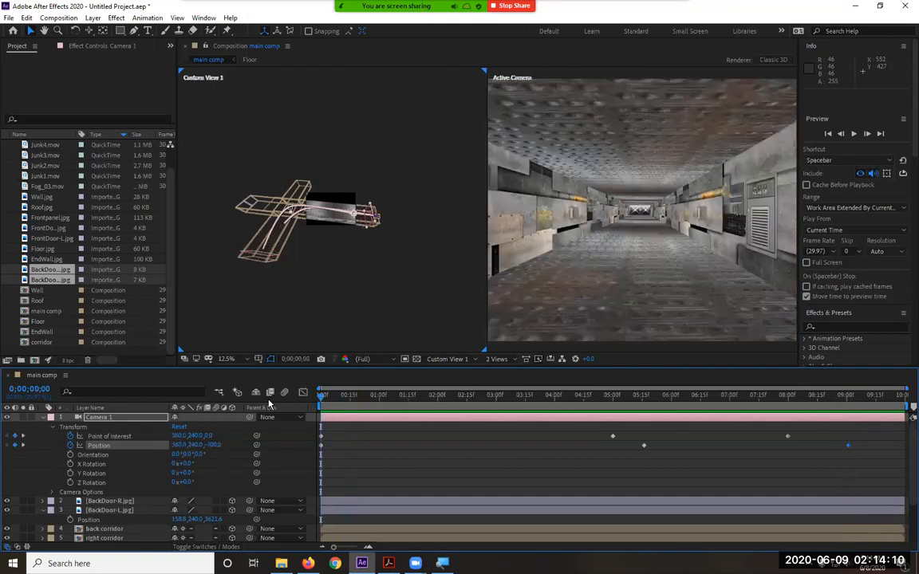
key("space")
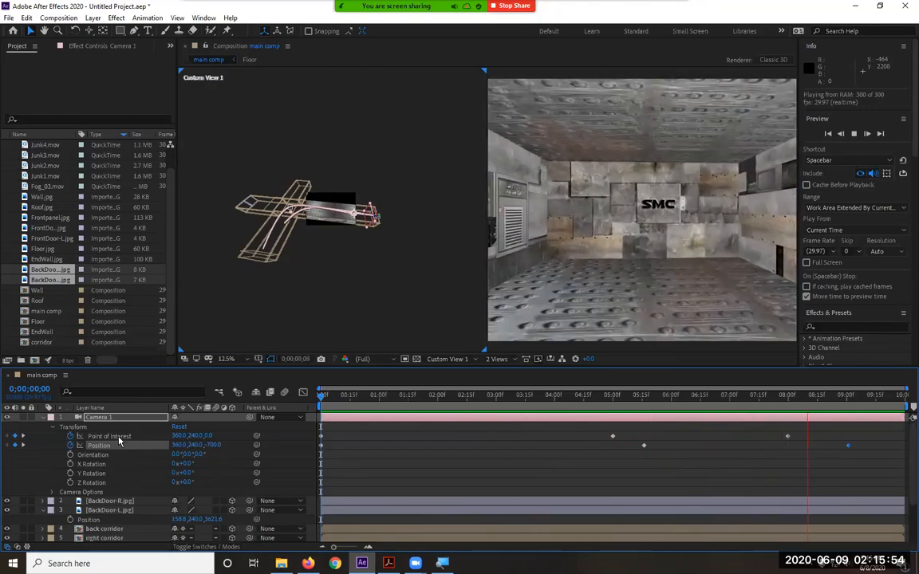
left_click(119, 438)
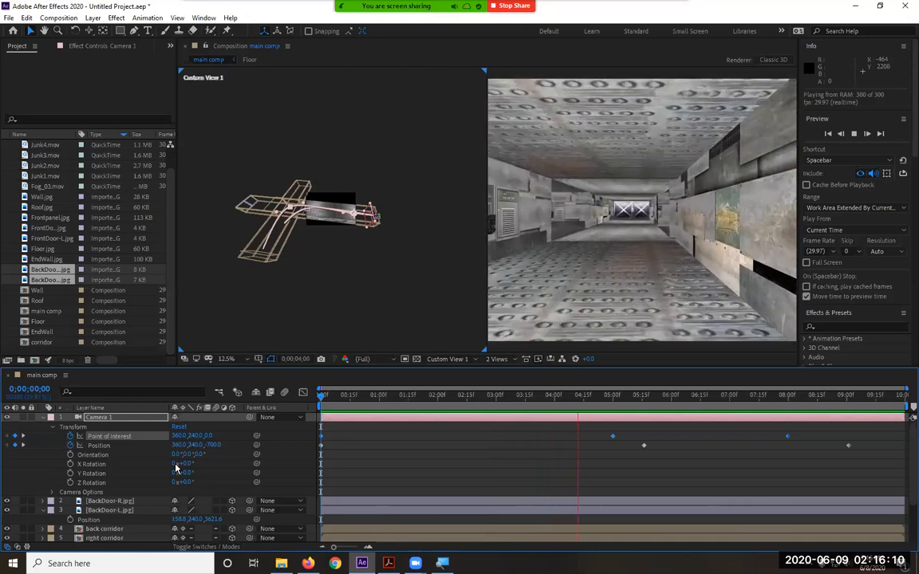
key("space")
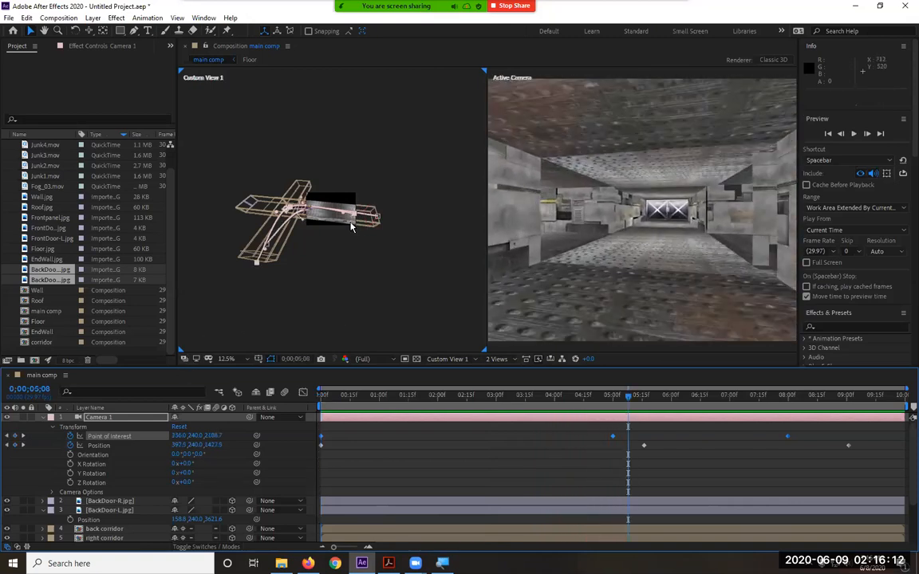
- Compress the camera's later Point of Interest and Position keyframes so the last Position keyframe falls at about 8.6 seconds
scroll(244, 206, "up", 4)
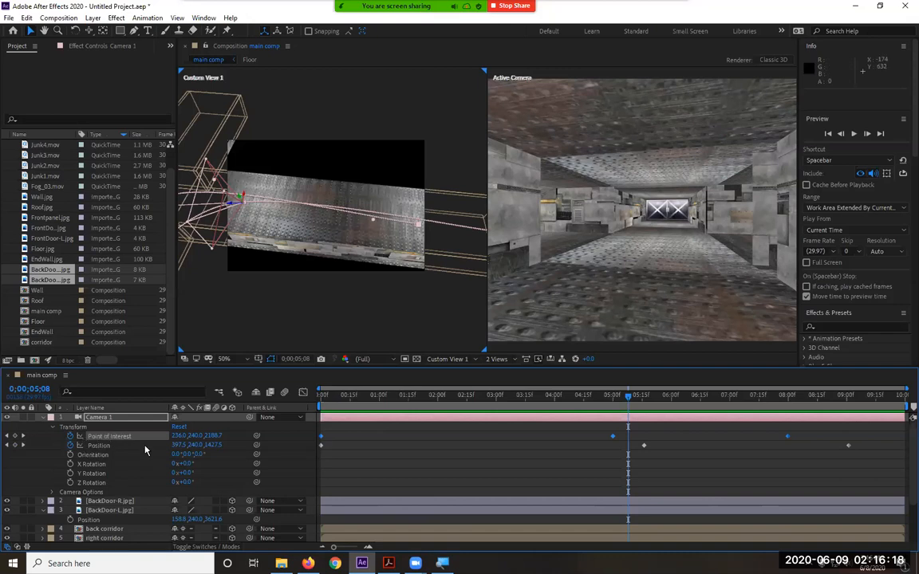
left_click(113, 446)
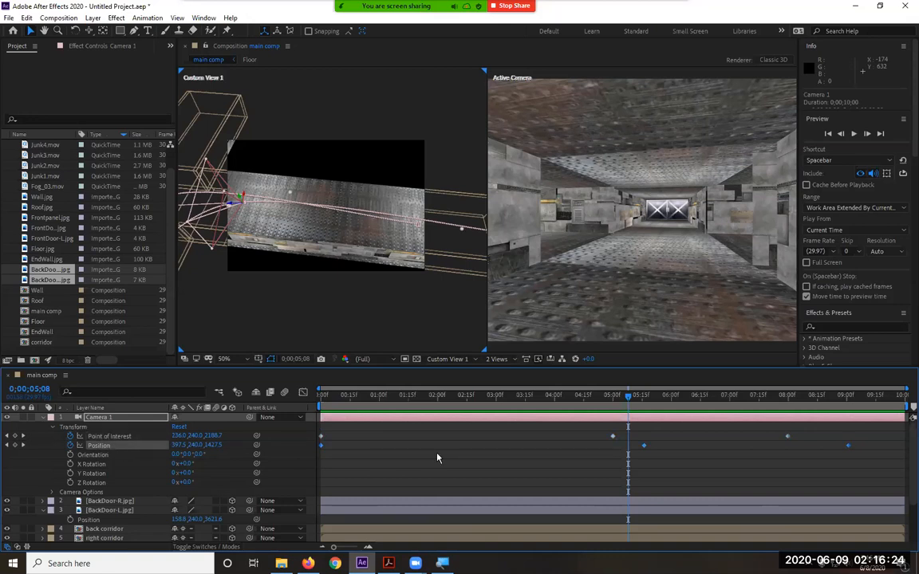
left_click_drag(884, 435, 581, 463)
left_click_drag(848, 447, 821, 449)
- Preview the retimed camera move from the first frame into the corridor turn
key("Home")
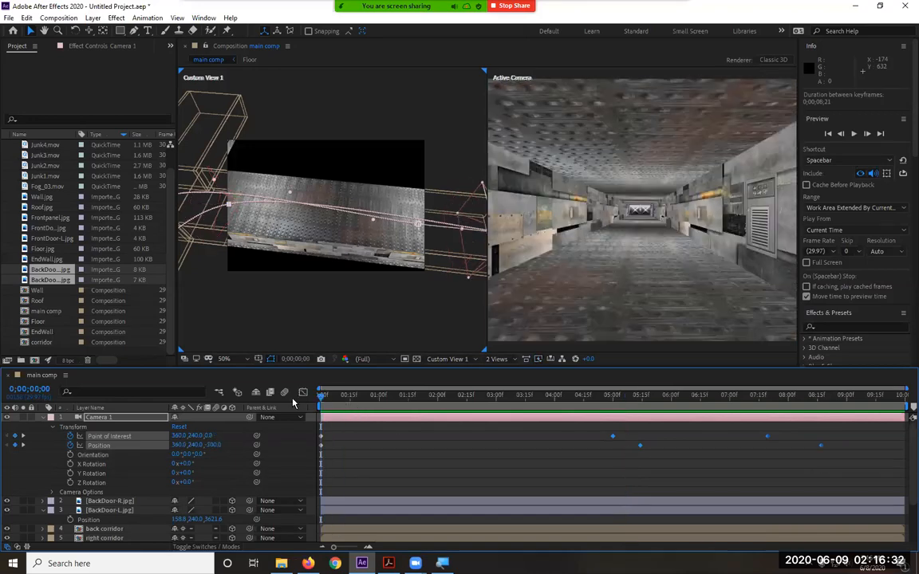
key("space")
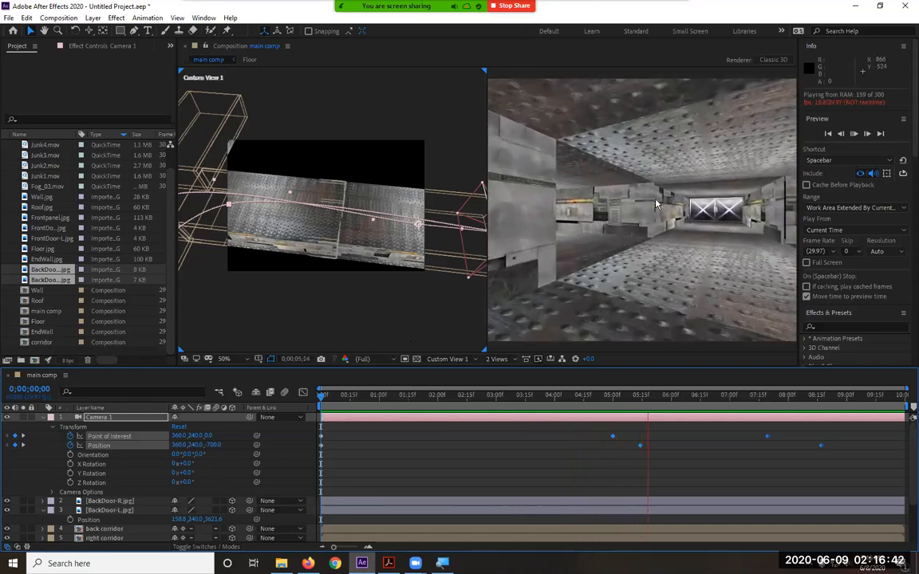
key("space")
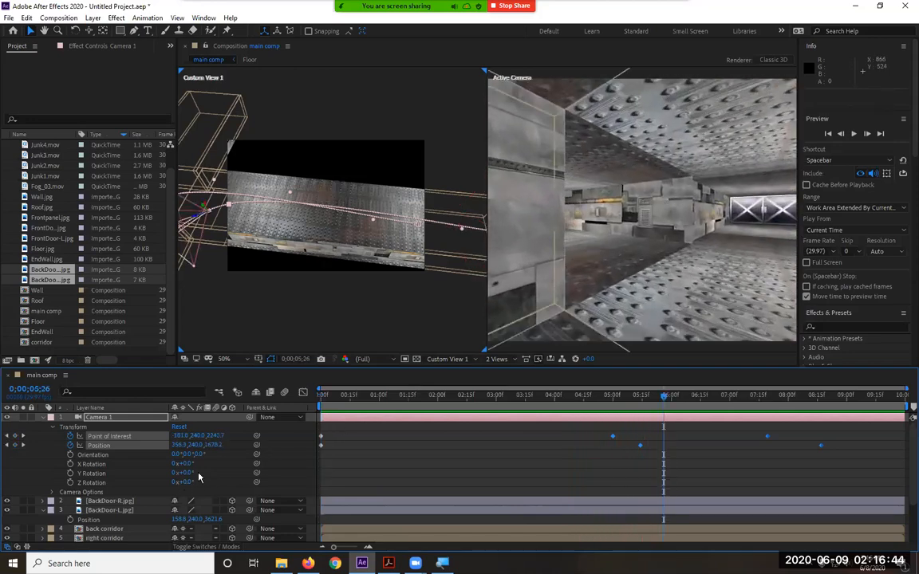
- Try changing Camera 1's Y Rotation and X Rotation at 0;00;05;26, undoing each change
left_click_drag(183, 473, 207, 473)
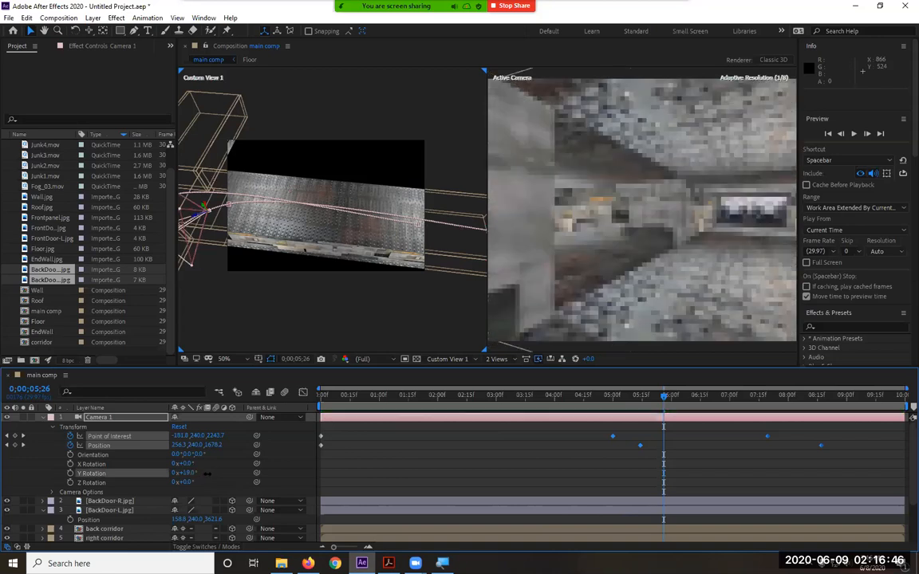
key("ctrl+z")
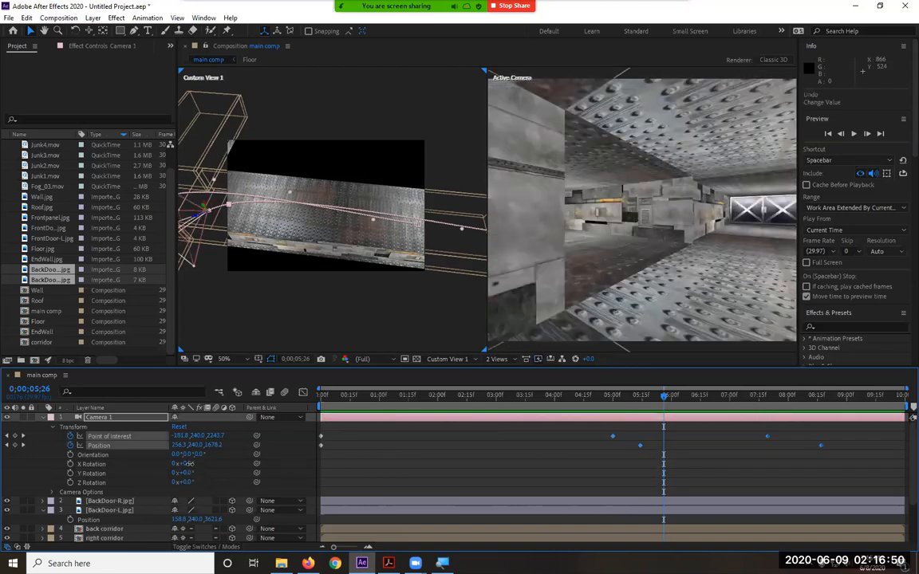
left_click_drag(189, 464, 211, 471)
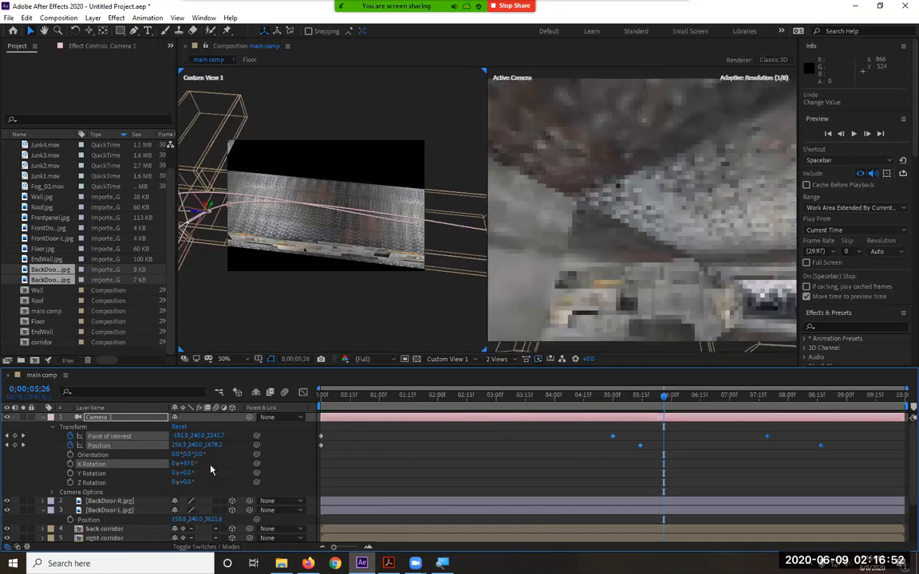
key("ctrl+z")
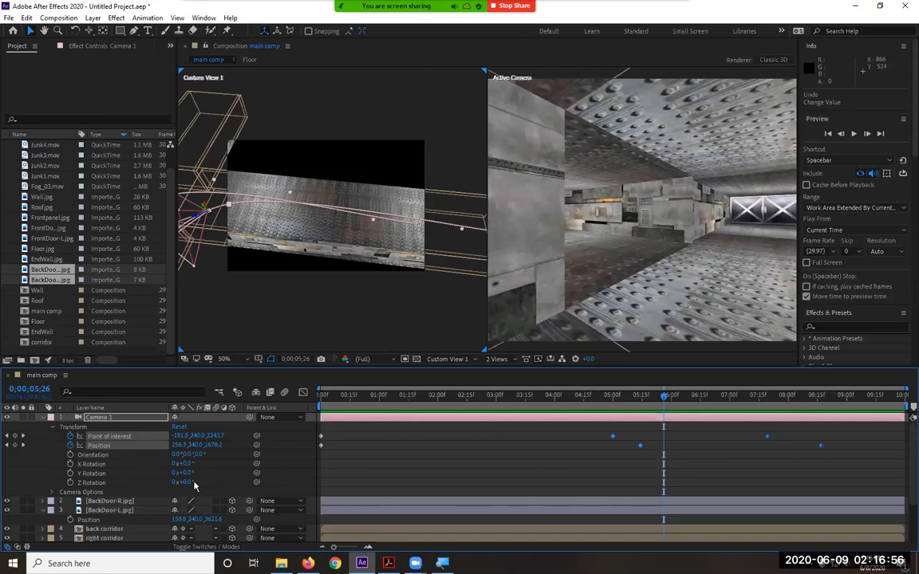
- Review the properties under Camera 1's Camera Options and collapse the group again
left_click(54, 493)
scroll(52, 497, "down", 3)
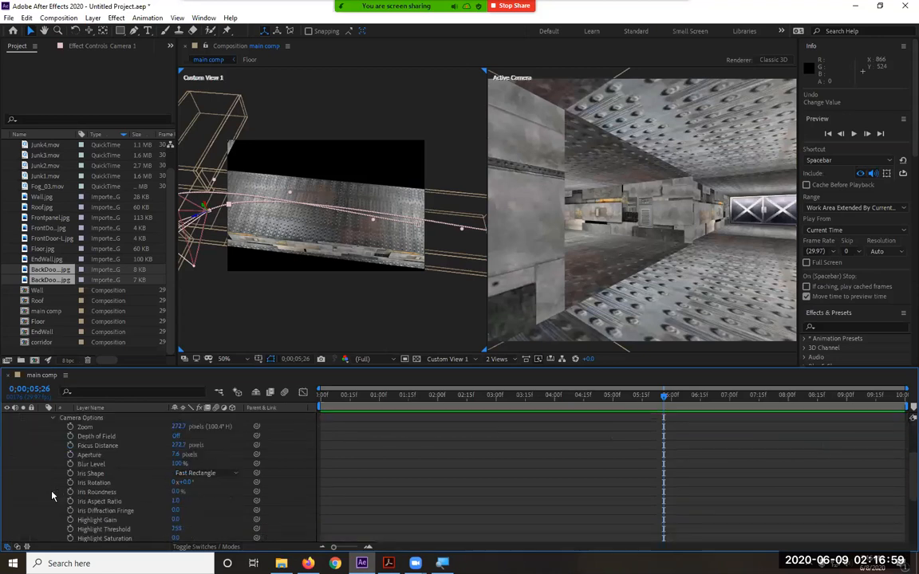
left_click(53, 419)
scroll(259, 441, "up", 3)
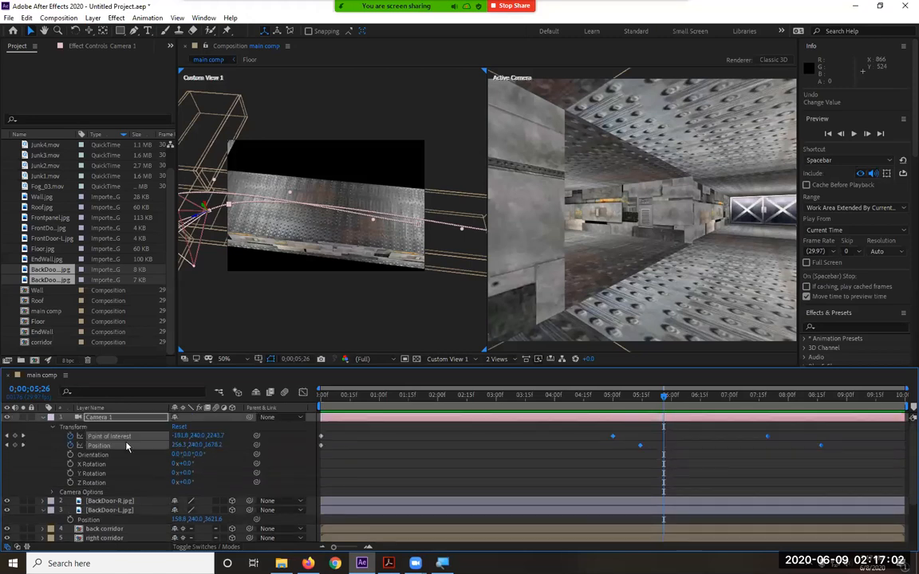
- Replay the camera move from the first frame, stopping at 0;00;05;19
left_click_drag(666, 397, 319, 397)
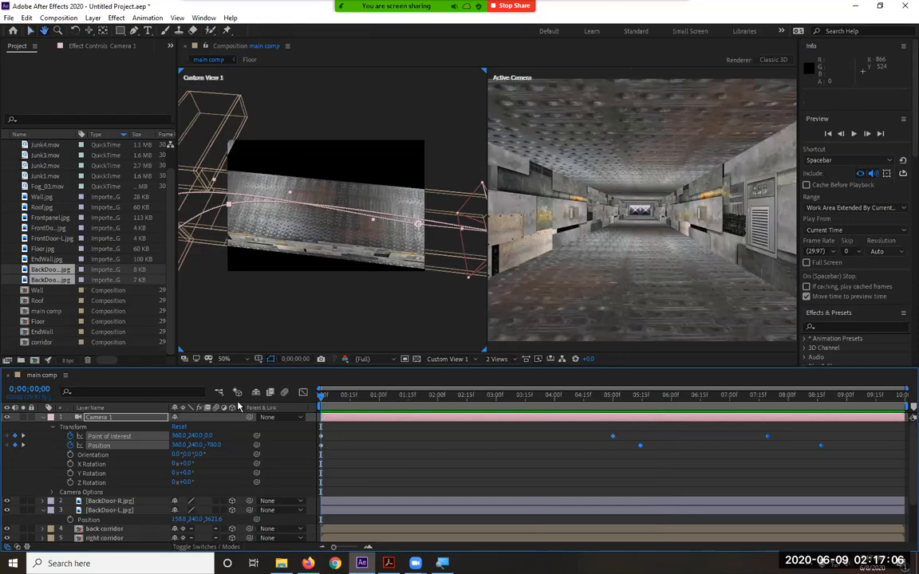
key("space")
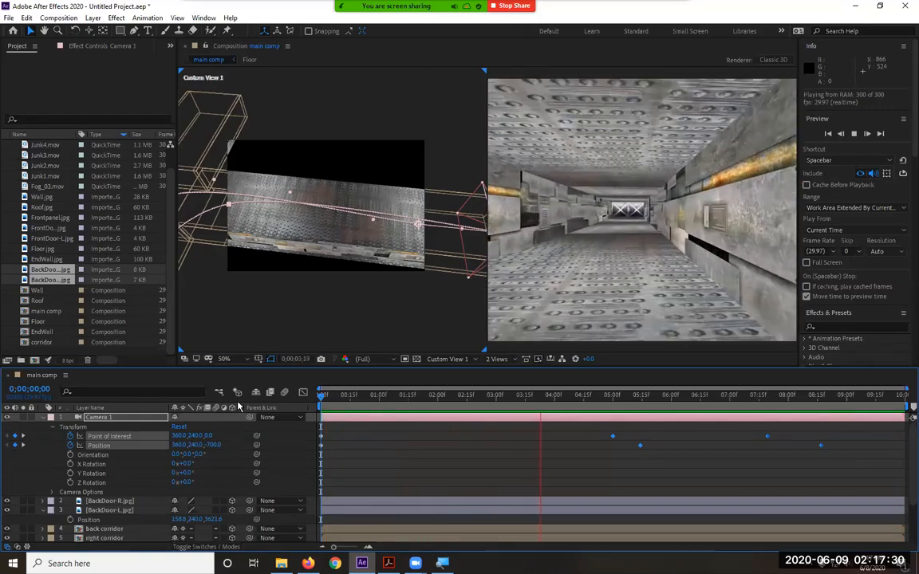
key("space")
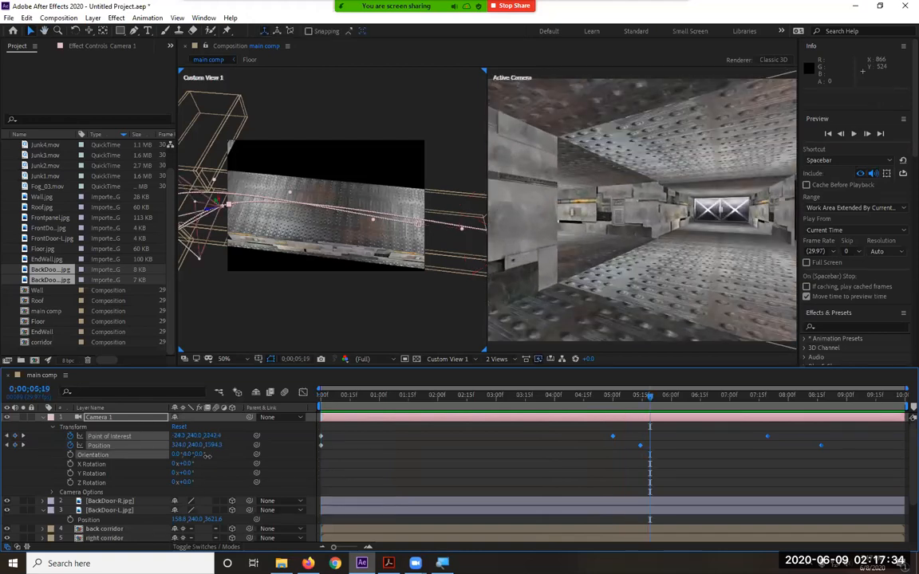
- Try turning Camera 1's Y Orientation to 229°, undo it, and replay the move from 0;00;05;19
left_click_drag(207, 455, 313, 455)
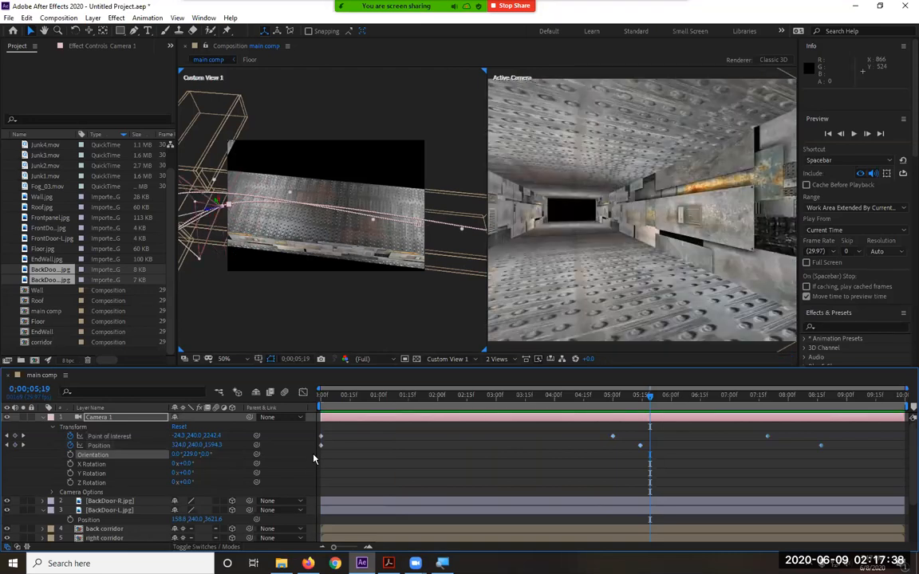
key("ctrl+z")
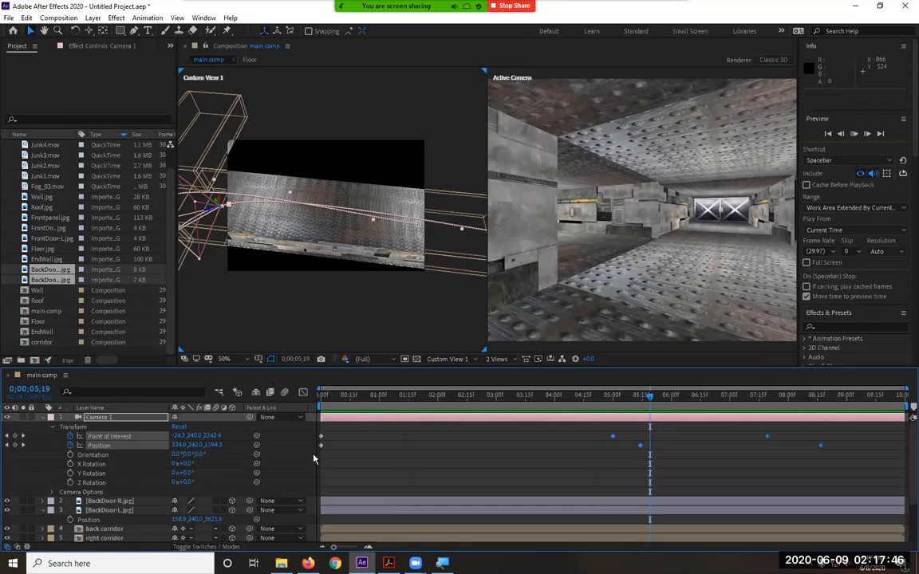
key("space")
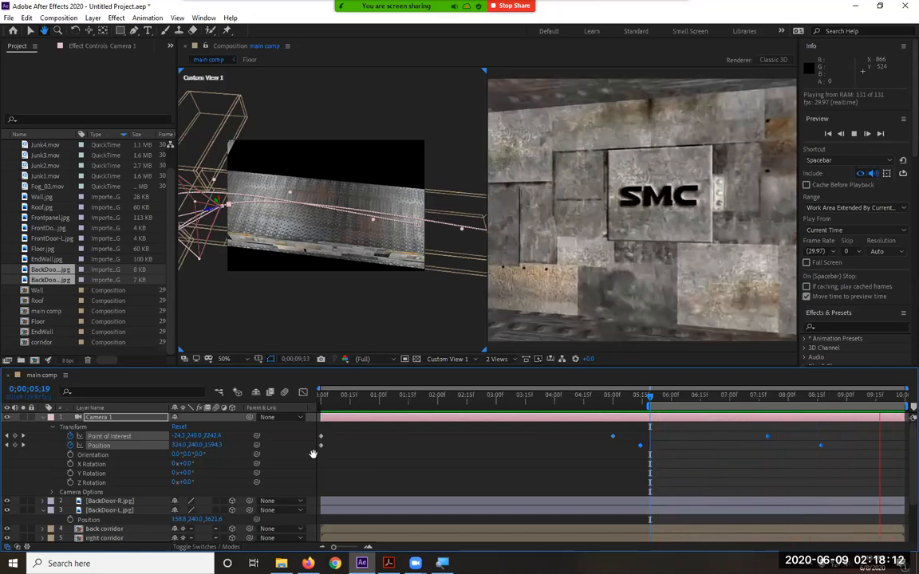
- Compare the 35mm and 15mm lens presets in Camera 1's settings at the first frame, applying 15mm
left_click_drag(366, 399, 275, 402)
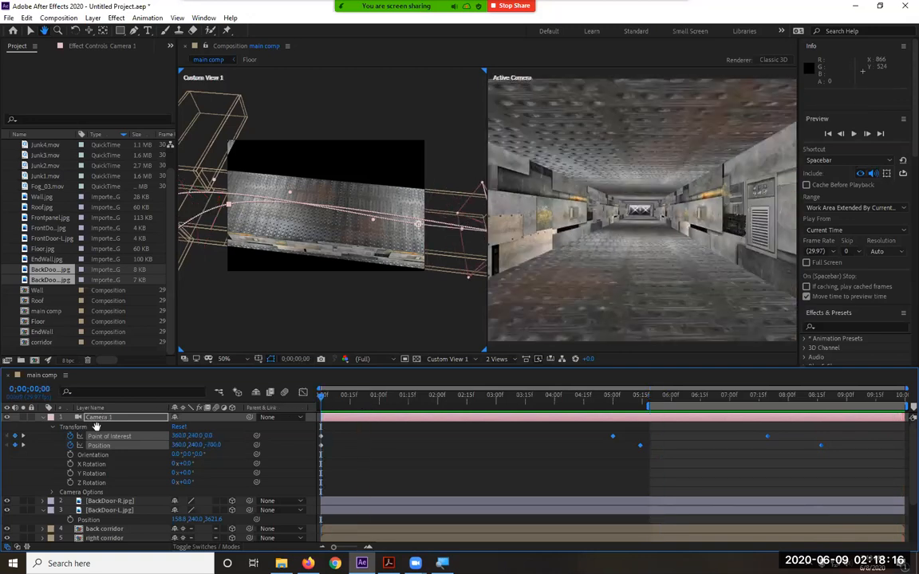
left_click(30, 30)
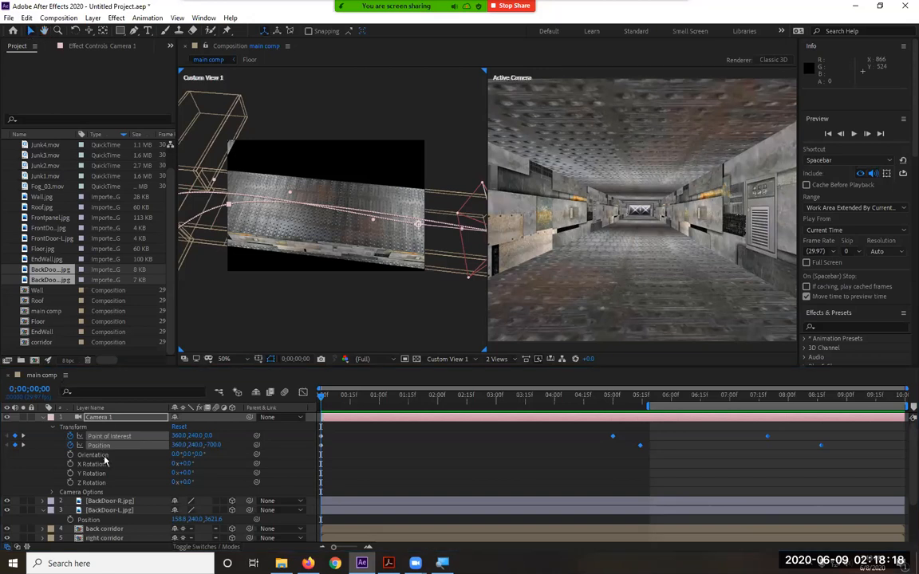
double_click(108, 418)
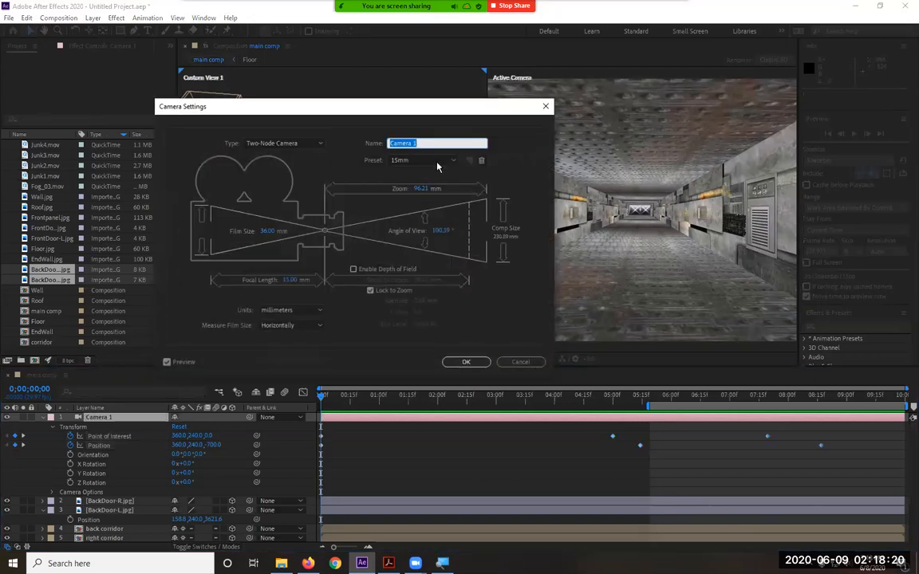
left_click(438, 163)
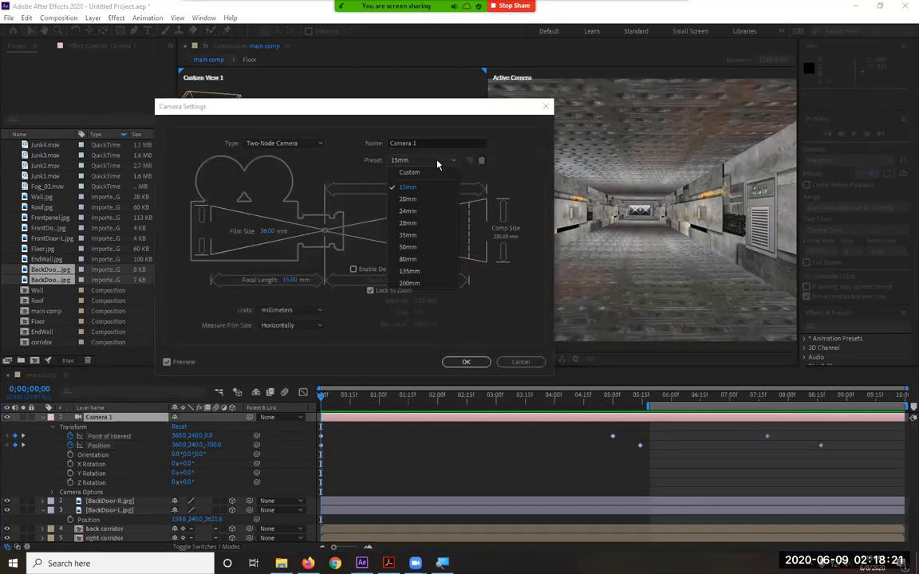
left_click(428, 235)
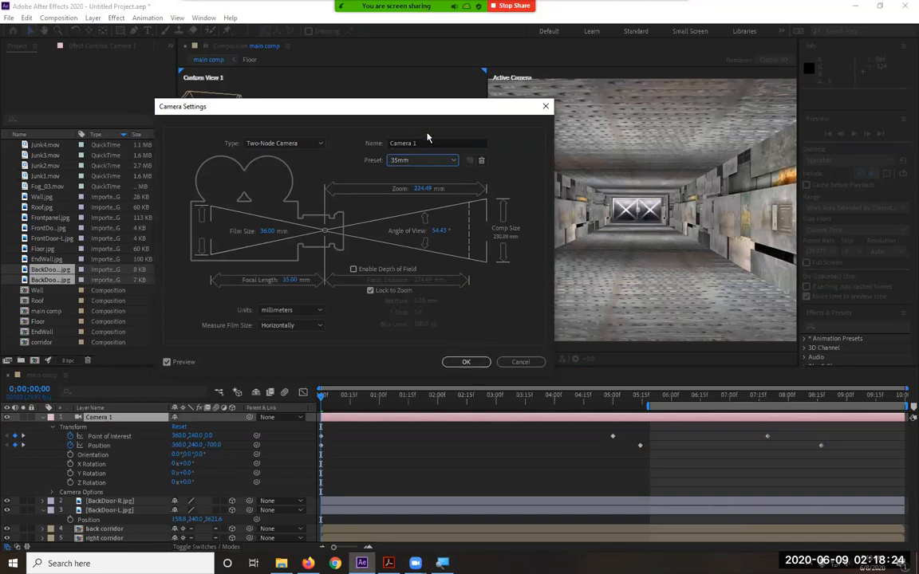
left_click_drag(336, 106, 243, 73)
left_click(311, 127)
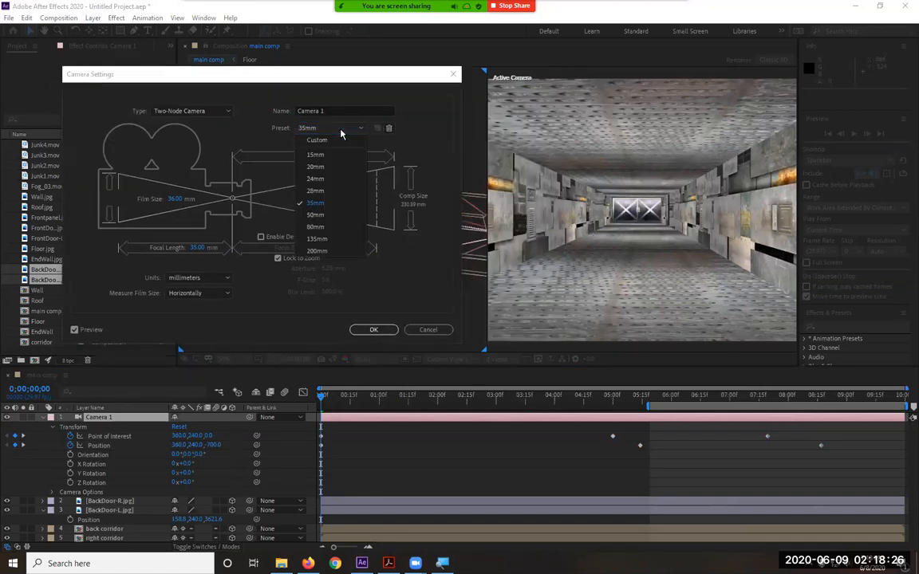
left_click(339, 155)
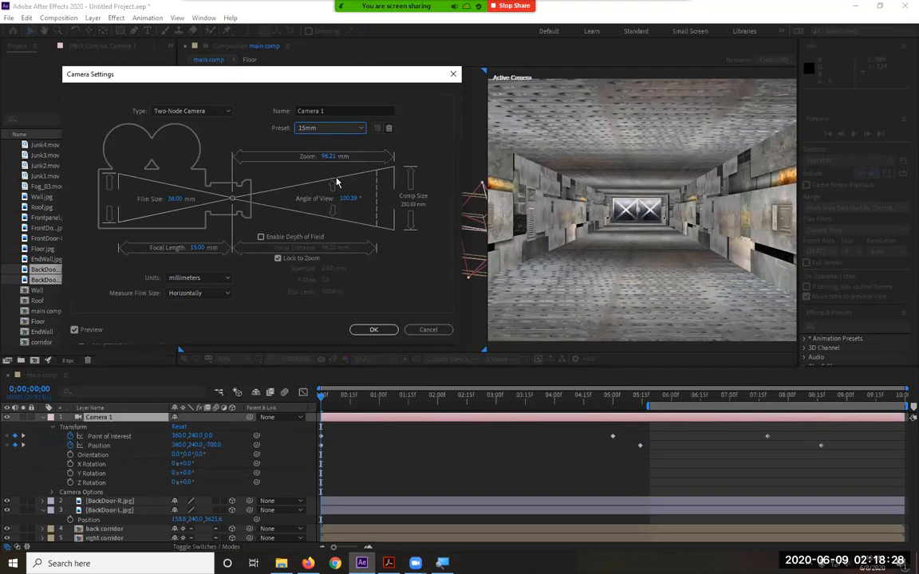
left_click(339, 128)
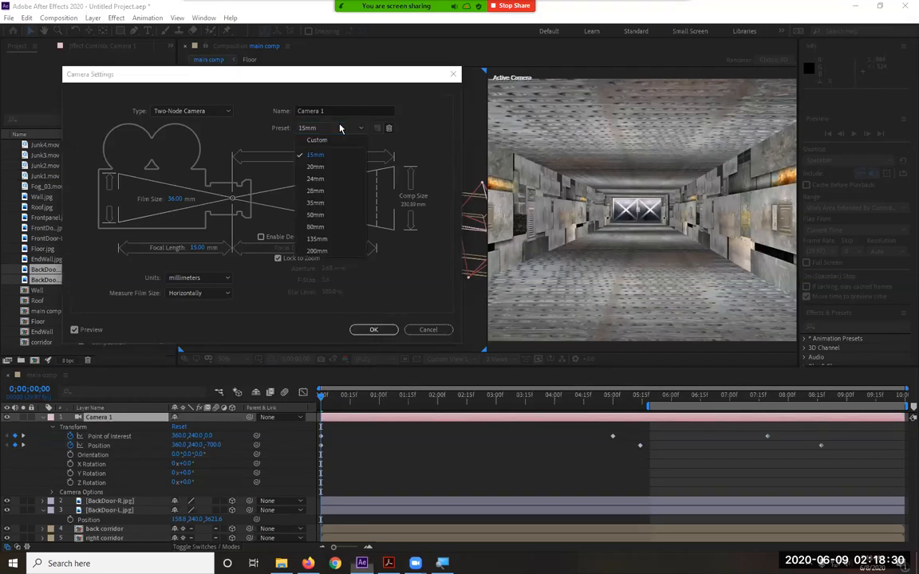
left_click(327, 204)
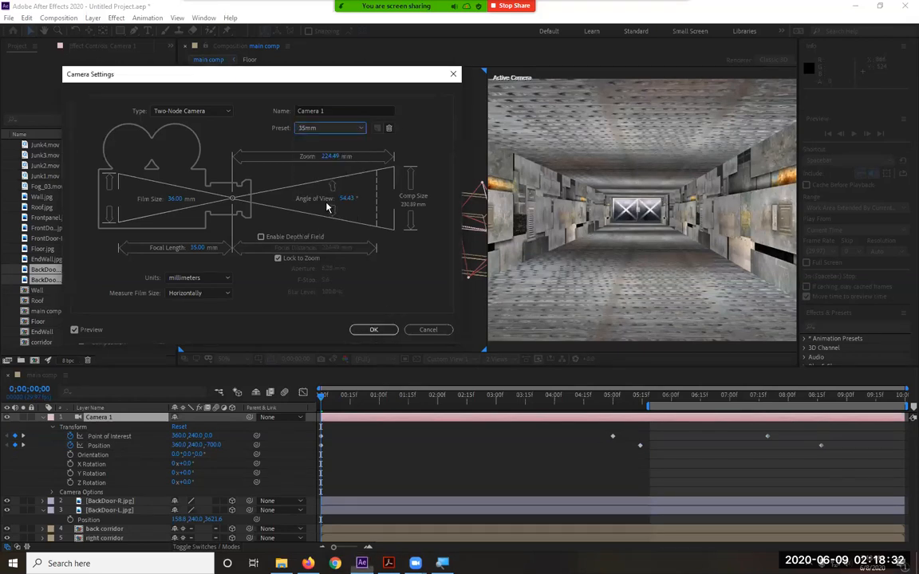
left_click(328, 129)
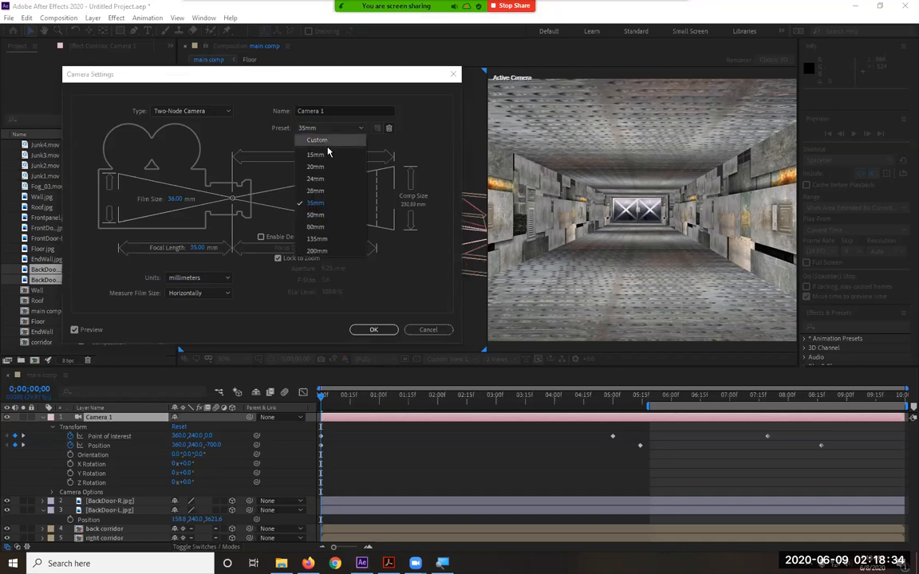
left_click(323, 154)
left_click(375, 331)
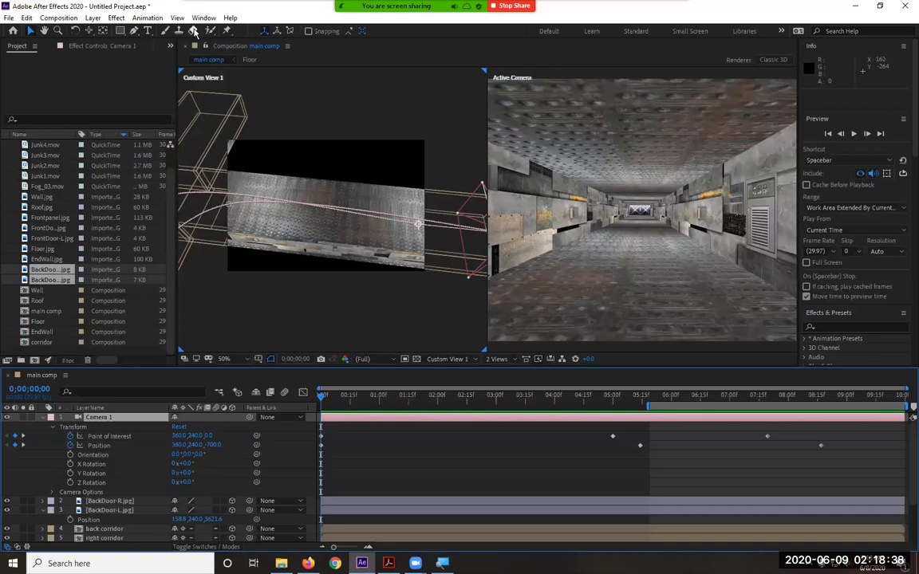
- Change Camera 1's lens preset to 35mm
left_click(92, 17)
left_click(112, 43)
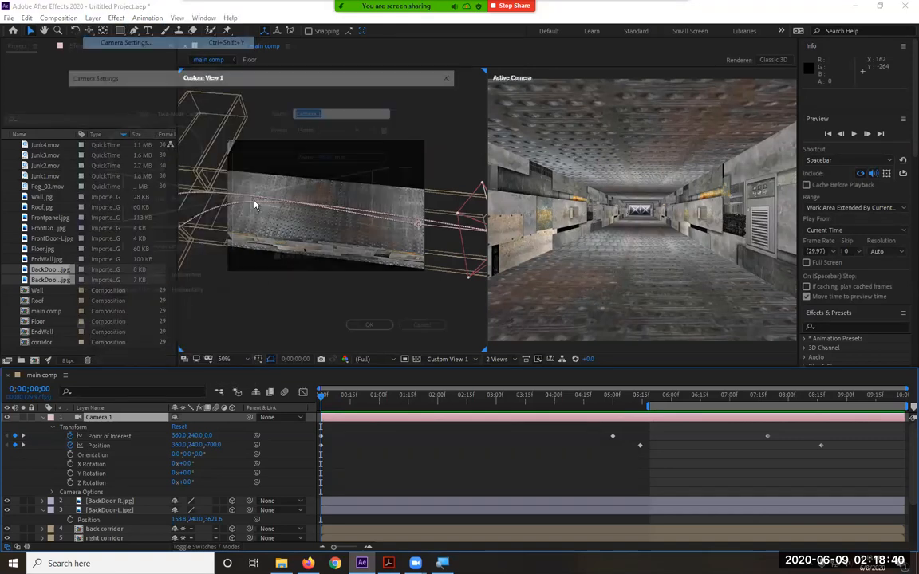
left_click(319, 129)
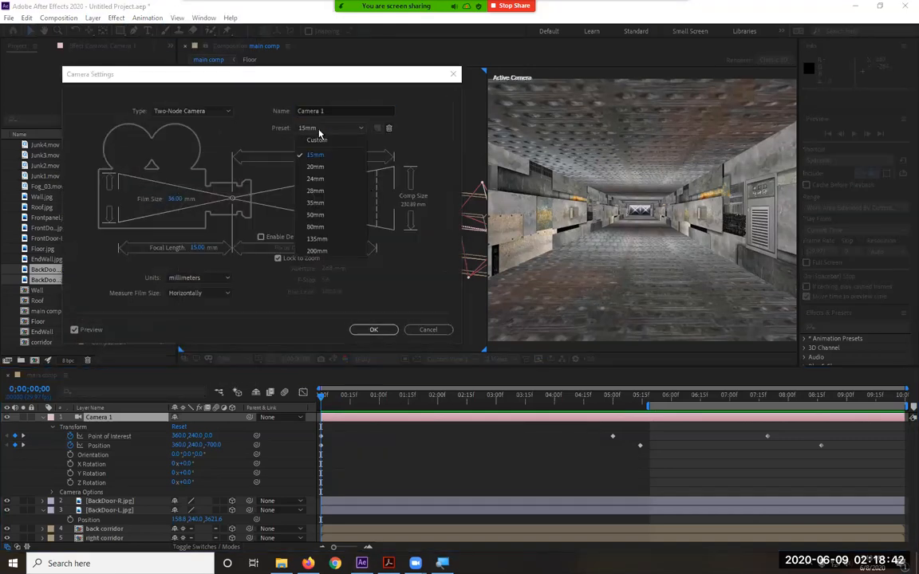
left_click(319, 203)
left_click(374, 330)
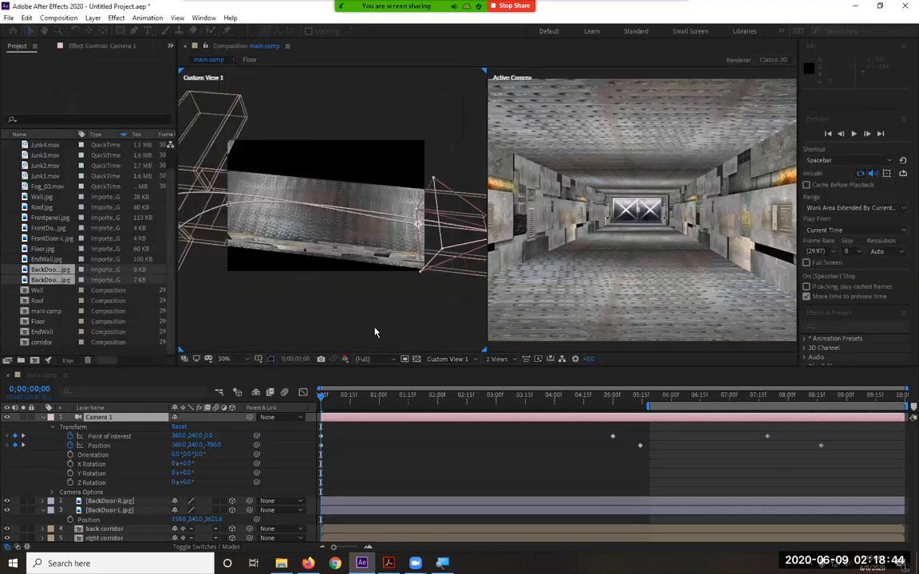
- Preview the camera move, stopping at 0;00;01;27, and extend the work area's start back to the first frame
key("space")
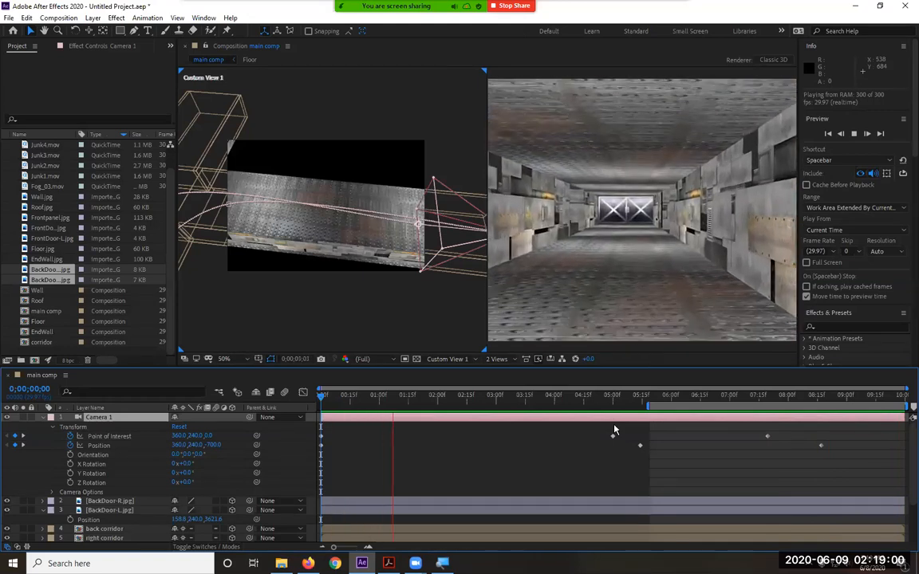
key("space")
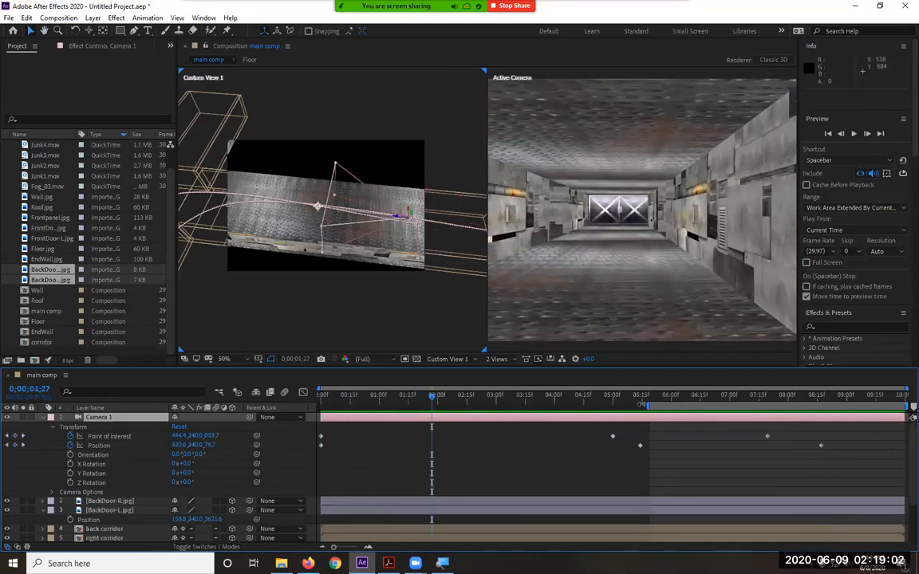
left_click_drag(648, 407, 286, 394)
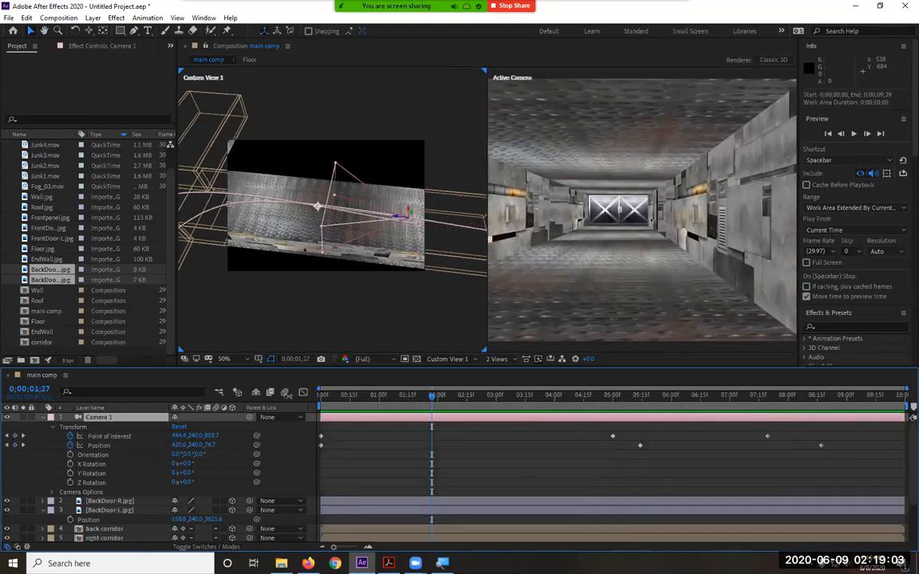
- Change Camera 1's lens preset to 50mm
left_click(147, 18)
mouse_move(105, 24)
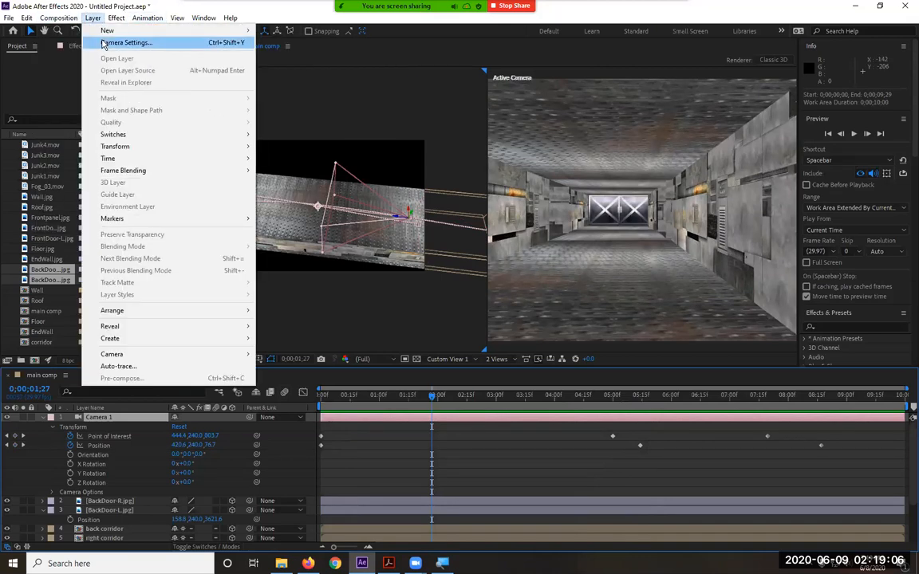
left_click(126, 43)
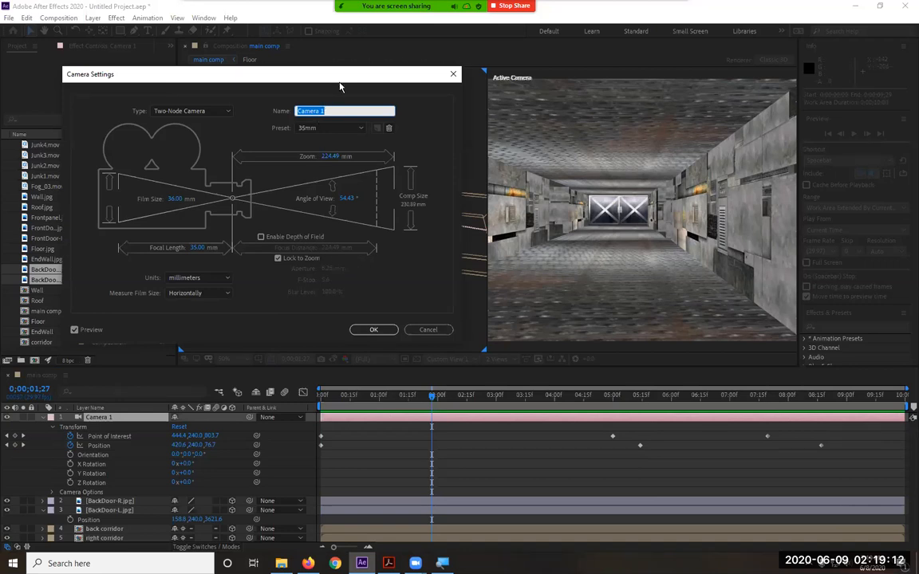
left_click_drag(340, 87, 342, 106)
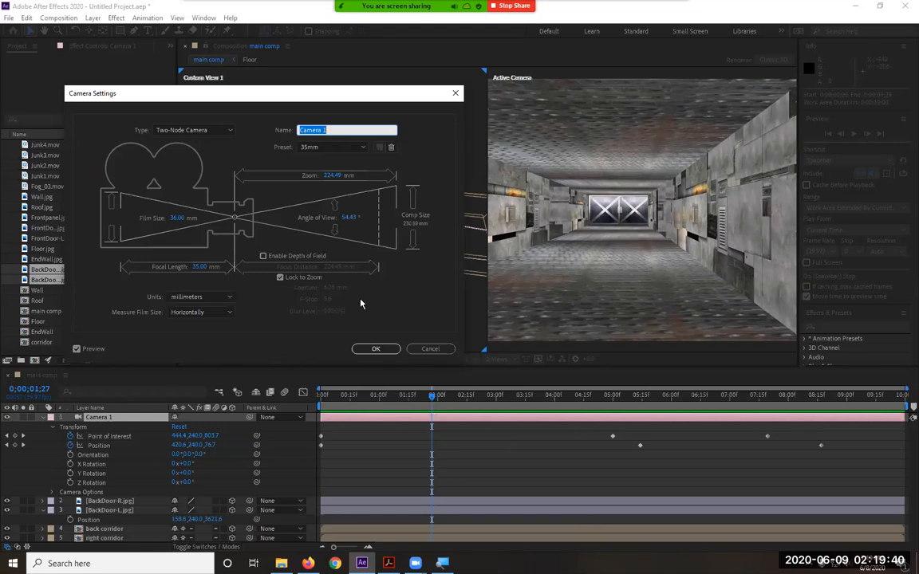
left_click(360, 146)
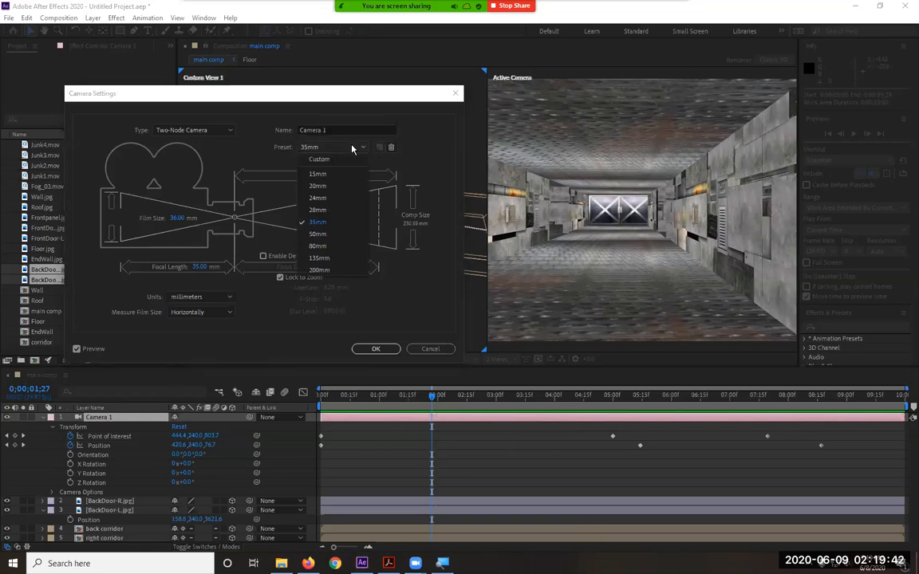
left_click(349, 236)
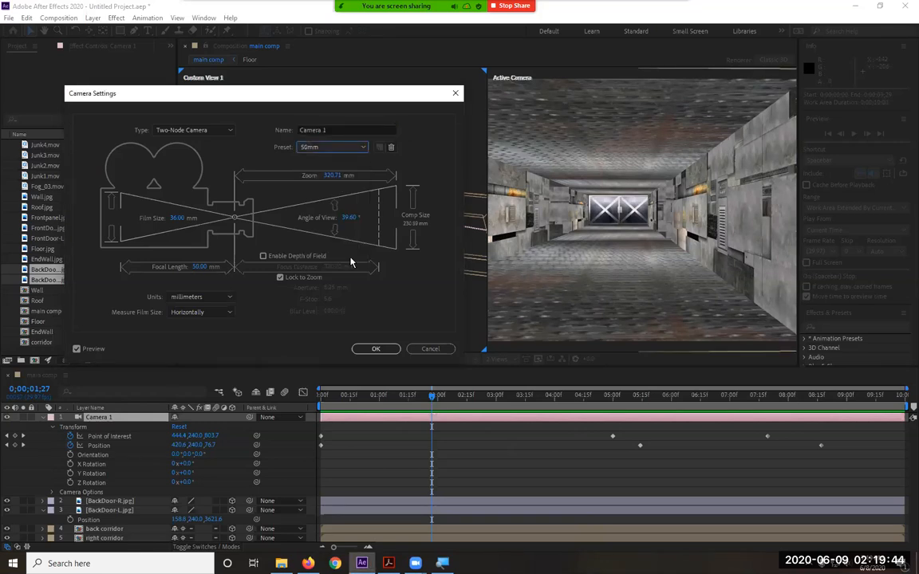
left_click(375, 350)
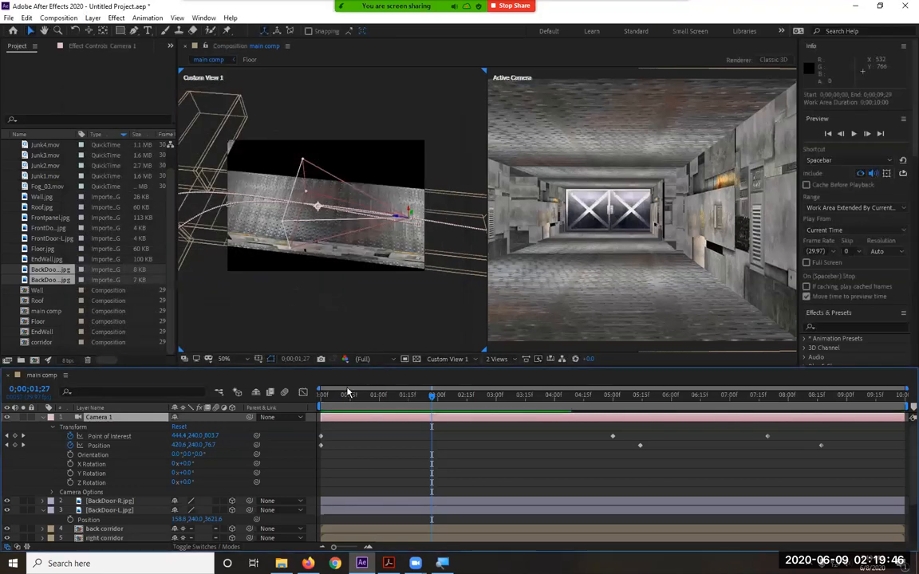
- Preview the camera move from the first frame with the 50mm lens, stopping at 0;00;00;20
key("Home")
key("space")
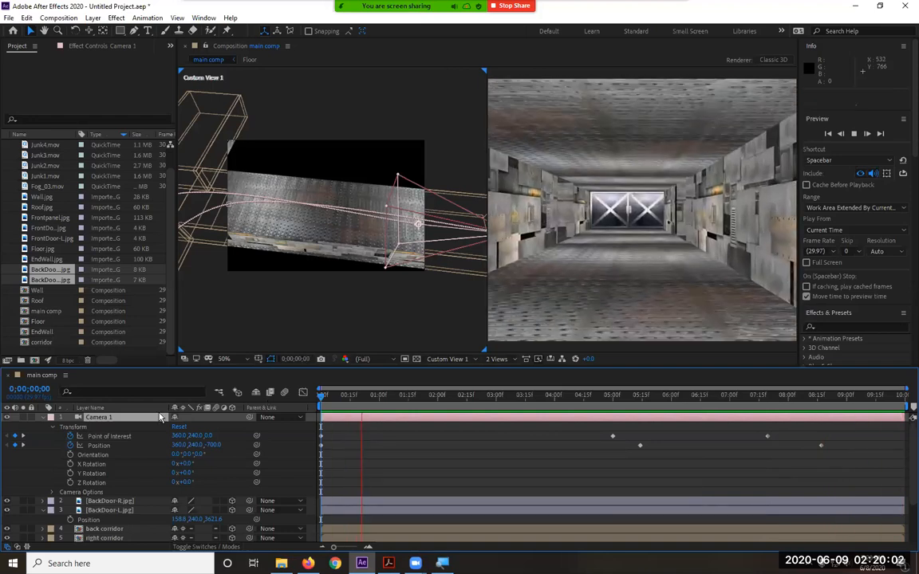
key("space")
- Set Camera 1's lens preset to 15mm and preview the camera move, stopping at 0;00;07;12
right_click(130, 418)
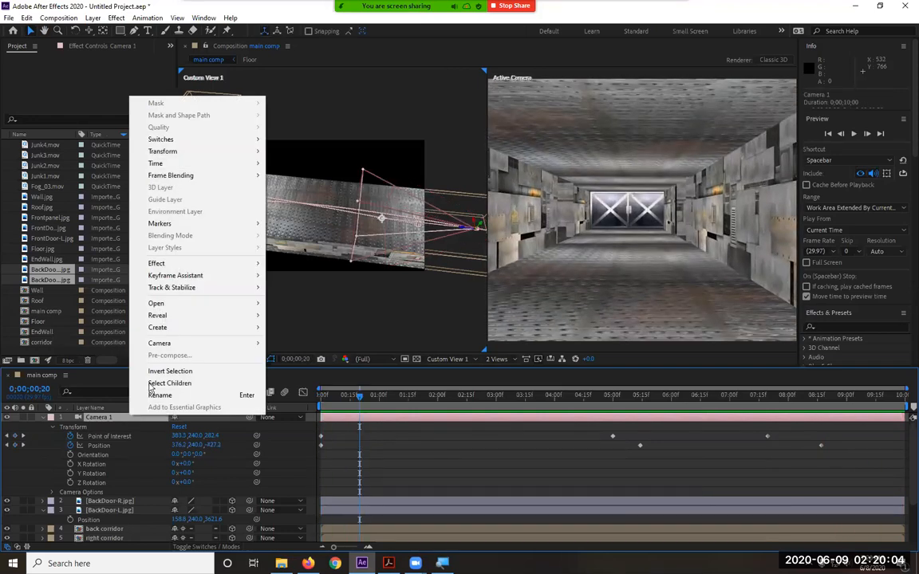
left_click(148, 18)
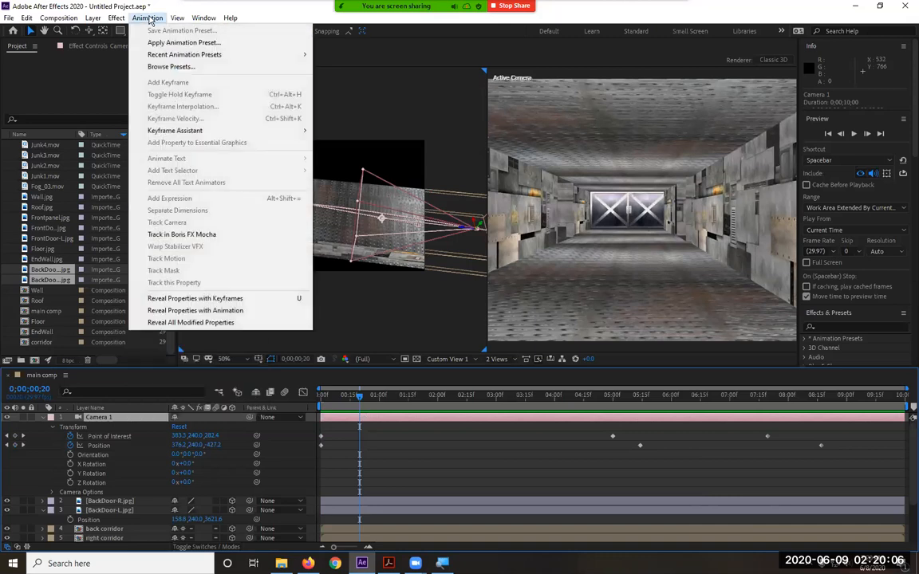
mouse_move(93, 18)
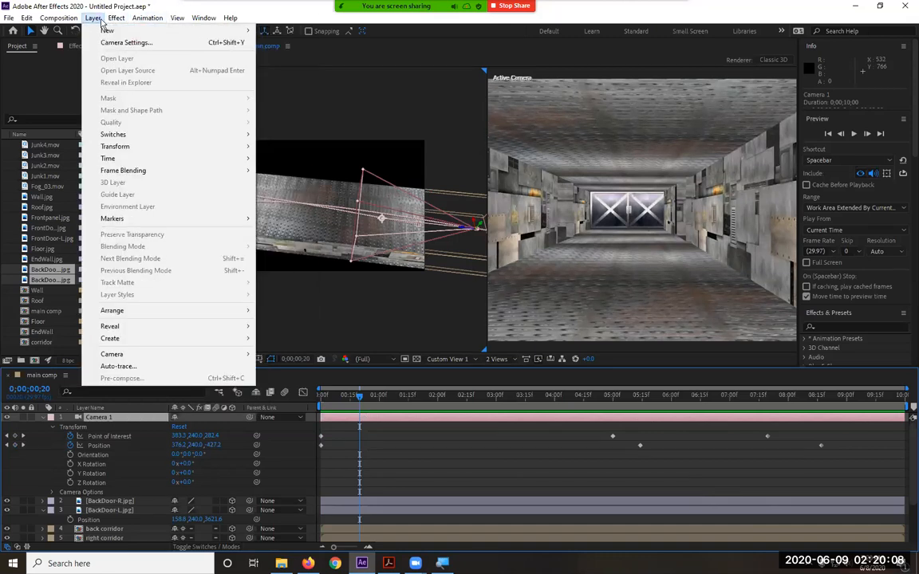
left_click(136, 42)
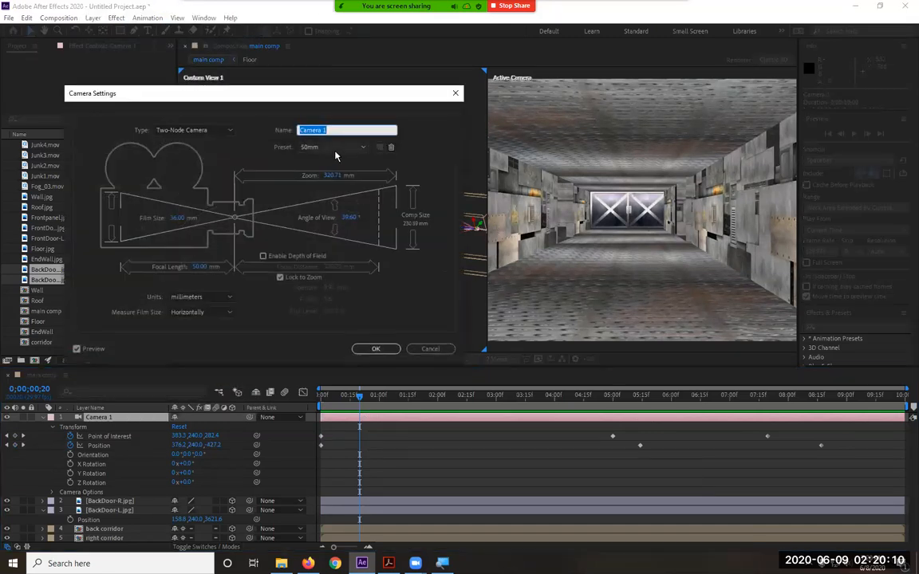
left_click(335, 150)
left_click(318, 173)
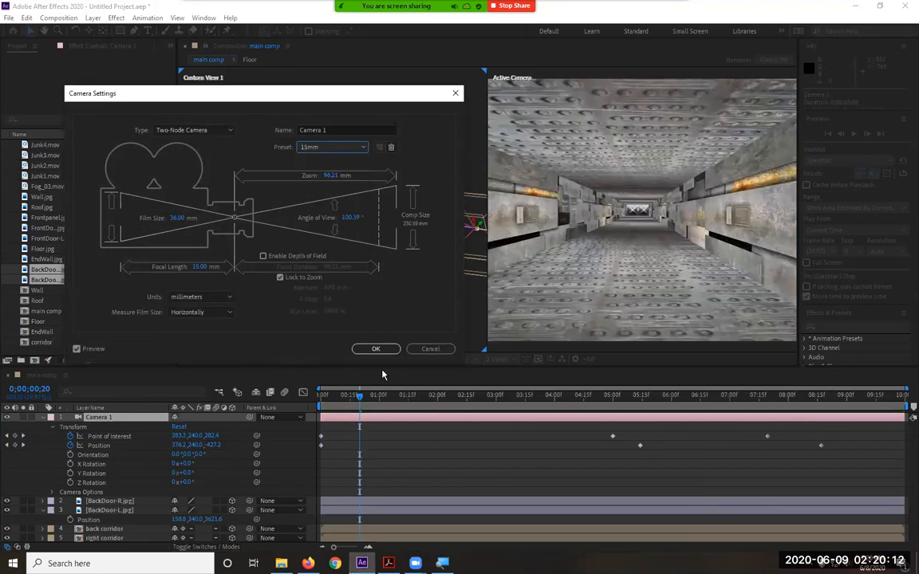
left_click(376, 349)
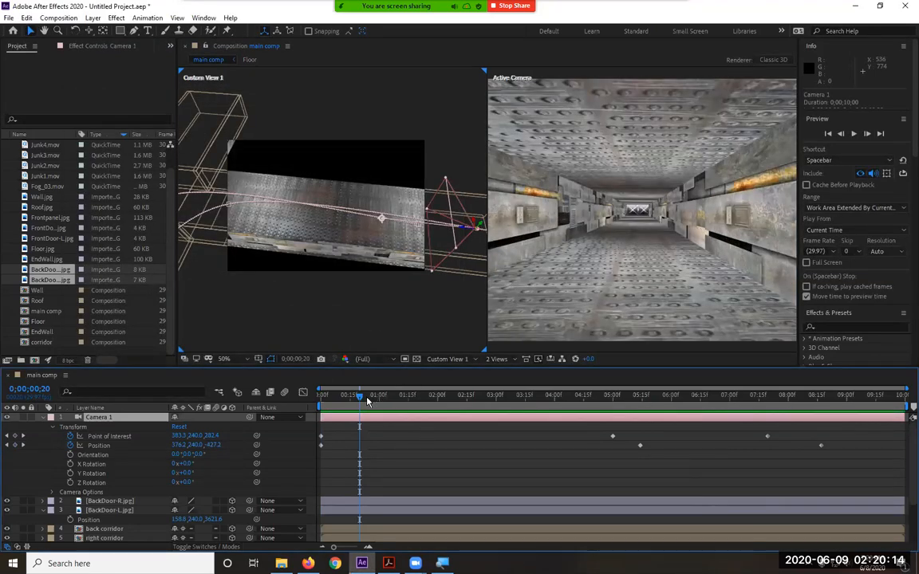
key("space")
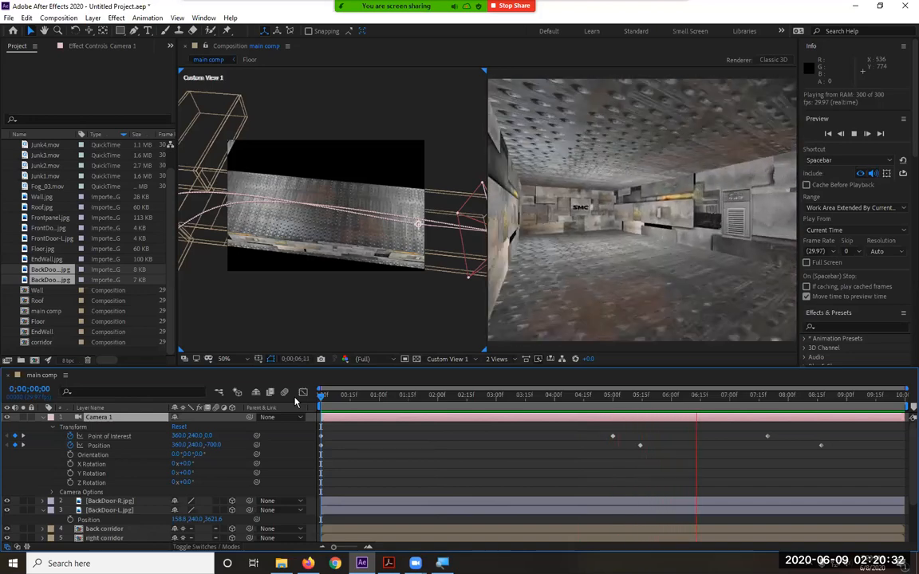
key("space")
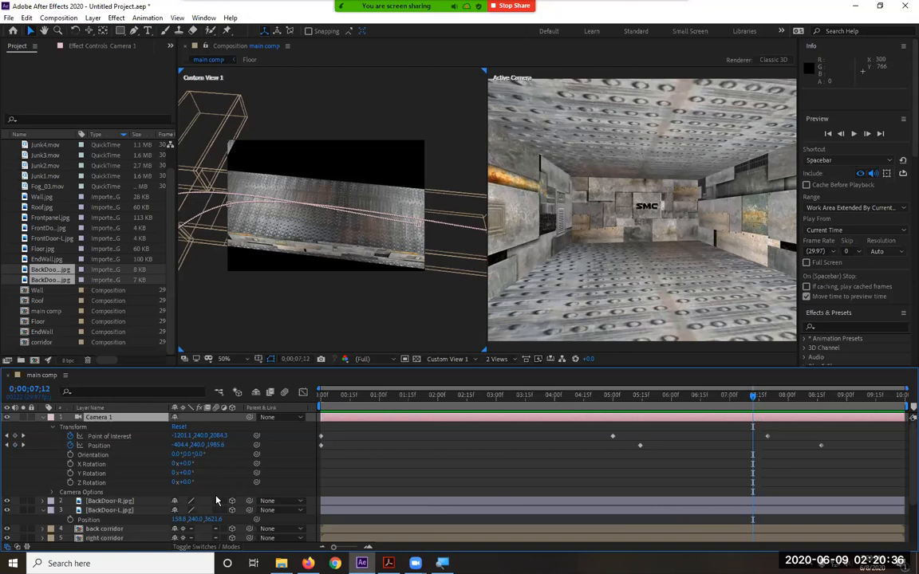
- Try a Z Rotation of -30° on Camera 1 at 0;00;07;12, then reset it to 0°
mouse_move(185, 482)
left_mouse_down()
mouse_move(214, 484)
mouse_move(173, 483)
left_mouse_up()
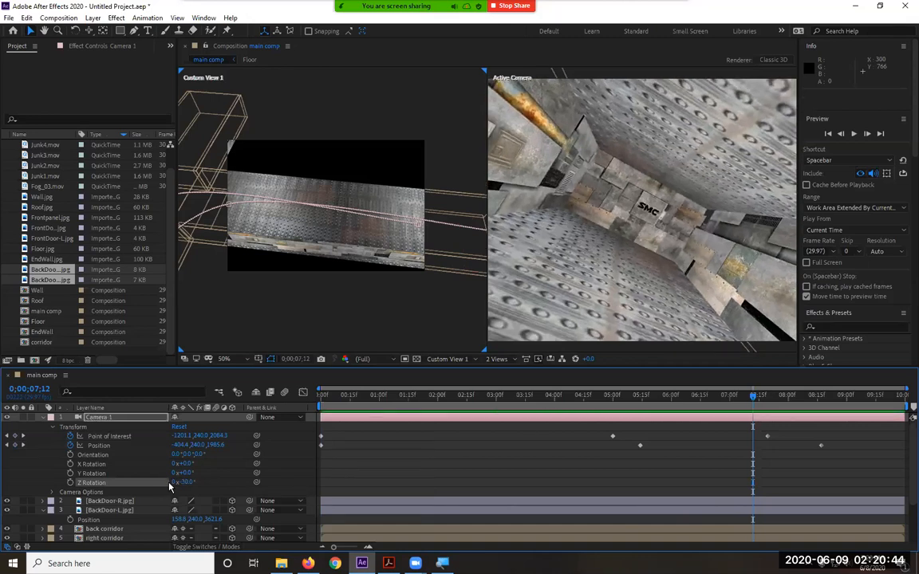
left_click(185, 483)
type("0")
key("Return")
- Replay the whole camera move and switch to Adobe Acrobat
key("space")
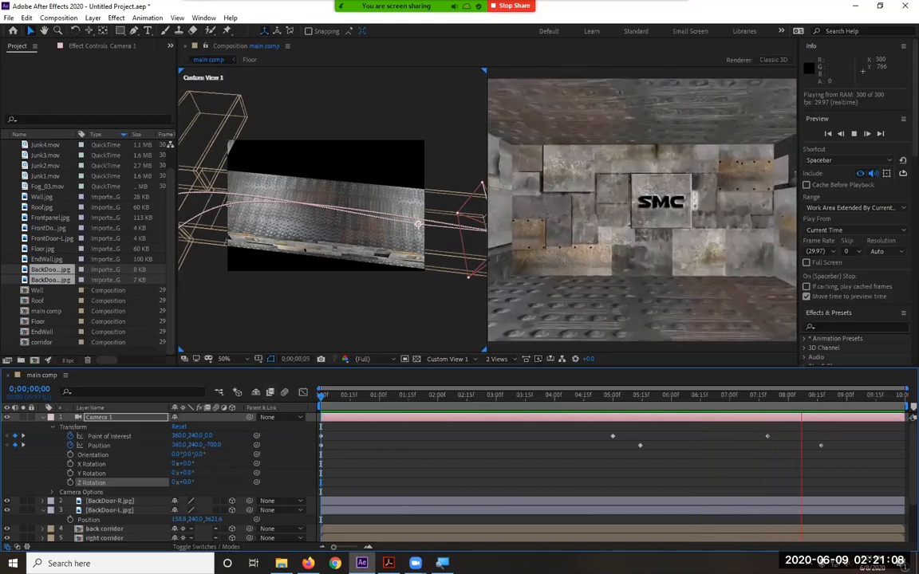
left_click(389, 563)
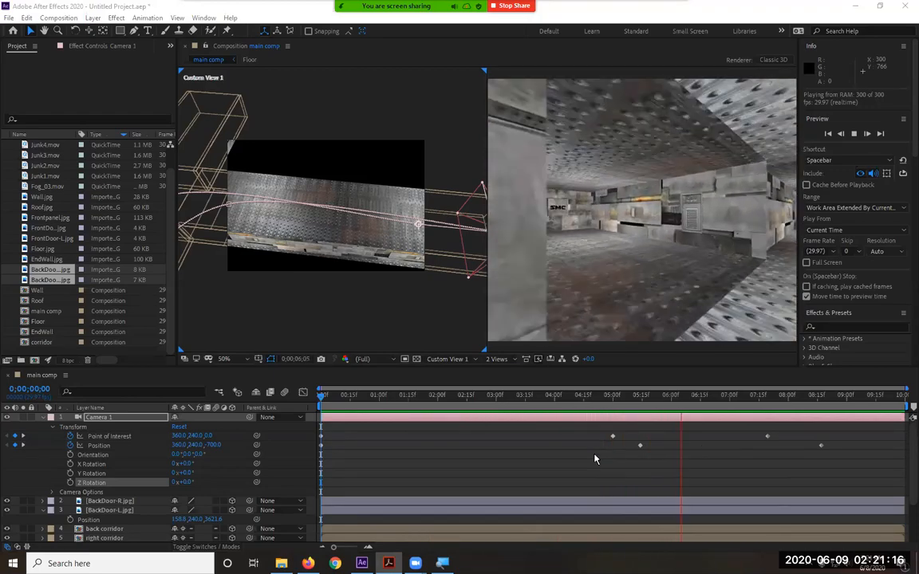
- Stop the camera preview and collapse Camera 1's properties in the main comp timeline
left_click(111, 324)
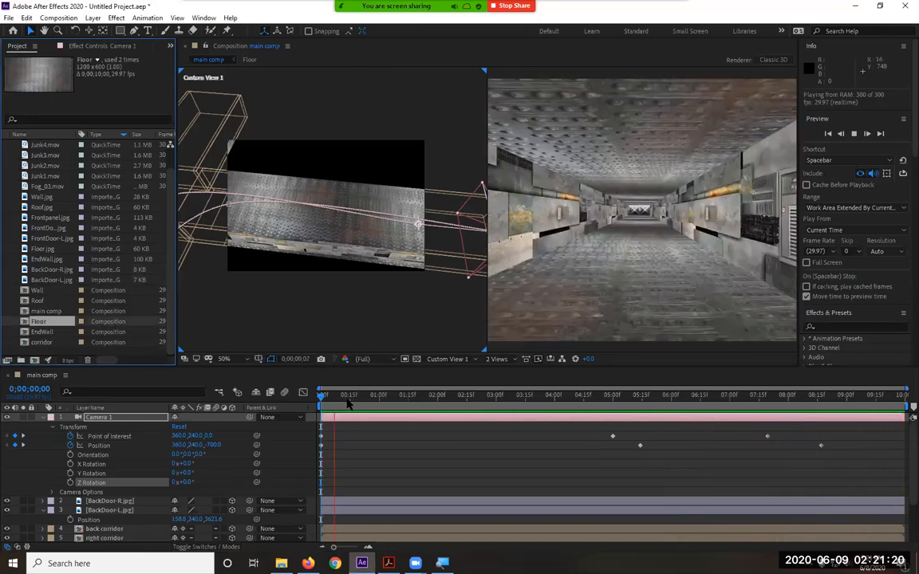
key("space")
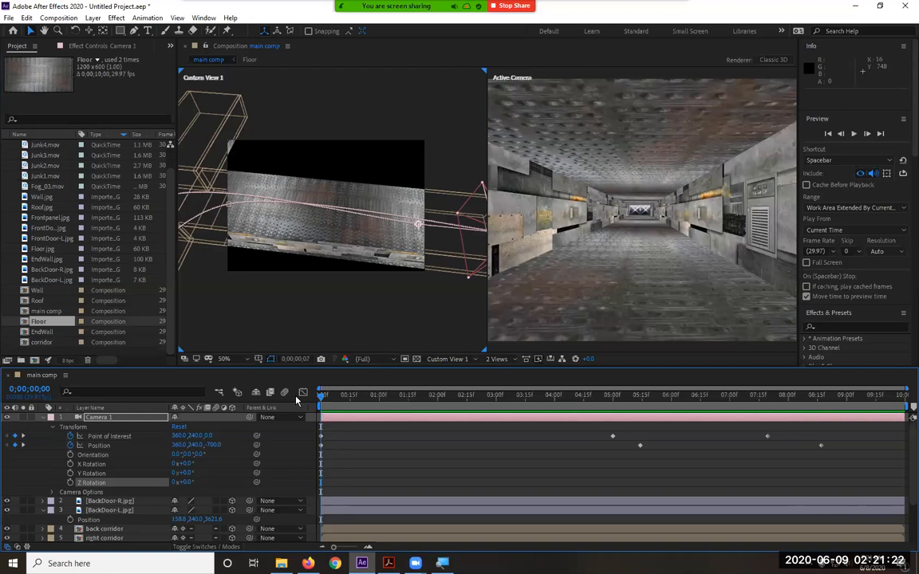
left_click(43, 418)
- Add Junk1.mov through Junk4.mov at the end of main comp's layer stack, make them 3D layers, and collapse BackDoor-L
left_click(50, 146)
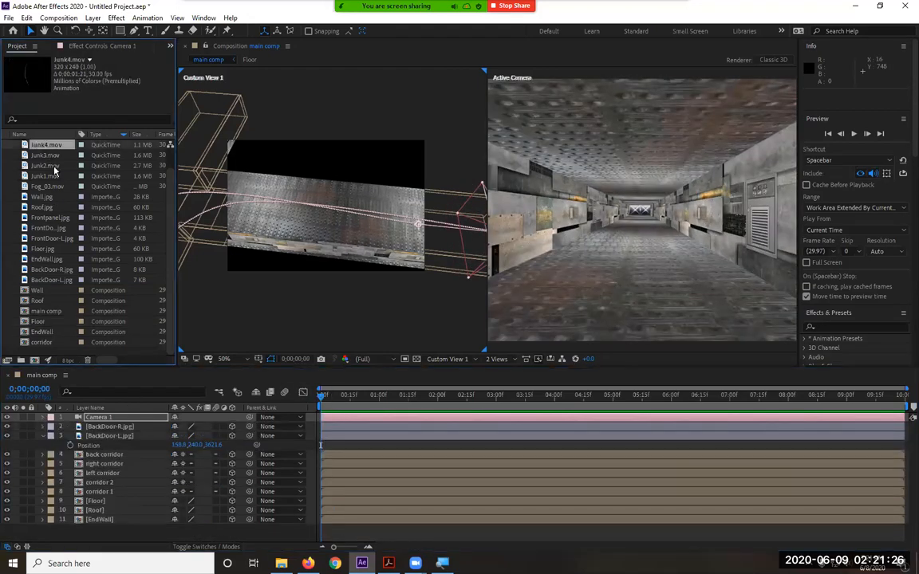
left_click(53, 176)
left_click(44, 146, "shift")
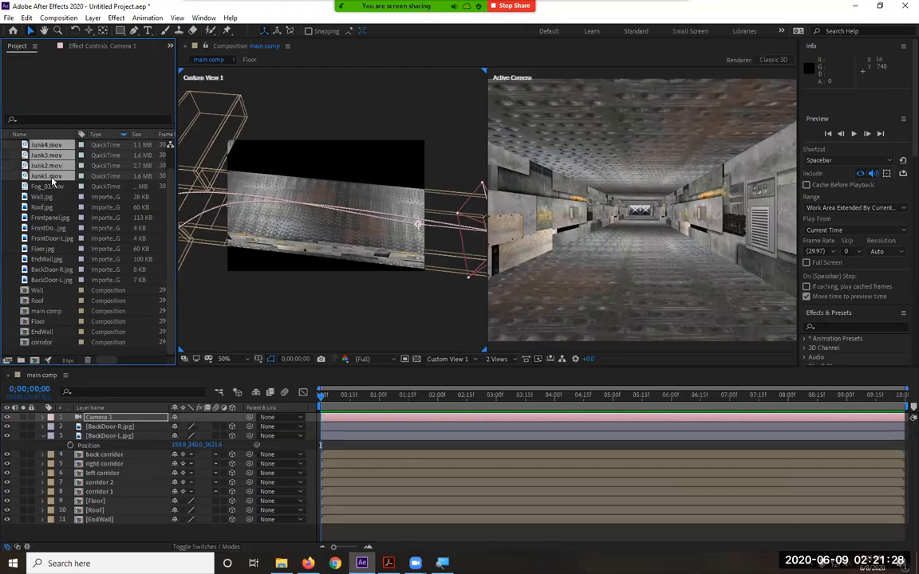
left_click_drag(53, 185, 124, 536)
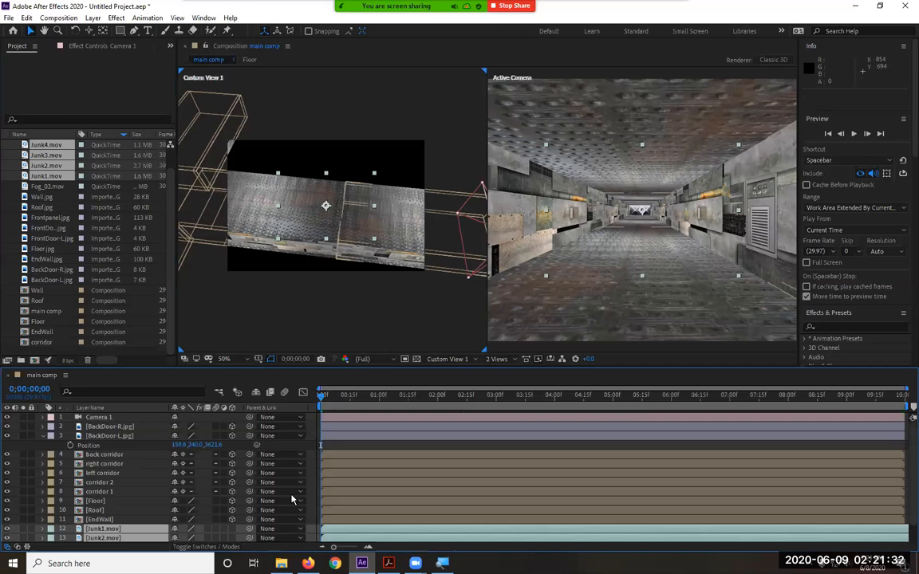
scroll(279, 496, "down", 2)
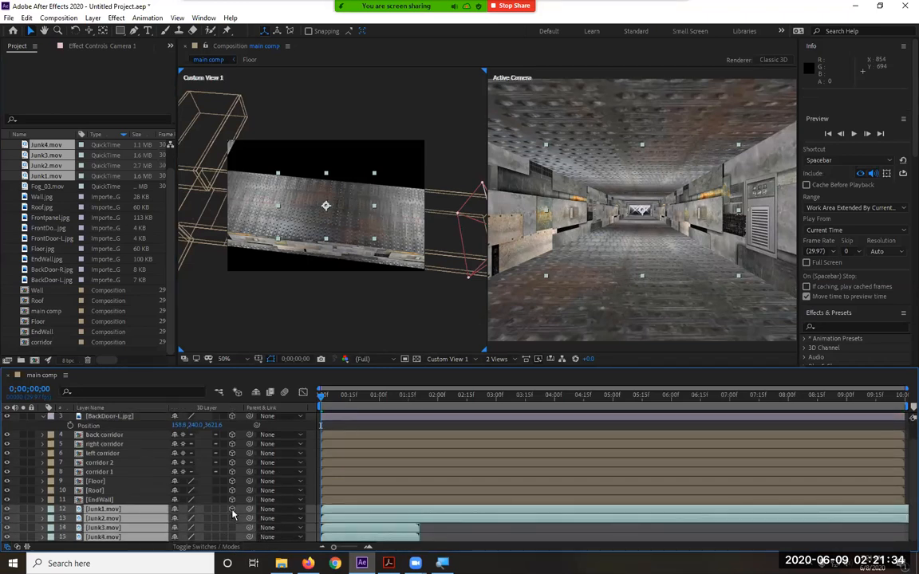
left_click(44, 416)
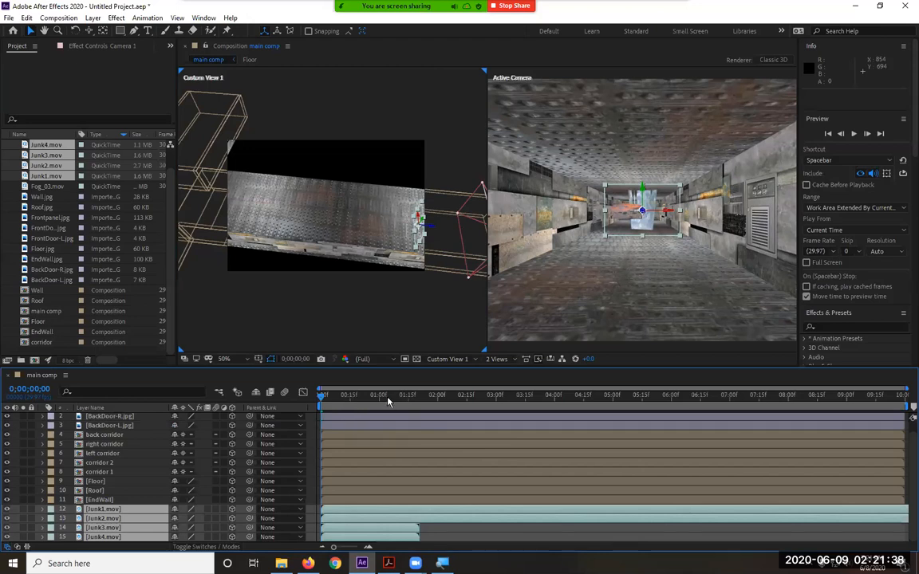
- Move the current time to 0;00;00;14 and enlarge the timeline area to fit all fifteen layers
mouse_move(341, 401)
left_mouse_down()
mouse_move(432, 399)
mouse_move(348, 399)
left_mouse_up()
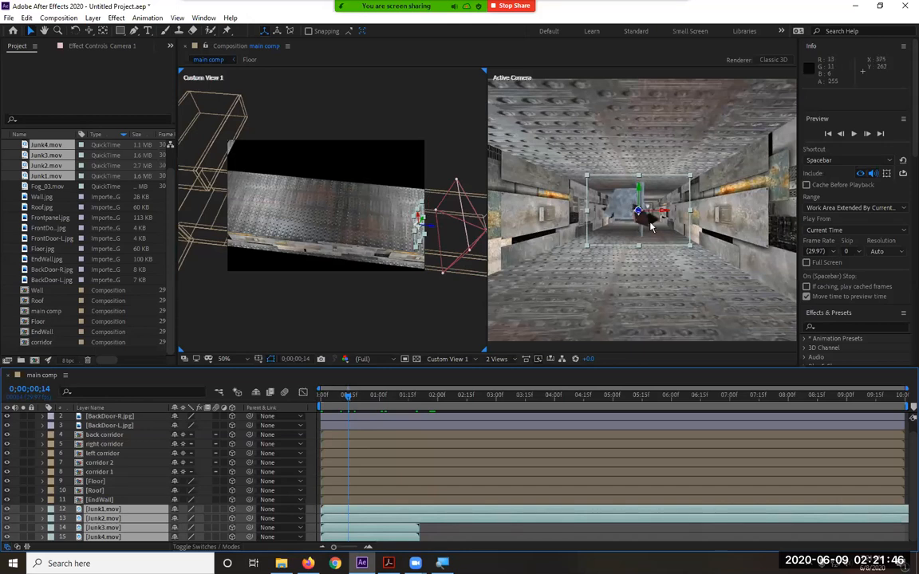
left_click(628, 271)
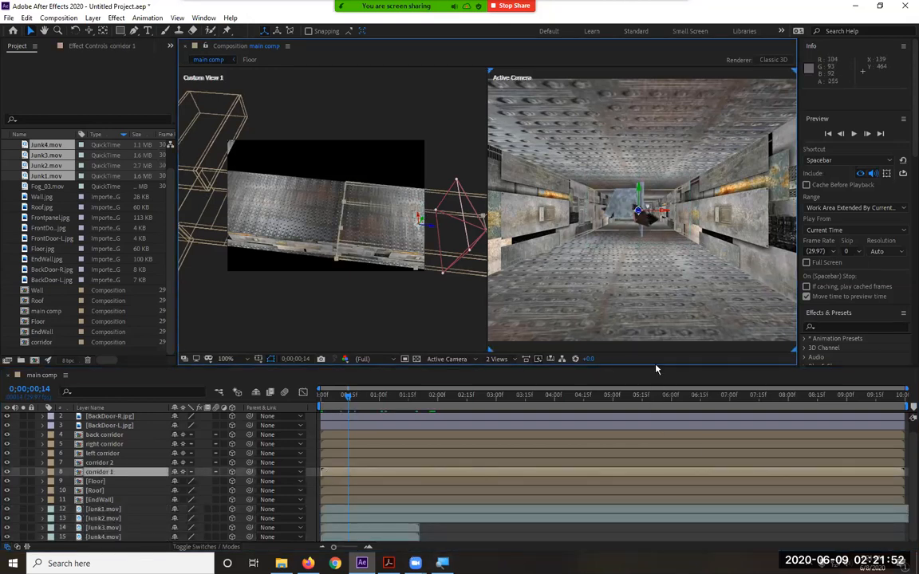
left_click_drag(656, 370, 656, 332)
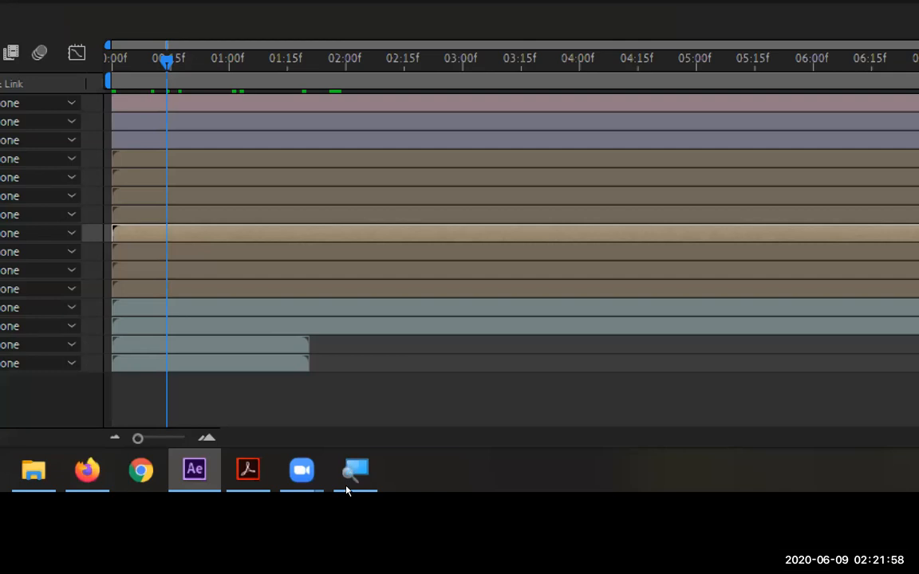
- Go through the Junk layers one by one and compare their durations with the composition's length
key("ctrl+Down")
key("ctrl+Down")
key("ctrl+Down")
key("ctrl+Down")
key("ctrl+Down")
key("ctrl+Down")
key("ctrl+Down")
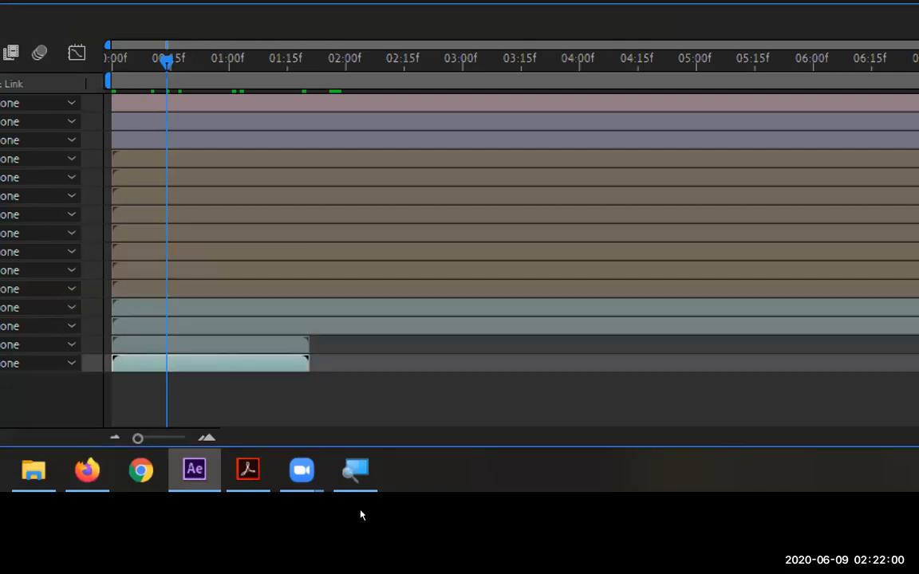
key("ctrl+Up")
key("ctrl+Up")
key("ctrl+Up")
key("ctrl+Down")
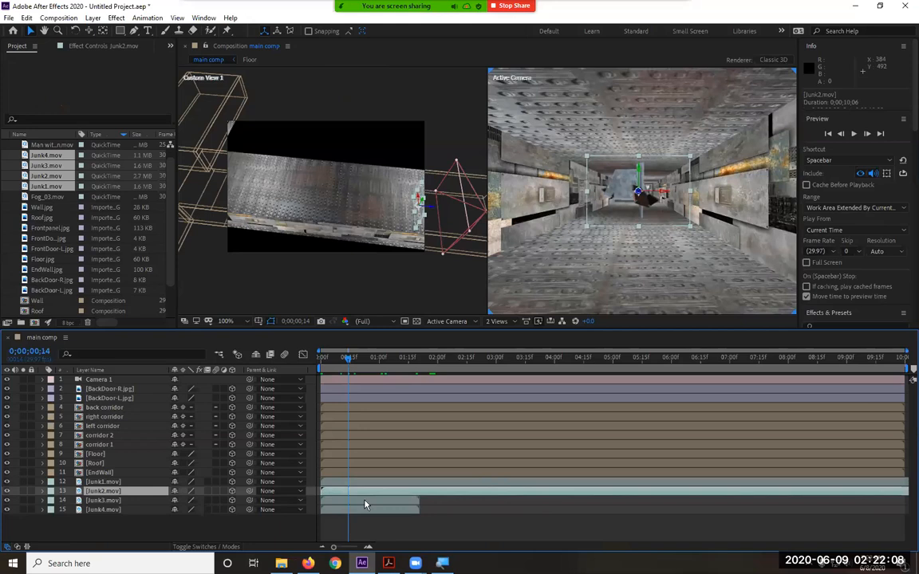
key("ctrl+Down")
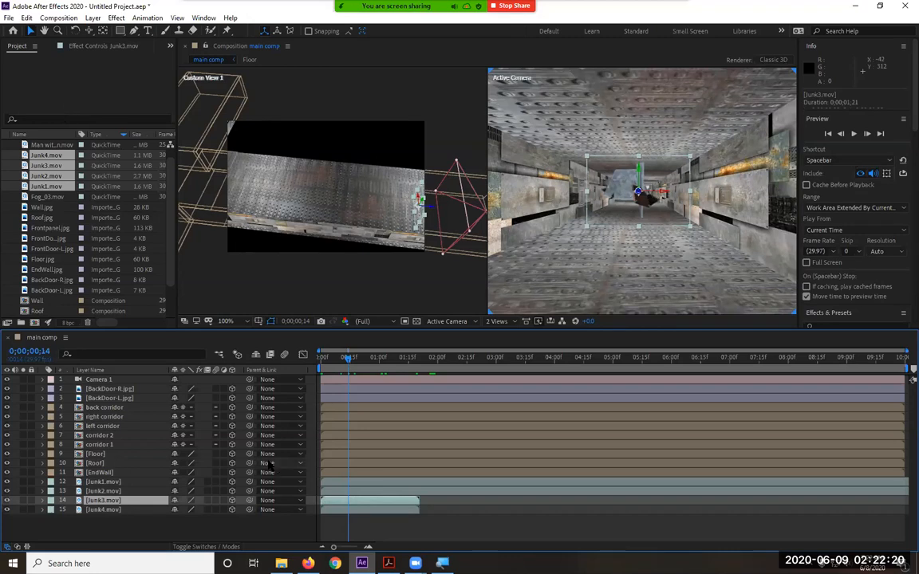
left_click(104, 510, "shift")
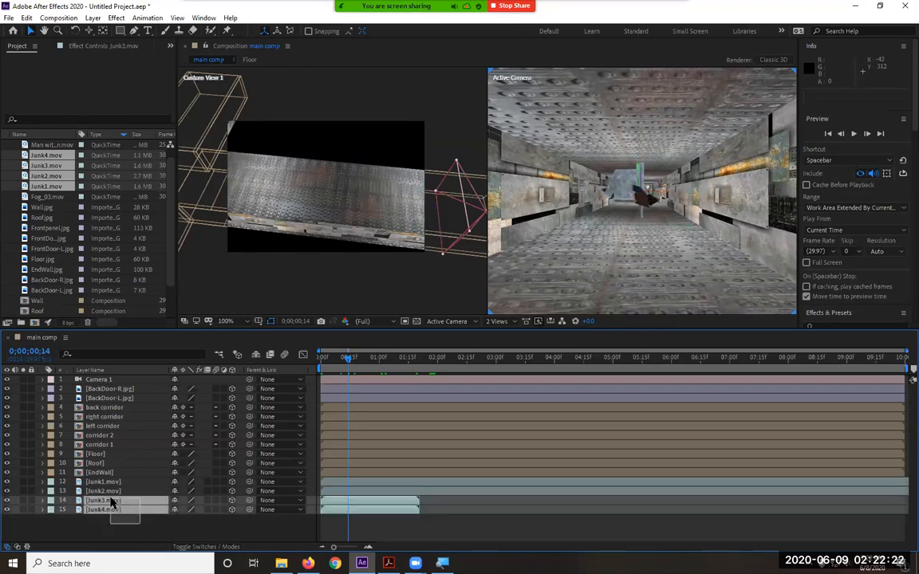
left_click(124, 526)
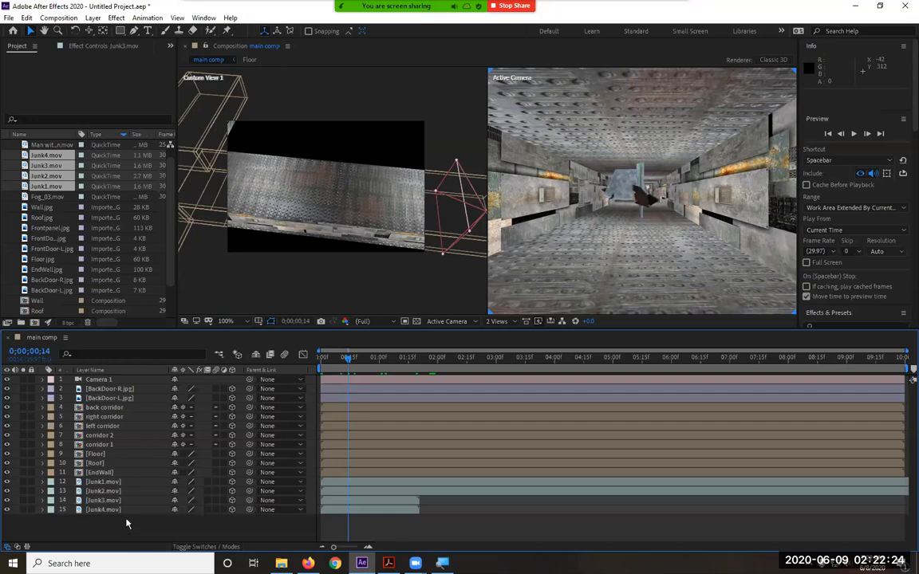
left_click(87, 229)
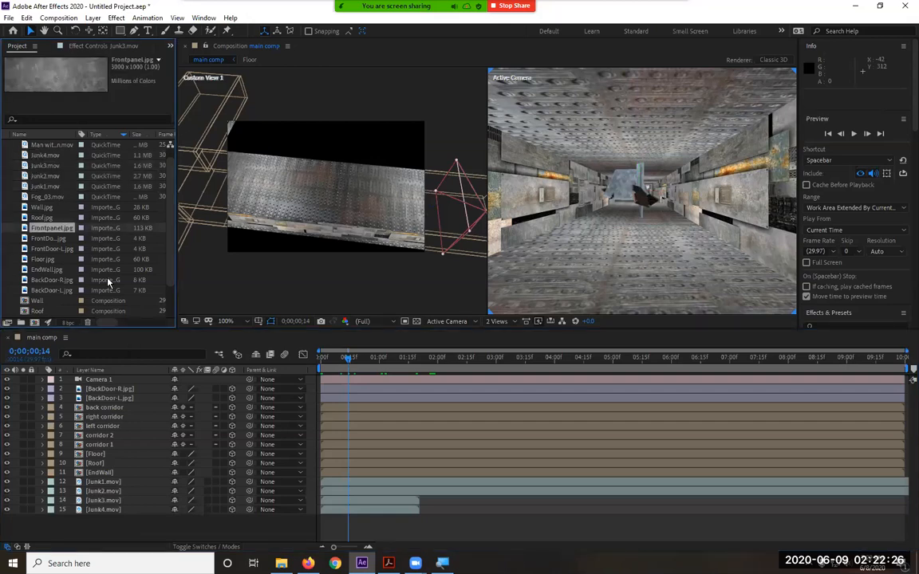
- Set Junk3.mov's footage interpretation to loop 6 times and extend its layer to the end of the composition
left_click(112, 500)
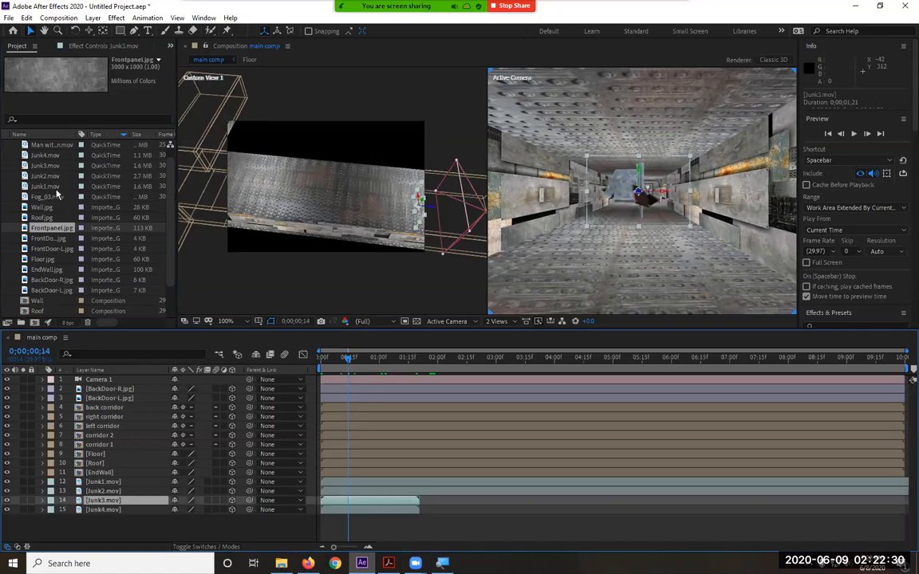
left_click(49, 165)
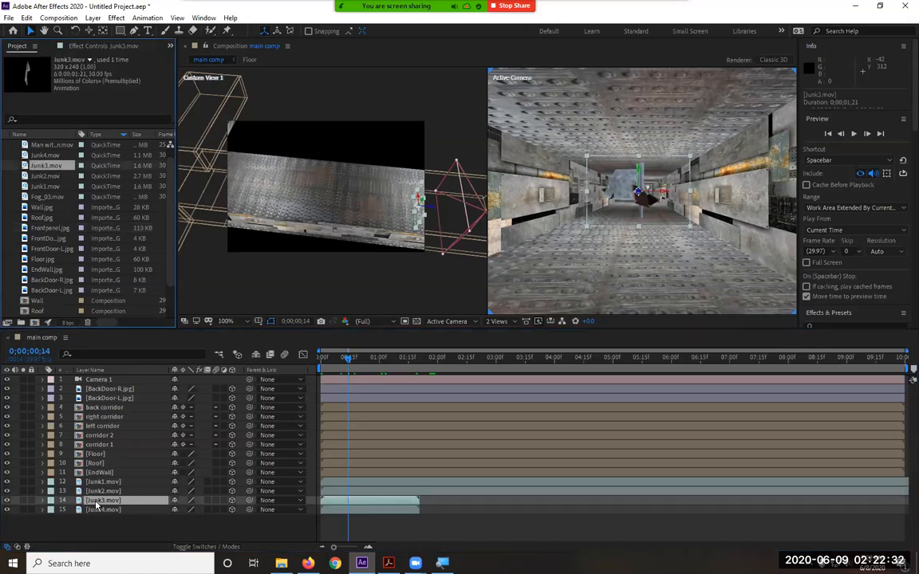
right_click(55, 170)
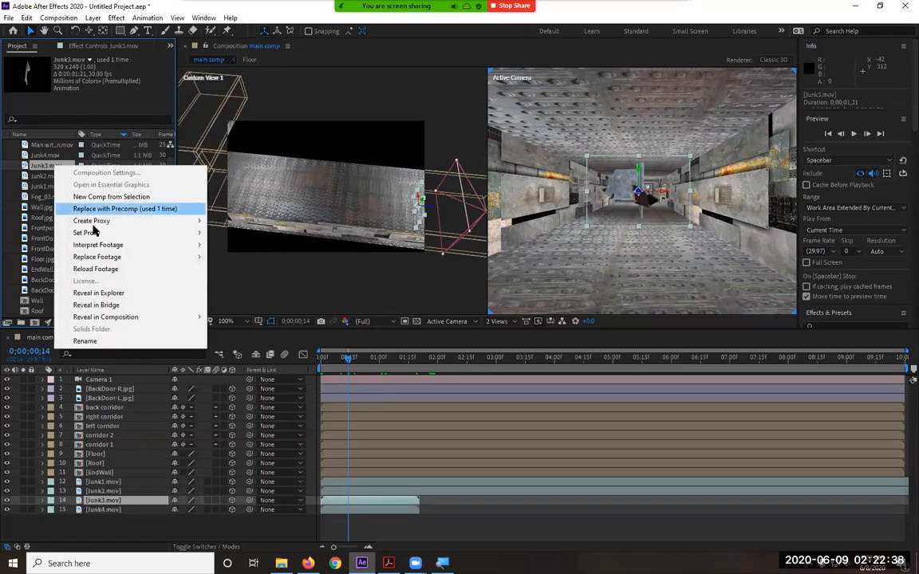
mouse_move(99, 248)
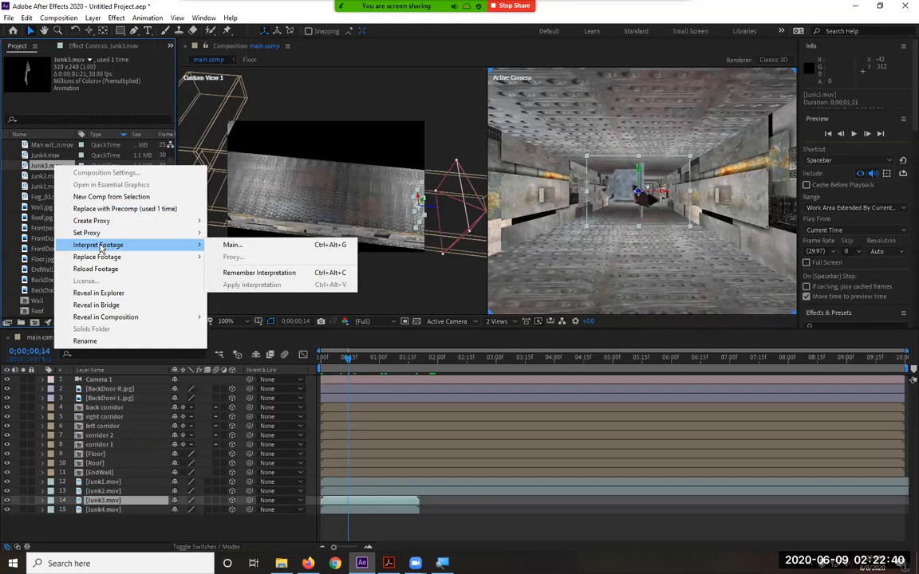
left_click(43, 163)
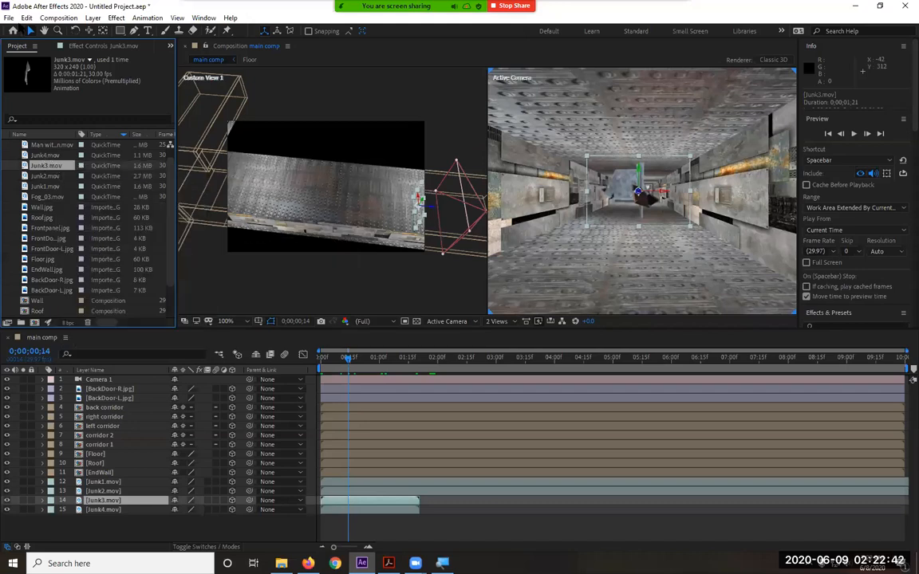
left_click(9, 17)
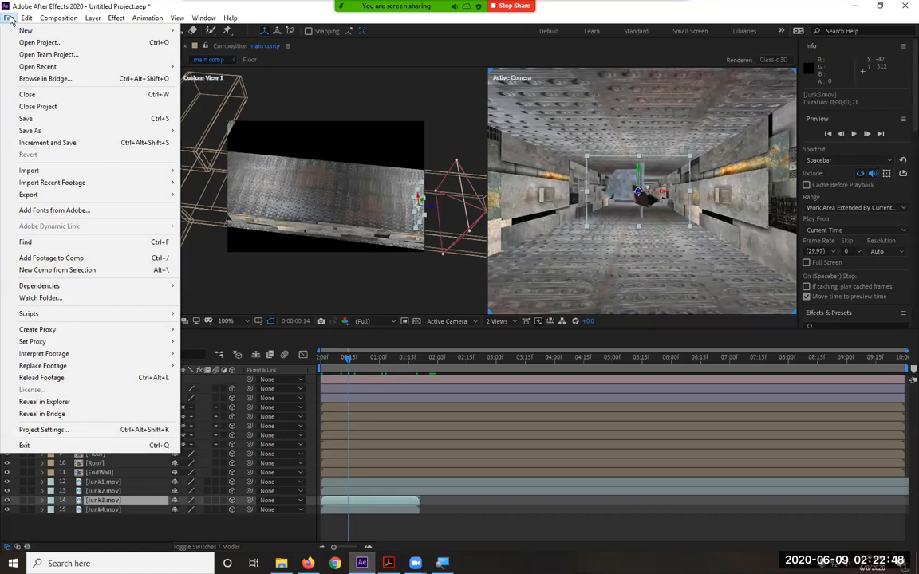
mouse_move(46, 369)
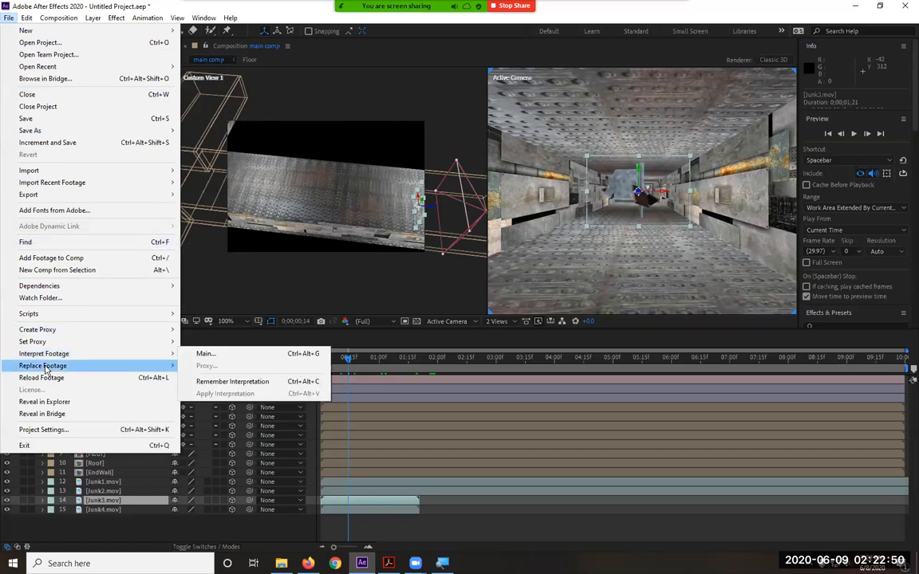
left_click(237, 357)
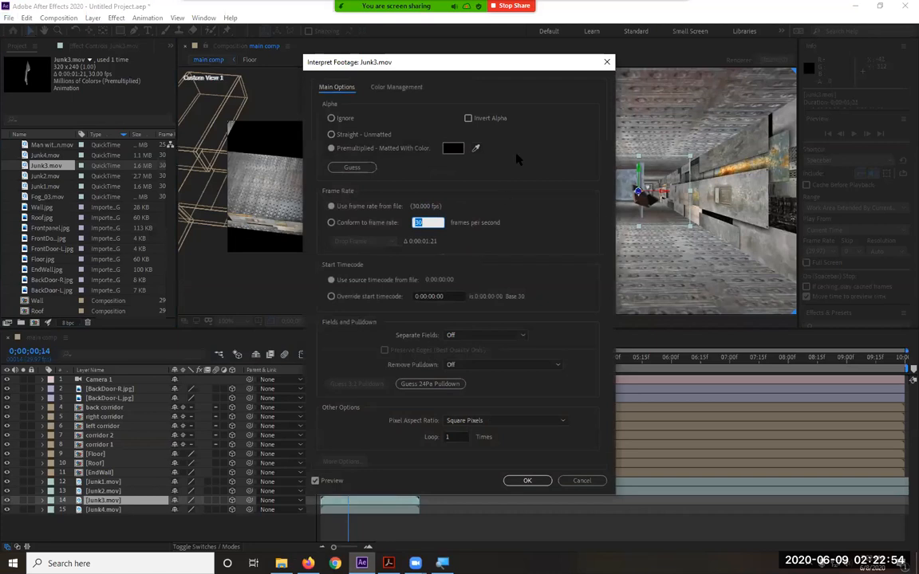
left_click_drag(445, 58, 524, 47)
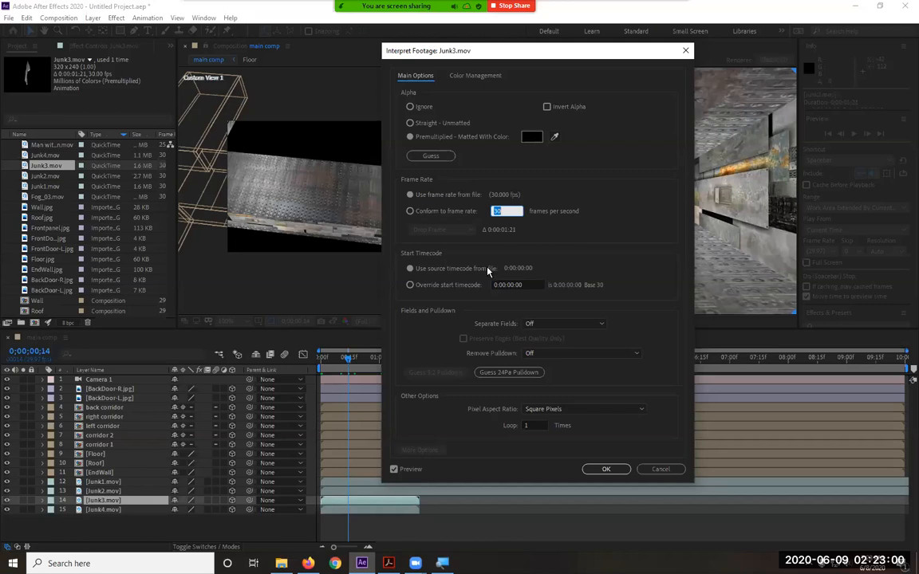
left_click(533, 426)
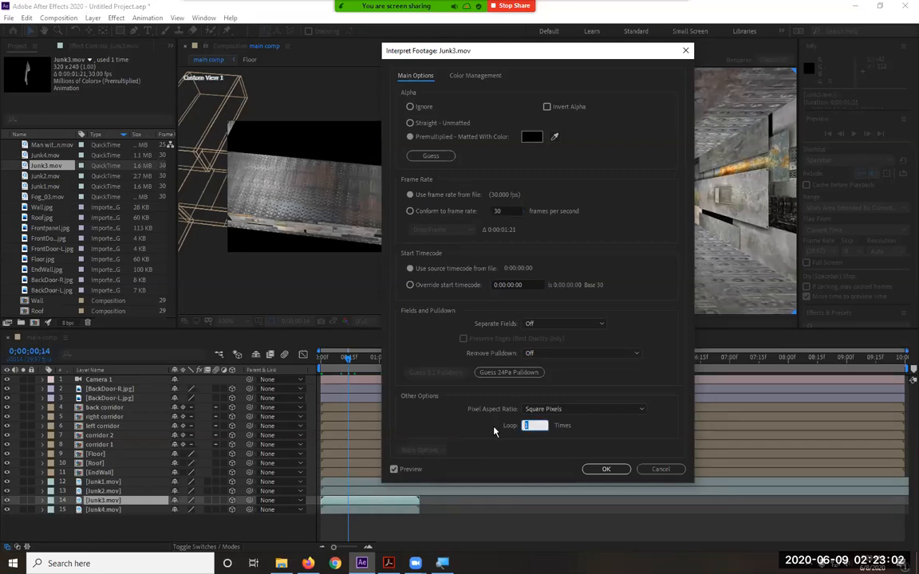
type("6")
key("Return")
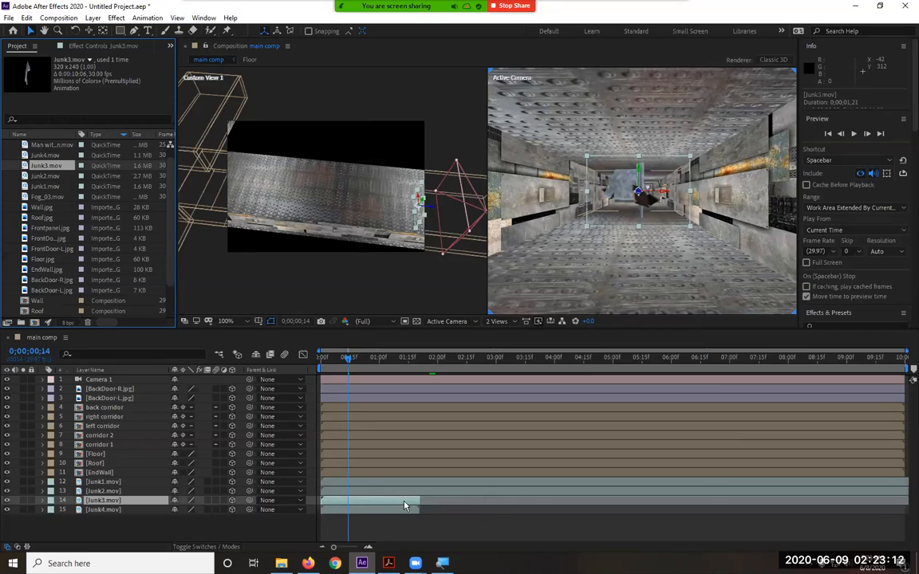
left_click_drag(431, 499, 905, 499)
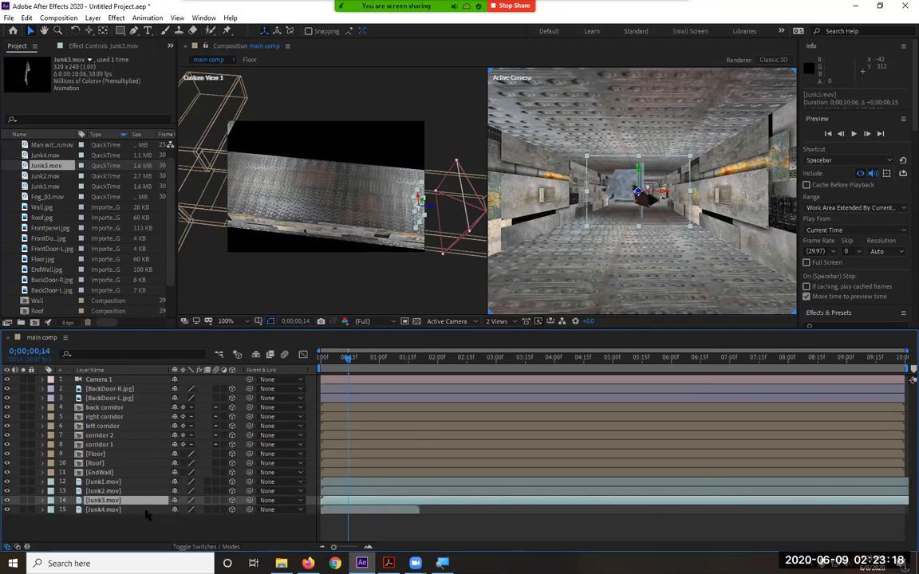
- Set Junk4.mov's footage interpretation to loop 6 times
left_click(109, 509)
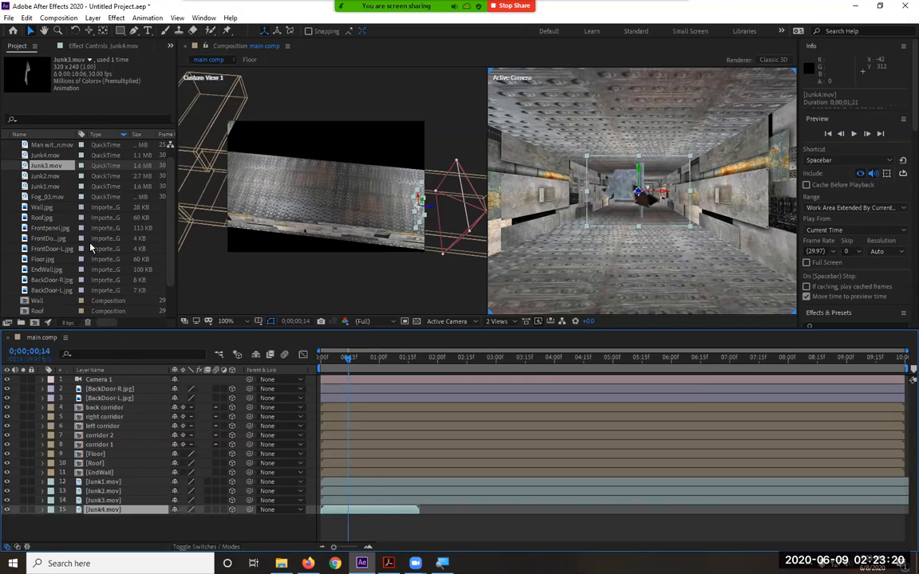
left_click(58, 155)
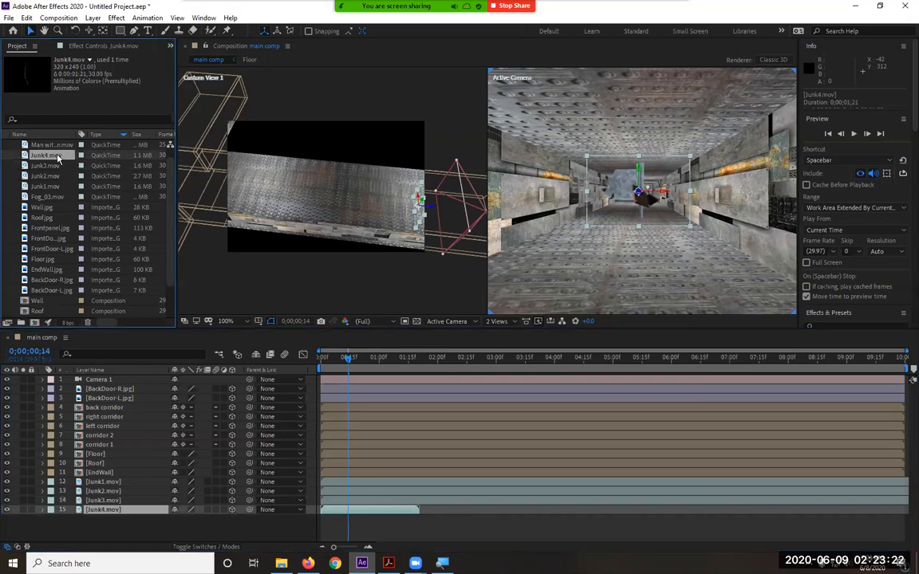
right_click(57, 158)
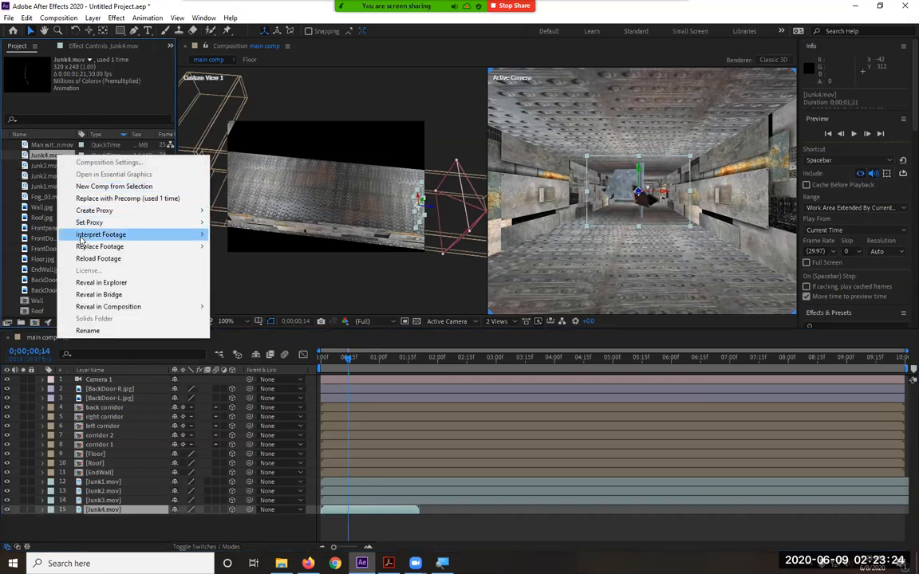
mouse_move(77, 235)
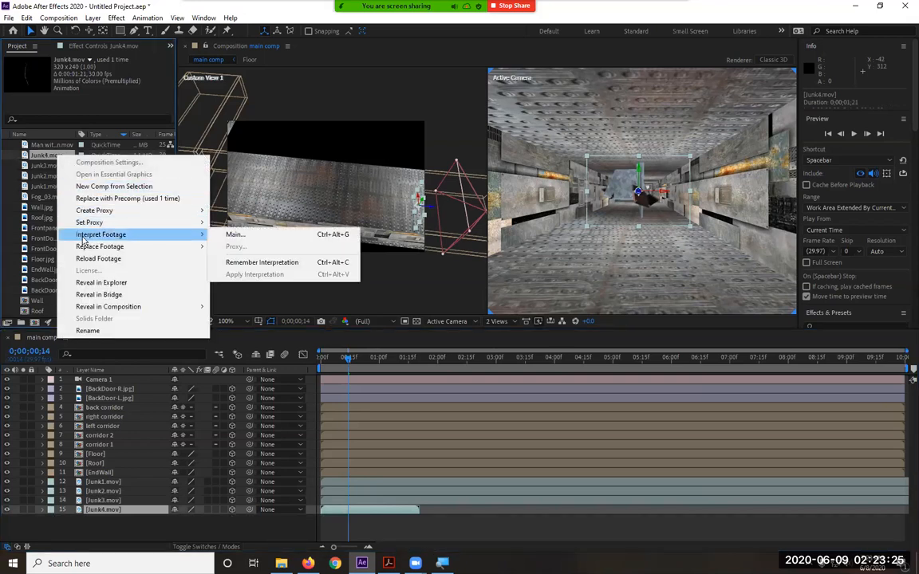
left_click(217, 235)
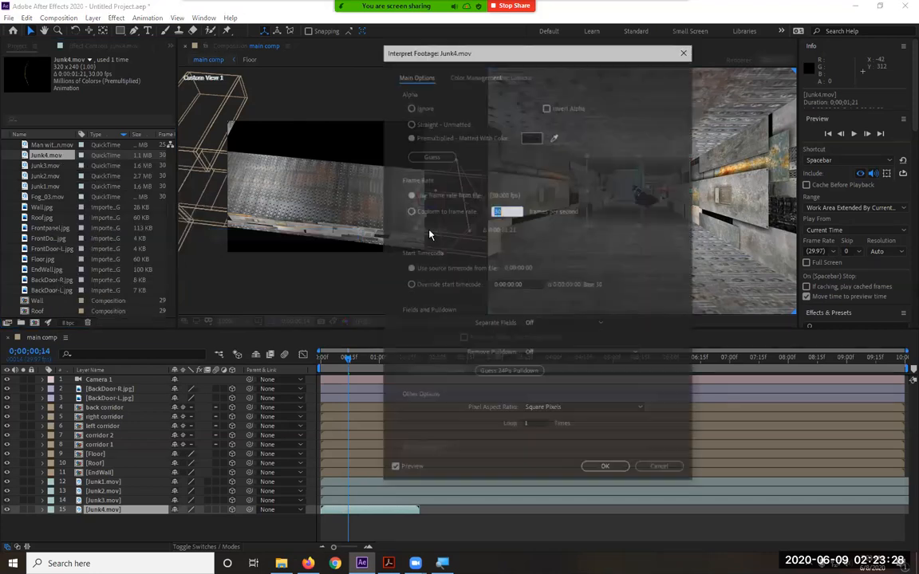
left_click(533, 425)
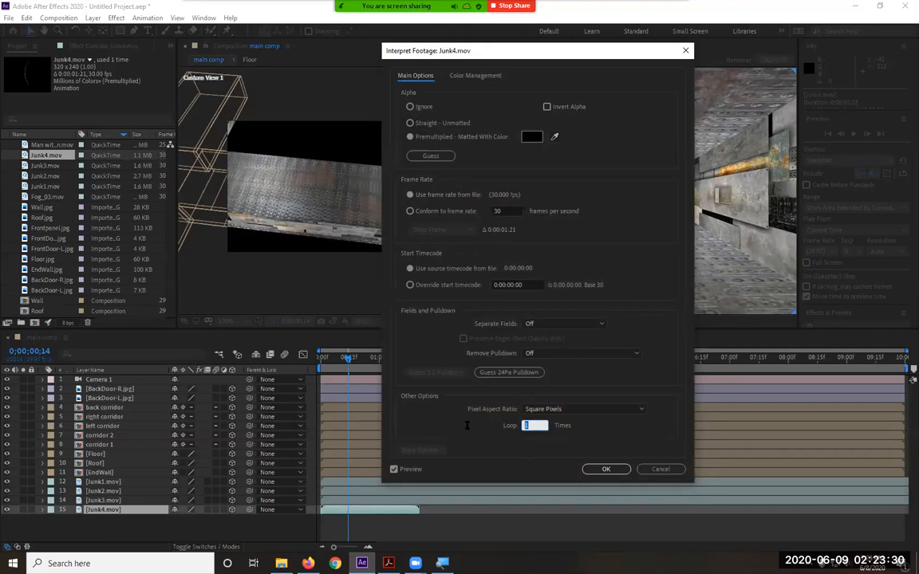
type("6")
key("Return")
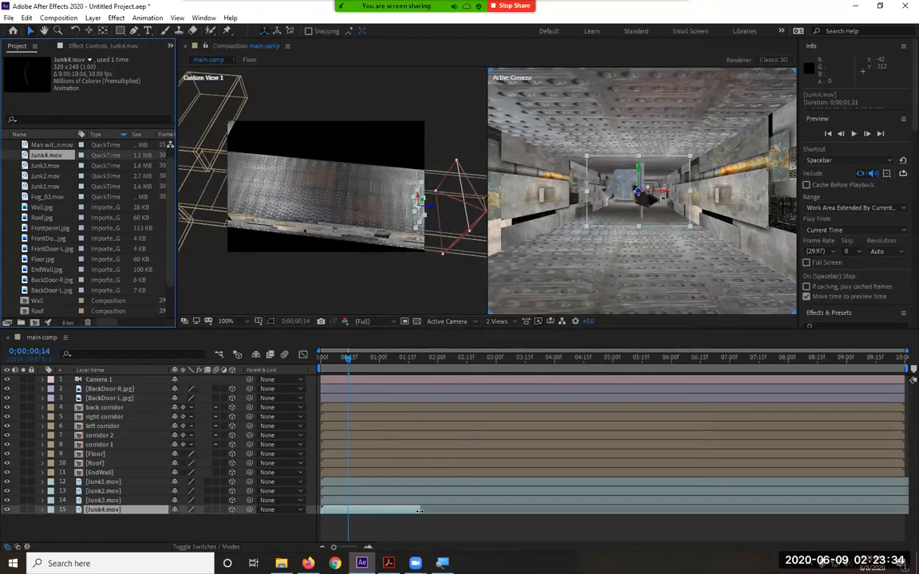
- Extend the Junk4.mov layer to the end of the composition and preview the animation from the first frame
left_click_drag(419, 510, 908, 511)
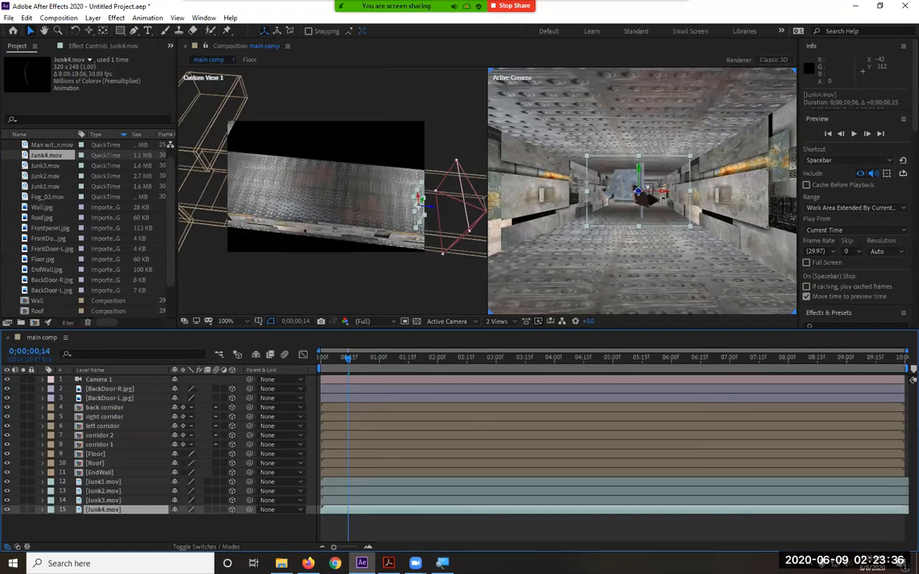
left_click_drag(348, 358, 286, 359)
key("space")
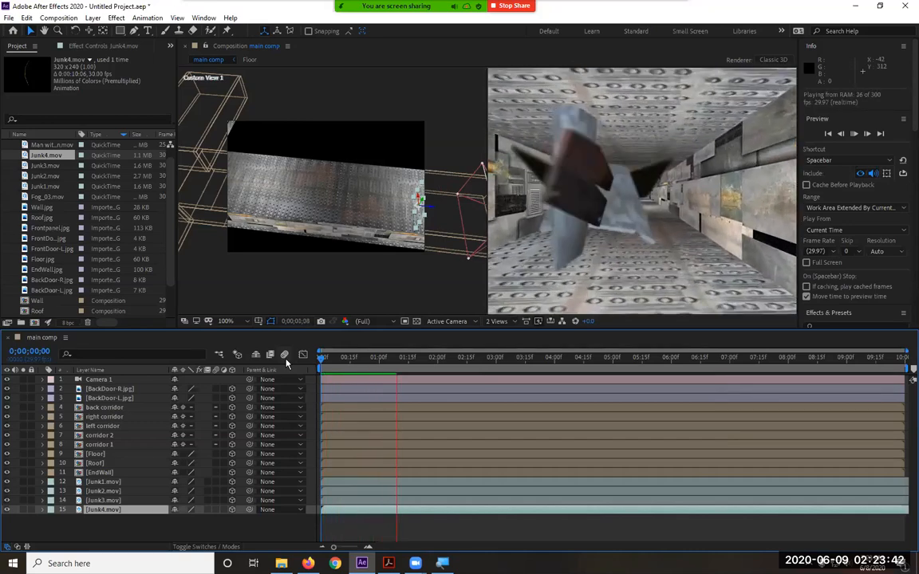
key("space")
key("Home")
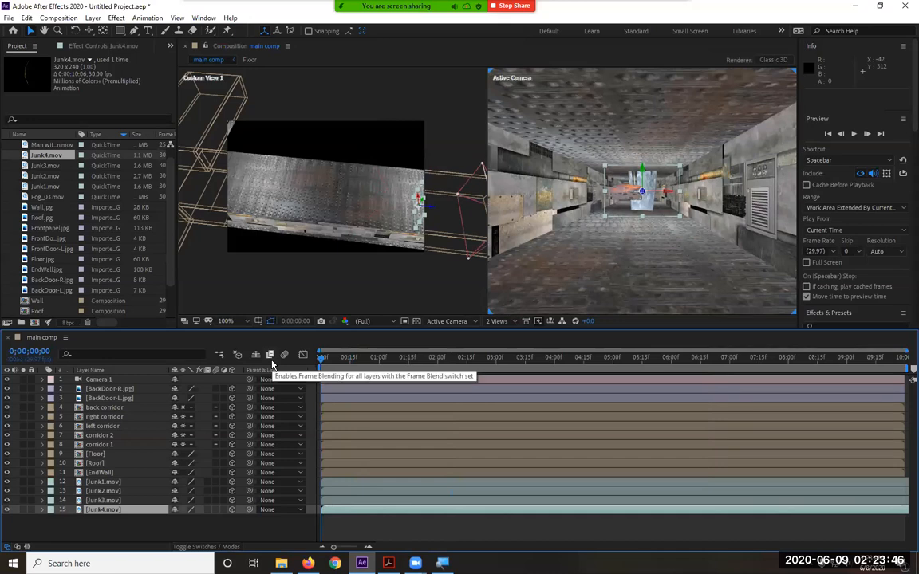
- Set the Junk1.mov layer's position to 370, 260, -255 and collapse its properties
left_click(104, 482)
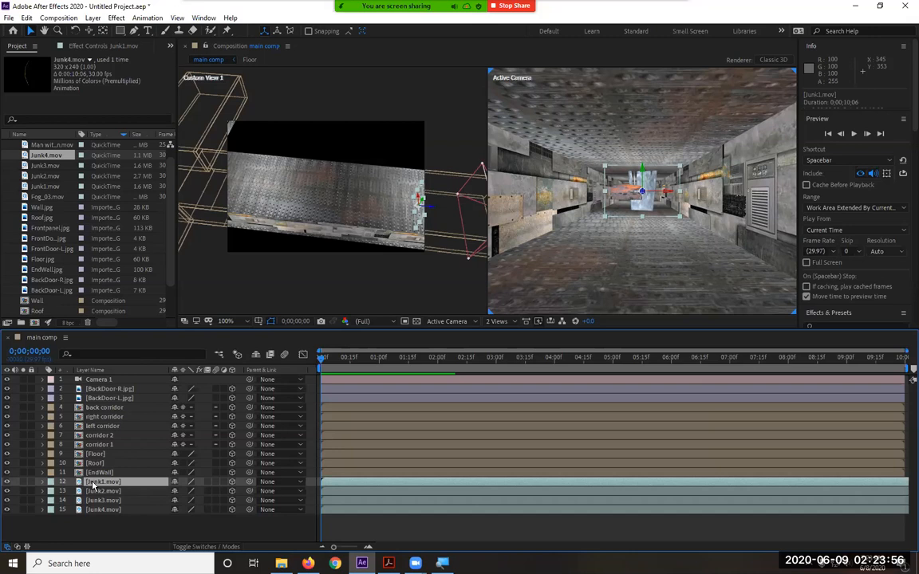
key("p")
left_click(180, 493)
type("370")
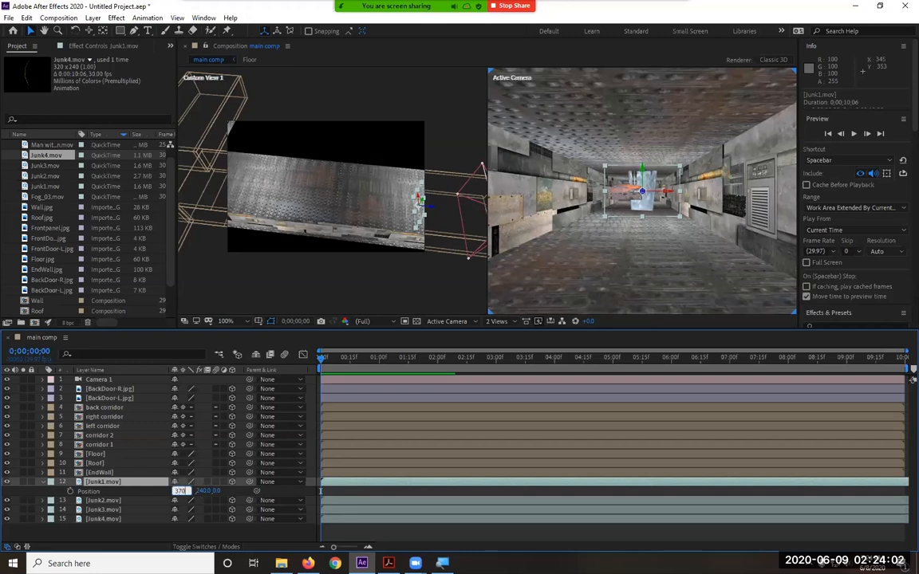
key("Return")
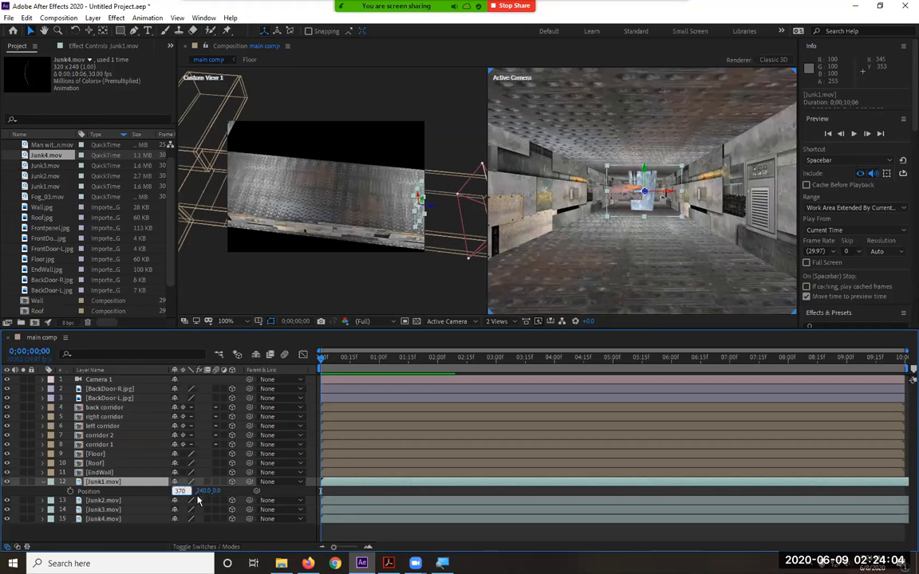
left_click(197, 492)
type("260")
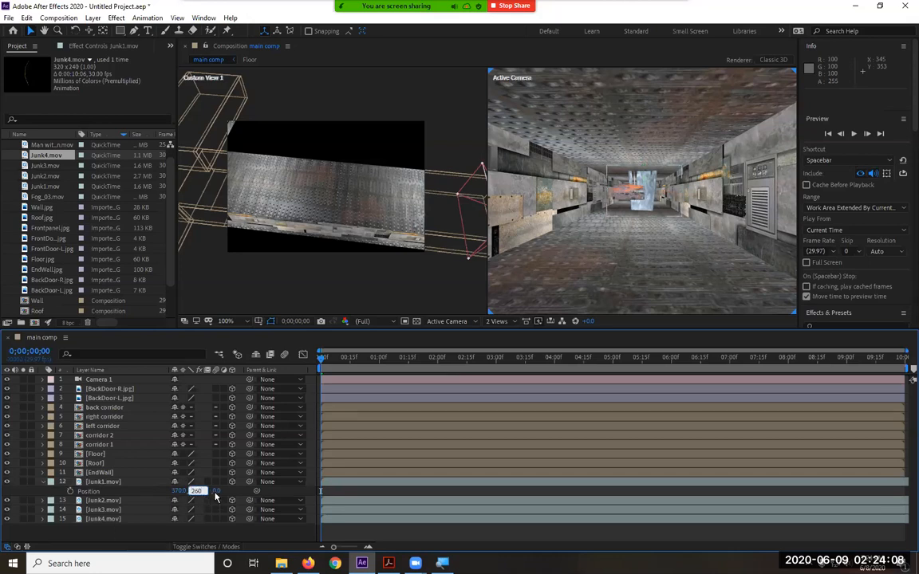
key("Return")
left_click(210, 492)
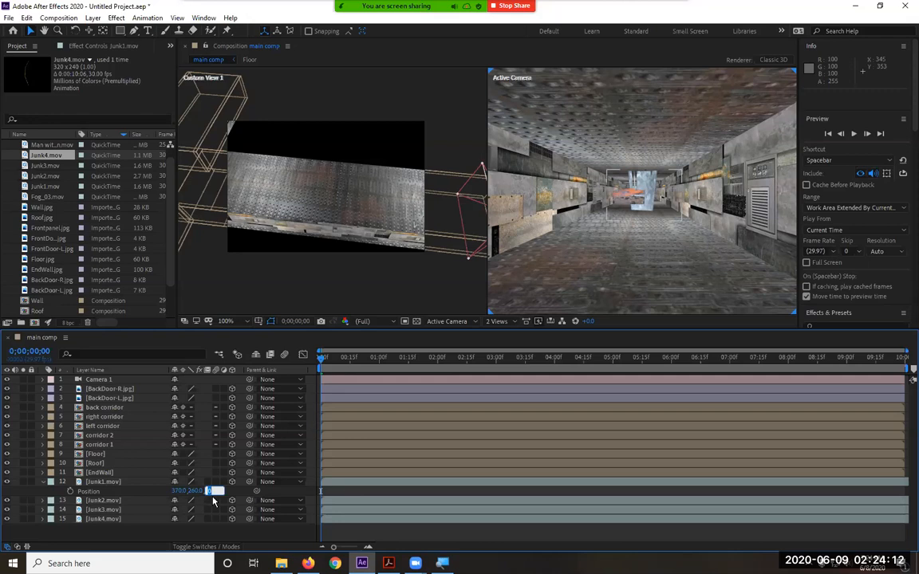
type("-255")
key("Return")
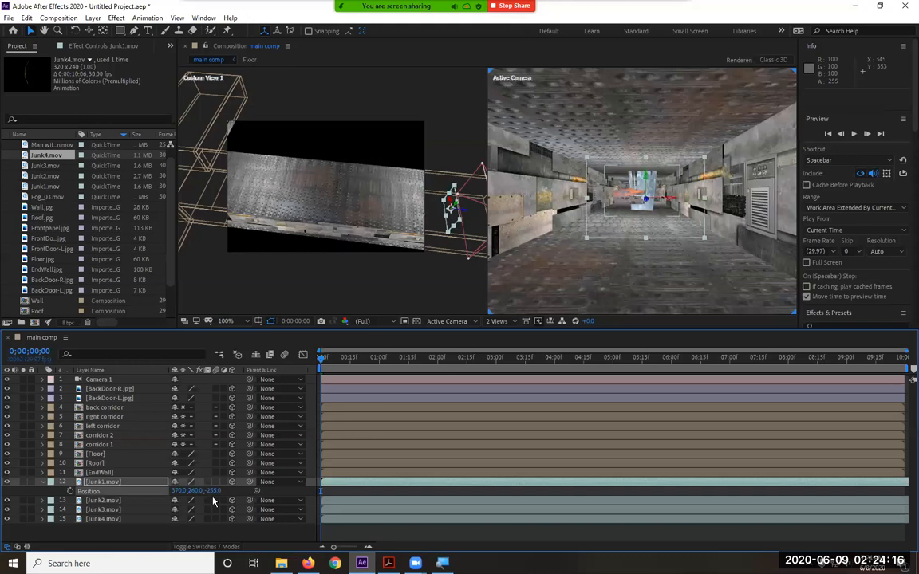
left_click(43, 483)
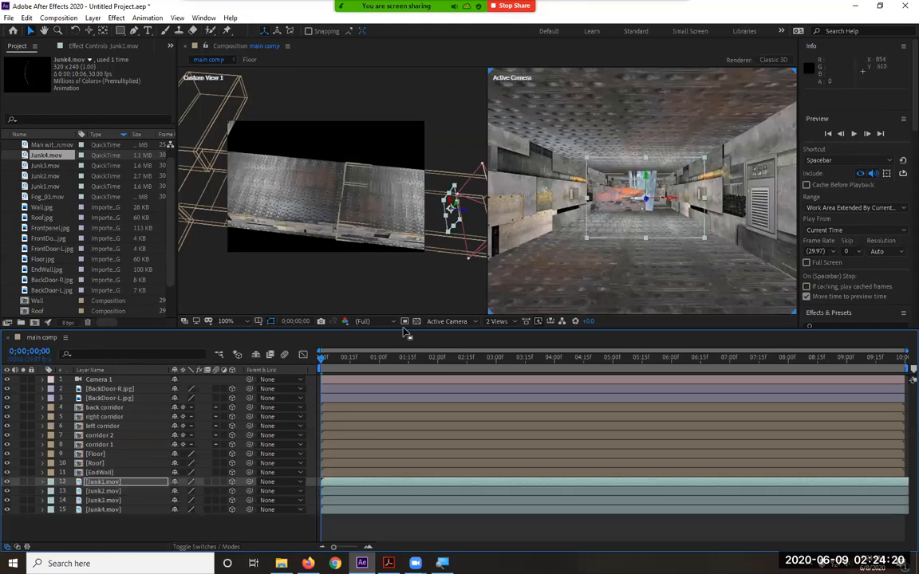
- Set the Junk2.mov layer's position to 380, 290, 400 and collapse the layer properties
left_click(107, 492)
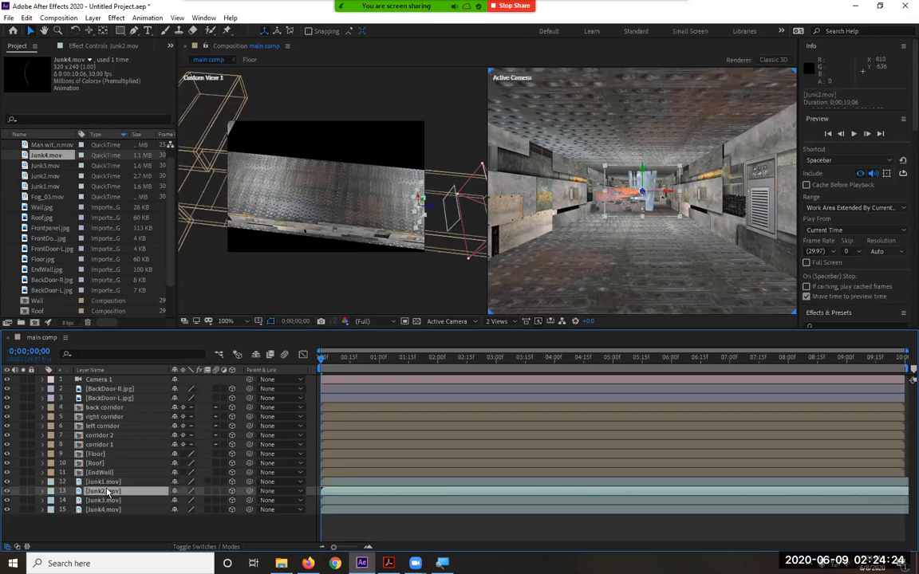
key("p")
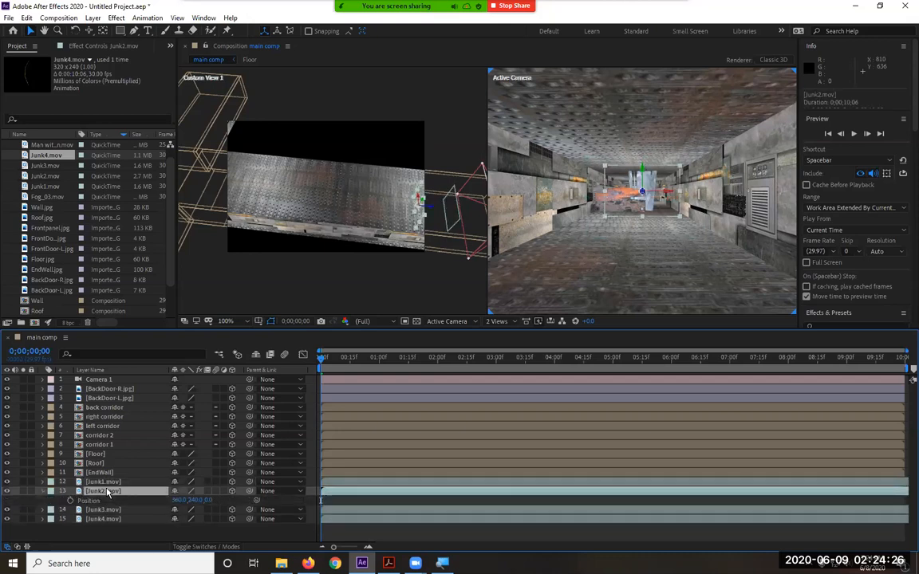
left_click(179, 500)
type("380")
left_click(201, 500)
type("250")
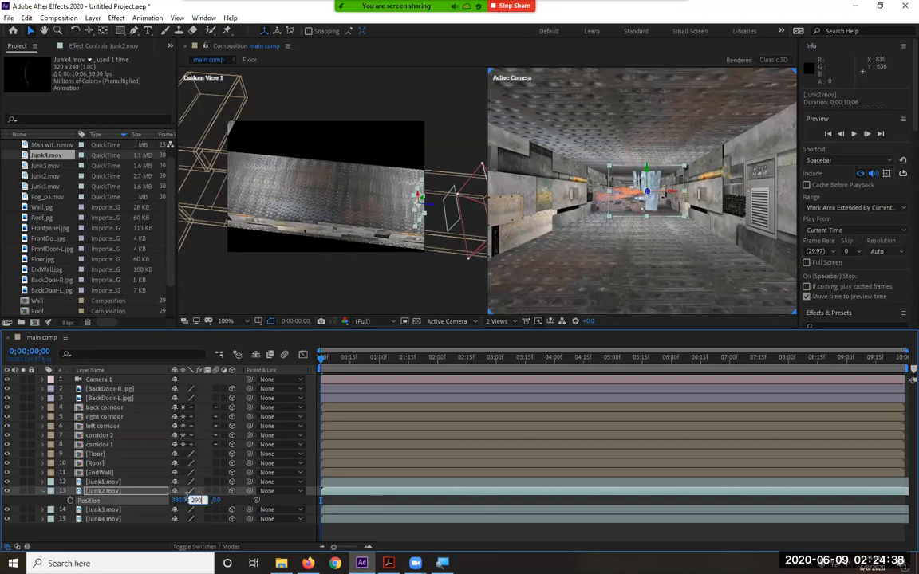
key("Return")
left_click(208, 500)
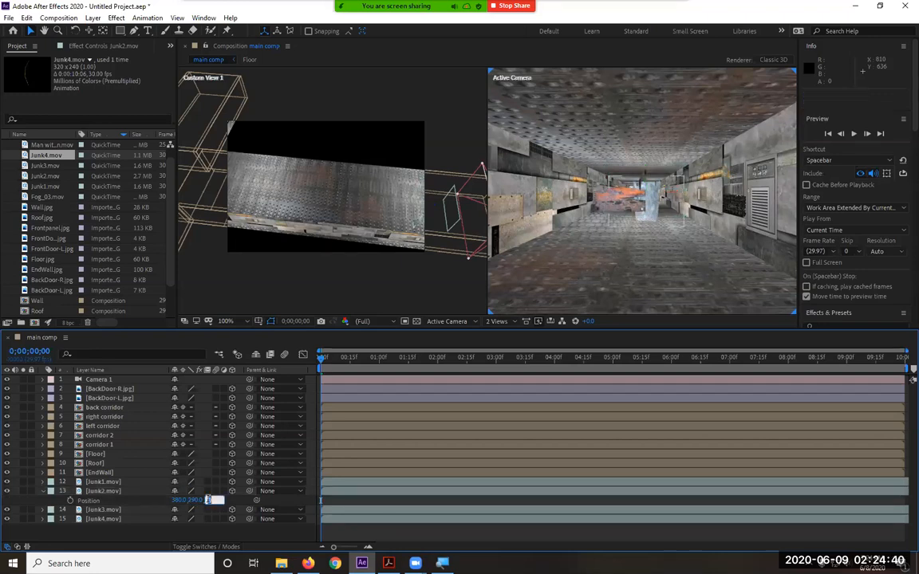
type("400")
key("Return")
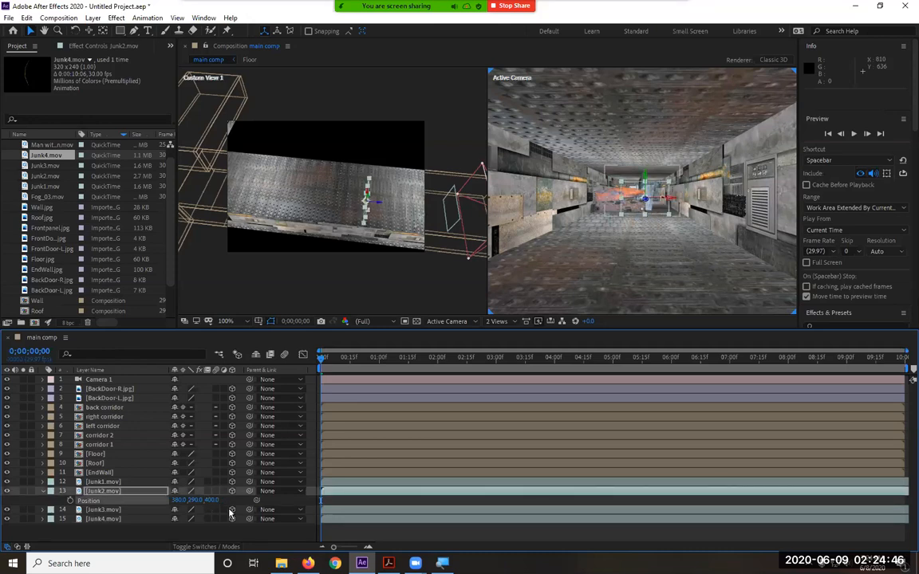
left_click(41, 484)
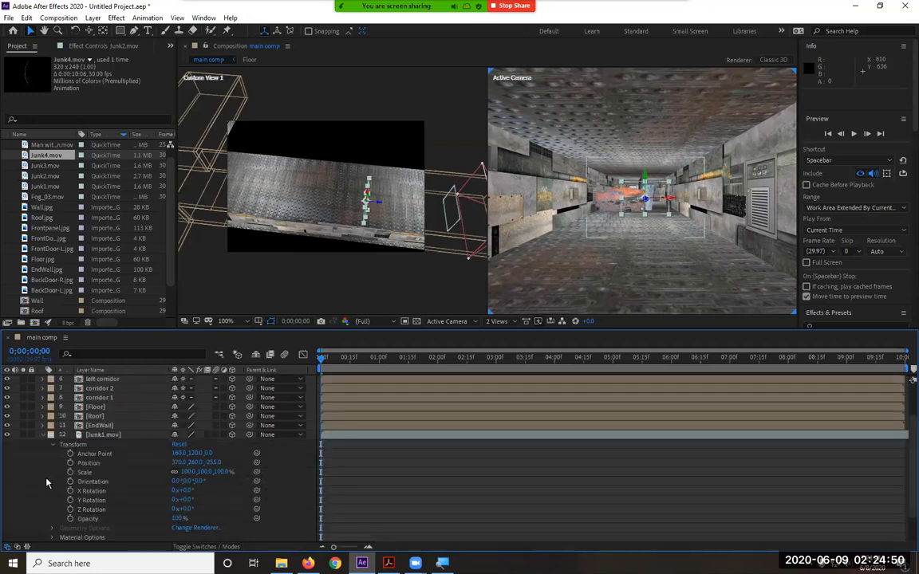
left_click(43, 428)
left_click(43, 427)
left_click(43, 435)
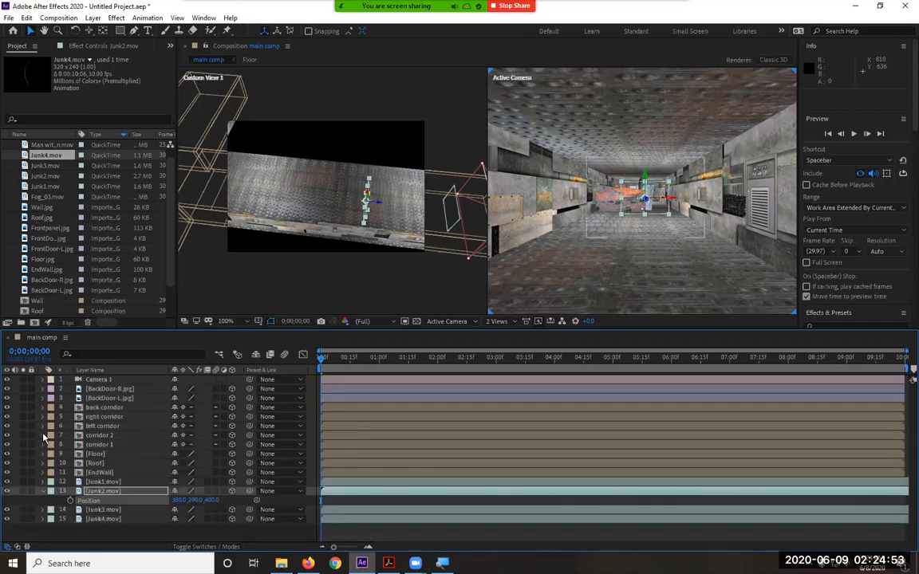
left_click(43, 492)
- Set the Junk4.mov layer's position to 380, 290, 3600 and collapse its properties
left_click(94, 512)
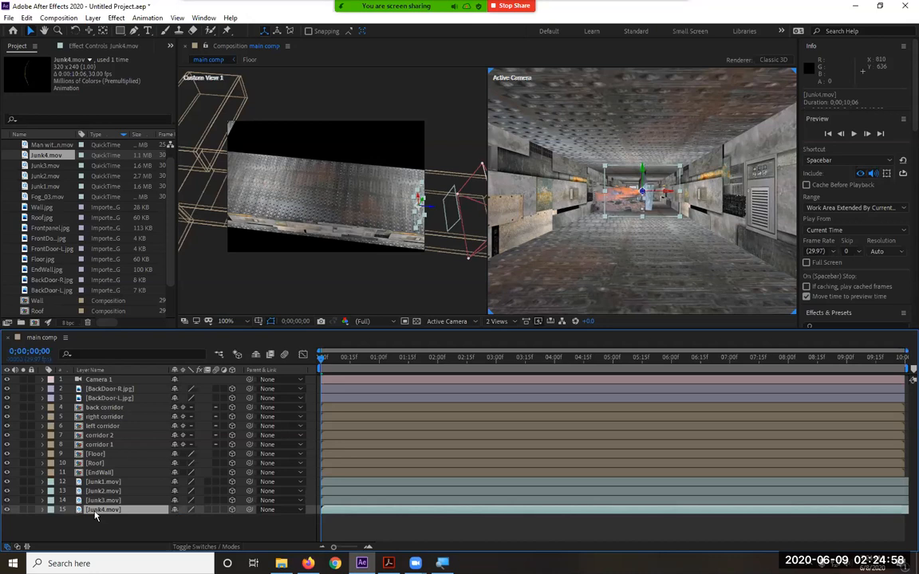
key("p")
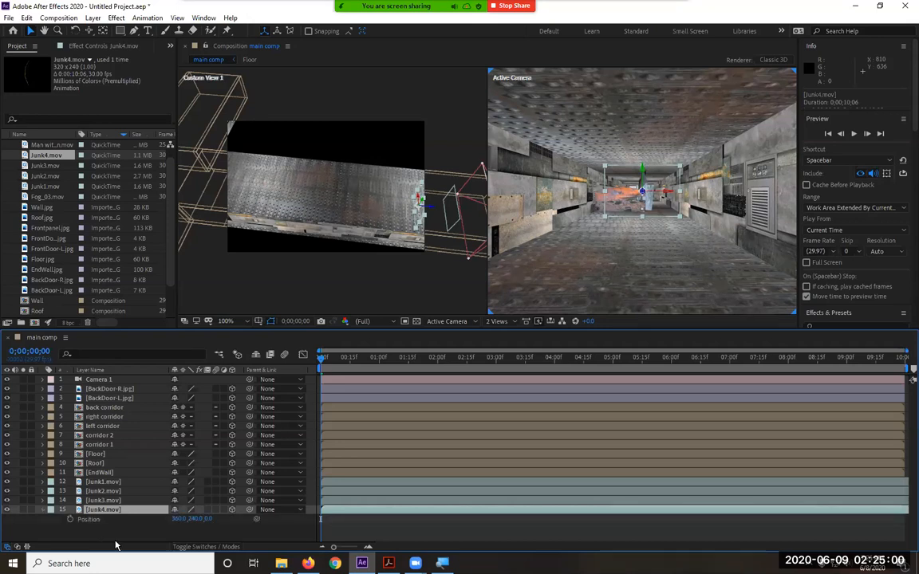
left_click(179, 519)
type("39")
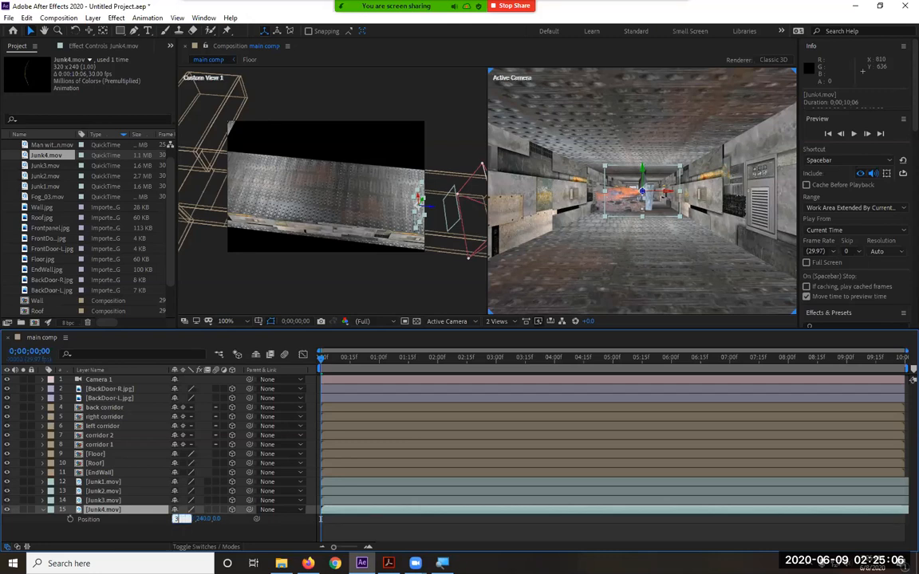
type("80")
left_click(200, 520)
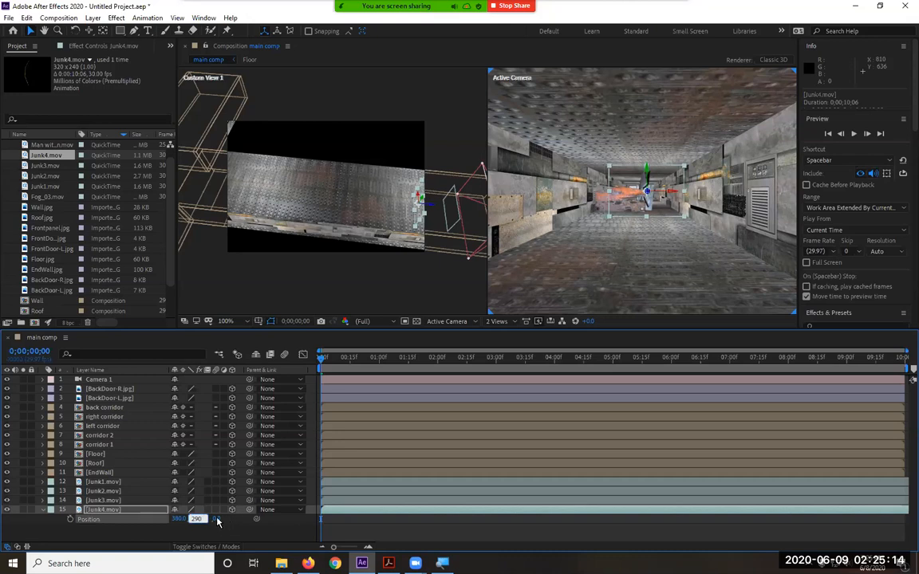
left_click(215, 521)
left_click(210, 520)
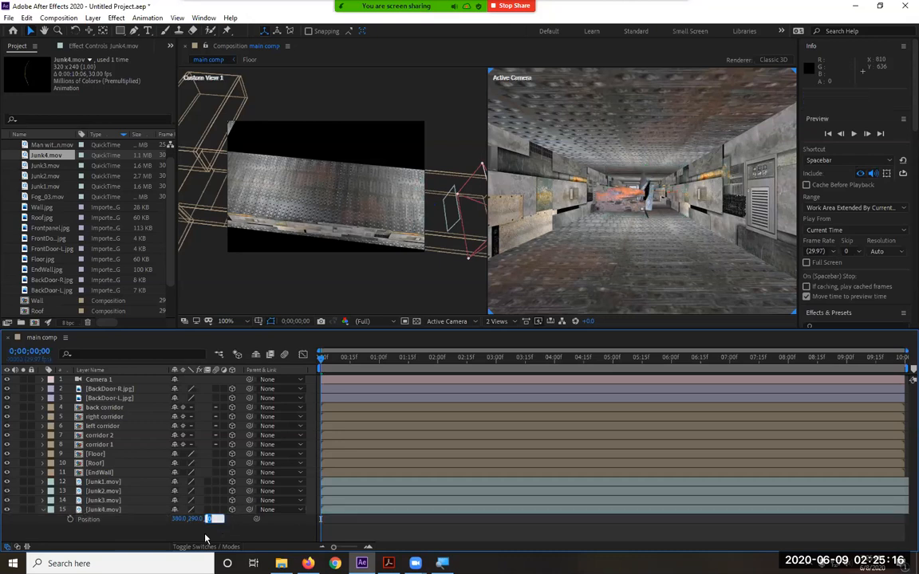
type("360")
key("Return")
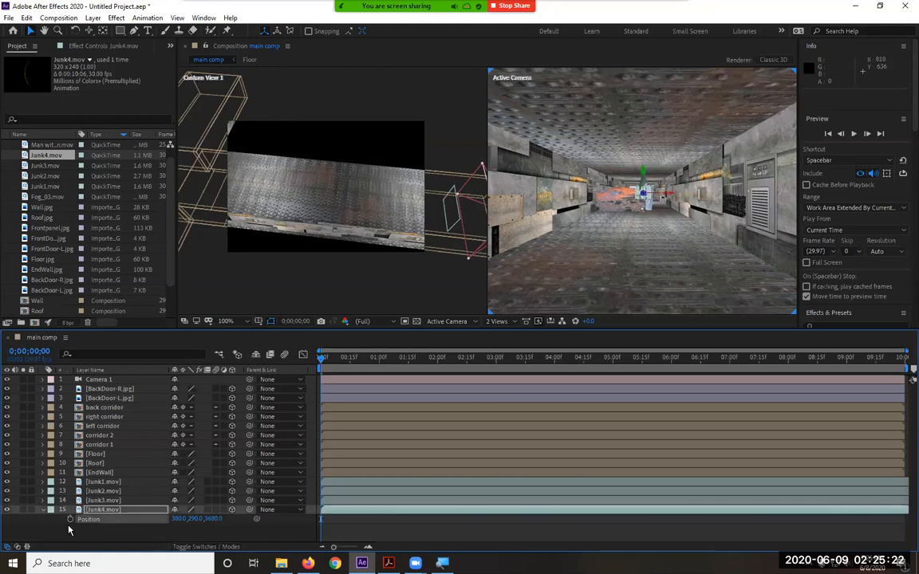
left_click(42, 510)
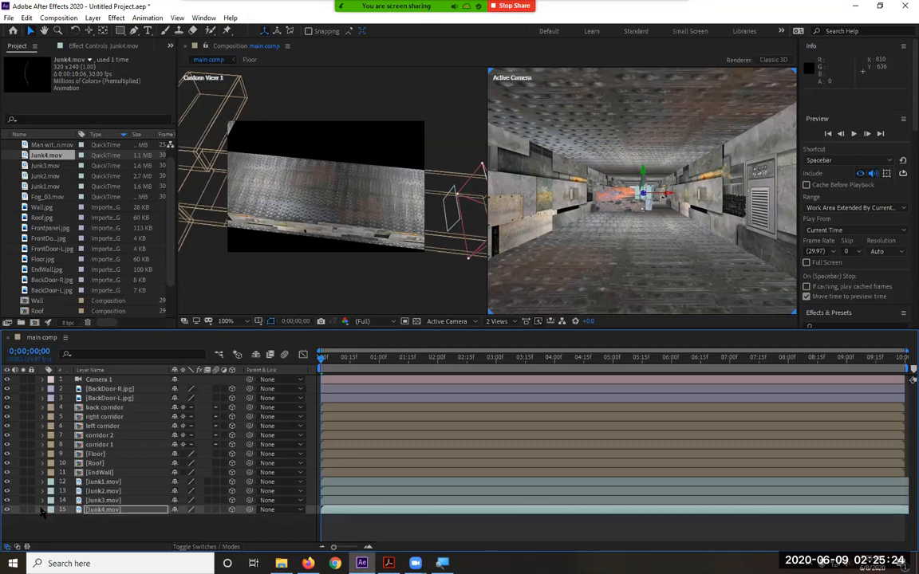
- Set the Junk3.mov layer's X position to -520 and Z position to 2130, then collapse its properties
left_click(95, 501)
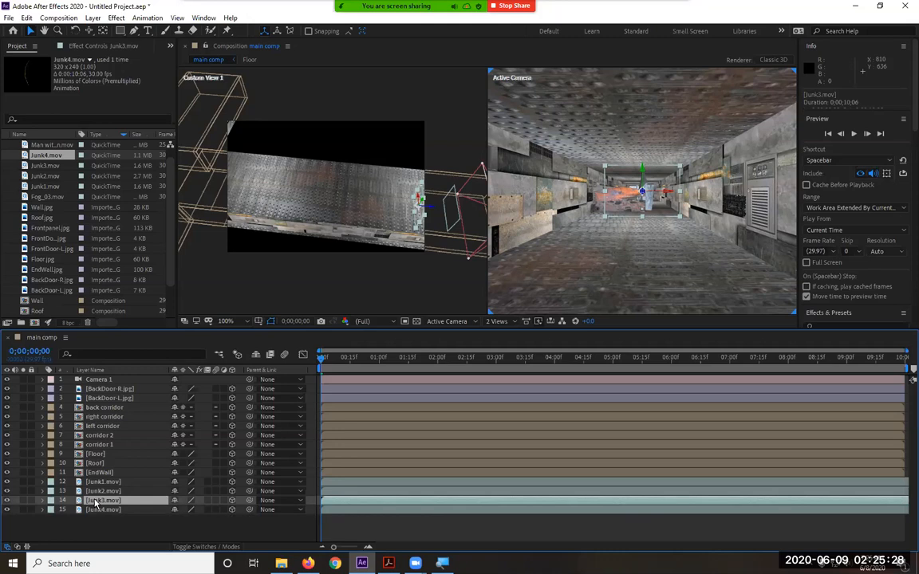
key("p")
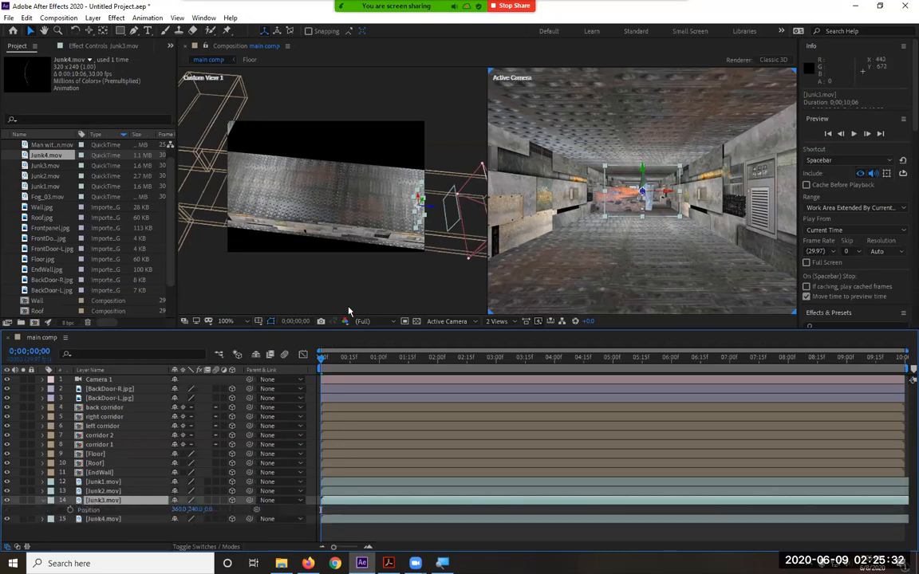
left_click(179, 511)
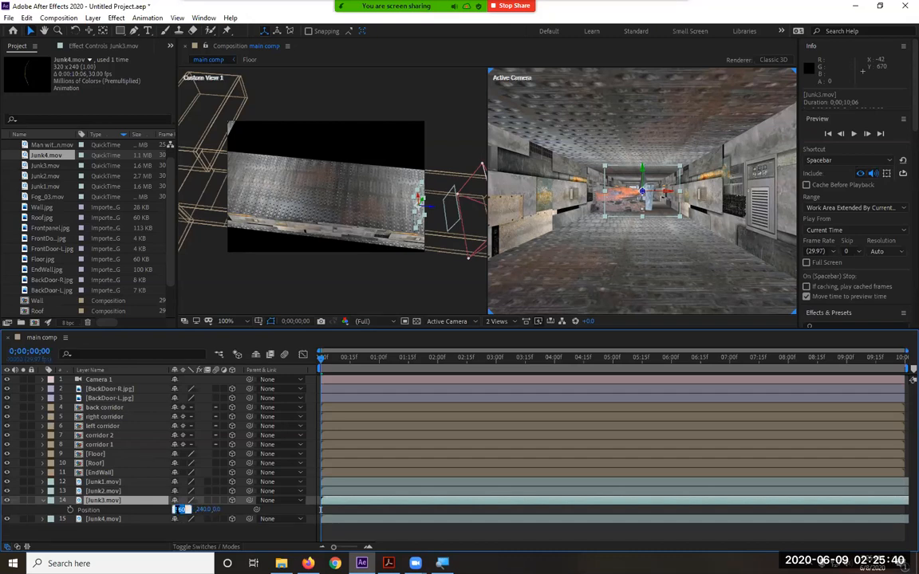
type("-520")
key("Tab")
key("Tab")
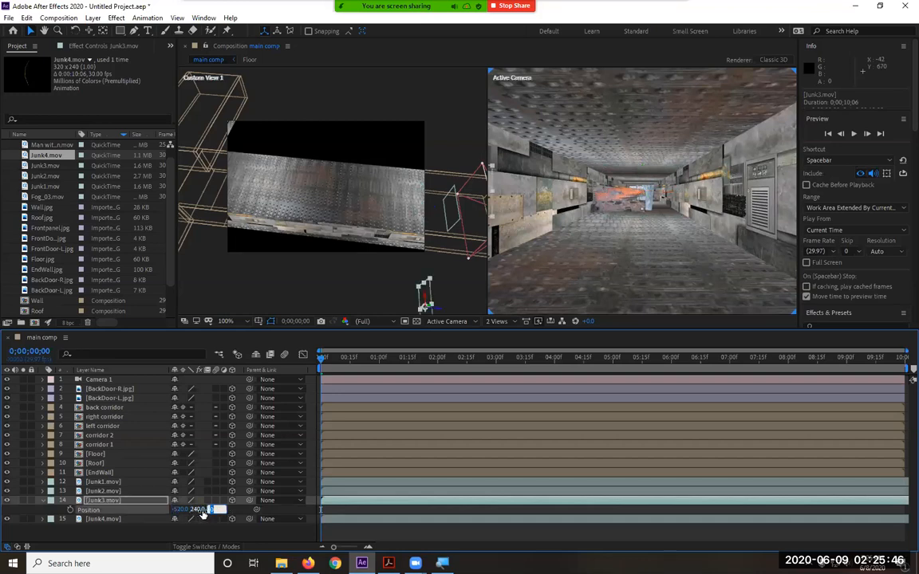
type("2130")
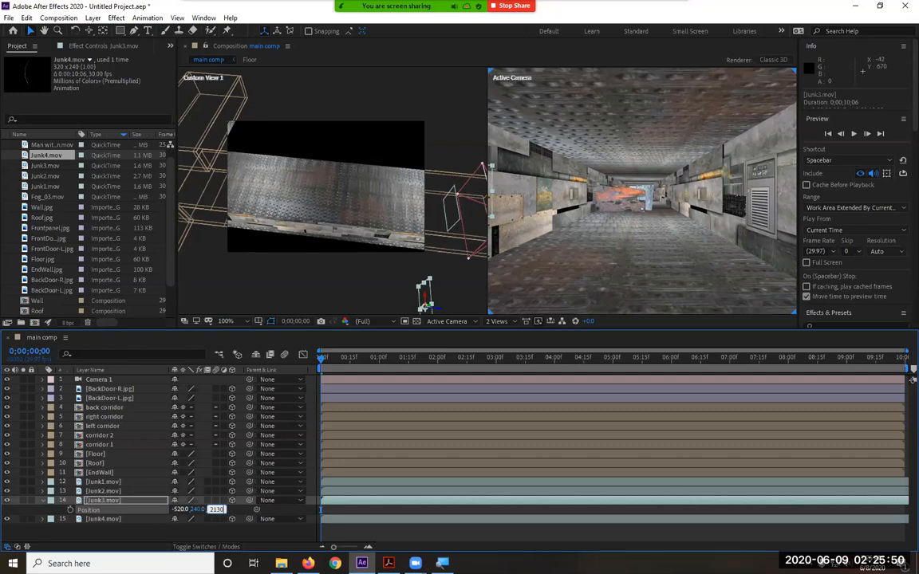
key("Return")
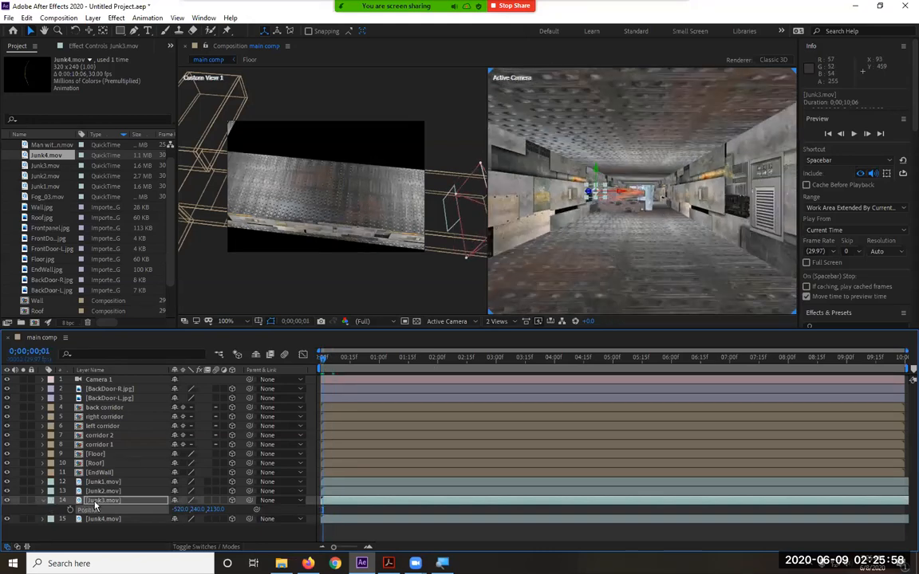
left_click(44, 501)
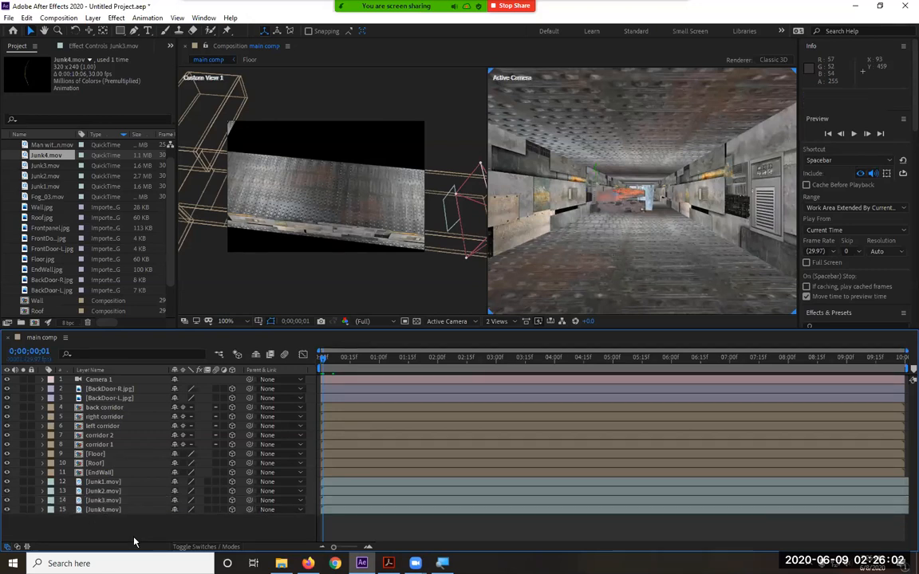
- Preview the whole corridor animation from the first frame to check how the repositioned junk clips move
left_click_drag(324, 366, 309, 366)
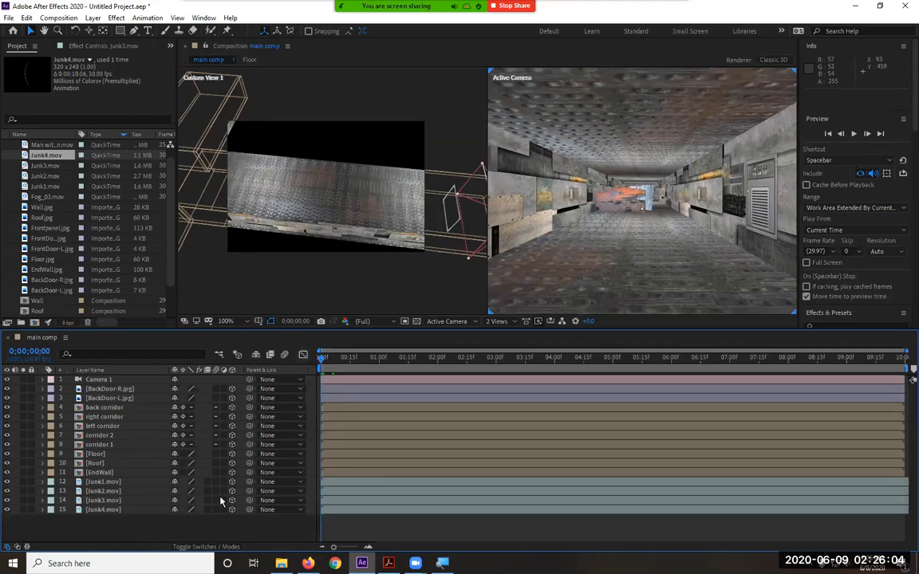
key("space")
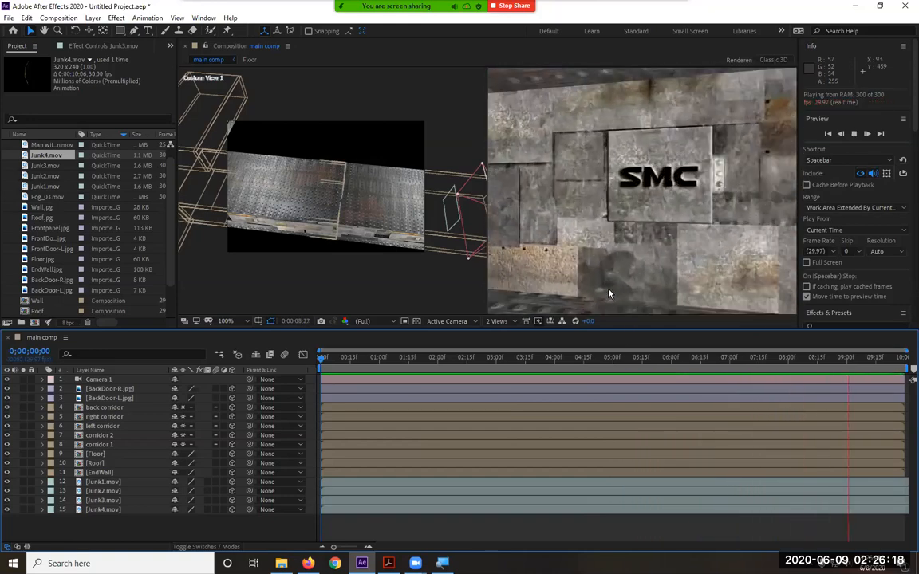
key("space")
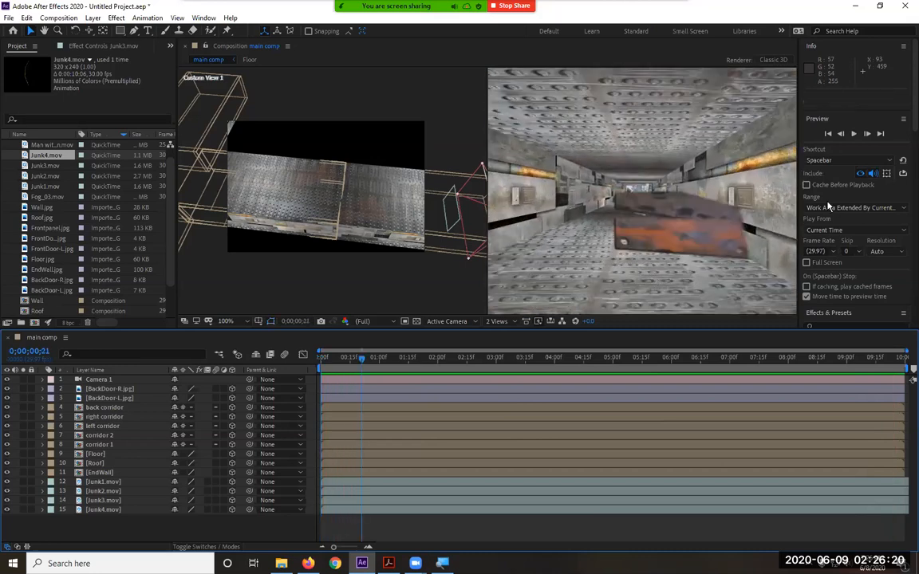
- Shift the Junk1.mov layer 15 frames earlier in the timeline
left_click(353, 483)
mouse_move(353, 485)
left_mouse_down()
mouse_move(322, 485)
mouse_move(340, 494)
left_mouse_up()
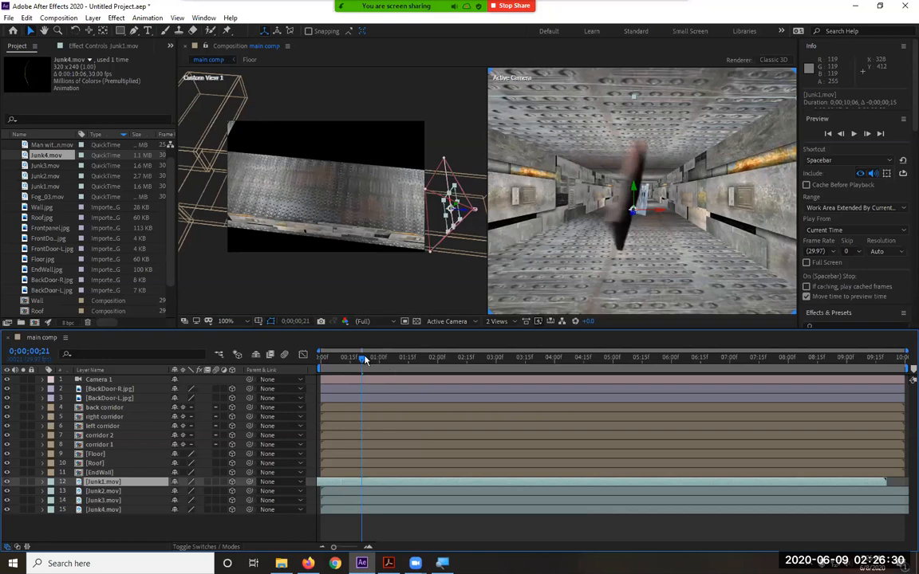
- Set the Junk2.mov layer's Z rotation to -25 degrees, judging it at about 0;00;01;24
left_click_drag(368, 363, 429, 376)
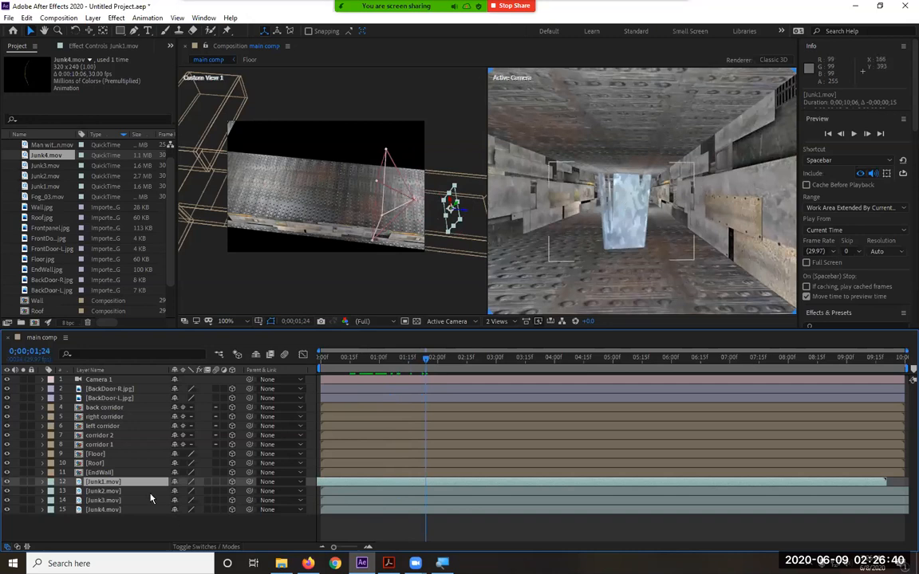
left_click(103, 490)
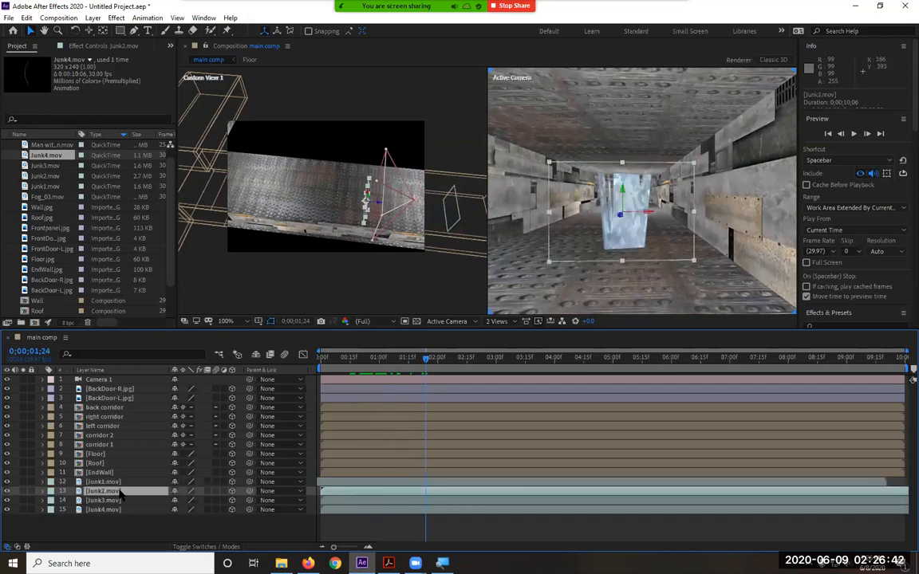
key("r")
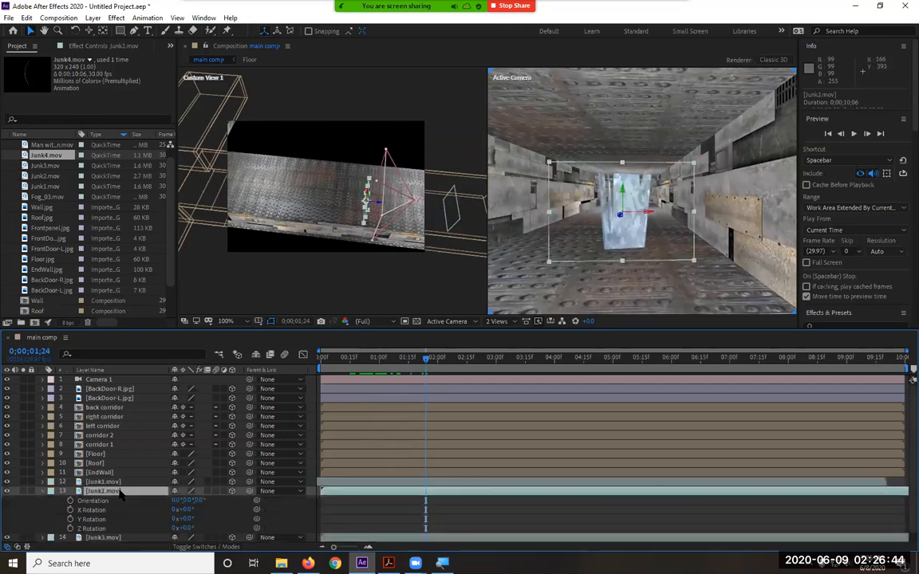
mouse_move(185, 531)
left_mouse_down()
mouse_move(202, 533)
mouse_move(173, 529)
left_mouse_up()
- Preview the corridor animation from the first frame to check the rotated Junk2.mov clip
left_click_drag(410, 359, 293, 363)
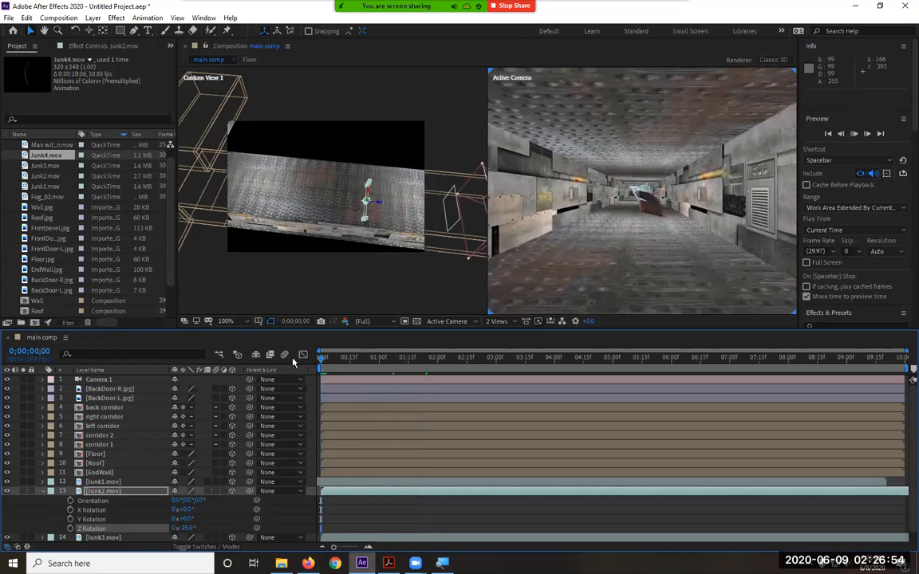
key("space")
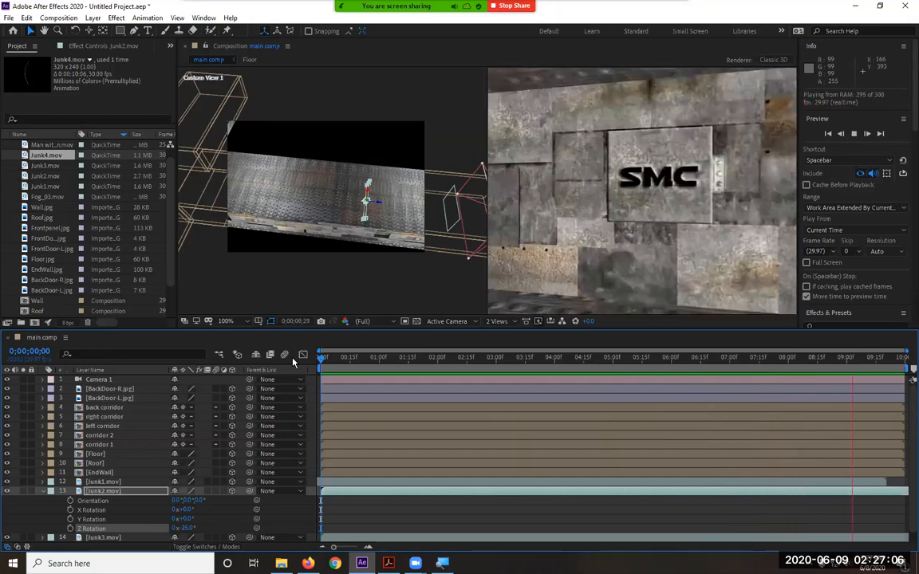
key("space")
- Collapse Junk2.mov and, at 0;00;04;28, move the Junk4.mov layer along its Z axis to about 3465.6
left_click_drag(322, 359, 609, 359)
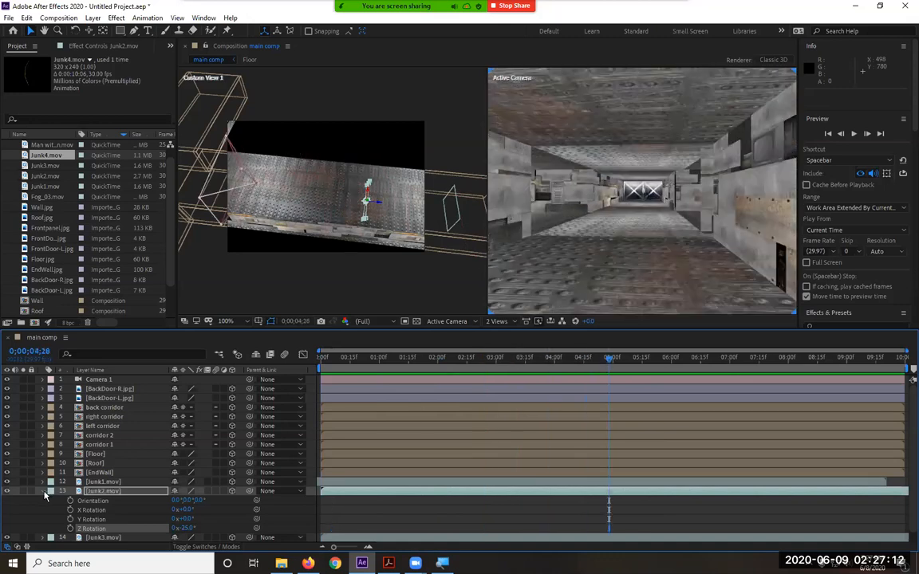
left_click(44, 491)
left_click(106, 510)
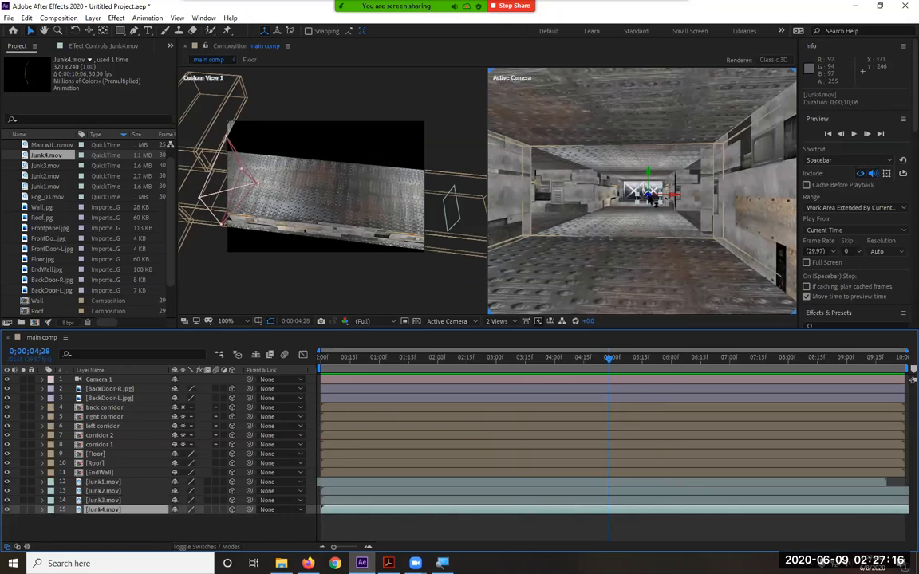
left_click_drag(649, 197, 646, 213)
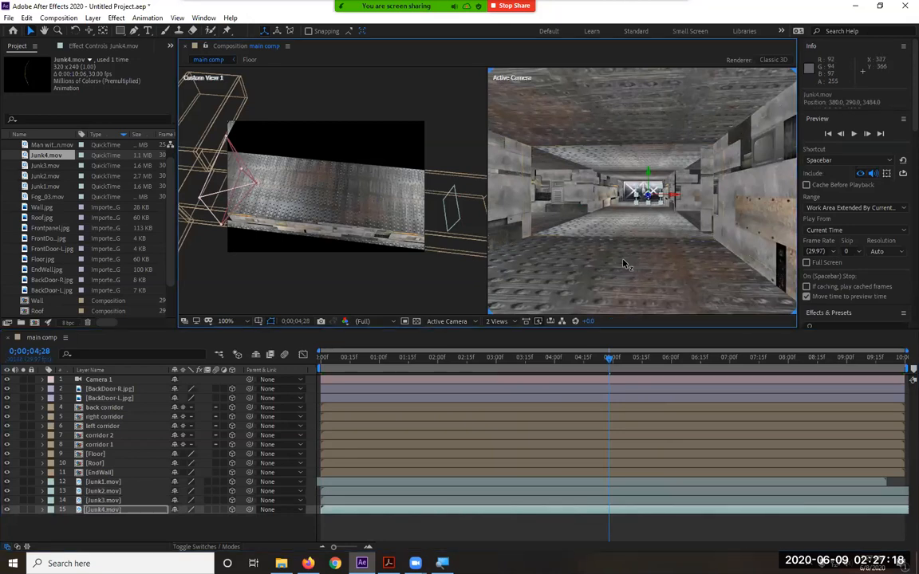
left_click_drag(617, 271, 618, 271)
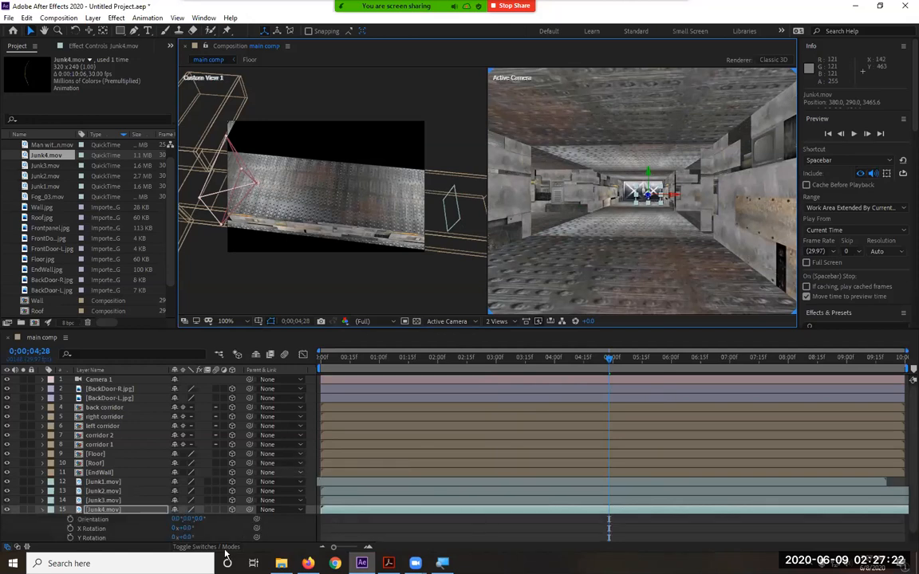
- Try a Y rotation of 55 degrees on the Junk4.mov layer and reset it to 0
key("r")
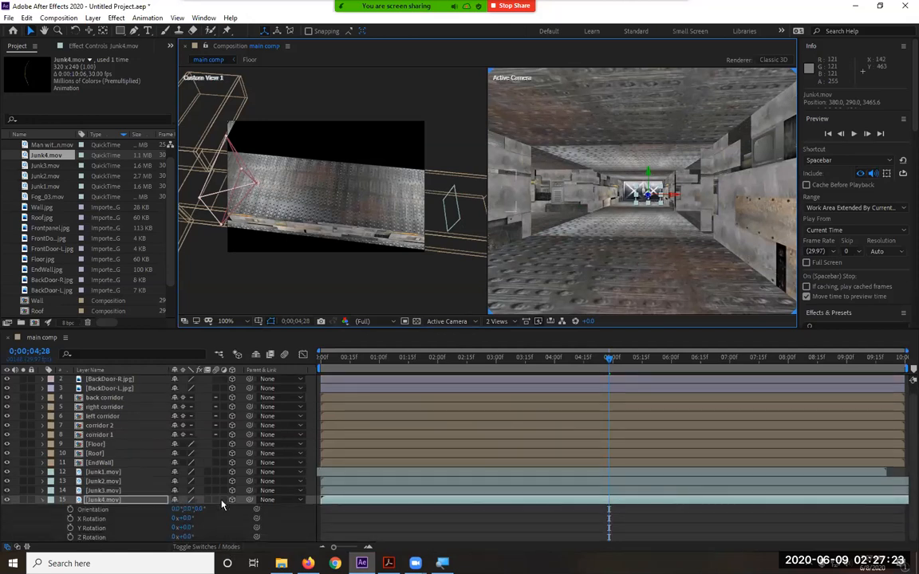
left_click(183, 528)
type("27")
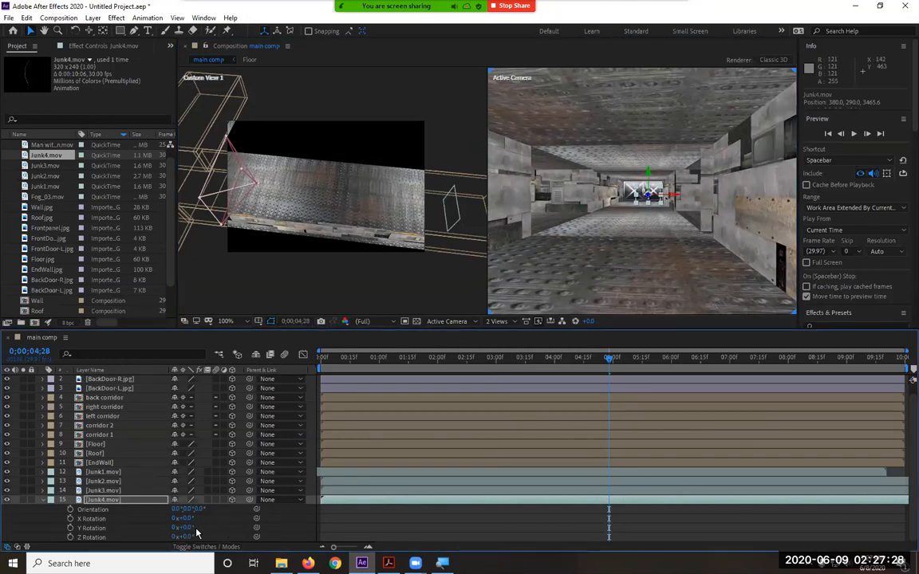
key("Return")
left_click_drag(211, 529, 221, 528)
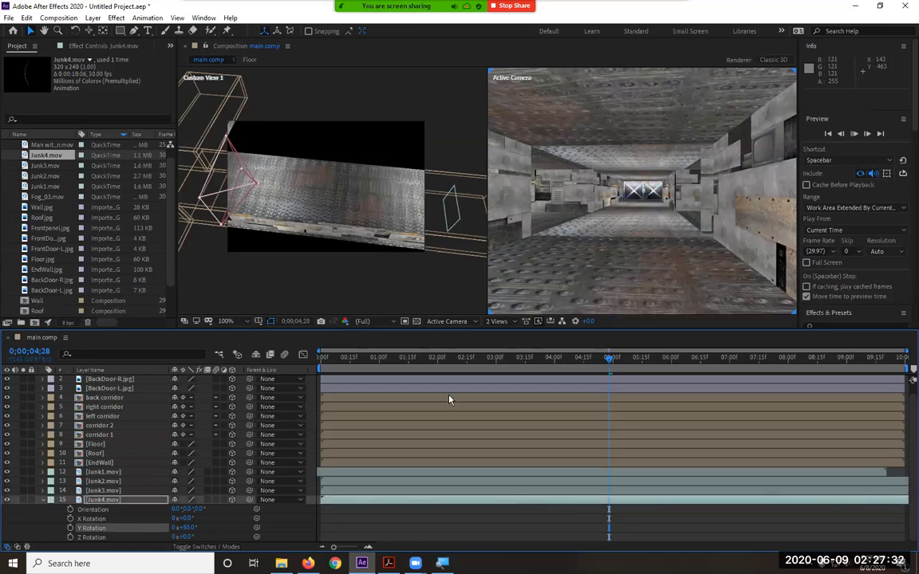
key("space")
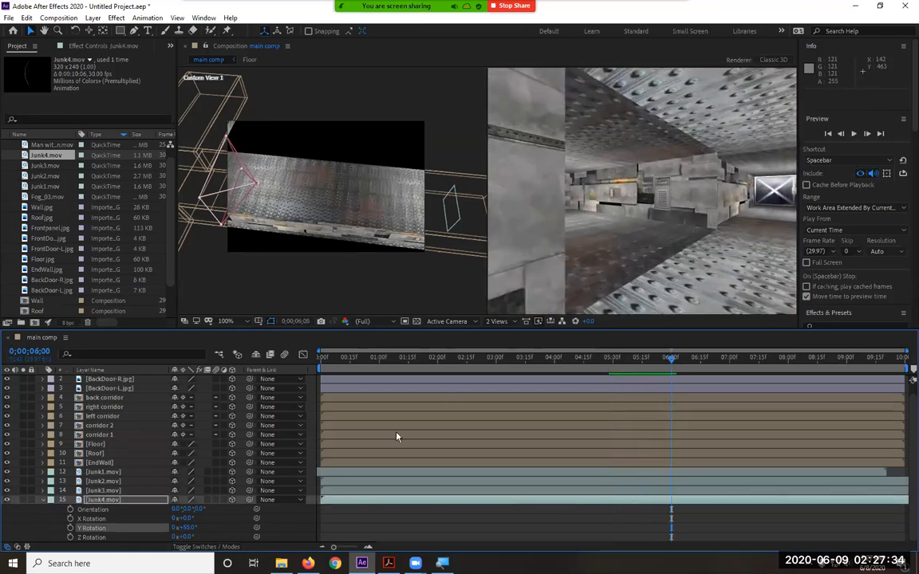
left_click(186, 528)
type("0")
key("Return")
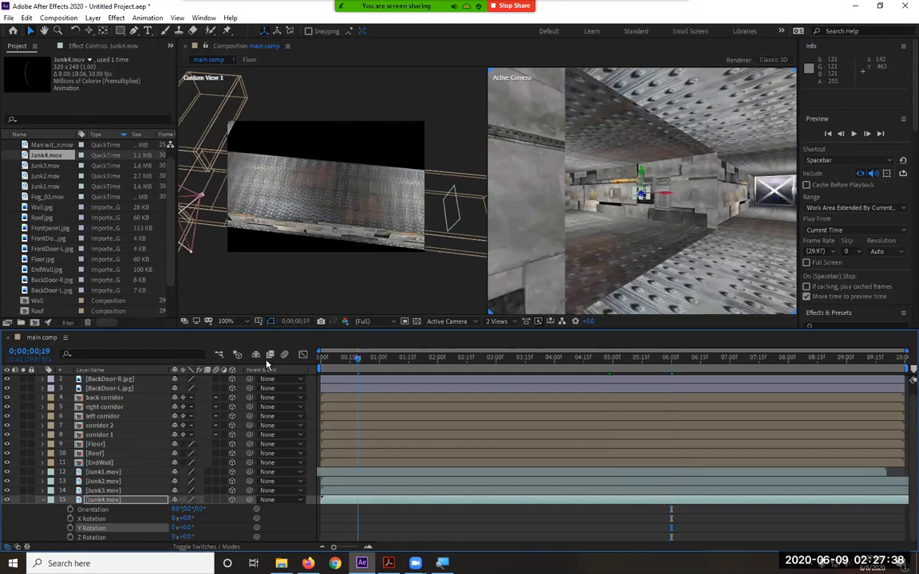
- Preview the whole animation from the first frame to check all the junk clips, and collapse the Junk4.mov properties
key("Home")
key("space")
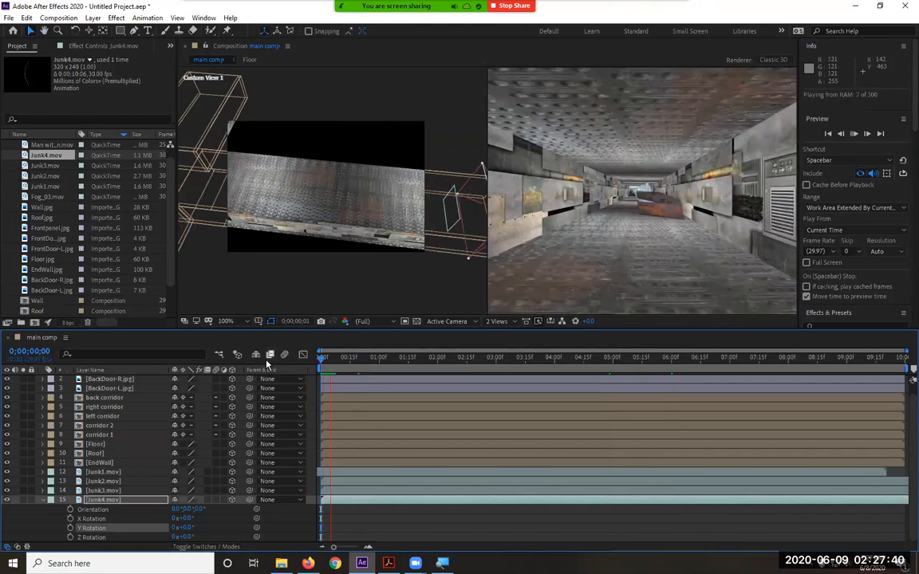
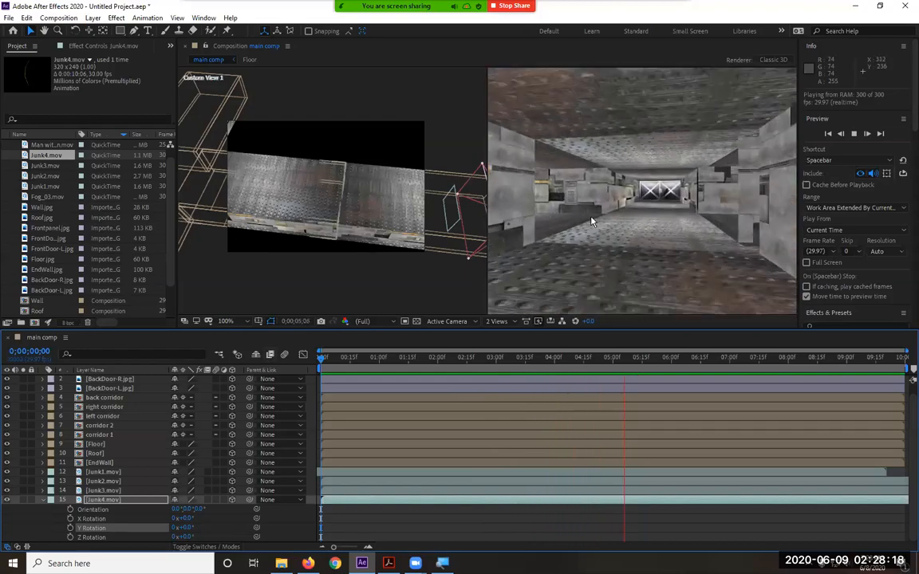
left_click(42, 500)
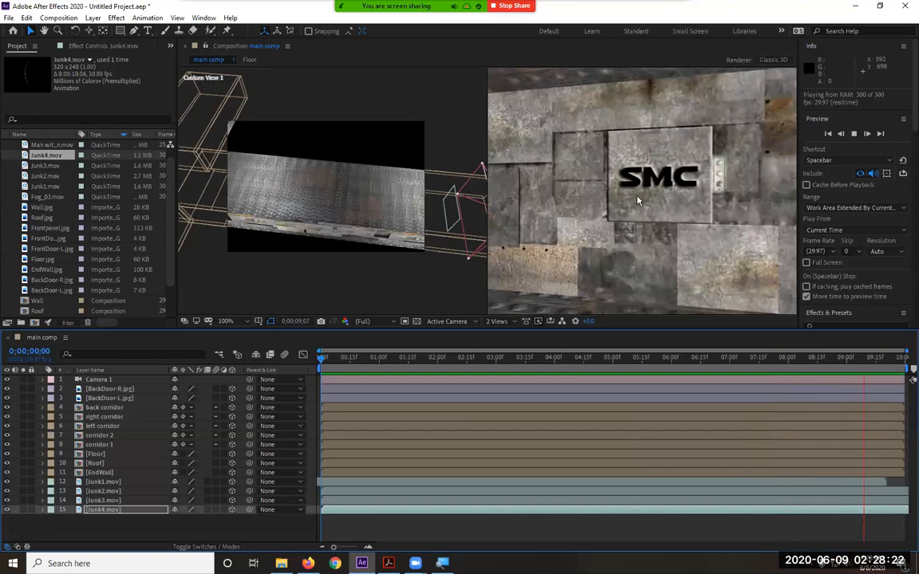
left_click_drag(334, 361, 315, 363)
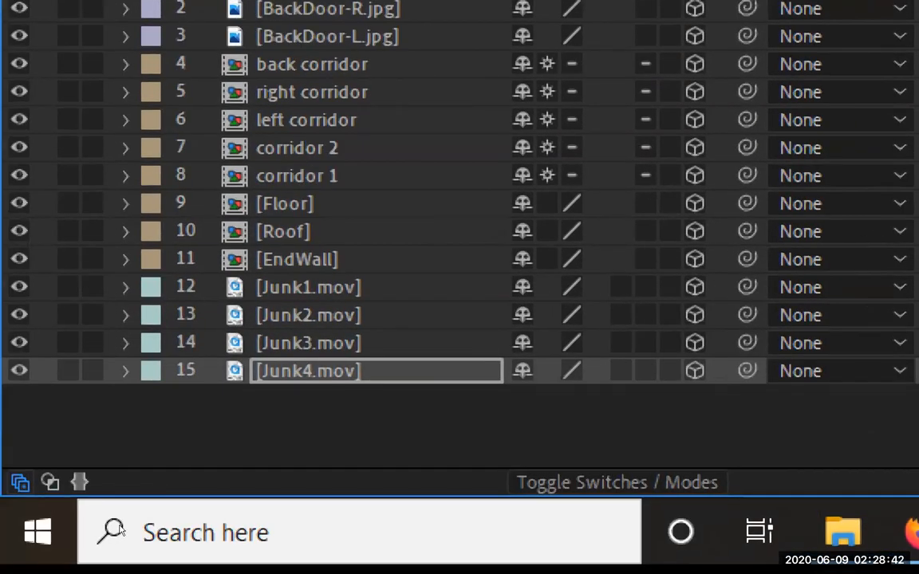
- Turn on Casts Shadows for the Junk1.mov through Junk4.mov layers together, collapse their properties and deselect them
left_click_drag(386, 402, 277, 279)
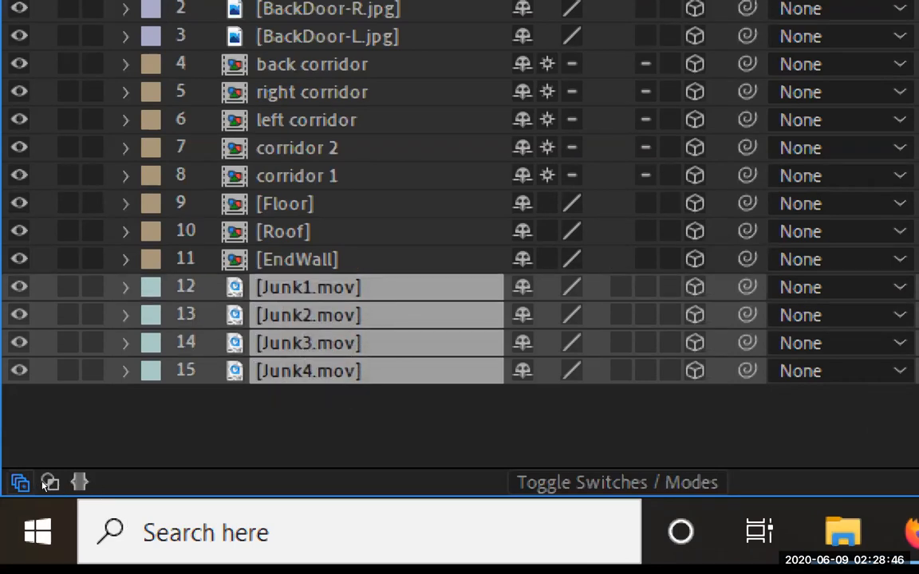
left_click(125, 287)
scroll(121, 297, "down", 2)
scroll(88, 479, "down", 2)
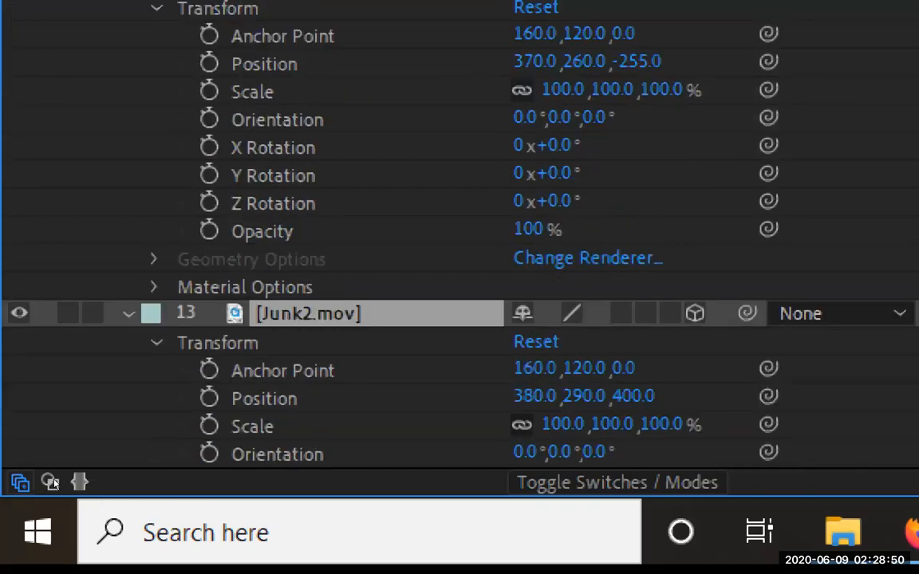
scroll(55, 483, "down", 5)
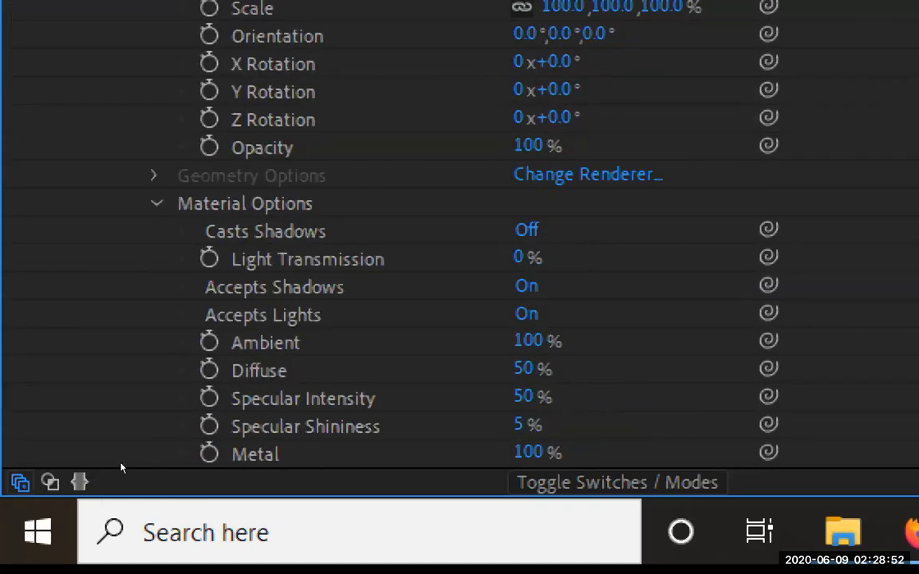
left_click(527, 230)
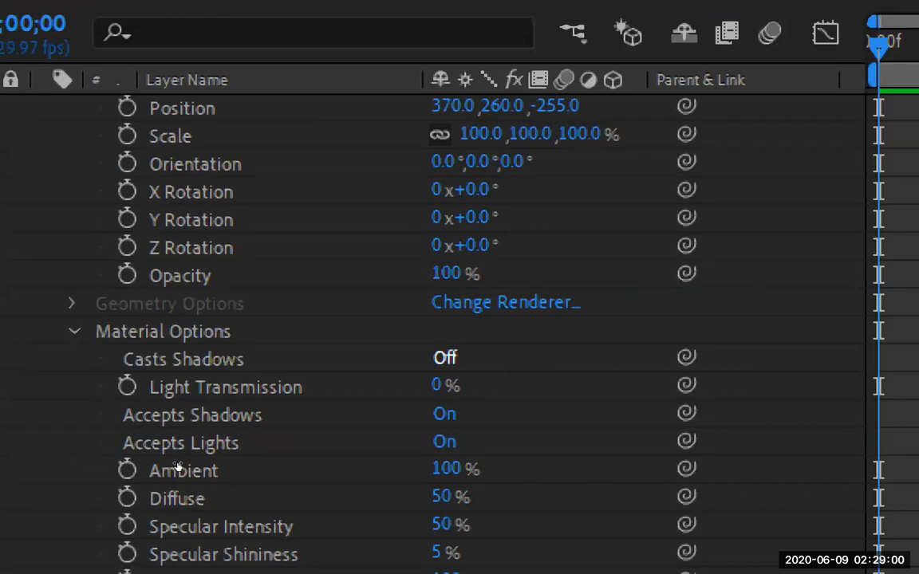
left_click(445, 358)
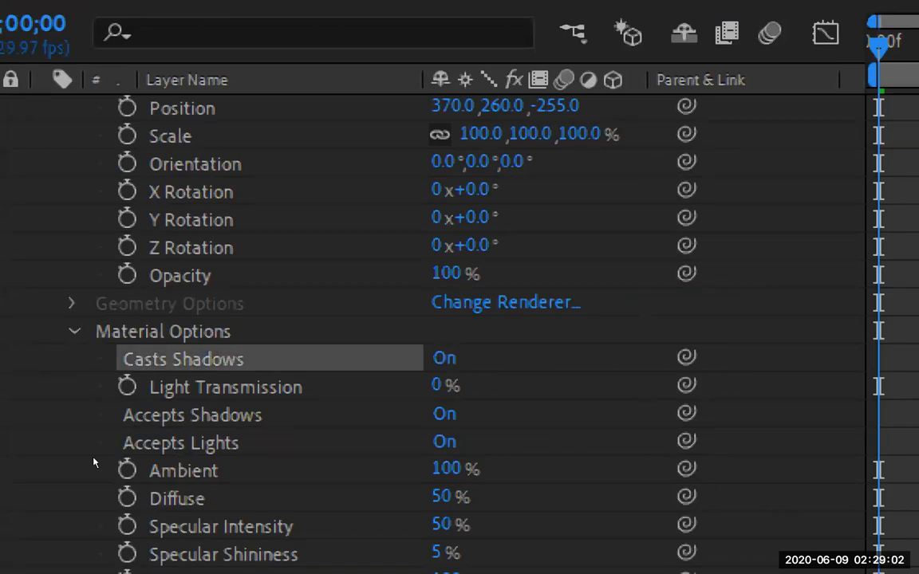
scroll(94, 463, "down", 7)
scroll(94, 463, "up", 4)
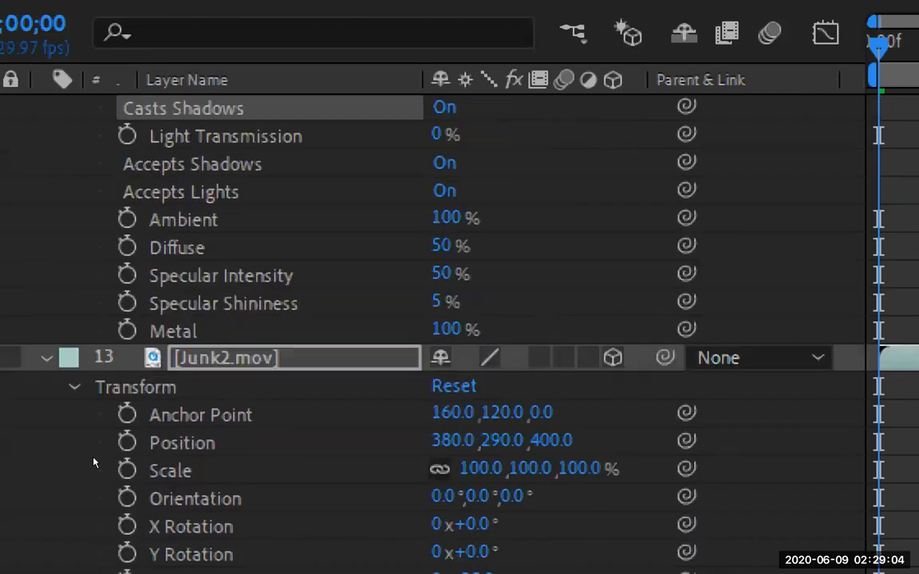
scroll(93, 463, "up", 8)
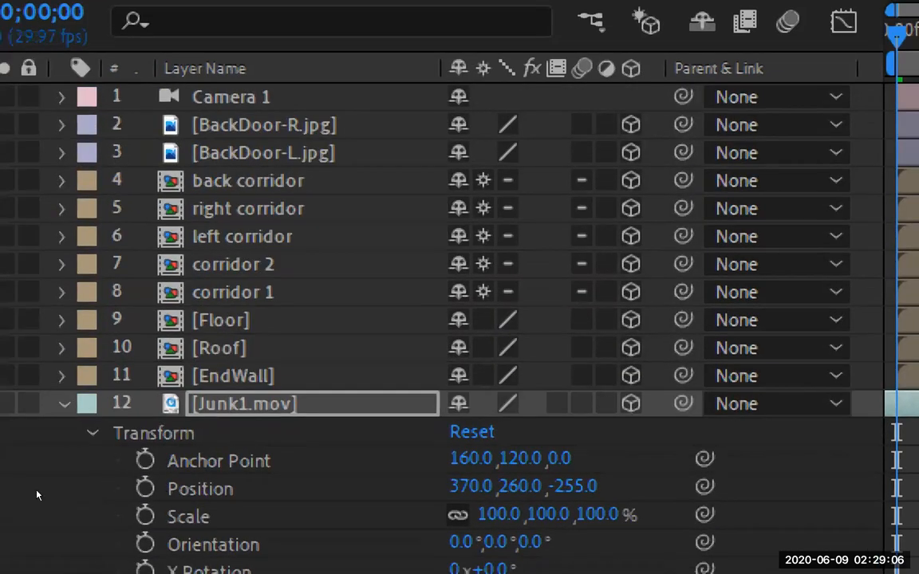
left_click(64, 404)
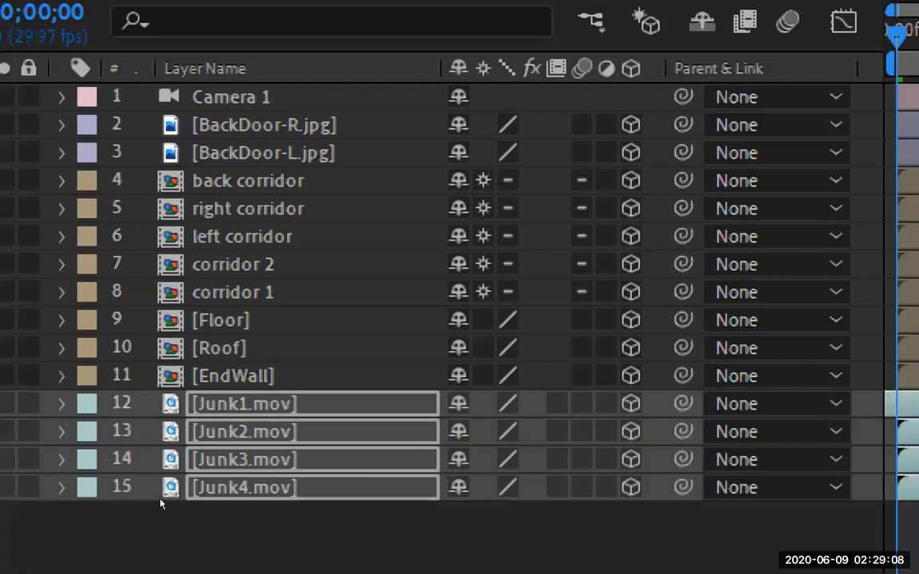
left_click(97, 538)
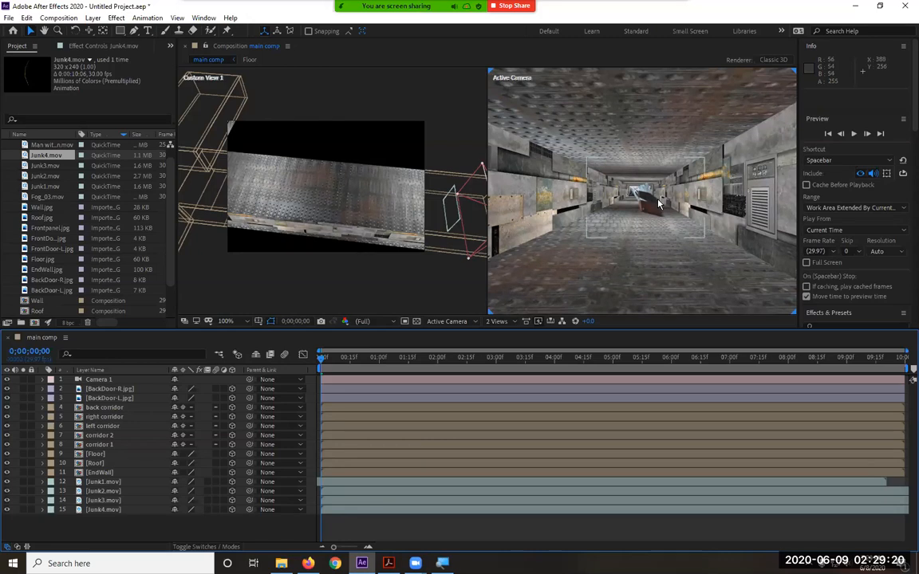
- Start a new light layer of type Ambient and set its colour to white (FFFFFF)
left_click(94, 18)
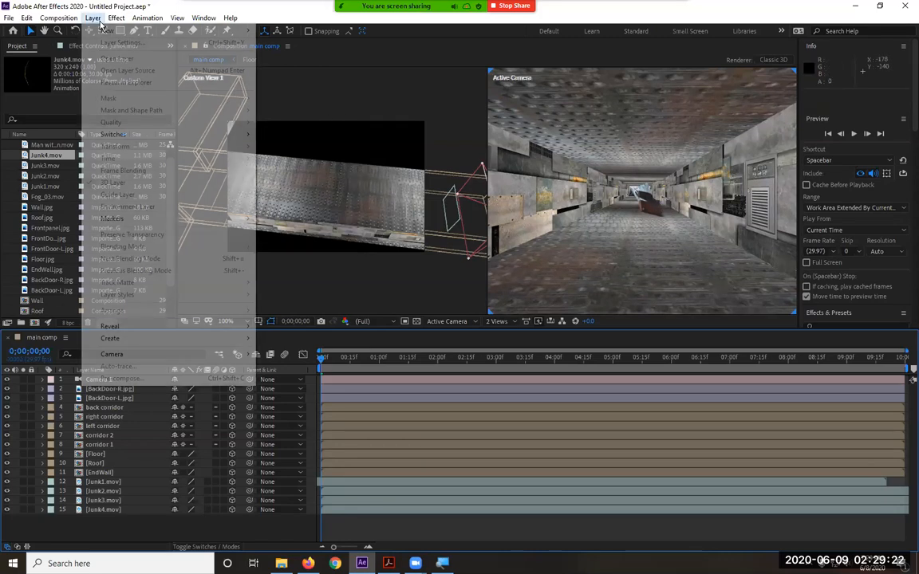
mouse_move(167, 30)
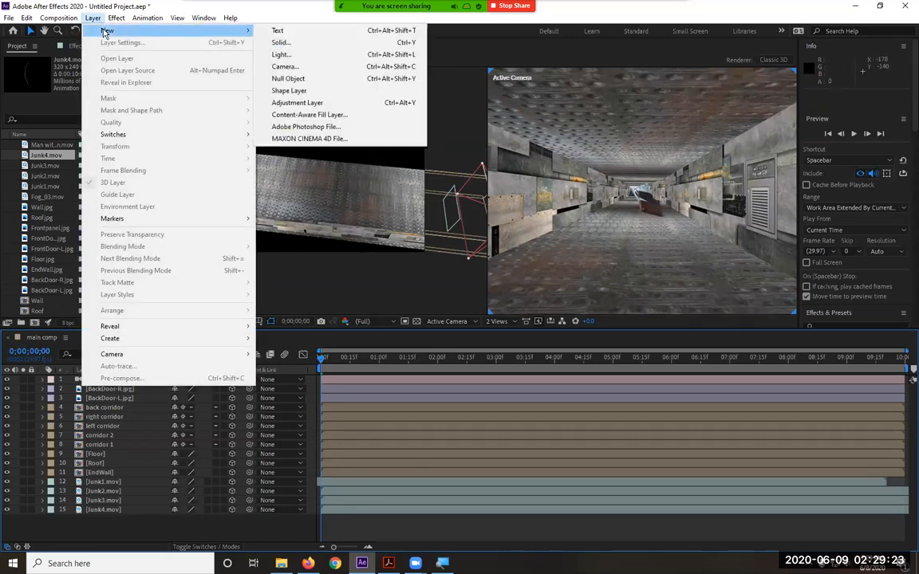
left_click(281, 55)
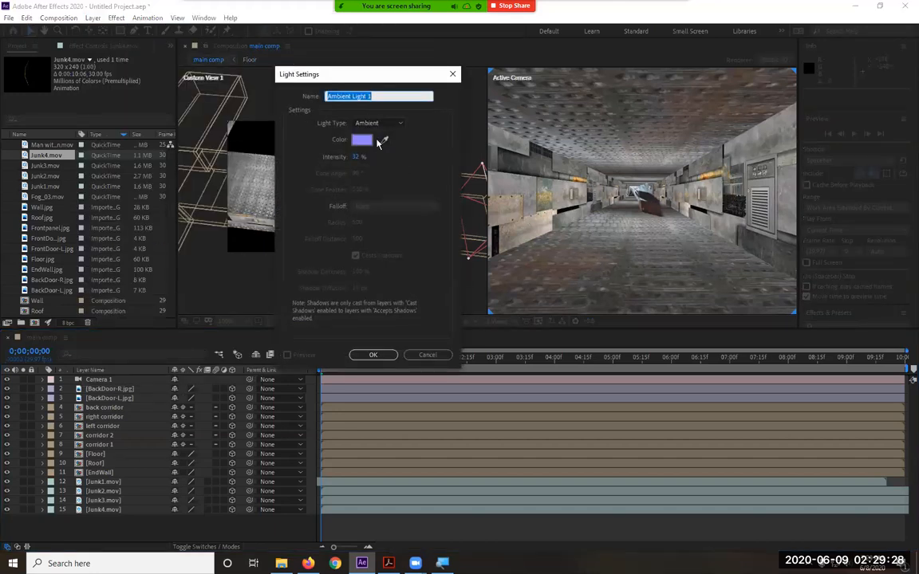
left_click(379, 125)
left_click(379, 124)
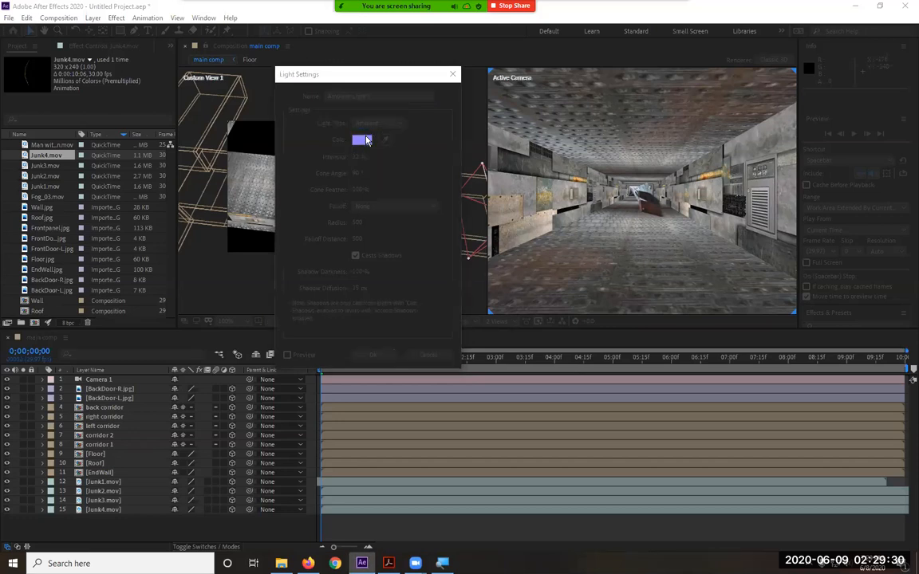
left_click(363, 140)
left_click(220, 226)
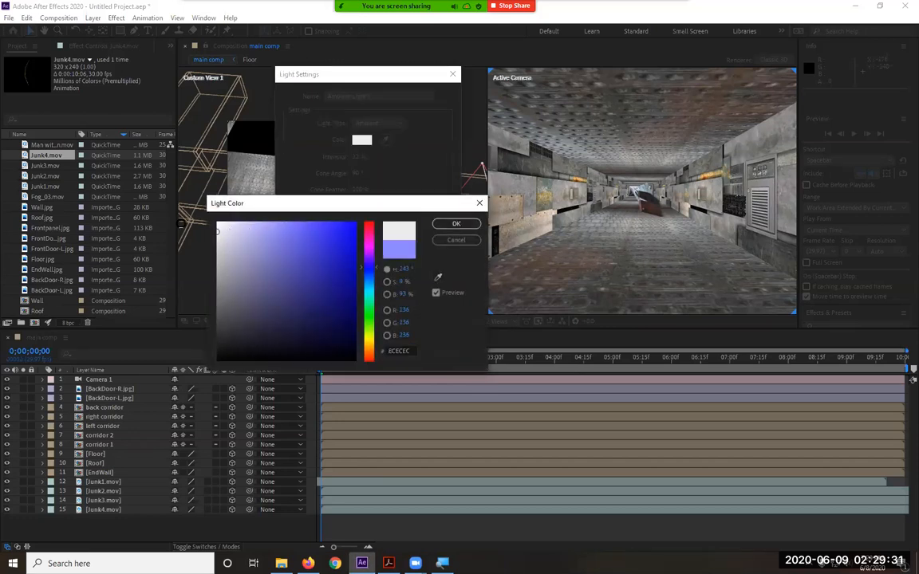
left_click(451, 224)
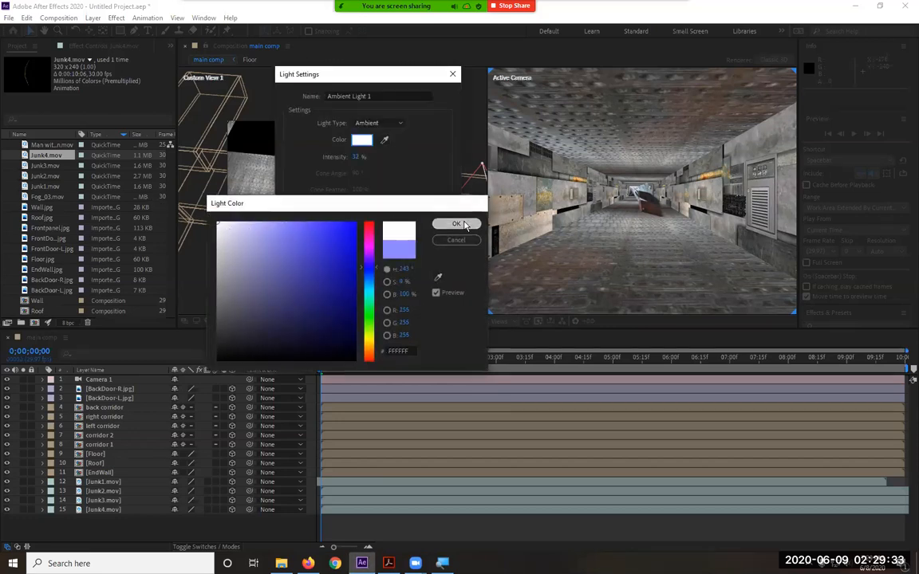
- Set the ambient light's intensity to 38% and add the light to the composition
left_click(356, 158)
double_click(357, 157)
left_click(355, 158)
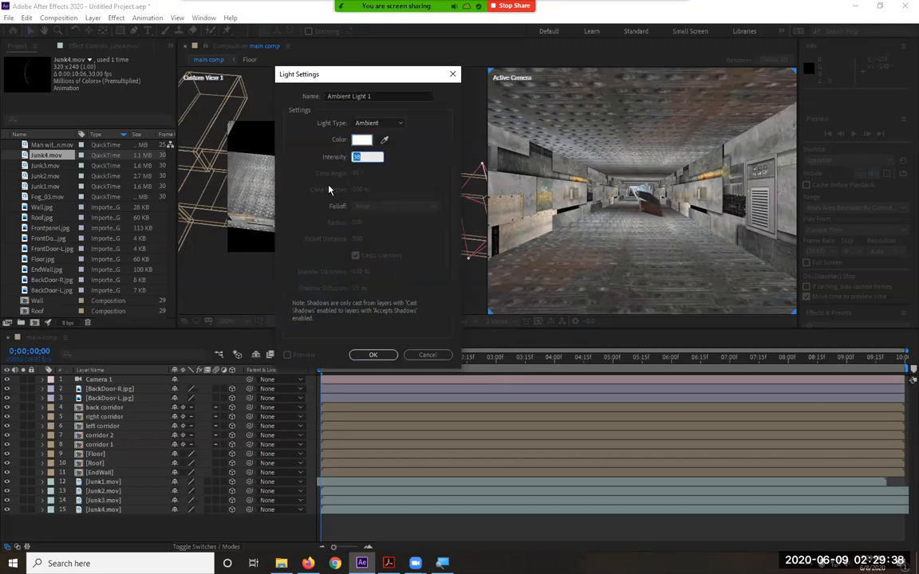
key("Return")
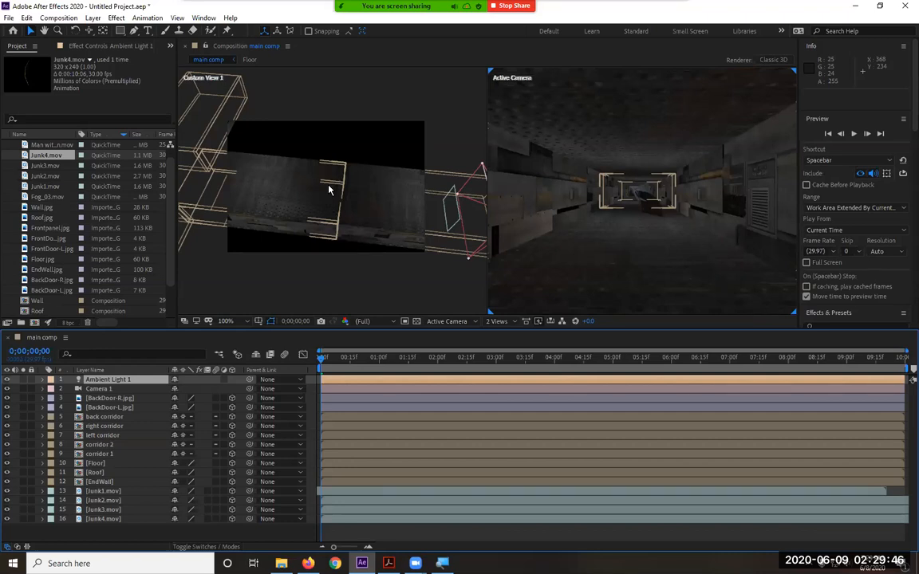
- Preview the animation with the ambient light applied and return to the first frame
key("space")
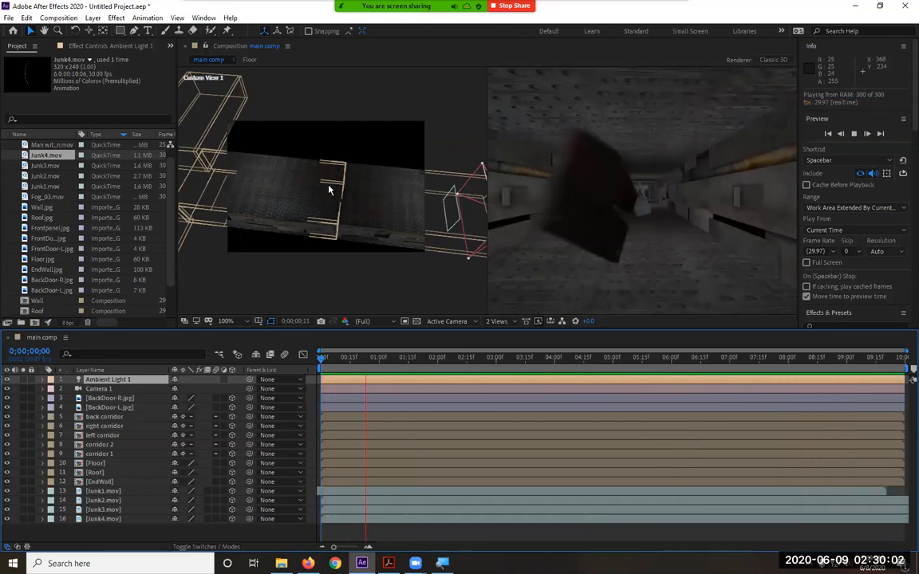
key("space")
left_click(327, 363)
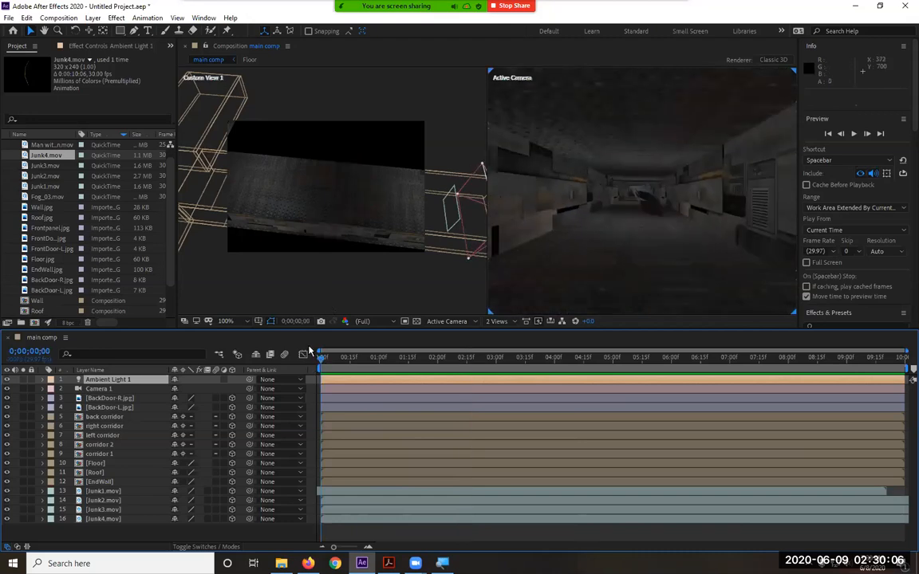
- Start a new light layer of type Spot and set its colour to red (F80000)
left_click(94, 18)
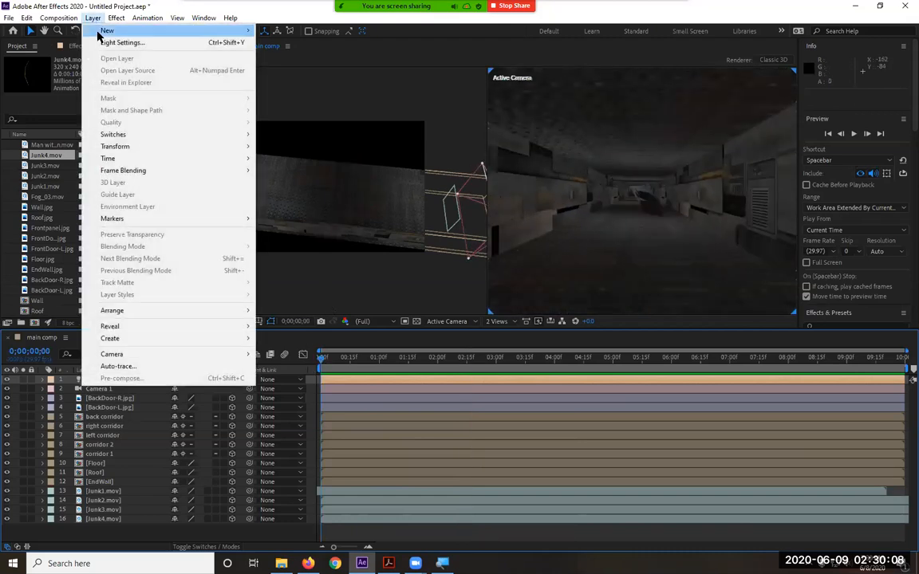
mouse_move(169, 29)
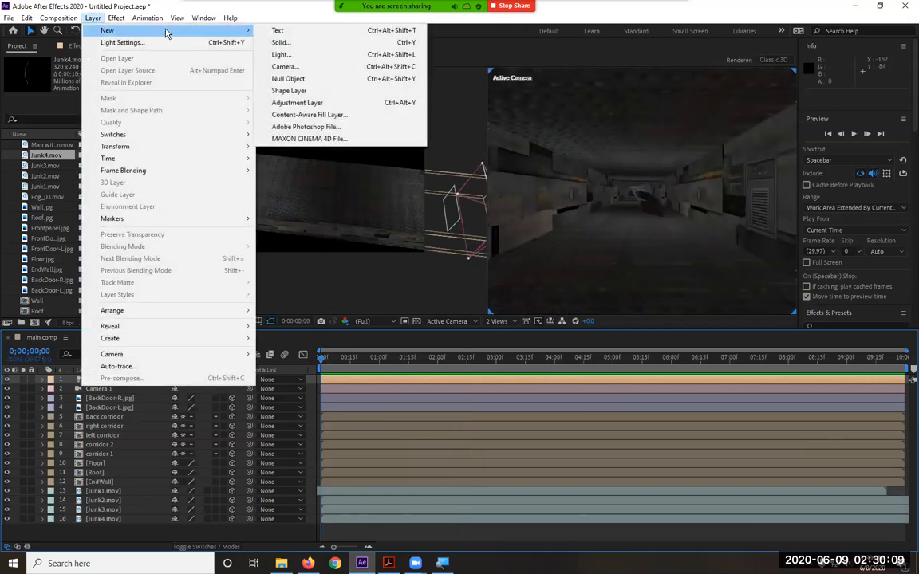
left_click(337, 55)
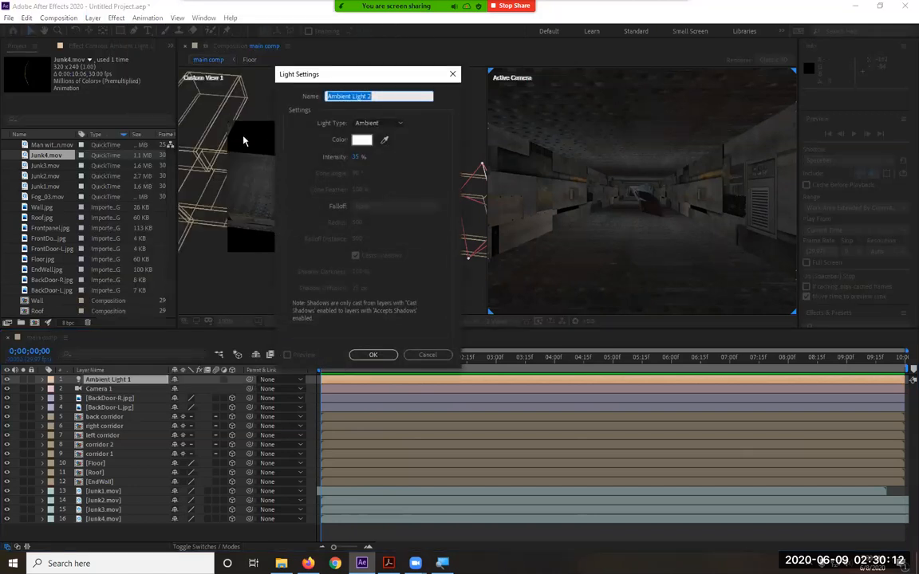
left_click(377, 123)
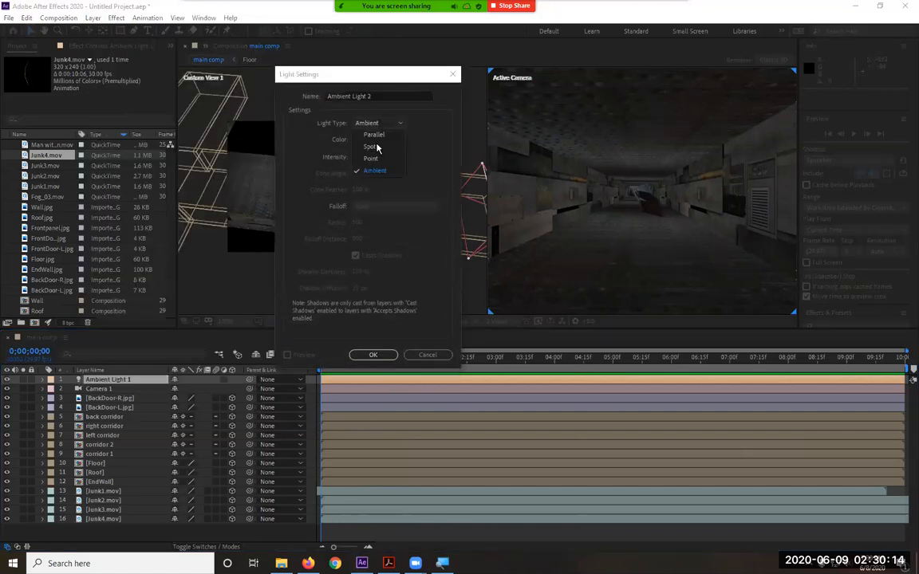
left_click(377, 148)
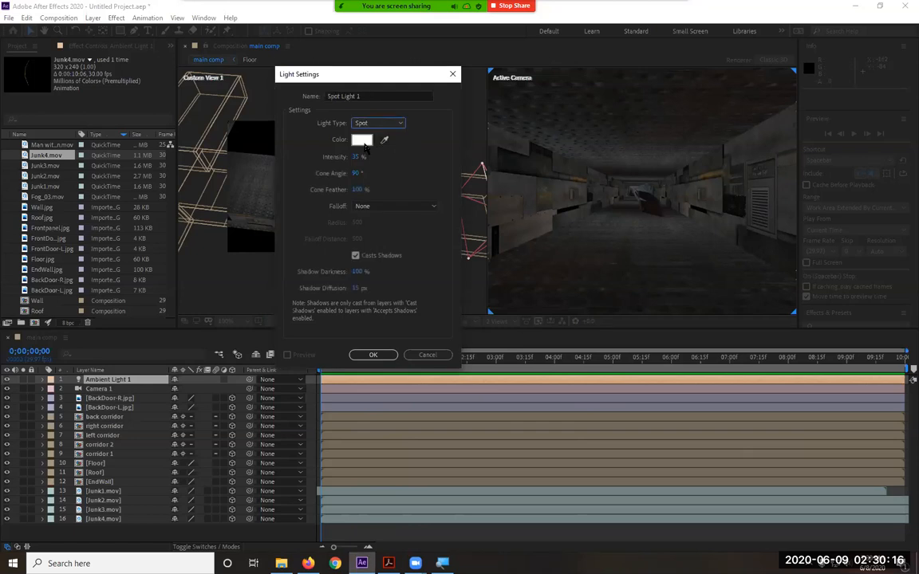
left_click(364, 142)
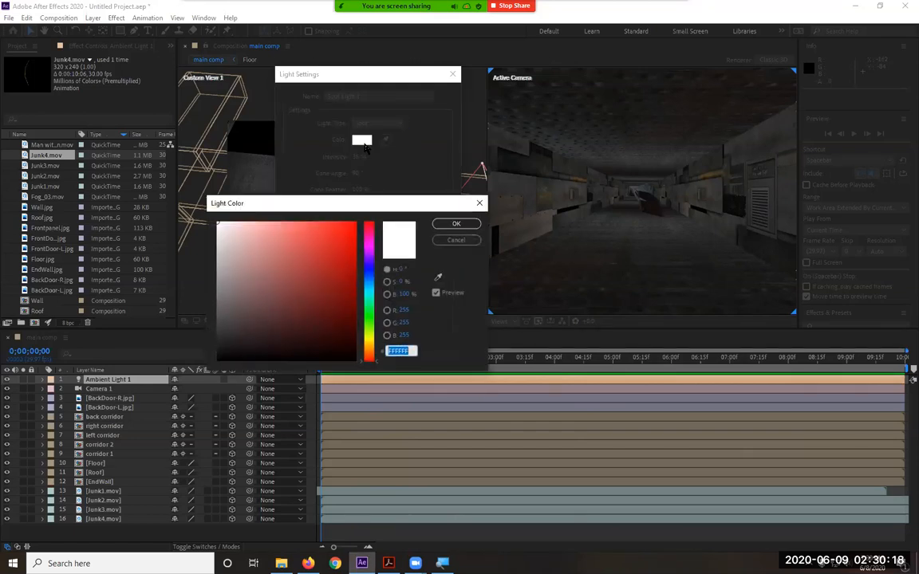
left_click(372, 273)
mouse_move(333, 232)
left_mouse_down()
mouse_move(331, 217)
mouse_move(333, 231)
mouse_move(382, 220)
mouse_move(272, 204)
mouse_move(321, 225)
mouse_move(356, 225)
left_mouse_up()
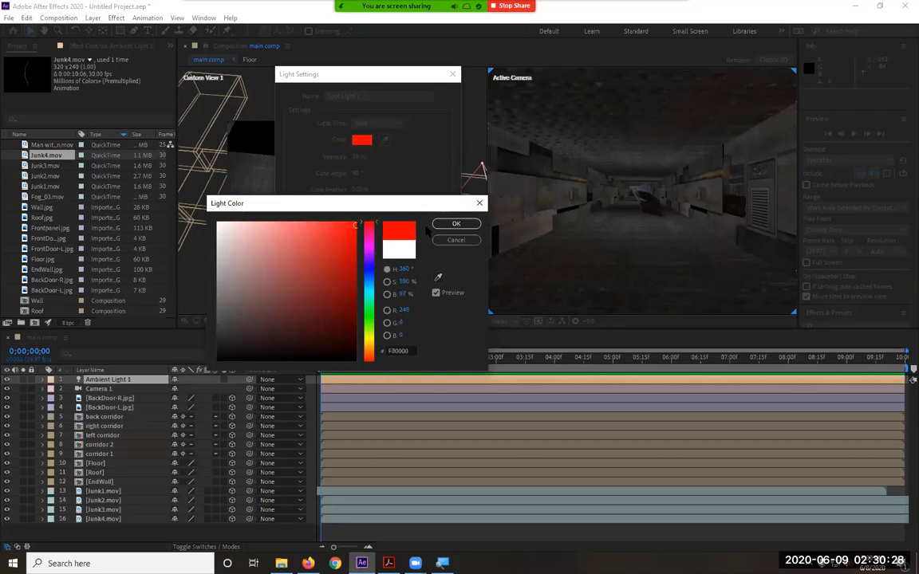
left_click(455, 224)
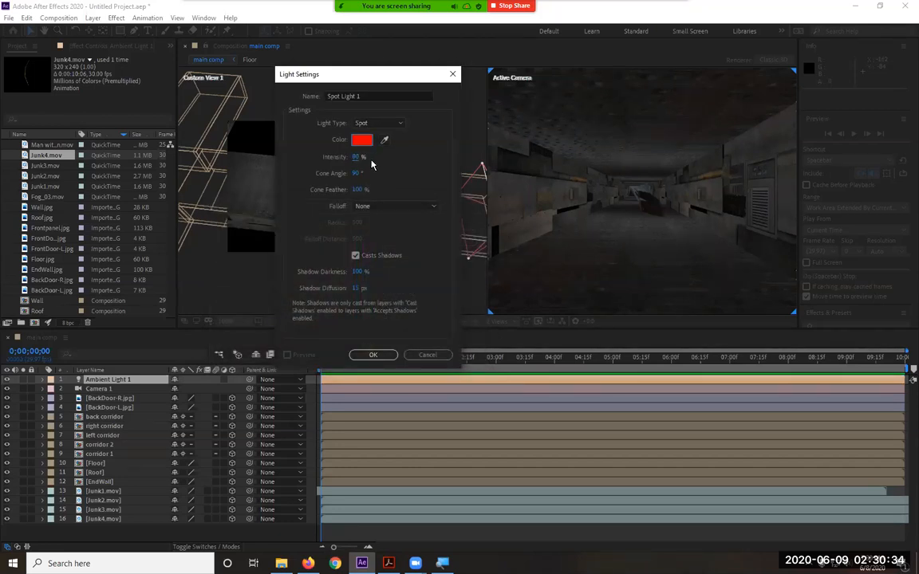
- Set the spot light's intensity to 100% and add the light to the composition
left_click(356, 157)
type("100")
key("Return")
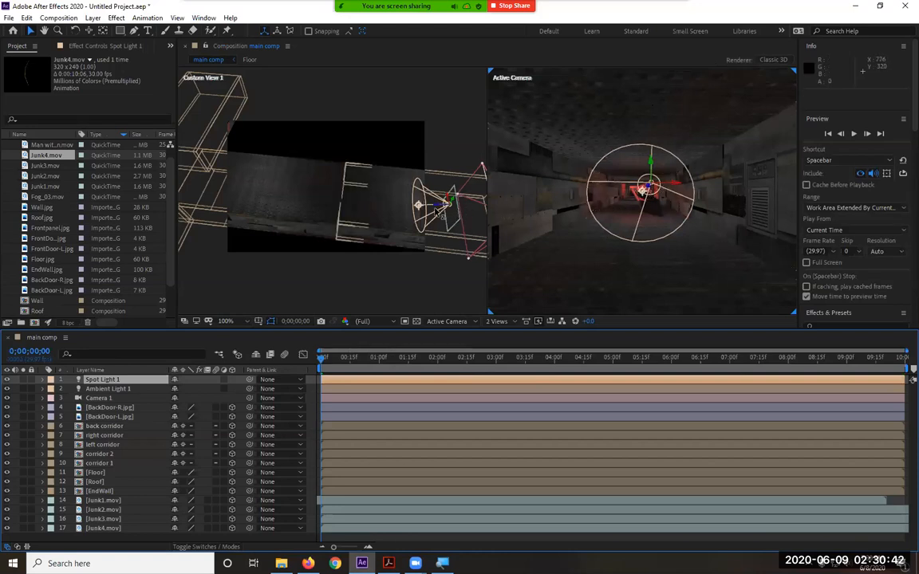
- Move Spot Light 1 to about 430, 124, -618 near the ceiling and aim its point of interest at about 218, 224, -391
left_click_drag(457, 210, 694, 99)
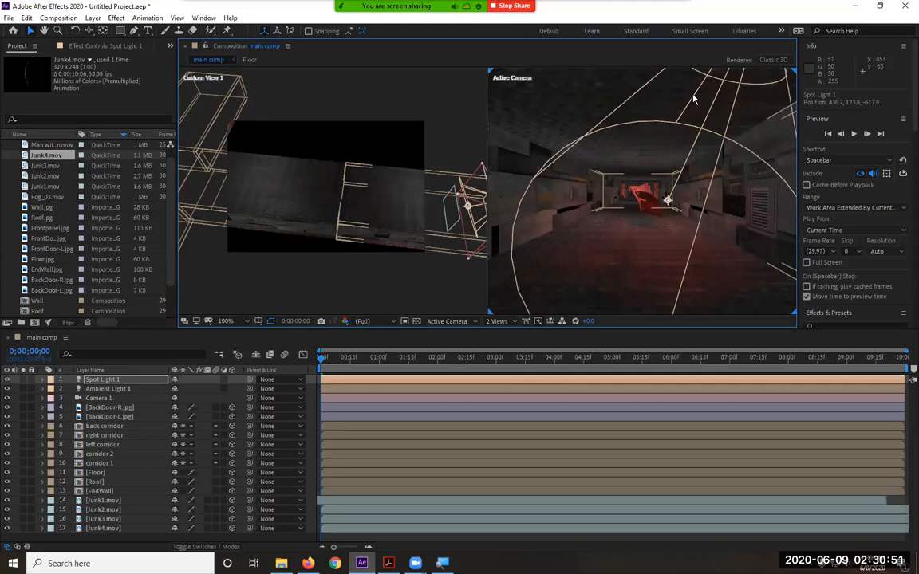
left_click(664, 198)
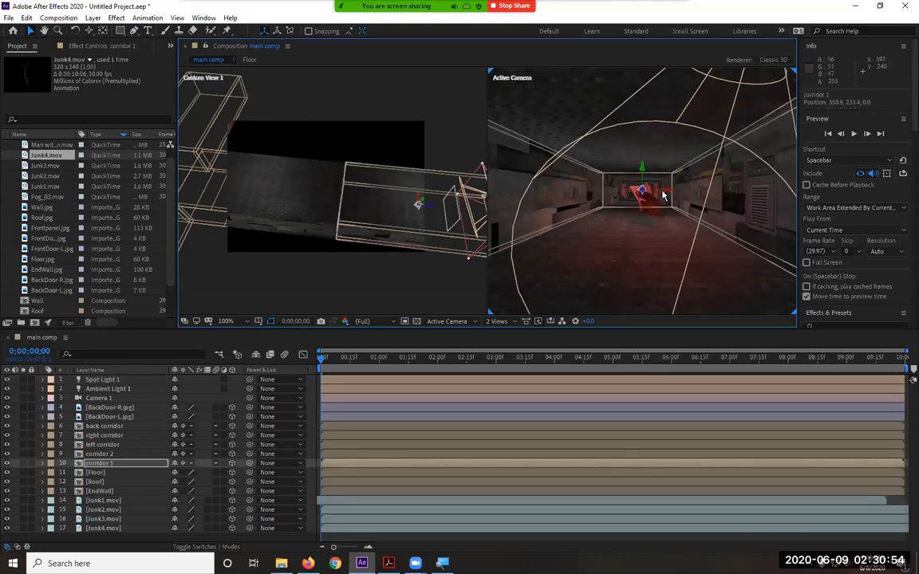
key("ctrl+z")
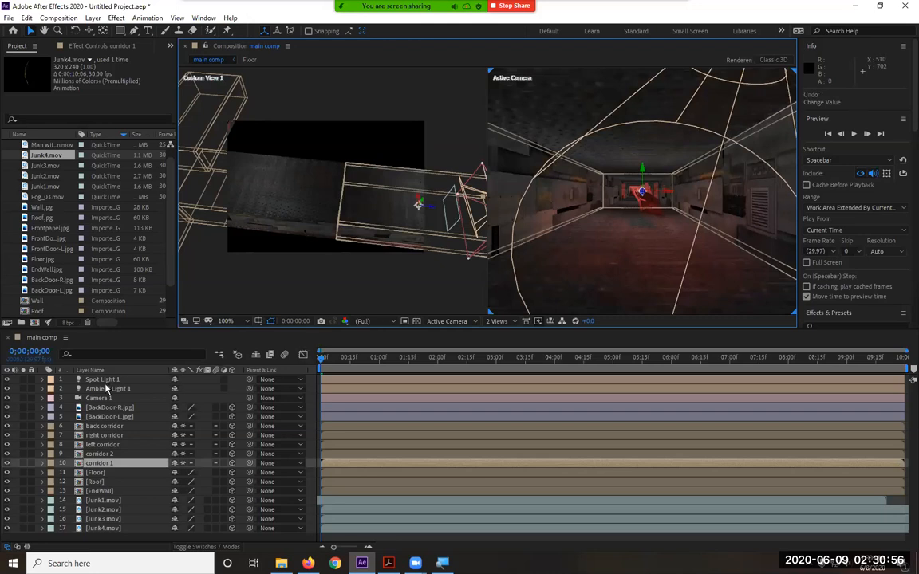
left_click(102, 380)
left_click_drag(668, 204, 573, 184)
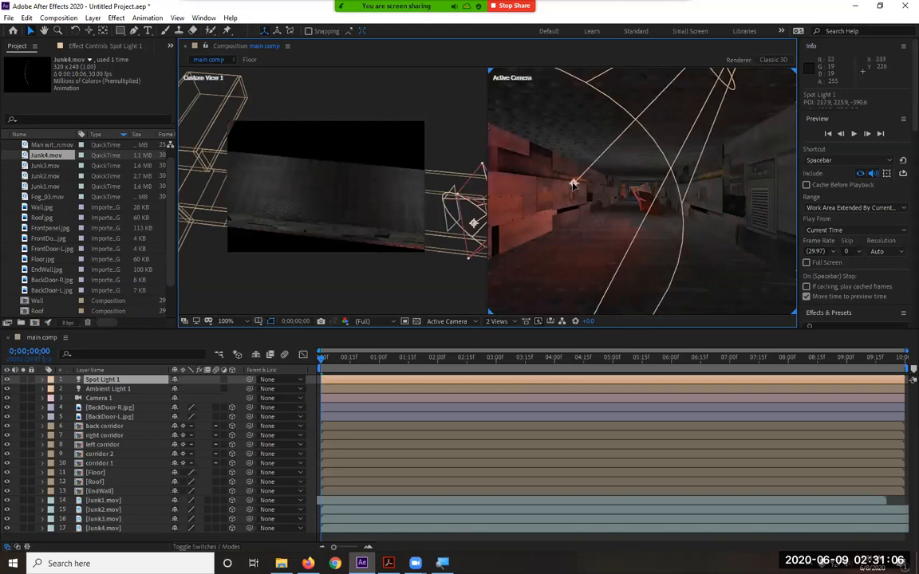
- Duplicate Spot Light 1 and move the copy further into the corridor, to about 438, 224, -220
scroll(403, 246, "down", 1)
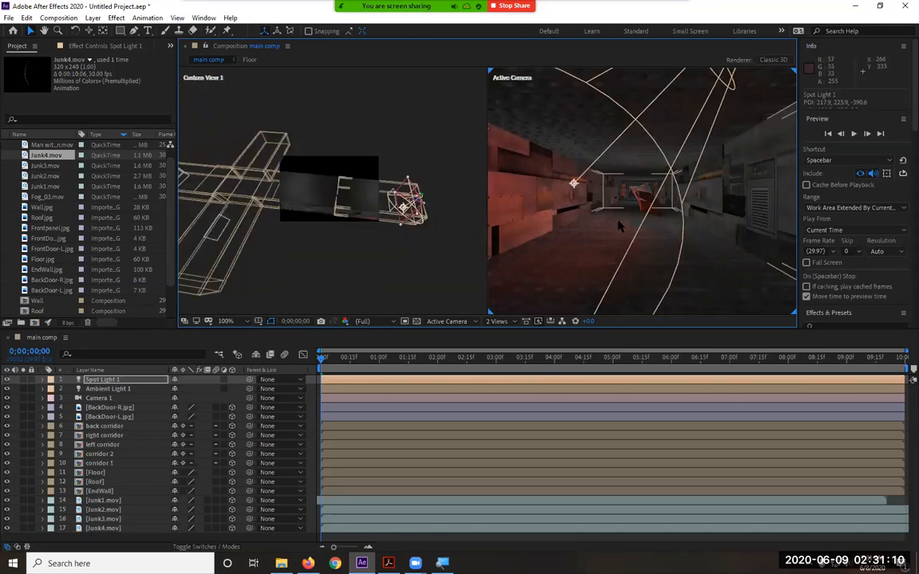
left_click(27, 17)
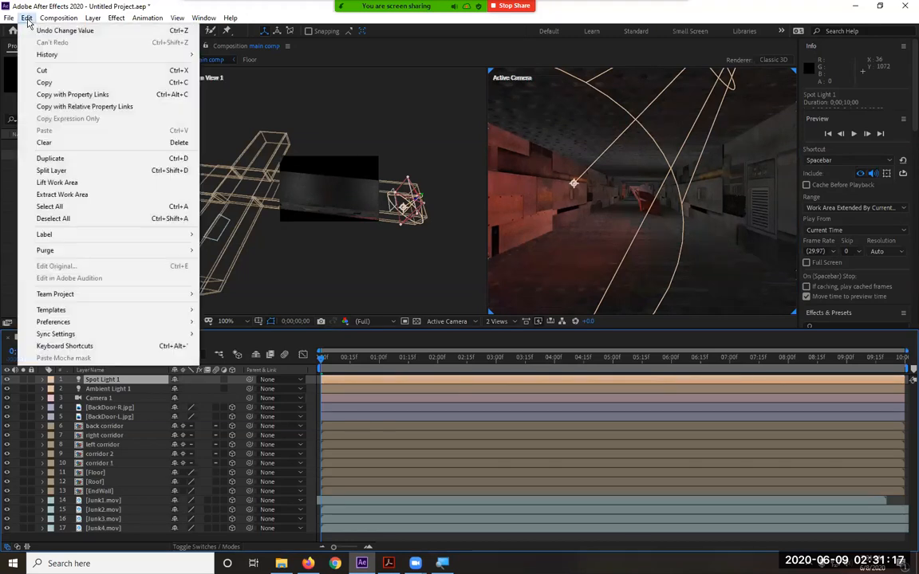
left_click(66, 158)
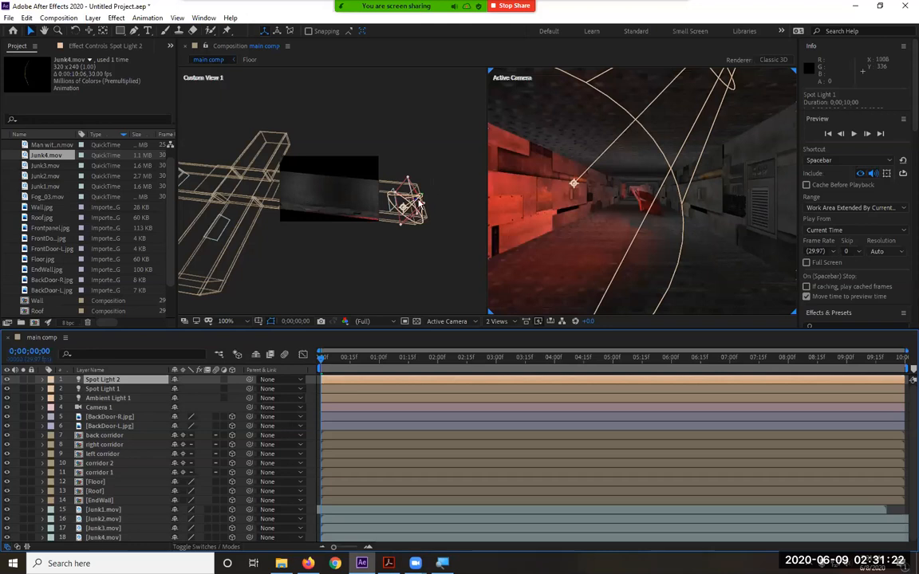
scroll(424, 199, "up", 2)
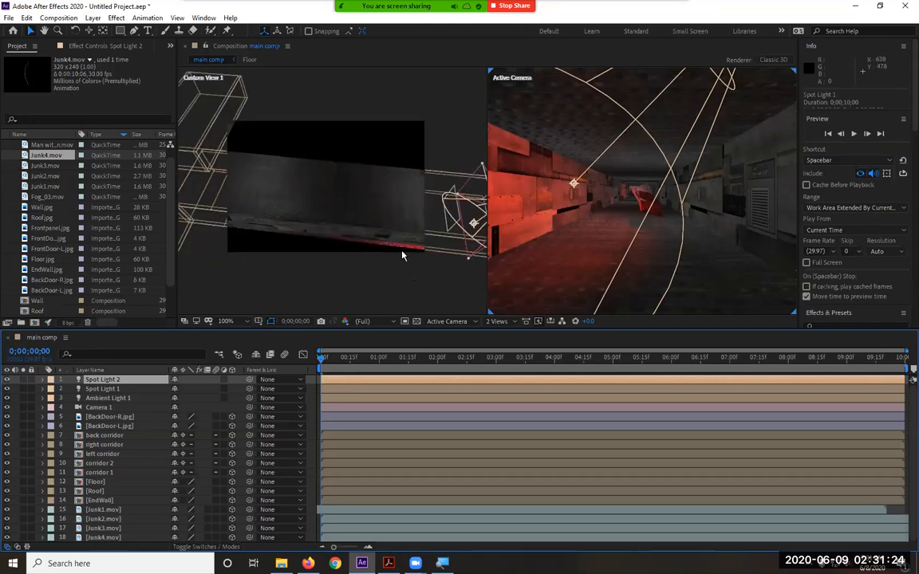
key("space")
left_click_drag(337, 241, 223, 230)
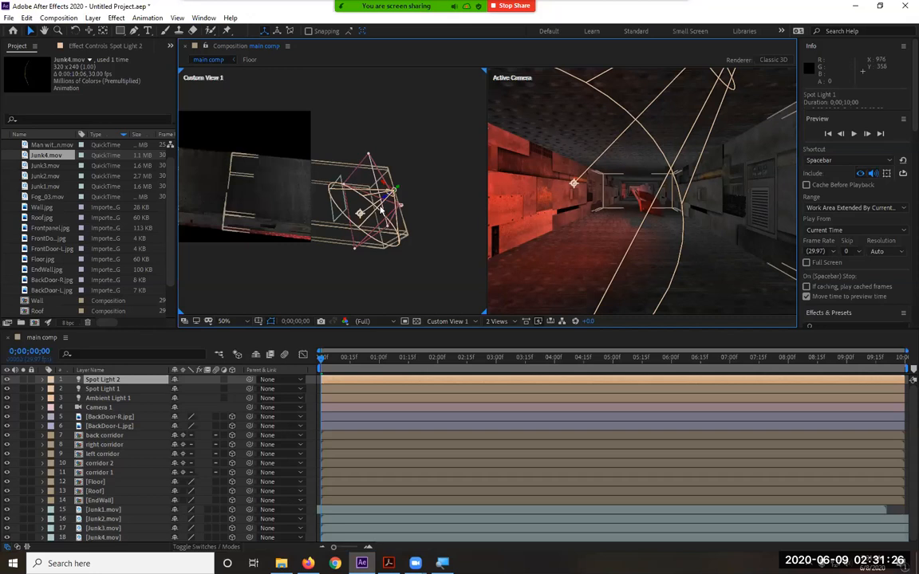
left_click_drag(396, 196, 225, 165)
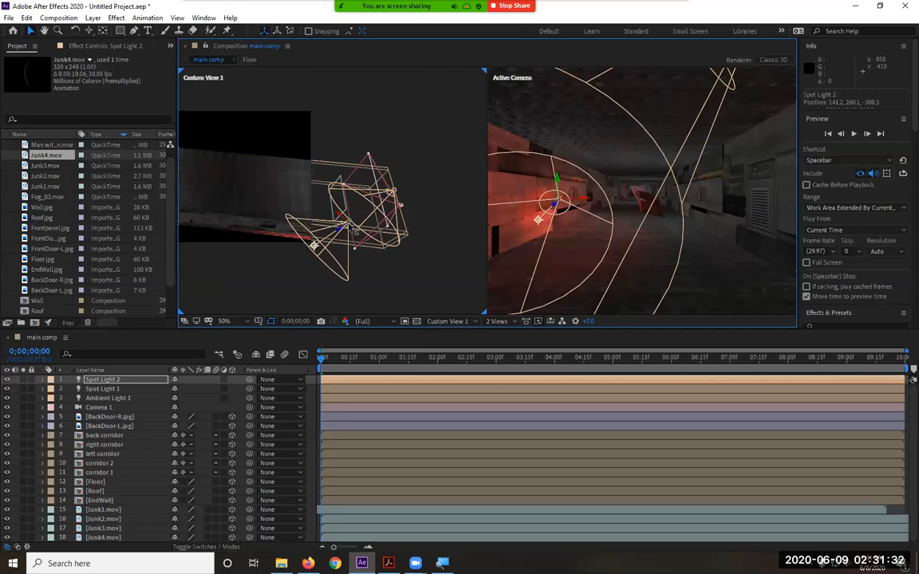
mouse_move(564, 205)
left_mouse_down()
mouse_move(558, 199)
mouse_move(571, 191)
left_mouse_up()
left_click_drag(643, 188, 643, 151)
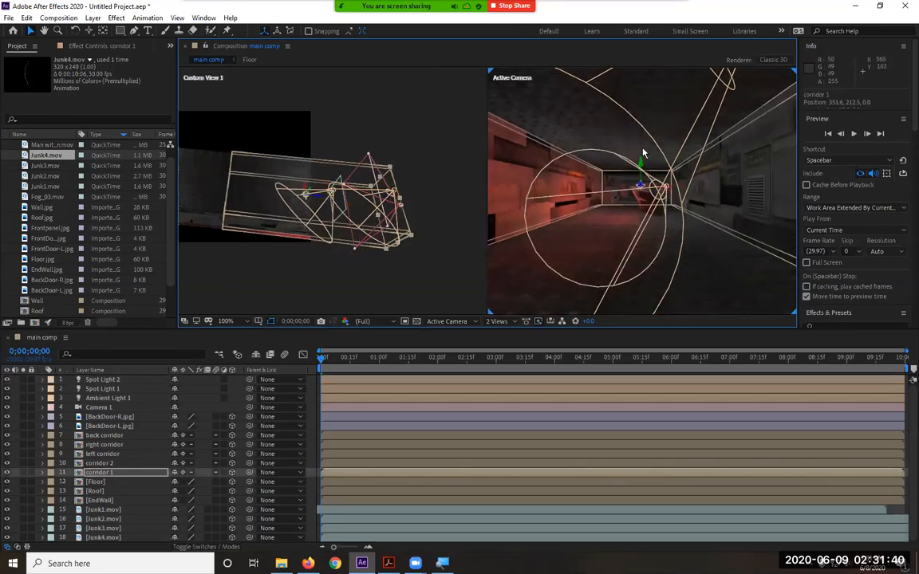
key("ctrl+z")
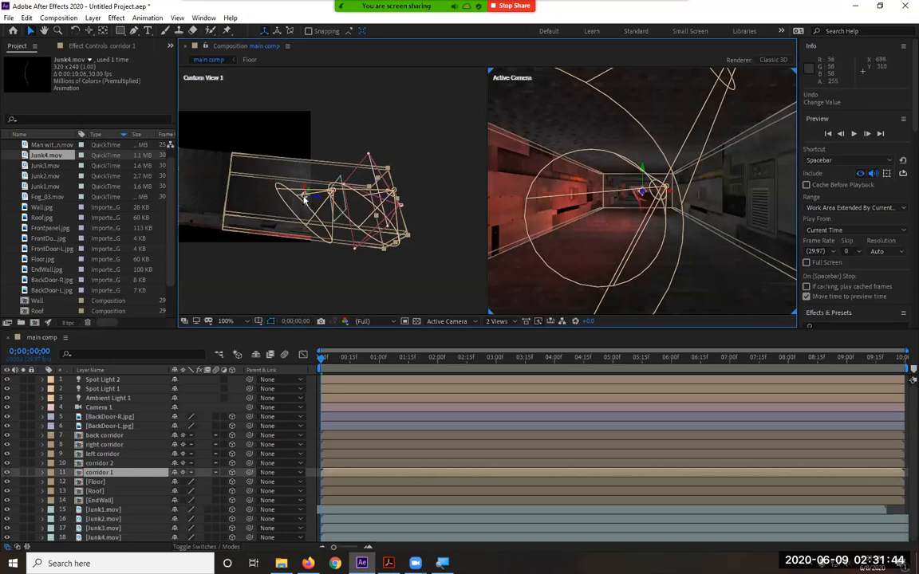
left_click(305, 199)
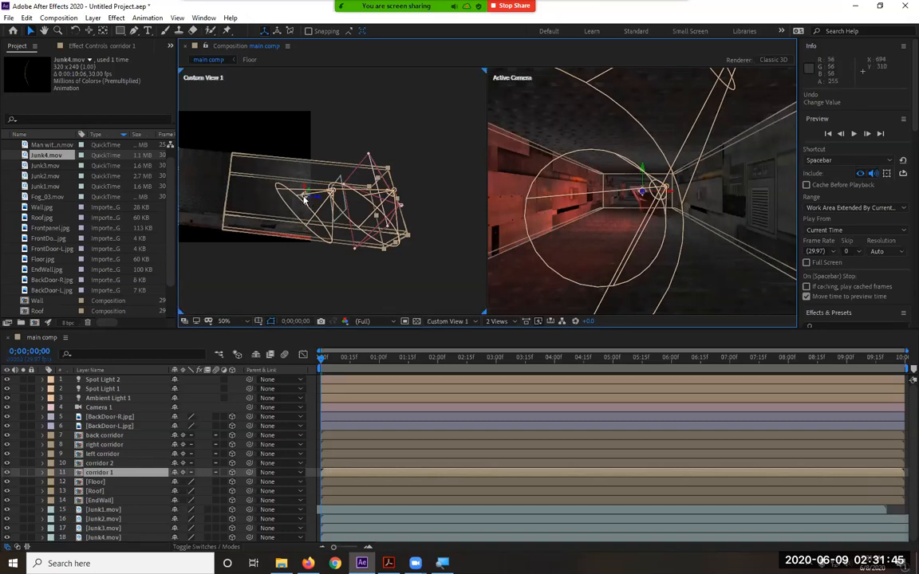
- Show the position of Spot Light 2 and push the light down the corridor to a Z position of 658.2 at the first frame
left_click(104, 381)
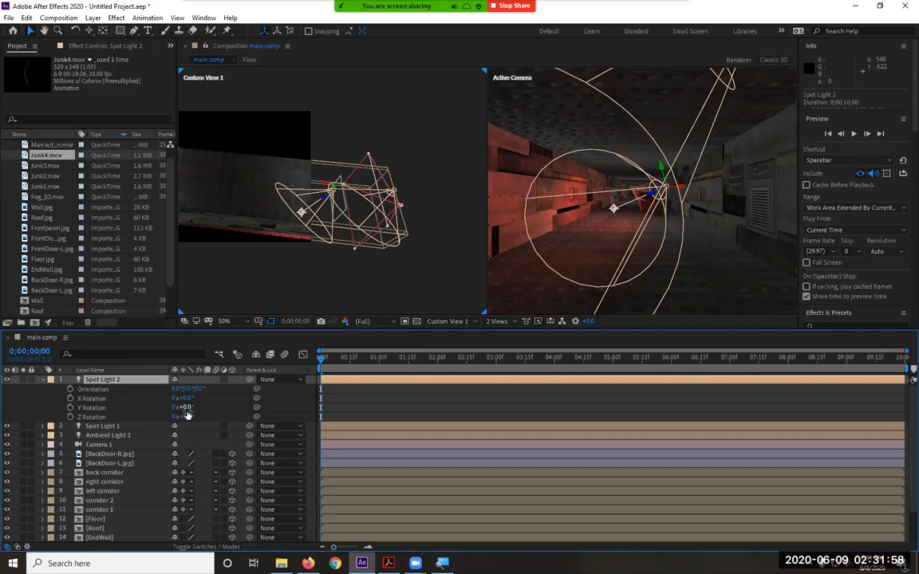
left_click(189, 407)
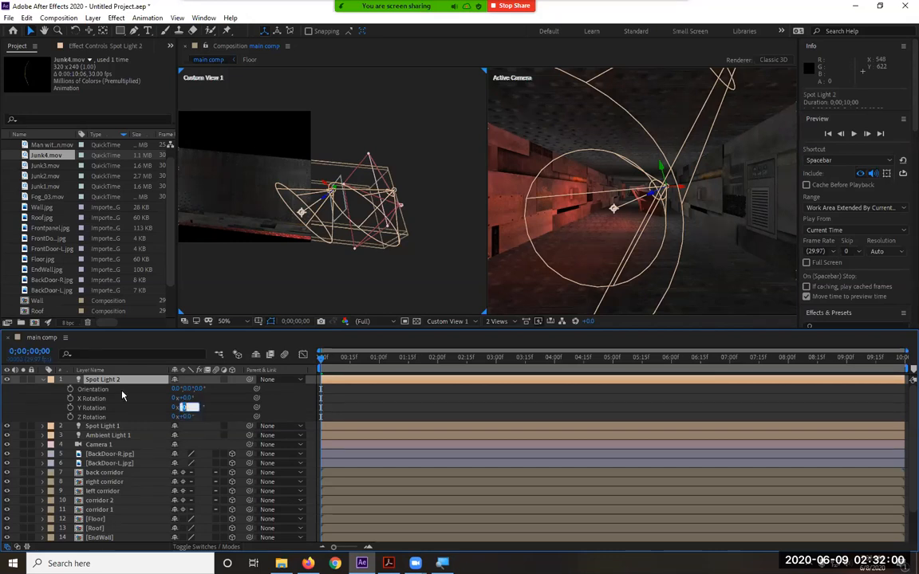
left_click(125, 382)
key("End")
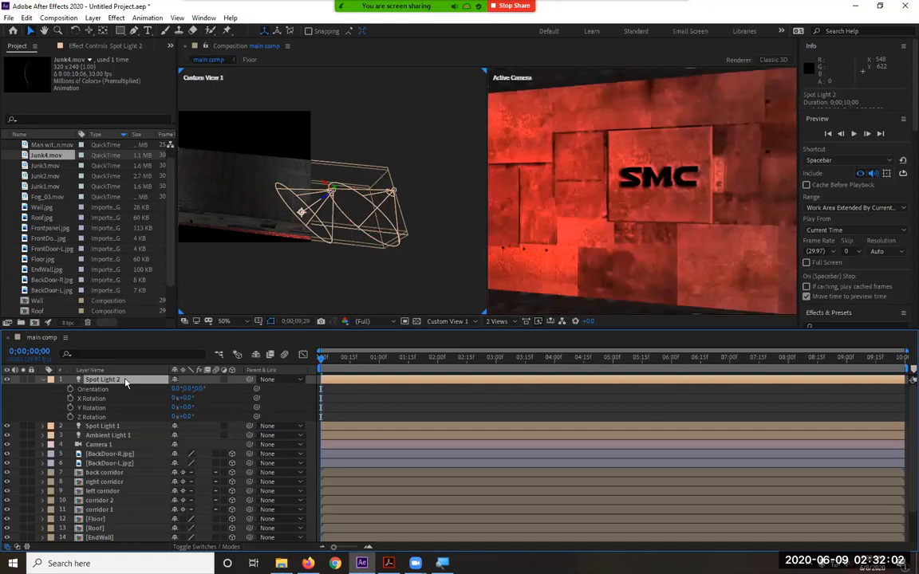
key("p")
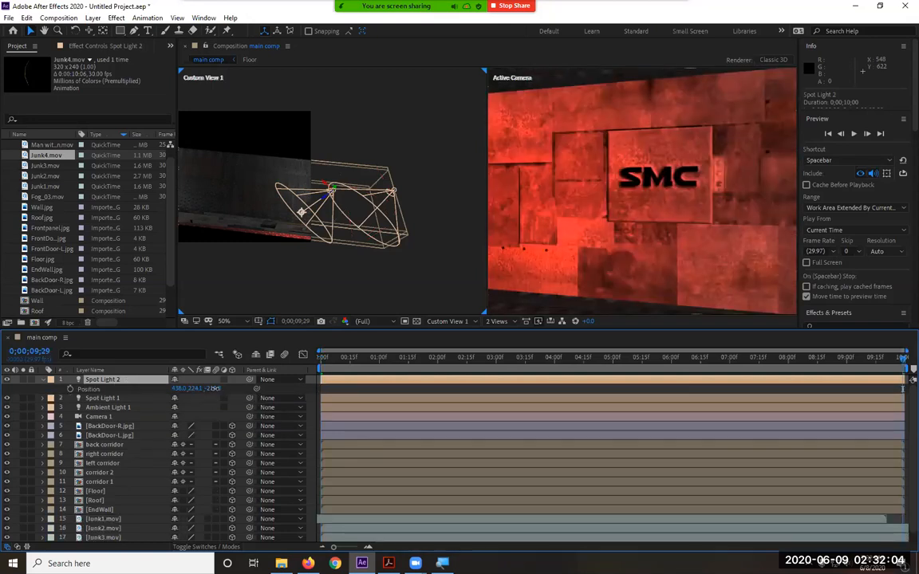
key("Home")
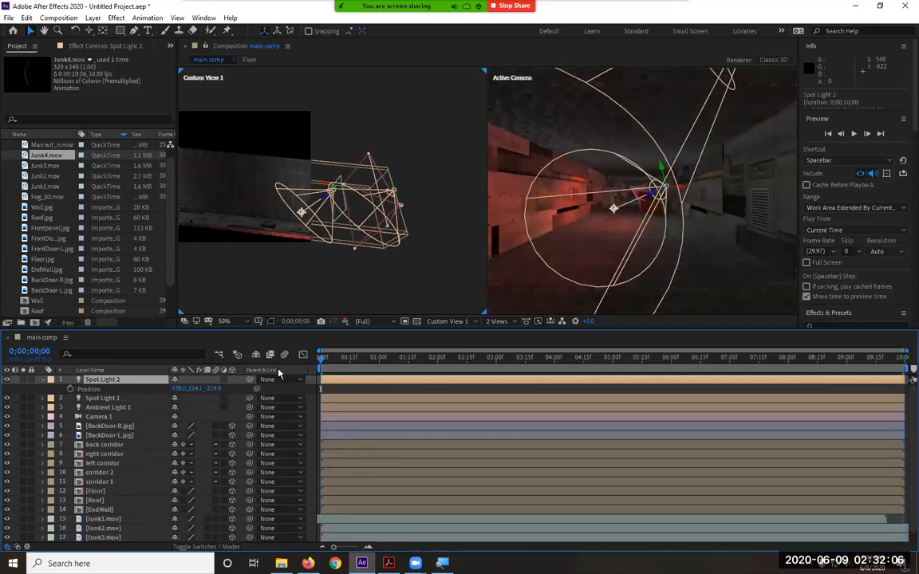
left_click_drag(213, 389, 788, 375)
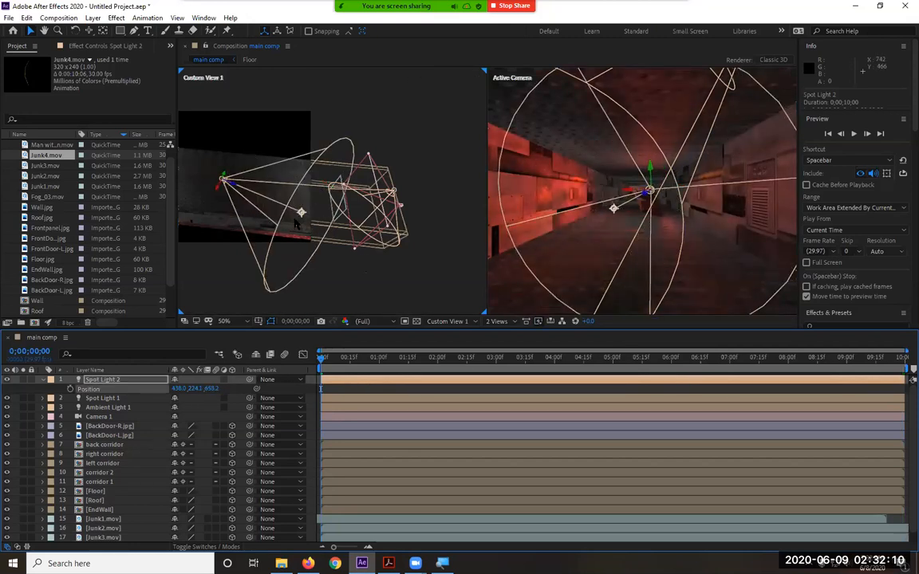
- Aim Spot Light 2's point of interest deeper into the corridor and undo the accidental move of corridor 2
left_click(302, 213)
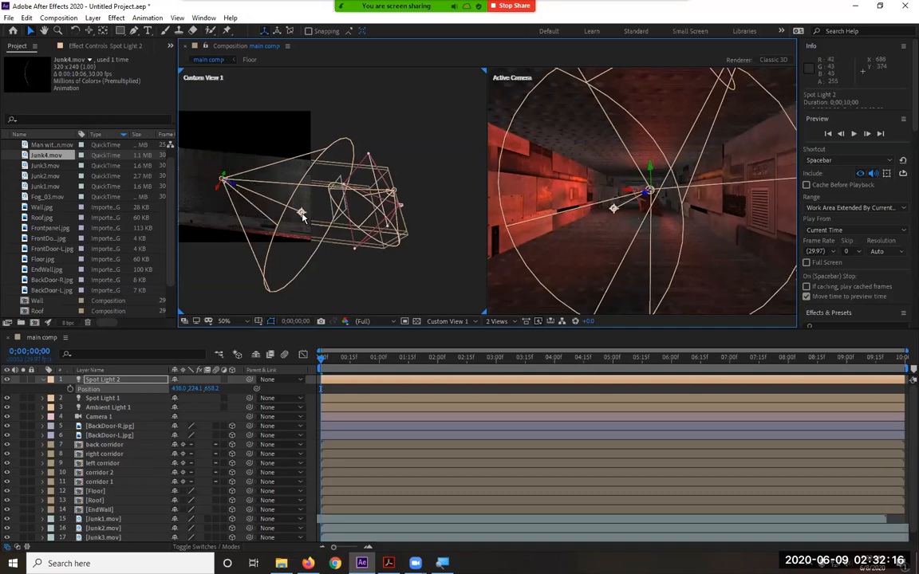
left_click_drag(302, 213, 249, 162)
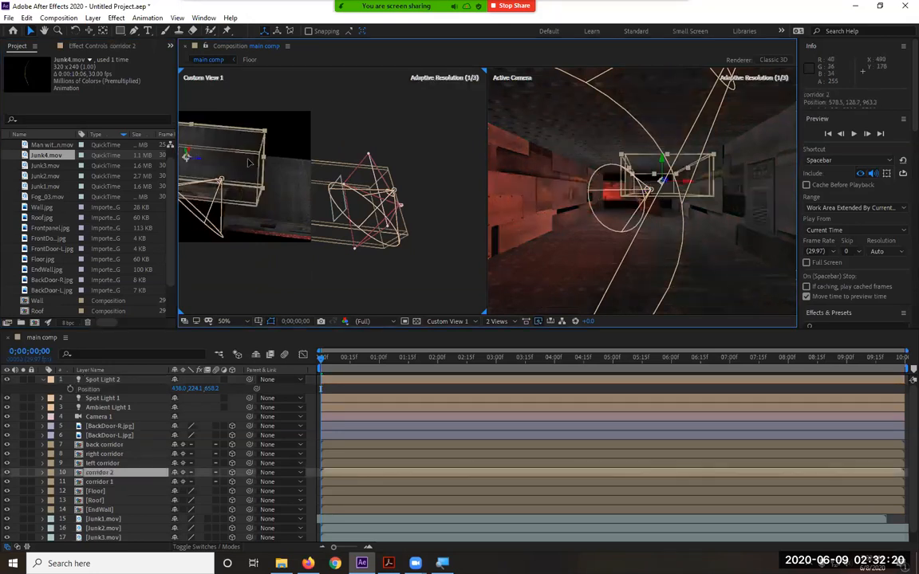
key("ctrl+z")
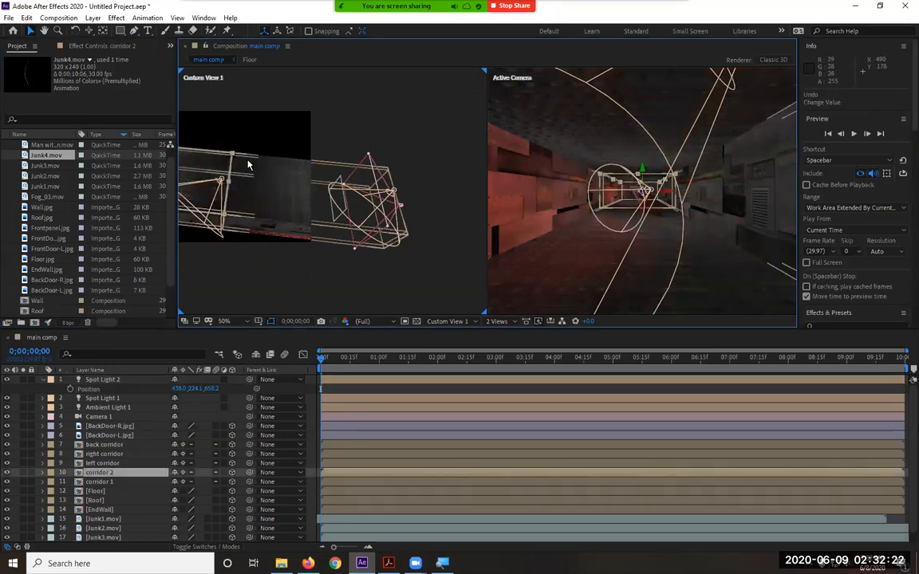
- Lock all corridor, Floor, Roof and EndWall layers, from back corridor down to EndWall
scroll(96, 390, "down", 1)
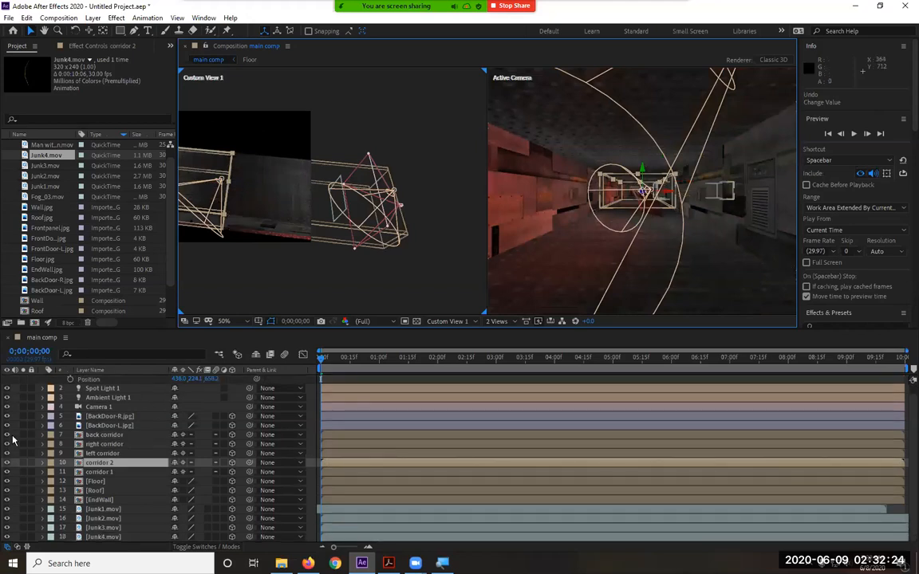
left_click_drag(29, 436, 37, 506)
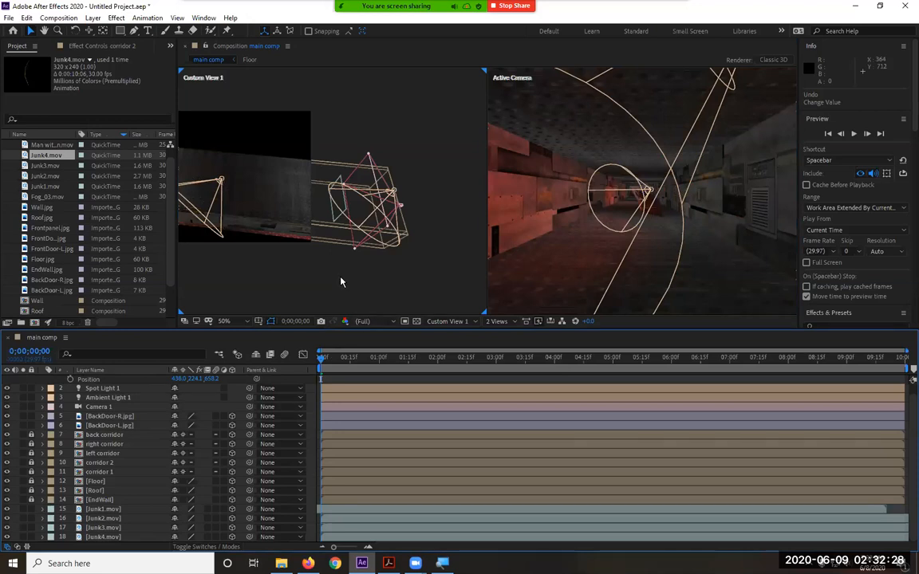
- Reposition Spot Light 2 inside the corridor to about 343, 387, 651 at the first frame
left_click(222, 182)
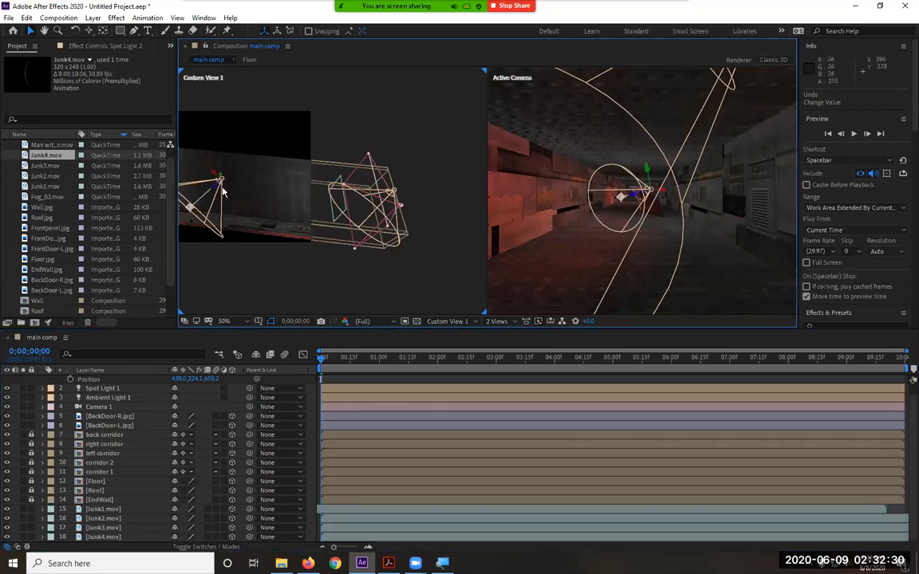
left_click_drag(233, 167, 249, 159)
left_click_drag(203, 194, 242, 223)
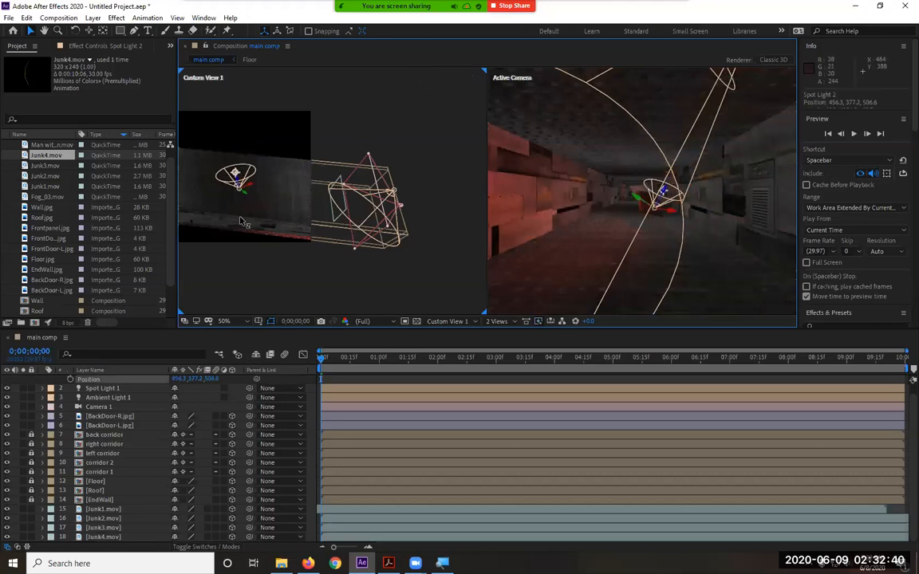
left_click_drag(673, 196, 567, 214)
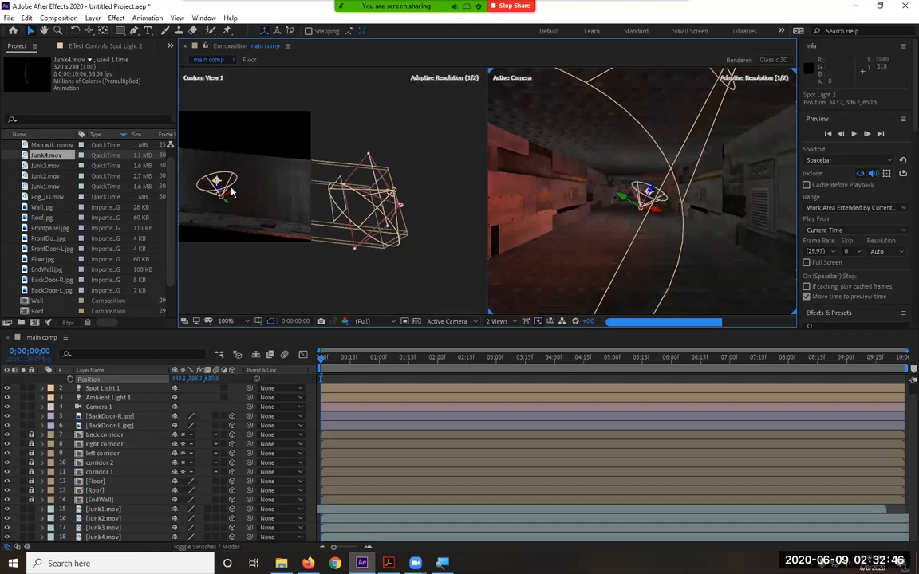
- Reveal Spot Light 2's transform properties and set its point of interest to about 429, 358, 829
scroll(120, 407, "up", 1)
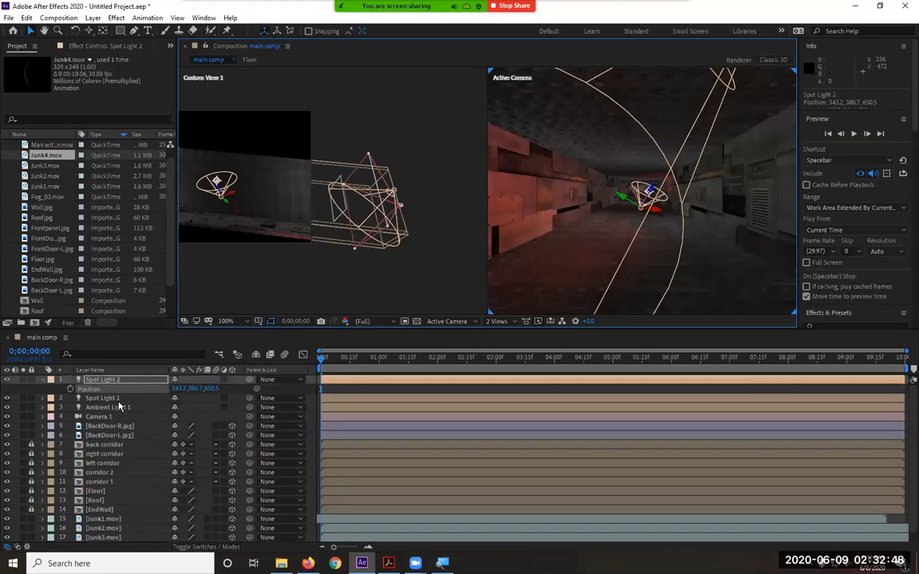
left_click(43, 380)
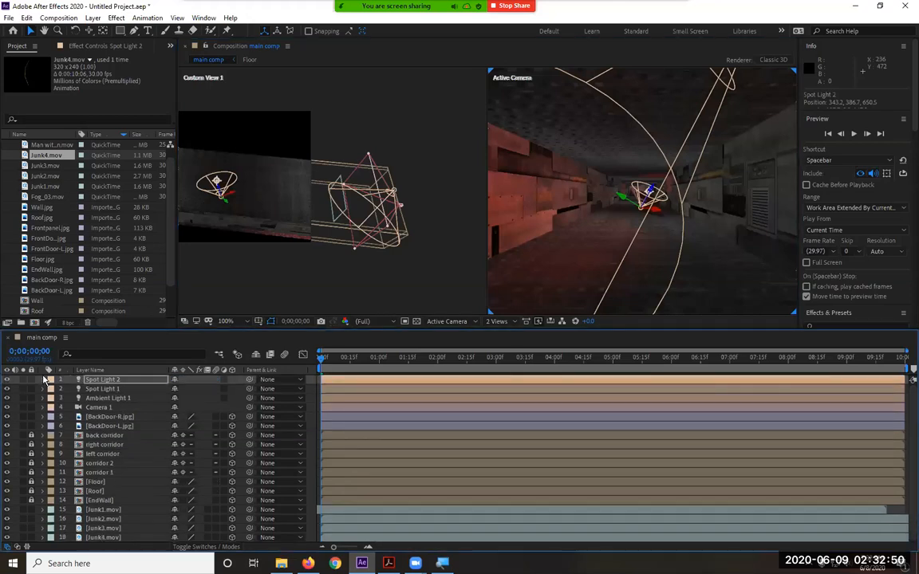
left_click(43, 379)
left_click(147, 416)
left_click(126, 398)
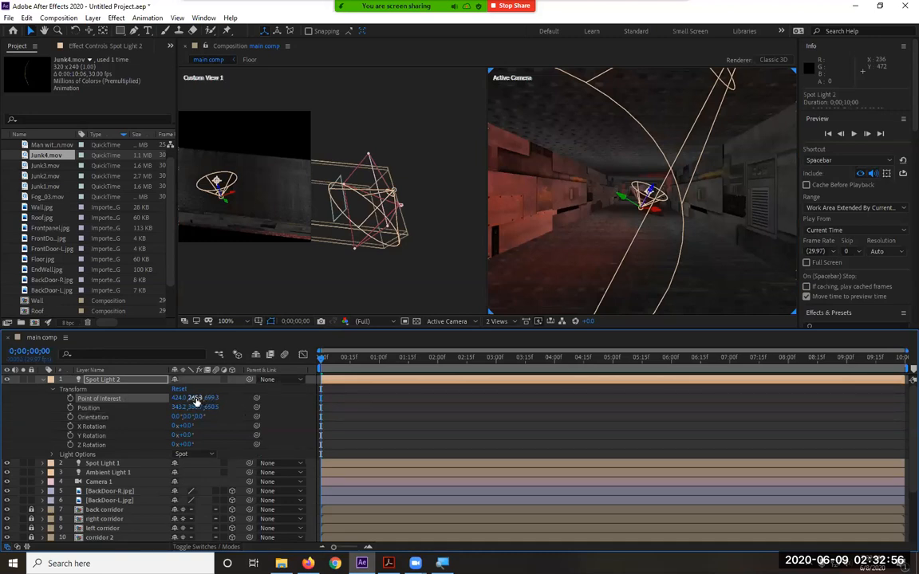
left_click_drag(195, 398, 284, 403)
left_click_drag(179, 398, 152, 394)
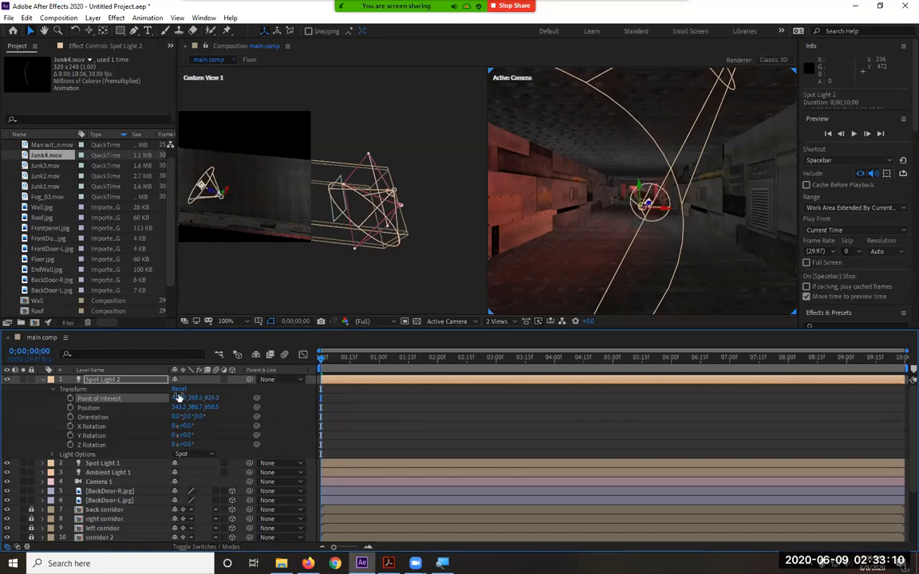
- At 0;00;02;07, raise Spot Light 2 toward the ceiling and shift it to about 268, 110, 495
left_click_drag(323, 358, 452, 365)
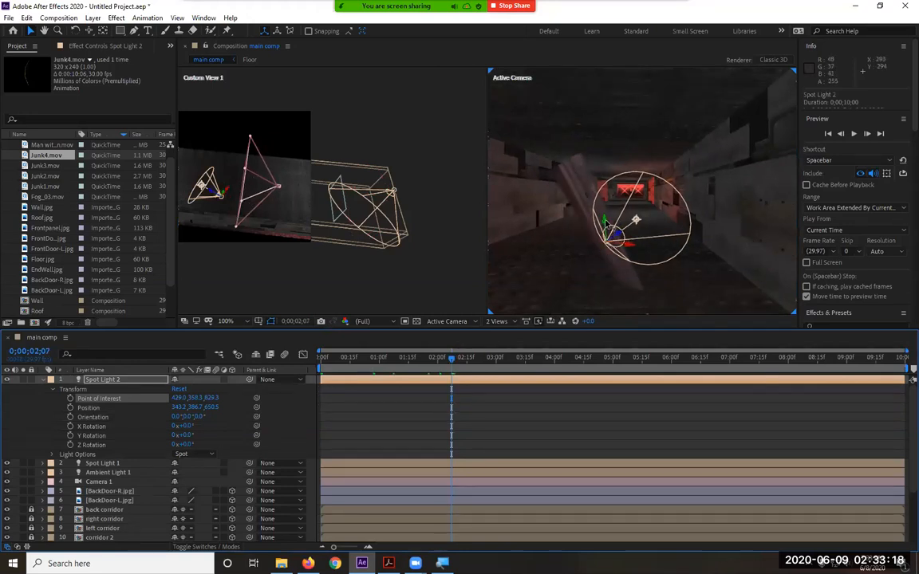
left_click_drag(607, 222, 599, 59)
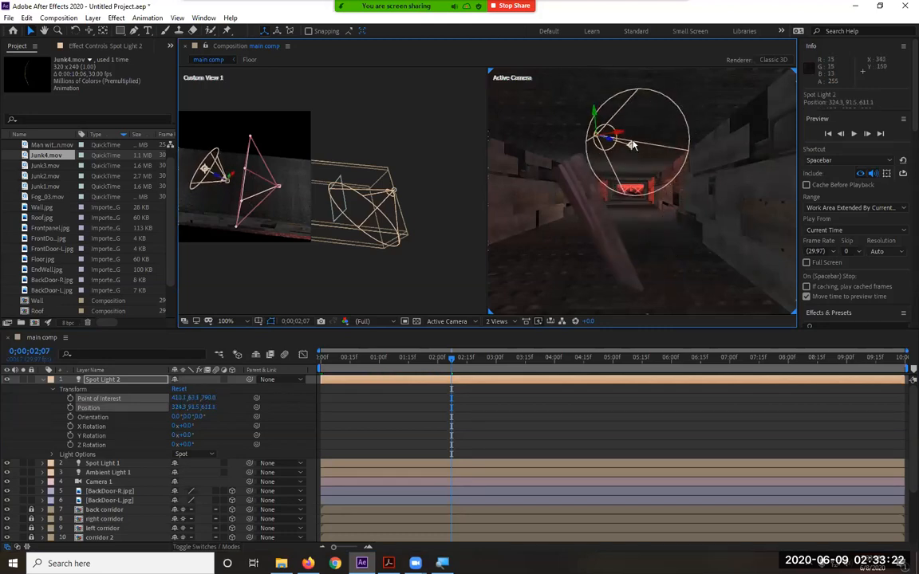
left_click_drag(610, 141, 563, 136)
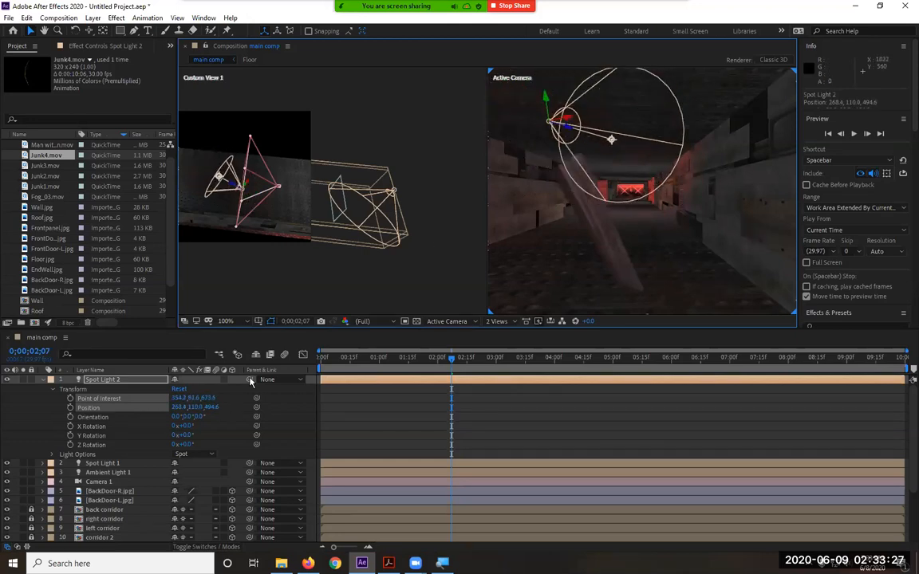
- Change Spot Light 2's color to blue (1E00FF) and collapse its properties
double_click(102, 380)
left_click(361, 140)
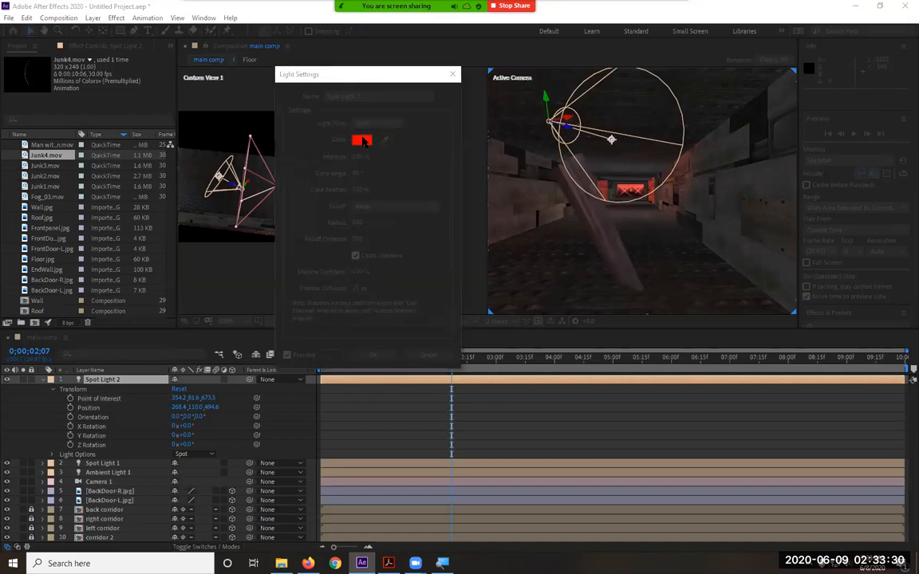
left_click(371, 270)
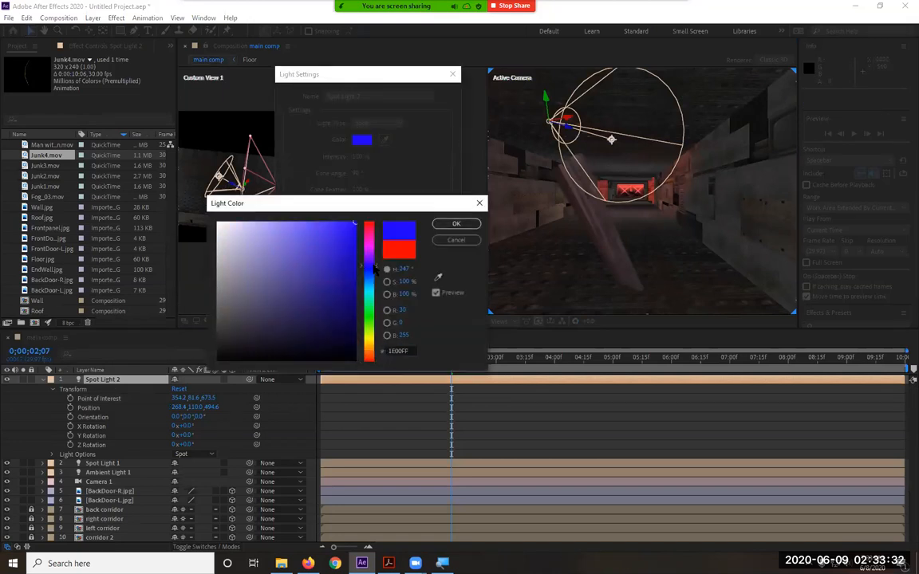
left_click(456, 224)
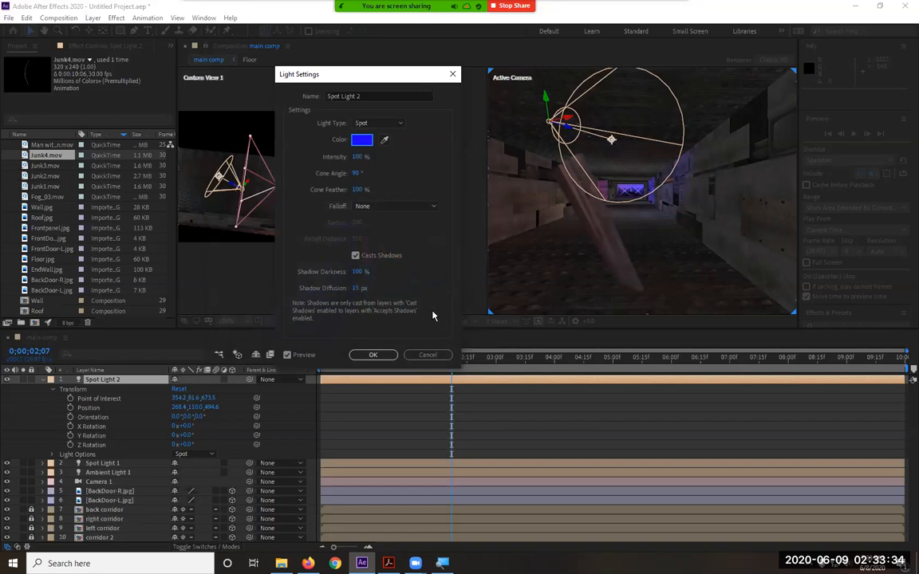
left_click(373, 354)
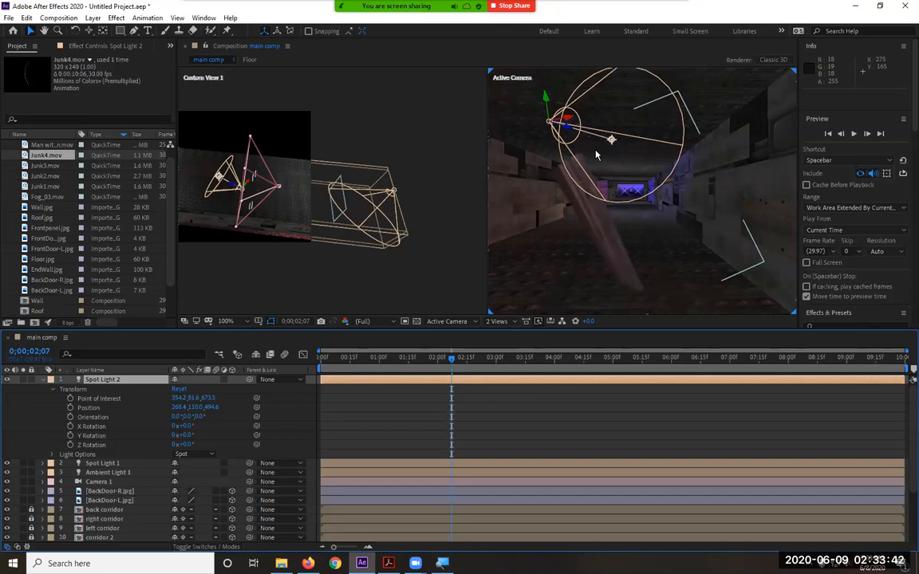
left_click(41, 382)
left_click(92, 399)
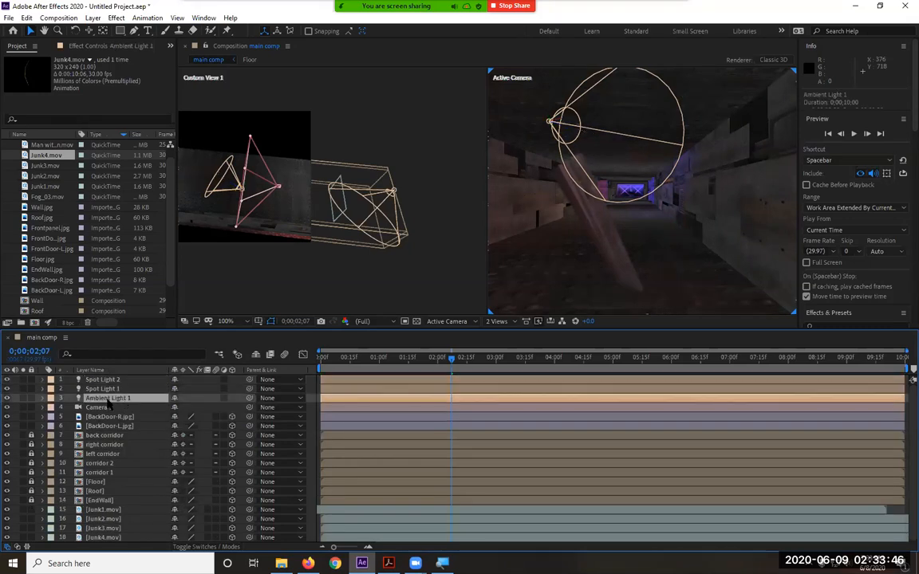
left_click(92, 18)
mouse_move(122, 32)
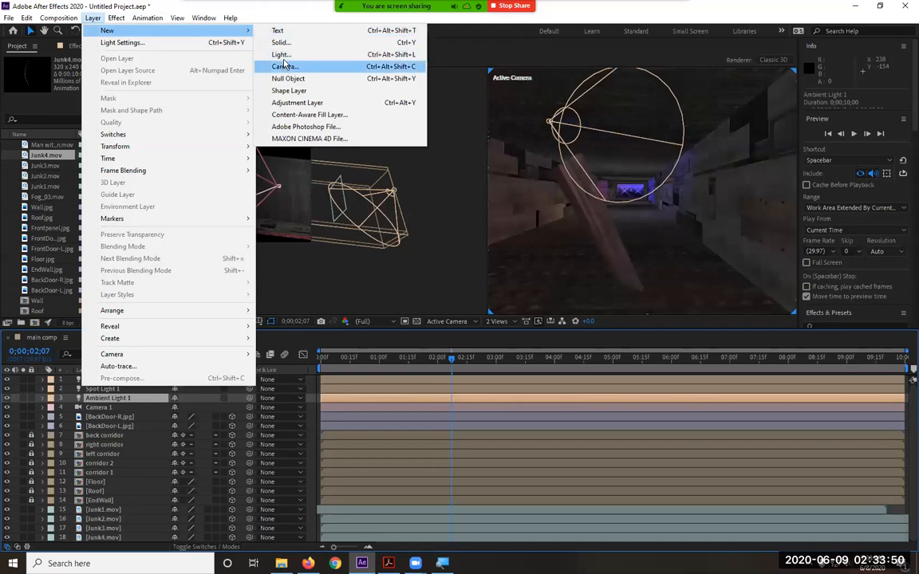
left_click(281, 54)
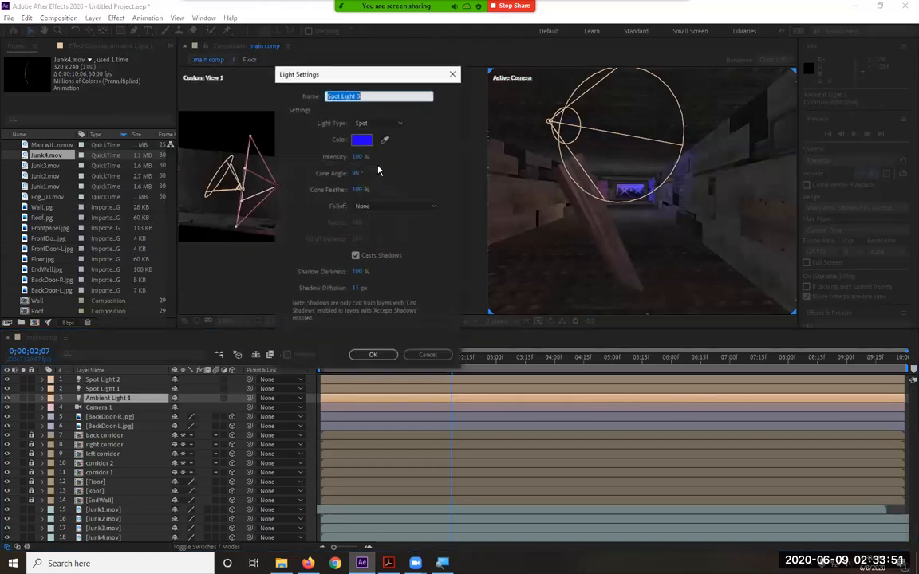
left_click(378, 123)
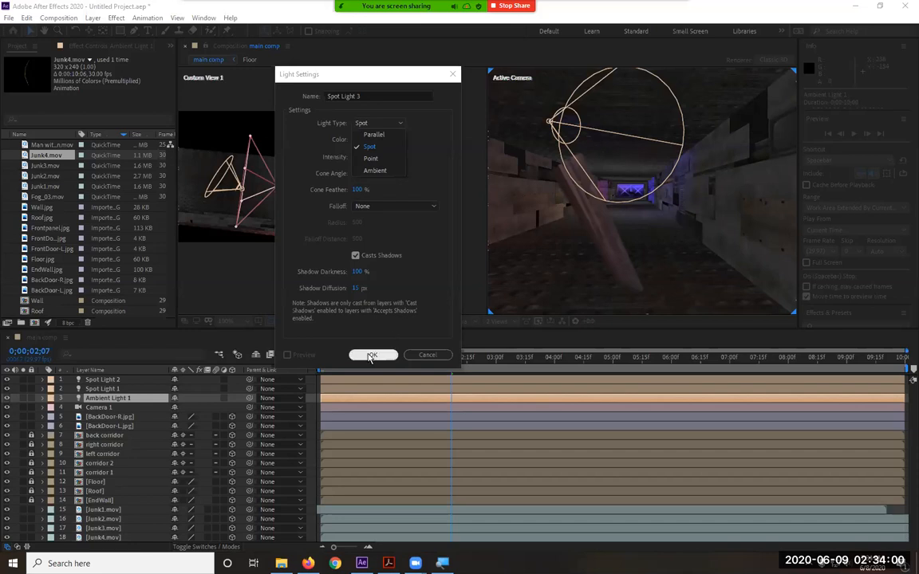
left_click(415, 359)
left_click(415, 359)
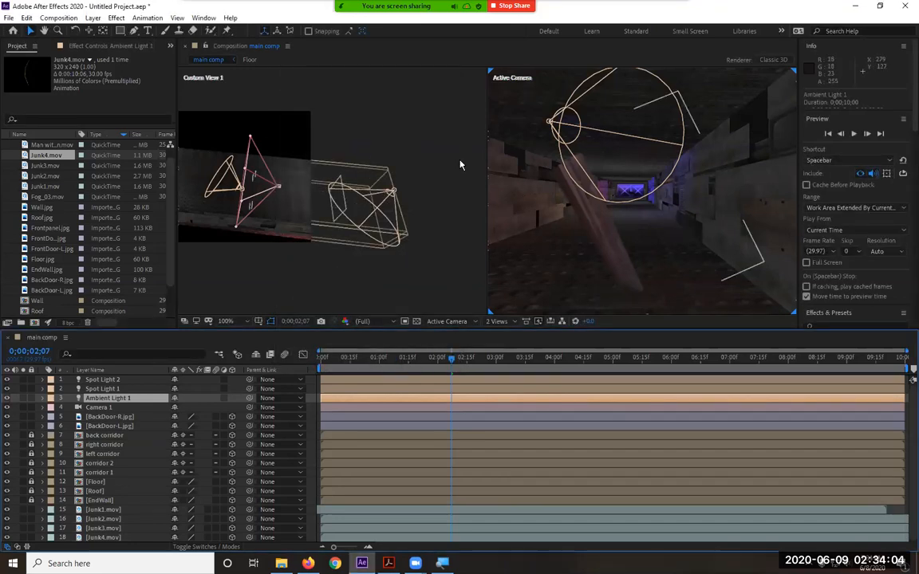
- Switch the Custom View 1 viewport to the Top view with the corridor lights in sight
left_click(224, 179)
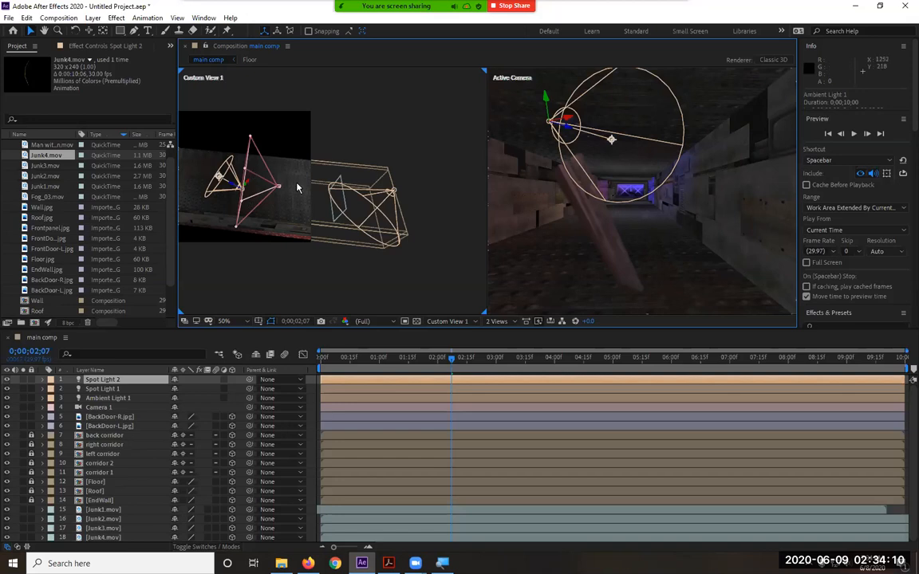
left_click(446, 323)
left_click(438, 301)
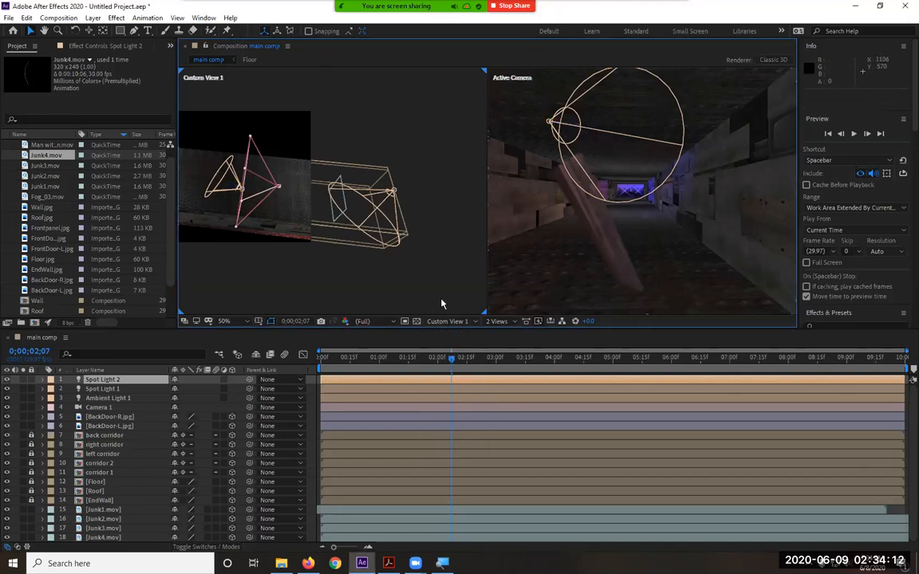
left_click(455, 321)
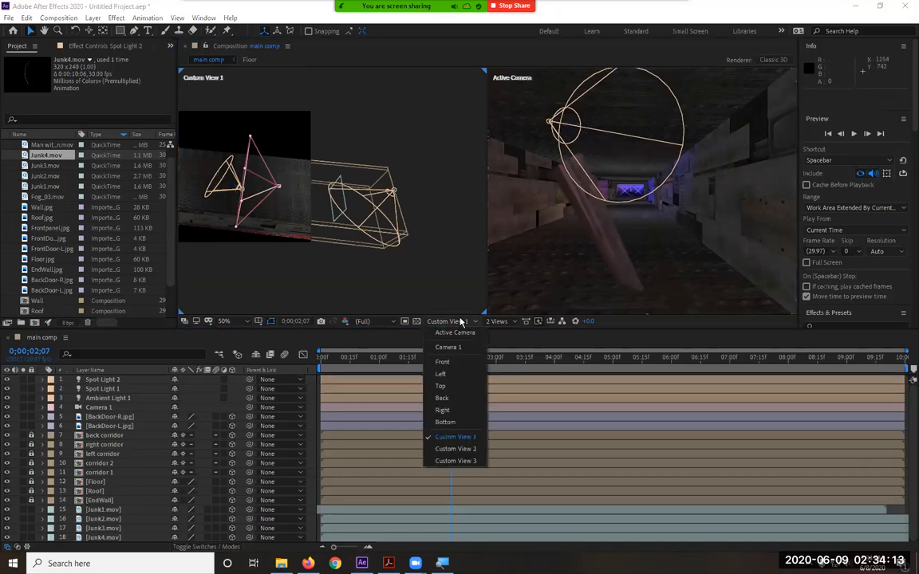
left_click(442, 387)
key("comma")
key("comma")
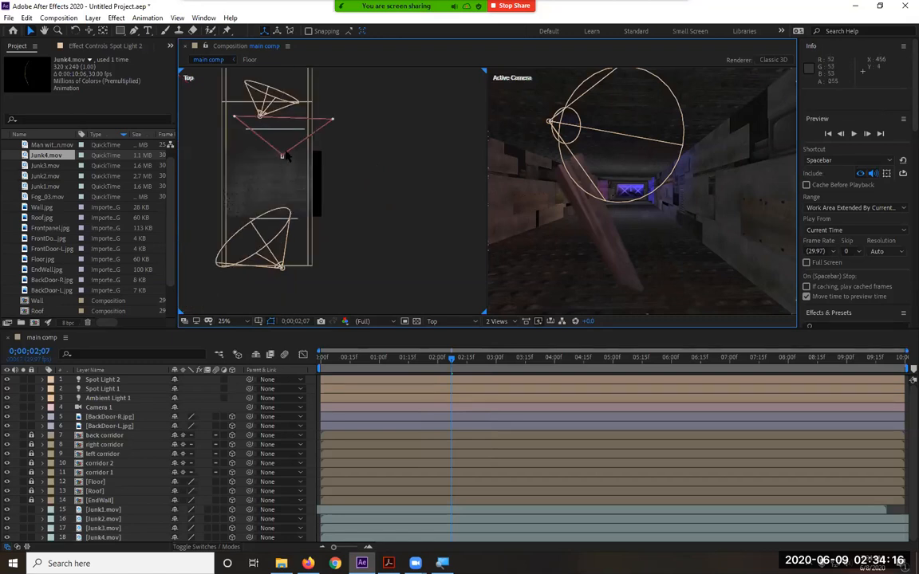
- Move Spot Light 2 beside the corridor wall, aimed at about 351, 118, 406, and scrub to 0;00;03;29 to check the lighting
left_click(260, 115)
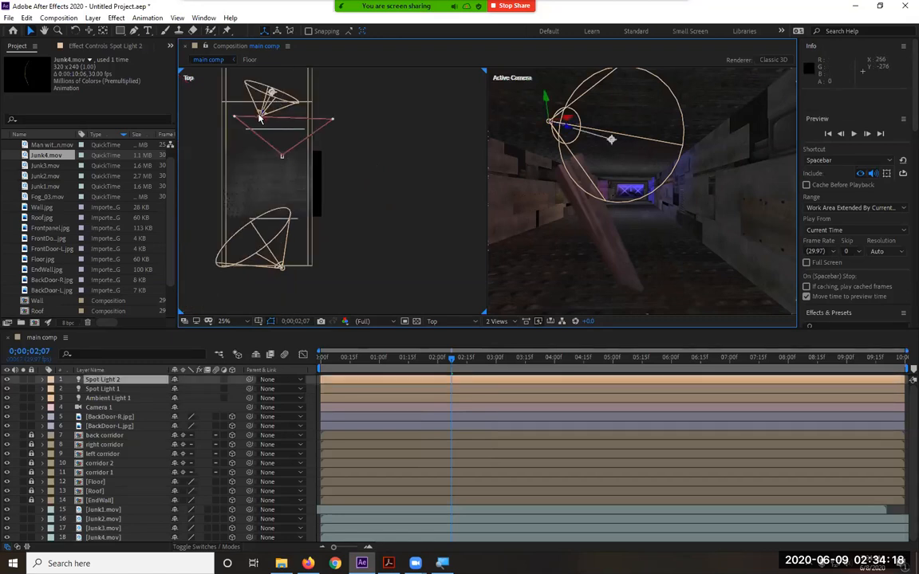
mouse_move(266, 119)
left_mouse_down()
mouse_move(260, 110)
mouse_move(242, 142)
mouse_move(266, 129)
mouse_move(260, 125)
mouse_move(271, 128)
left_mouse_up()
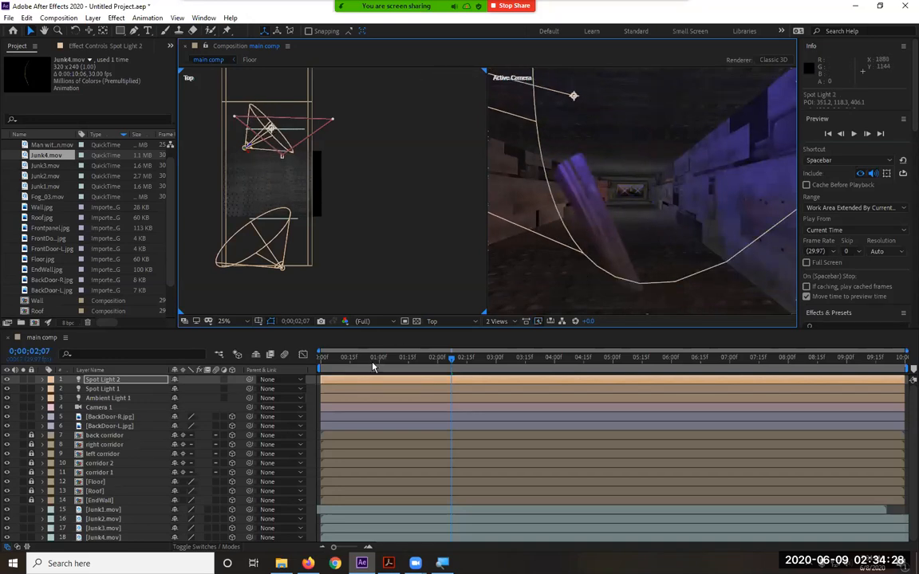
left_click(371, 357)
left_click_drag(300, 360, 554, 360)
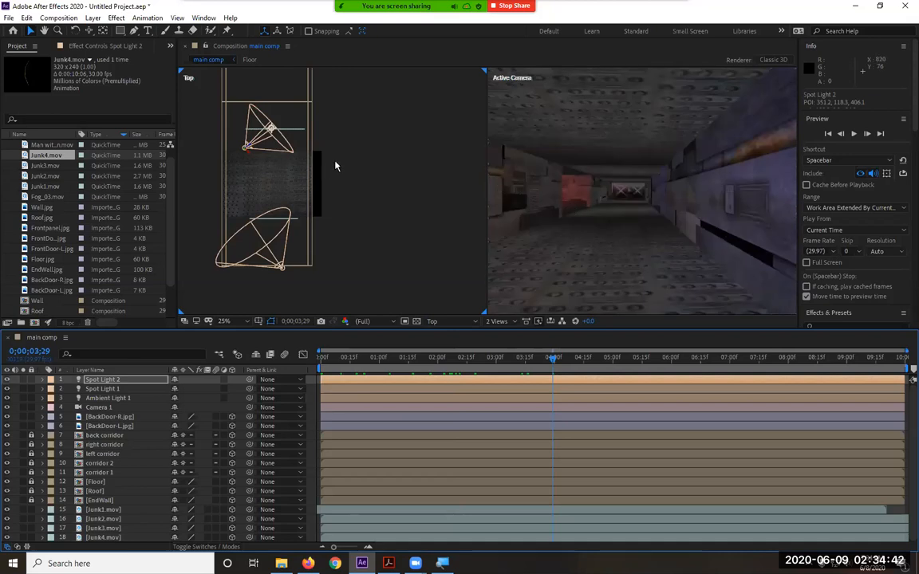
- Duplicate Spot Light 1 and move the copy to about -556, -61, 438 in the Top view
key("comma")
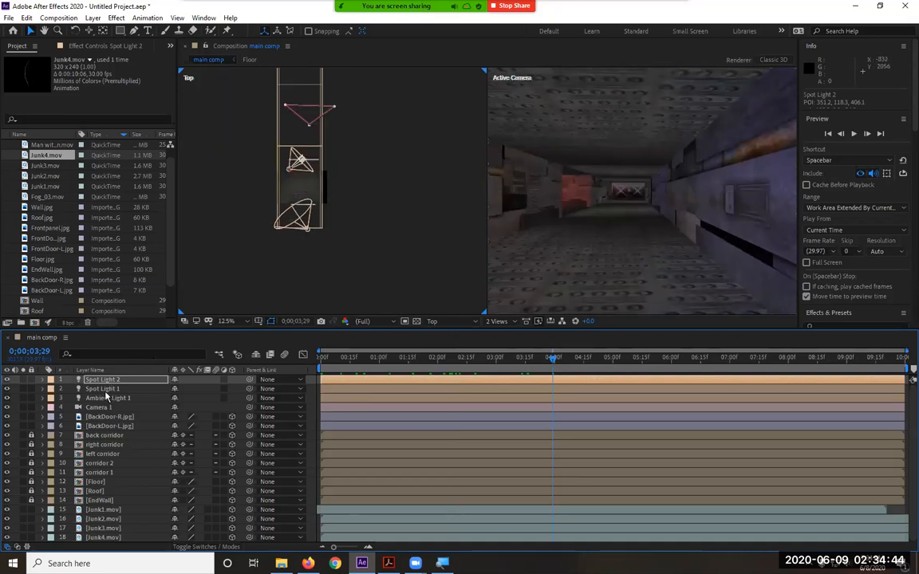
left_click(105, 390)
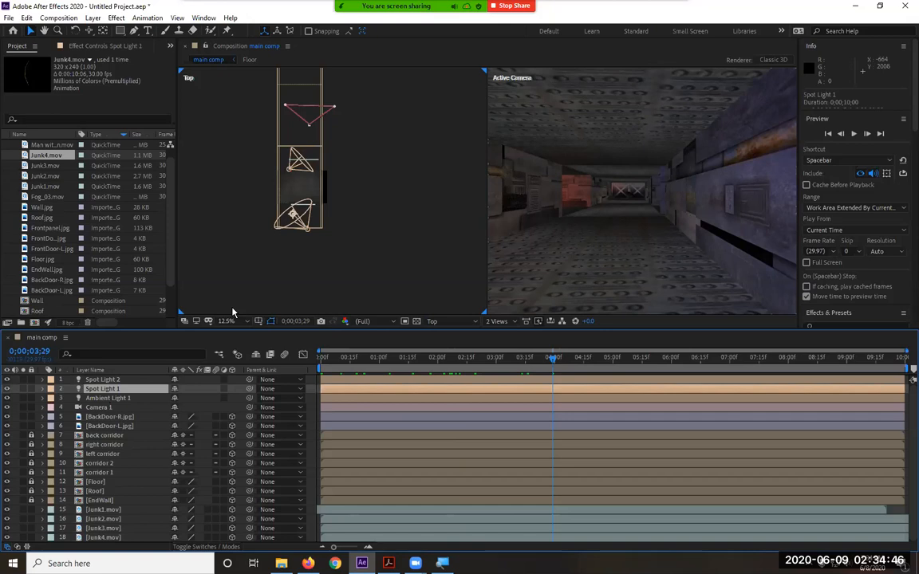
key("ctrl+d")
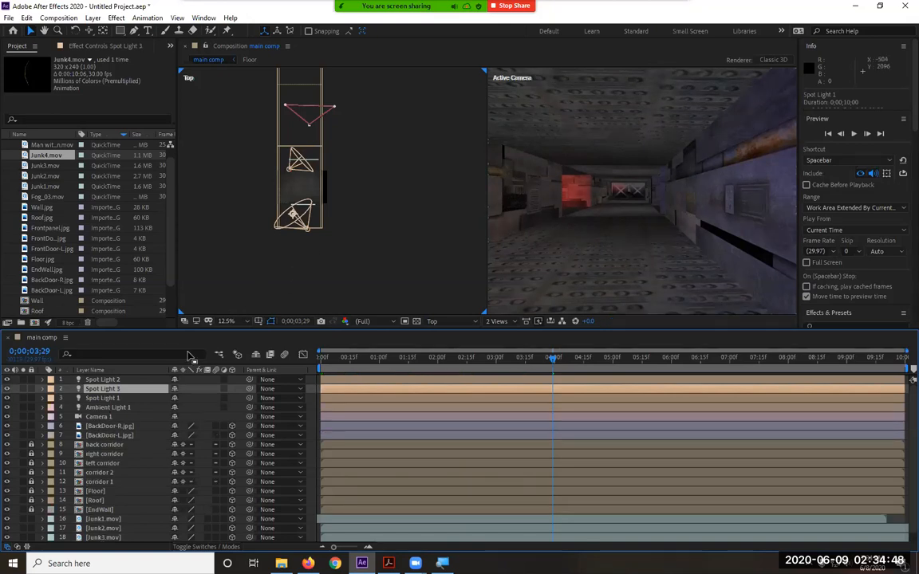
left_click(308, 233)
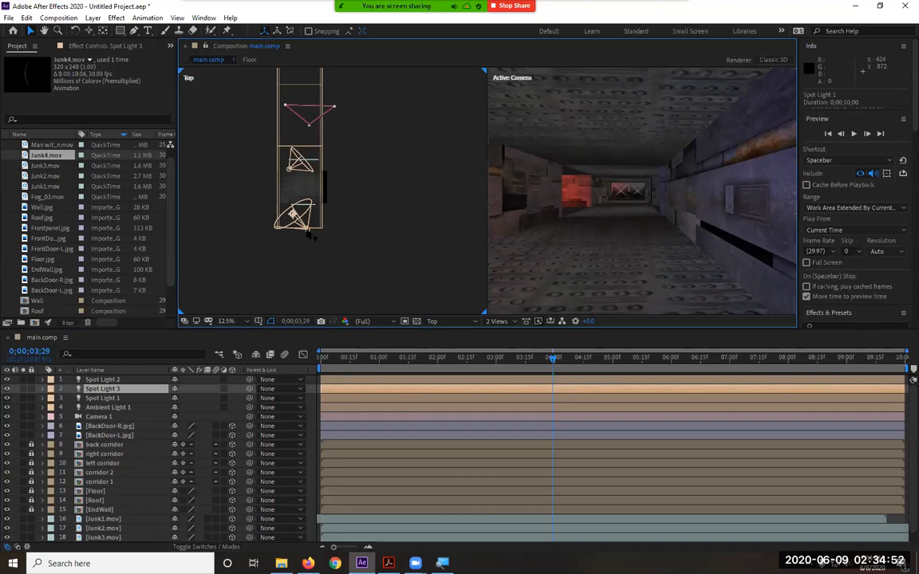
left_click_drag(308, 231, 314, 94)
left_click_drag(268, 196, 314, 91)
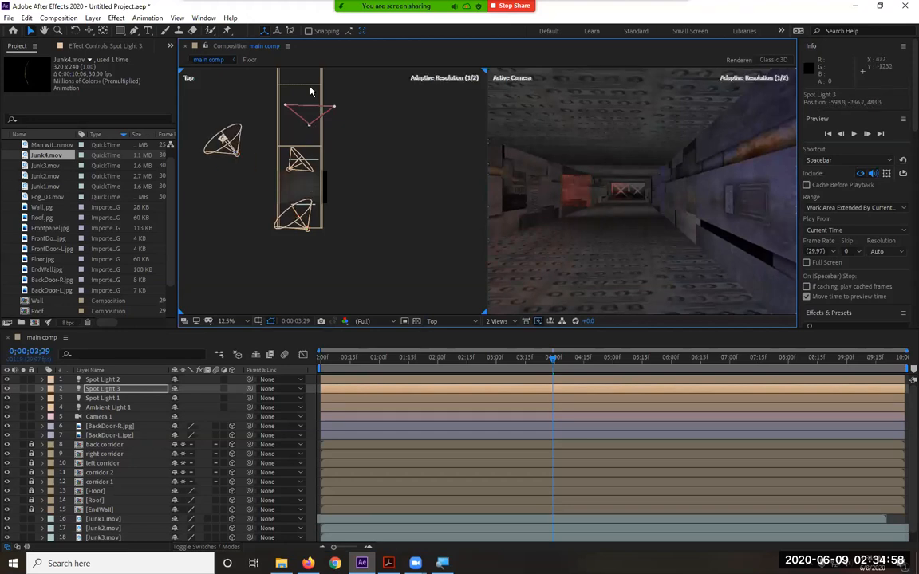
left_click_drag(245, 160, 372, 105)
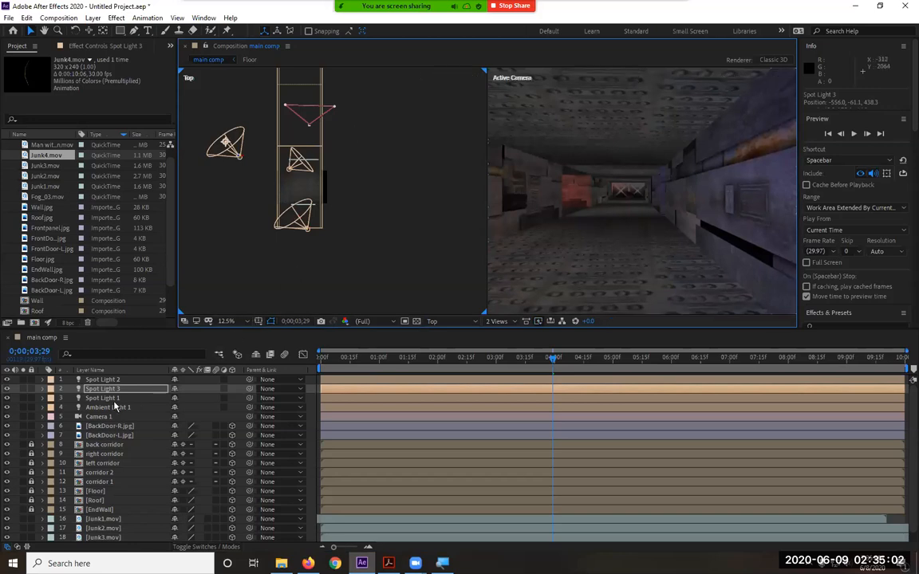
- Move Spot Light 3 into the far stretch of the corridor in the Top view, at about 707, -61, 1413
left_click(42, 389)
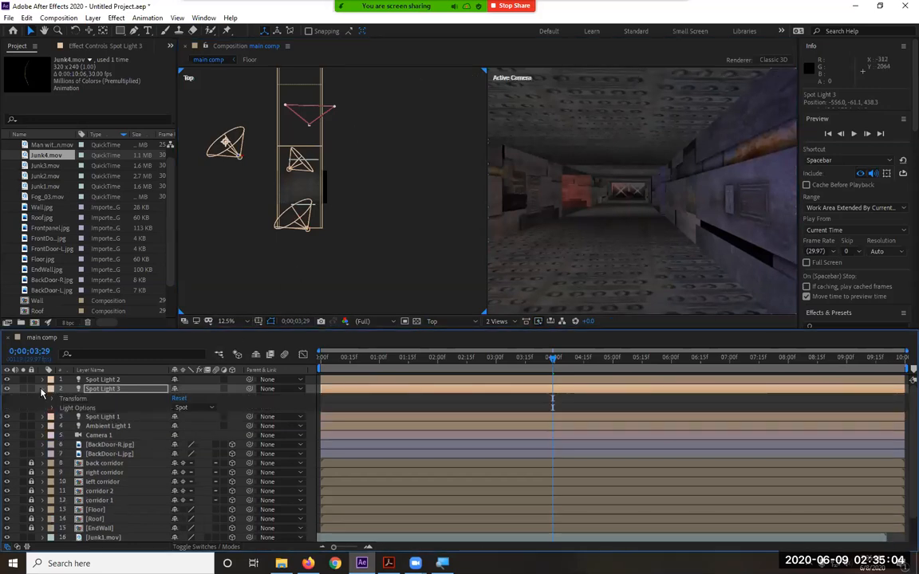
left_click(235, 152)
left_click(238, 160)
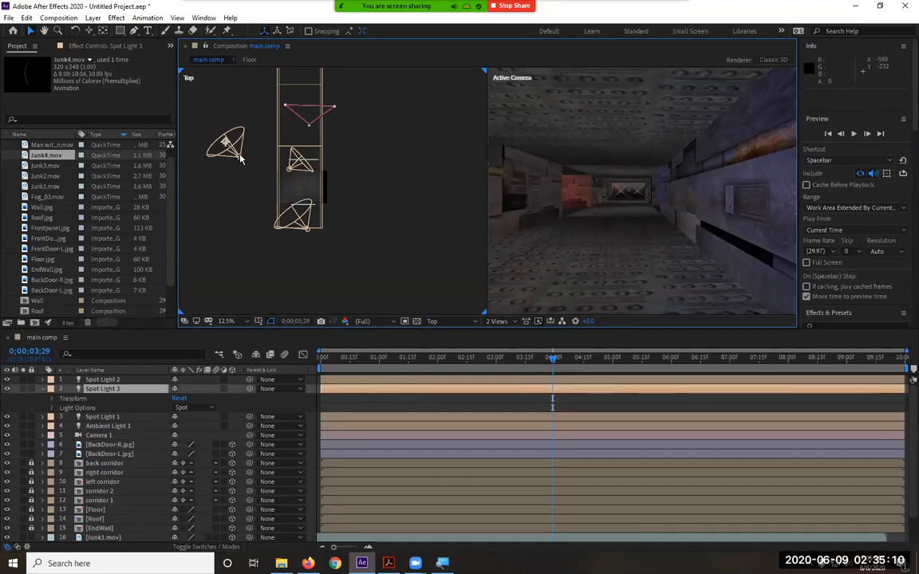
scroll(216, 138, "up", 1)
key("space")
left_click_drag(214, 129, 304, 203)
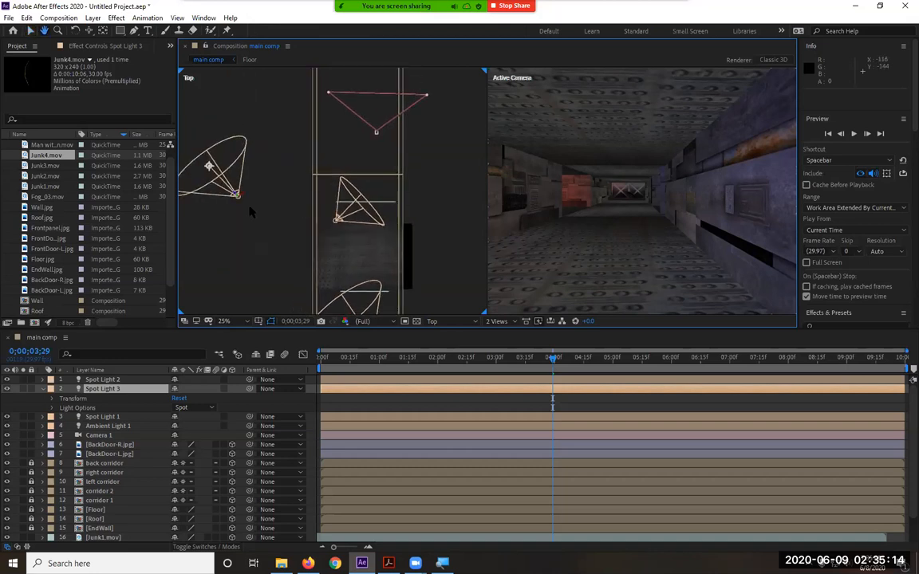
left_click_drag(239, 198, 476, 153)
scroll(437, 144, "down", 2)
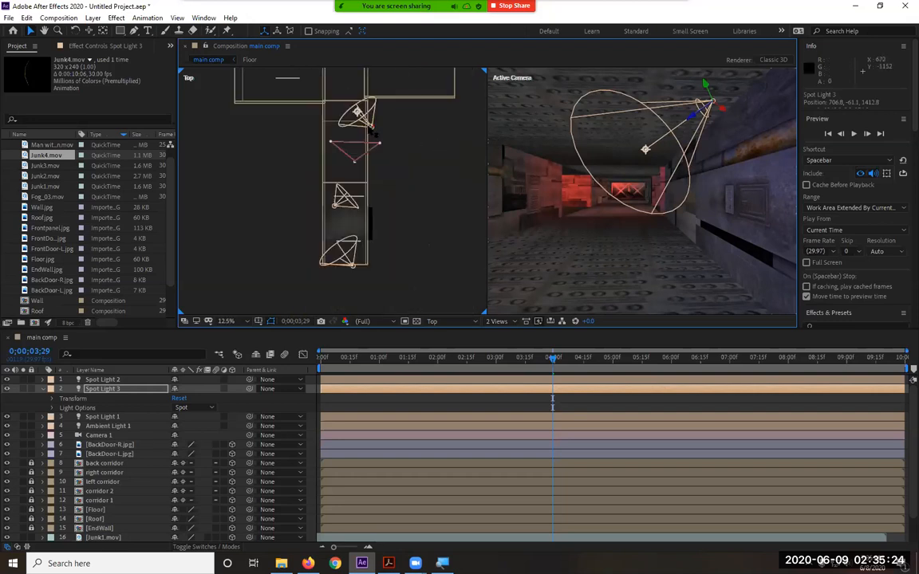
- Reposition Spot Light 3 to about 480, 59, 1821 and aim it at the corridor's far end
left_click_drag(371, 128, 374, 100)
left_click_drag(653, 122, 653, 79)
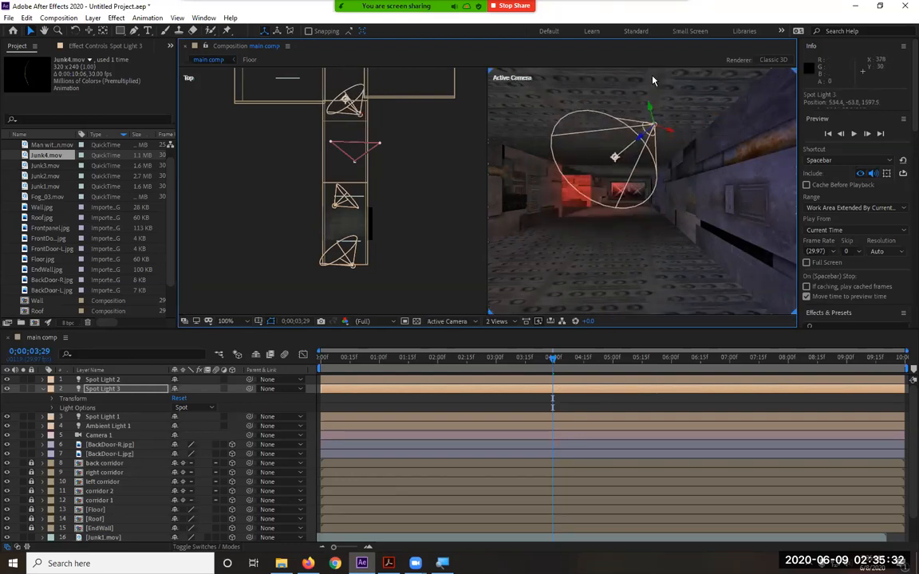
left_click(624, 158)
left_click(615, 159)
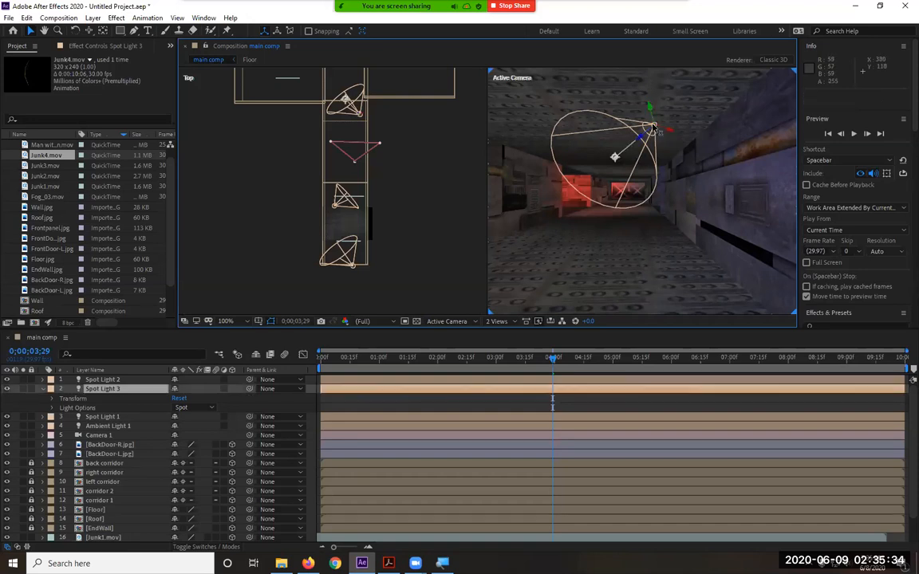
left_click_drag(615, 157, 640, 164)
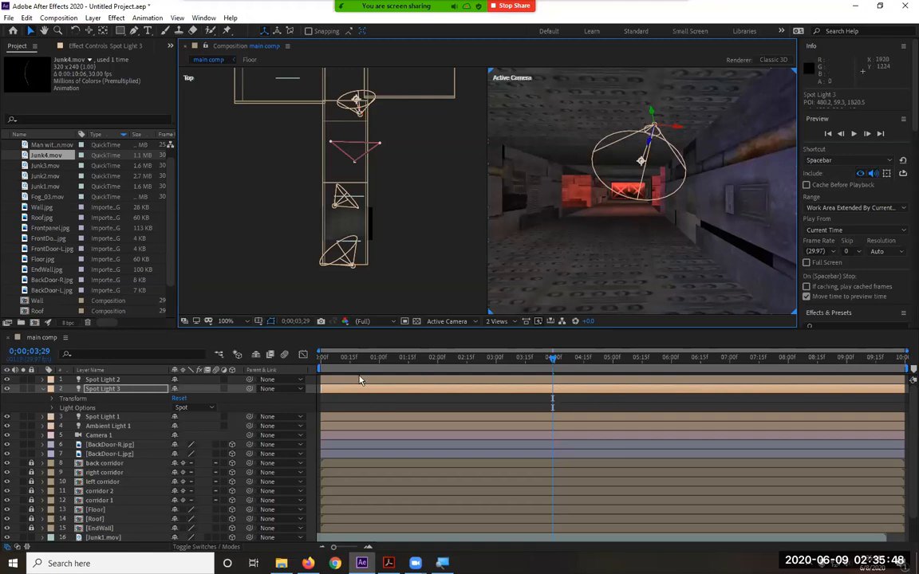
- Preview the lit corridor from the first frame, stop at 0;00;05;15, and collapse Spot Light 3's properties
key("Home")
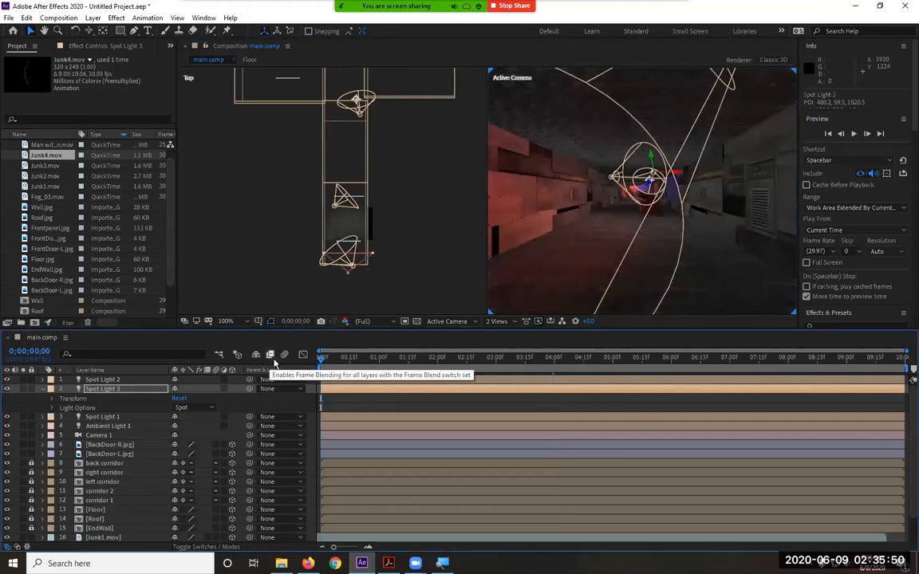
key("space")
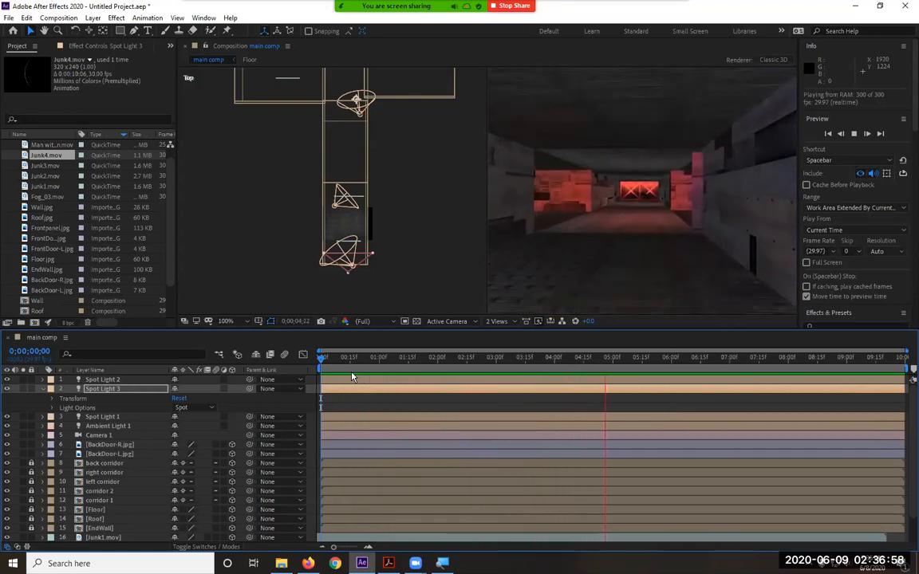
key("space")
left_click(43, 389)
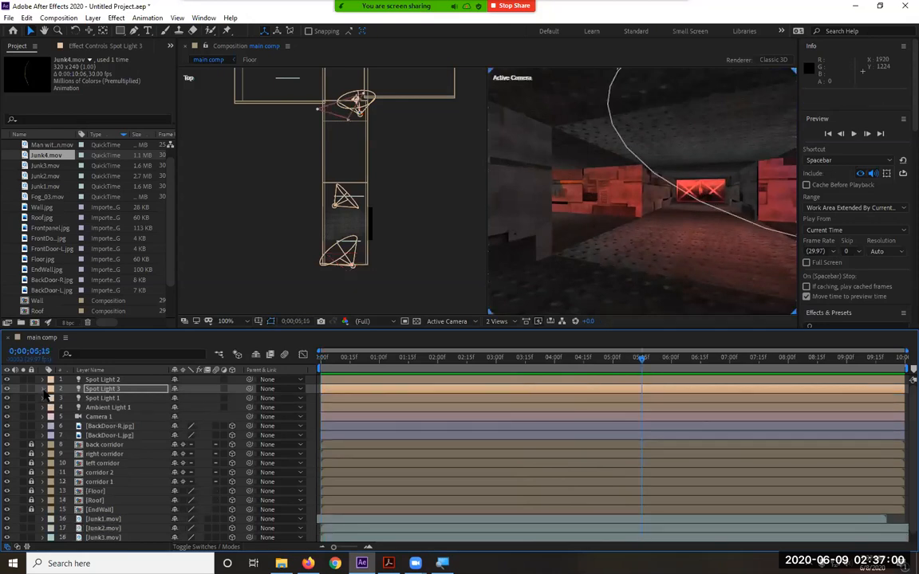
- Change Ambient Light 1's color to green (00FE42)
double_click(106, 408)
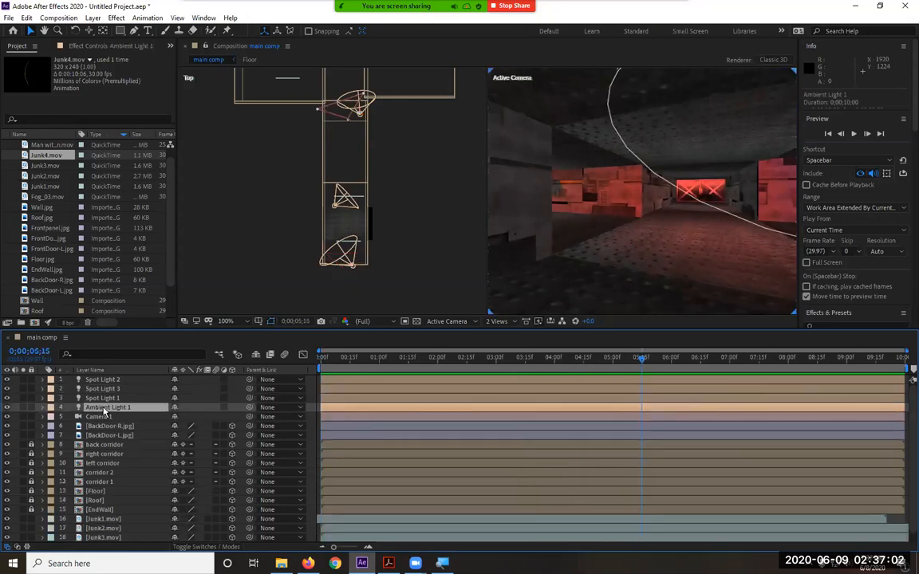
left_click(362, 142)
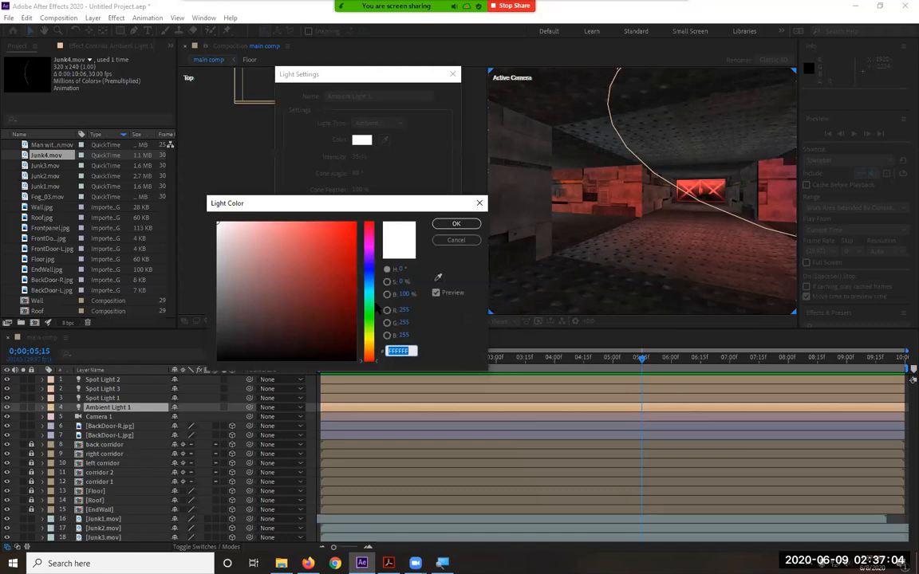
left_click_drag(372, 313, 366, 301)
left_click(291, 228)
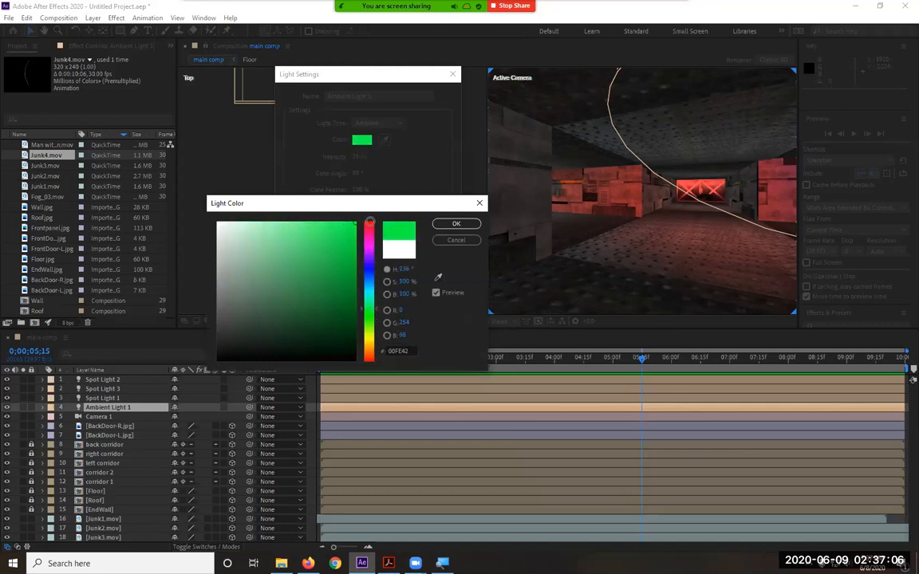
left_click(456, 225)
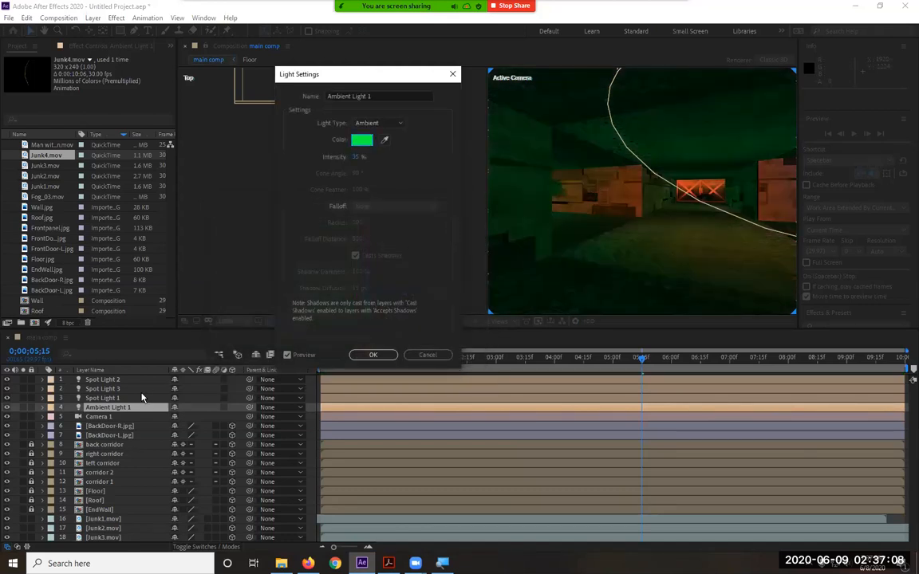
left_click(372, 355)
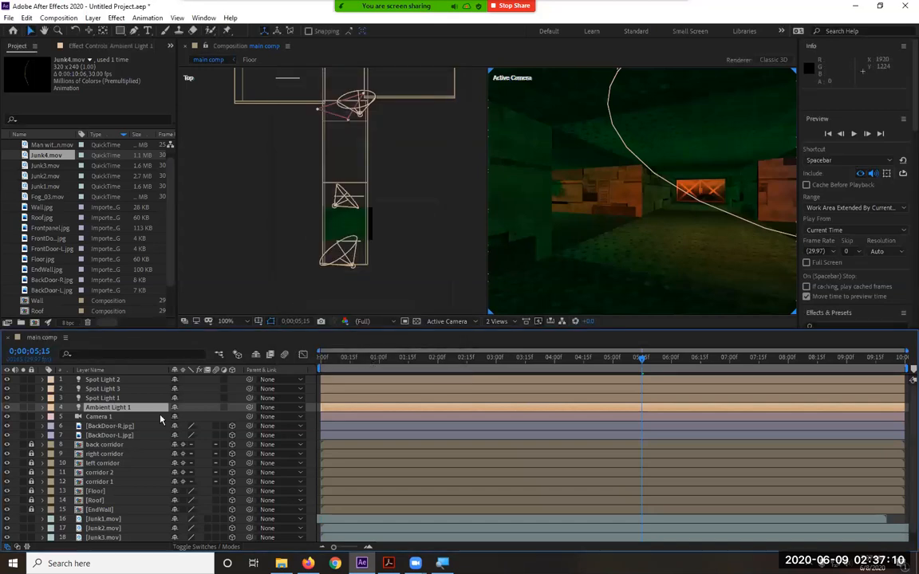
- Scrub to 0;00;02;09 and change Spot Light 3's color to a light green
left_click_drag(338, 363, 456, 370)
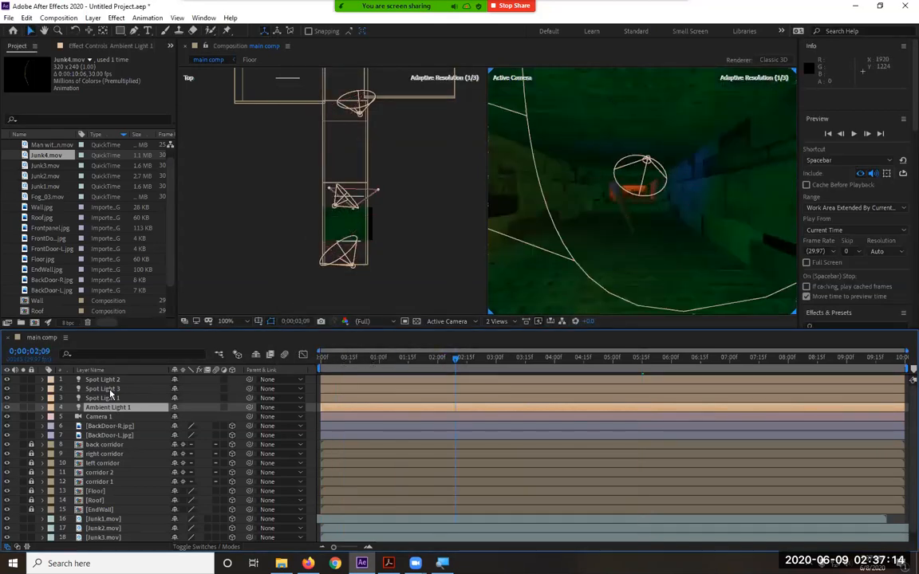
double_click(104, 390)
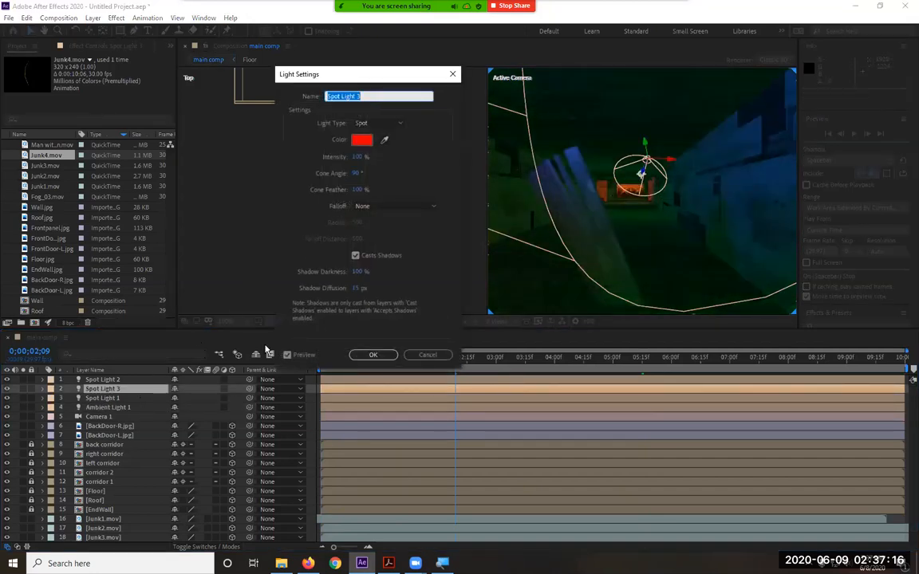
left_click(361, 140)
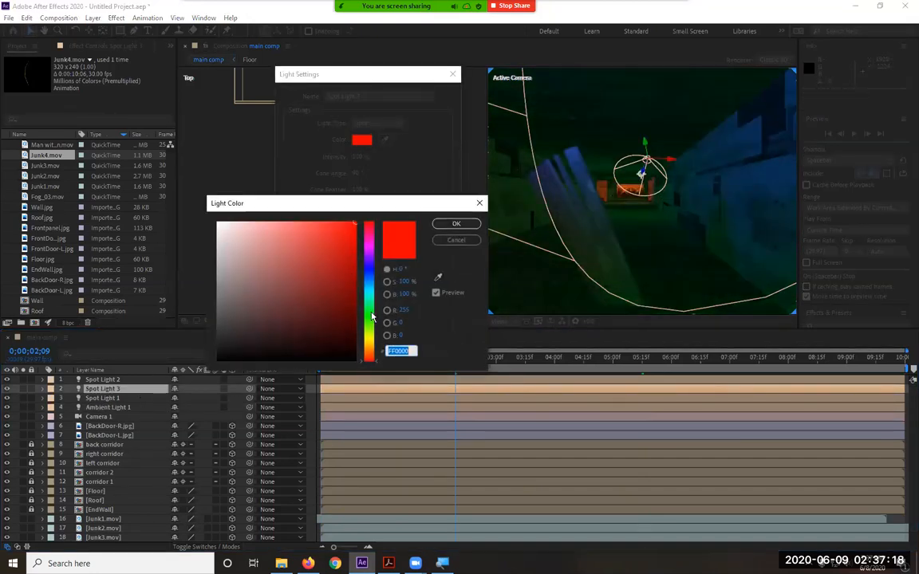
left_click(372, 317)
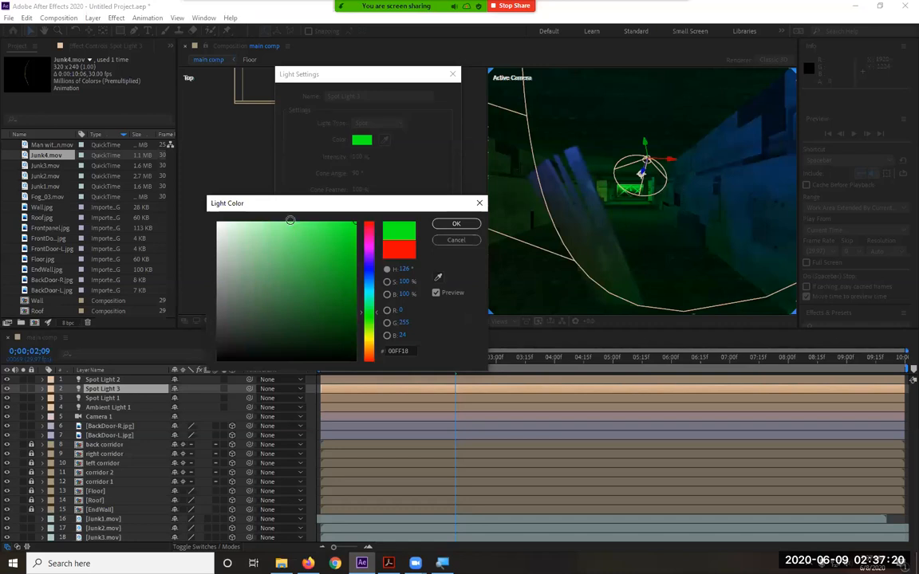
left_click(292, 228)
left_click(457, 223)
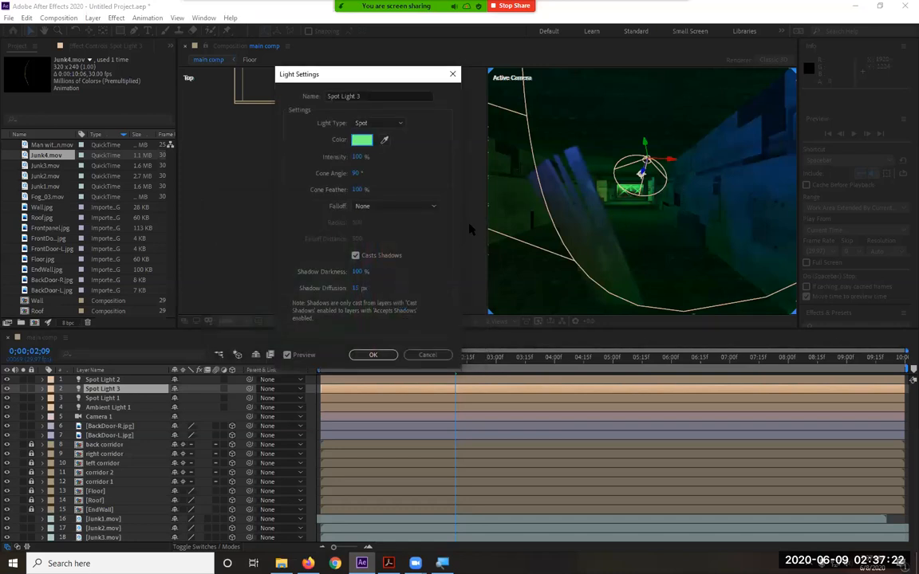
left_click(373, 354)
- Review Spot Light 2's color in its light settings and close them
double_click(112, 380)
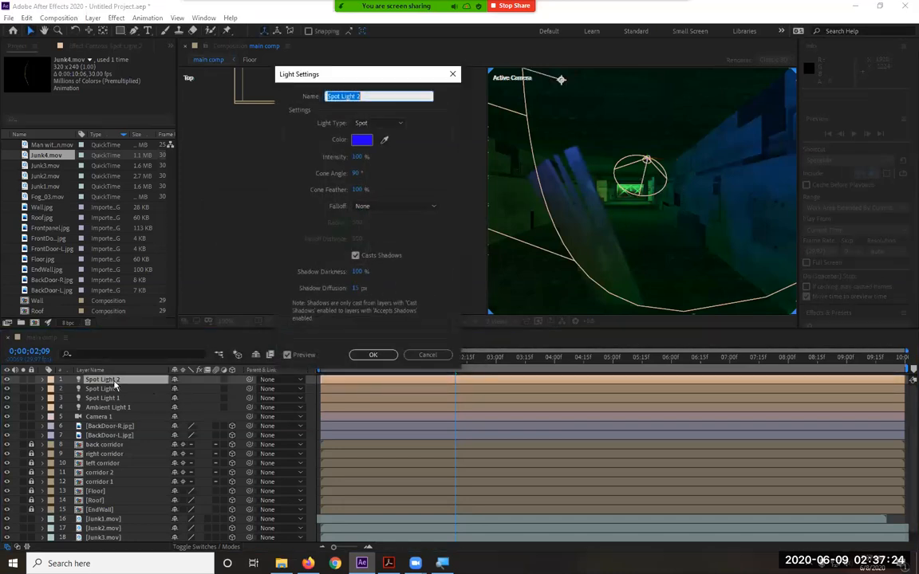
left_click(363, 141)
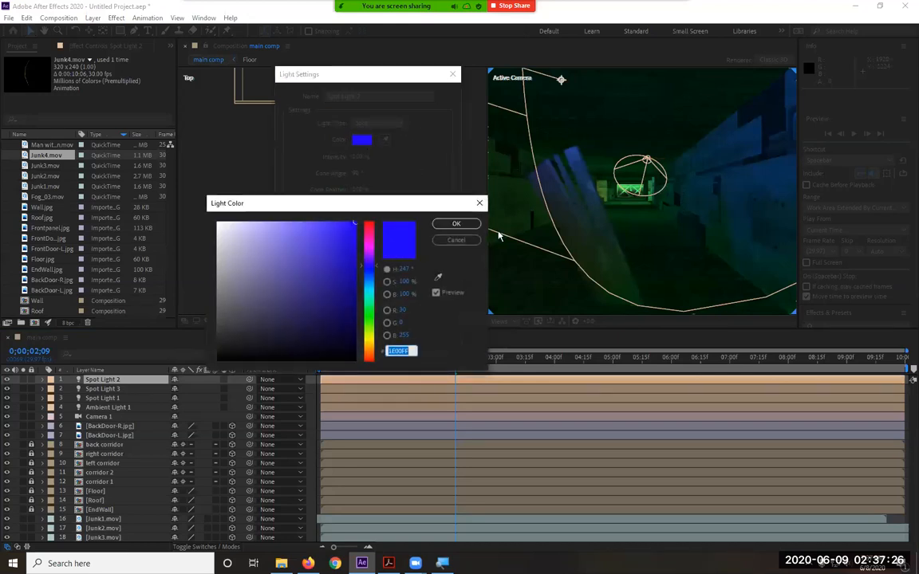
left_click(456, 224)
left_click(452, 74)
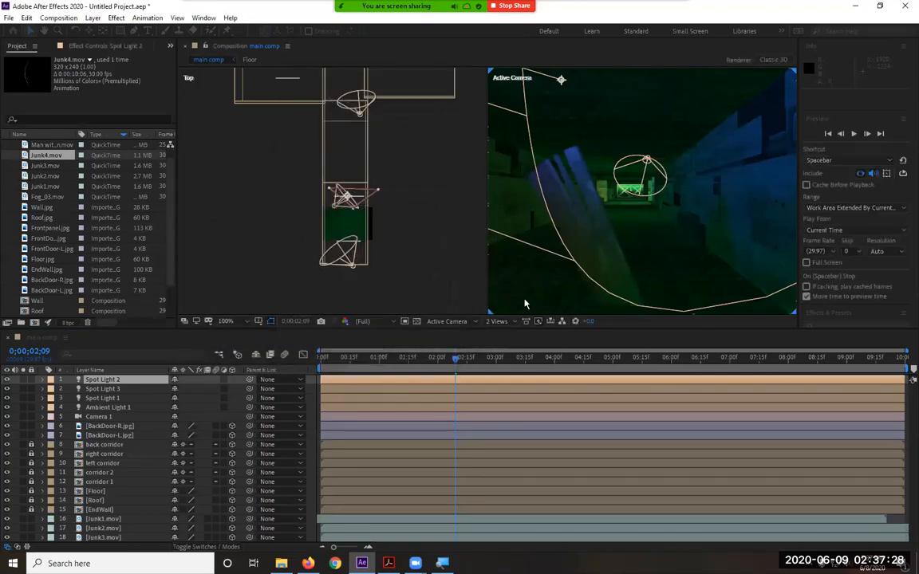
- Preview the animation with the green lighting, stop playback, and return to the first frame
key("space")
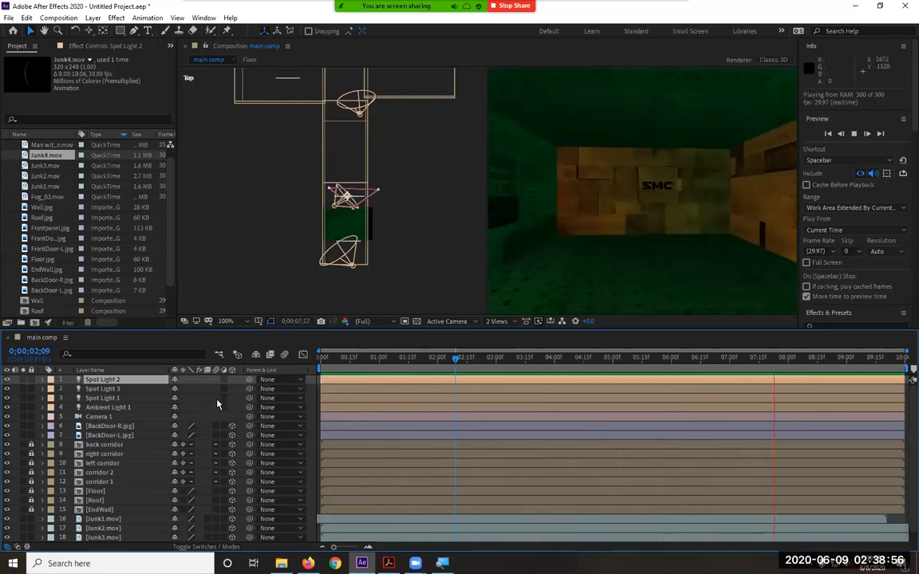
scroll(217, 405, "down", 1)
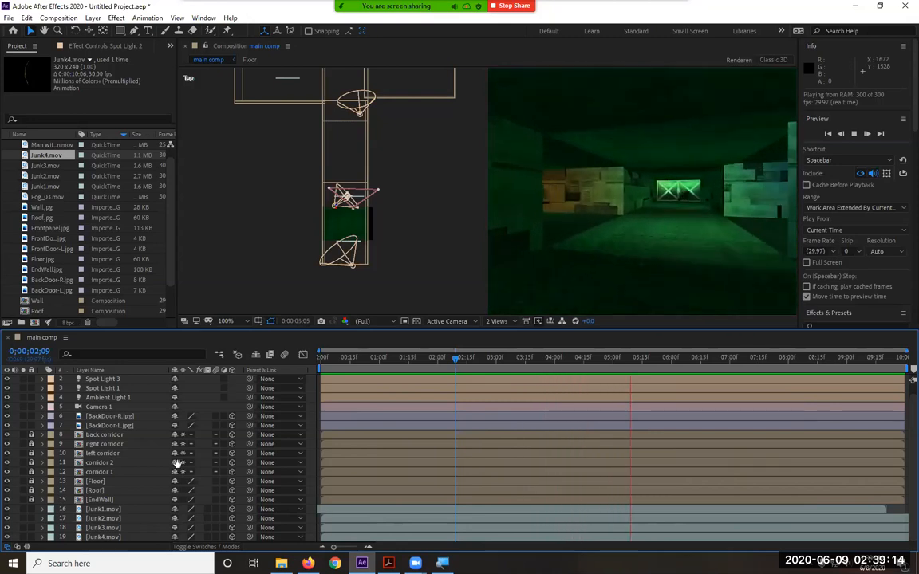
key("space")
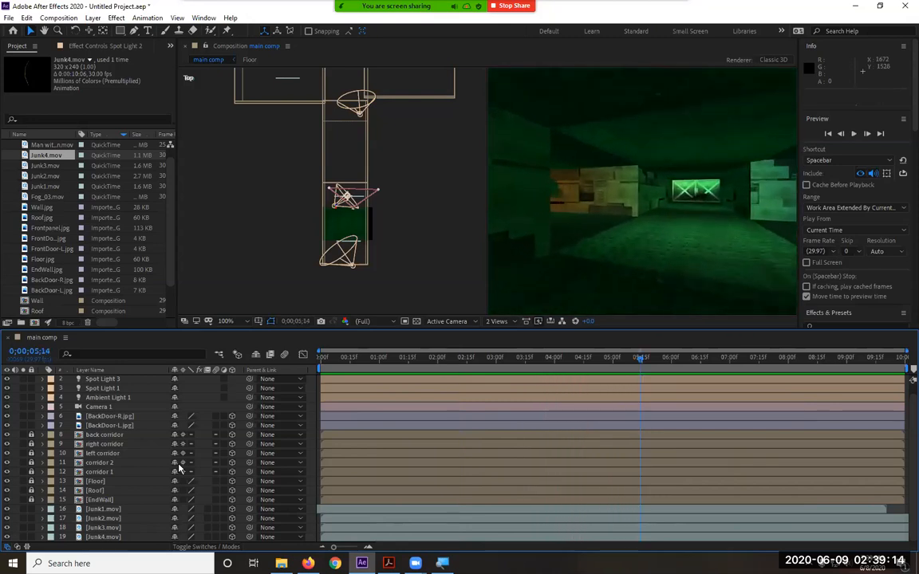
key("Home")
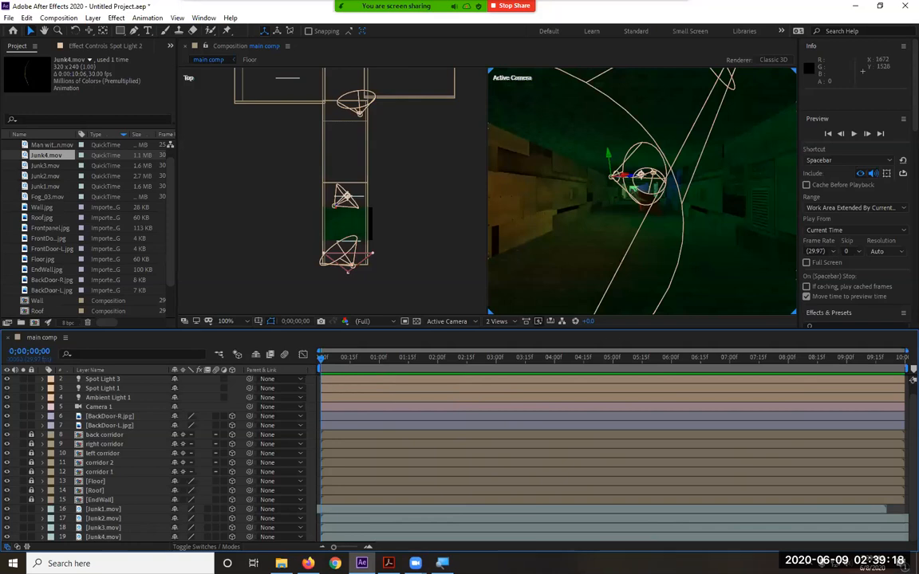
- Open the corridor composition from the project, followed by its nested Wall composition
key("alt+Tab")
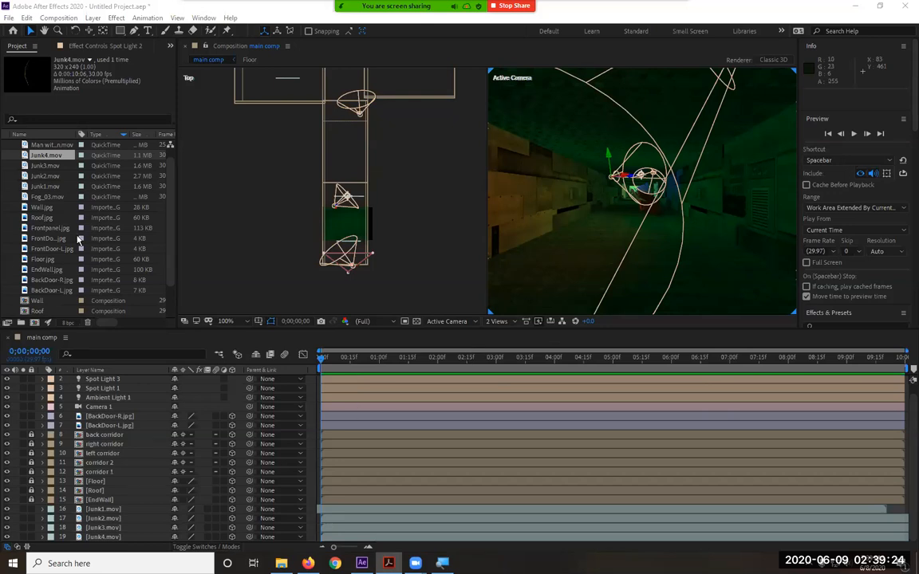
scroll(79, 240, "down", 1)
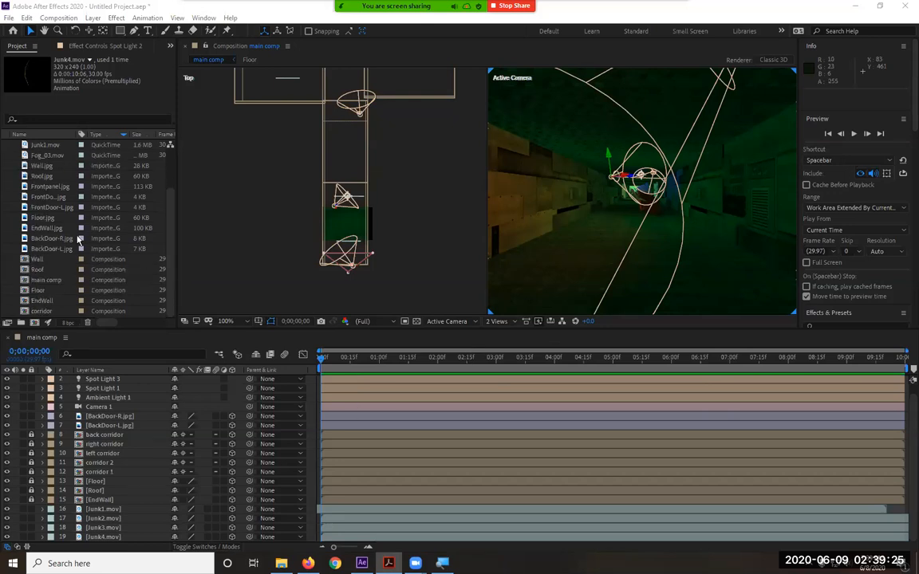
left_click(40, 312)
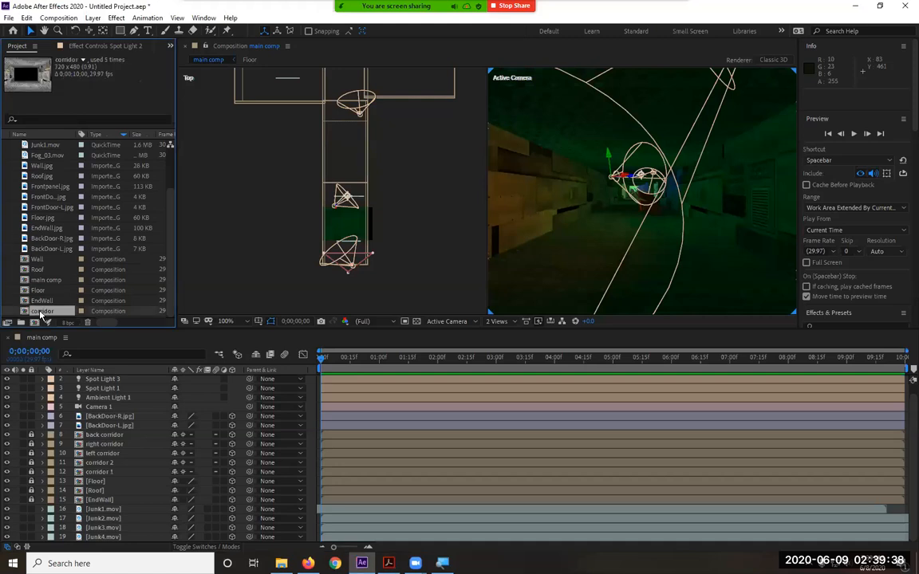
double_click(42, 312)
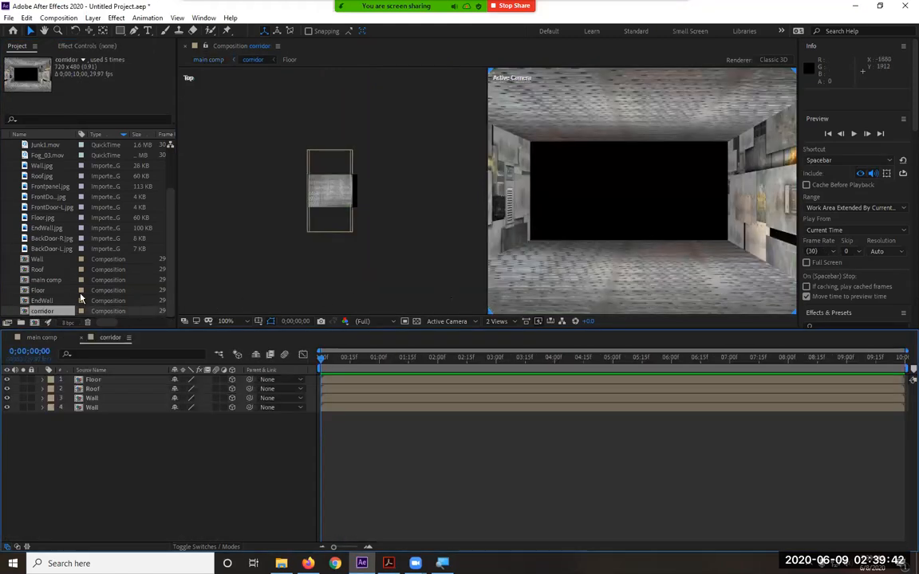
double_click(40, 260)
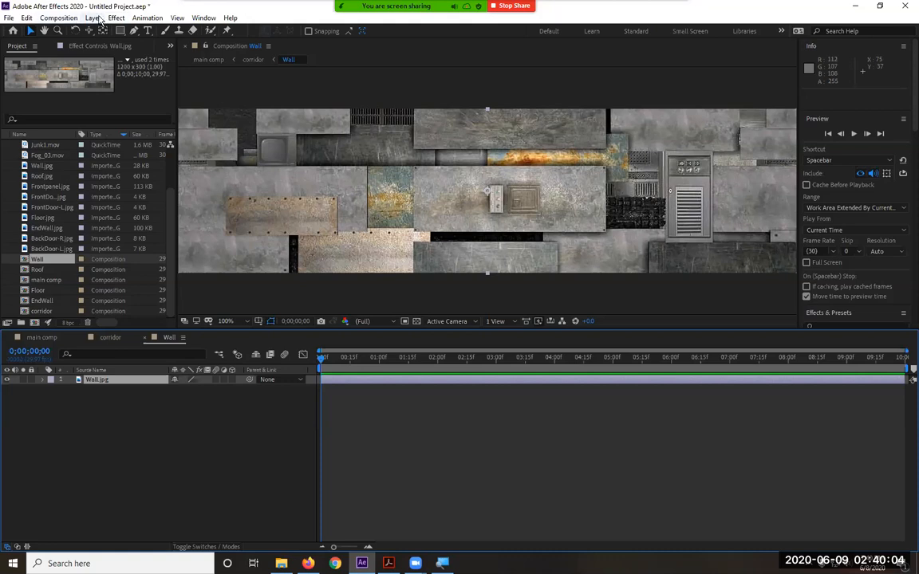
- Add a yellow (F6FF00) comp-sized solid layer to the Wall composition
left_click(95, 18)
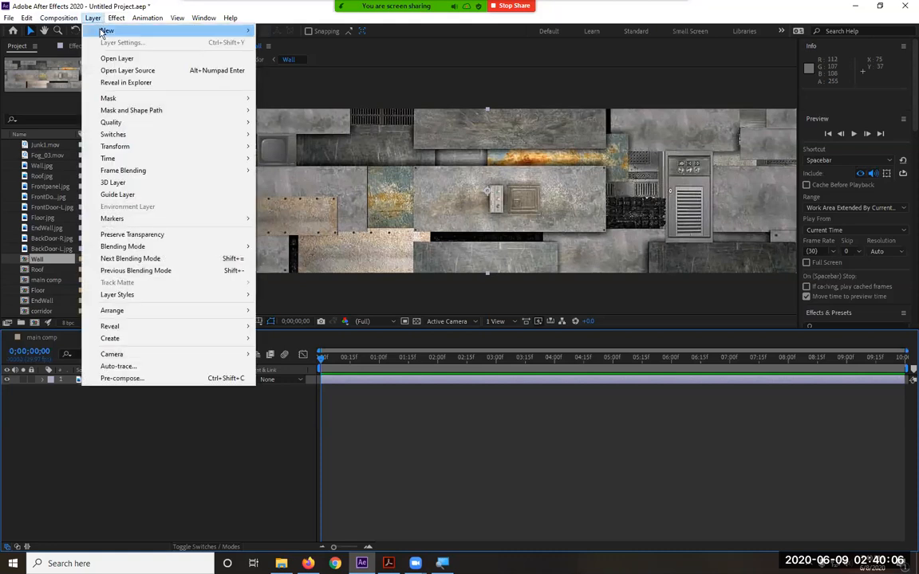
left_click(317, 29)
left_click(203, 17)
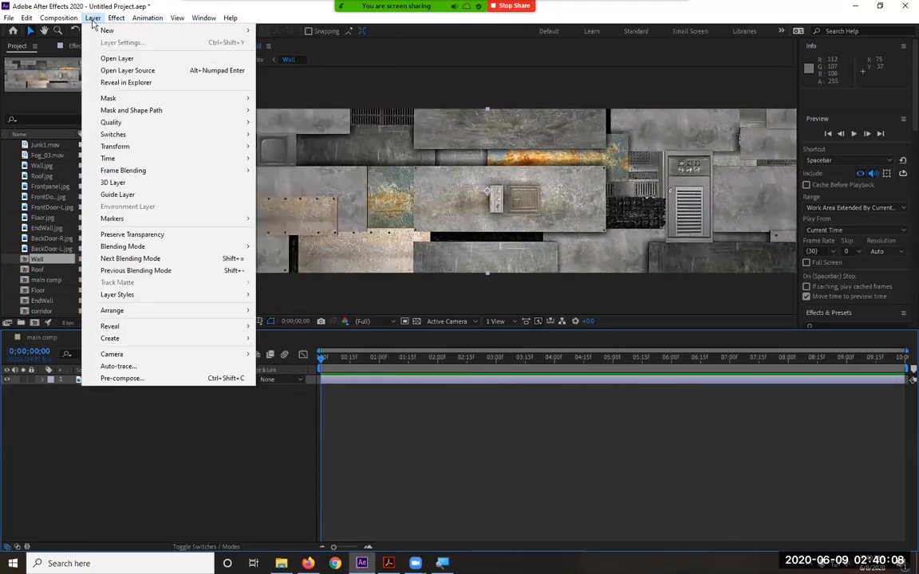
mouse_move(105, 31)
left_click(281, 42)
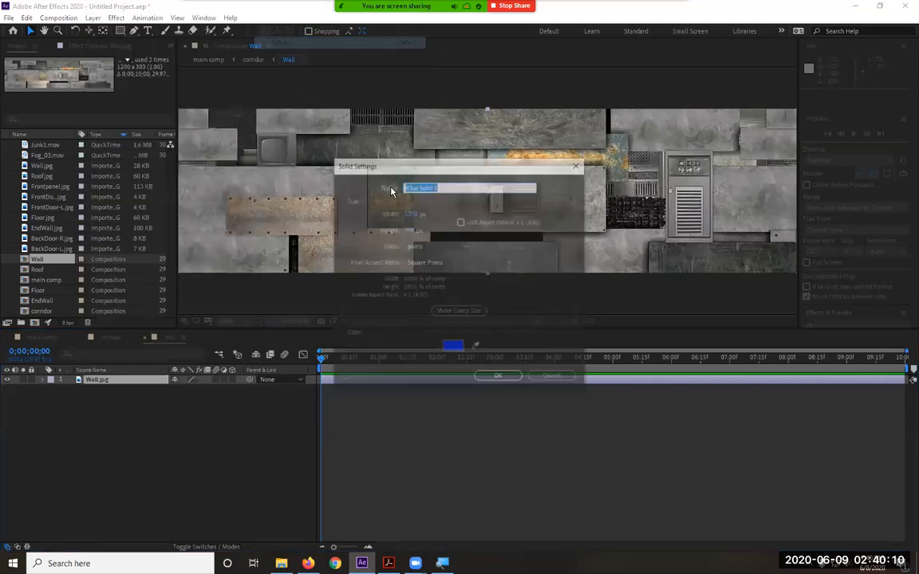
left_click(453, 347)
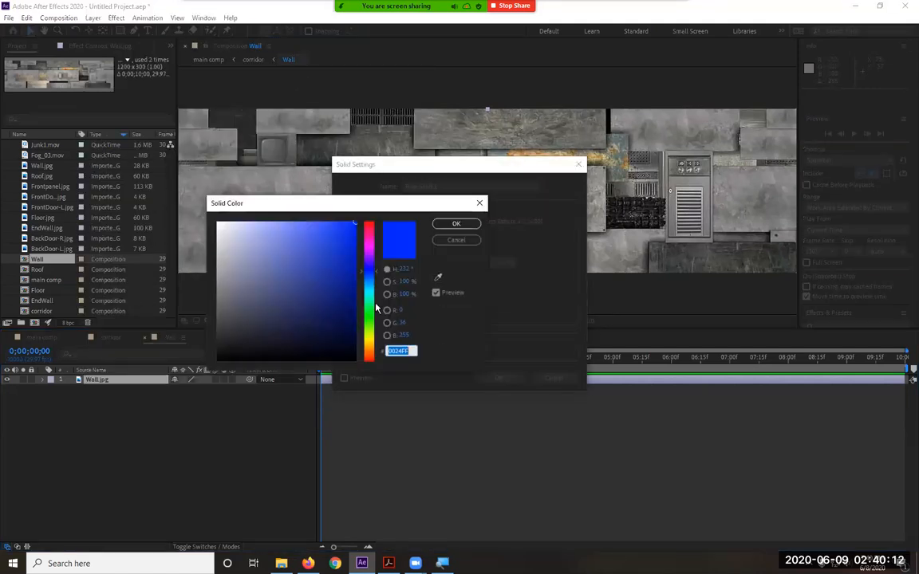
left_click(370, 341)
left_click(457, 224)
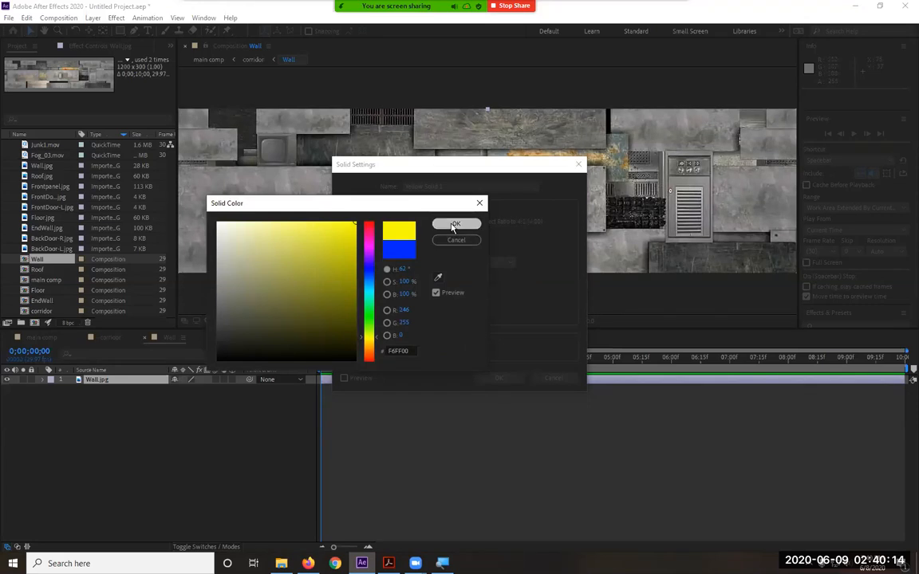
left_click(499, 379)
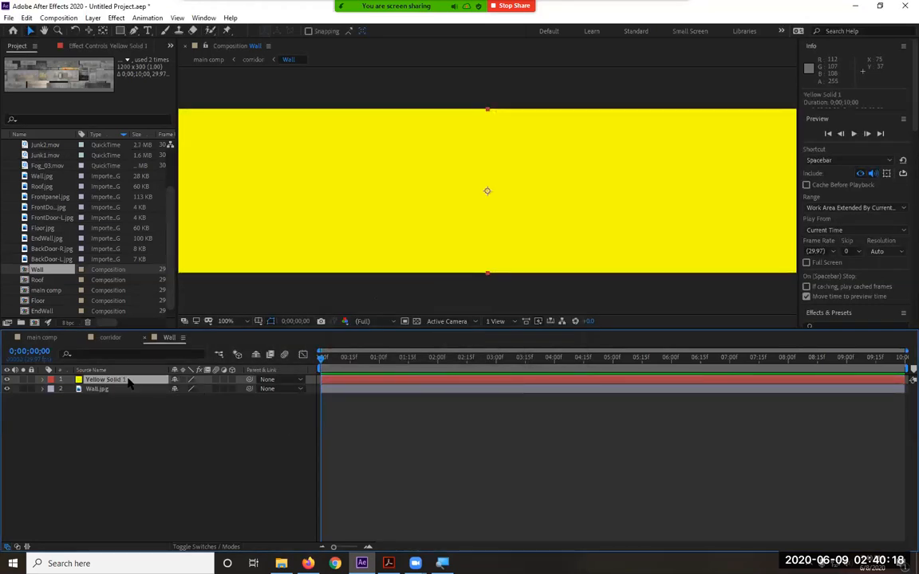
- Lower the yellow solid's opacity to 57% and mask it with a rectangle over the upper-left button of the door's control panel
key("t")
left_click_drag(180, 389, 152, 391)
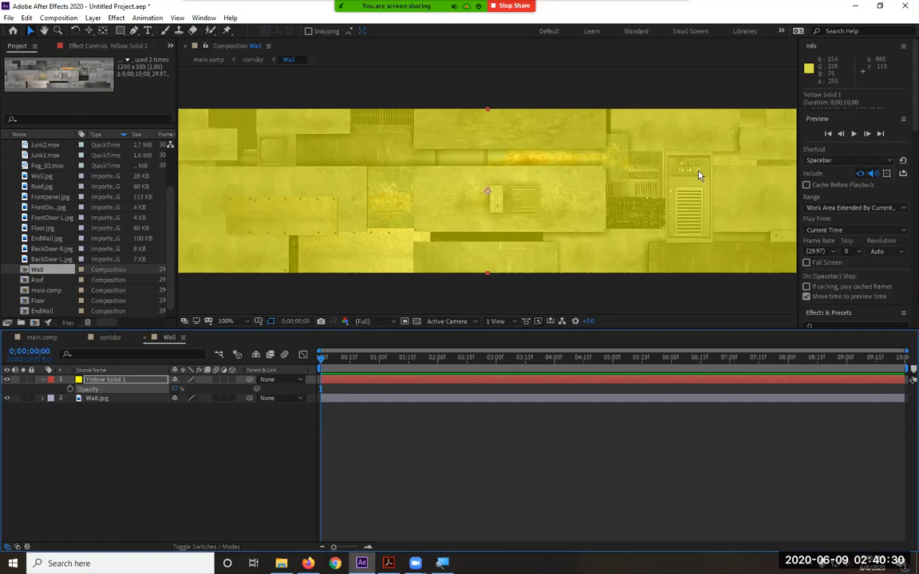
scroll(698, 176, "up", 2)
scroll(698, 175, "up", 1)
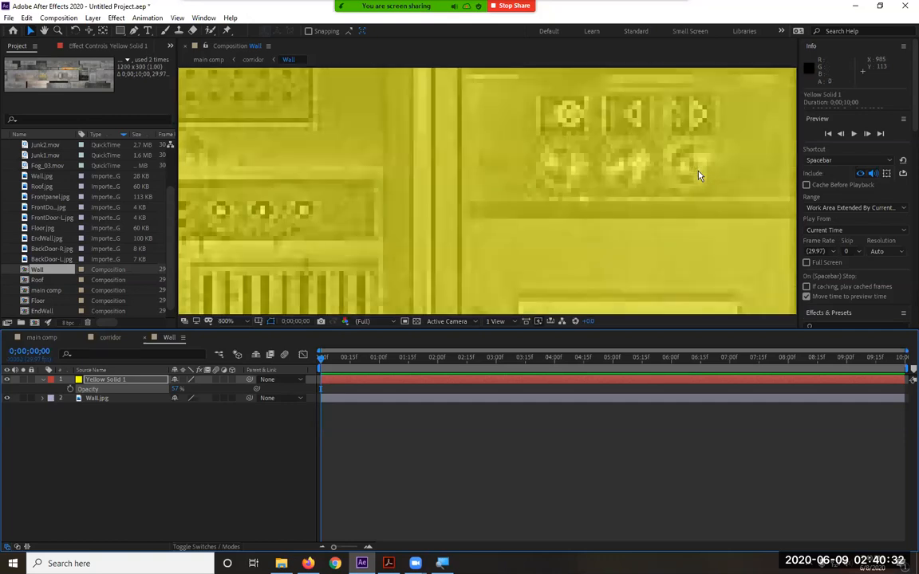
left_click(122, 32)
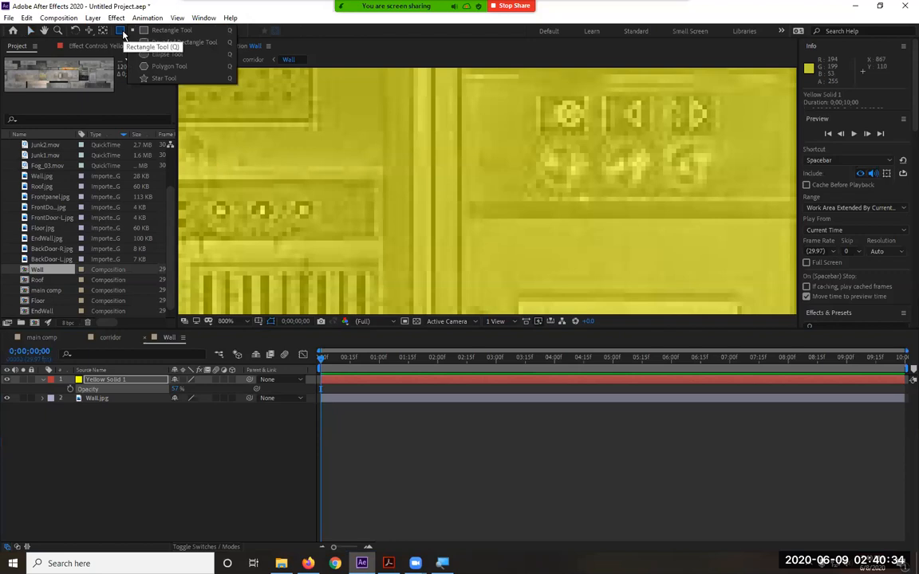
left_click(170, 30)
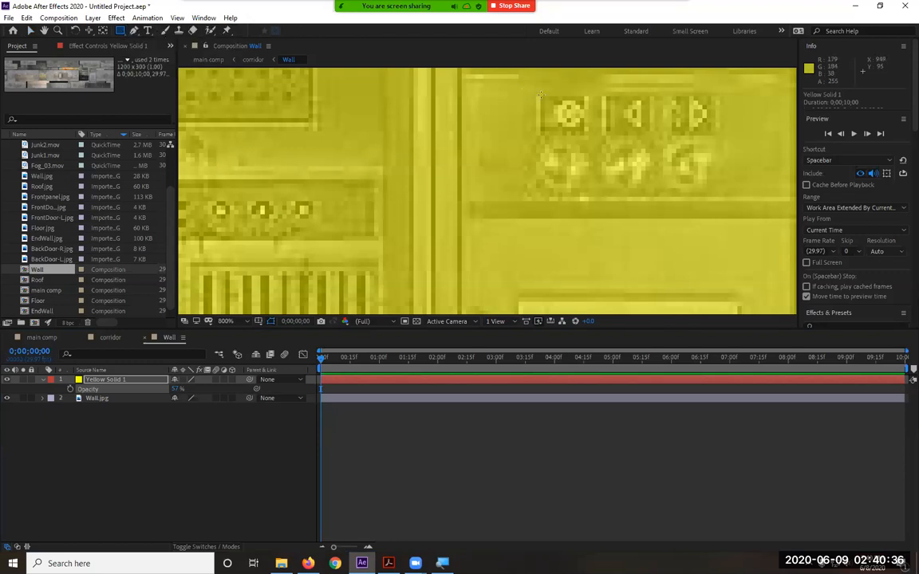
left_click_drag(539, 94, 592, 134)
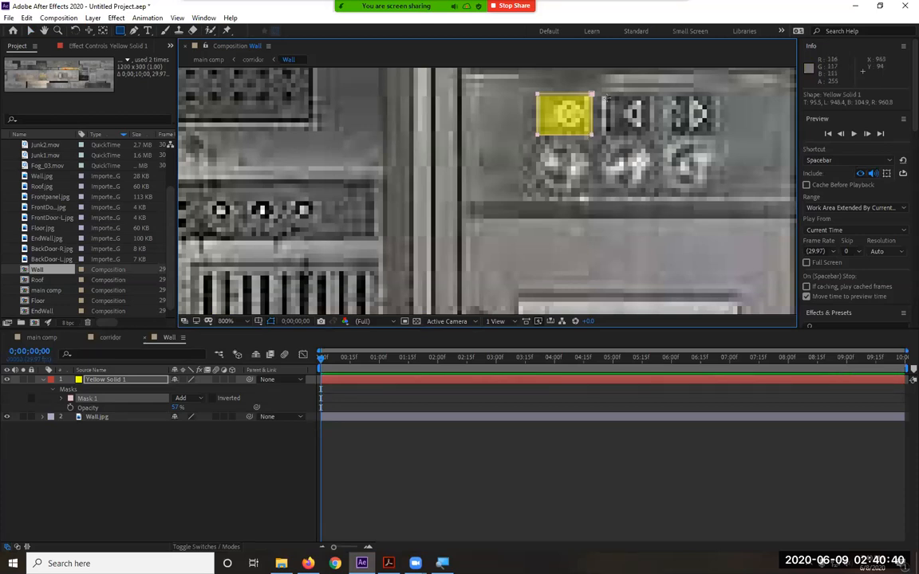
- Raise the masked yellow solid's opacity to 99% and apply the Stylize Glow effect to it
left_click_drag(174, 406, 202, 409)
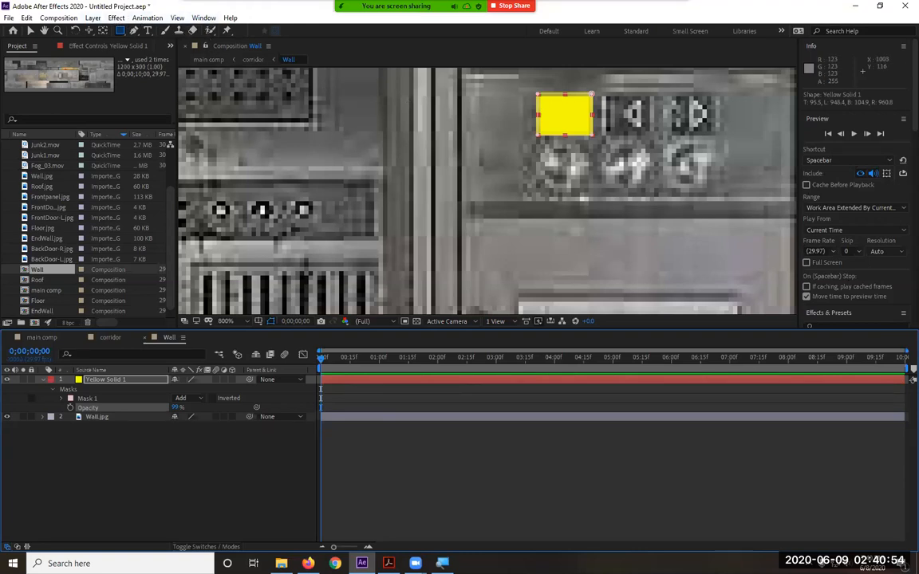
left_click(837, 152)
left_click(840, 119)
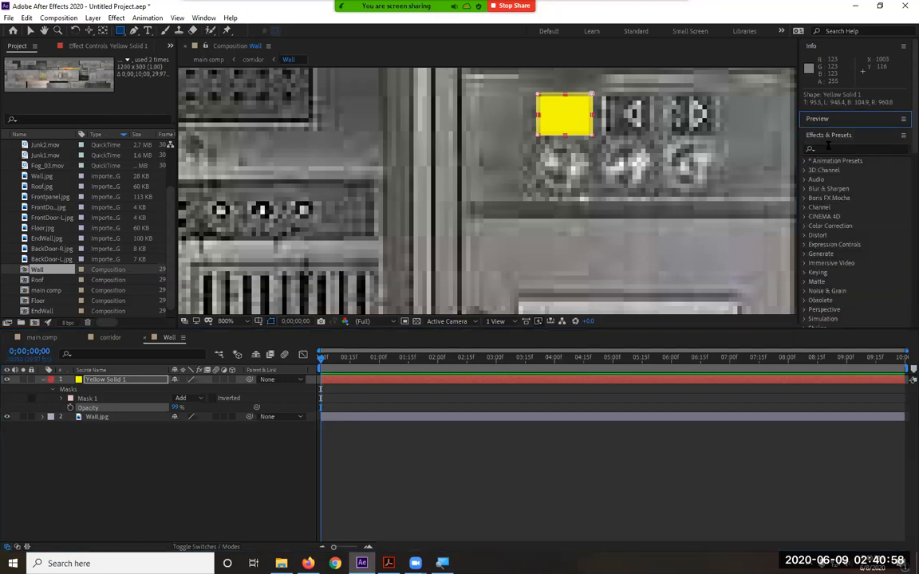
left_click(830, 148)
type("glow")
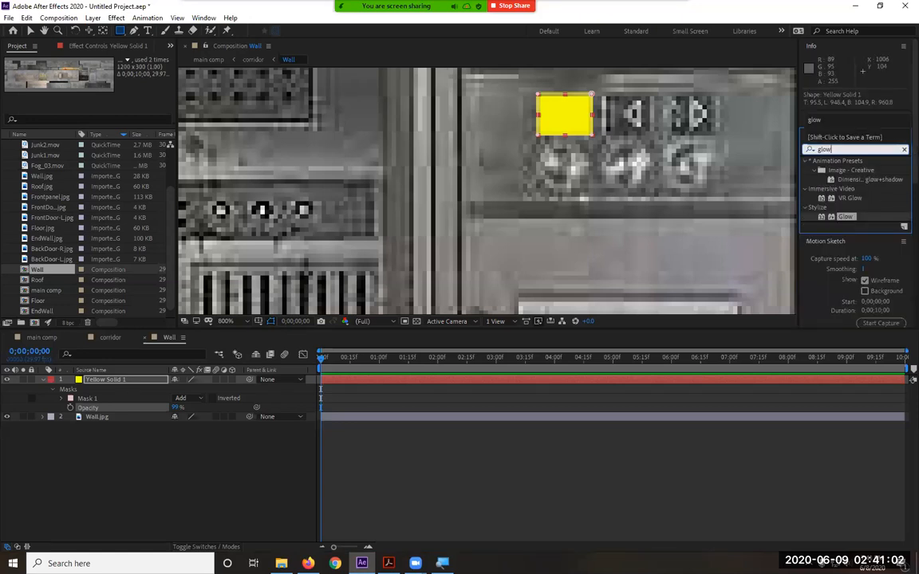
left_click_drag(844, 217, 113, 383)
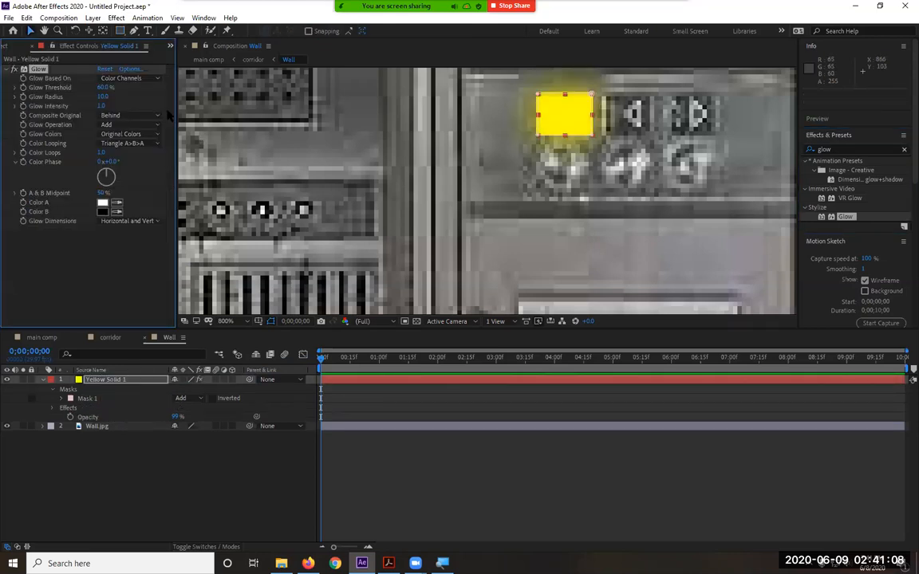
- Set the Glow Intensity to 1.3 and the yellow solid's opacity to 75%
mouse_move(102, 106)
left_mouse_down()
mouse_move(134, 108)
mouse_move(116, 109)
left_mouse_up()
left_click(176, 417)
type("75")
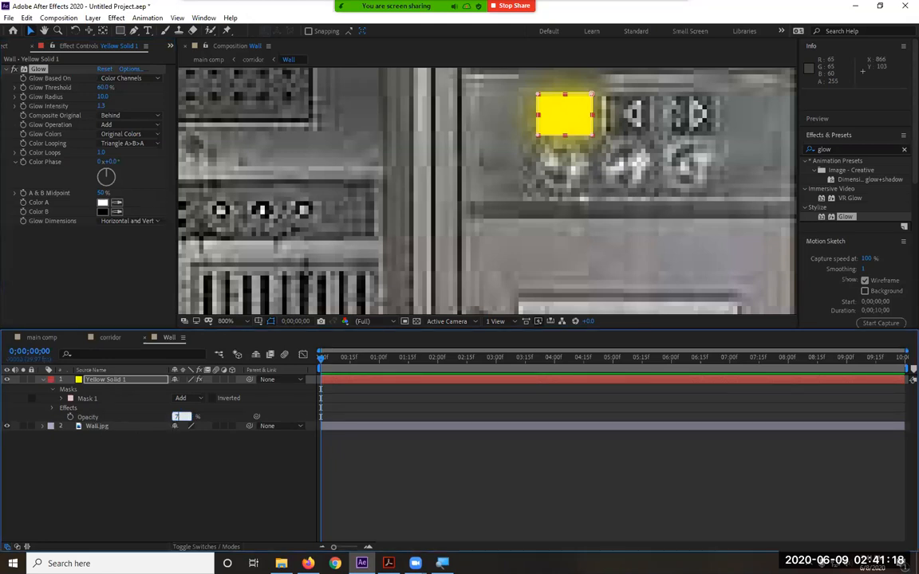
key("Return")
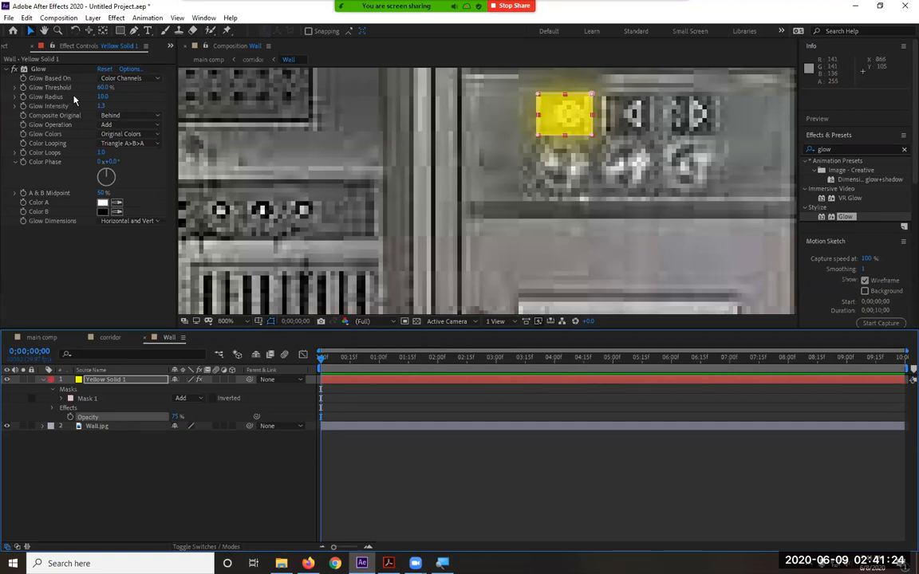
- Start keyframing Glow Intensity at the first frame and show only the yellow solid's animated properties
left_click(17, 107)
left_click(15, 106)
left_click(23, 106)
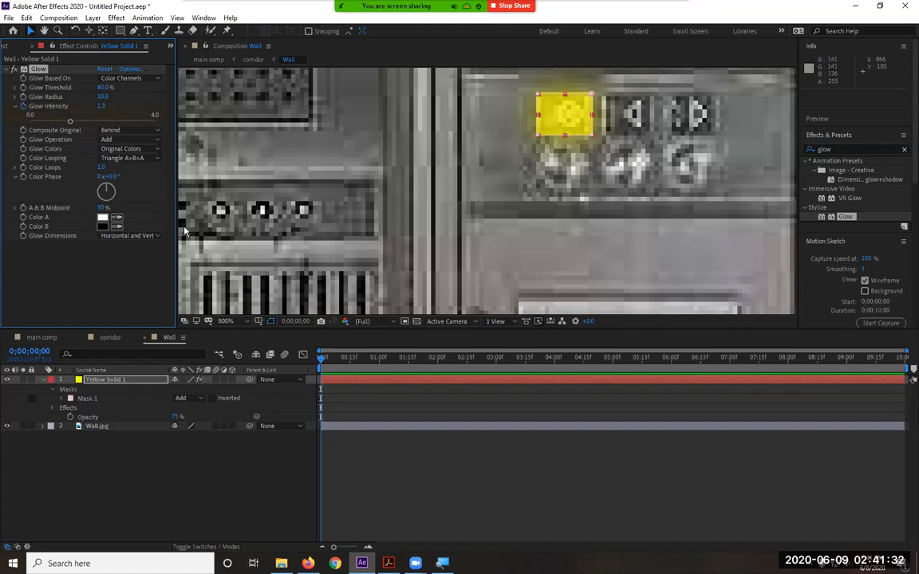
left_click(115, 382)
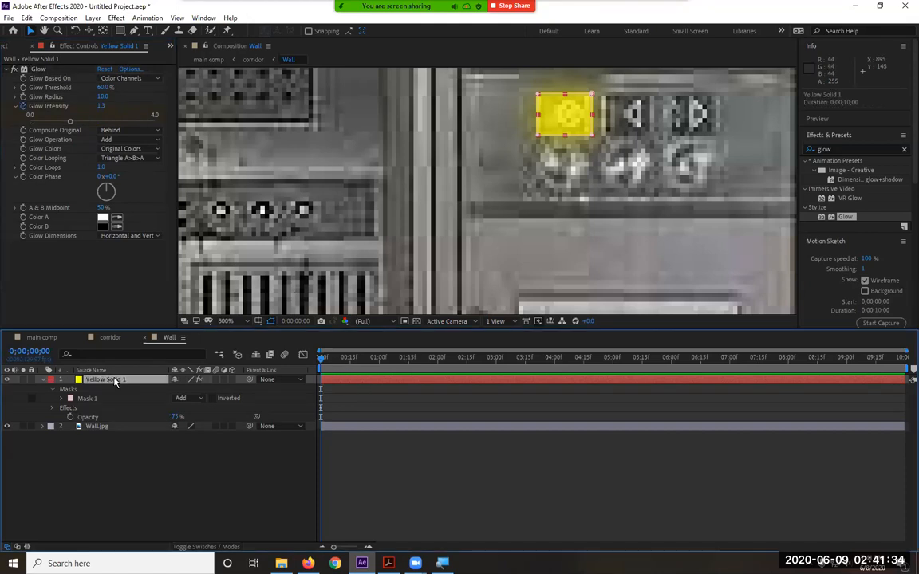
key("u")
- Keyframe the Glow Intensity at 3.0 on 0;00;00;05 and at 2.0 on 0;00;00;10
left_click(325, 360)
left_click_drag(325, 360, 331, 361)
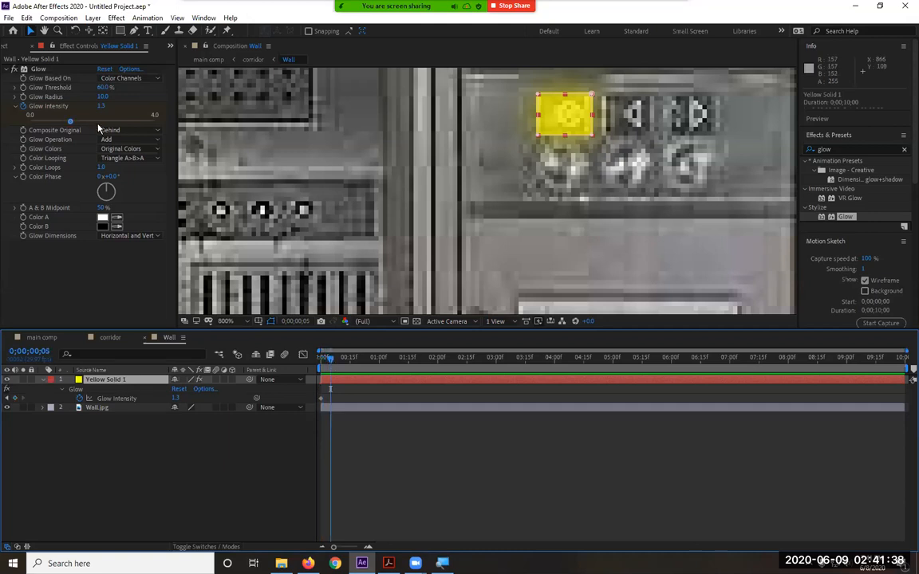
left_click_drag(105, 107, 182, 107)
left_click_drag(333, 361, 341, 360)
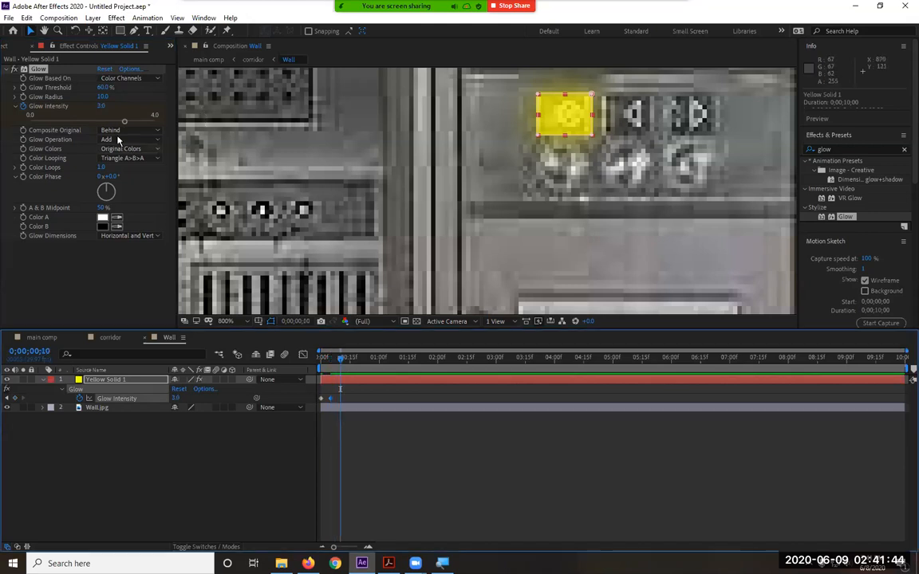
left_click_drag(96, 106, 49, 106)
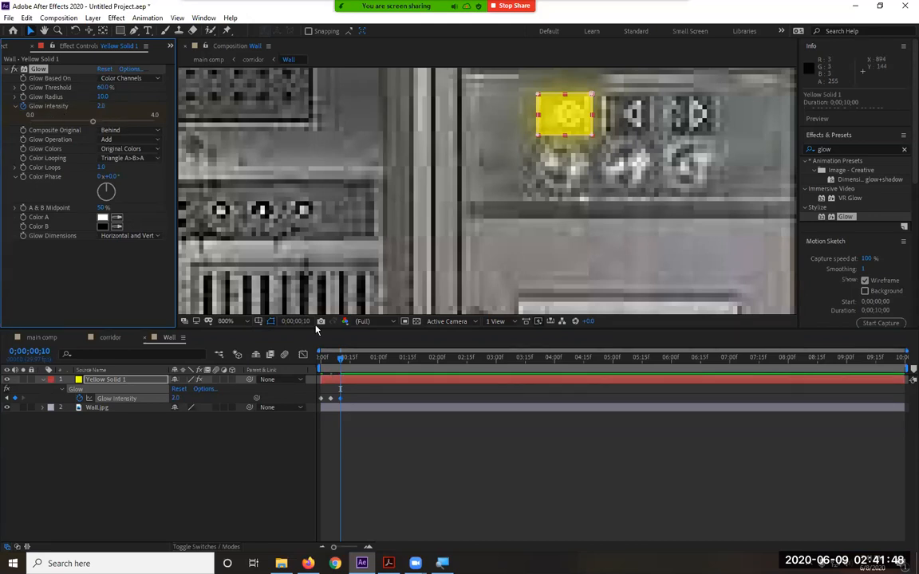
- Keyframe the Glow Intensity at 10 on 0;00;00;14
left_click_drag(349, 360, 346, 357)
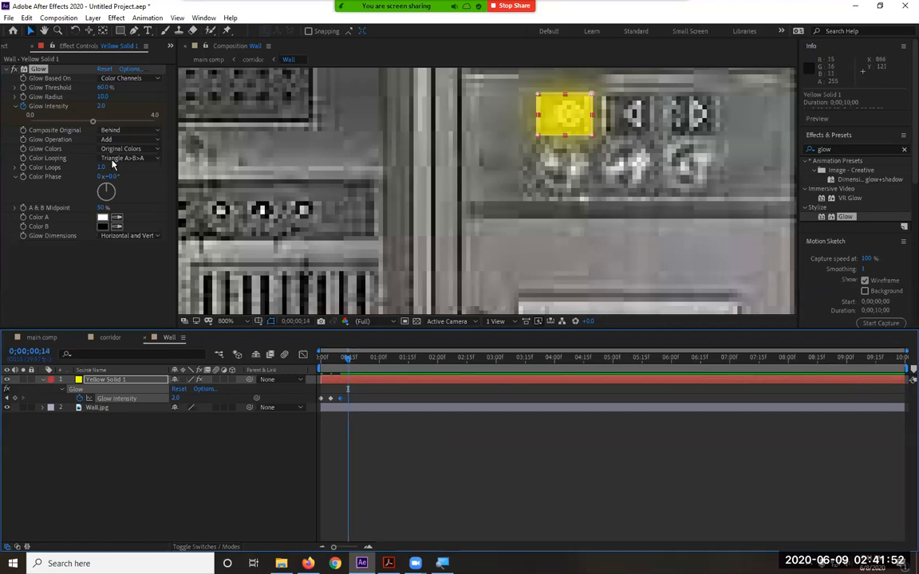
left_click_drag(100, 106, 246, 108)
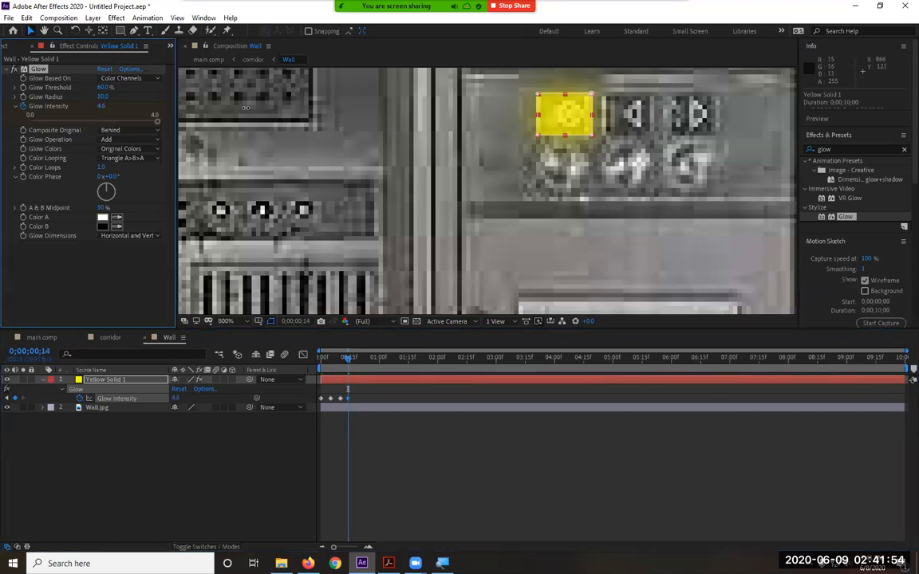
left_click(104, 105)
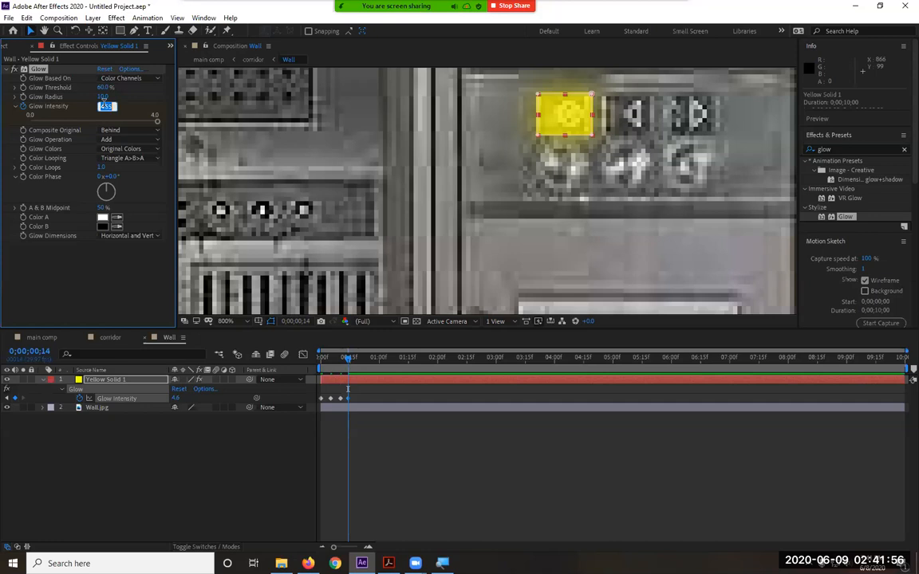
type("10")
key("Return")
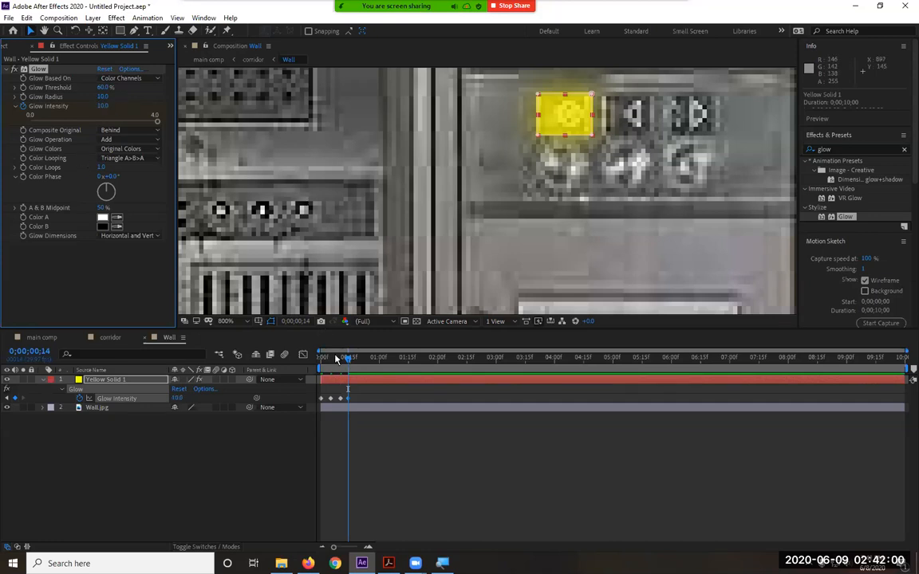
- Preview the glow animation from the first frame, stop playback, and return to the start
left_click_drag(345, 361, 278, 333)
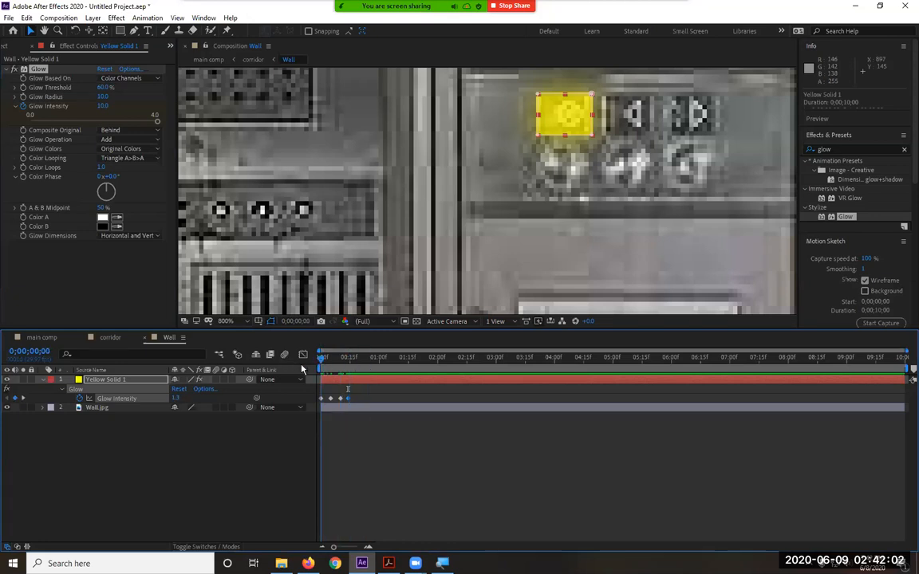
key("space")
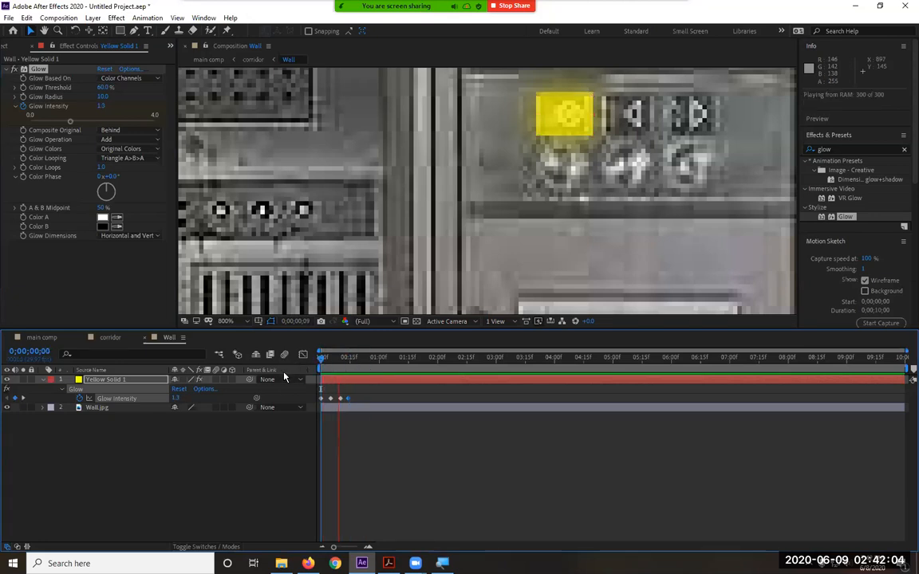
key("space")
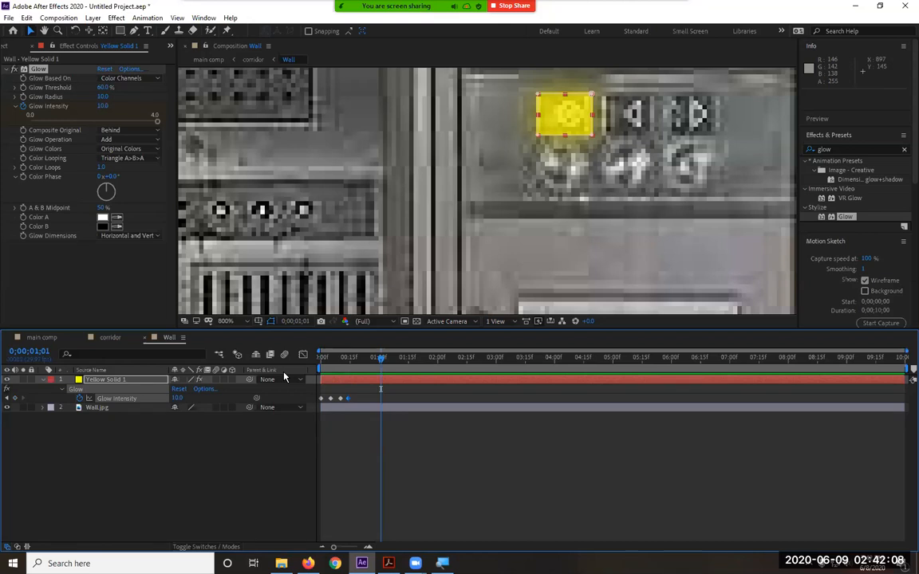
left_click_drag(372, 363, 321, 363)
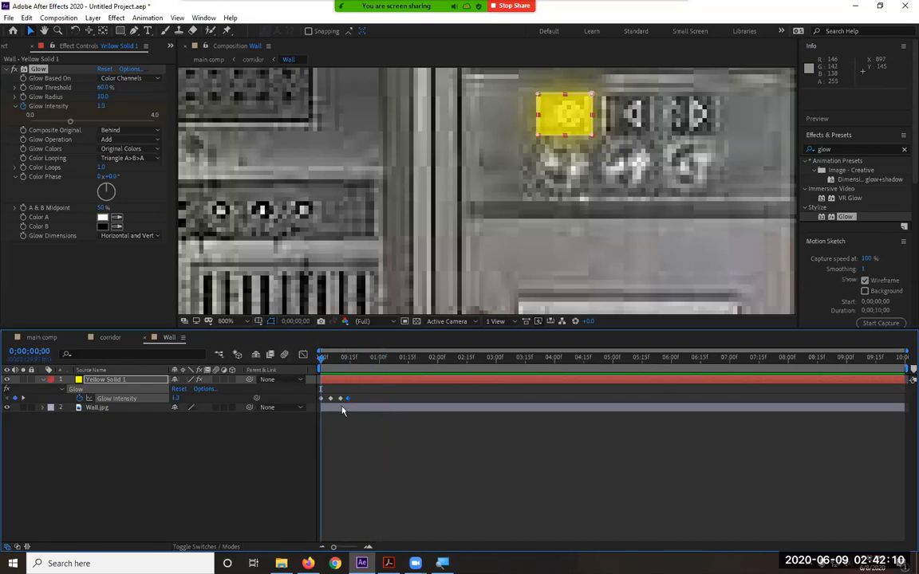
- At 0;00;00;22, set the Glow Threshold to 63.5% and the Glow Radius to 14
left_click(362, 359)
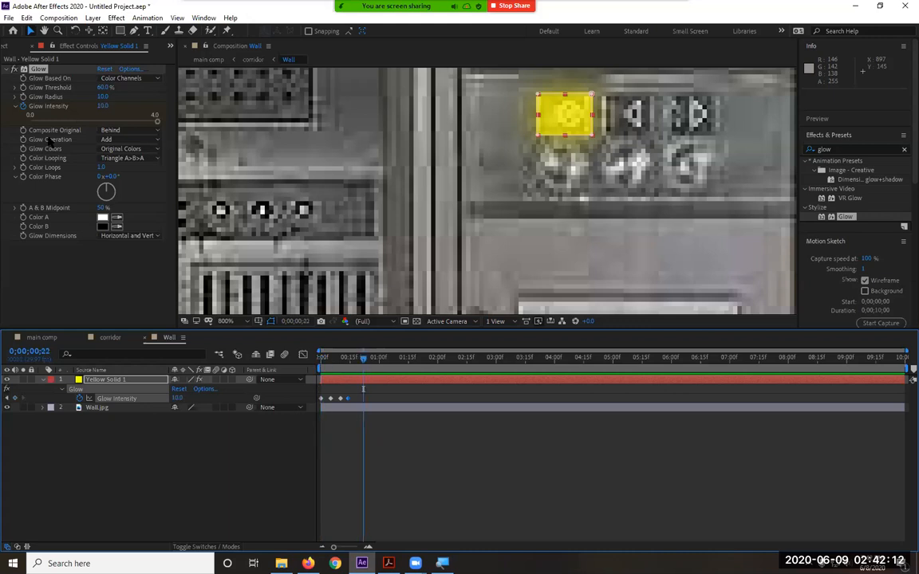
left_click_drag(108, 87, 86, 89)
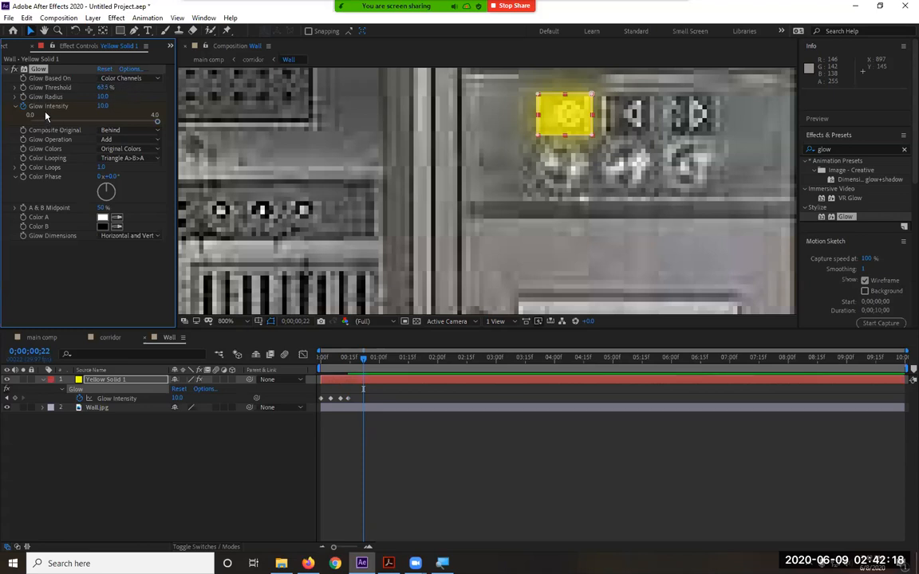
left_click_drag(103, 98, 81, 86)
- Preview the adjusted glow from the start, inspect the lit button on the wall, and return to the first frame
key("Home")
key("space")
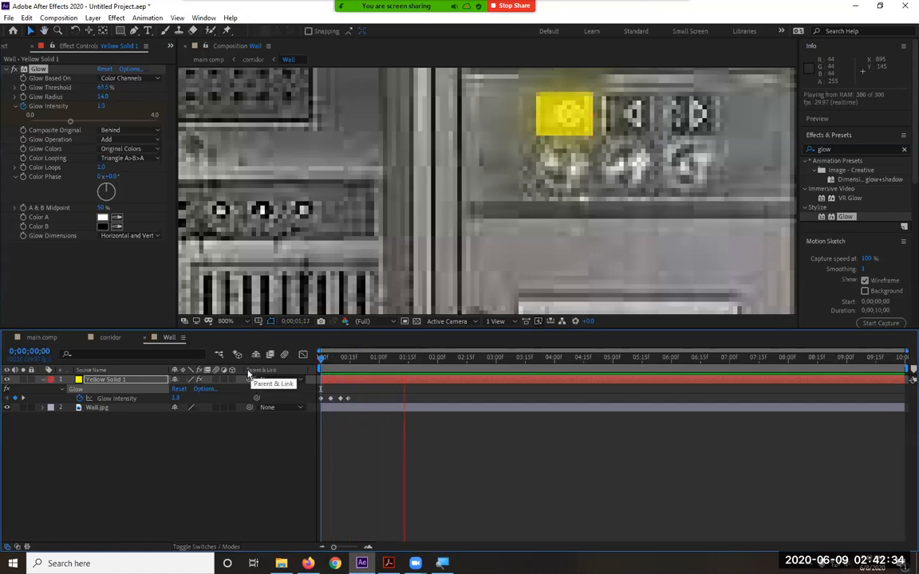
key("space")
scroll(570, 143, "down", 3)
scroll(571, 144, "up", 1)
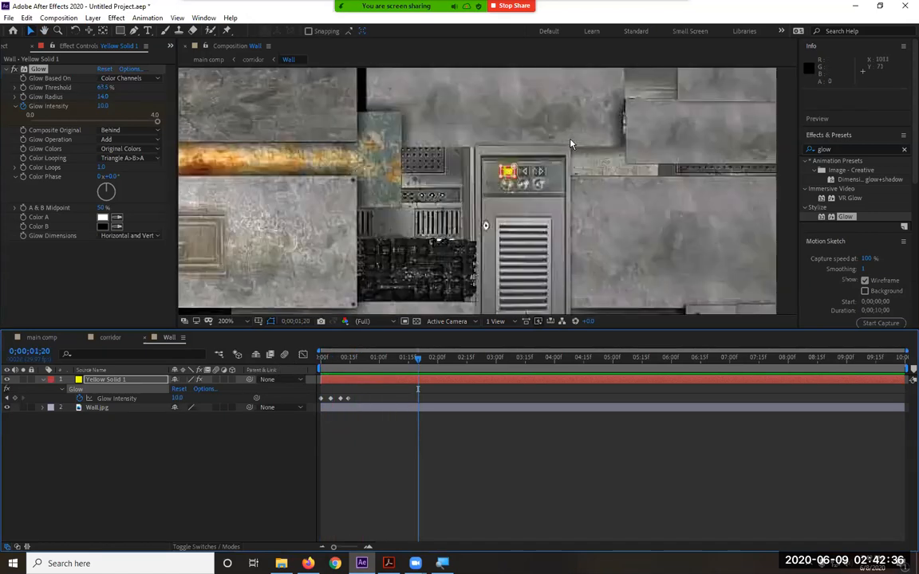
scroll(570, 143, "up", 2)
key("Home")
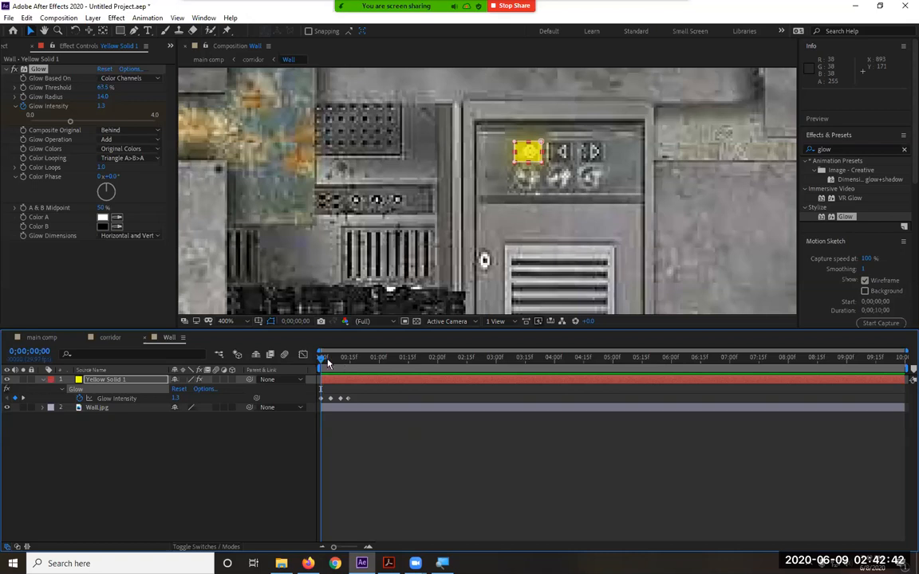
- Set the Glow Intensity of Yellow Solid 1 to 100 on the first frame
left_click(152, 119)
left_click(101, 106)
type("100")
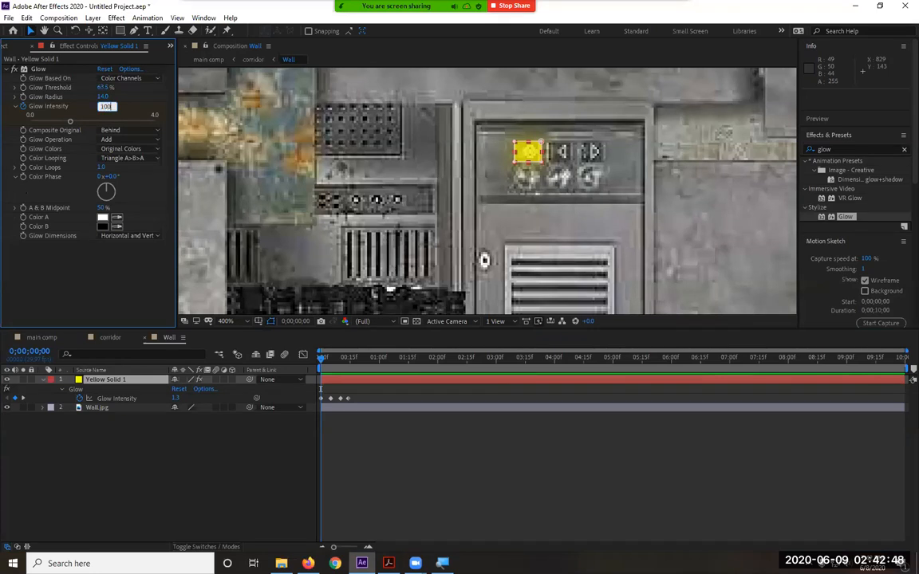
key("Return")
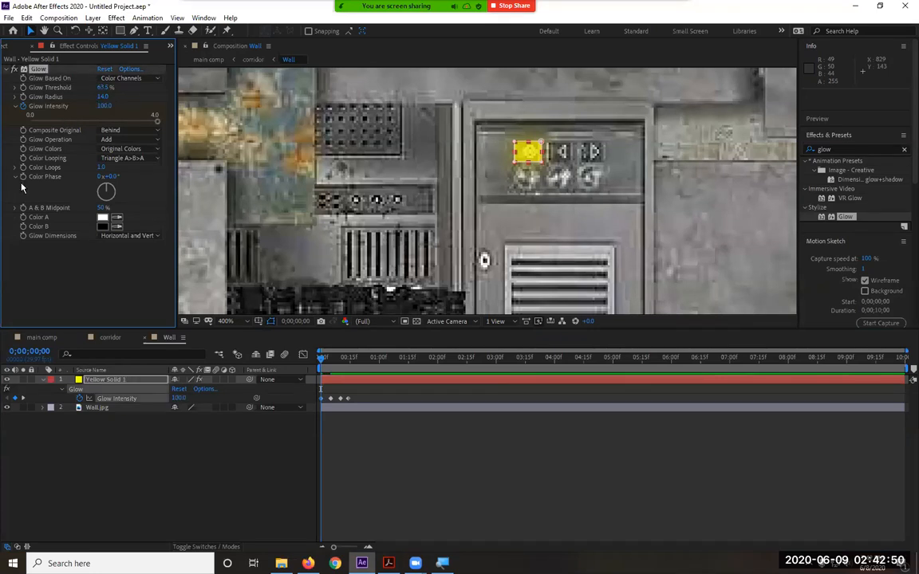
- Check the glow over the opening frames, return to the start, and delete all Glow Intensity keyframes
left_click(342, 367)
left_click_drag(343, 367, 294, 370)
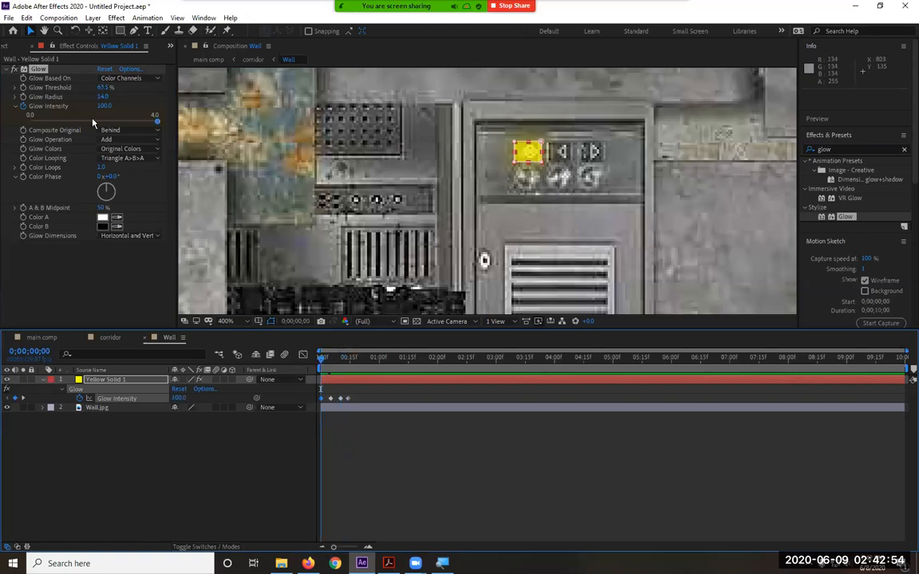
left_click_drag(375, 395, 314, 405)
key("Delete")
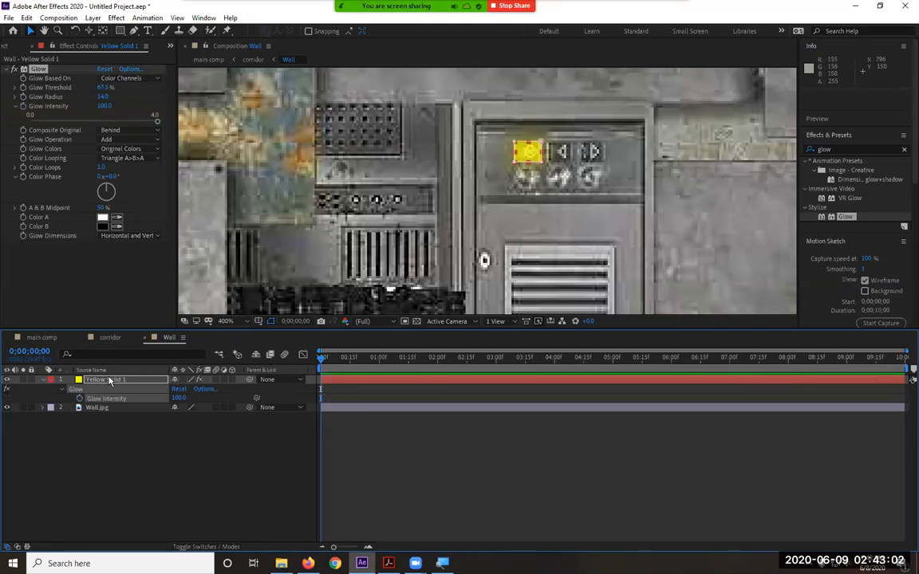
- Keyframe the Opacity of Yellow Solid 1 at 75% on the first frame and 100% at 0;00;00;07
key("Return")
key("t")
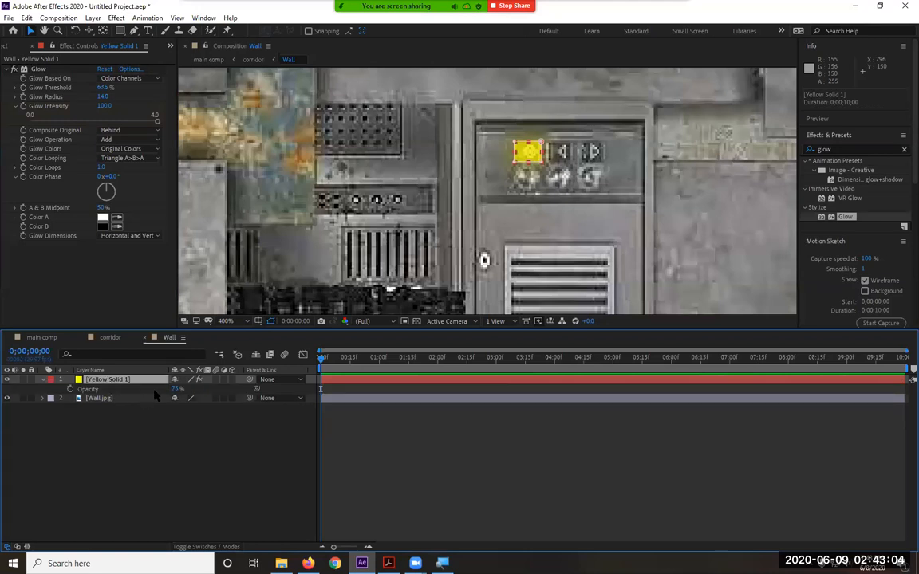
left_click(71, 389)
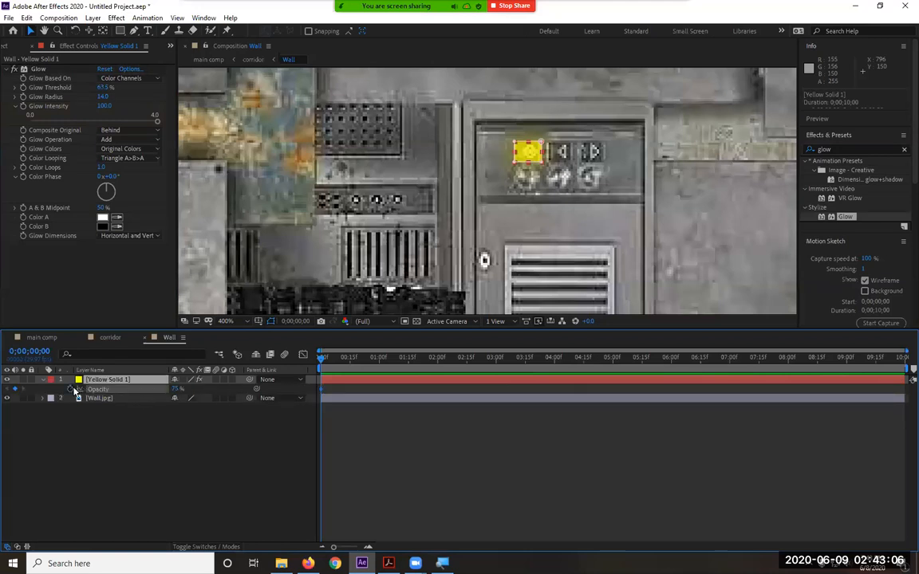
left_click(334, 358)
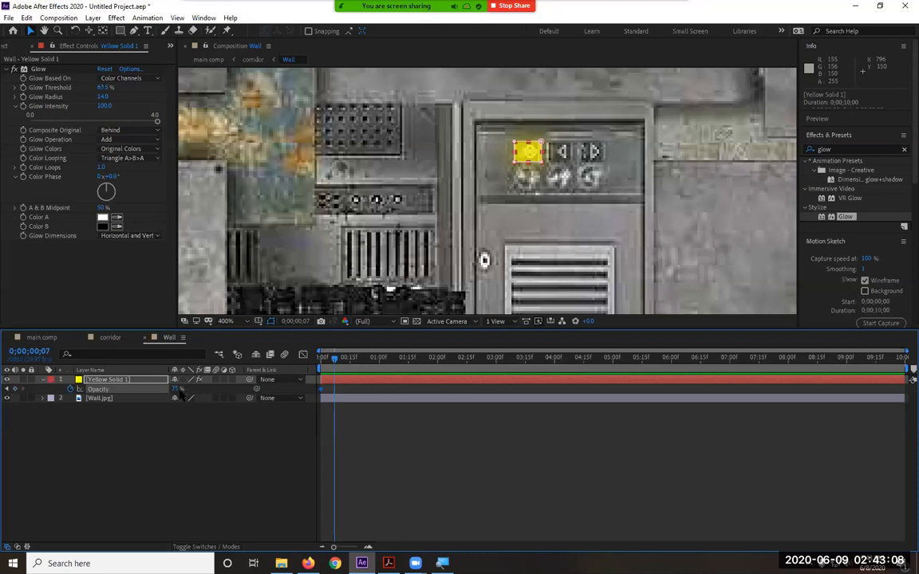
left_click_drag(177, 389, 247, 392)
- Keyframe the yellow solid's Opacity at about 48% on 0;00;00;15 and back to 100% on 0;00;00;21
left_click(350, 360)
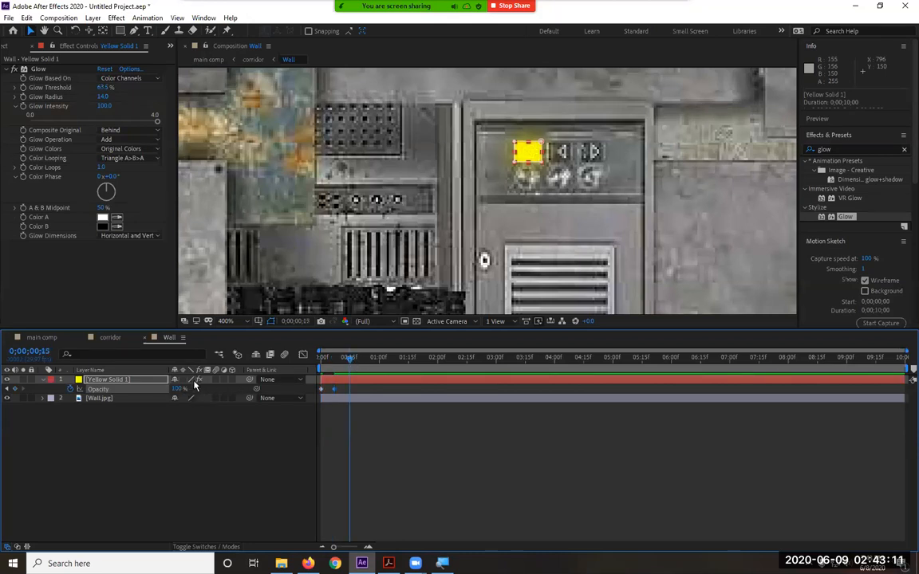
left_click_drag(177, 390, 145, 388)
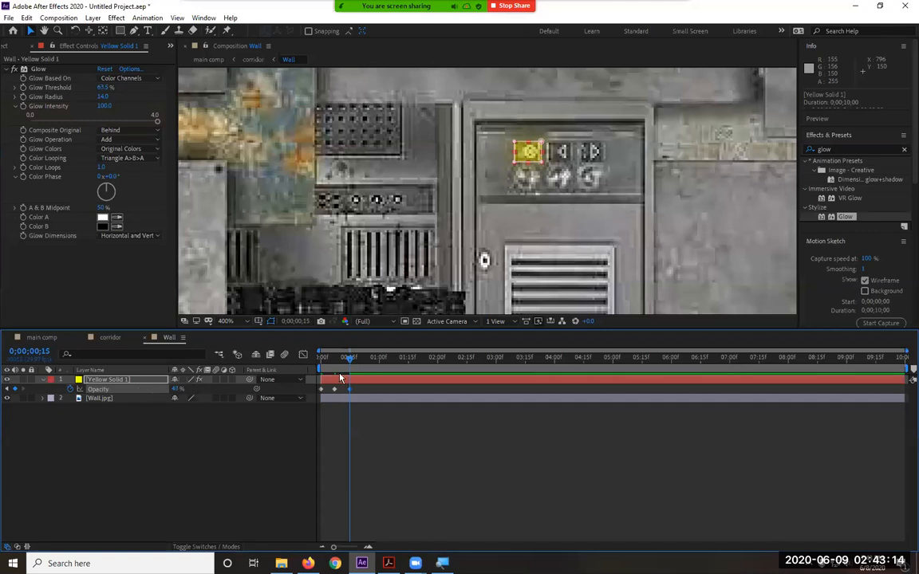
left_click_drag(370, 367, 362, 366)
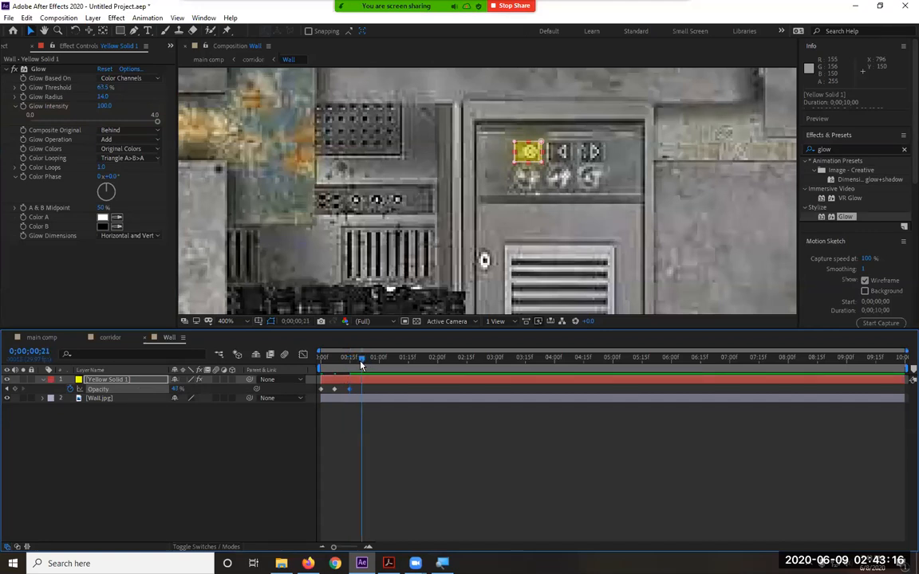
left_click_drag(177, 390, 209, 390)
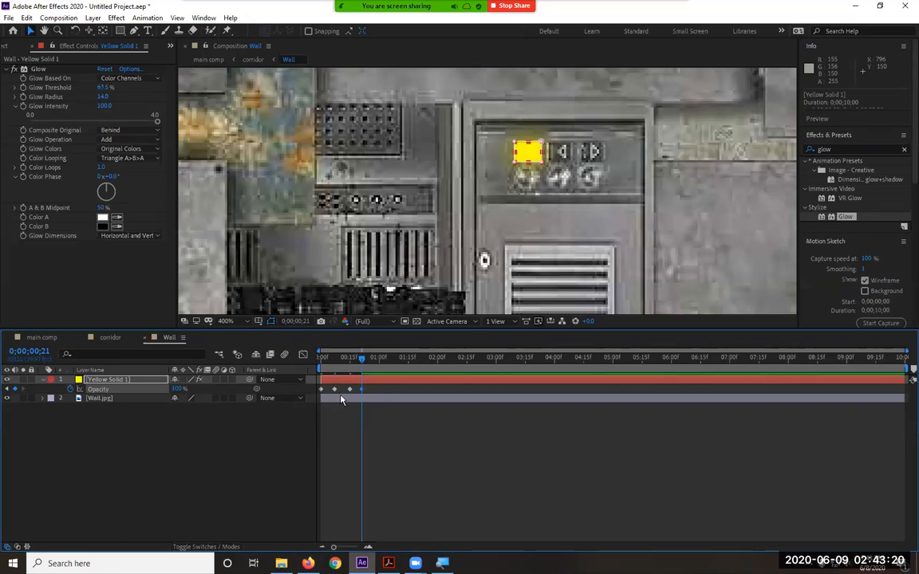
- Preview the opacity flicker of Yellow Solid 1 from the start of the Wall composition
left_click_drag(376, 386, 301, 392)
key("space")
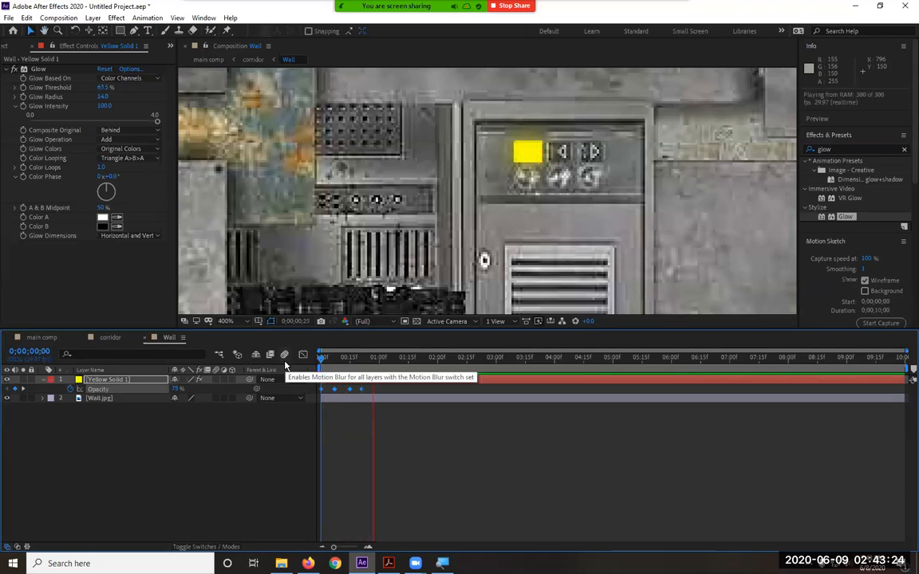
key("space")
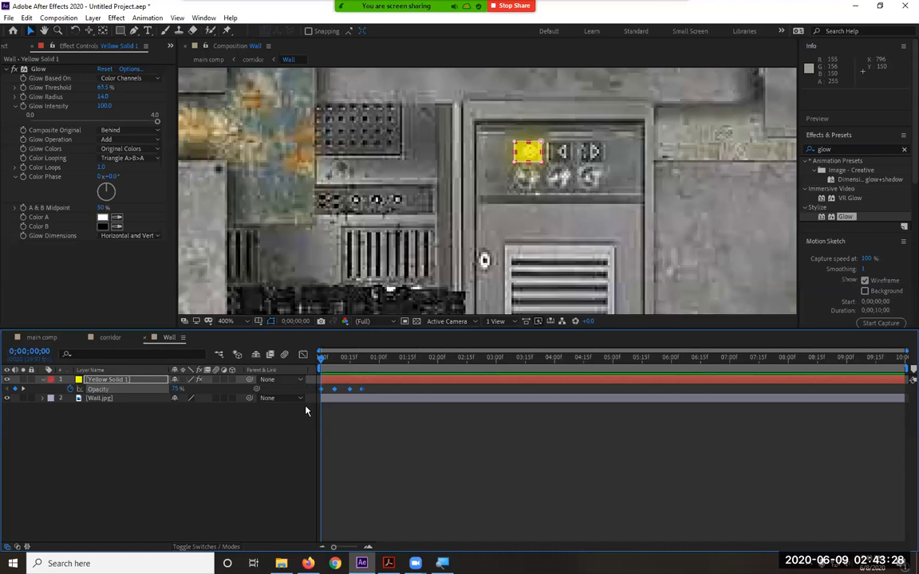
- Add a loopOut() expression to the Opacity of Yellow Solid 1 and play back the looping flicker
left_click(72, 390, "alt")
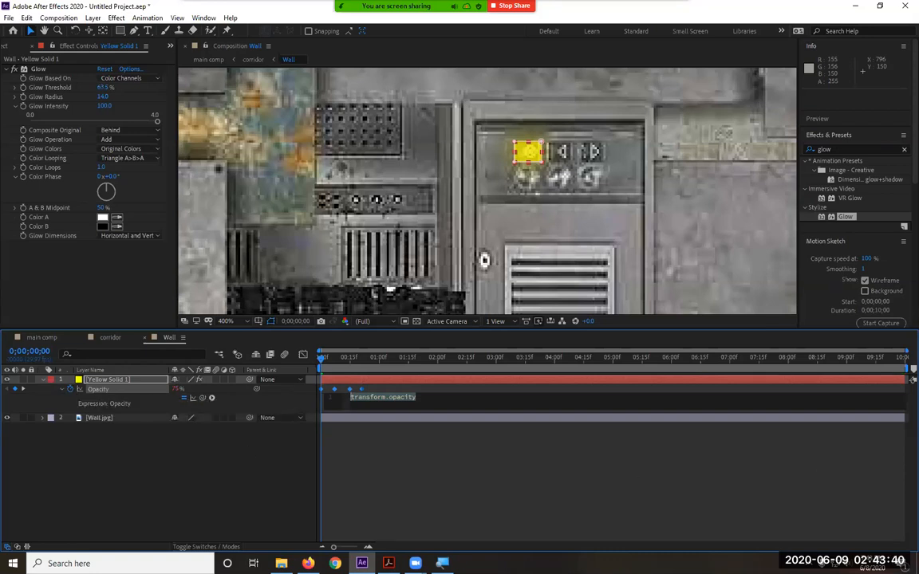
type("loop")
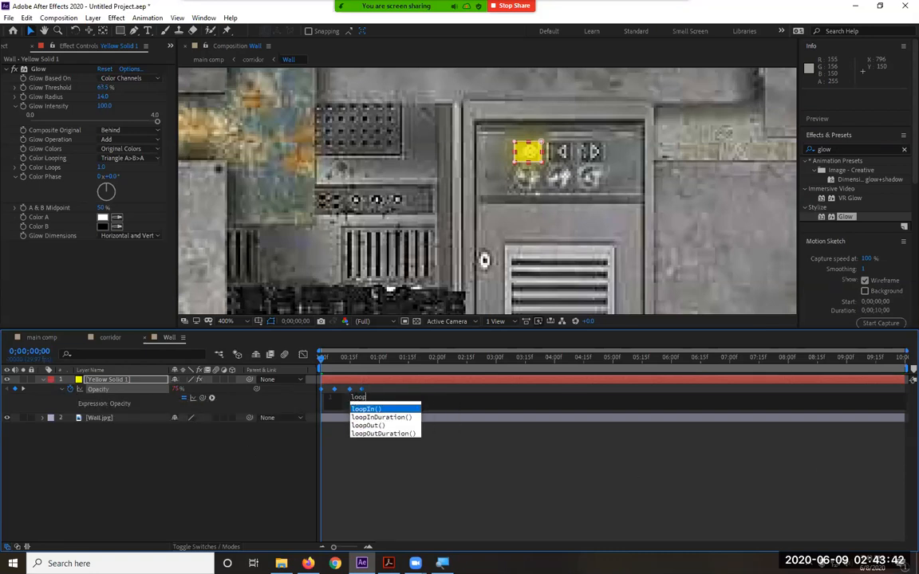
left_click(376, 429)
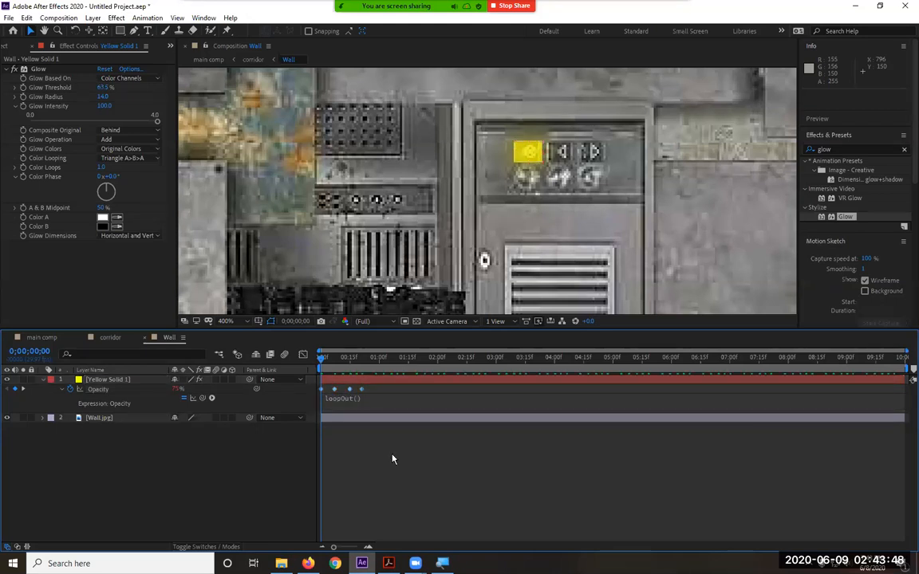
key("space")
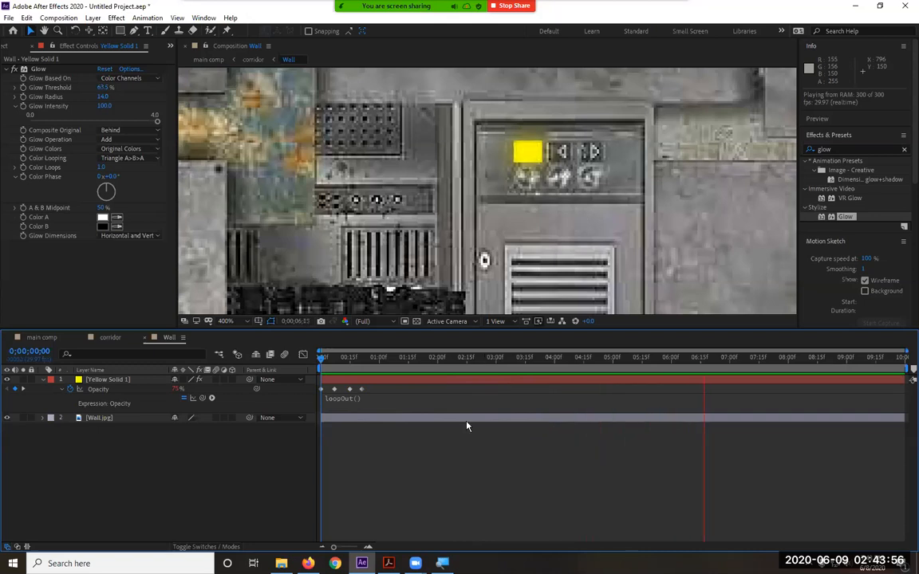
key("space")
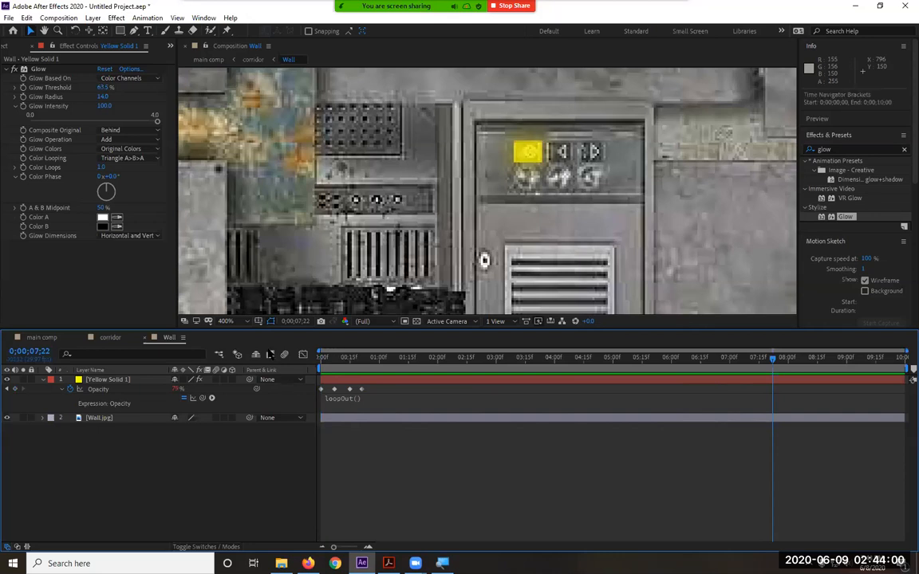
- Play back the main comp from the beginning to check the whole corridor animation
left_click(42, 337)
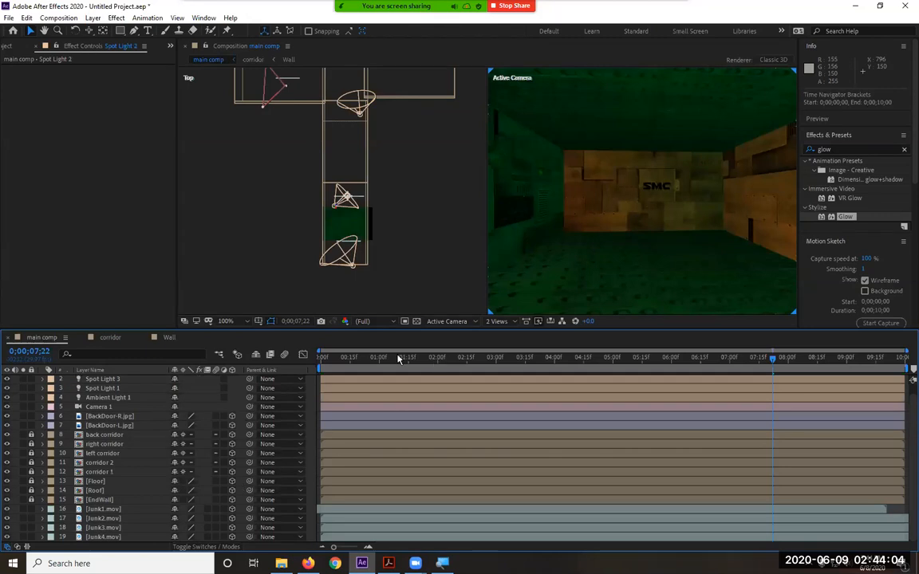
key("Home")
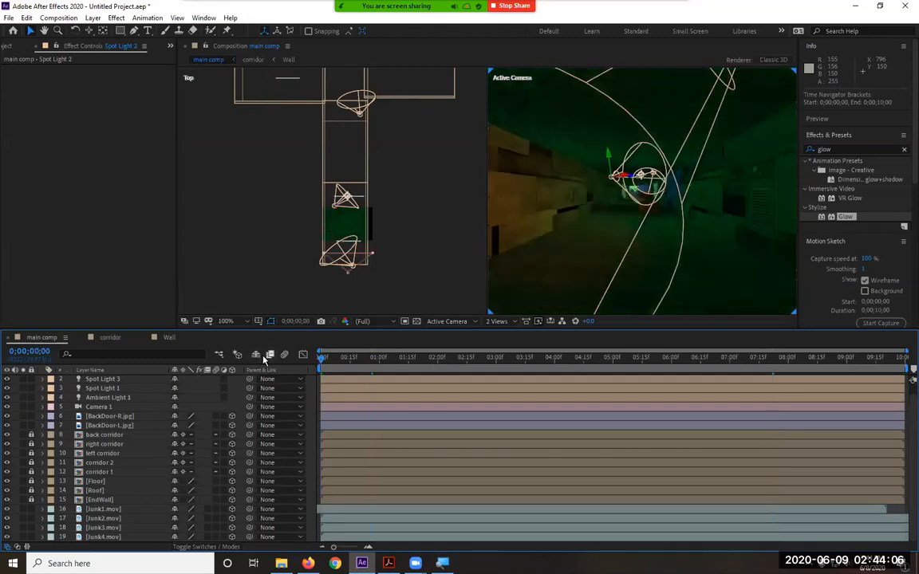
key("space")
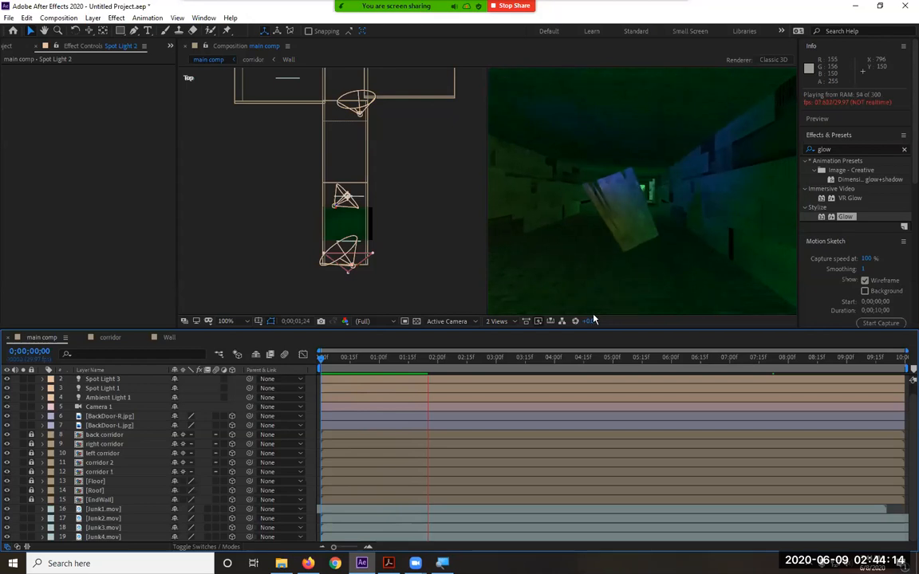
key("space")
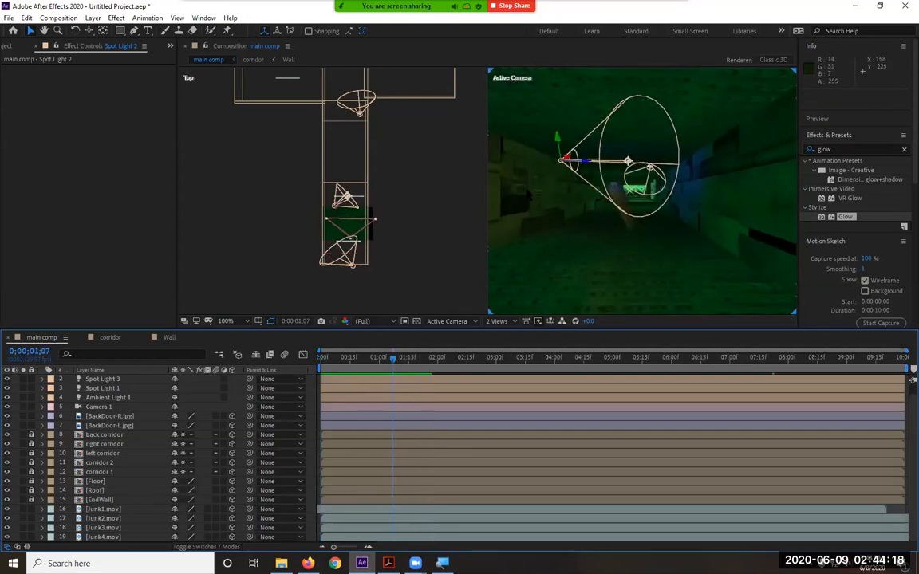
left_click_drag(397, 364, 276, 365)
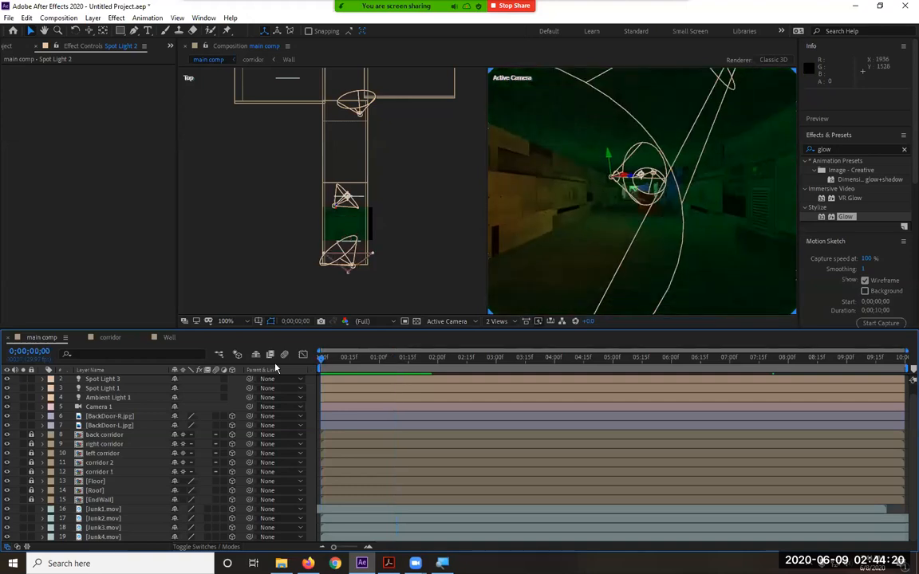
key("space")
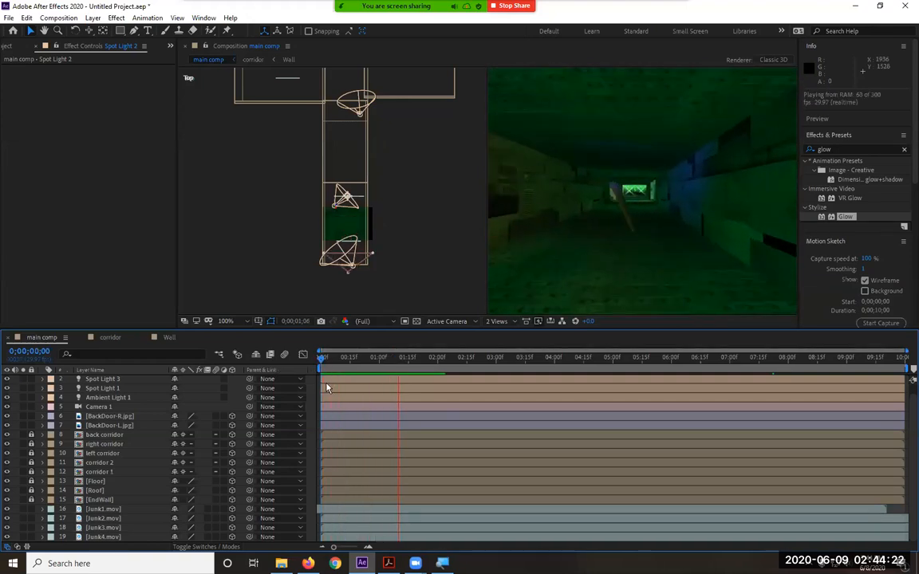
key("space")
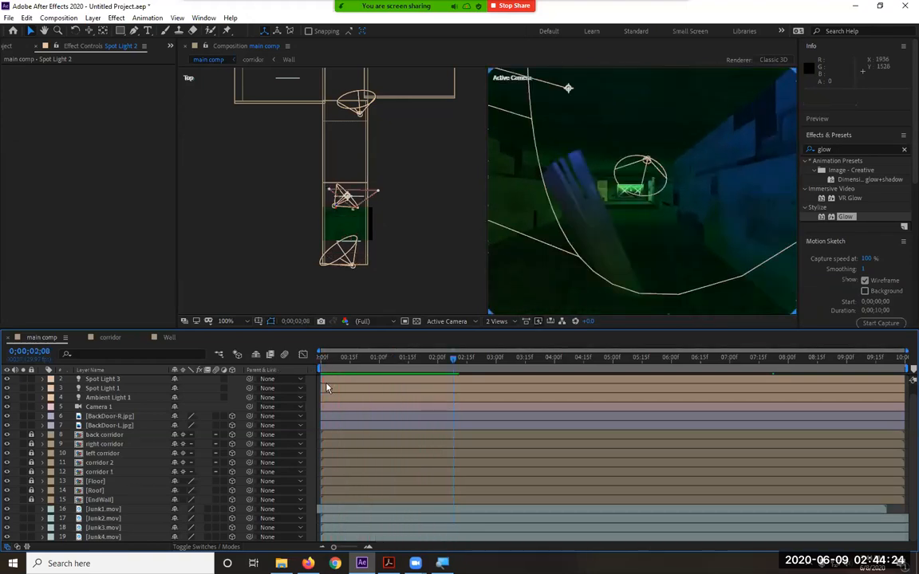
key("space")
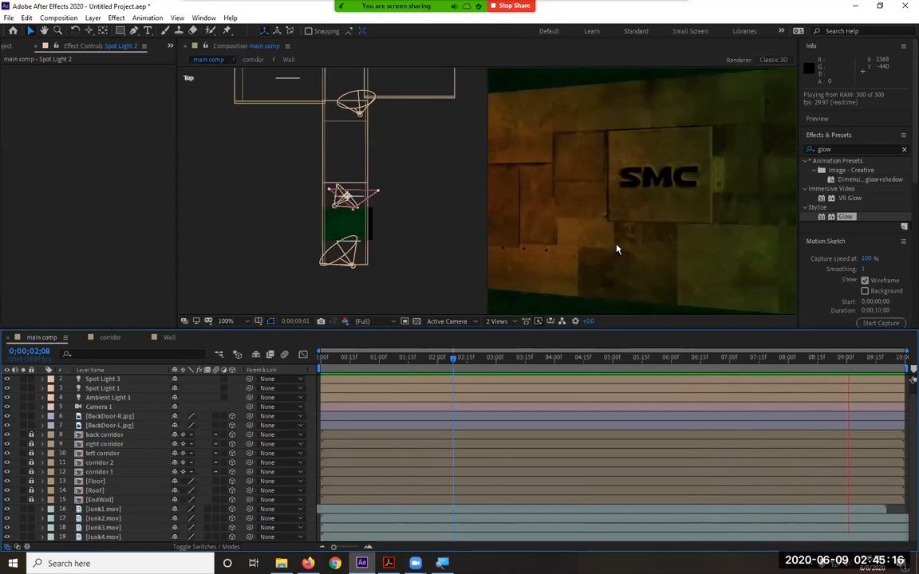
- Duplicate the Yellow Solid 1 layer in the Wall composition
left_click(167, 339)
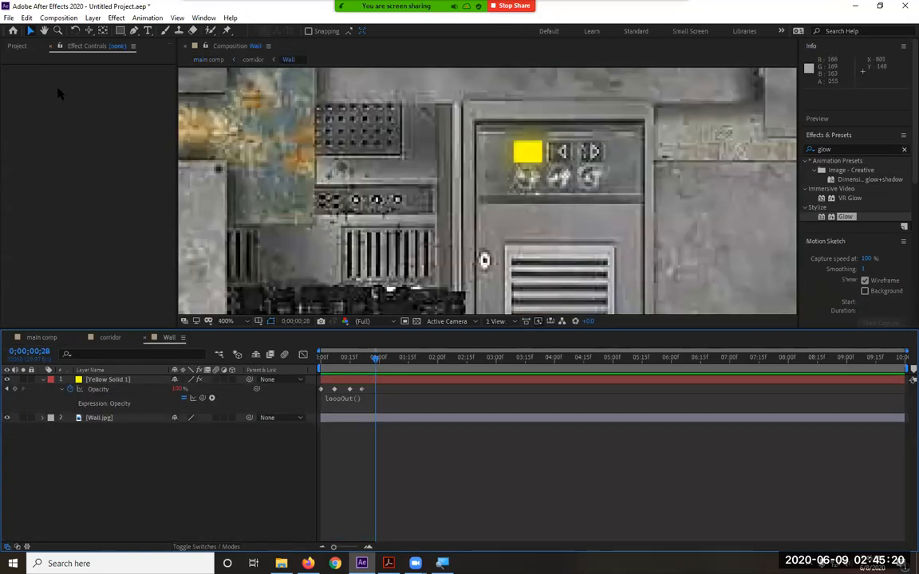
left_click(43, 380)
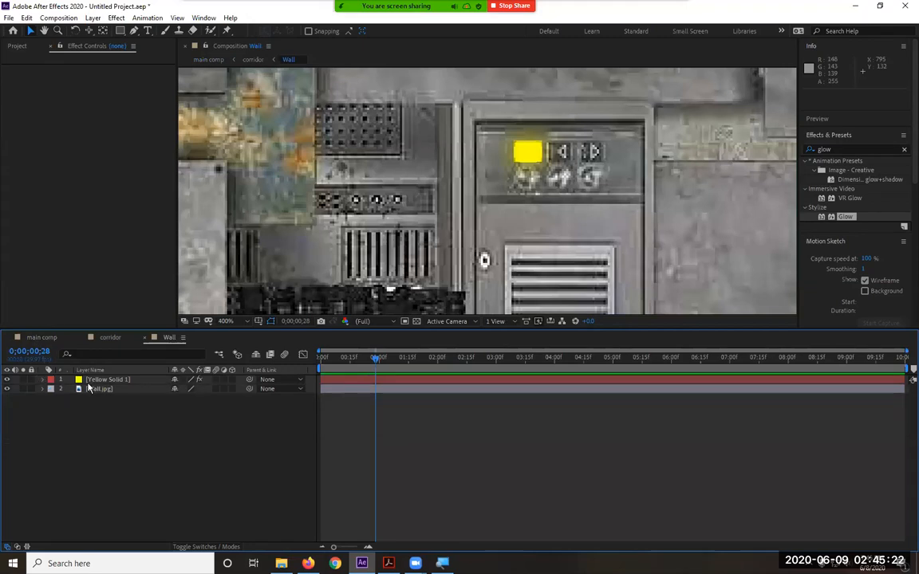
left_click(81, 381)
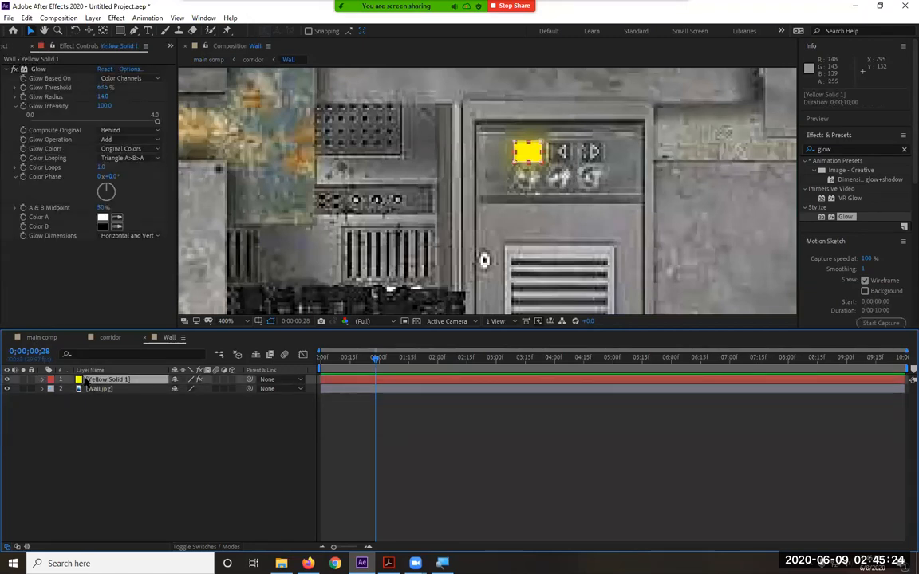
key("ctrl+d")
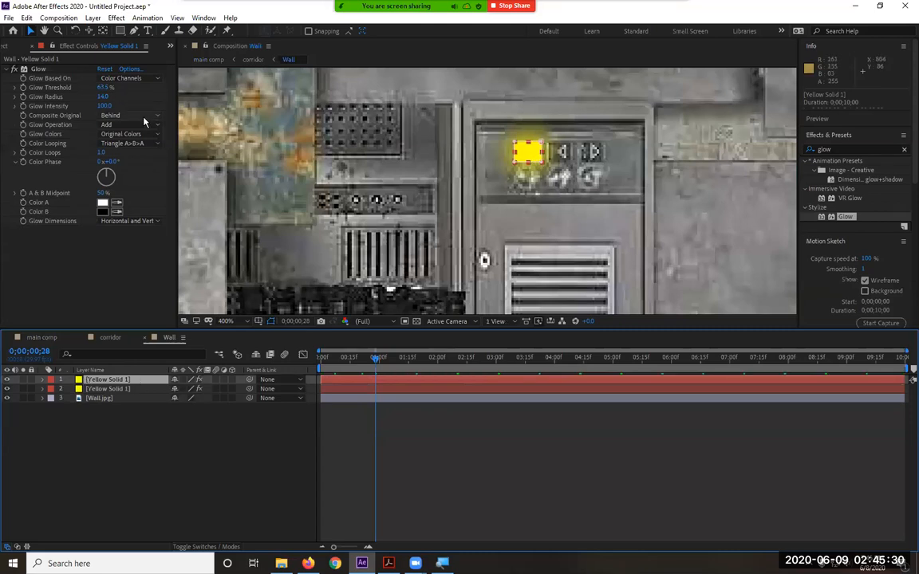
- Add a new red solid of 1200 × 300 px to the Wall composition
left_click(93, 18)
mouse_move(109, 33)
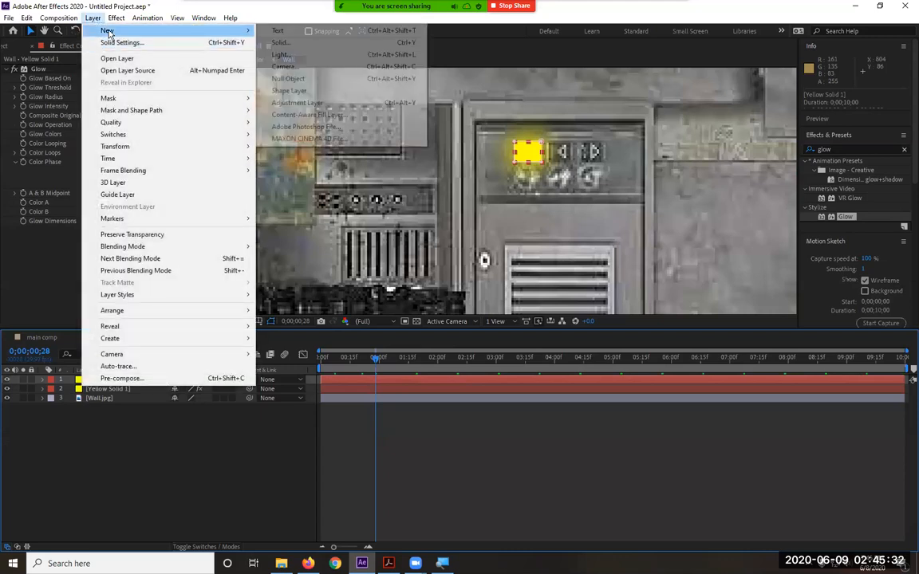
left_click(280, 44)
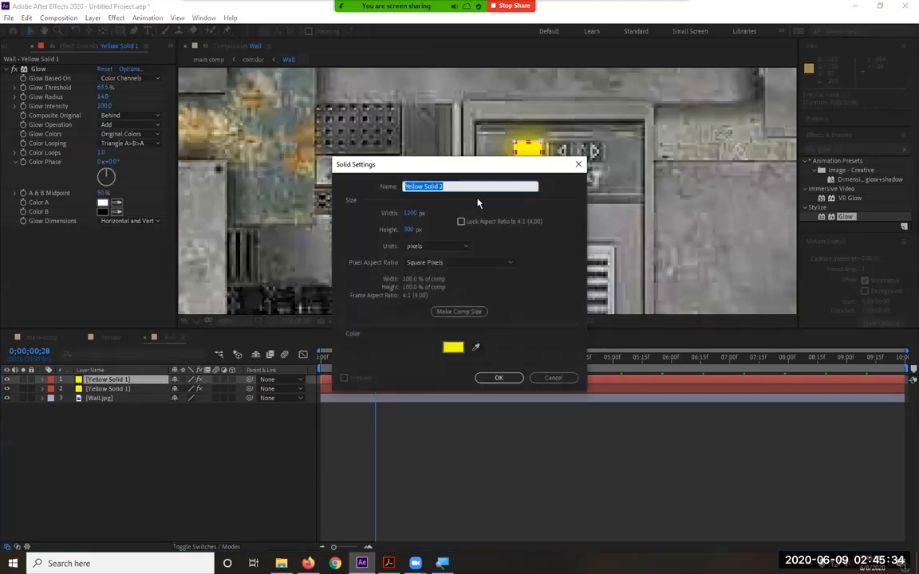
left_click(451, 347)
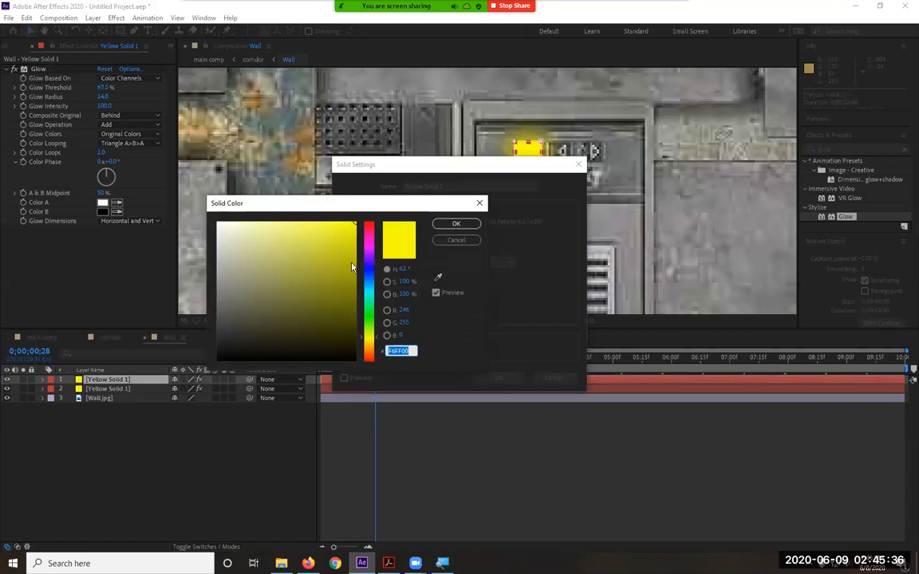
left_click_drag(369, 231, 378, 194)
left_click(456, 224)
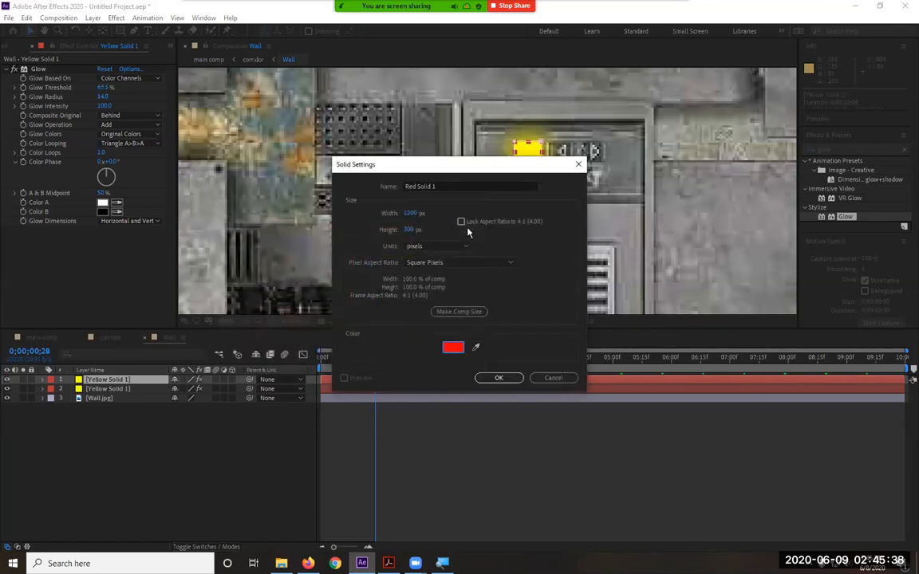
left_click(490, 380)
- Set the red solid's opacity to 70% and mask it with a rectangle about 11 × 10 px over the panel button beside the yellow light
key("t")
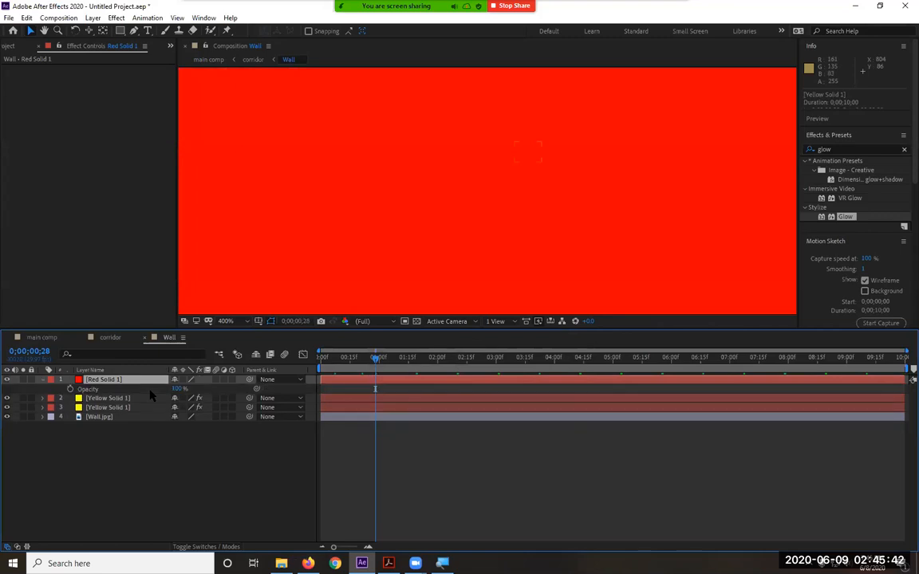
mouse_move(177, 389)
left_mouse_down()
mouse_move(128, 389)
mouse_move(162, 389)
left_mouse_up()
left_click(120, 30)
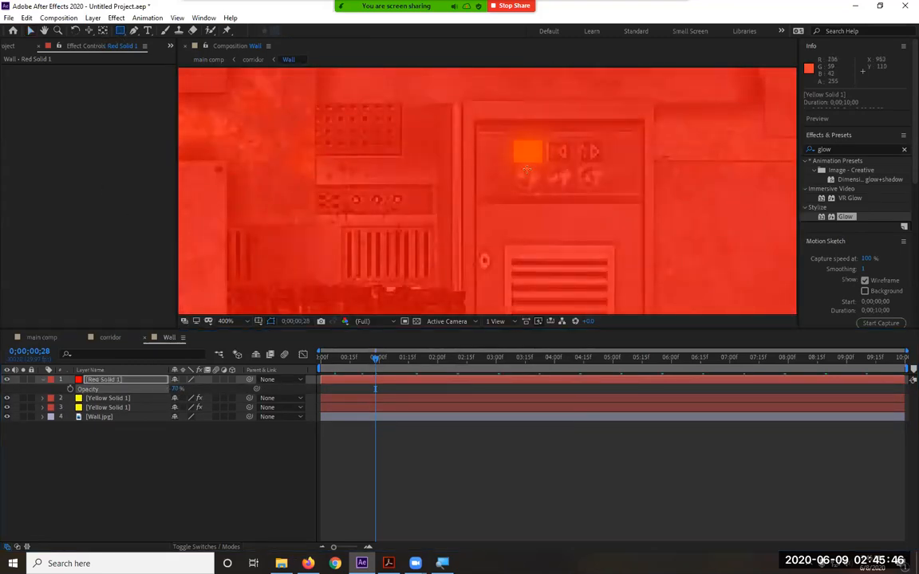
left_click_drag(550, 143, 572, 162)
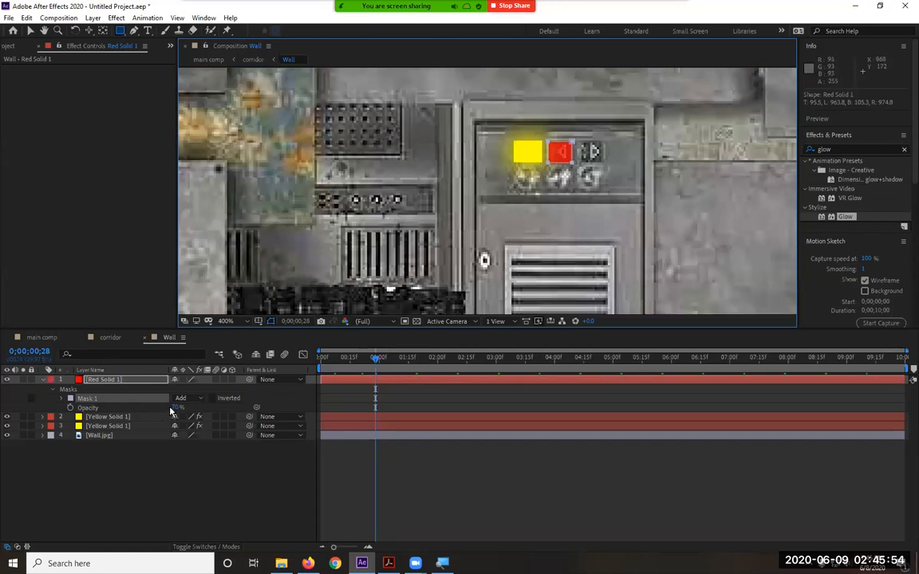
- Copy the four opacity keyframes of the lower Yellow Solid 1 layer and paste them onto the red solid's Opacity
left_click(42, 426)
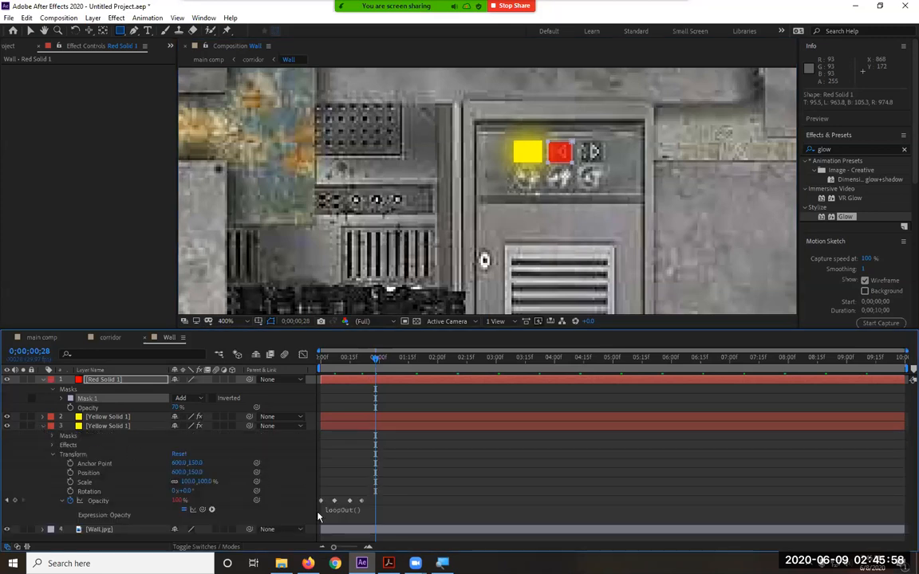
left_click_drag(416, 486, 300, 529)
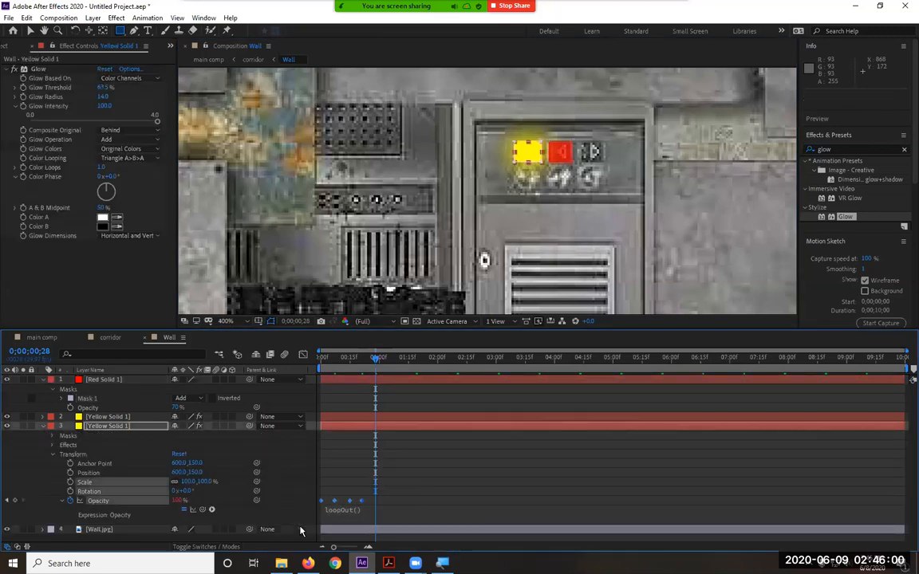
key("ctrl+c")
left_click(119, 380)
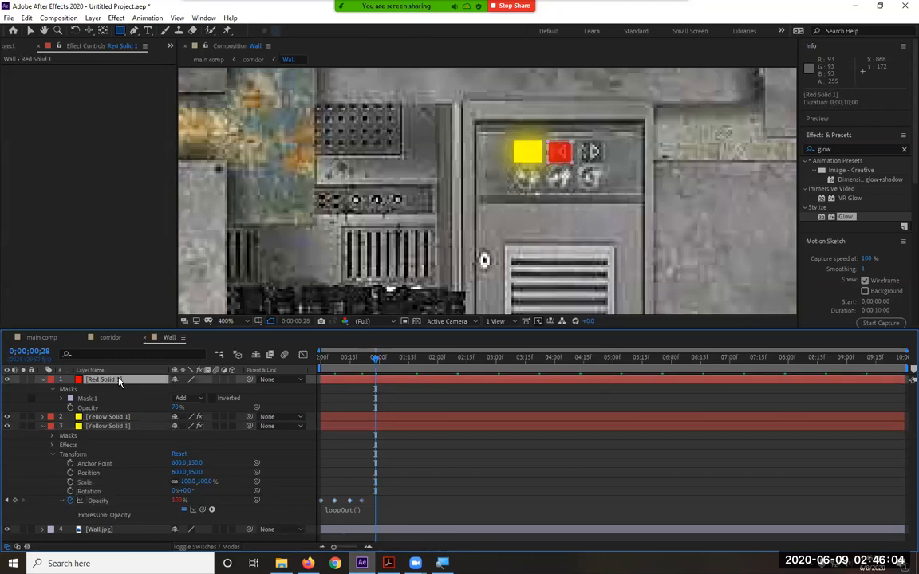
key("t")
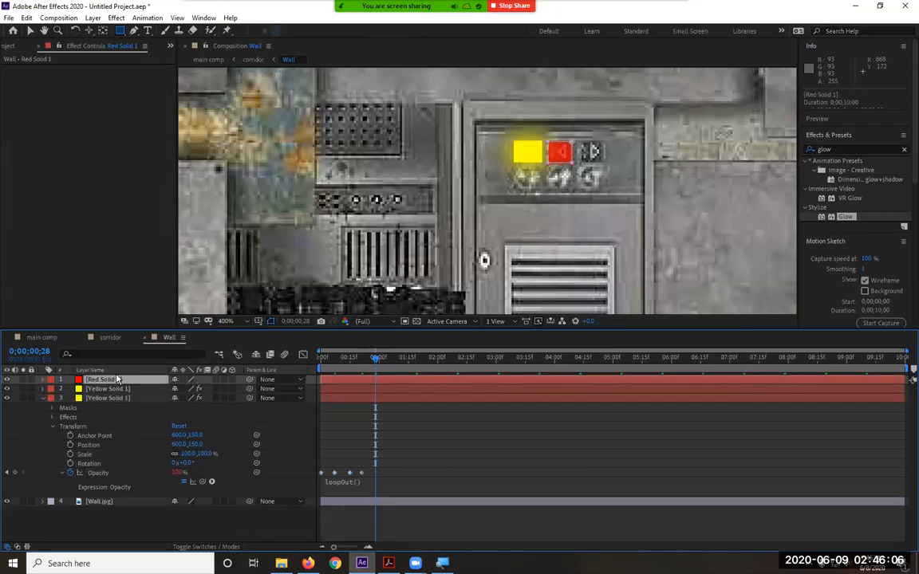
key("t")
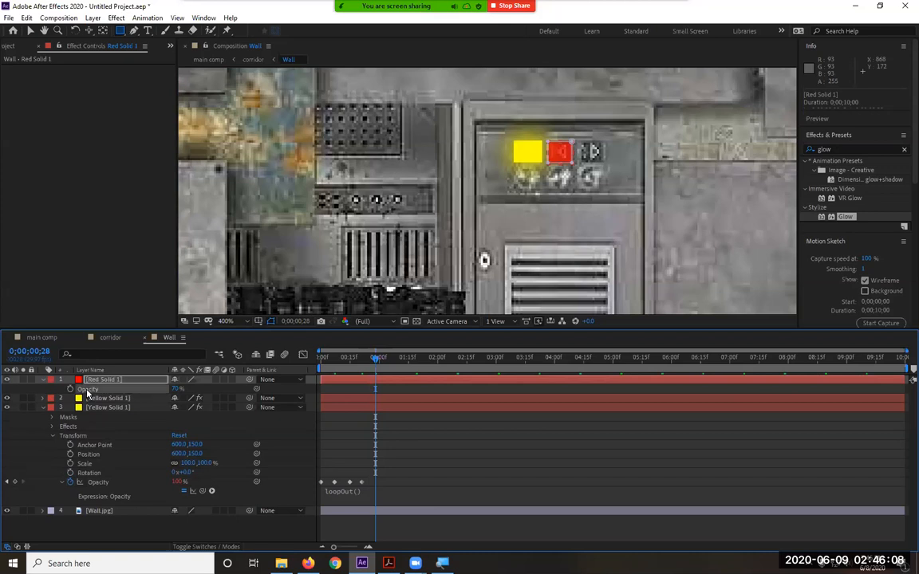
left_click(89, 390)
key("ctrl+v")
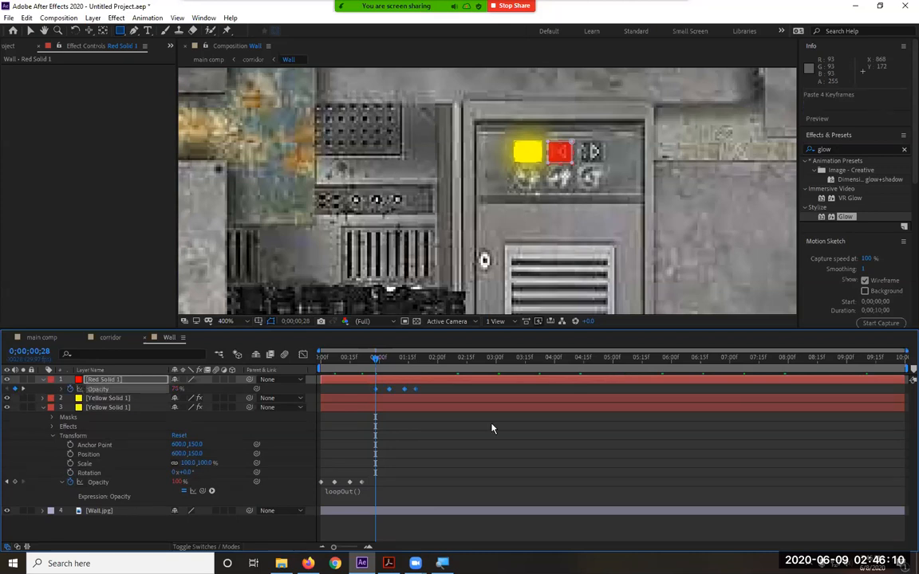
- Stretch the red solid's opacity keyframes so that the first one sits at 0;00;00;00, slowing the flicker
left_click_drag(437, 385, 359, 394)
left_click_drag(377, 390, 321, 391)
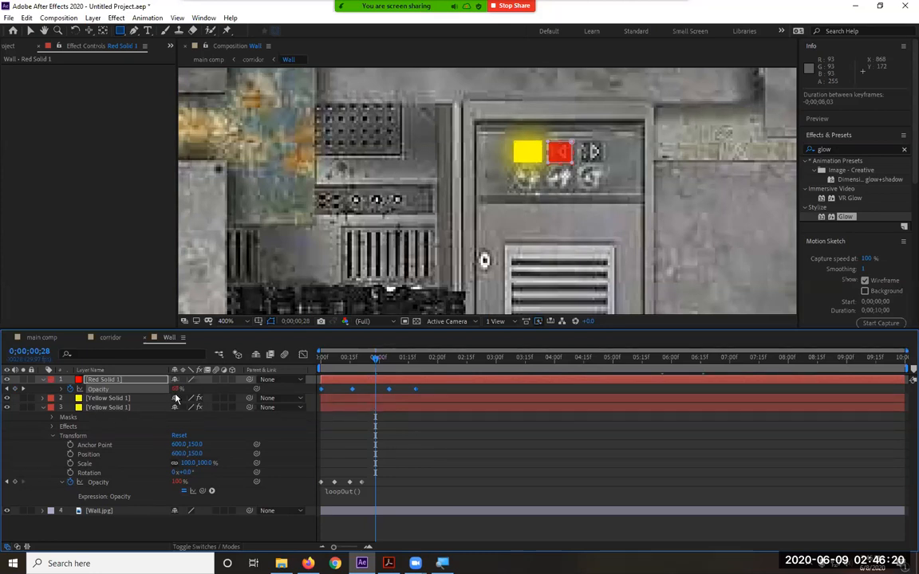
- Add the expression loopOut() to the red solid's Opacity so its flicker repeats
left_click(104, 398)
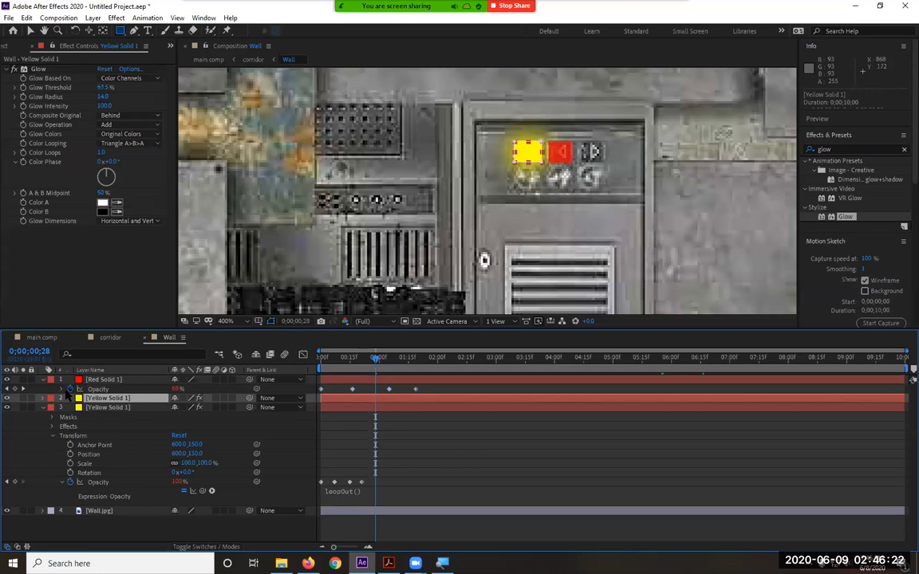
left_click(72, 387)
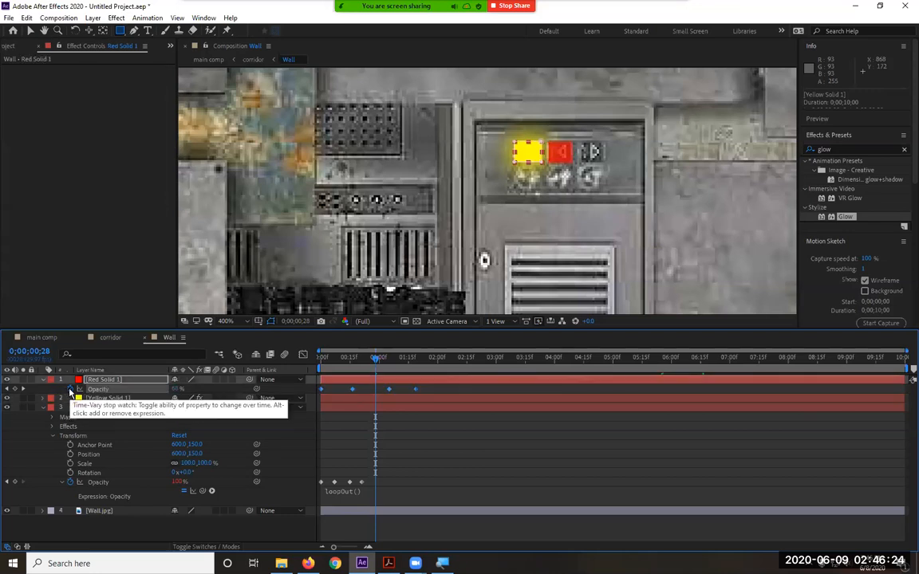
left_click(70, 390, "alt")
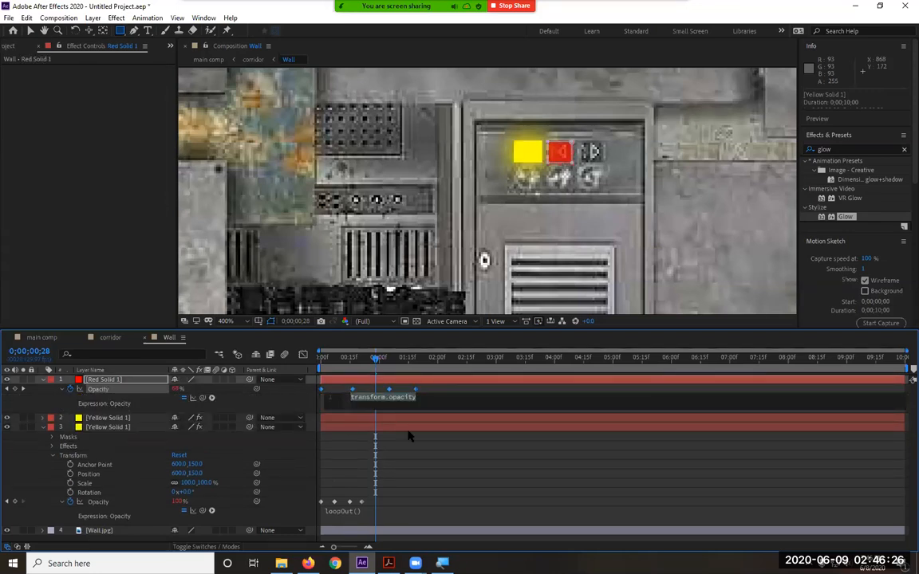
type("l")
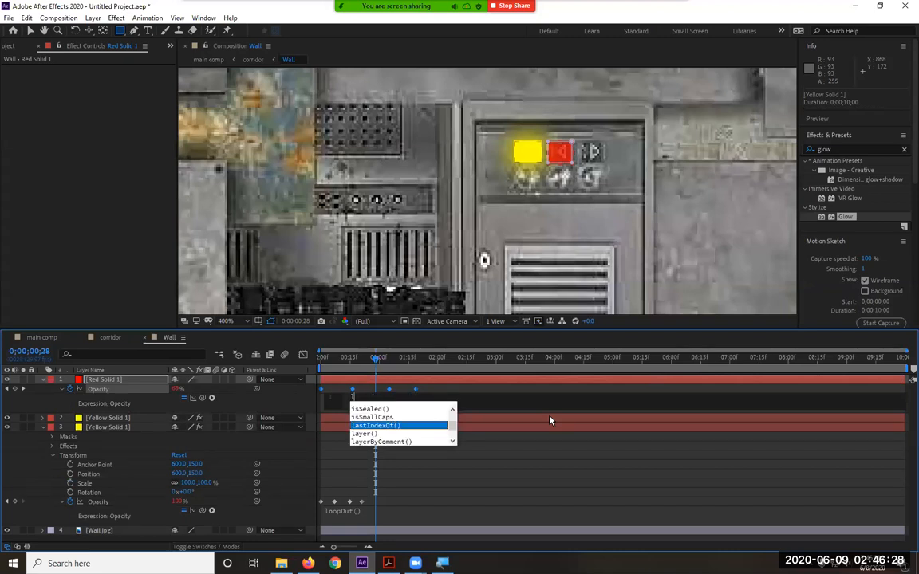
type("oop")
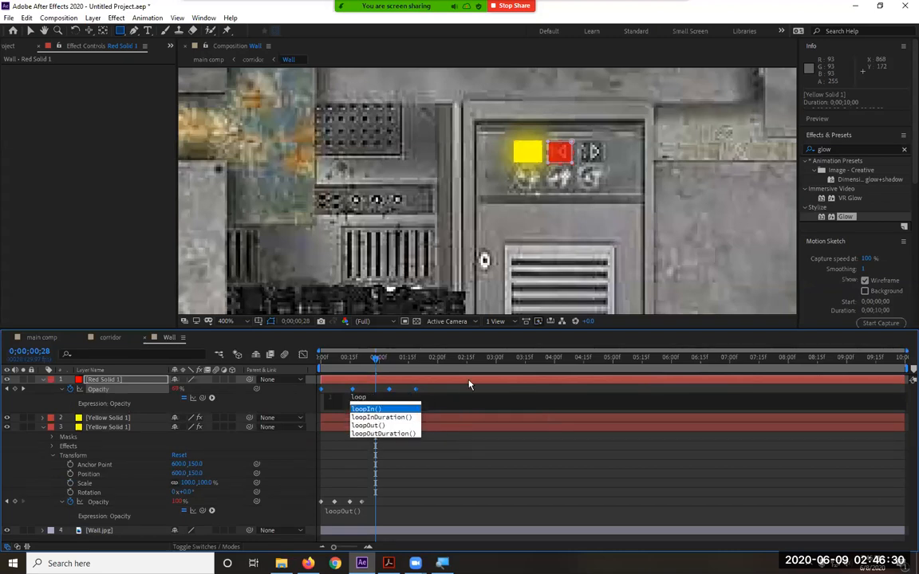
left_click(372, 430)
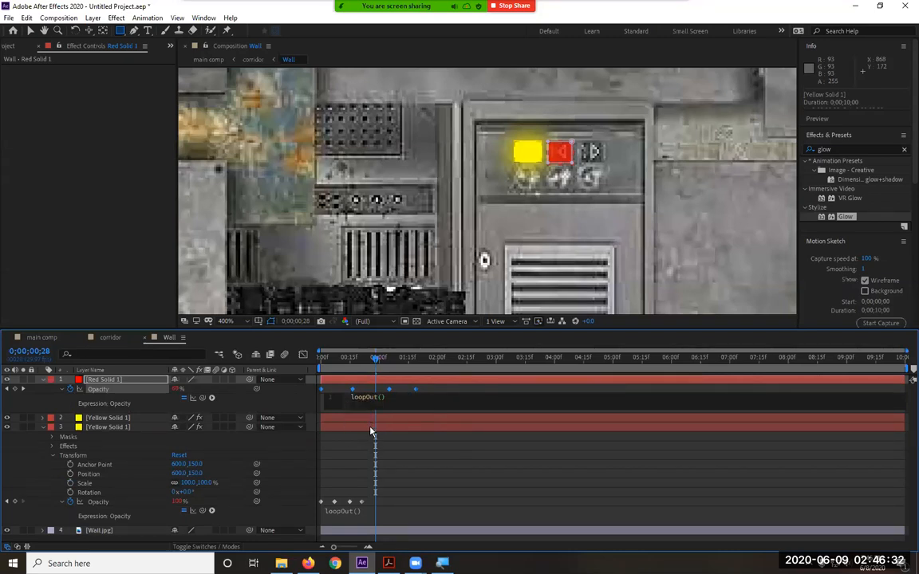
left_click(366, 451)
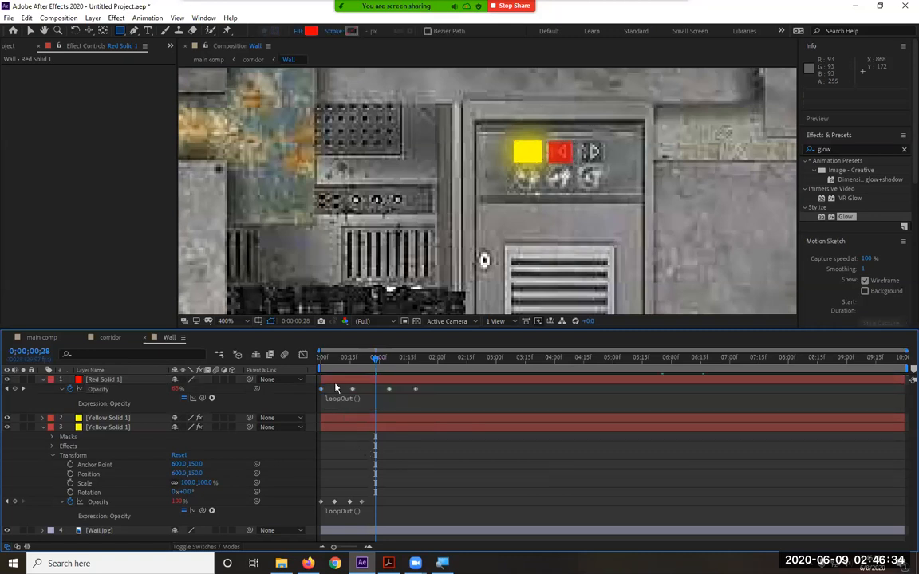
- Preview the red light's flicker from the start, then duplicate the red solid and collapse the original's properties
key("Home")
key("space")
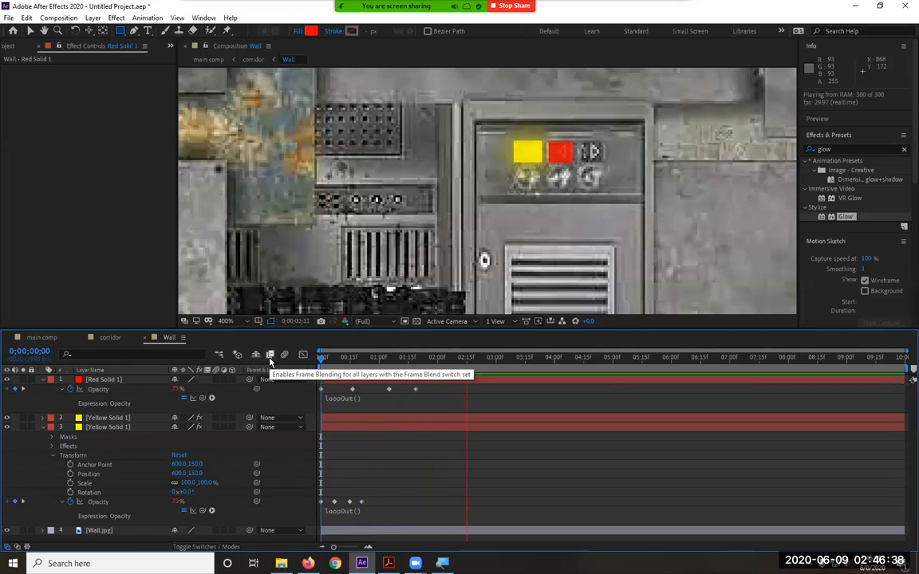
left_click(112, 382)
key("ctrl+d")
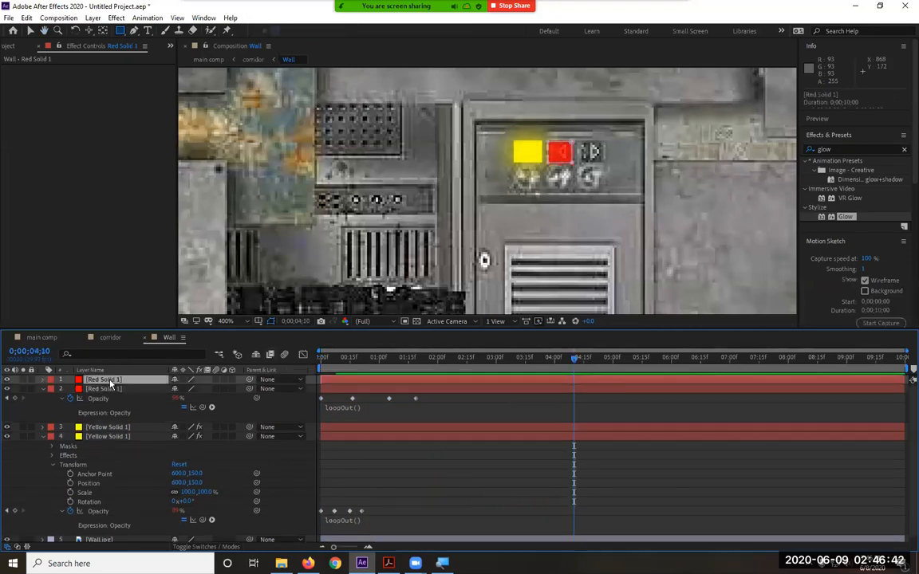
left_click(43, 389)
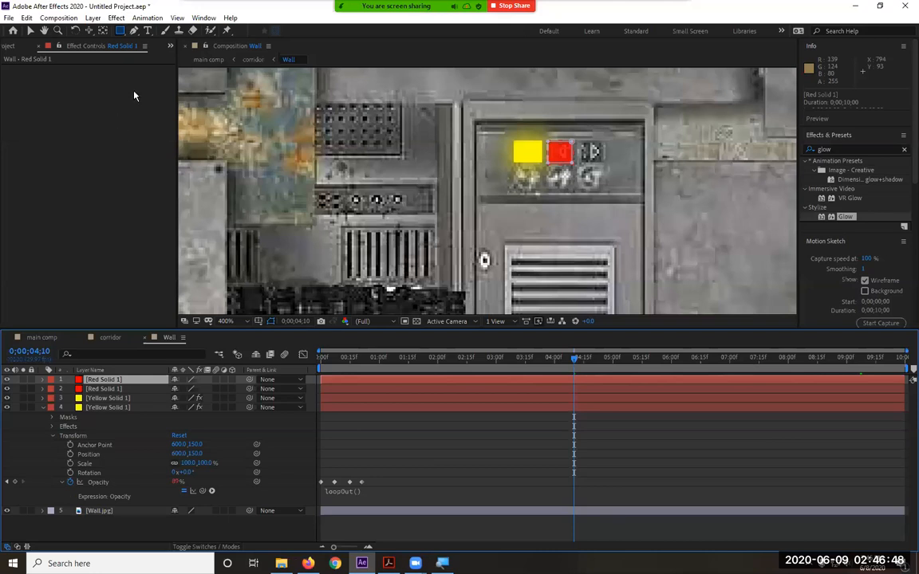
- Add a new blue solid of 1200 × 300 px in colour 0600FF to the Wall composition
left_click(93, 17)
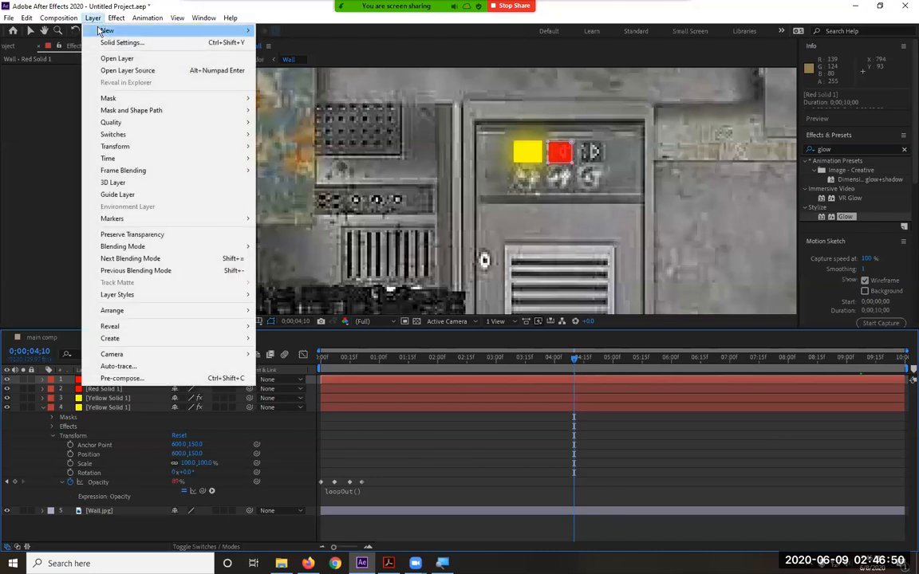
mouse_move(257, 30)
left_click(280, 43)
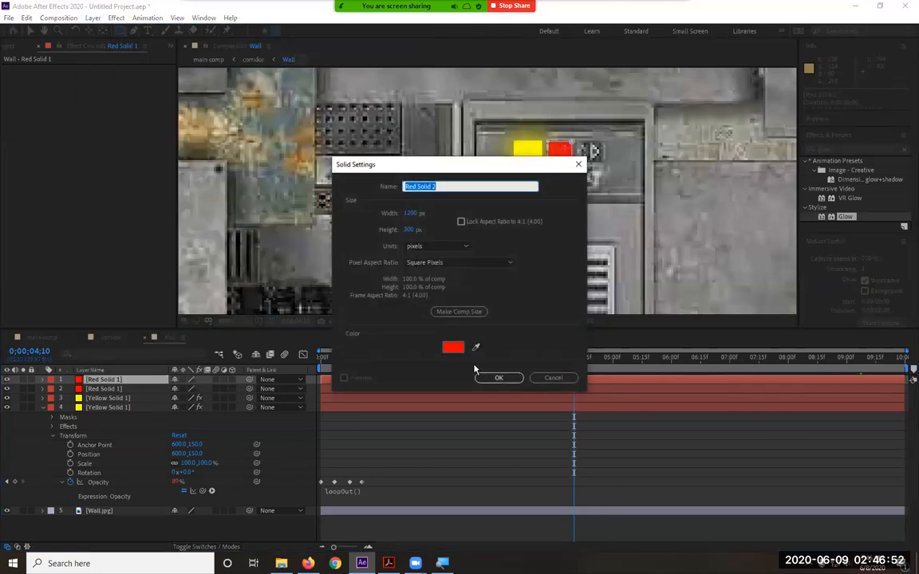
left_click(453, 349)
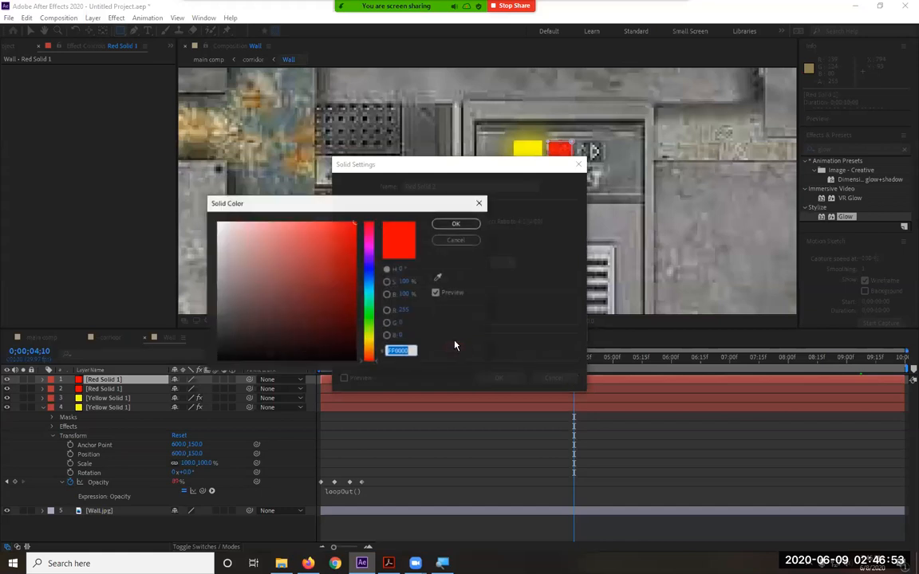
left_click(368, 269)
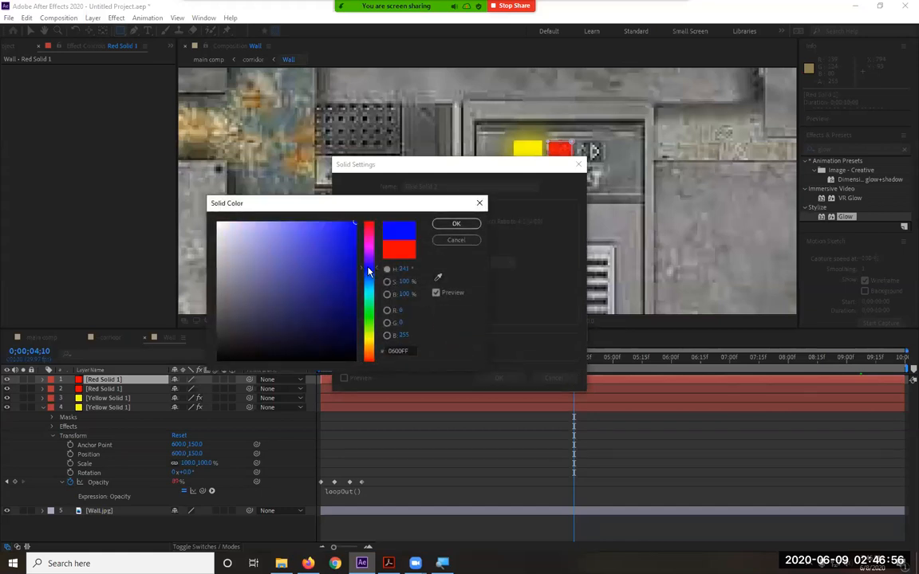
left_click(456, 224)
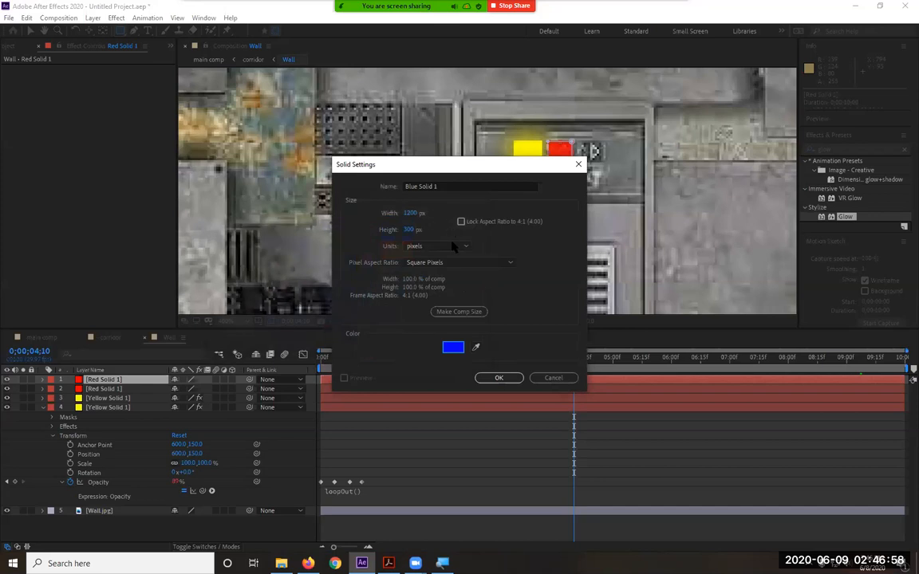
left_click(500, 378)
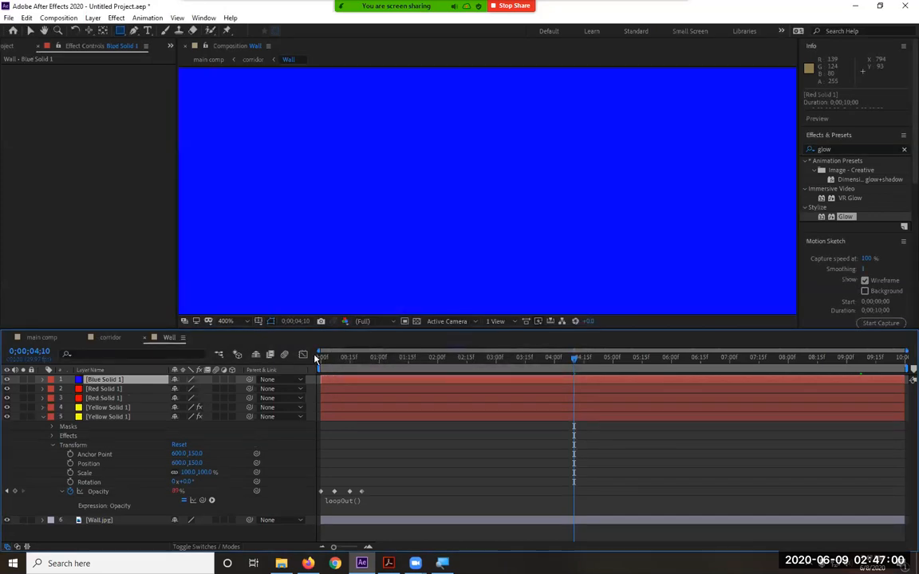
- Lower the blue solid's opacity to about 48% and mask it with a rectangle over the panel button beside the red light
key("t")
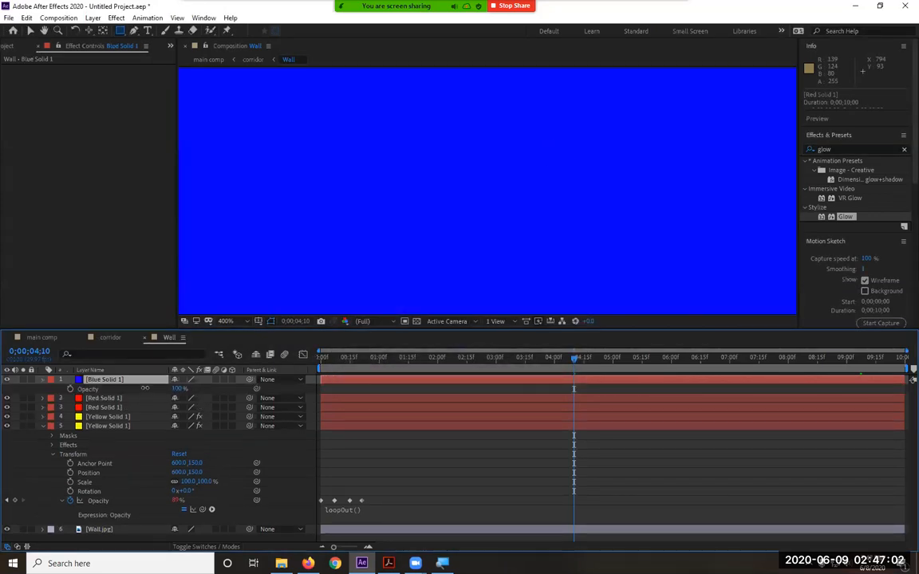
left_click_drag(177, 388, 146, 389)
left_click(119, 32)
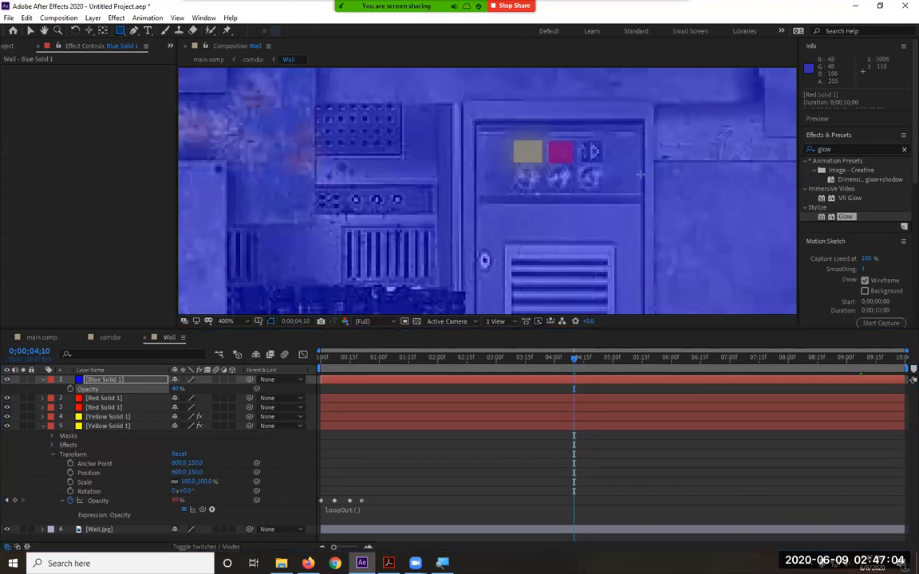
left_click_drag(605, 165, 580, 144)
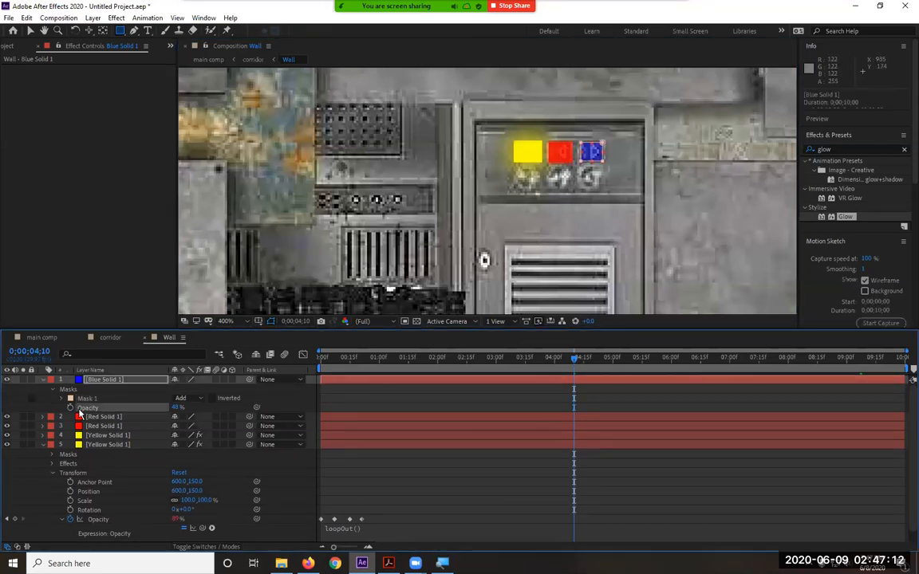
- Paste the four copied opacity keyframes onto the blue solid at 0;00;00;00 and stretch them to end at about 0;00;01;22
key("Home")
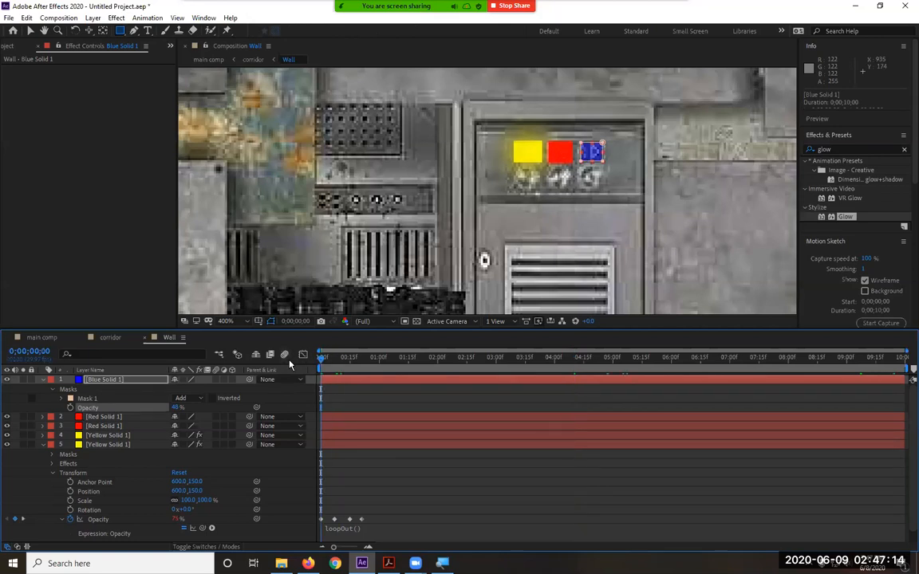
key("ctrl+v")
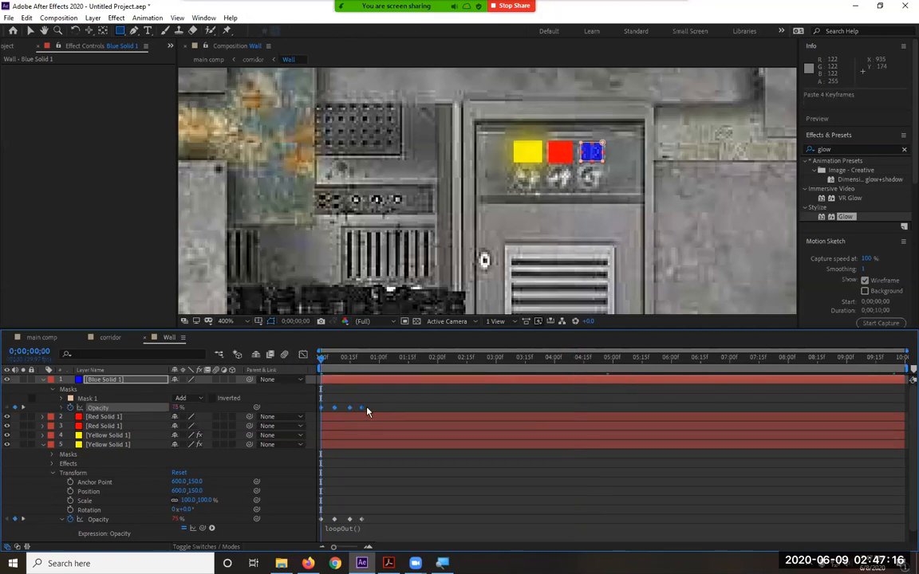
mouse_move(387, 403)
left_mouse_down()
mouse_move(319, 411)
mouse_move(425, 408)
left_mouse_up()
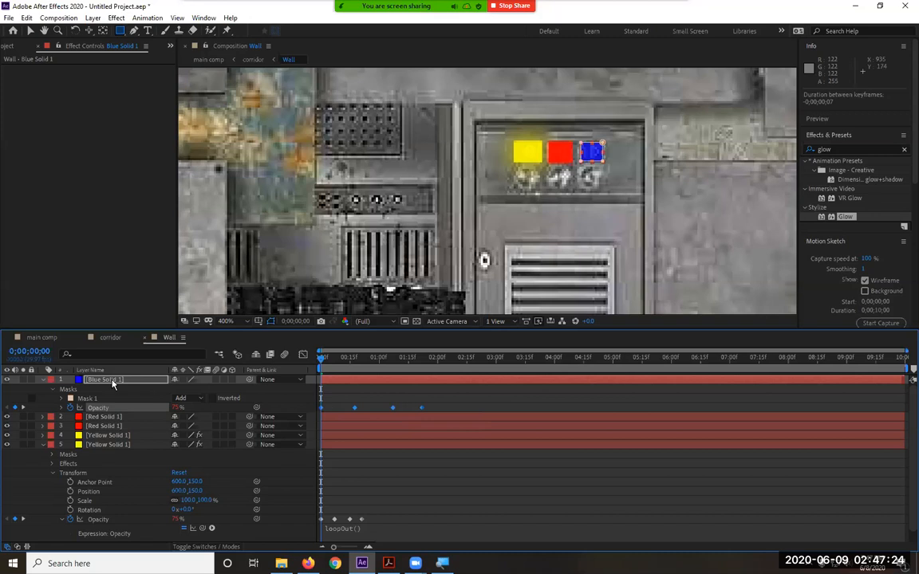
- Add the expression loopOut() to the blue solid's Opacity so its flicker repeats
left_click(58, 474)
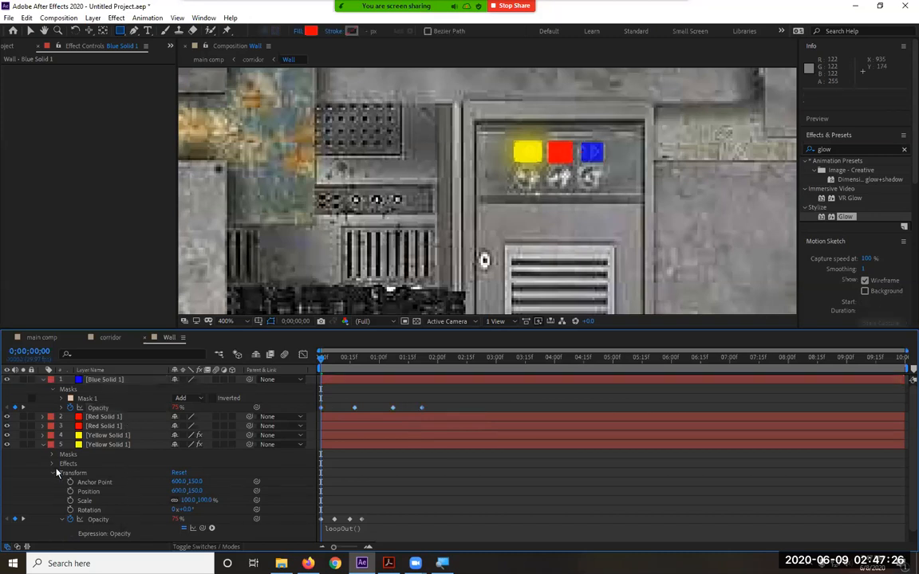
left_click(91, 409)
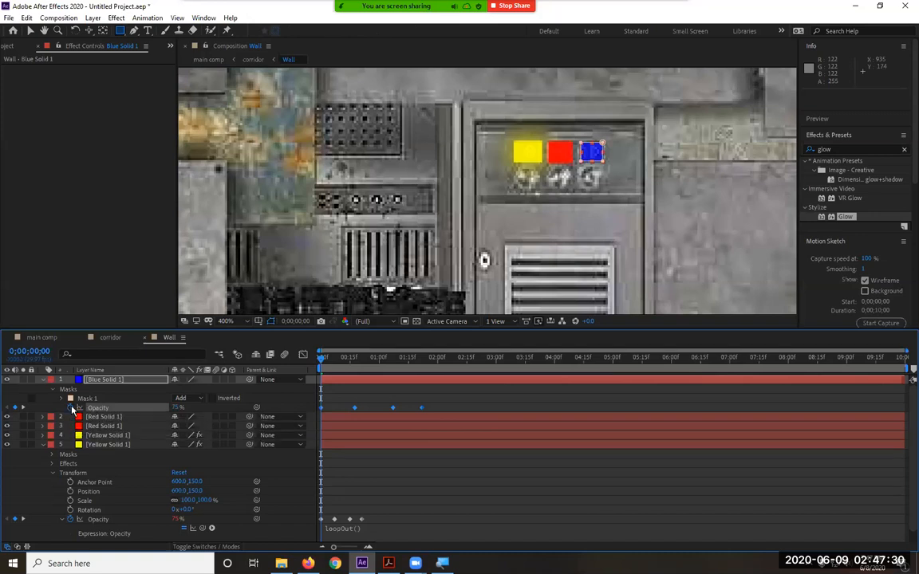
left_click(71, 409, "alt")
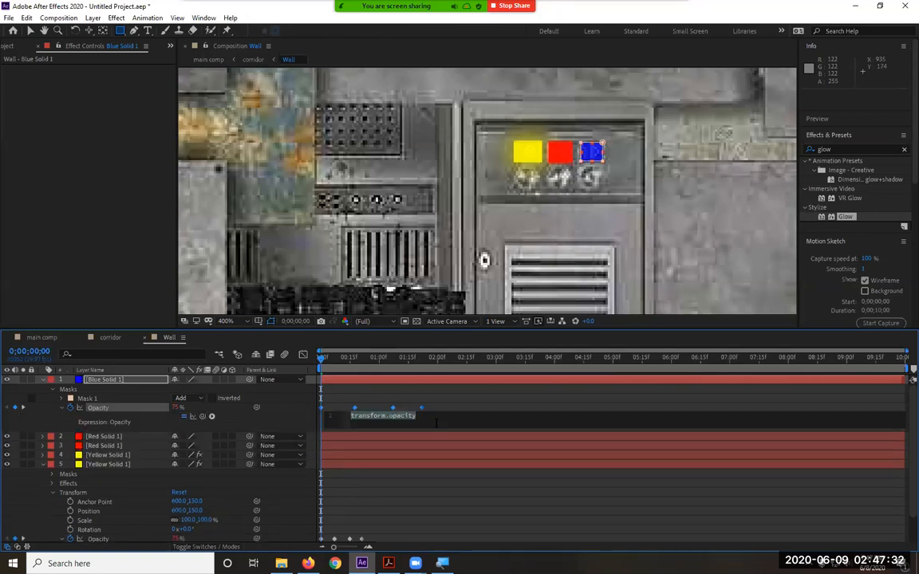
type("loop")
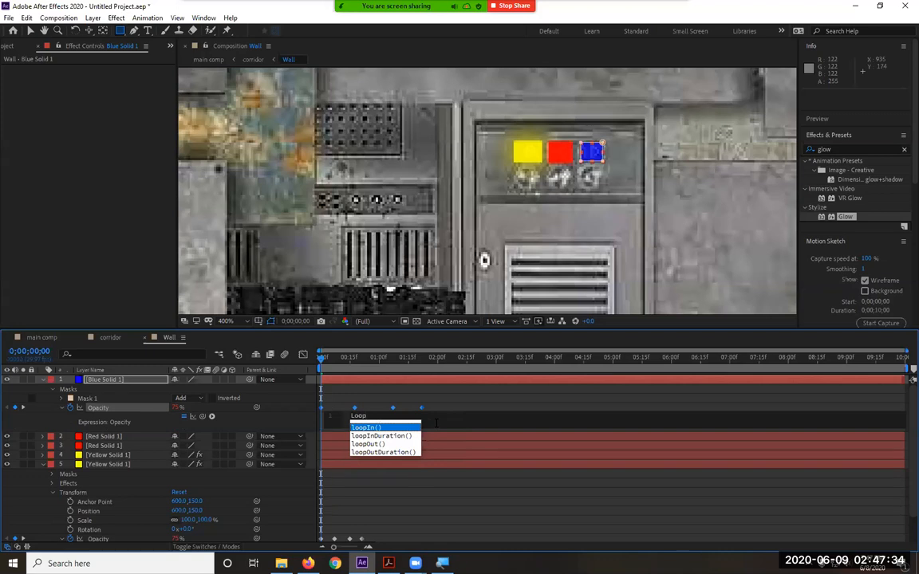
left_click(381, 444)
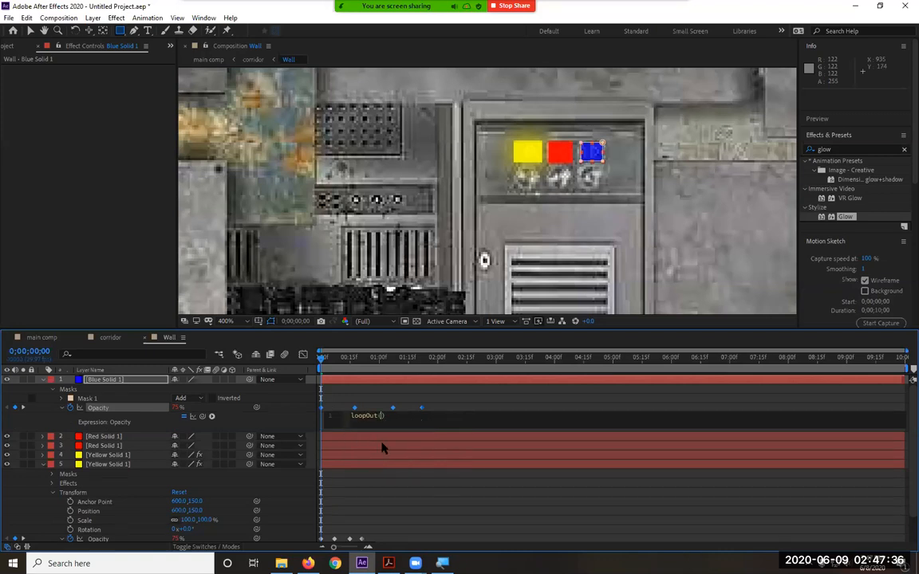
left_click(353, 455)
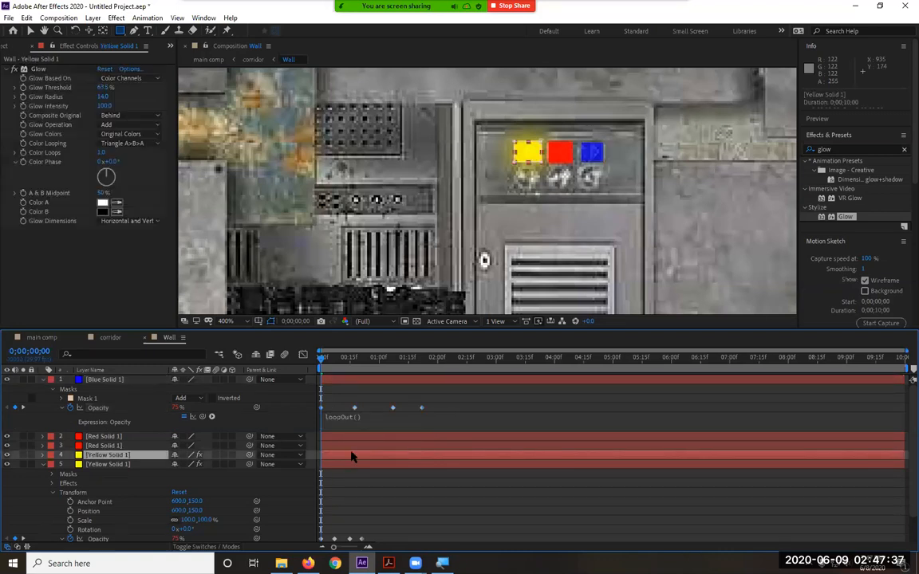
- Collapse the blue solid's properties and duplicate the layer
left_click(44, 381)
left_click(92, 381)
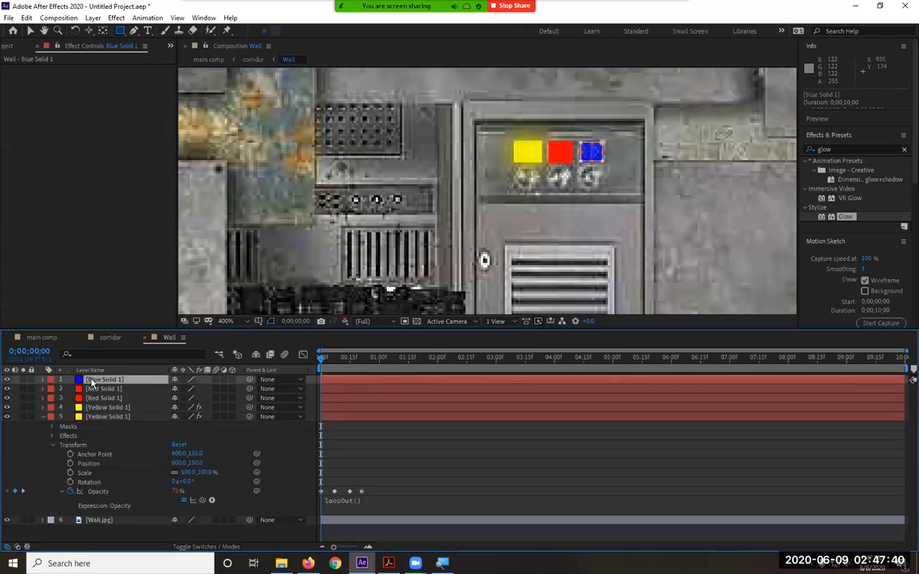
key("ctrl+d")
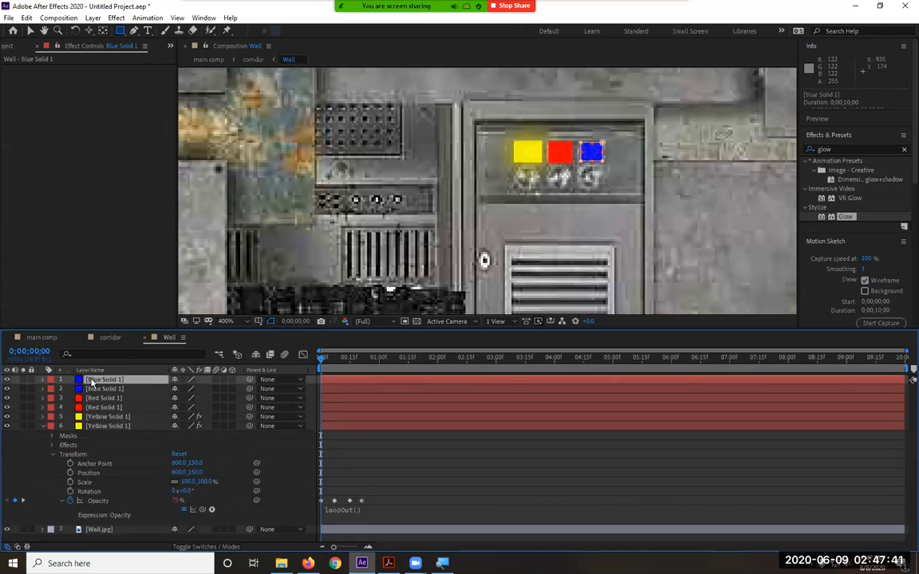
- Collapse the lower yellow solid's properties and preview the three flickering lights together
left_click(45, 427)
left_click(65, 495)
key("space")
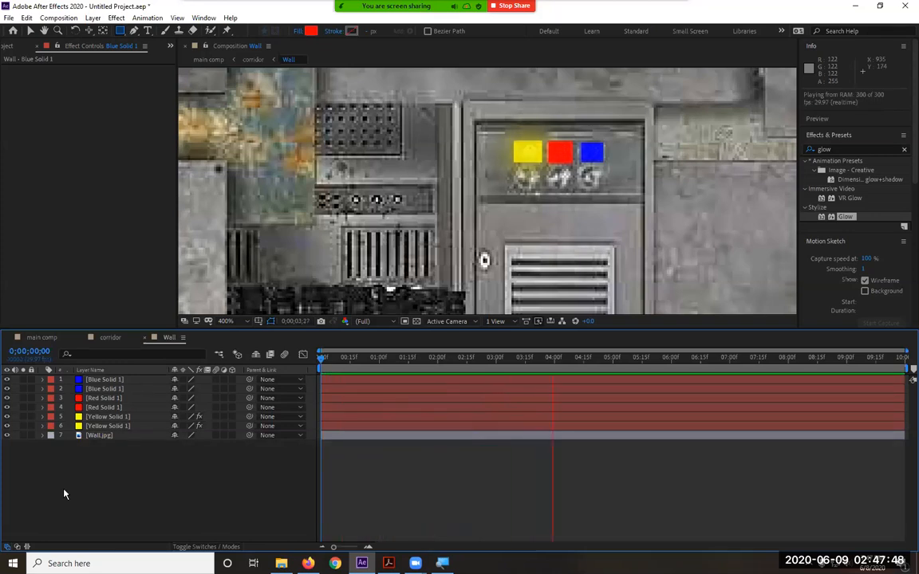
key("space")
- Apply the Glow effect to both blue solids and both red solids in the Wall composition
left_click(119, 381)
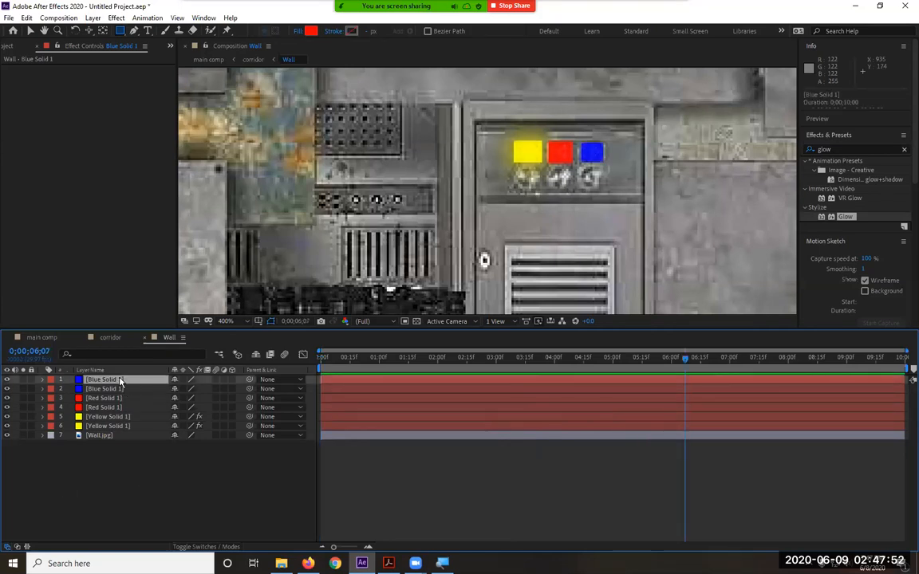
left_click(118, 389, "shift")
left_click_drag(848, 216, 148, 383)
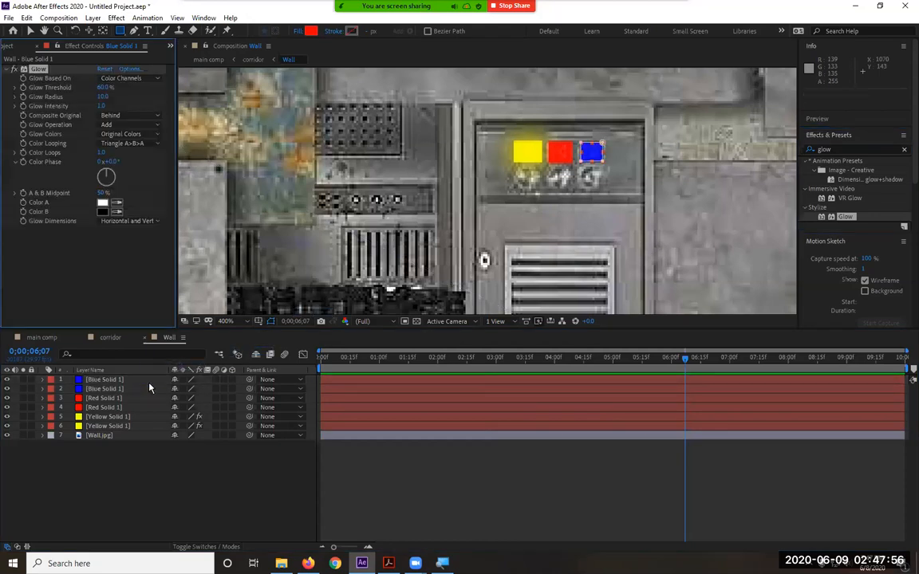
left_click_drag(856, 217, 124, 389)
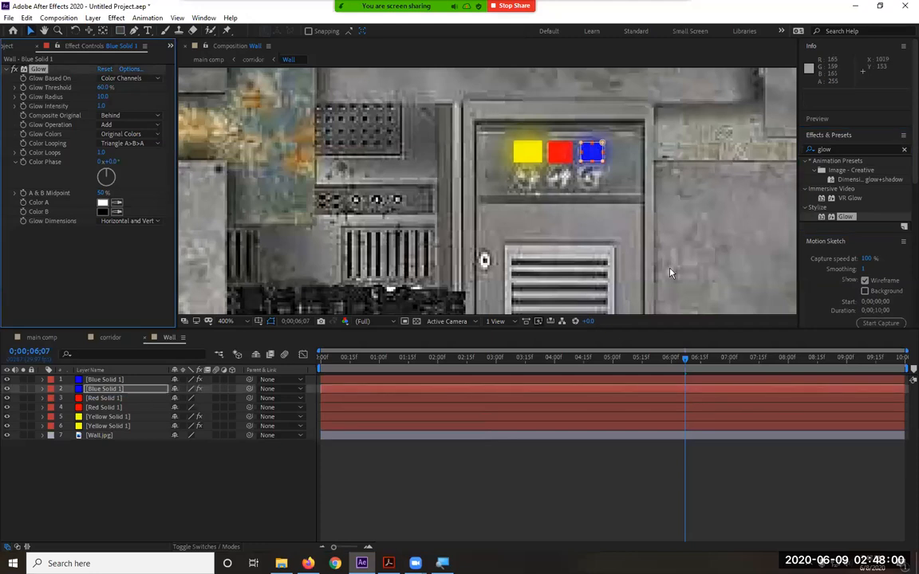
left_click_drag(847, 217, 122, 398)
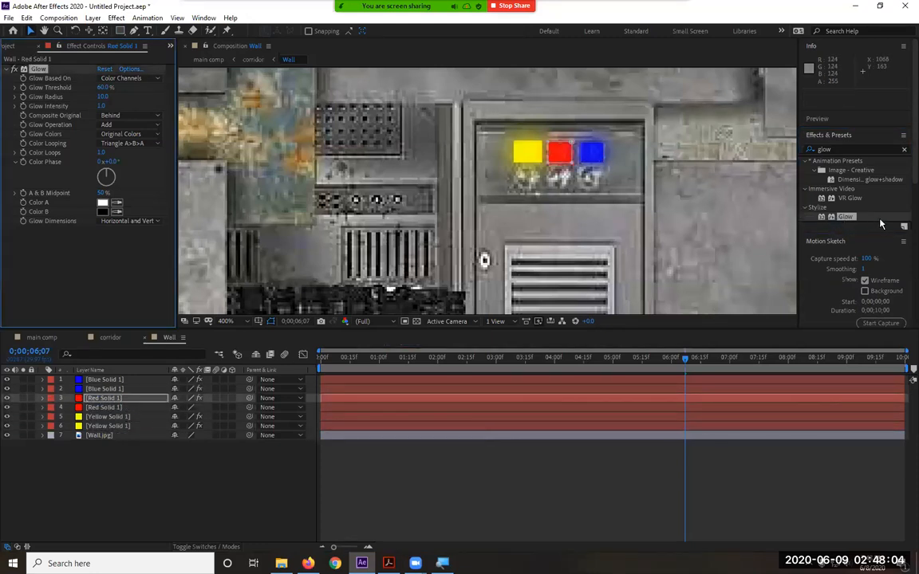
left_click_drag(850, 221, 144, 408)
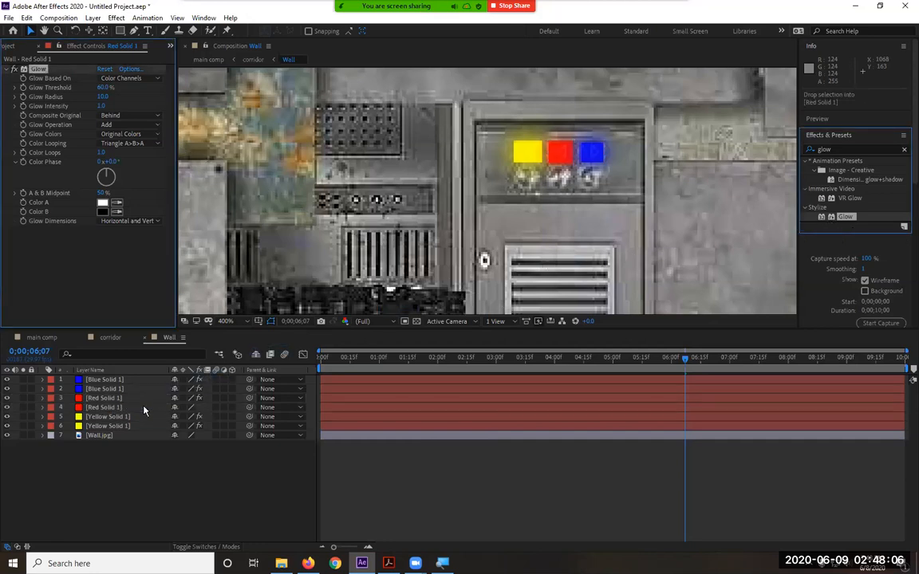
- Preview the glowing lights from the start of the Wall composition, followed by a preview of the main comp
left_click(201, 489)
key("Home")
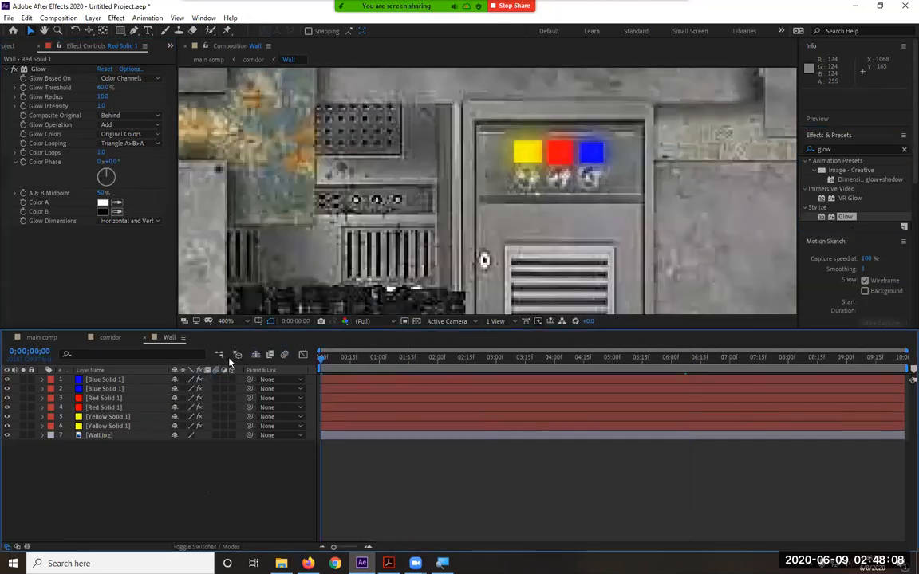
key("space")
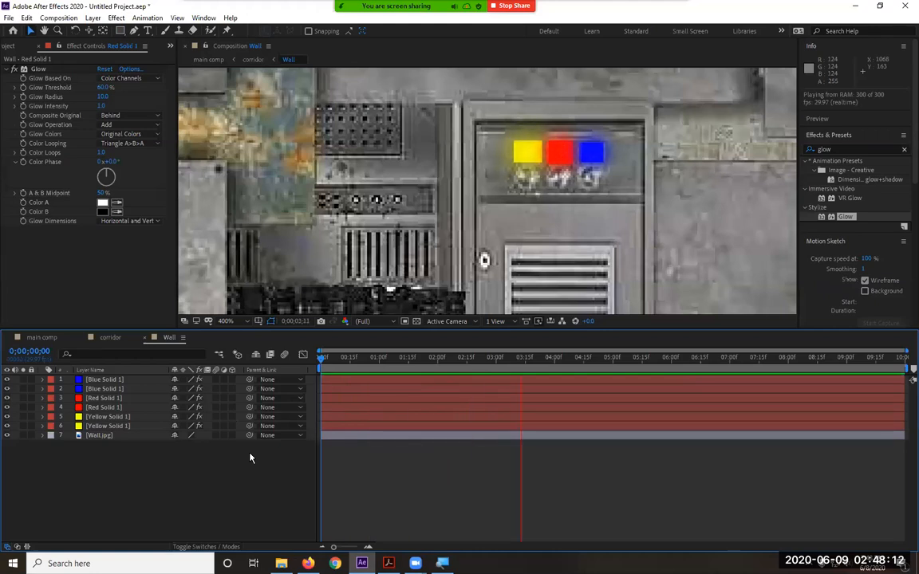
key("space")
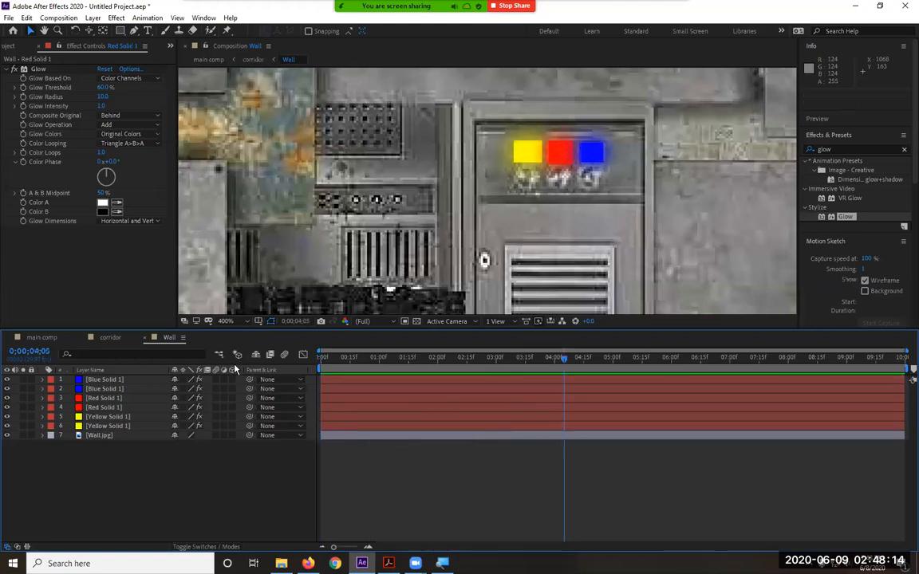
left_click(323, 357)
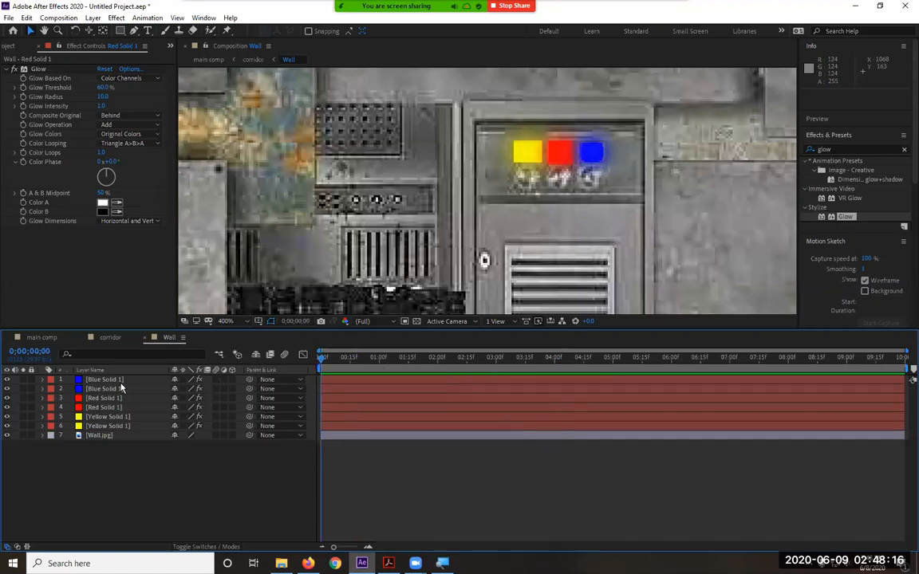
left_click(41, 337)
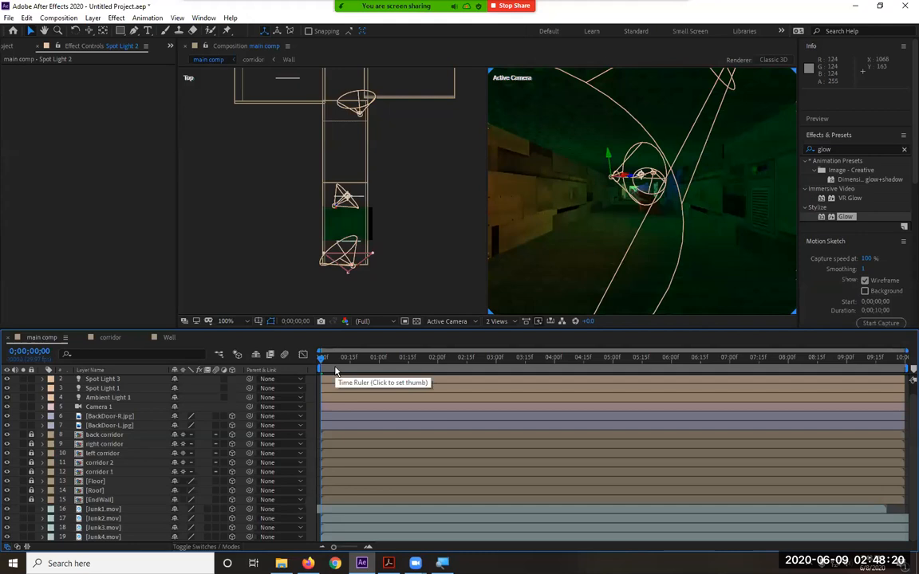
key("space")
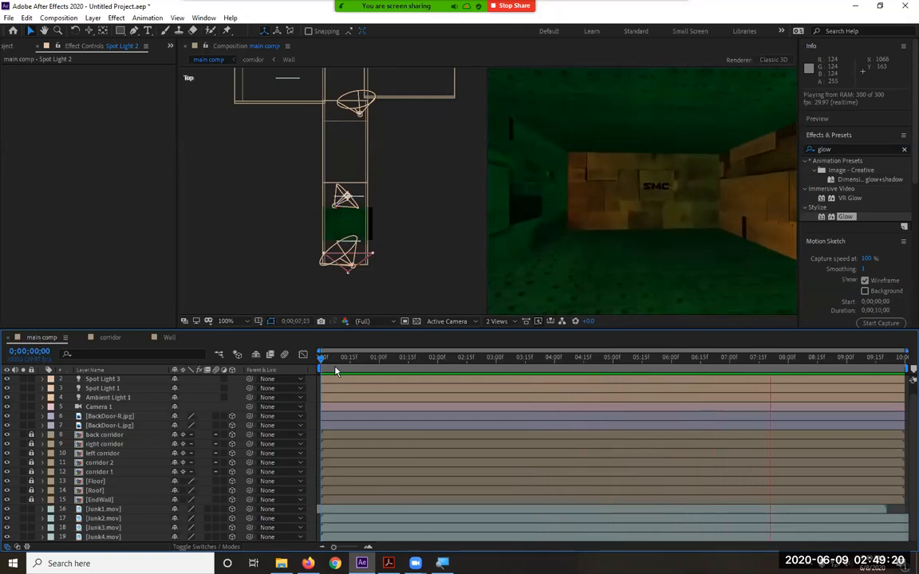
- Hide the upper copy of each blue, red and yellow solid in the Wall composition and preview the main comp from the start
left_click(170, 338)
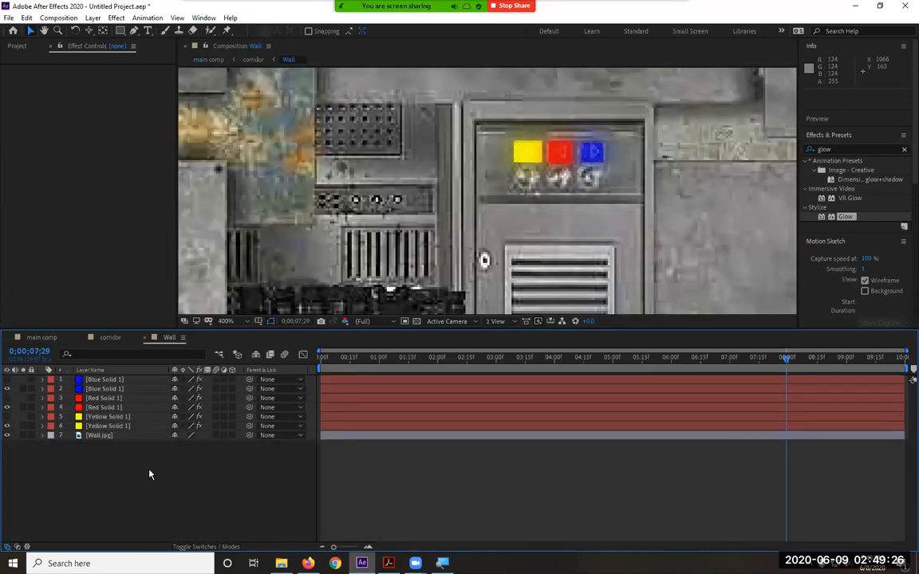
left_click_drag(333, 363, 278, 363)
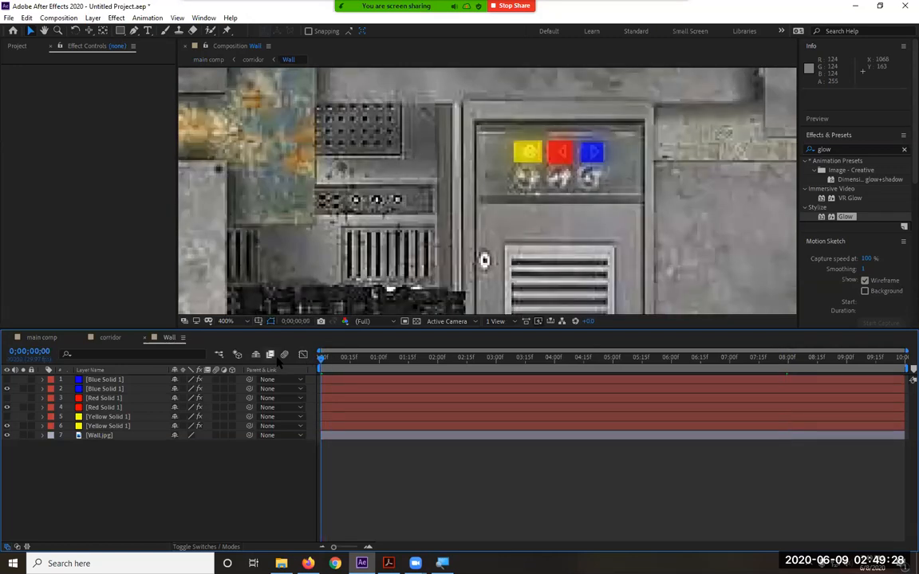
left_click(43, 338)
key("space")
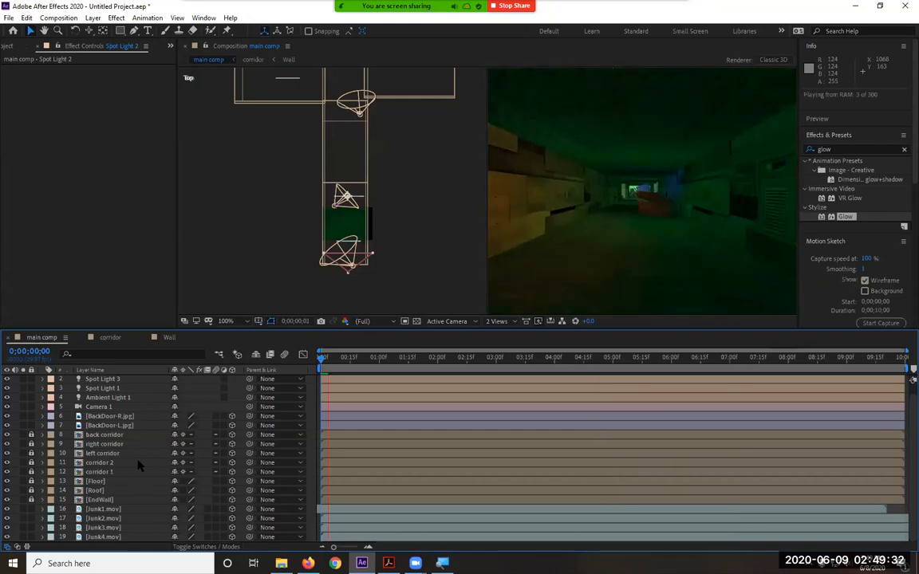
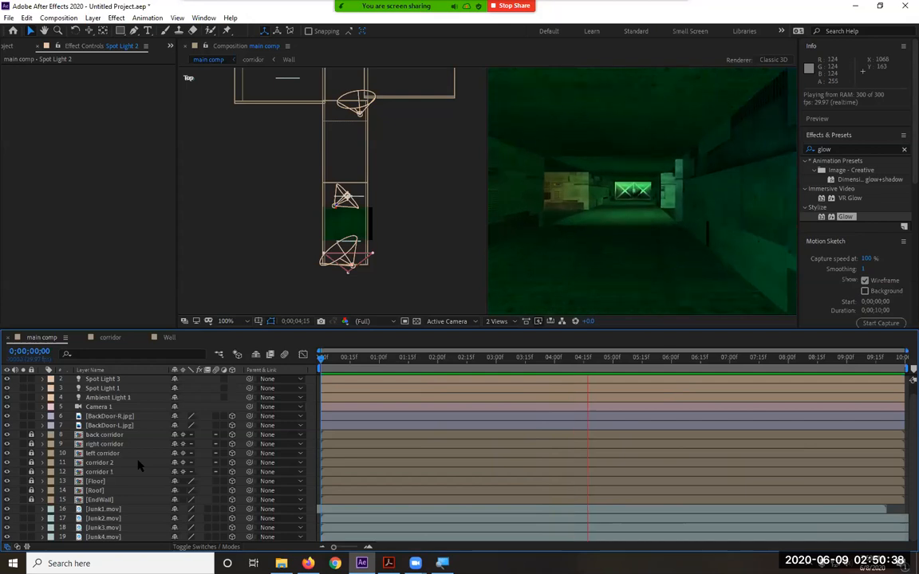
key("space")
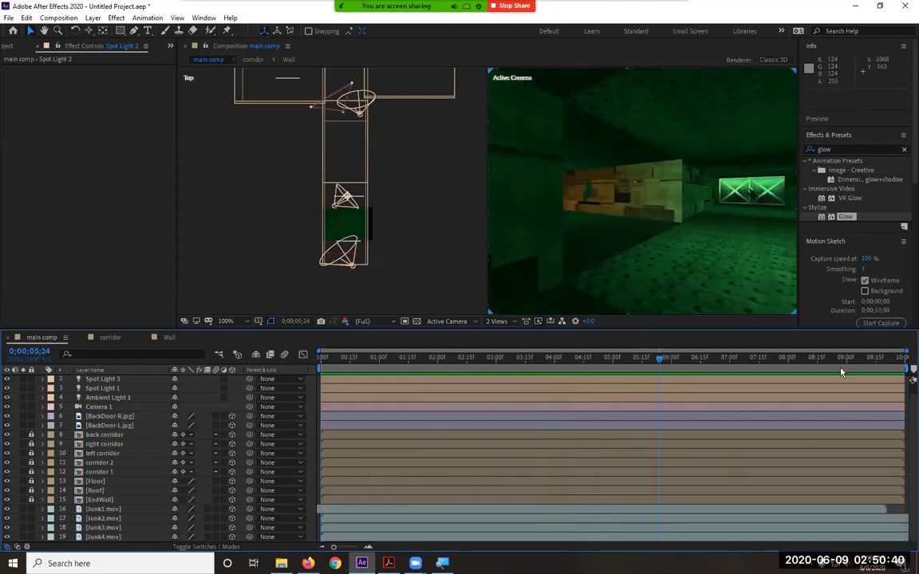
- Move the main comp to 0;00;08;07, facing the SMC end wall, and search the effects for light
mouse_move(796, 369)
left_mouse_down()
mouse_move(848, 366)
mouse_move(801, 365)
left_mouse_up()
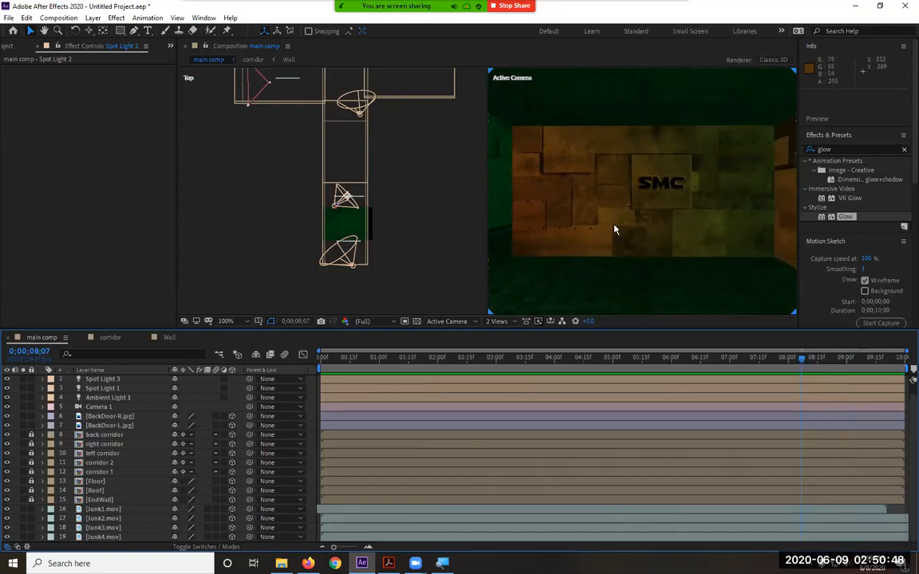
left_click(827, 149)
type("light")
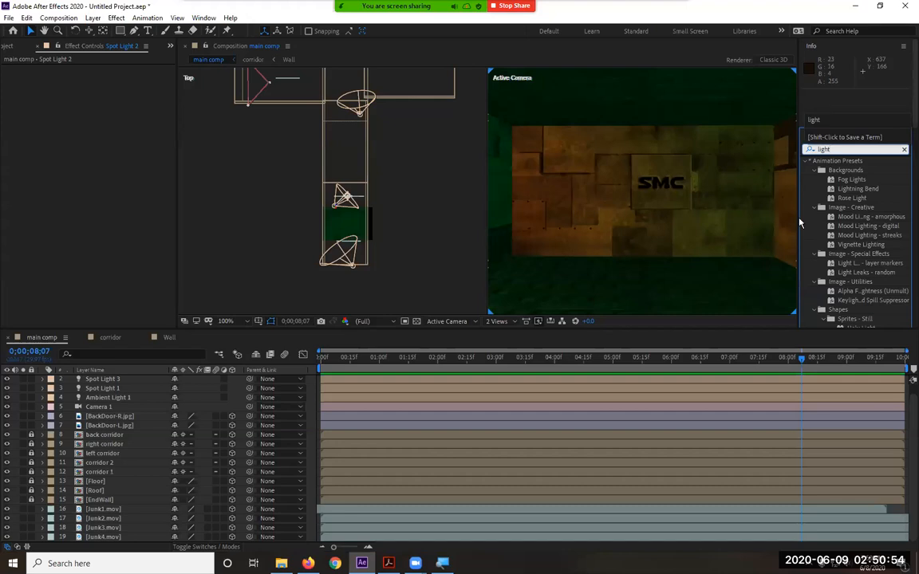
scroll(861, 222, "down", 5)
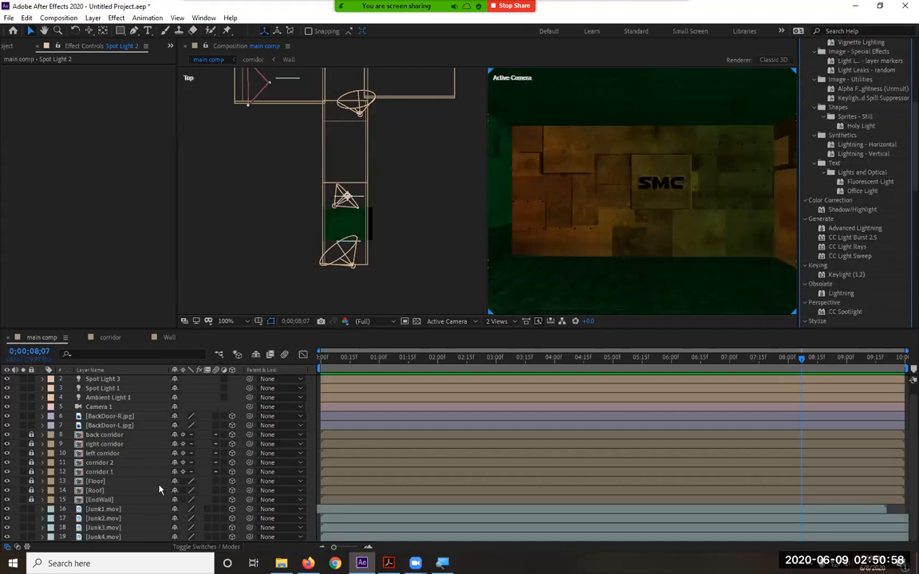
- Unlock the EndWall layer, duplicate it and name the lower copy EndWall 2
left_click(90, 500)
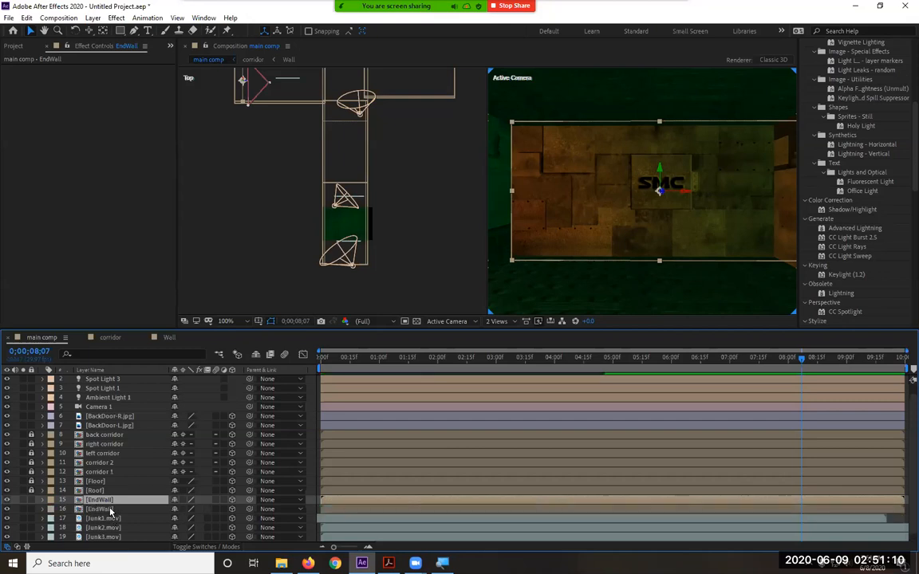
key("ctrl+d")
right_click(110, 508)
left_click(139, 489)
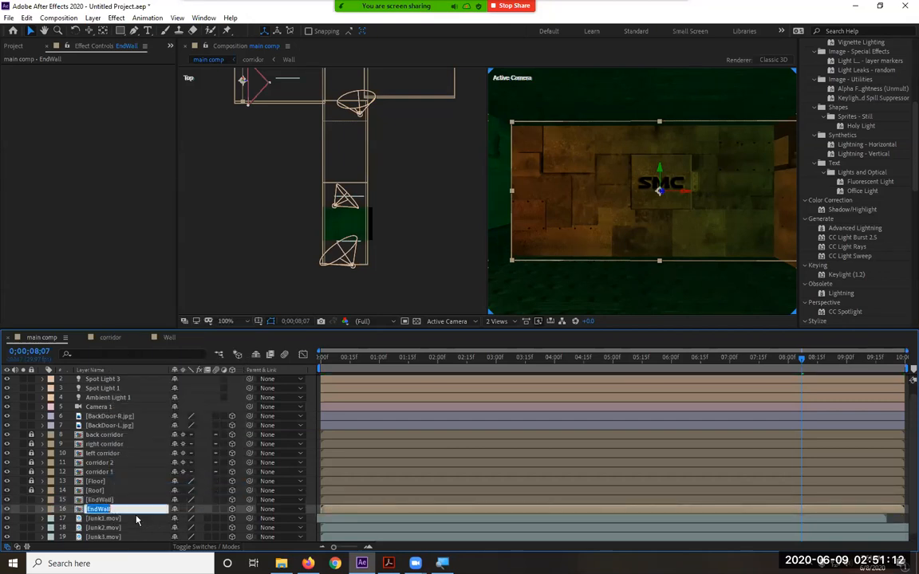
key("Return")
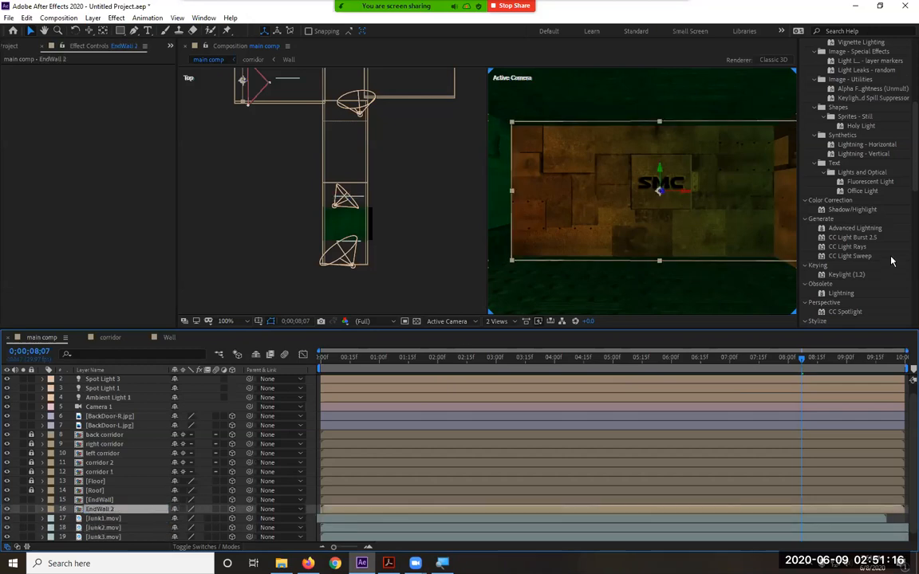
- Apply Advanced Lightning to EndWall 2 and move that layer towards the camera, in front of the original end wall
left_click_drag(868, 233, 134, 514)
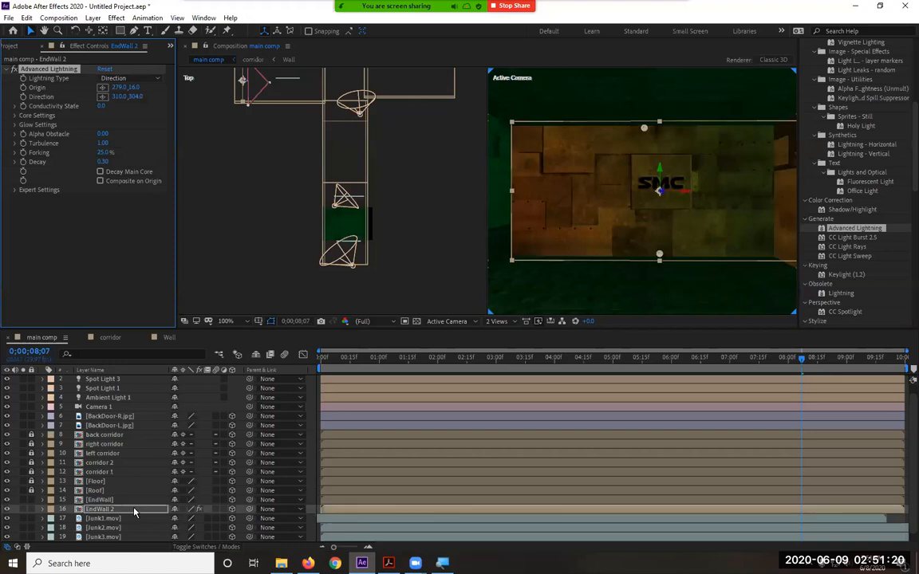
left_click_drag(659, 192, 652, 234)
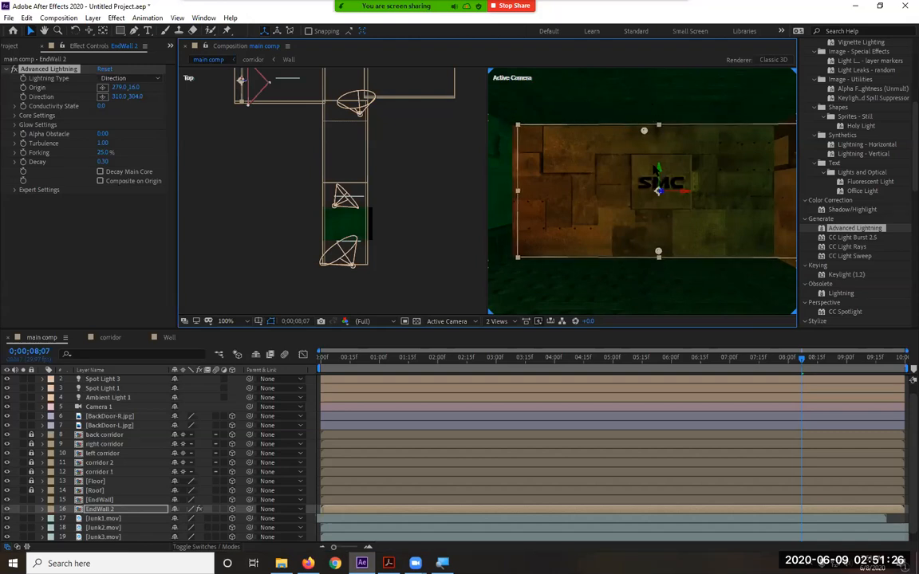
left_click(252, 85)
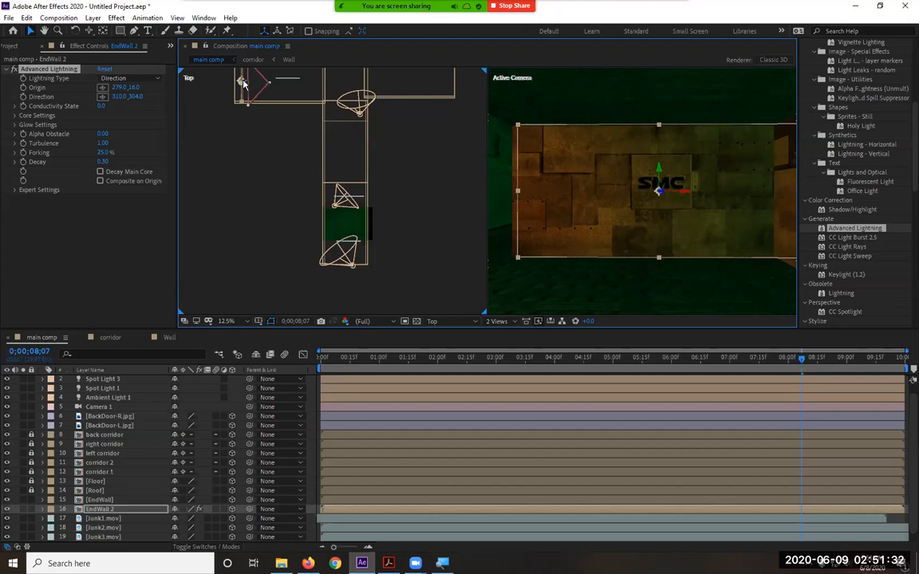
left_click_drag(659, 189, 720, 297)
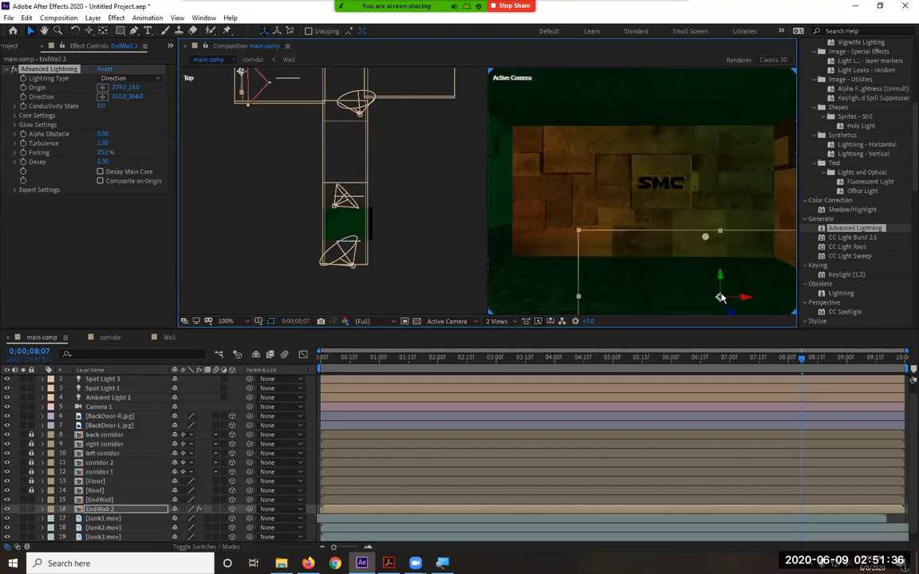
key("ctrl+z")
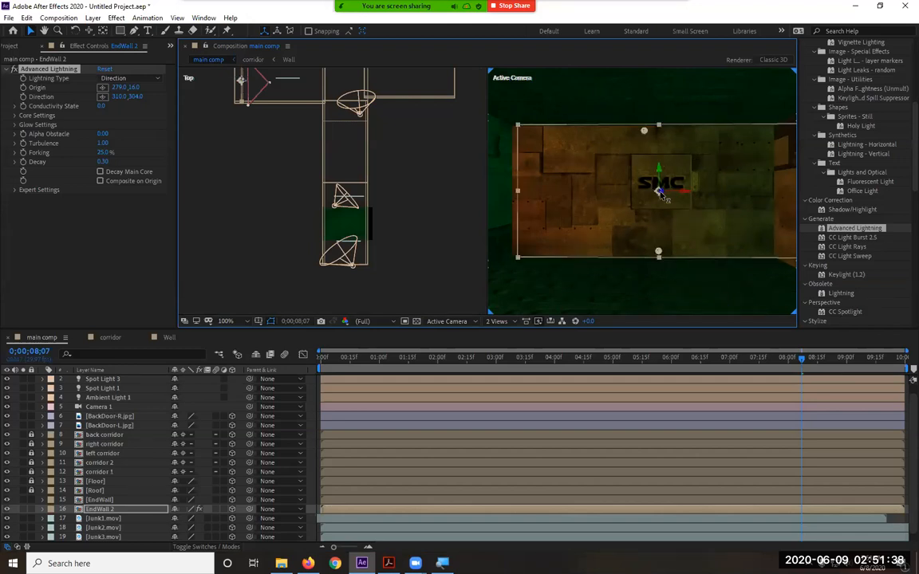
mouse_move(661, 194)
left_mouse_down()
mouse_move(722, 206)
mouse_move(770, 232)
mouse_move(716, 201)
left_mouse_up()
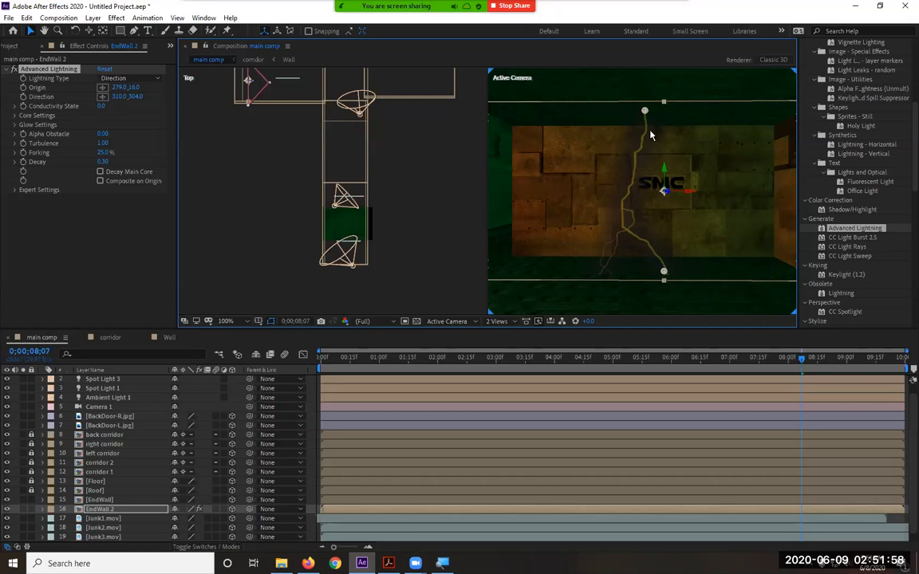
- Reposition the lightning's origin near the wall's upper-left corner at about 60.0, 39.7 and its direction point above the SMC logo at about 309.1, 67.7
left_click_drag(645, 112, 510, 124)
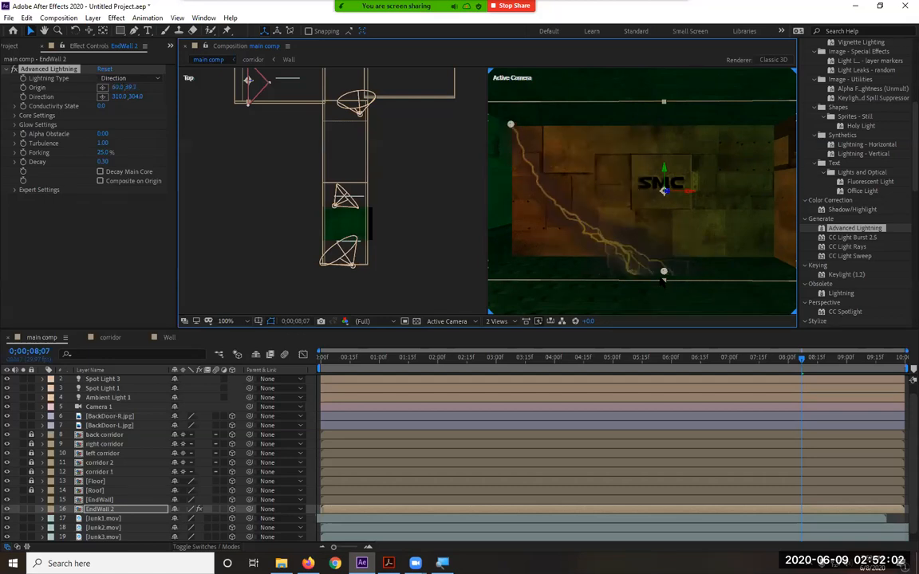
left_click_drag(605, 194, 609, 154)
left_click_drag(727, 232, 663, 140)
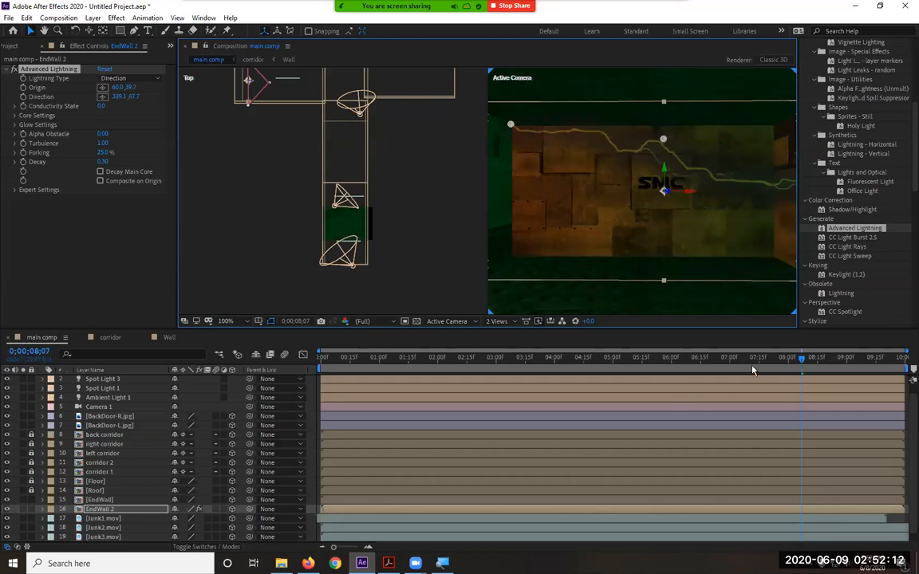
- Move the playhead to 0;00;07;28 and enable keyframing for the Direction of EndWall 2's Advanced Lightning
left_click(731, 359)
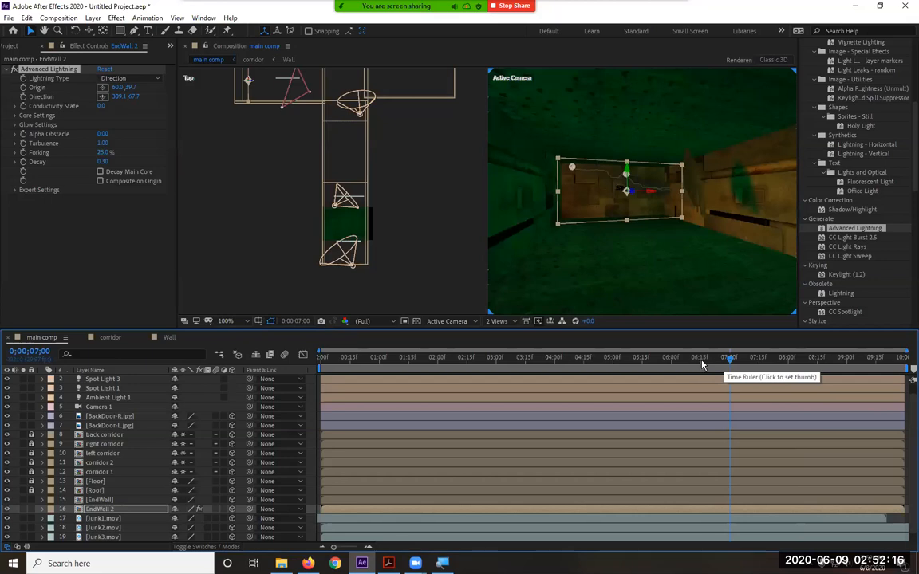
left_click_drag(731, 359, 703, 359)
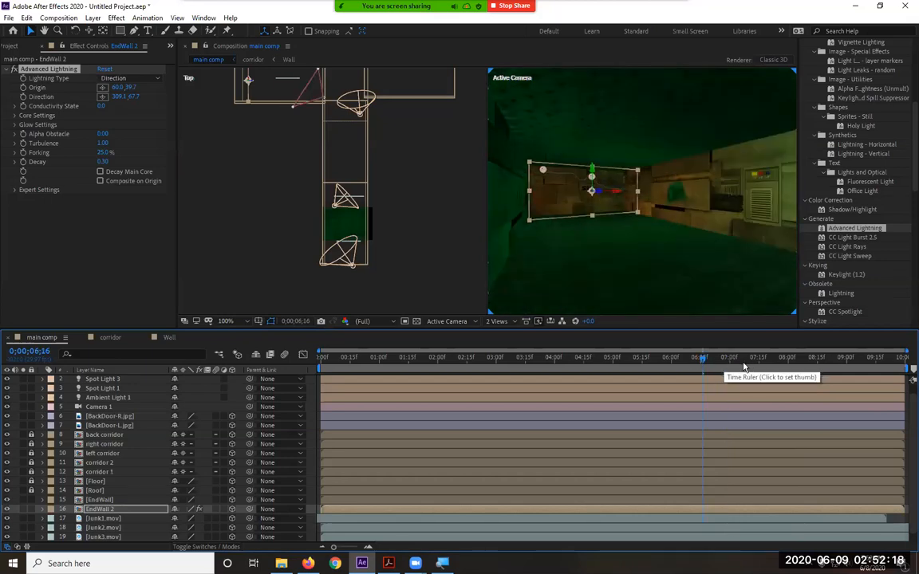
left_click(731, 359)
left_click(764, 361)
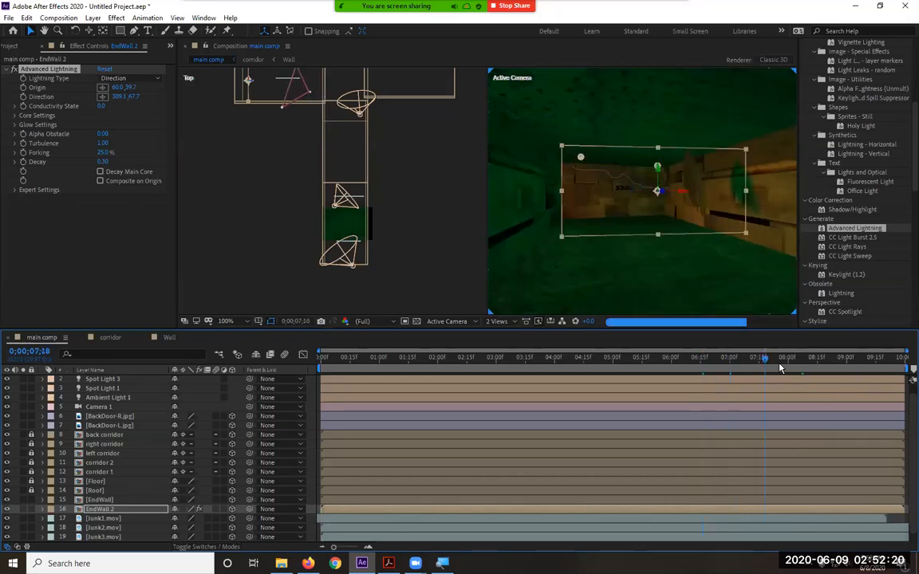
left_click(786, 360)
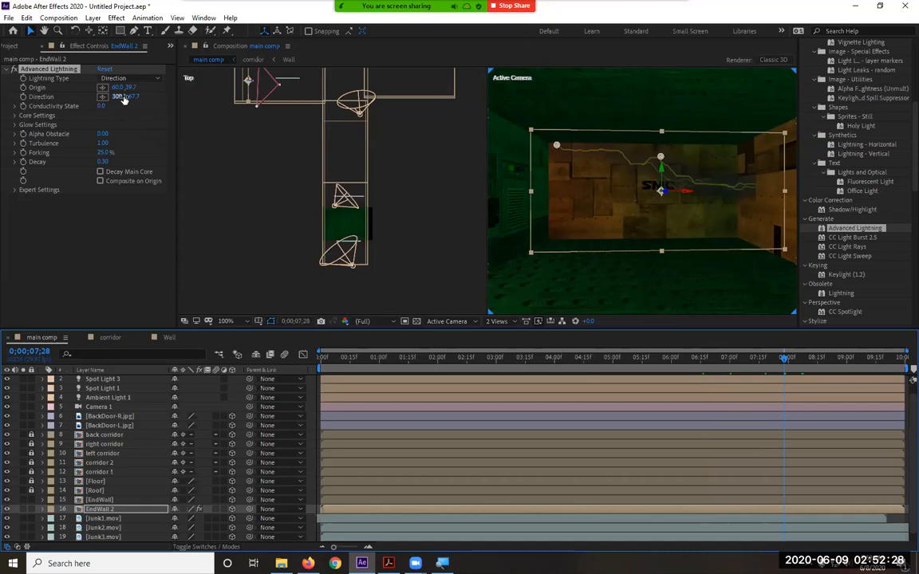
left_click(24, 98)
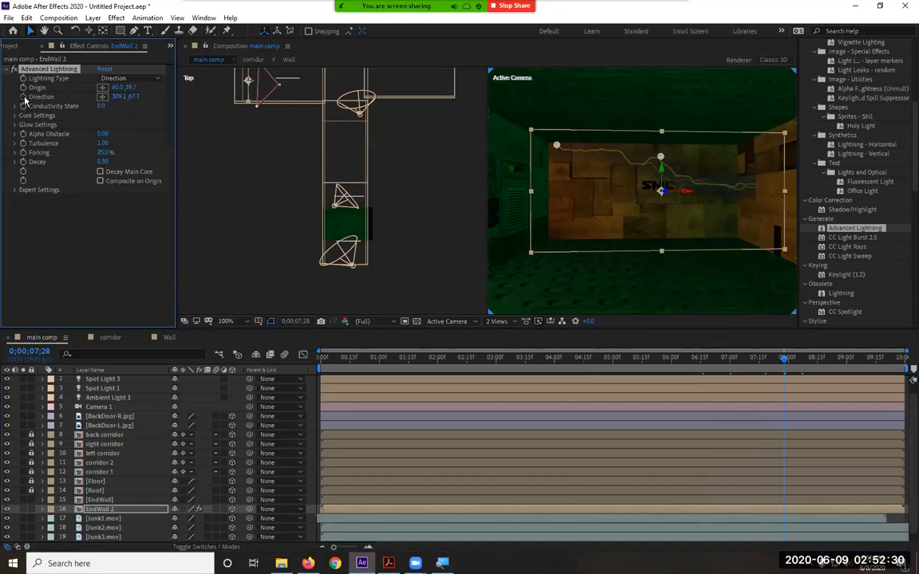
- Re-place the lightning's Direction point above the SMC logo at about 311.3, 67.7 and reveal EndWall 2's keyframed properties in the timeline
left_click(103, 97)
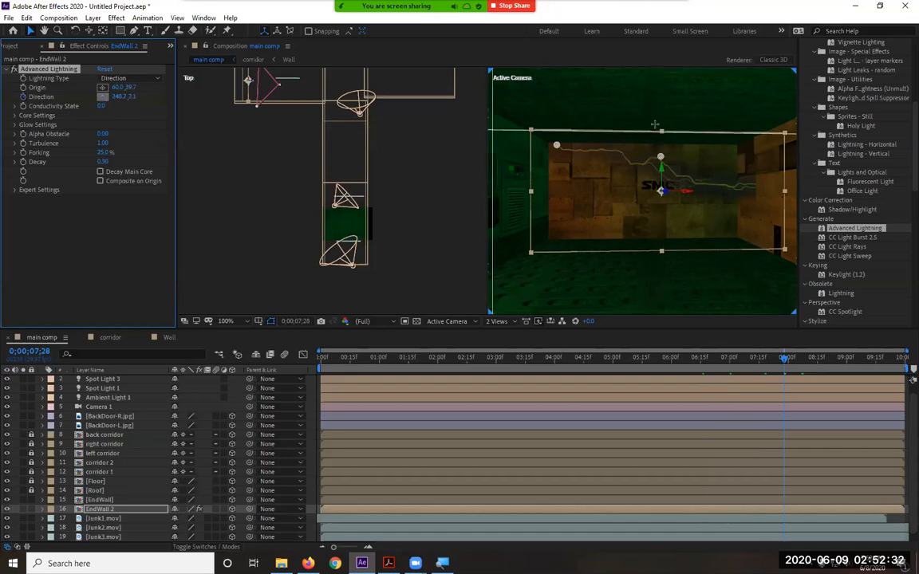
left_click(660, 158)
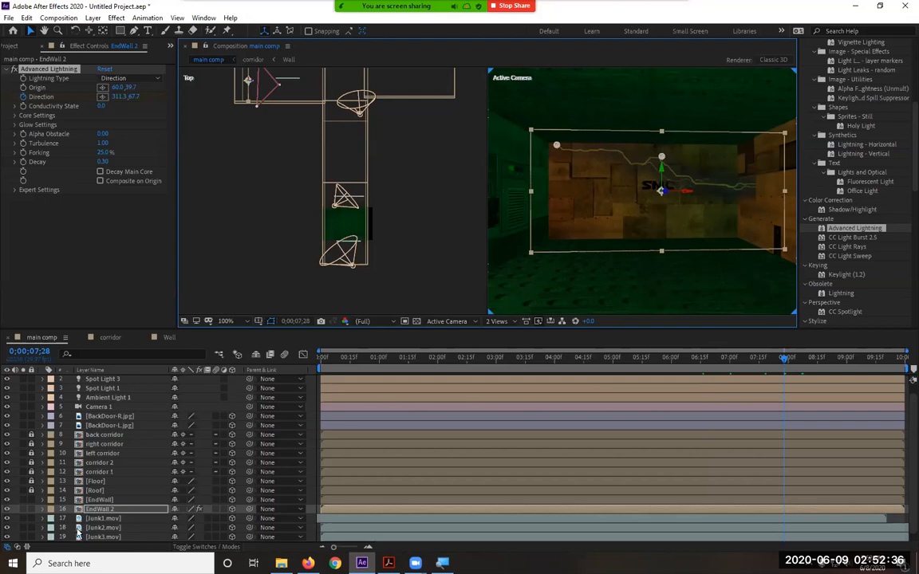
left_click(133, 511)
key("u")
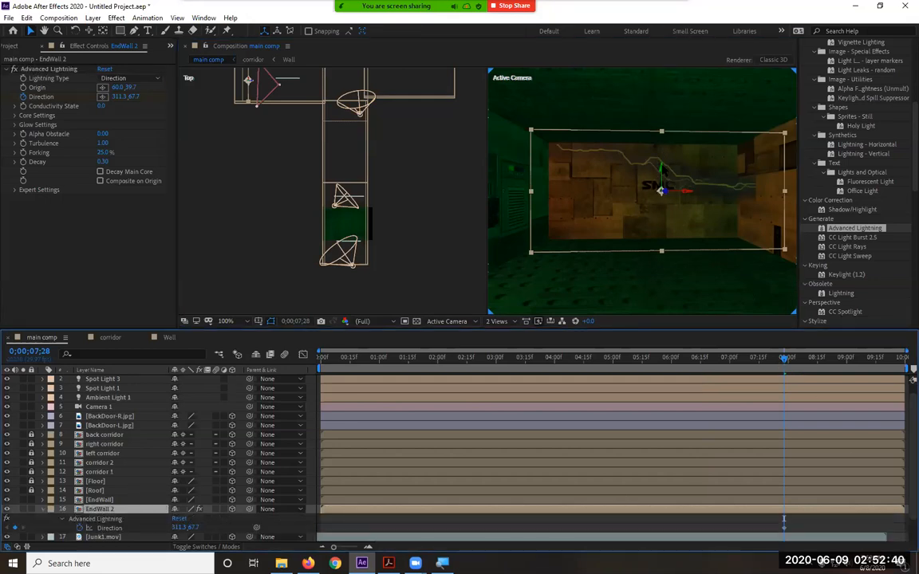
- Keyframe the lightning's Direction at about 243.4, 59.5 on 0;00;07;28 and at about 168.5, 249.5 on 0;00;08;14
left_click(102, 97)
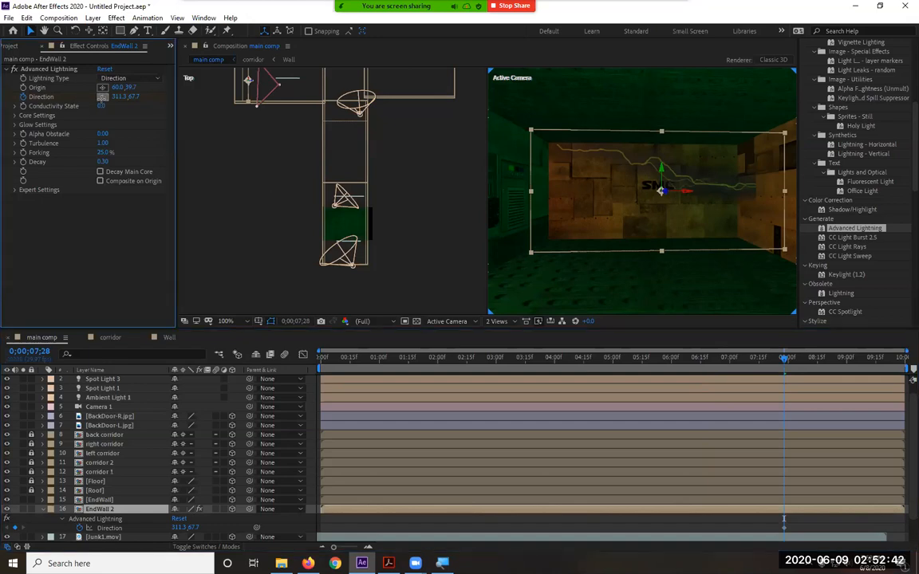
left_click(609, 240)
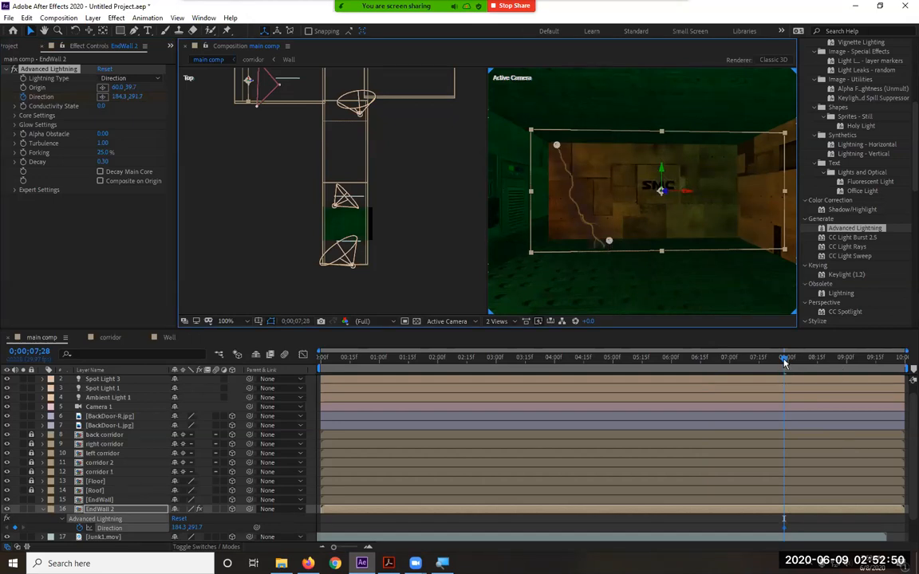
left_click_drag(609, 243, 635, 153)
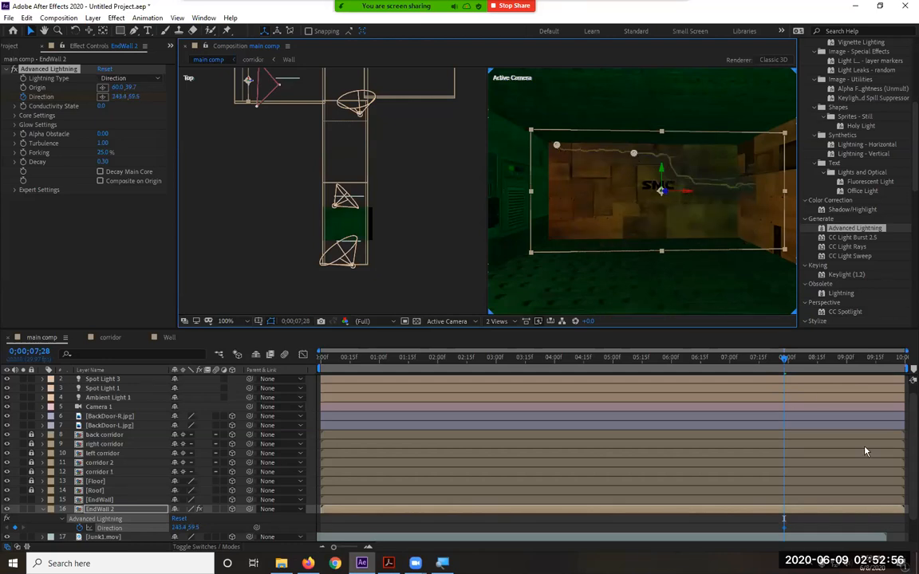
left_click_drag(794, 359, 815, 363)
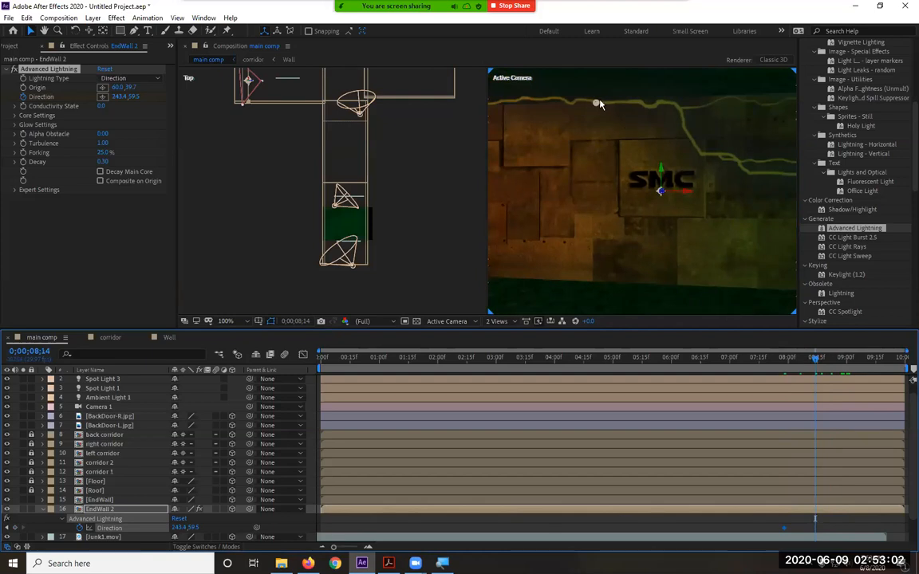
left_click_drag(596, 102, 528, 268)
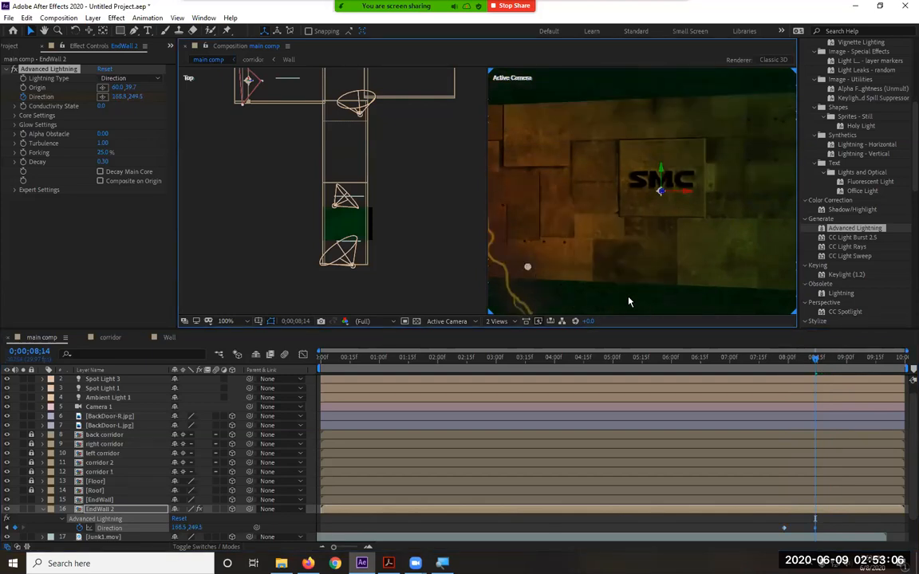
- Spread the two Direction keyframes to just before 6 seconds and about 9:15, and preview the lightning from 0;00;06;11
left_click_drag(764, 522, 822, 533)
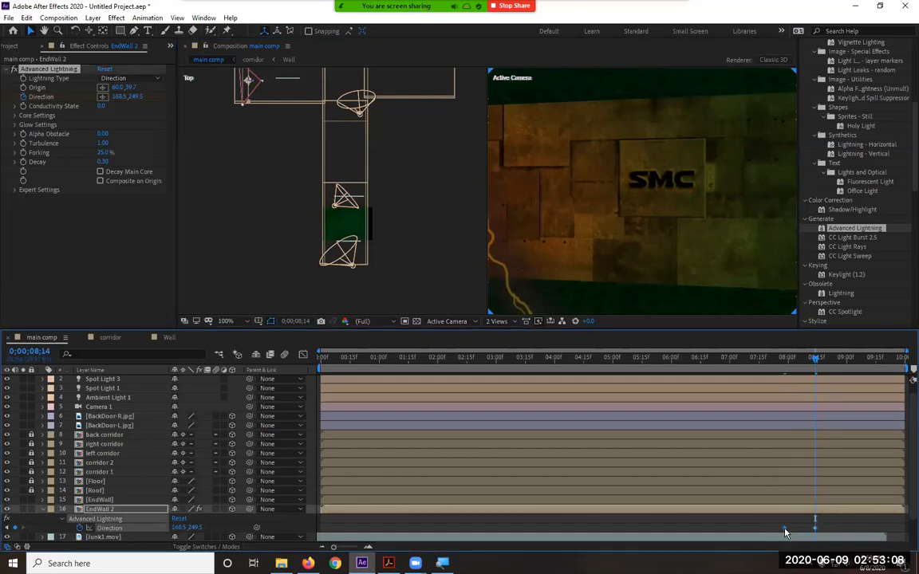
left_click_drag(669, 532, 668, 530)
left_click_drag(818, 533, 875, 531)
left_click_drag(805, 365, 693, 365)
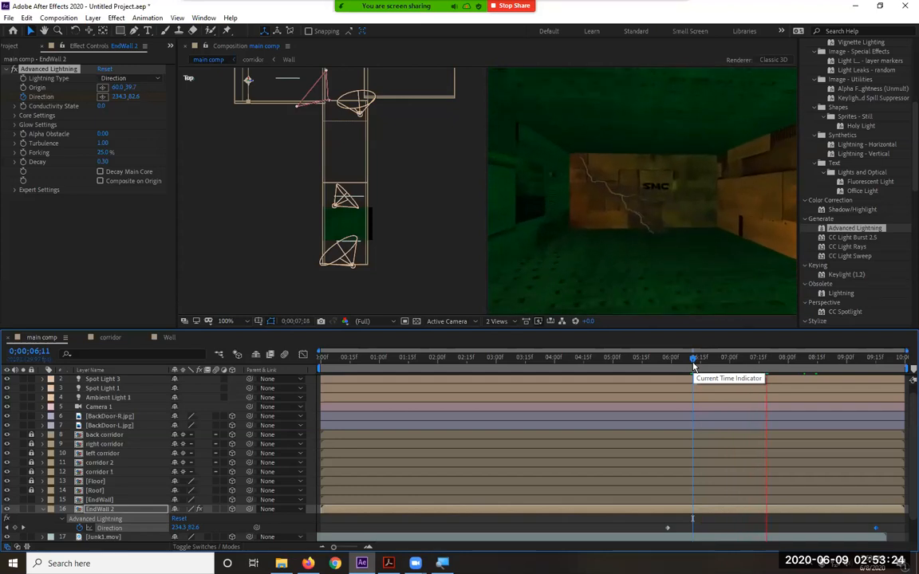
key("space")
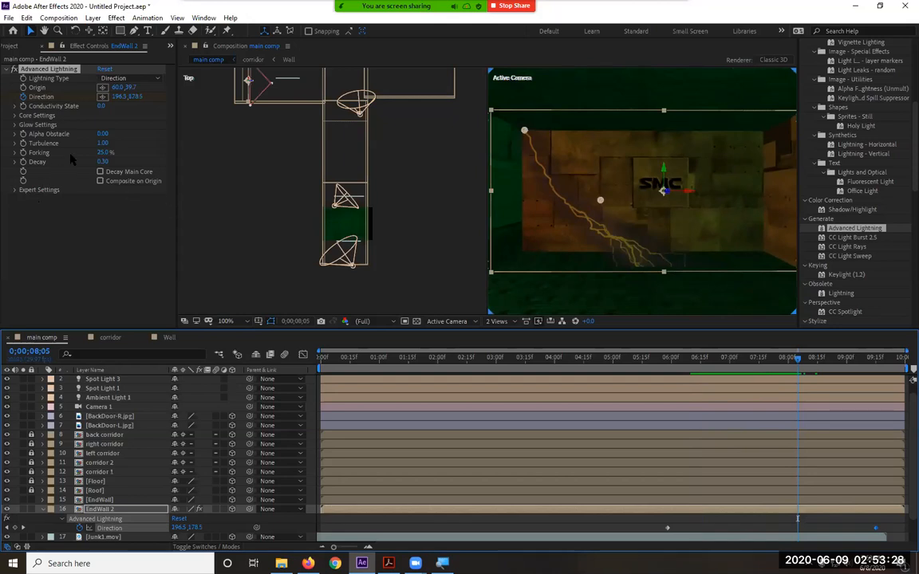
- Change the Advanced Lightning Core Color to pure red (FF0000), trying blue (2400FF) and magenta (D200FF) along the way
left_click(14, 117)
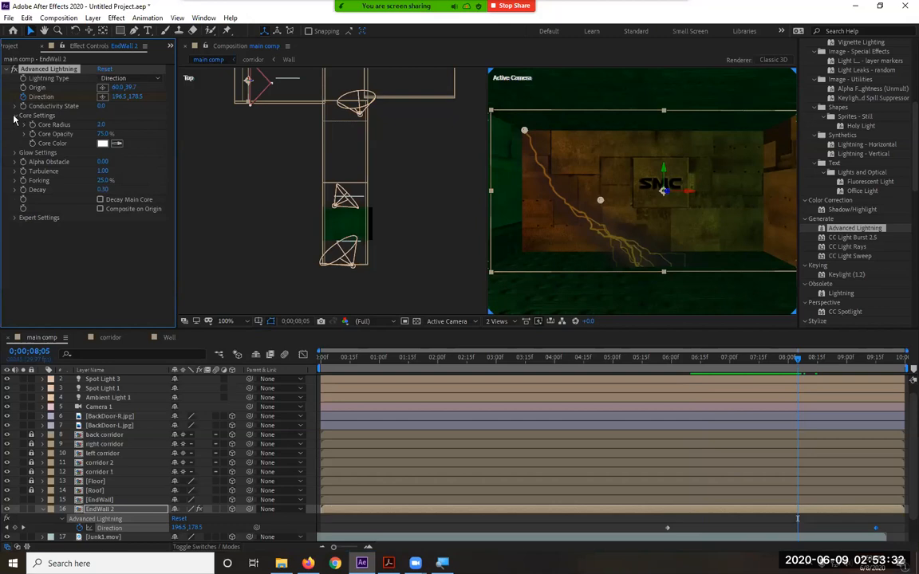
left_click(102, 146)
mouse_move(273, 242)
left_mouse_down()
mouse_move(360, 218)
mouse_move(323, 211)
mouse_move(349, 252)
mouse_move(355, 219)
left_mouse_up()
left_click(368, 269)
left_click(369, 224)
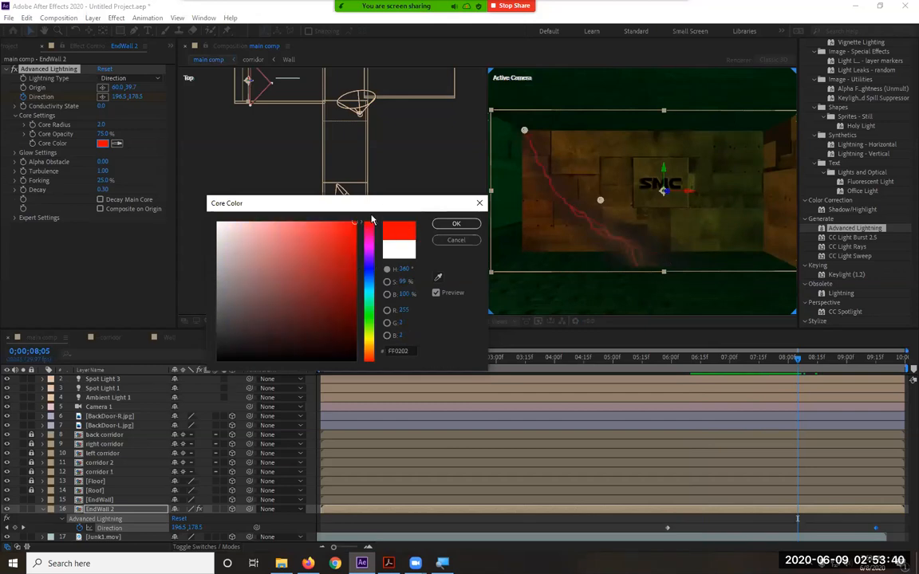
left_click(369, 269)
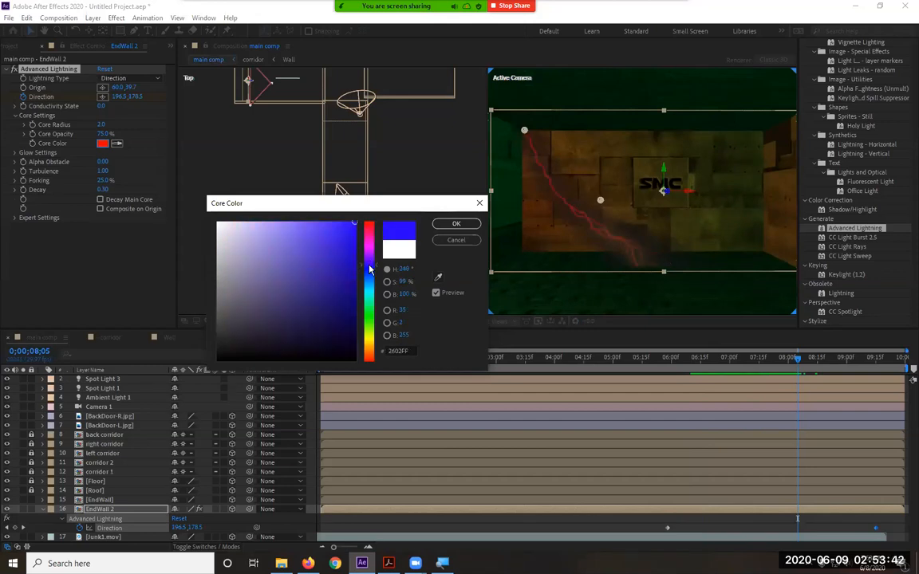
left_click(355, 258)
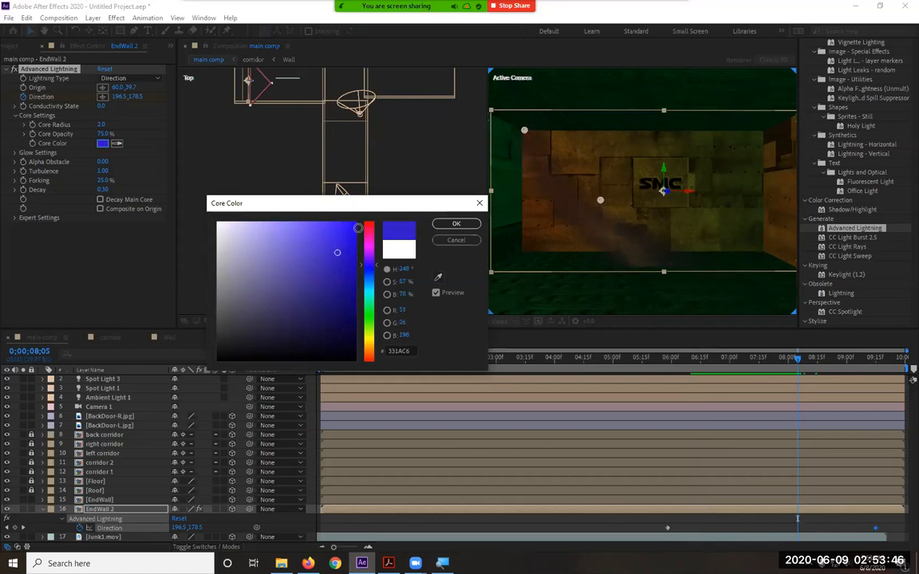
left_click(355, 224)
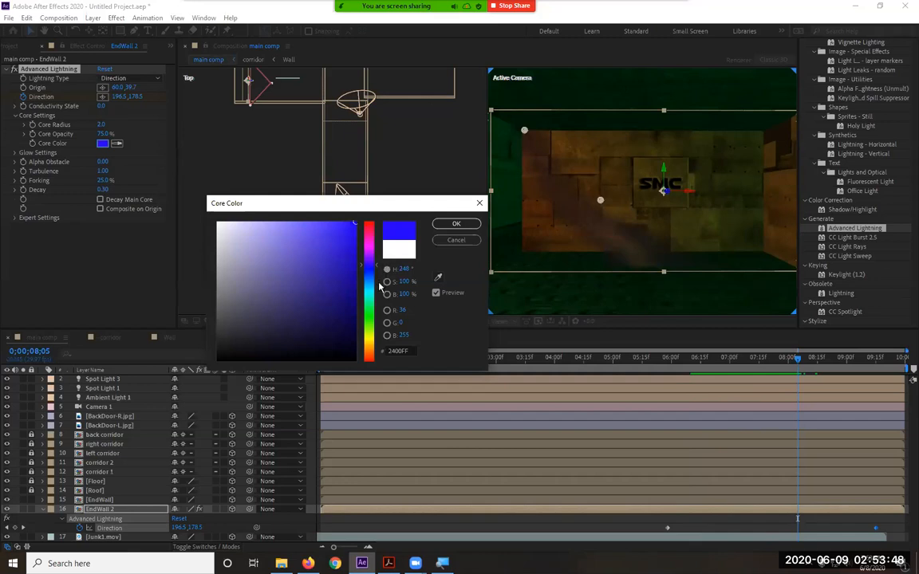
left_click(371, 248)
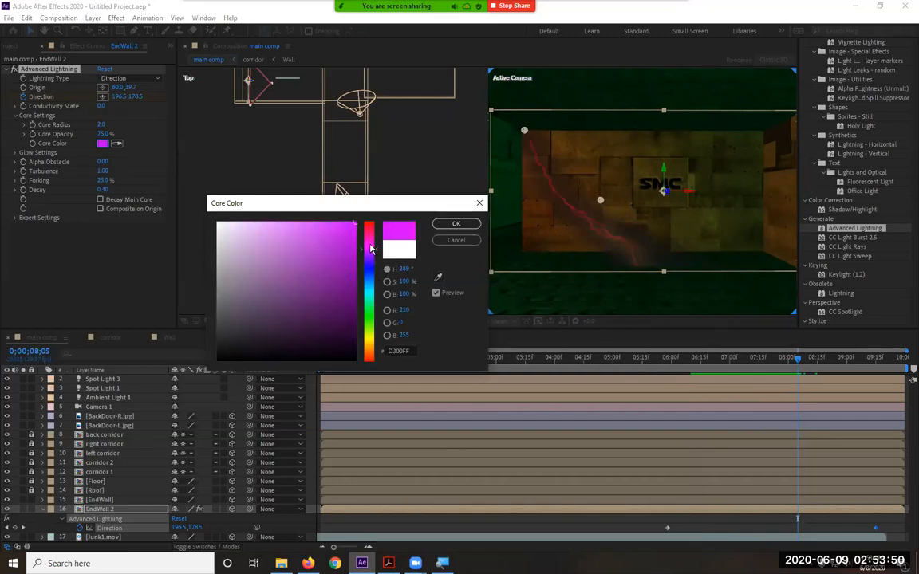
left_click(370, 231)
left_click(369, 228)
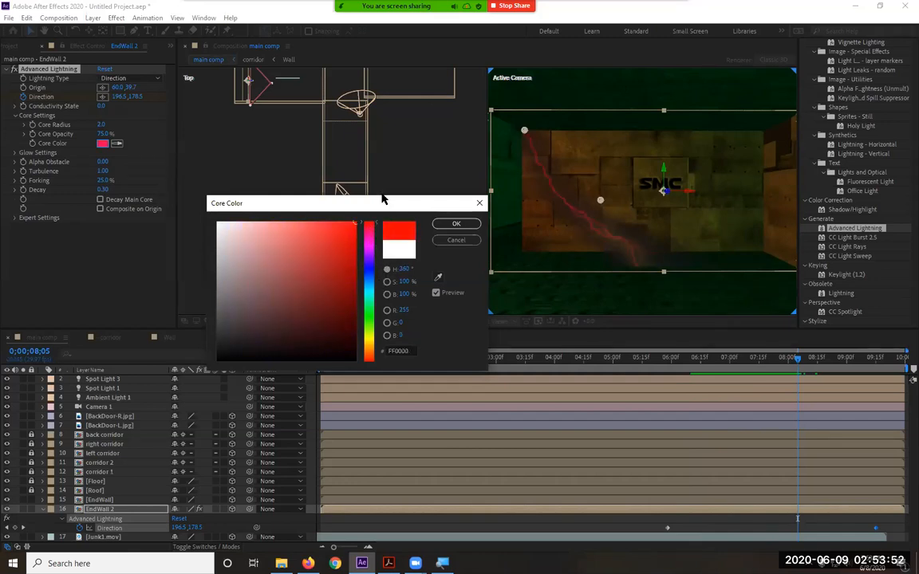
- Compare yellow, magenta and pink hues for the lightning's core and accept pure red (FF0000) as the Core Color
left_click(372, 340)
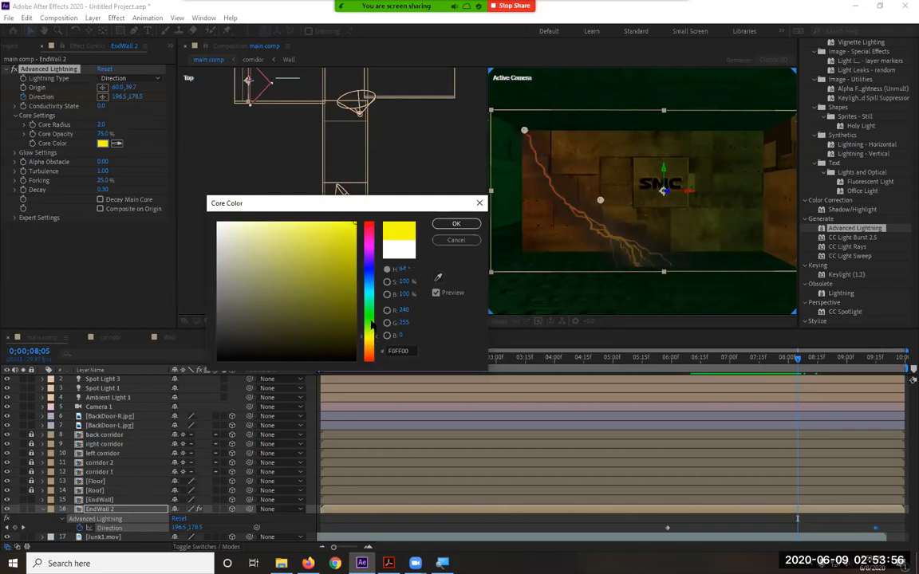
left_click(372, 324)
left_click_drag(372, 321, 375, 251)
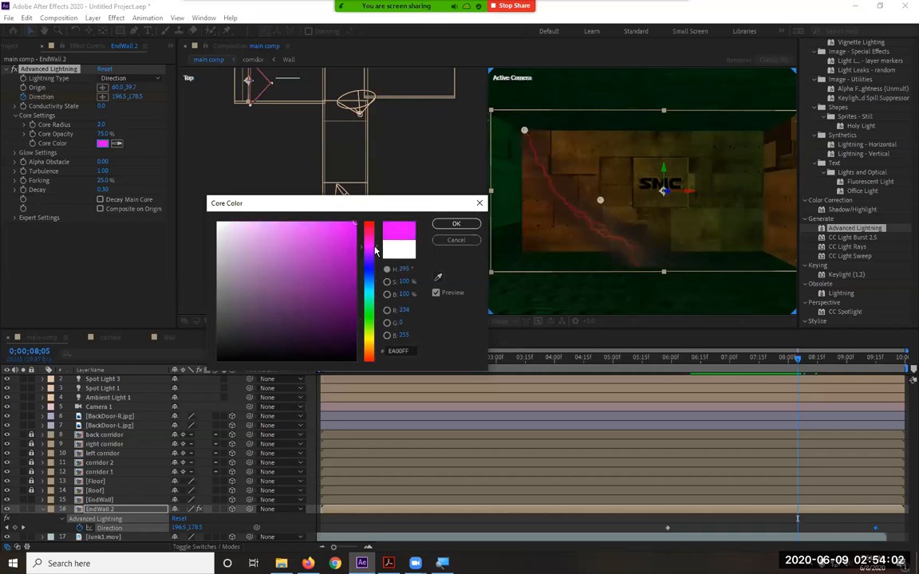
left_click_drag(375, 252, 375, 238)
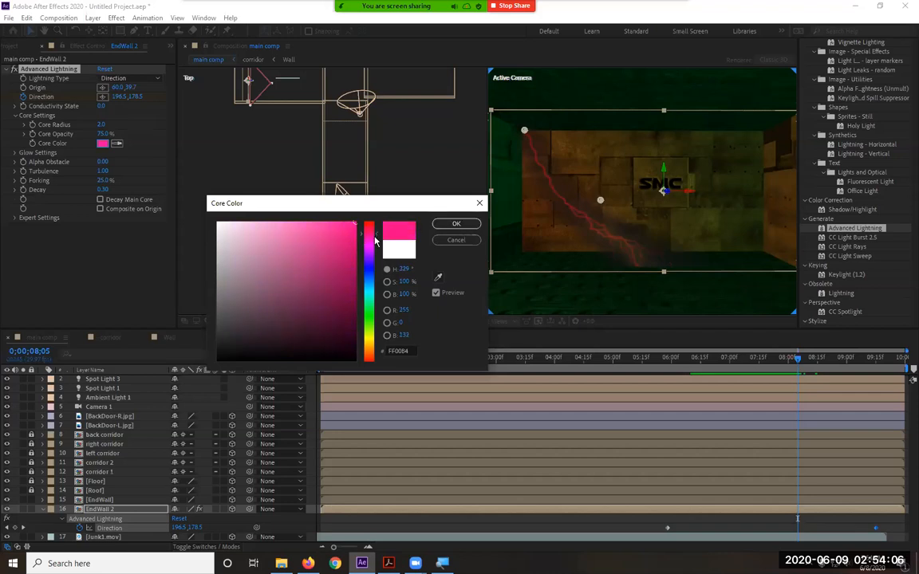
left_click_drag(378, 217, 375, 209)
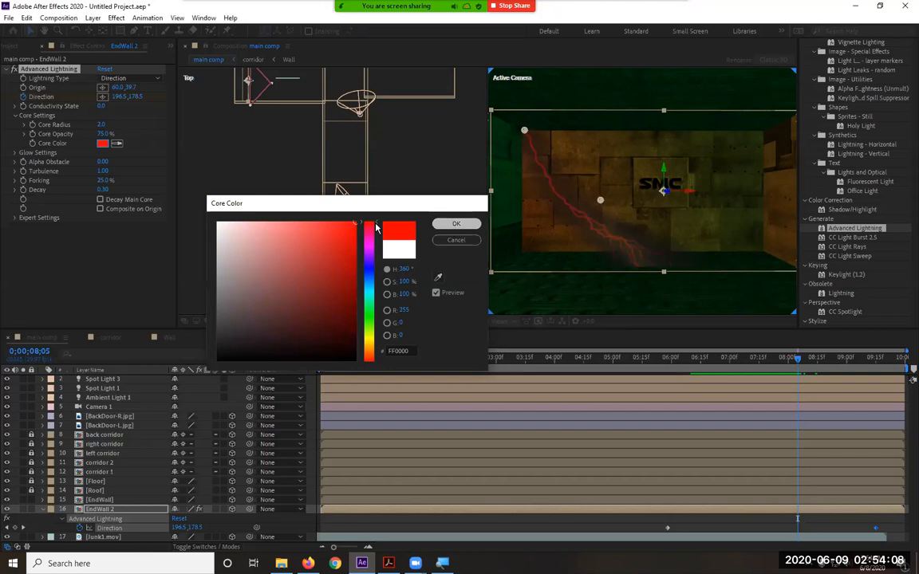
left_click(456, 223)
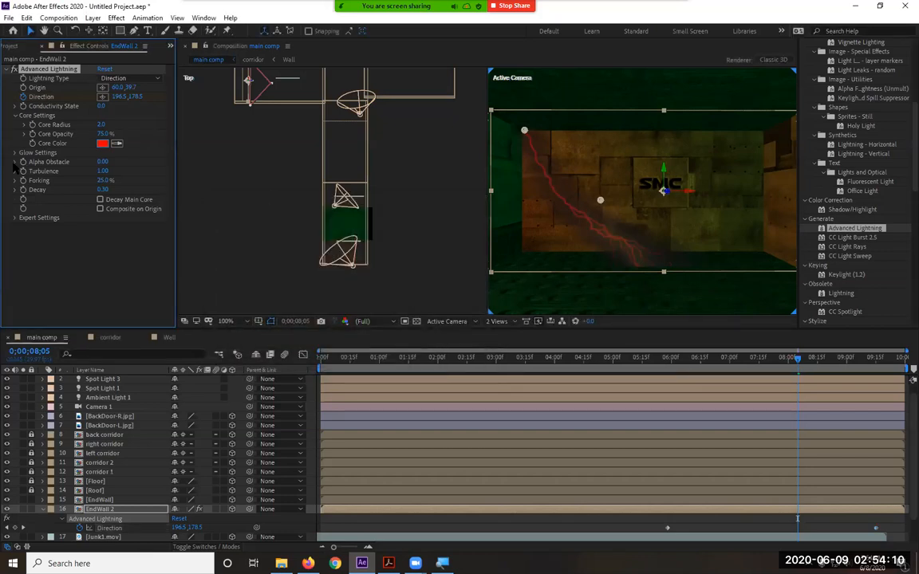
- Try dark red and yellow for the lightning's Glow Color, and accept a saturated blue of about 2A25F1
left_click(15, 153)
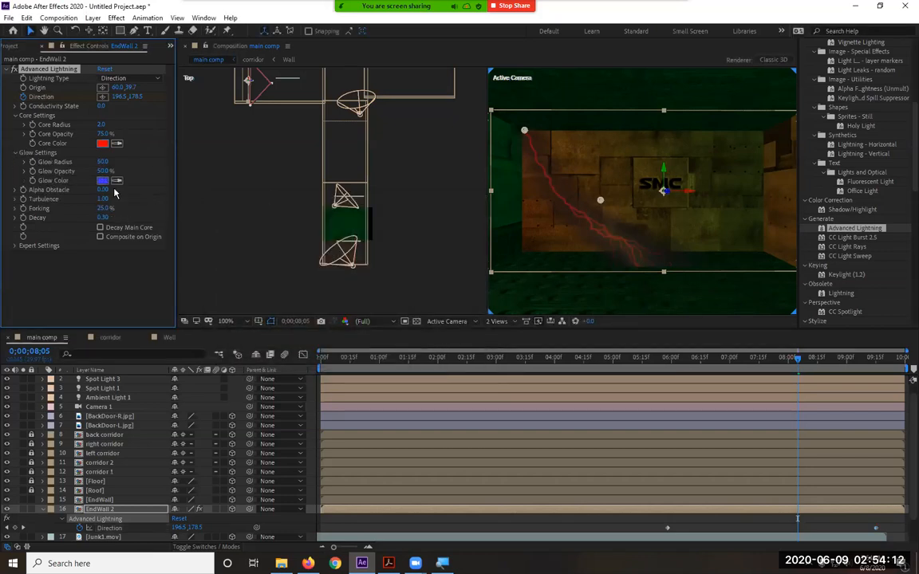
left_click(102, 180)
left_click_drag(349, 268, 355, 297)
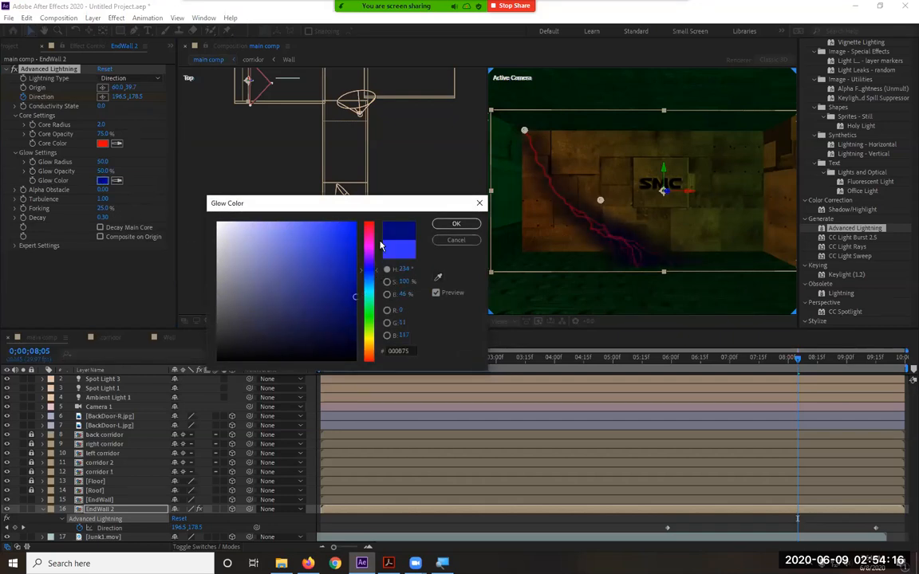
left_click(381, 221)
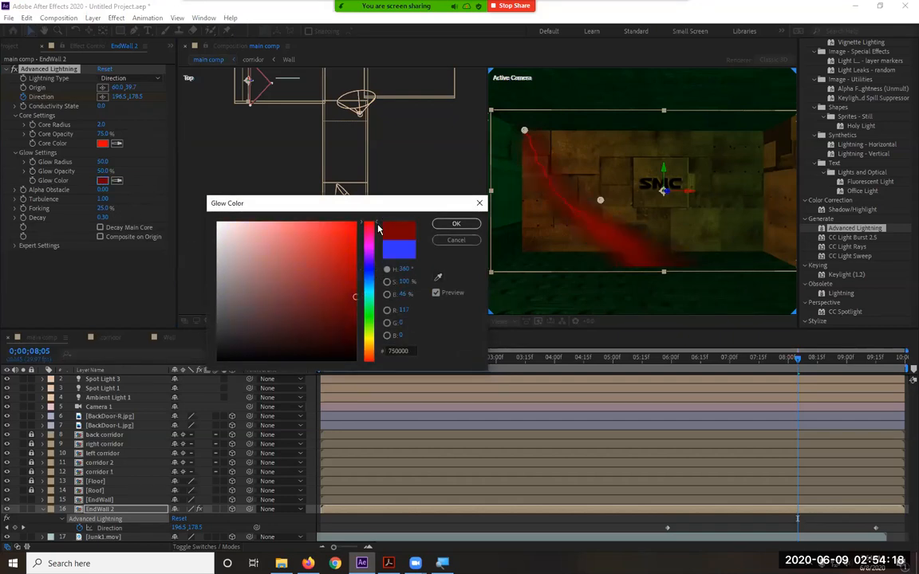
left_click_drag(379, 351, 375, 340)
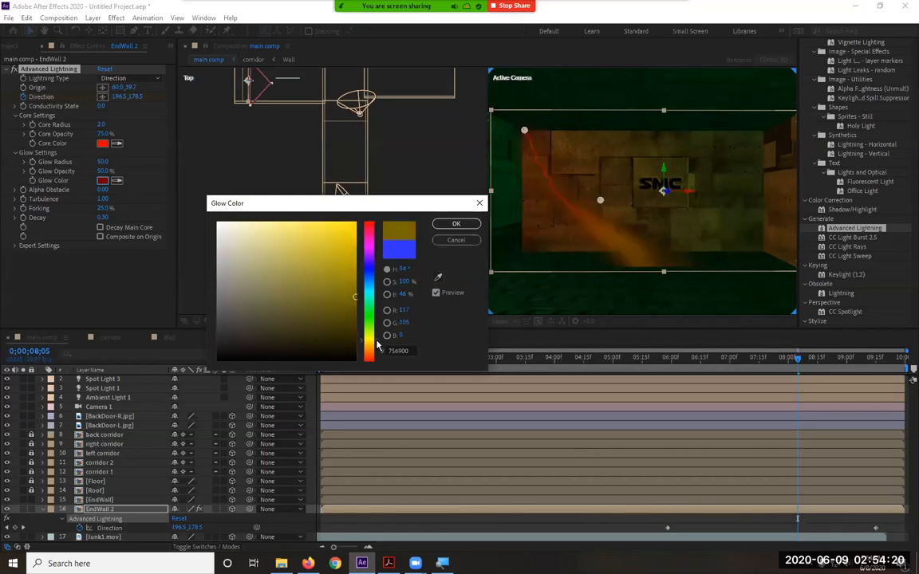
left_click(306, 245)
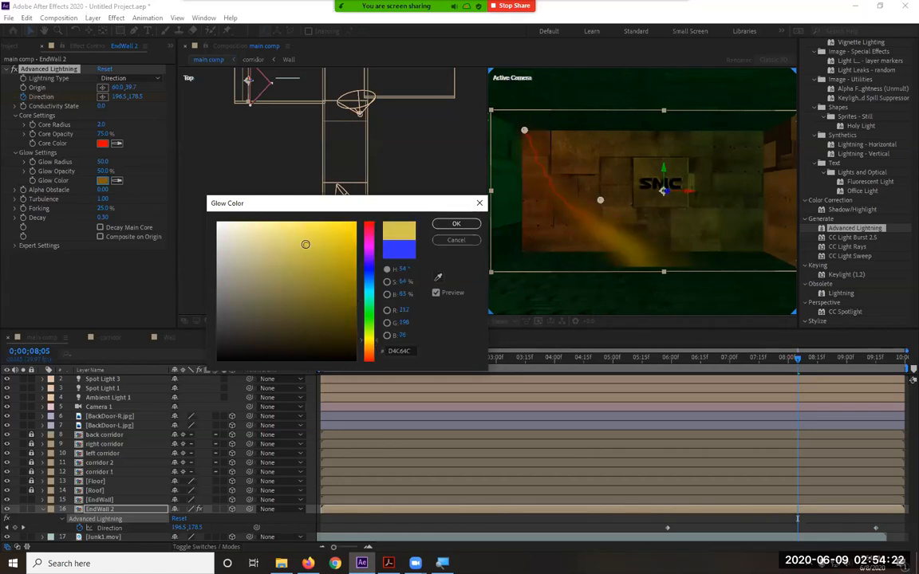
left_click(289, 237)
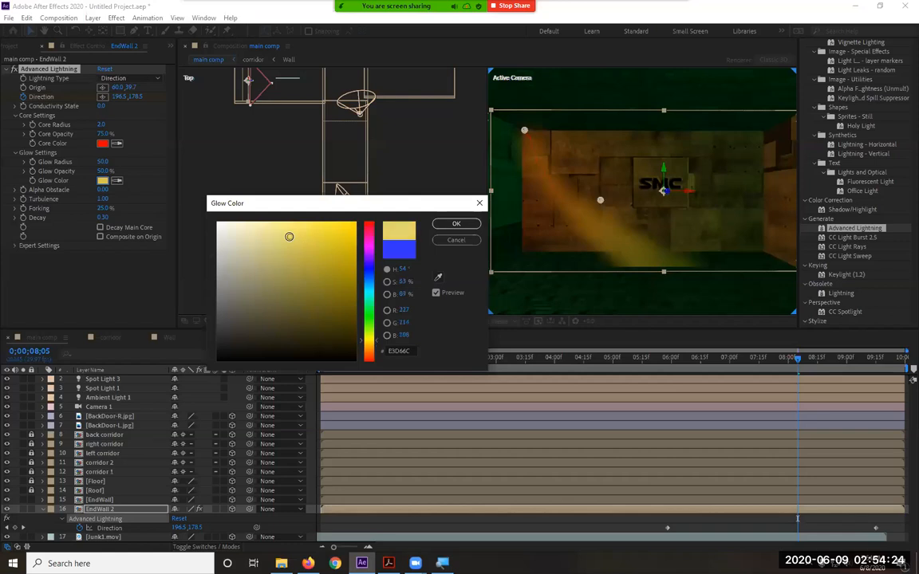
left_click(366, 271)
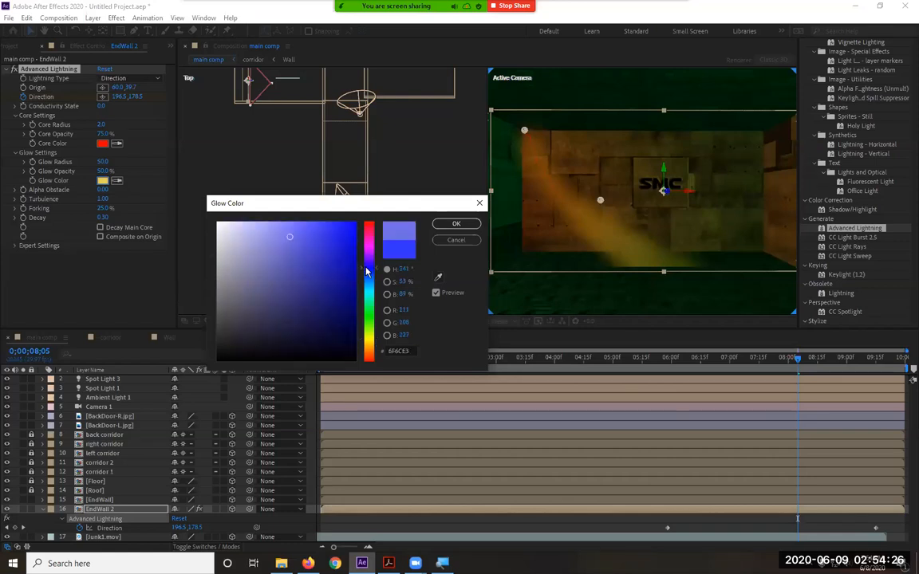
left_click(334, 230)
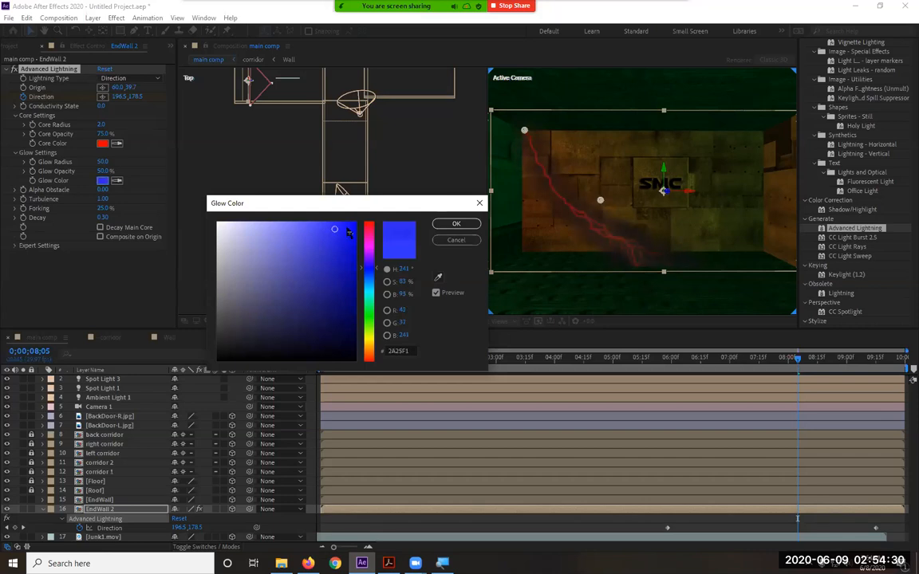
left_click(455, 224)
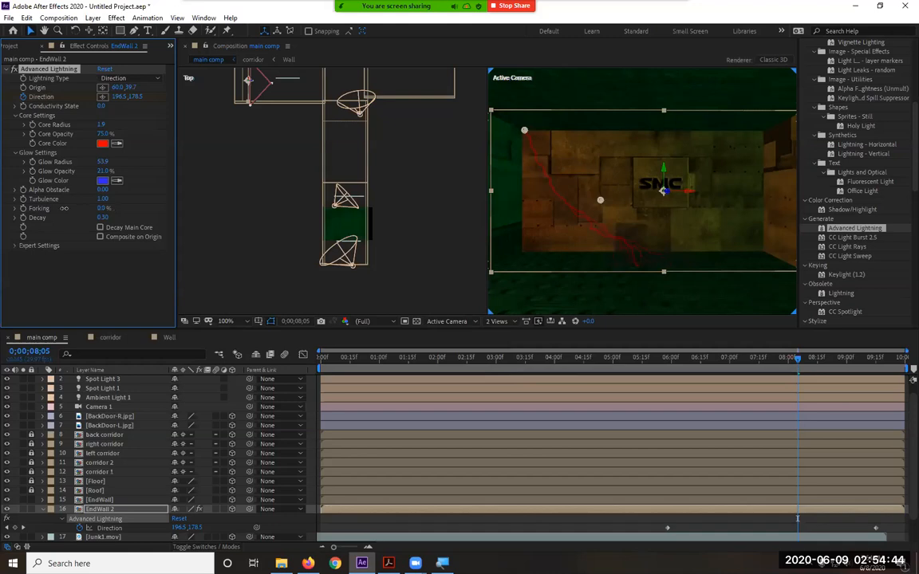
- Set the lightning's Forking to 100% and Turbulence to 1.06, and preview the corridor animation from the start to about 0;00;08;09
left_click_drag(128, 210, 155, 212)
left_click_drag(131, 201, 134, 202)
left_click_drag(378, 360, 266, 362)
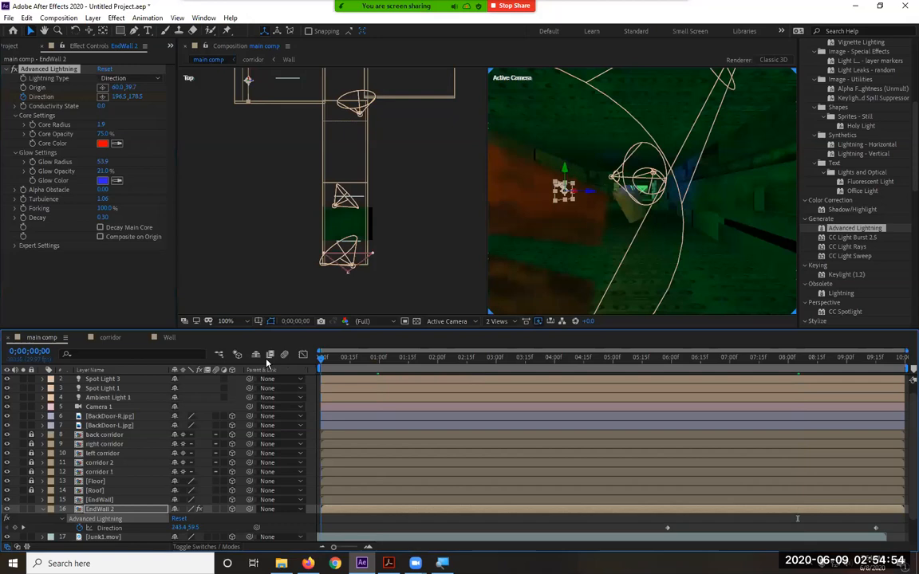
key("space")
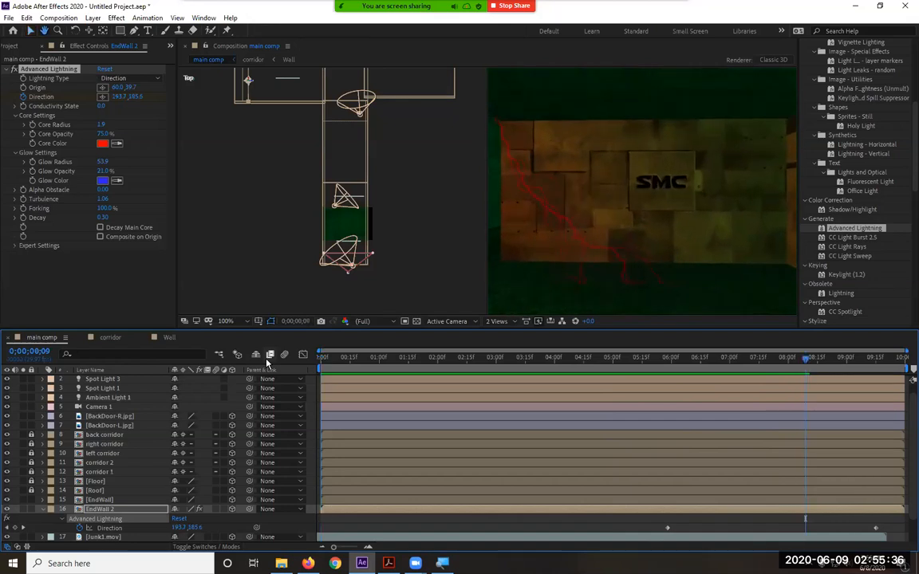
key("space")
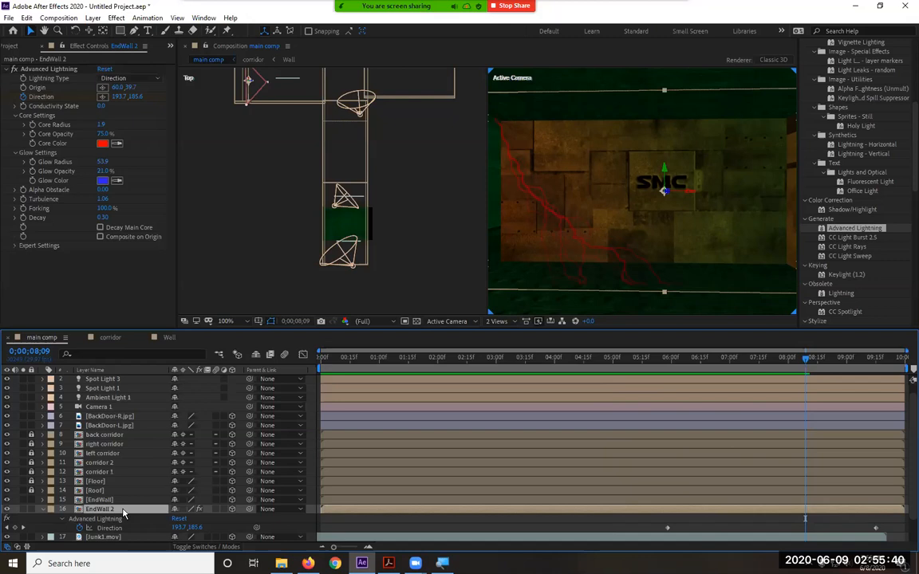
- Reveal EndWall 2's keyframes and move its two lightning Direction keyframes to about 0;00;04;07 and 0;00;05;06
key("u")
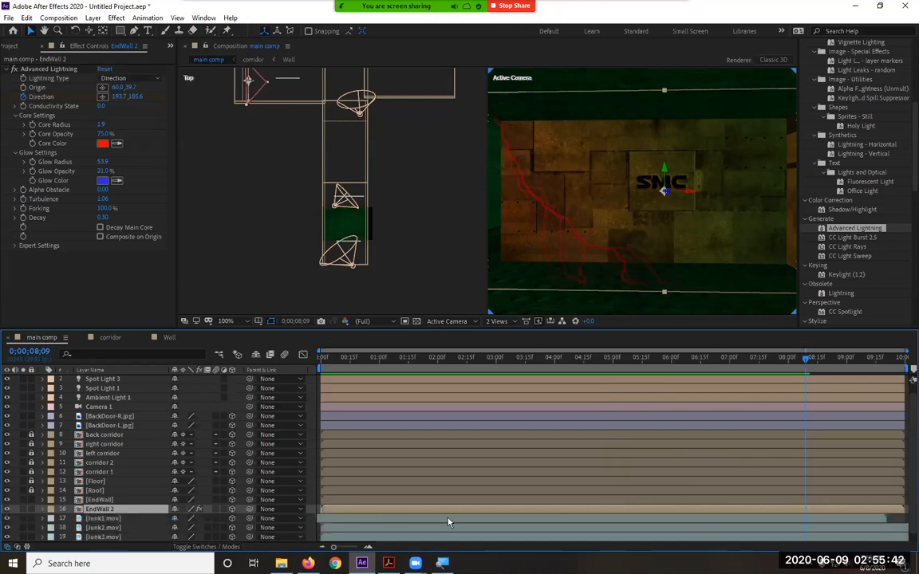
key("u")
left_click_drag(667, 529, 567, 527)
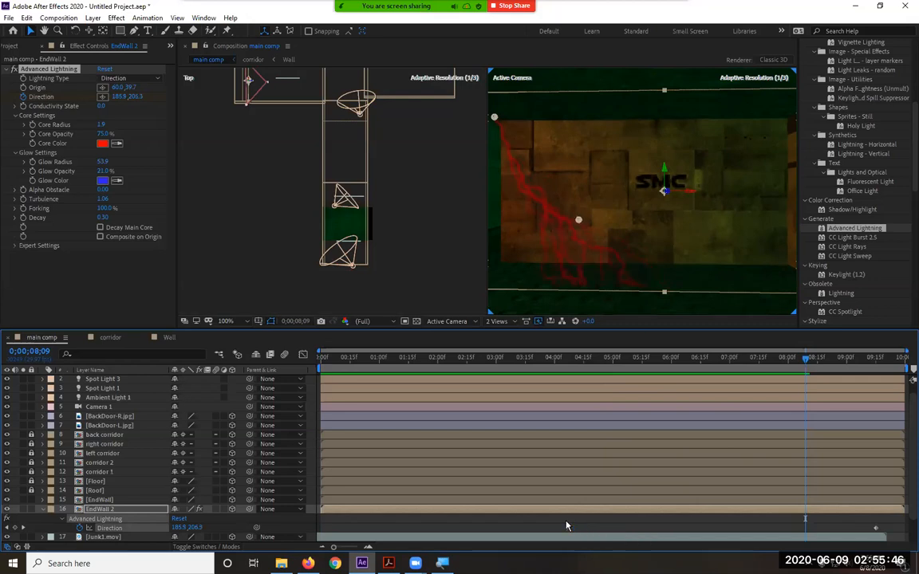
left_click(875, 532)
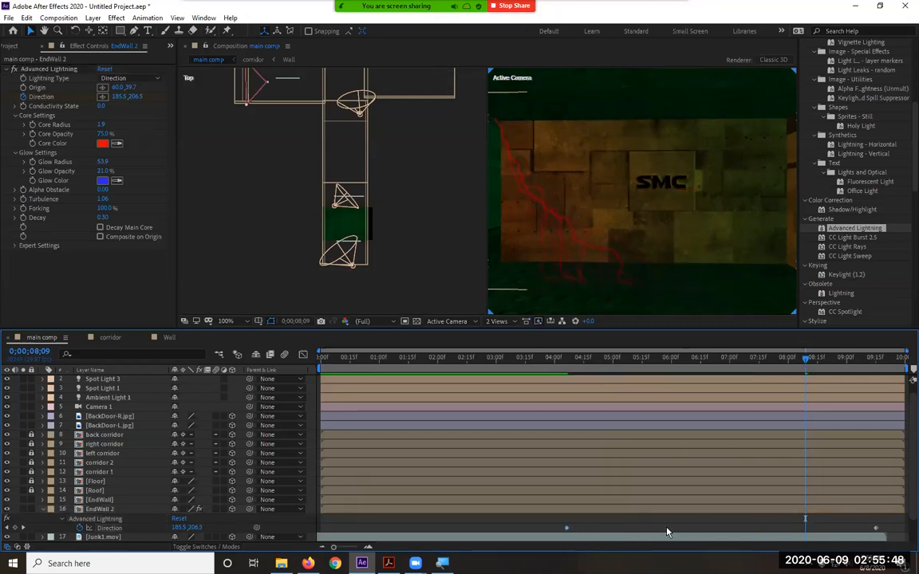
left_click_drag(876, 532, 625, 530)
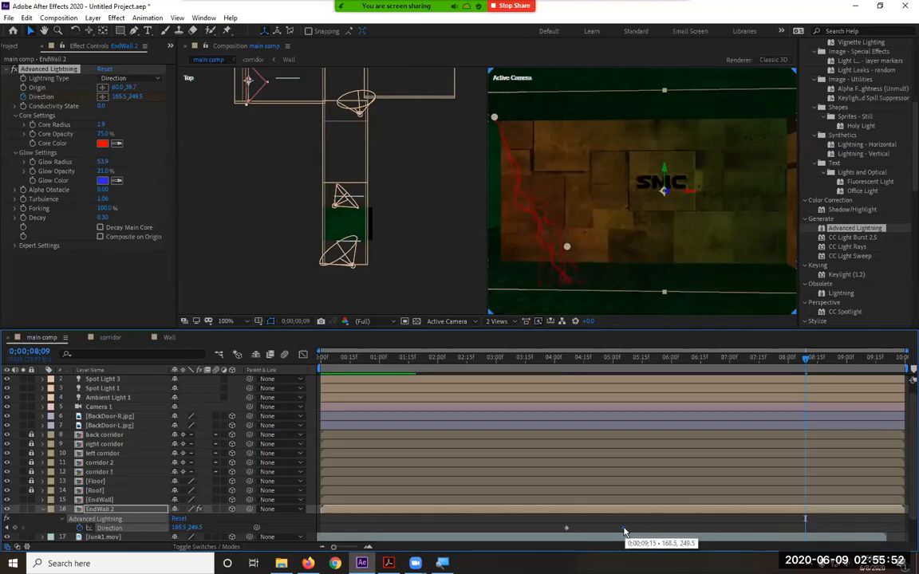
- Shift both Direction keyframes together so the pair starts at about 0;00;06;03, and preview from 0;00;05;29
left_click(669, 357)
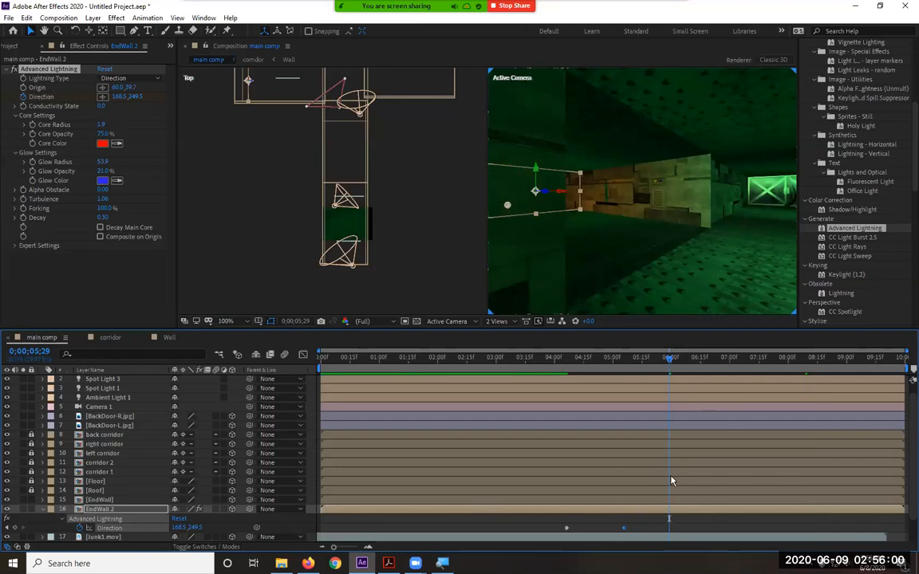
left_click_drag(550, 520, 636, 534)
left_click_drag(570, 529, 680, 461)
key("space")
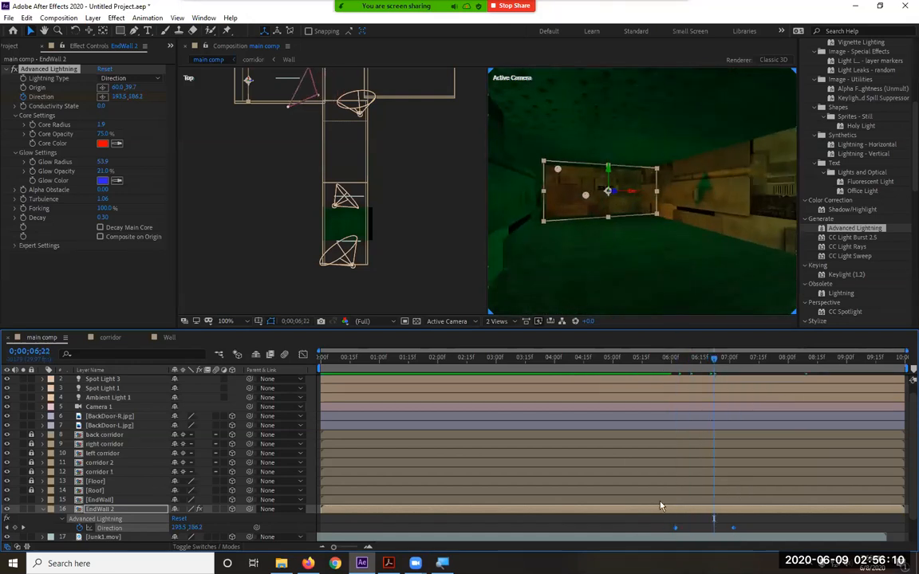
- Move the second Direction keyframe to about 0;00;06;20, and add ones at 0;00;07;05 (33.3, 283.2) and 0;00;07;16 (284.0, 288.4)
left_click_drag(733, 528, 714, 533)
left_click(744, 533)
key("space")
left_click_drag(605, 210, 572, 217)
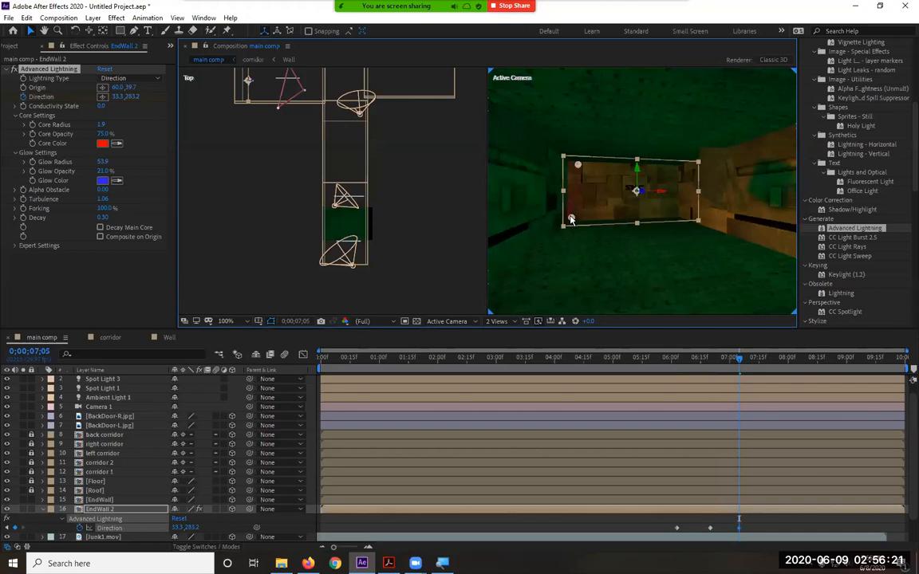
left_click(762, 365)
left_click_drag(575, 224, 651, 228)
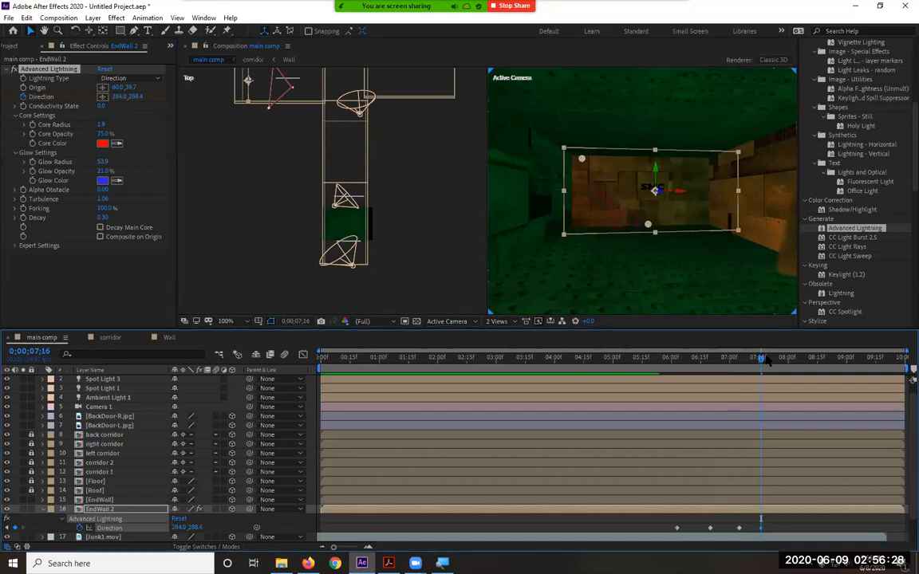
- Add lightning Direction keyframes at 0;00;08;02, near the wall's lower-left corner, and at 0;00;08;15, near its lower centre
left_click(791, 364)
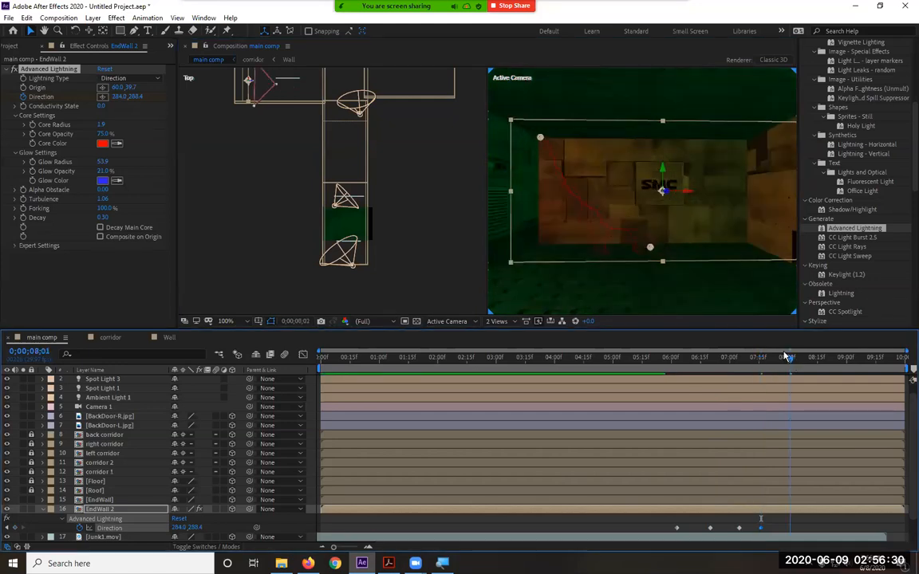
left_click_drag(650, 248, 569, 243)
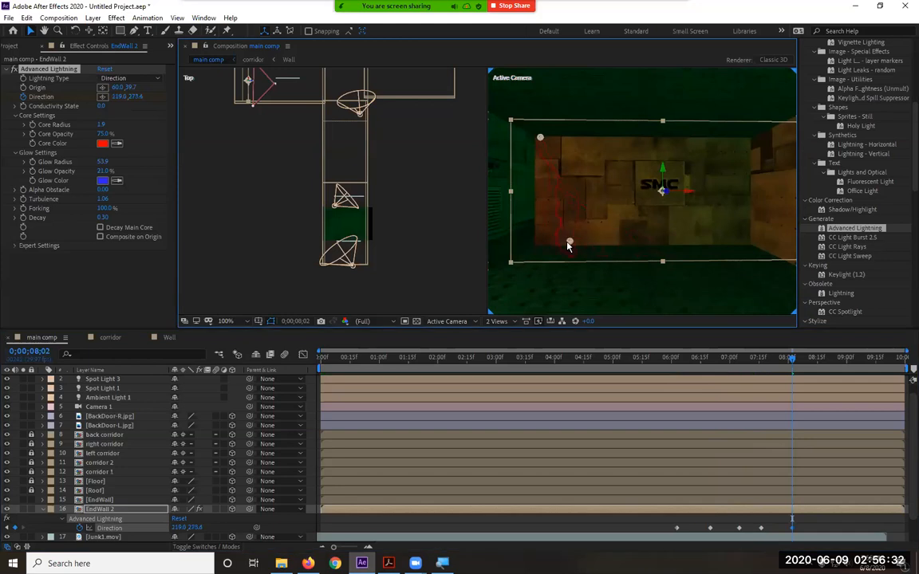
left_click(818, 364)
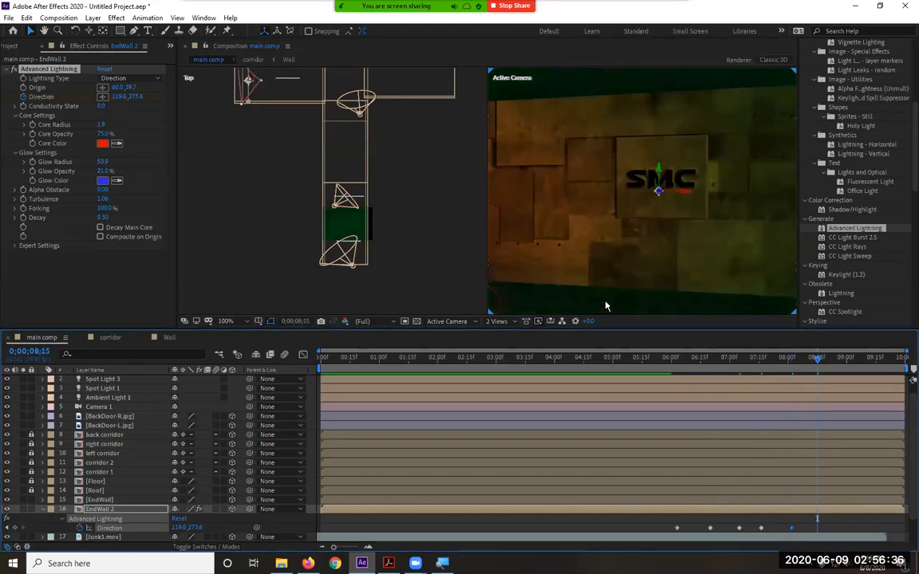
scroll(605, 305, "down", 2)
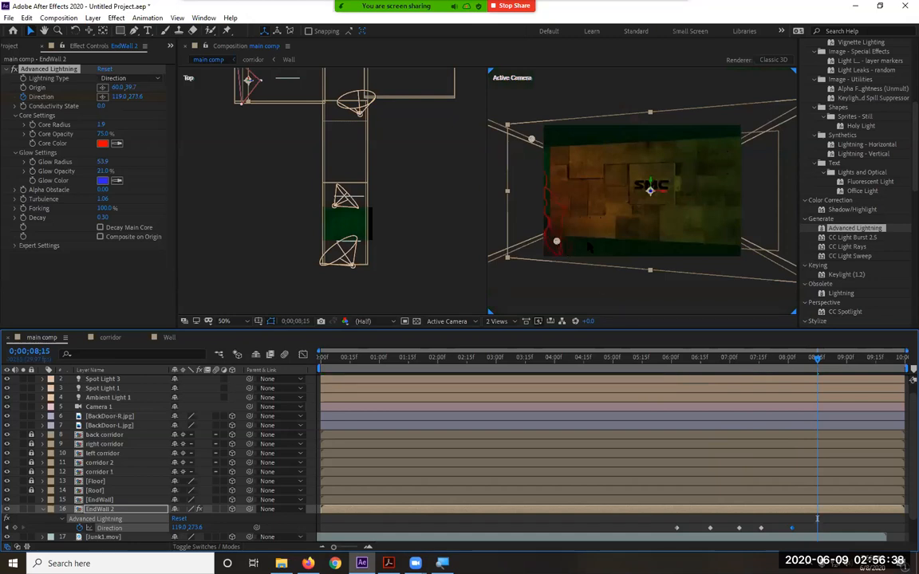
left_click_drag(556, 241, 660, 246)
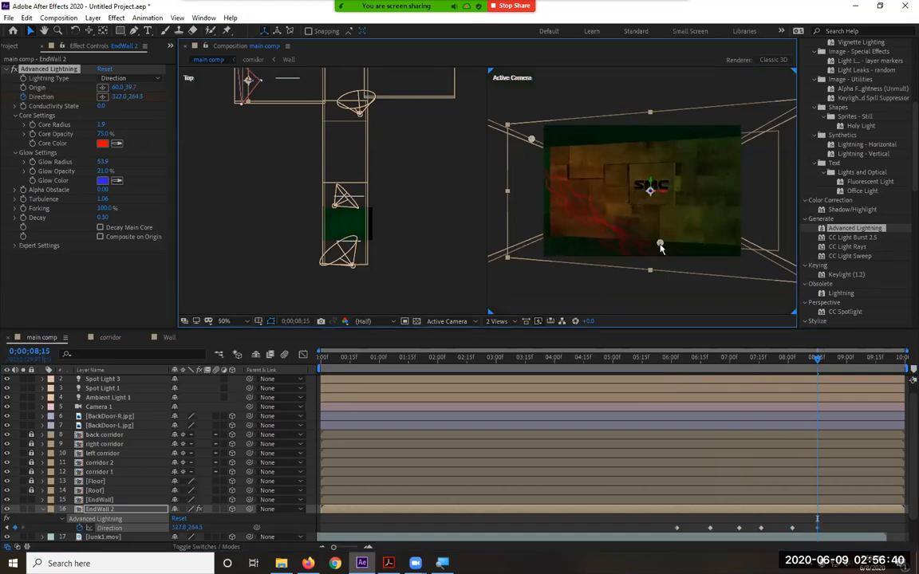
- Spread the six Direction keyframes proportionally from about 0;00;04;19 to 0;00;09;12, and preview briefly from 0;00;03;20
left_click_drag(869, 531, 593, 530)
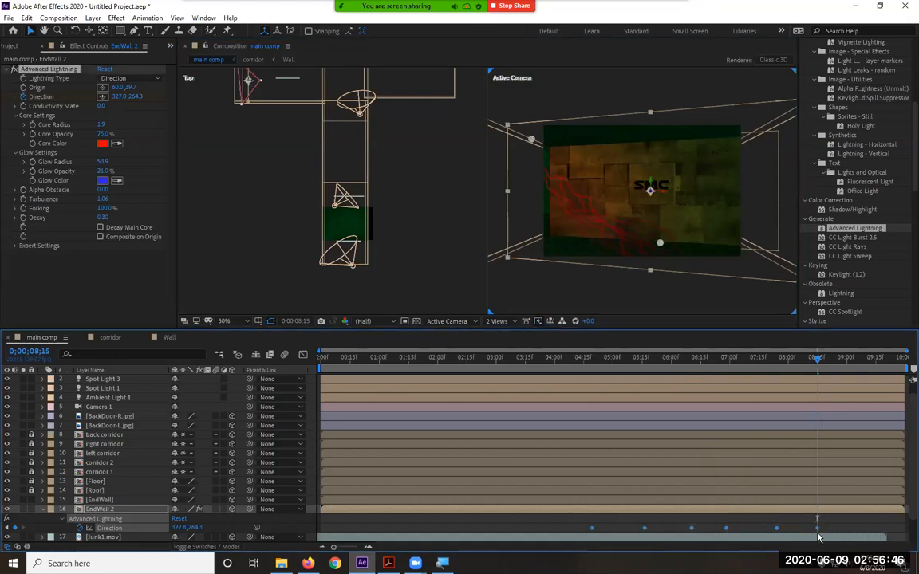
left_click_drag(817, 531, 868, 535)
left_click_drag(661, 361, 535, 365)
key("space")
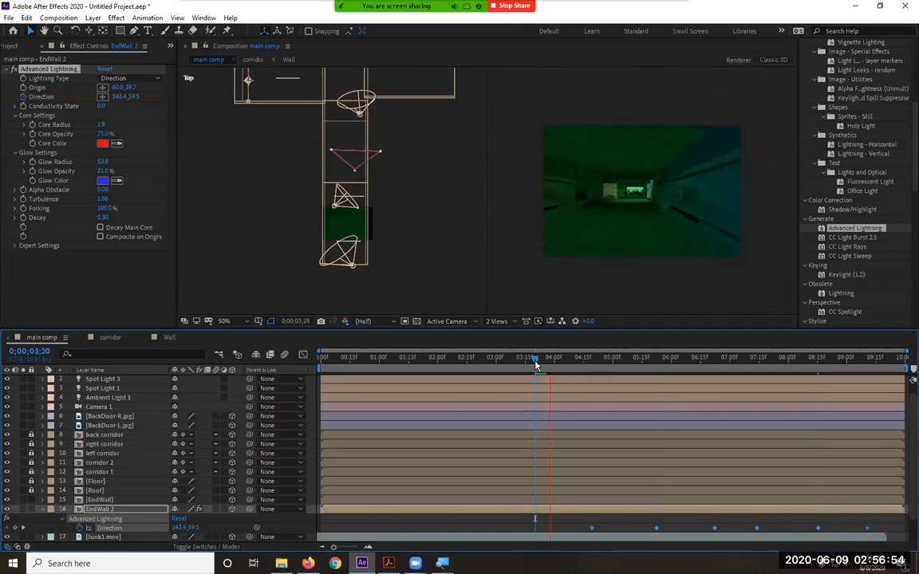
key("space")
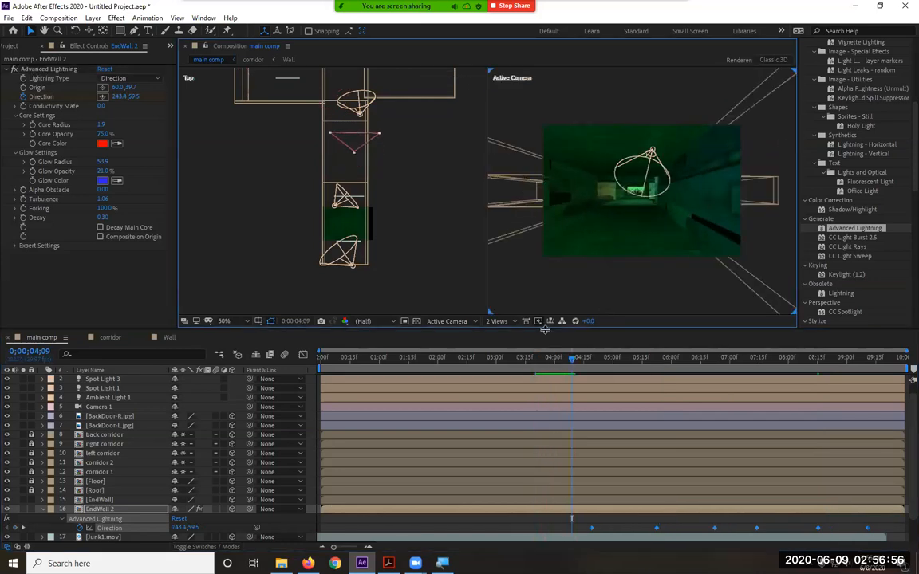
- Set the composition view to Fit up to 100% and preview the corridor animation with the retimed lightning
left_click(245, 320)
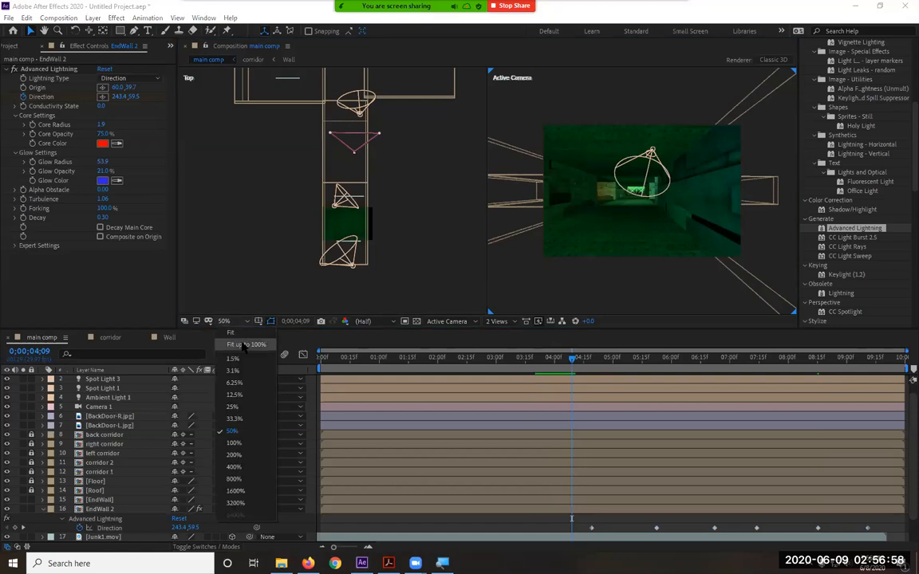
left_click(243, 341)
key("space")
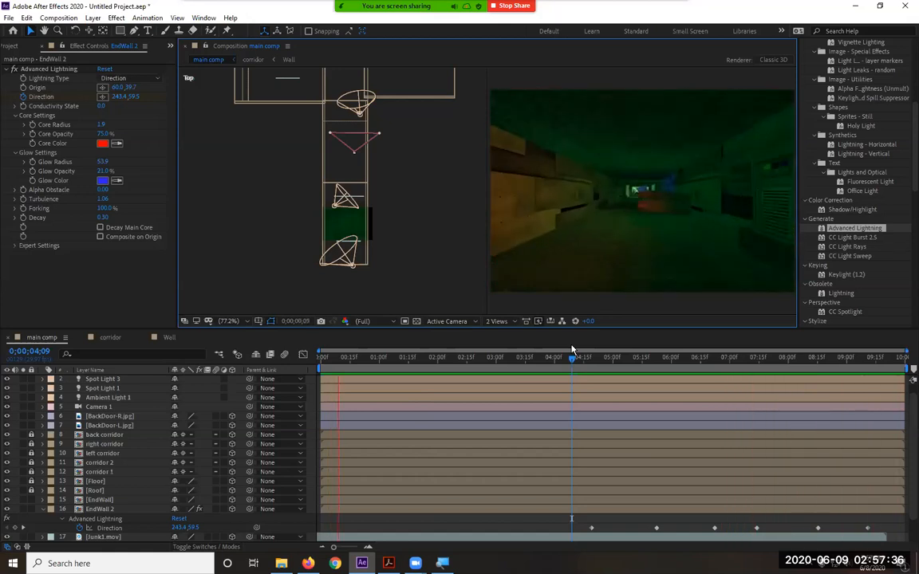
key("space")
- Compress the six Direction keyframes proportionally into the span from about 0;00;04;20 to 0;00;05;15
left_click_drag(878, 523, 600, 533)
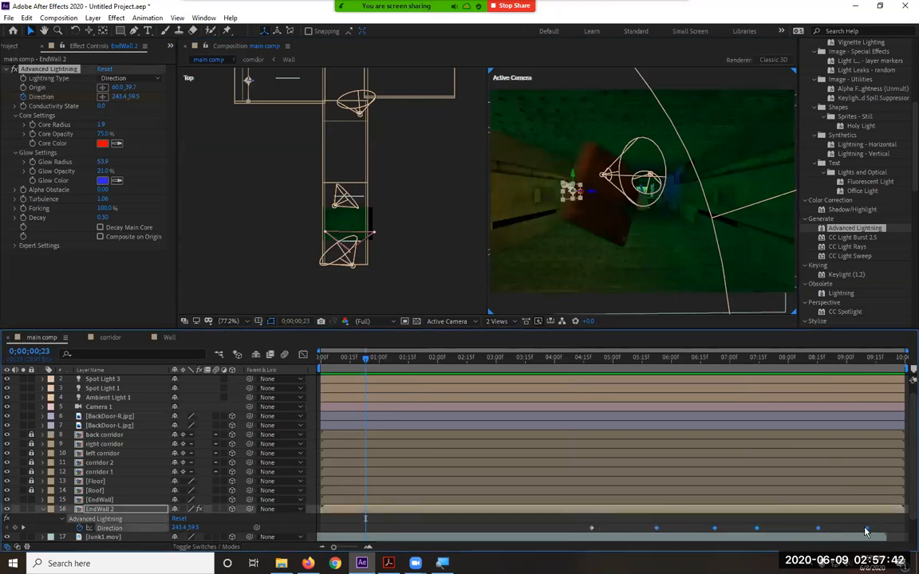
left_click_drag(770, 531, 735, 532)
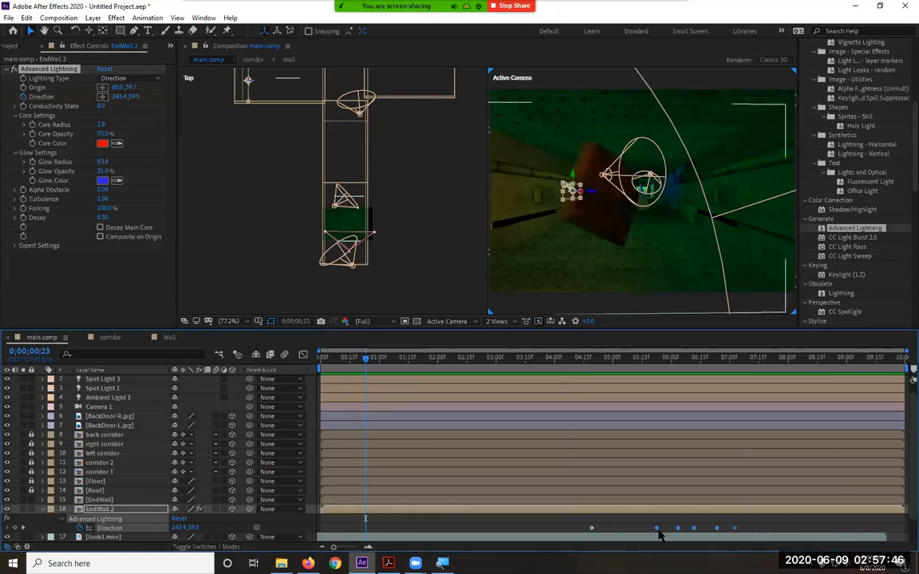
left_click_drag(657, 531, 595, 531)
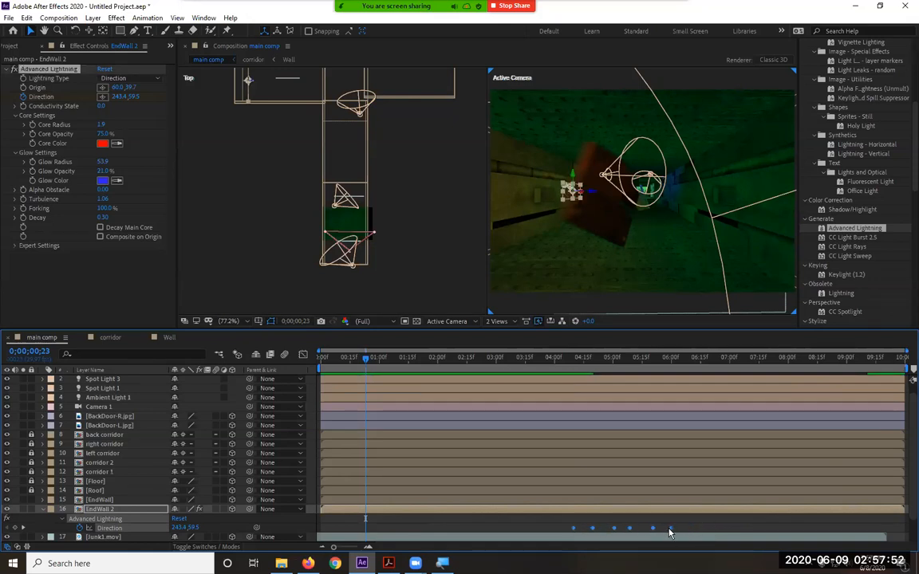
left_click_drag(714, 521, 582, 537)
left_click_drag(683, 529, 641, 529)
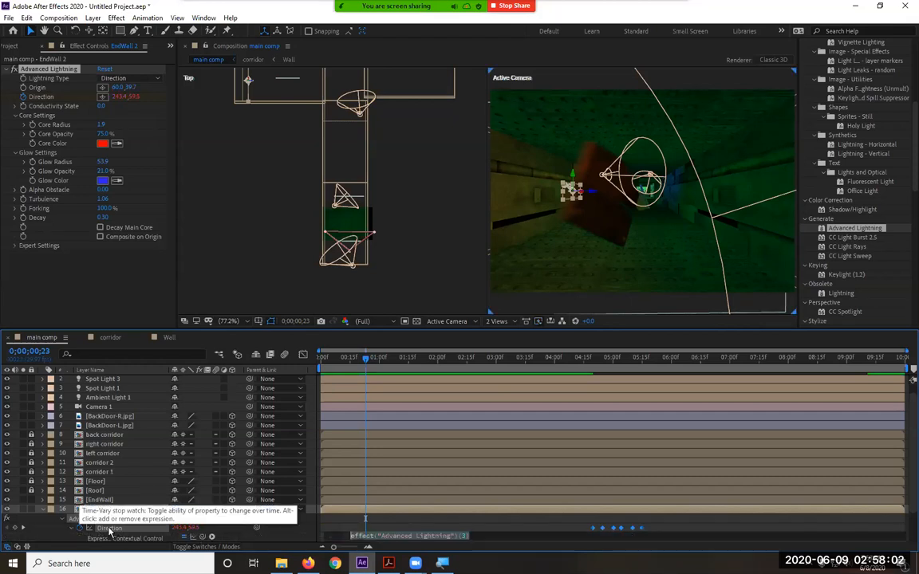
- Add the expression loopOut() to the lightning's Direction property on EndWall 2
left_click(79, 529, "alt")
left_click(393, 537)
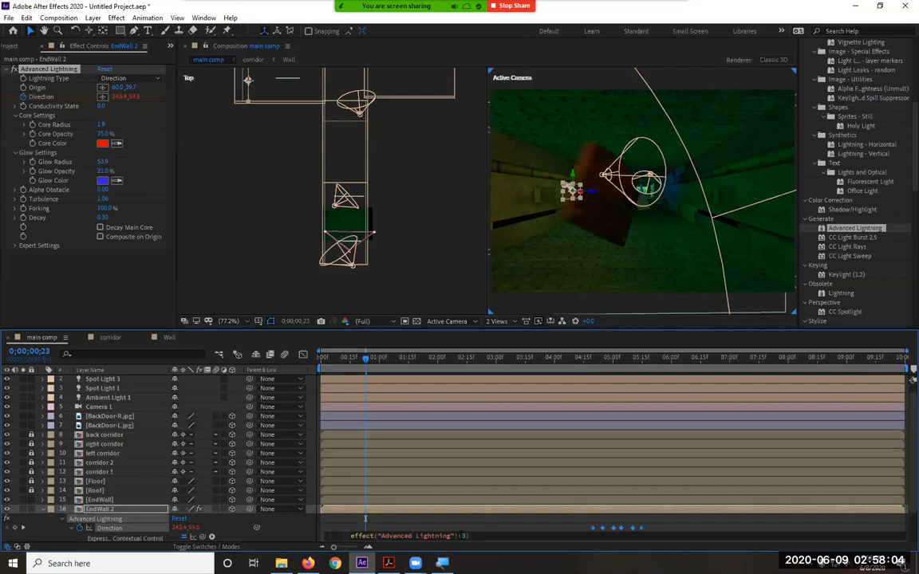
key("ctrl+a")
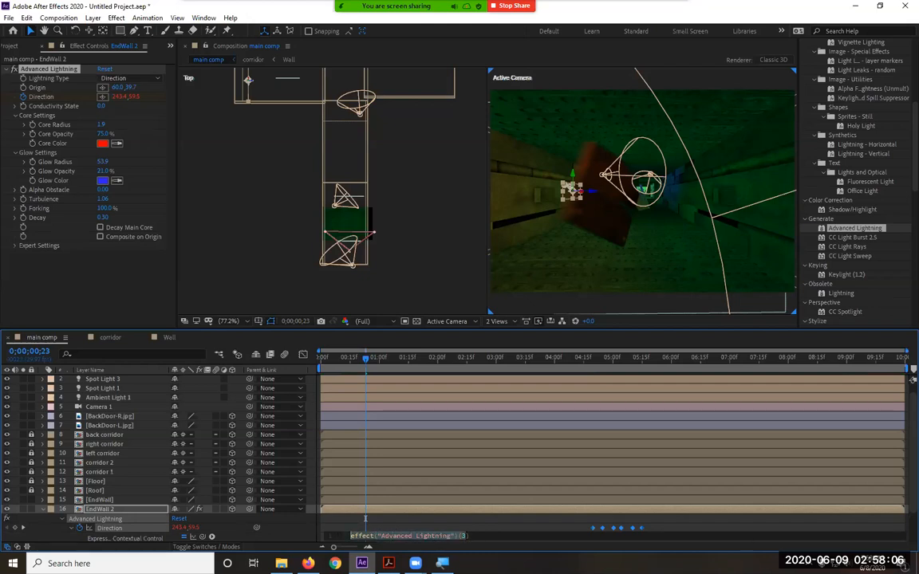
type("loo")
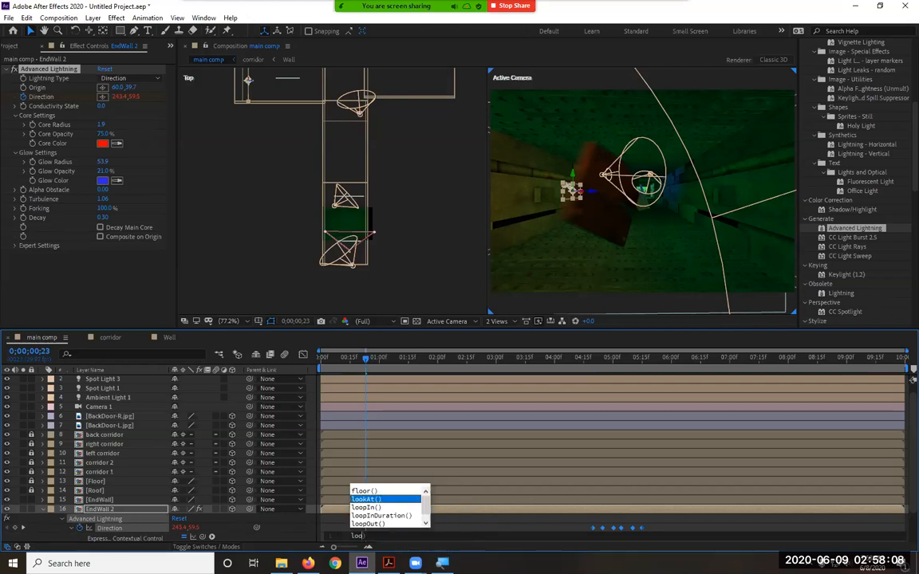
left_click(364, 524)
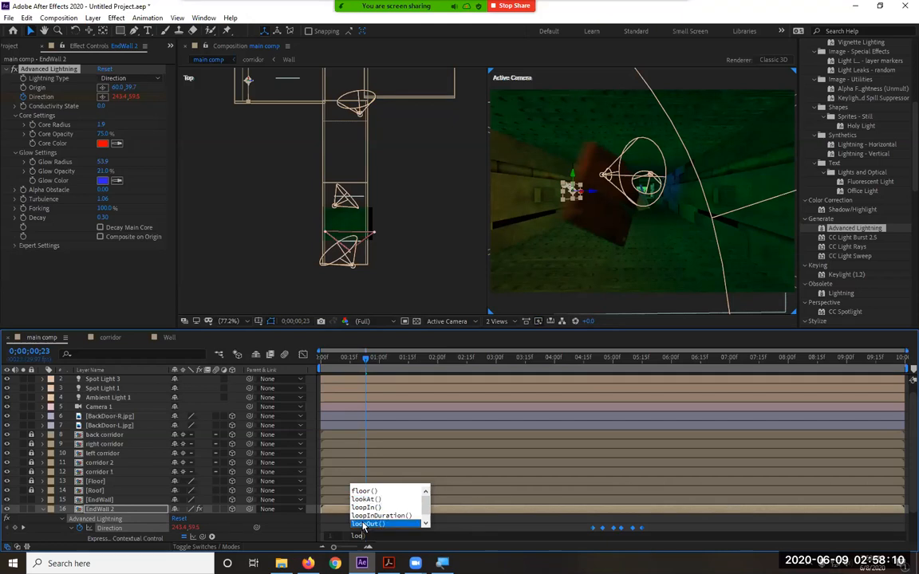
left_click(365, 524)
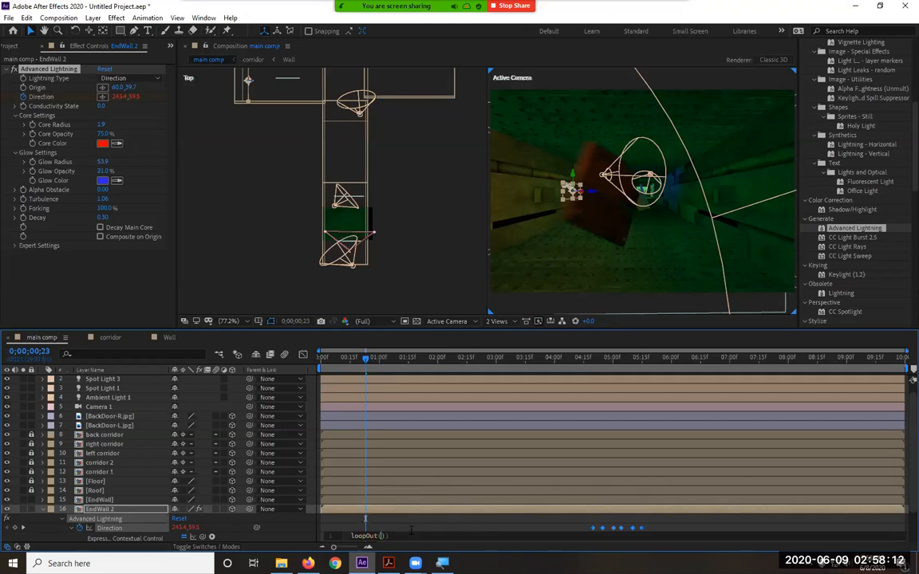
left_click(495, 534)
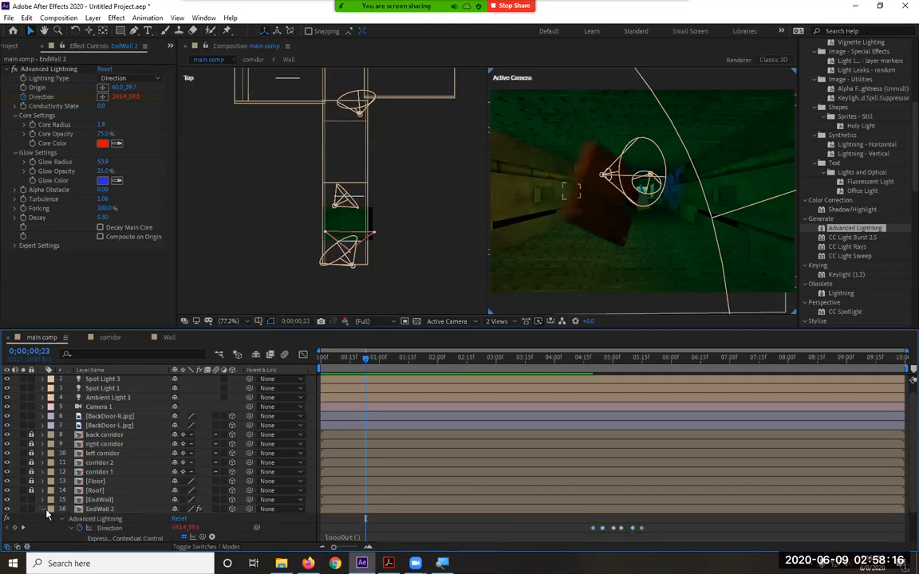
- Preview the corridor animation from the start to check the looping lightning, and scrub to 0;00;02;05
key("Home")
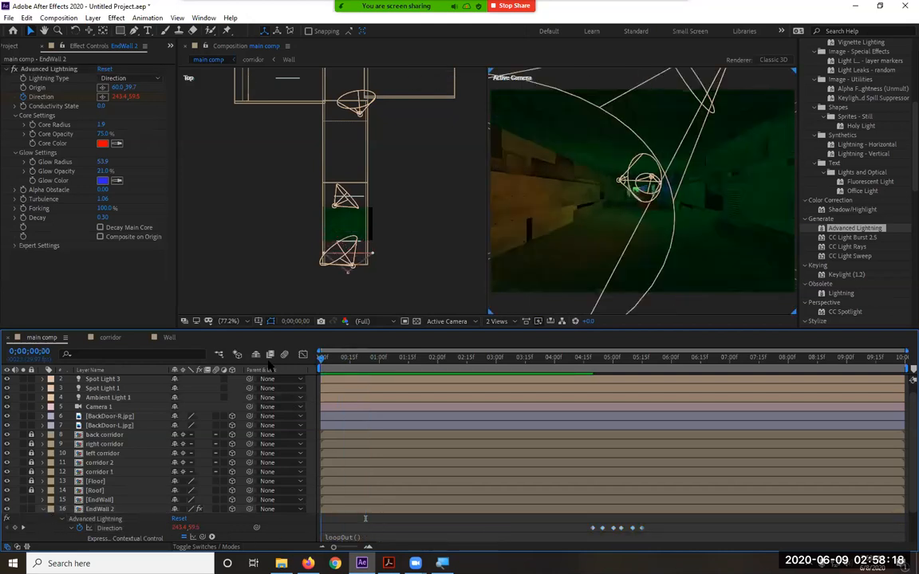
key("space")
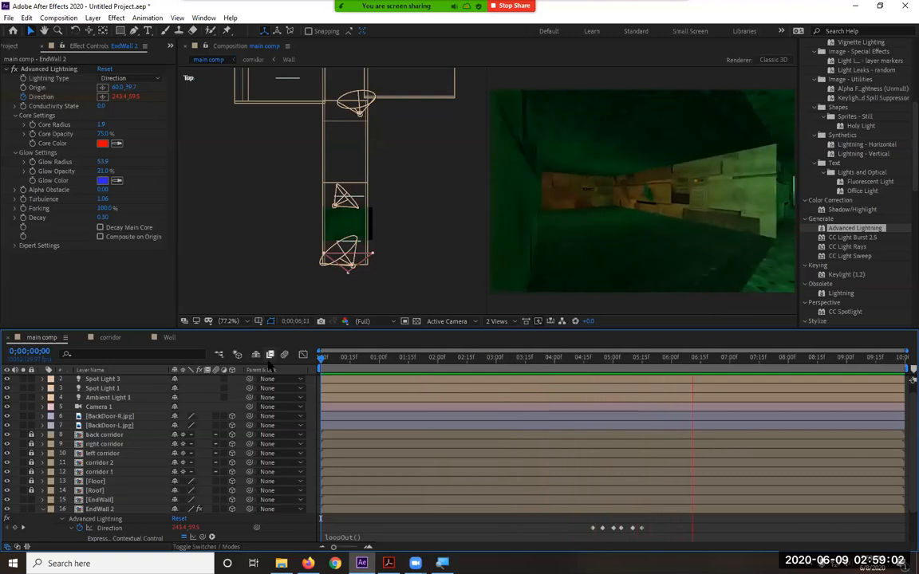
key("space")
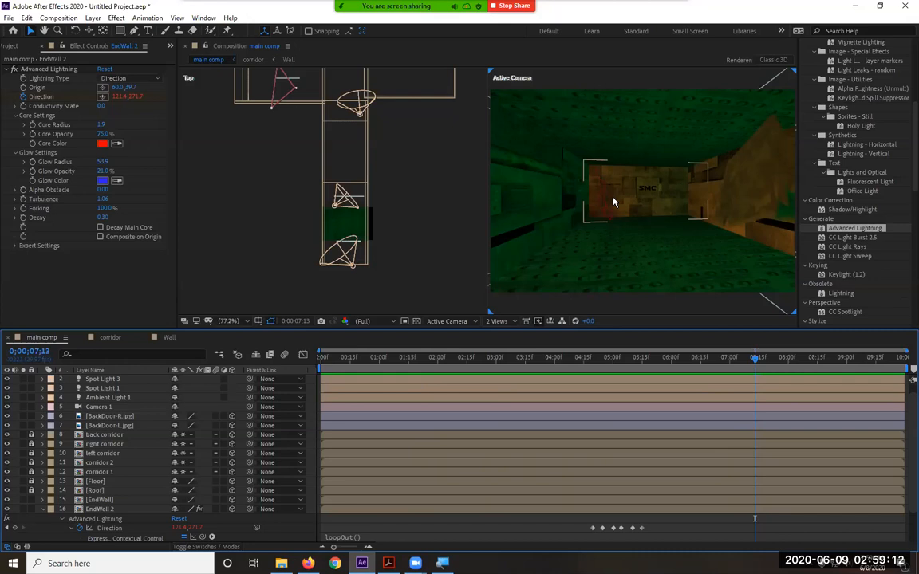
left_click_drag(338, 362, 447, 365)
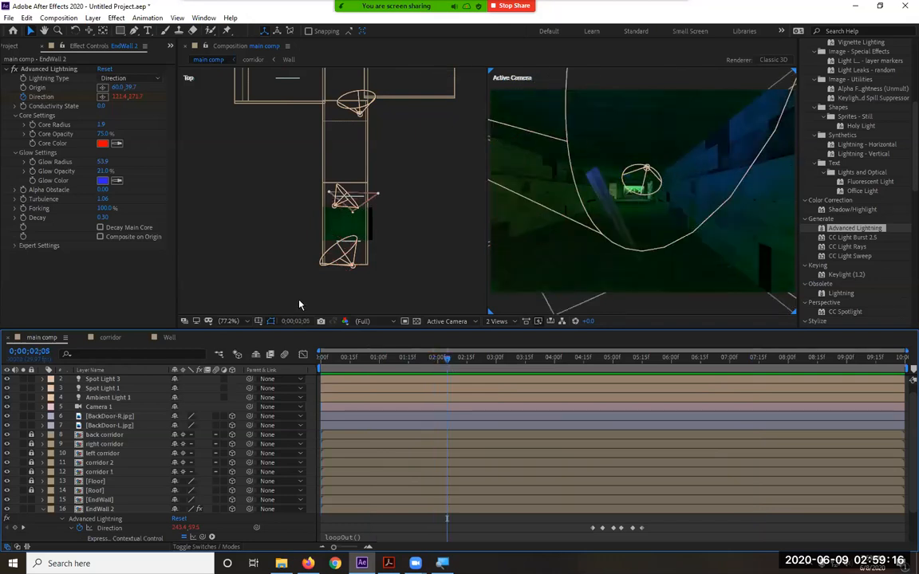
- Open the Man with gun.mov footage from the project and scrub through it to review the man's movement
left_click(16, 47)
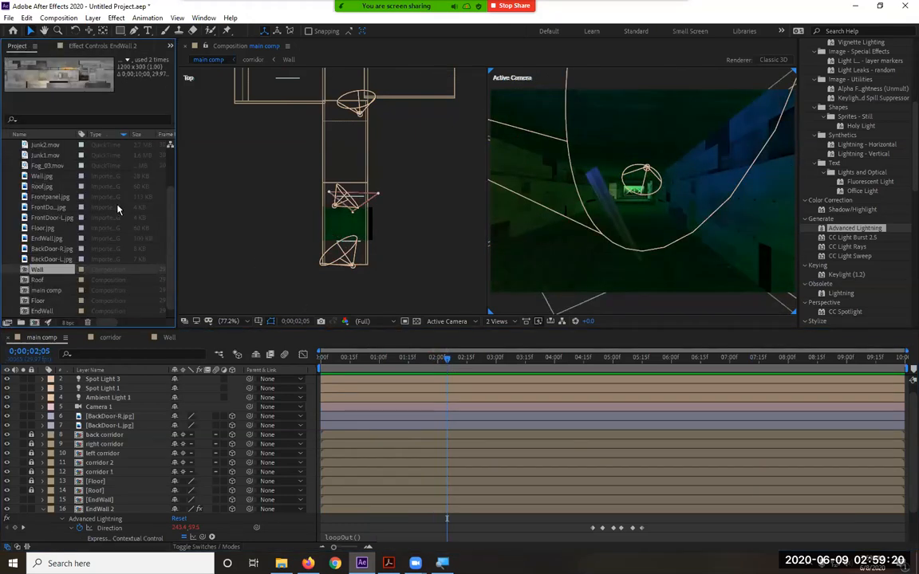
scroll(112, 237, "up", 5)
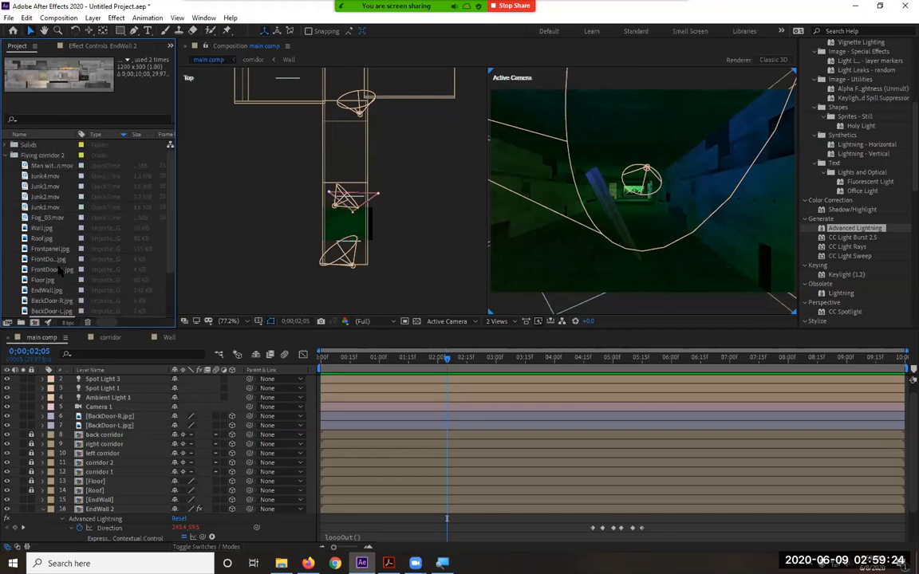
left_click(61, 250)
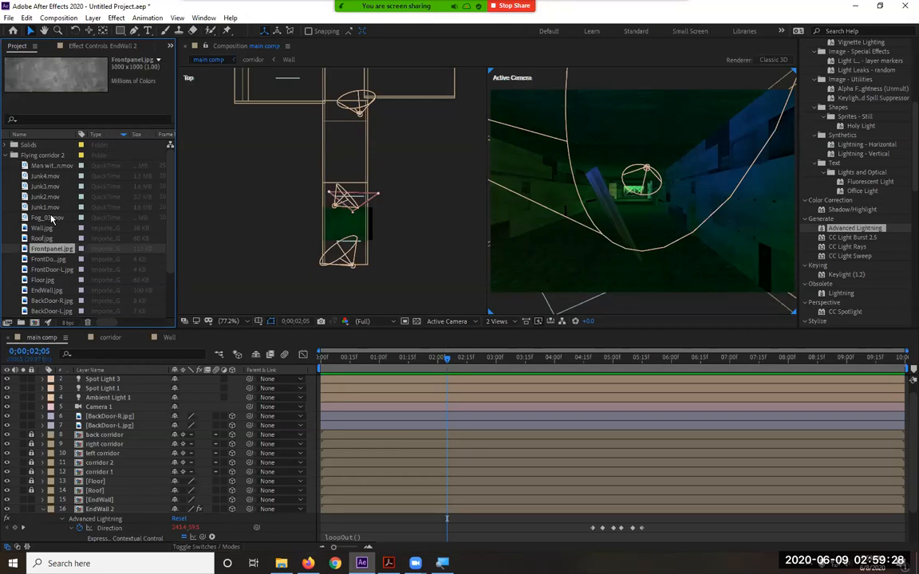
left_click(55, 166)
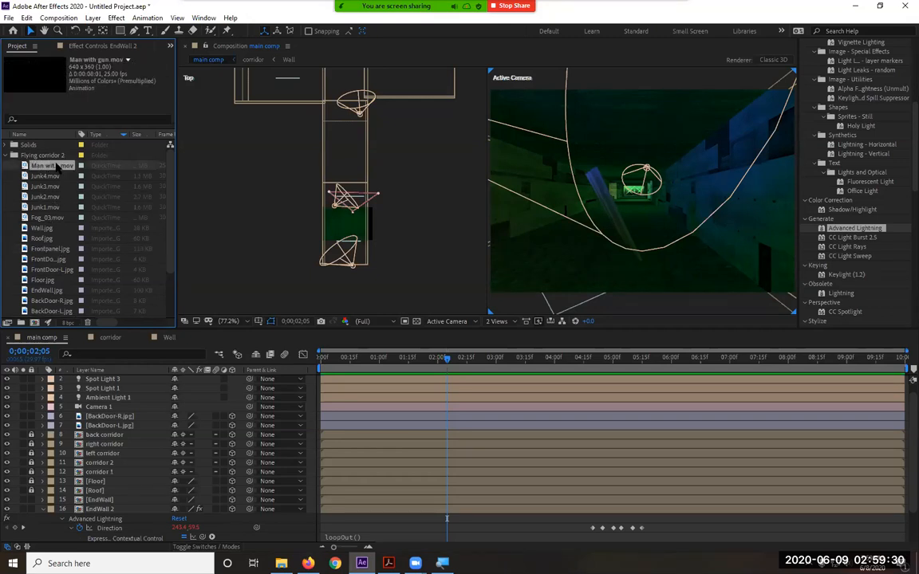
double_click(56, 166)
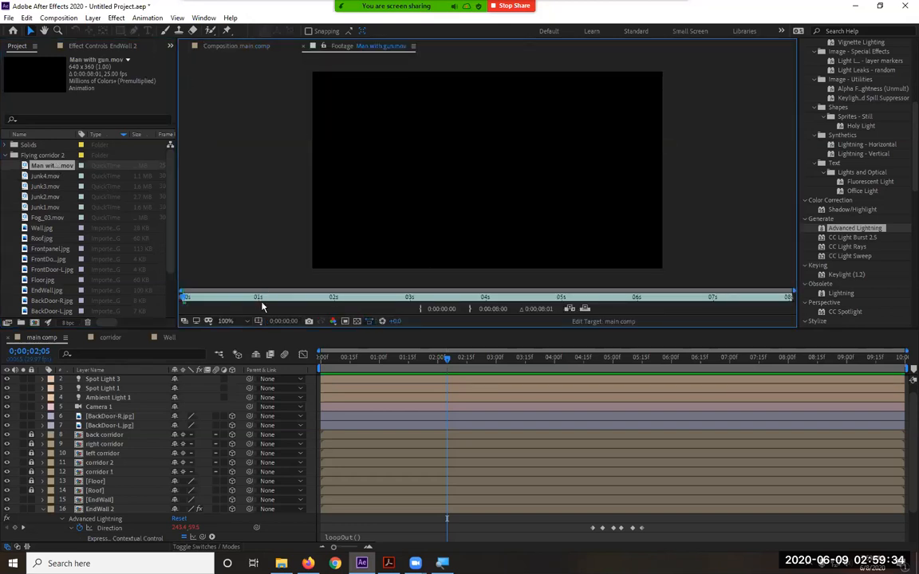
left_click_drag(184, 298, 387, 303)
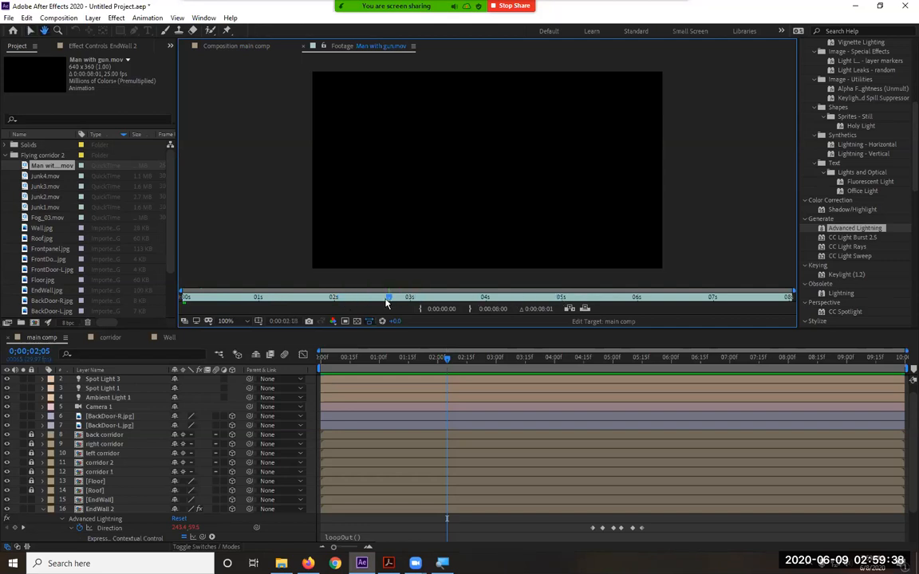
left_click_drag(311, 298, 313, 245)
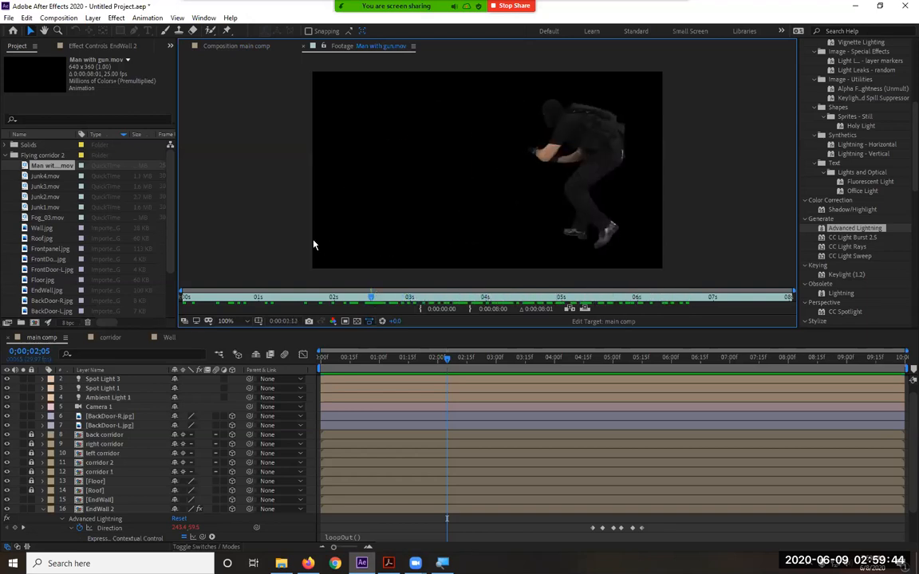
left_click(302, 46)
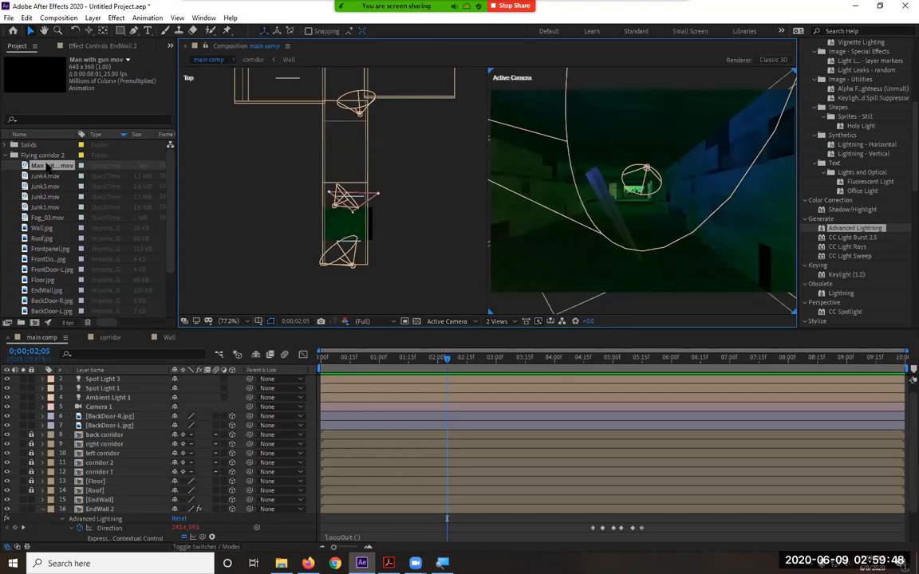
- Add Man with gun.mov to main comp below BackDoor-L.jpg, starting at about 0;00;01;02, and preview it until 0;00;04;09
left_click_drag(46, 166, 383, 434)
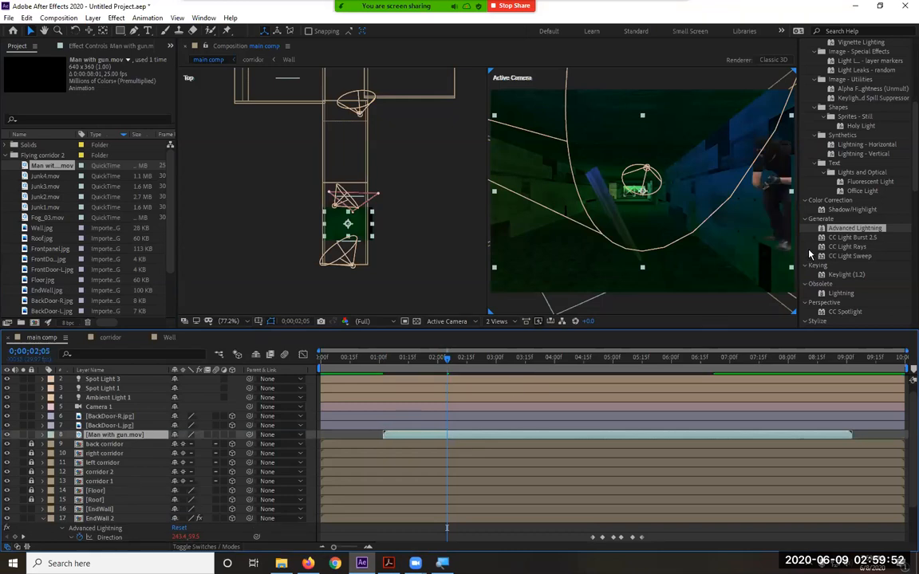
key("space")
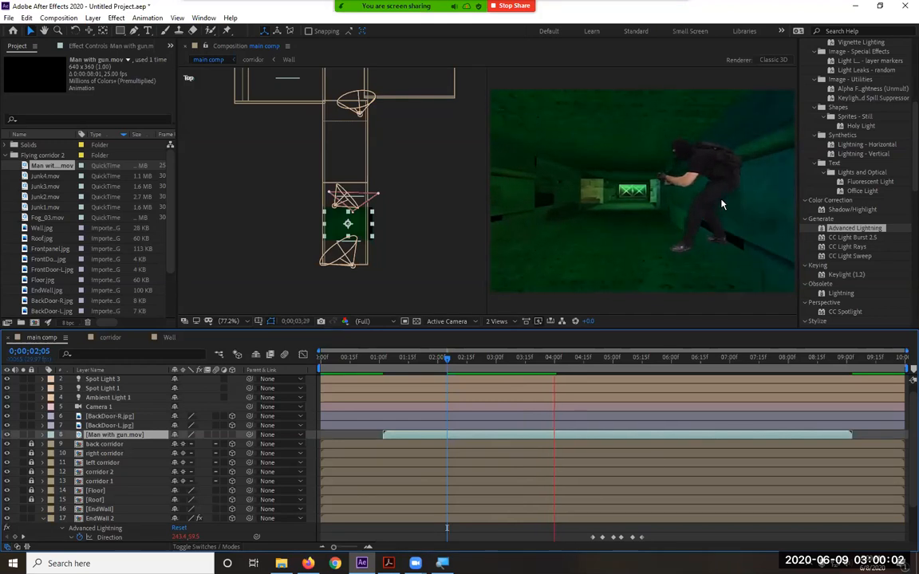
key("space")
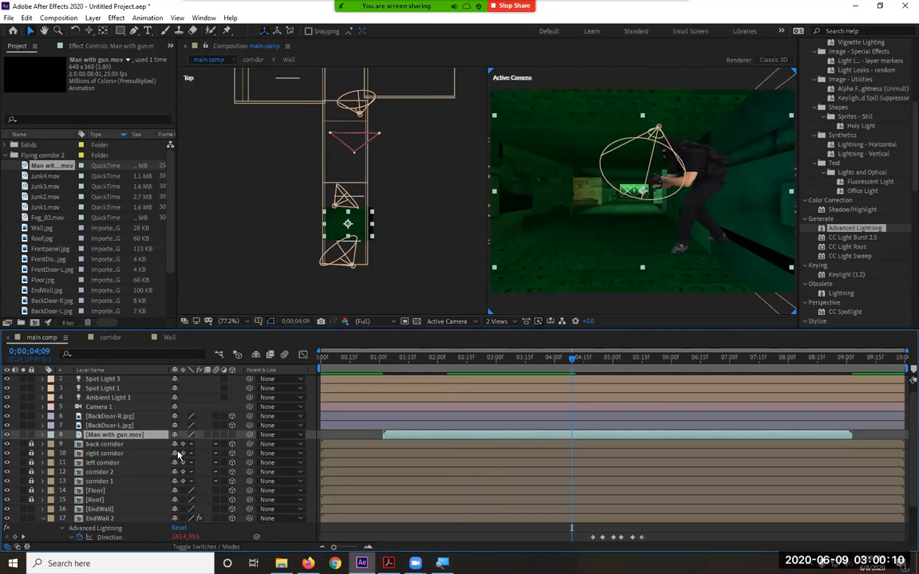
- Flip the Man with gun.mov layer horizontally at about -110, 110% scale and make it a 3D layer
left_click_drag(791, 268, 459, 281)
left_click(459, 280)
left_click(124, 437)
left_click(232, 436)
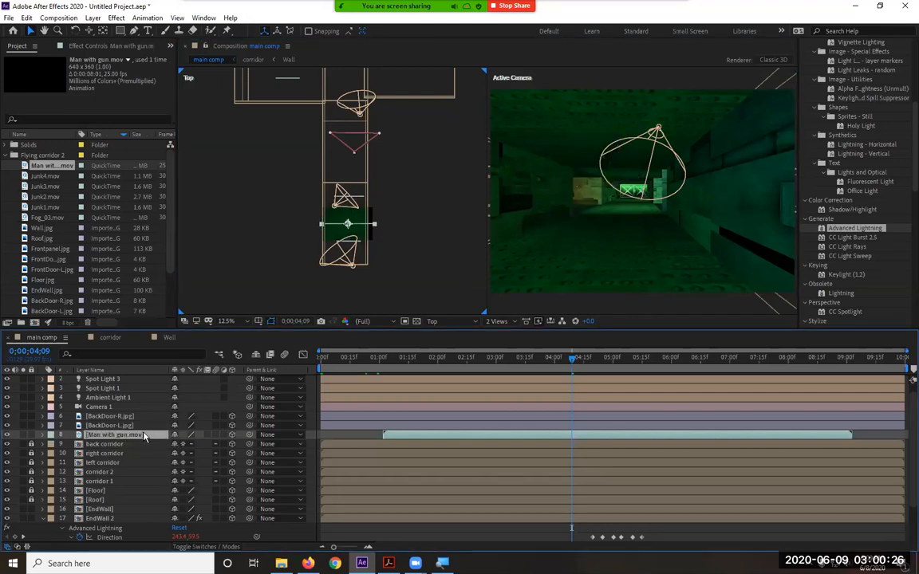
- Set the Z position of the Man with gun.mov layer to 2100
key("p")
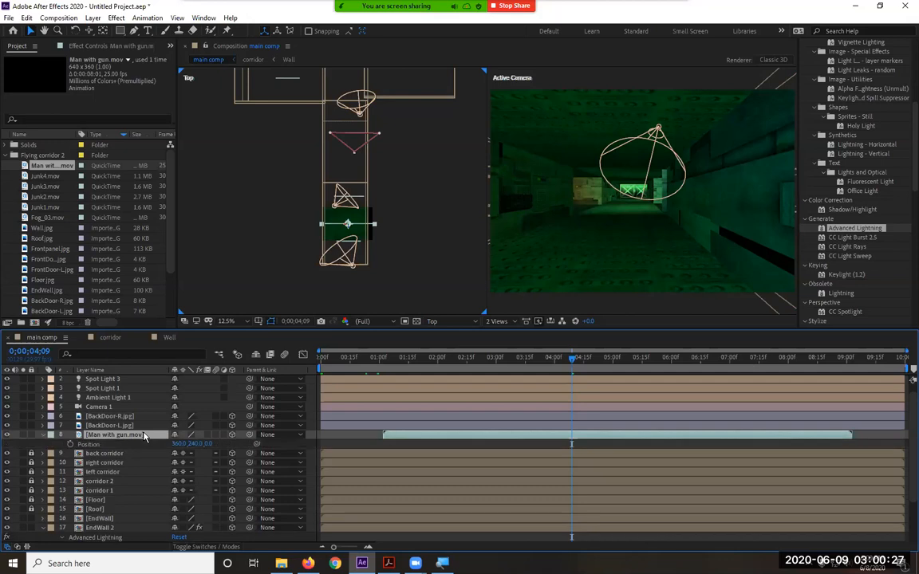
left_click(210, 446)
type("21")
key("Return")
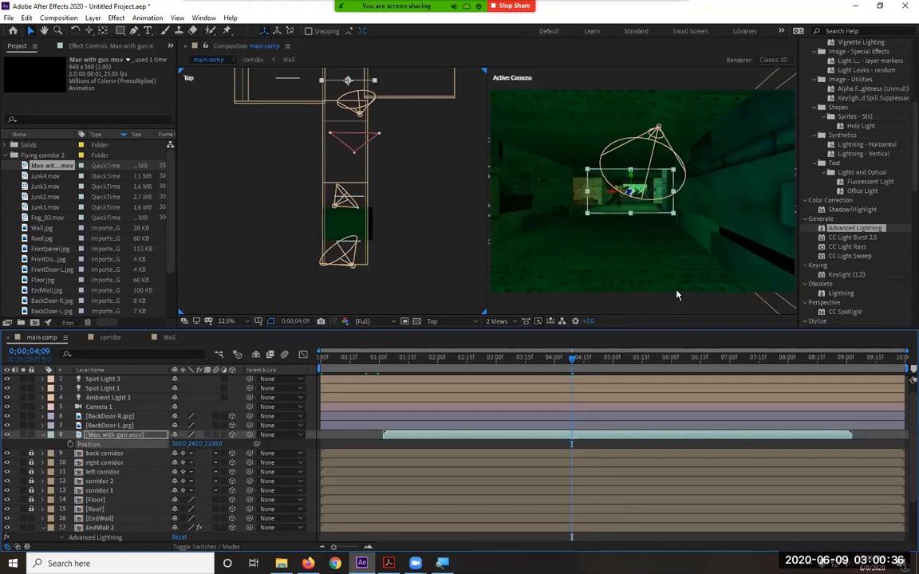
- Shift the Man with gun.mov layer earlier to start at about 0;00;00;19 and preview it from 0;00;01;26
left_click_drag(571, 363, 430, 368)
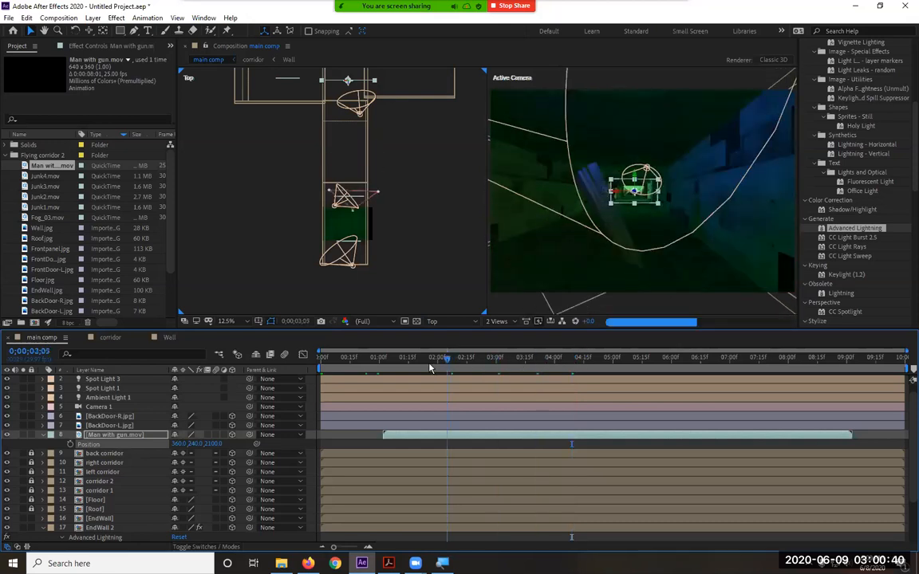
left_click_drag(394, 438, 367, 440)
key("space")
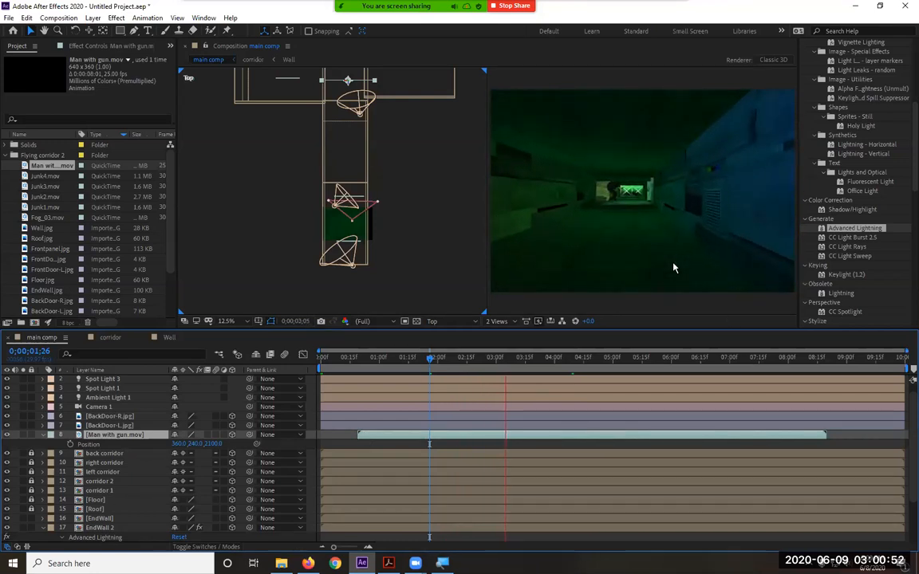
key("space")
- Scale the Man with gun.mov layer proportionally to -75.9, 75.9, 69.0%
key("s")
left_click(225, 443)
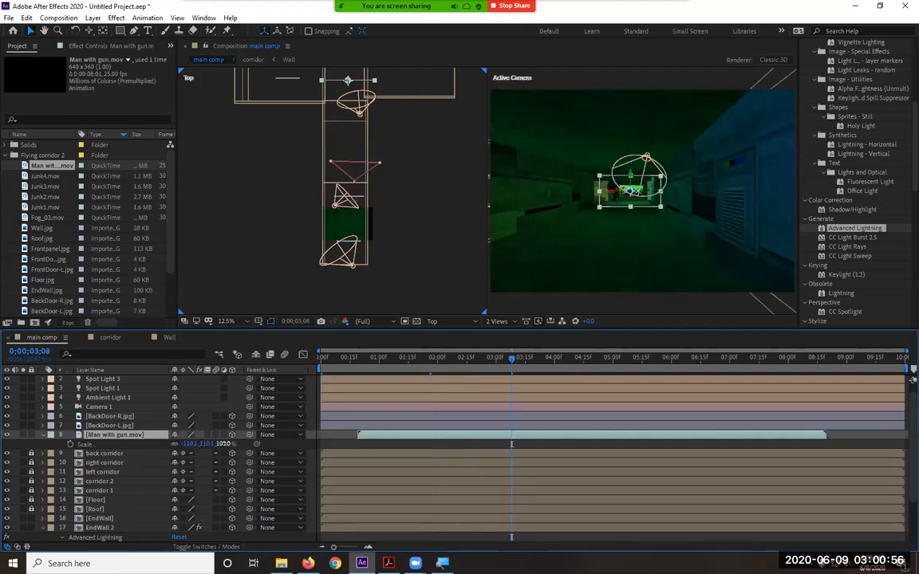
type("69")
key("Return")
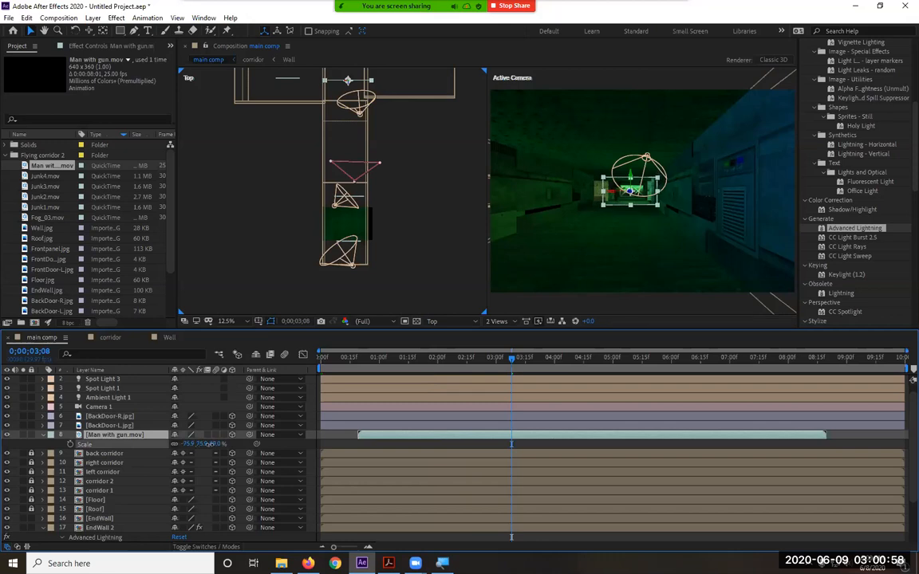
- At 0;00;05;10, move the man closer to the camera along the corridor's depth
left_click(611, 360)
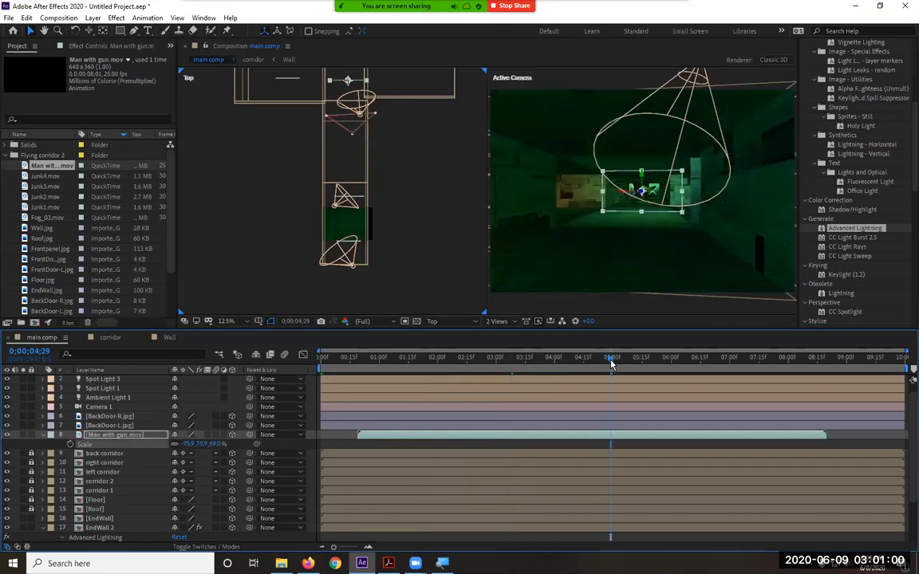
left_click(632, 362)
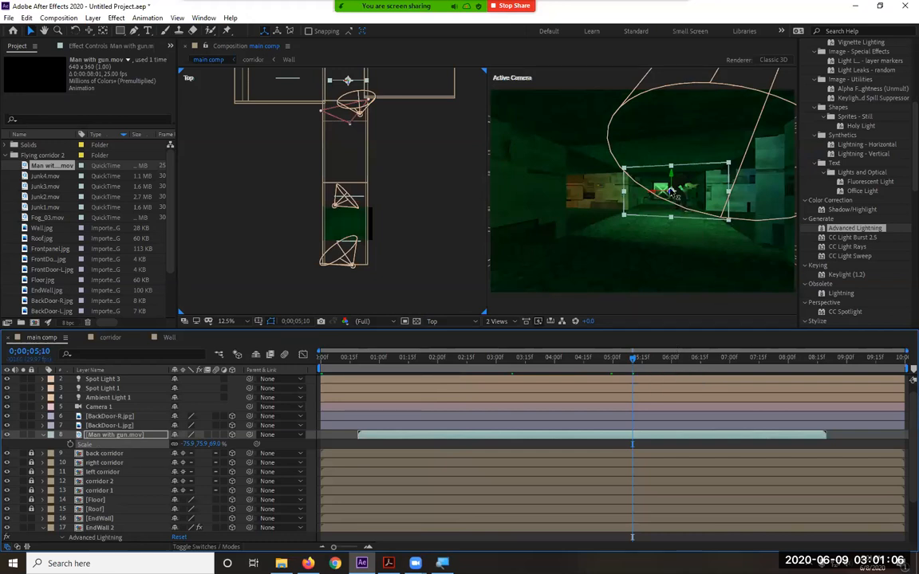
left_click(647, 224)
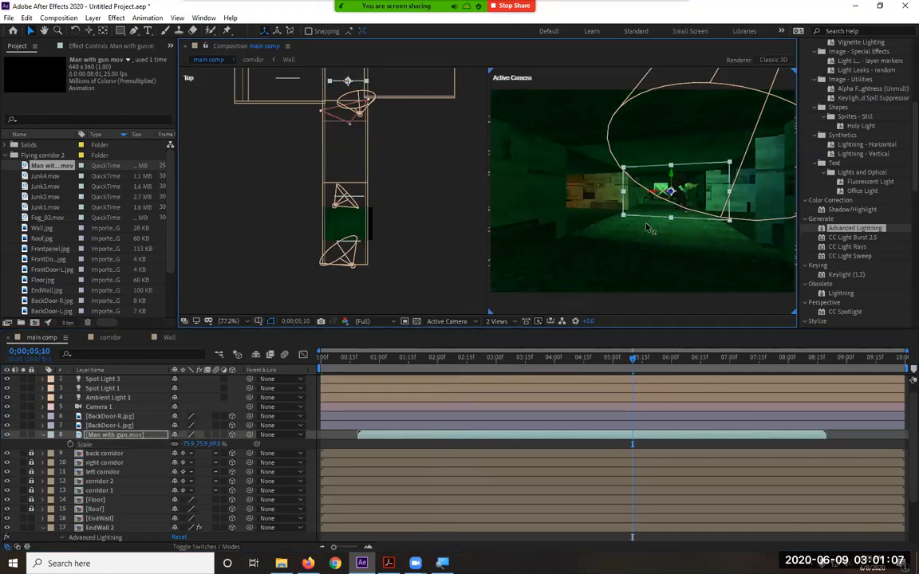
left_click(673, 192)
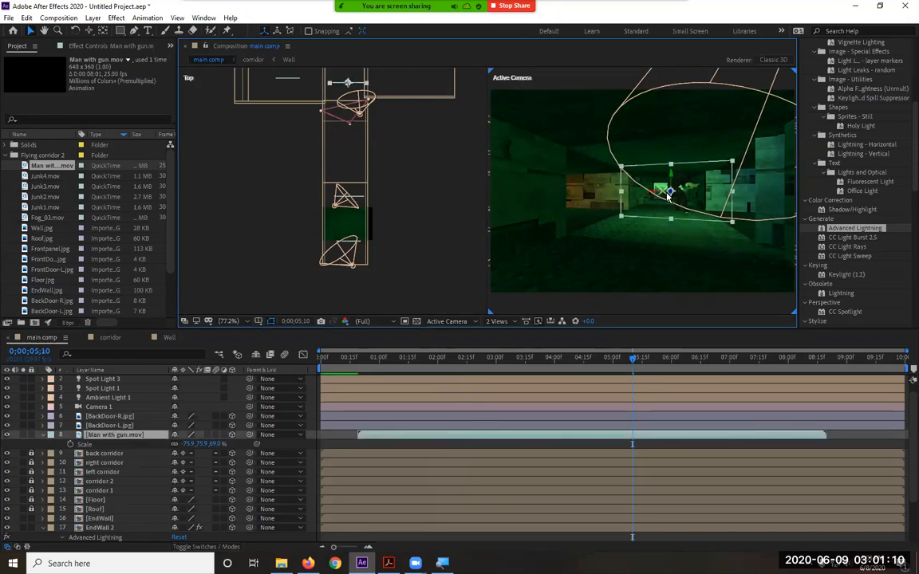
left_click_drag(670, 192, 586, 255)
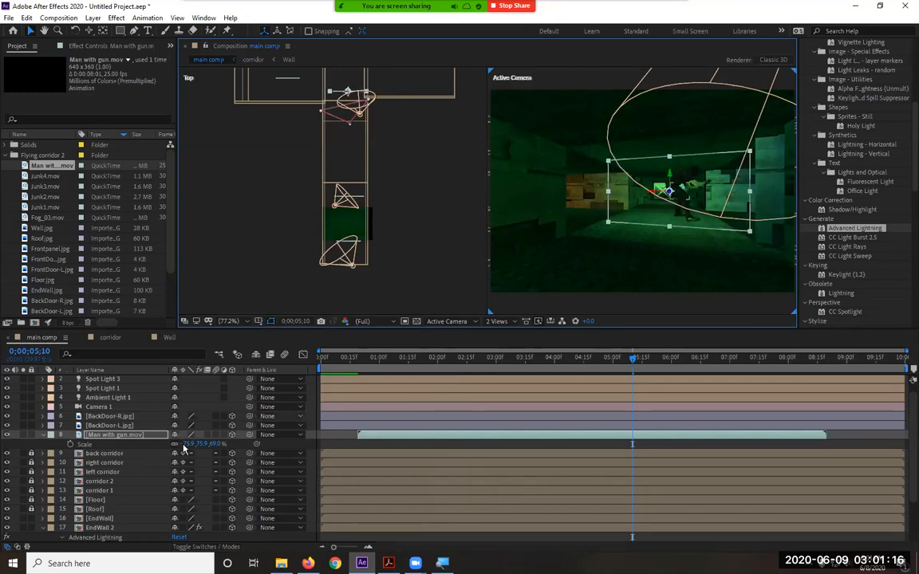
- Try smaller proportional scales on the Man with gun.mov layer and set it to -55.0, 55.0, 50.0%
left_click_drag(215, 444, 207, 443)
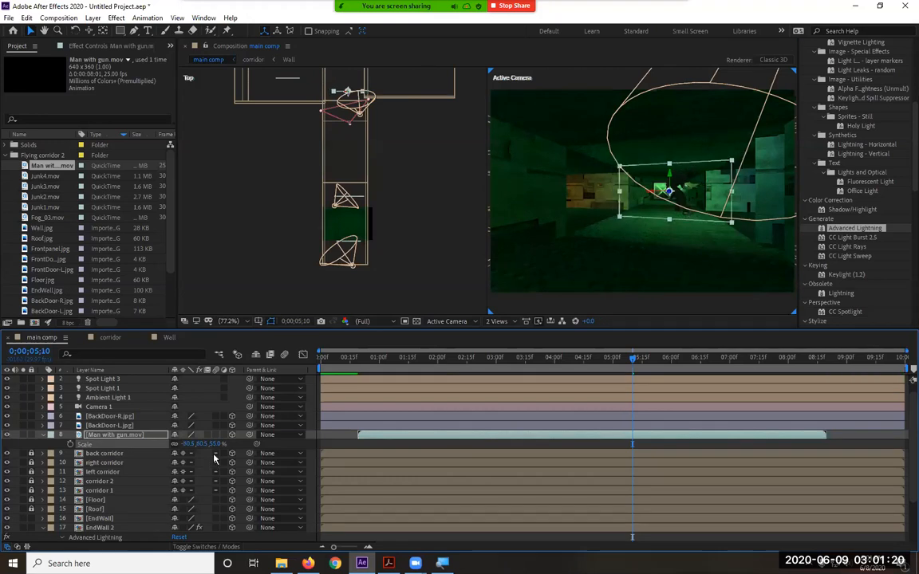
left_click(215, 444)
type("66")
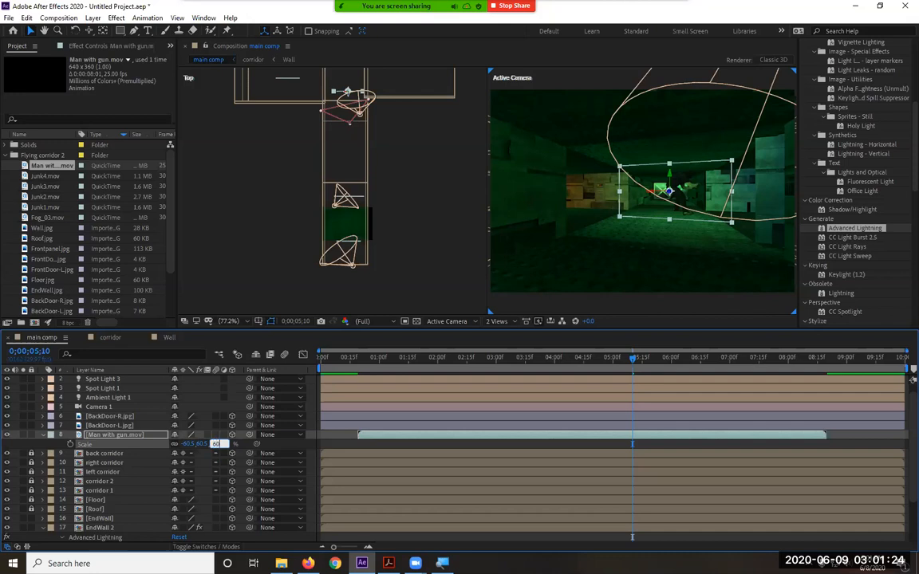
type("0.5,60.5")
key("Return")
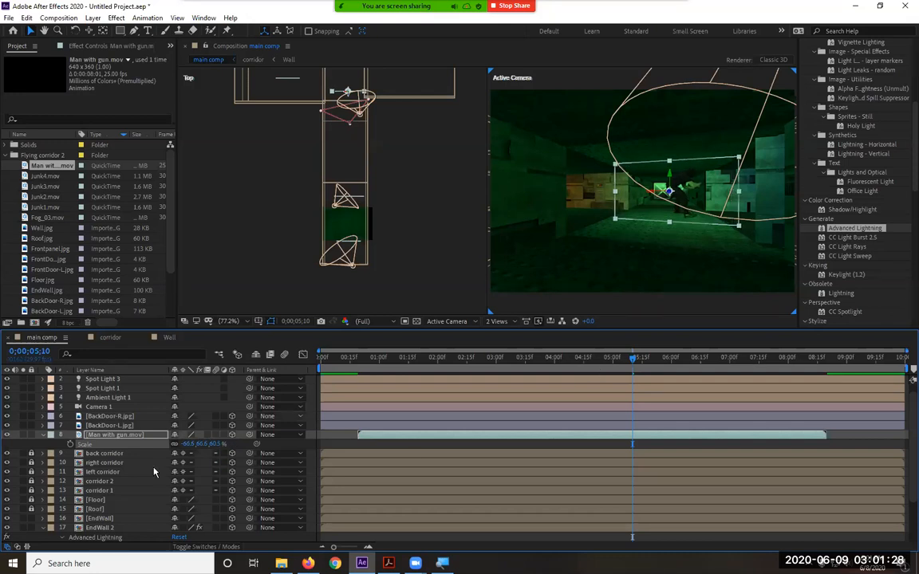
left_click(217, 444)
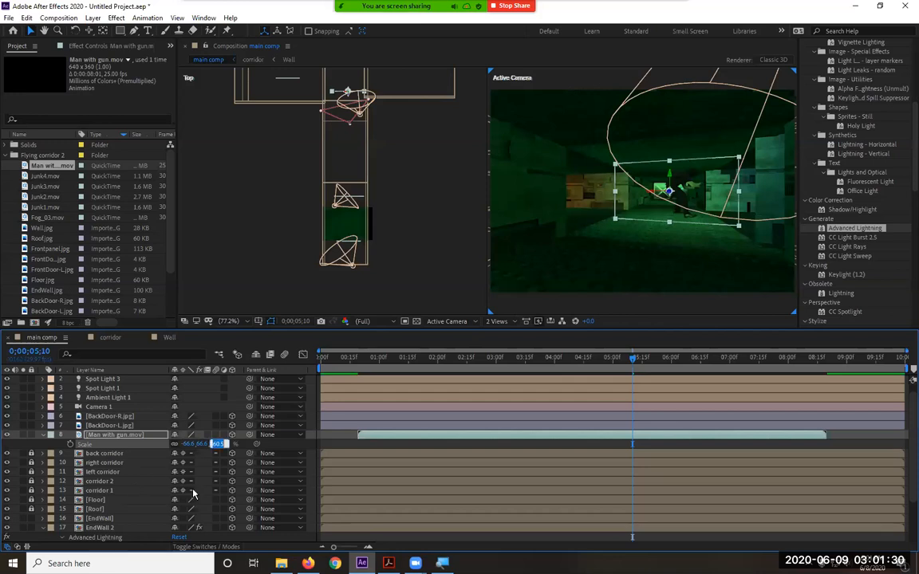
type("55.0,55.0,55.0")
key("Return")
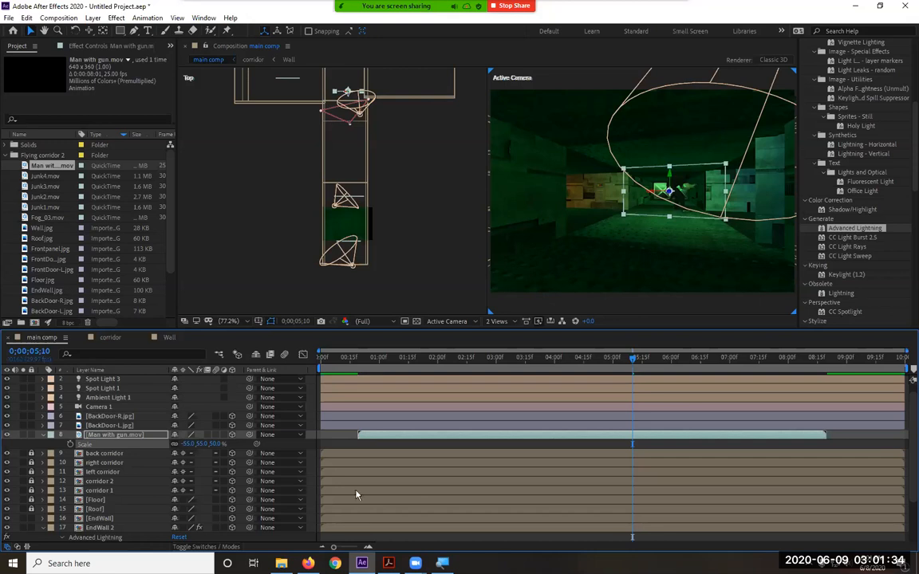
- Preview from 0;00;04;24 and move the man slightly closer to the camera along the corridor's depth at 0;00;05;07
left_click_drag(632, 360, 600, 367)
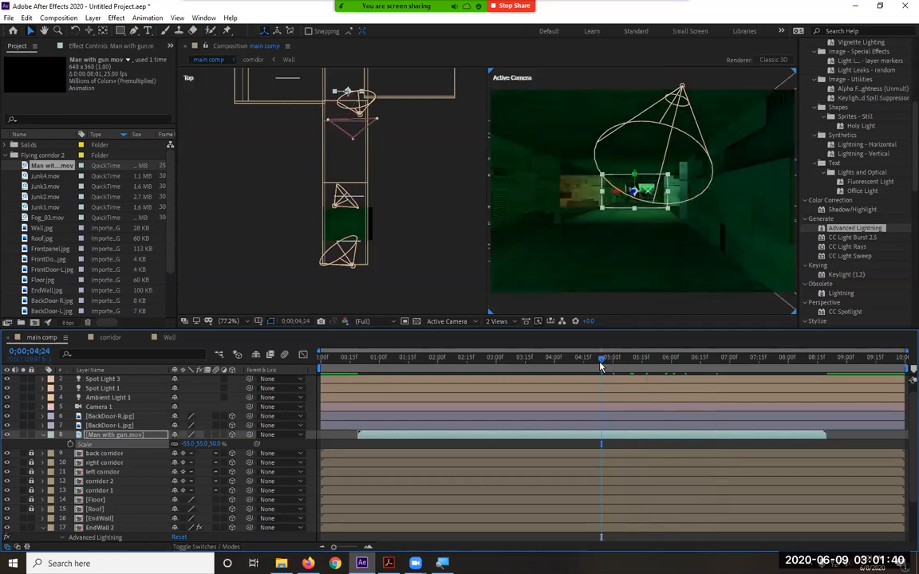
key("space")
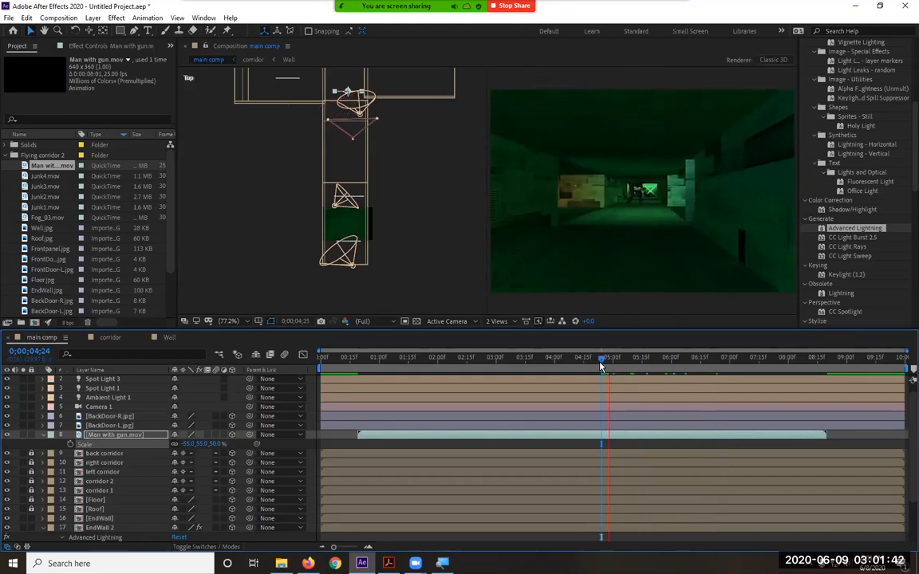
key("space")
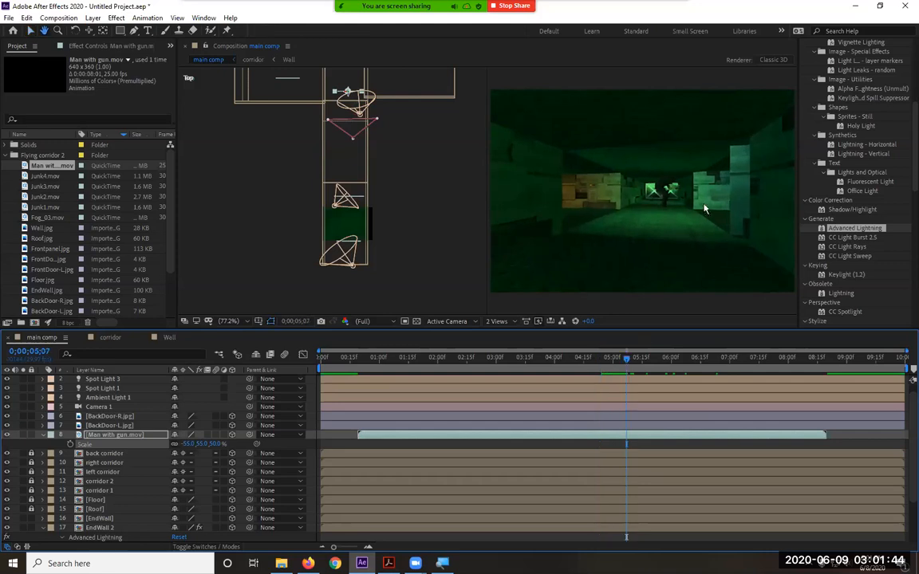
left_click_drag(659, 194, 616, 252)
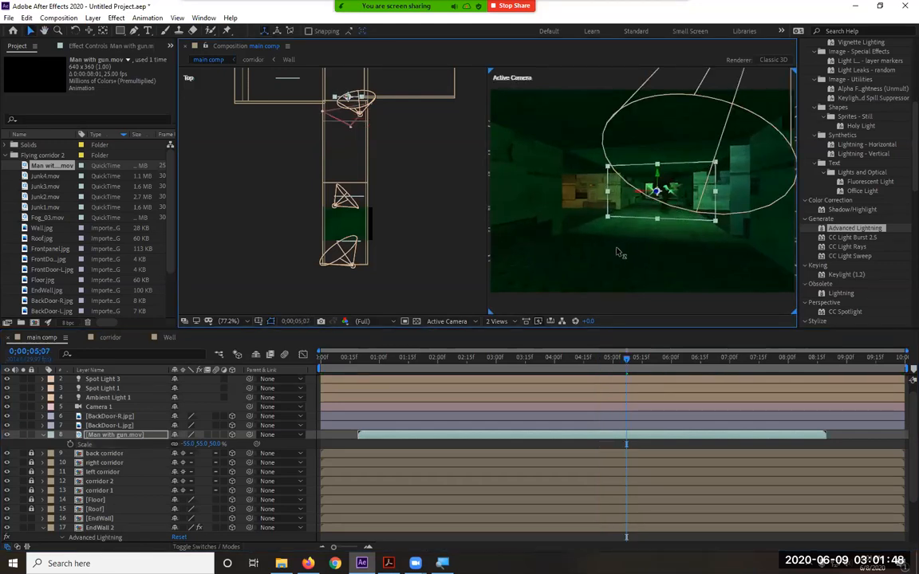
- Deselect the man layer, preview the corridor from 0;00;05;07, and return to the start of the composition
left_click(587, 287)
left_click(645, 222)
key("space")
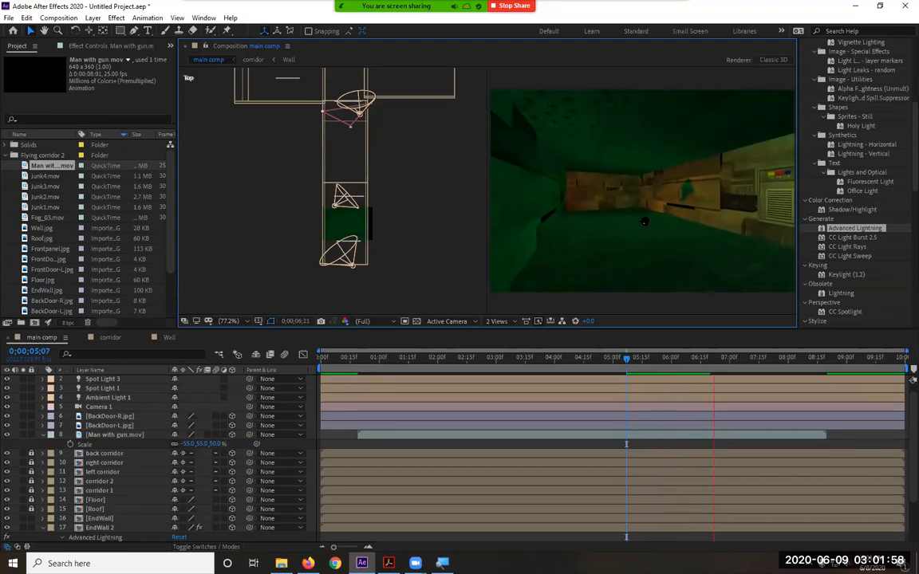
key("space")
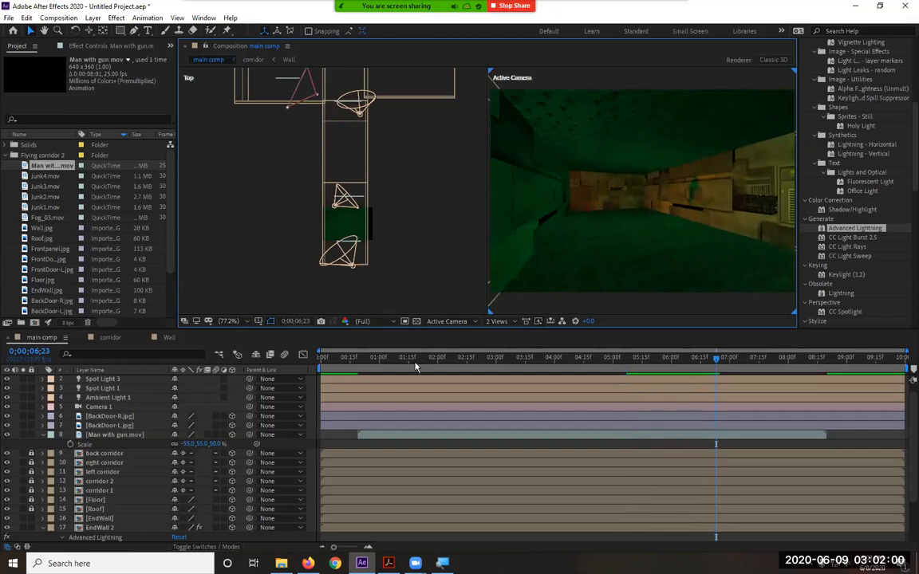
key("Home")
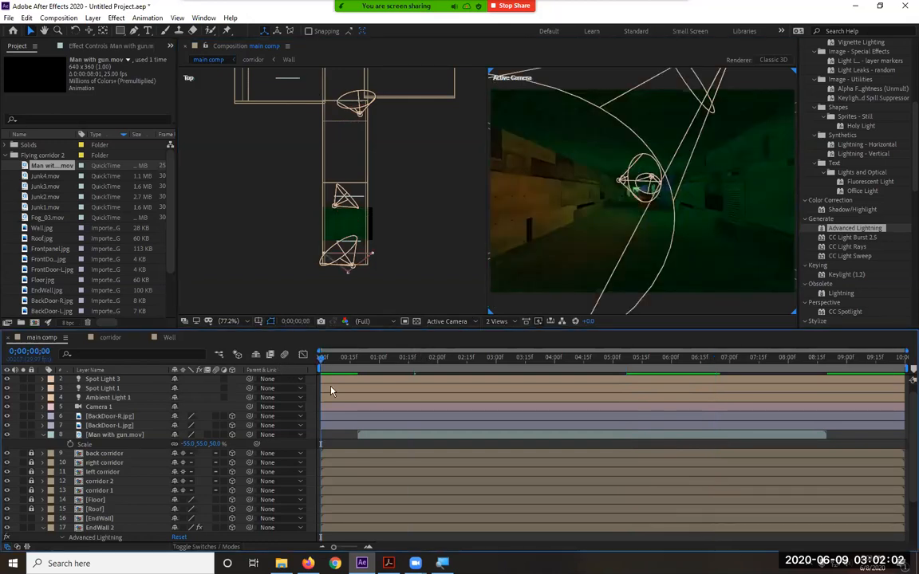
- Preview the corridor from the beginning, go to 0;00;05;12, and shift the Man with gun.mov layer to begin at the composition start
key("space")
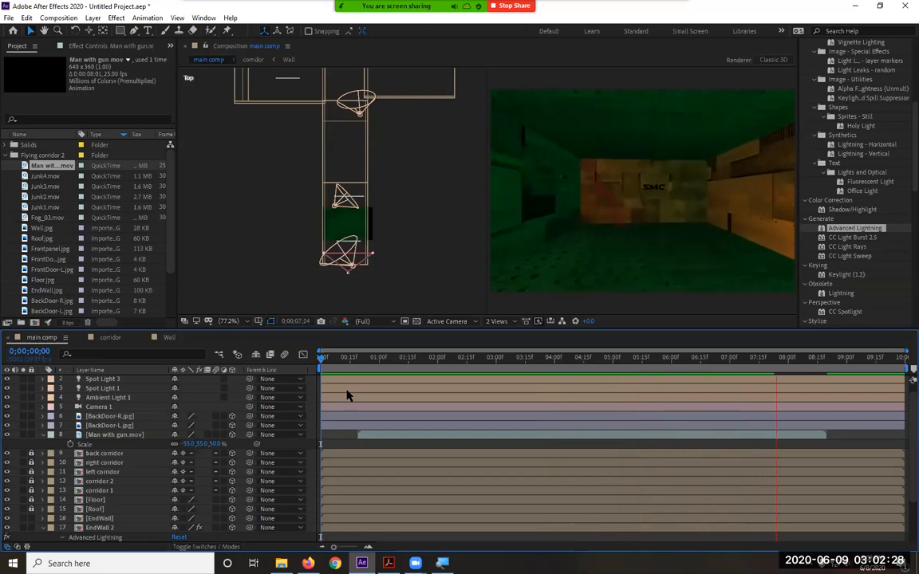
key("space")
left_click_drag(764, 363, 653, 365)
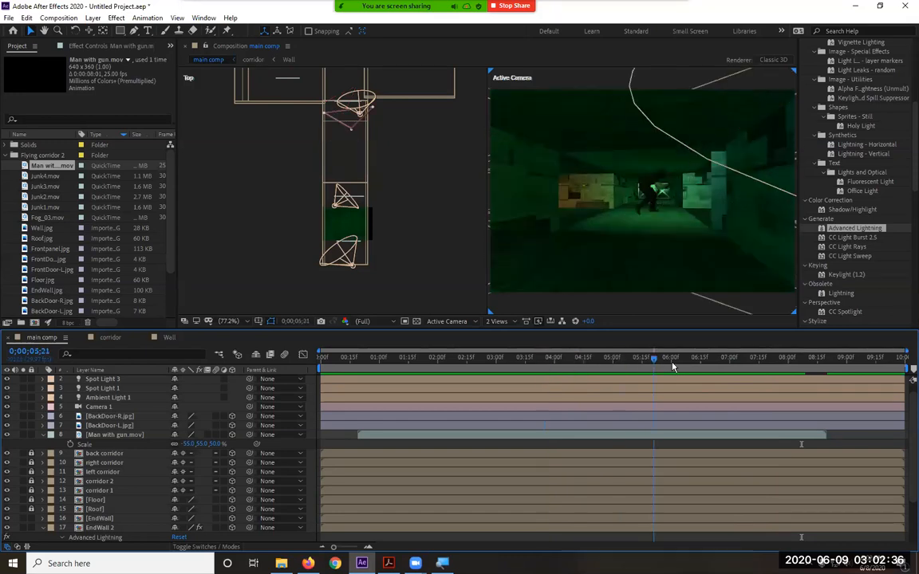
left_click_drag(673, 366, 632, 366)
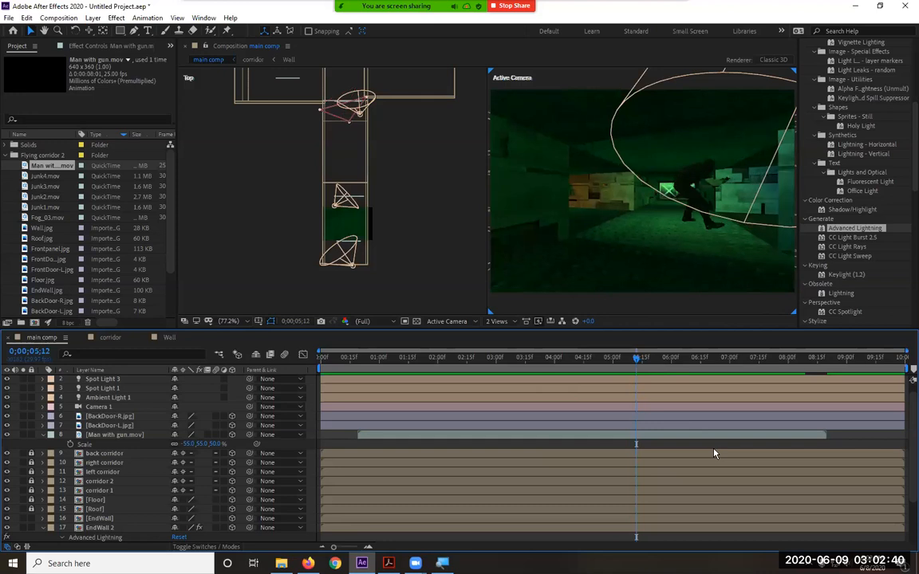
left_click_drag(710, 438, 672, 437)
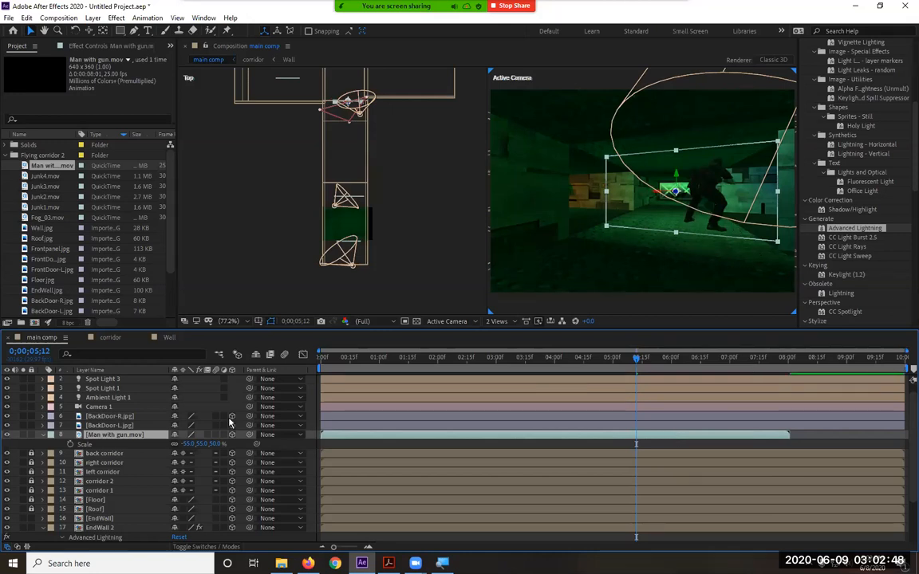
- Lower the man onto the corridor floor and reduce the Man with gun.mov layer's scale to -27.5, 27.5, 25.0%
left_click_drag(216, 443, 206, 443)
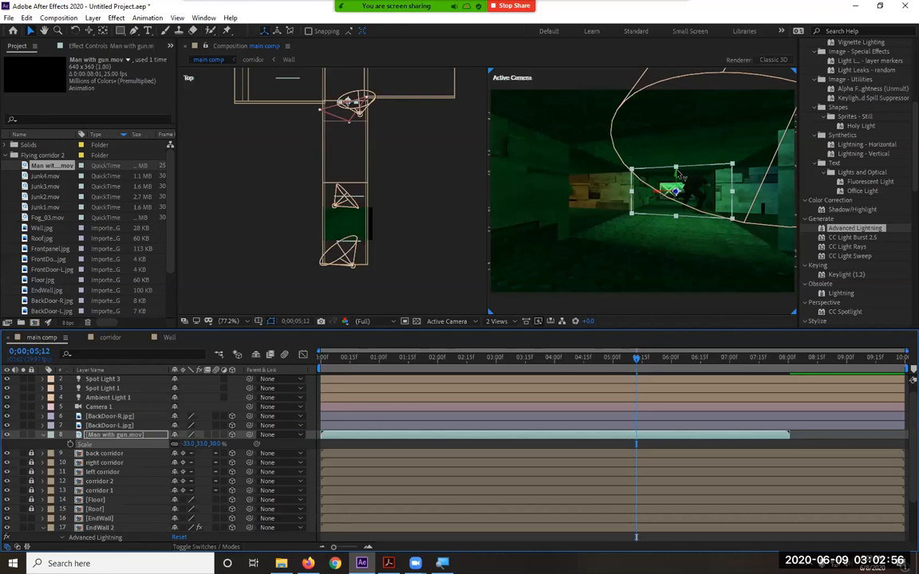
left_click_drag(677, 188, 677, 195)
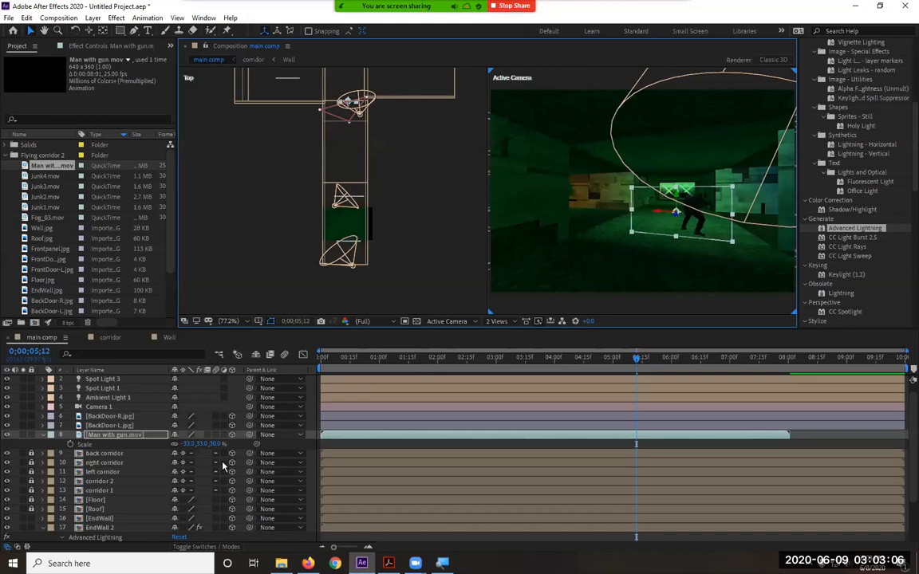
left_click_drag(215, 443, 626, 368)
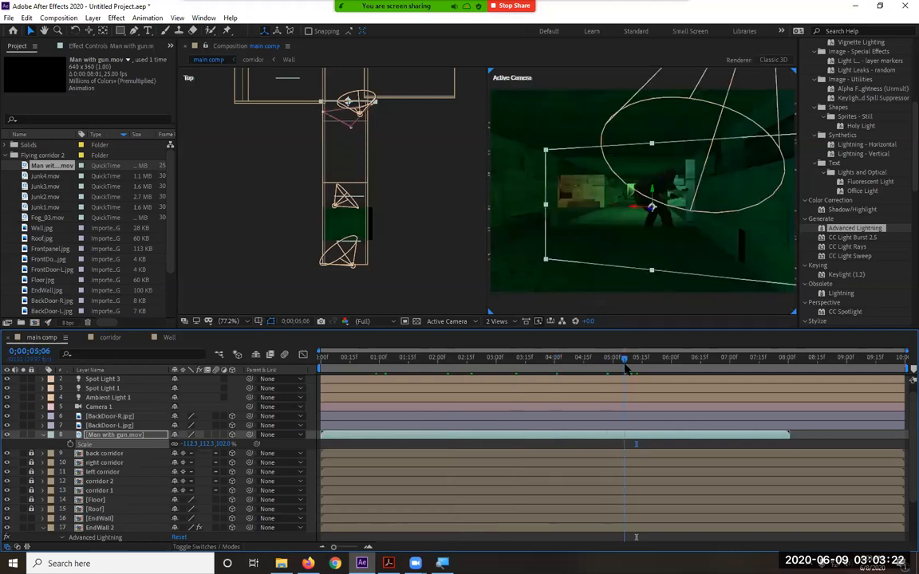
left_click(224, 444)
type("25")
key("Return")
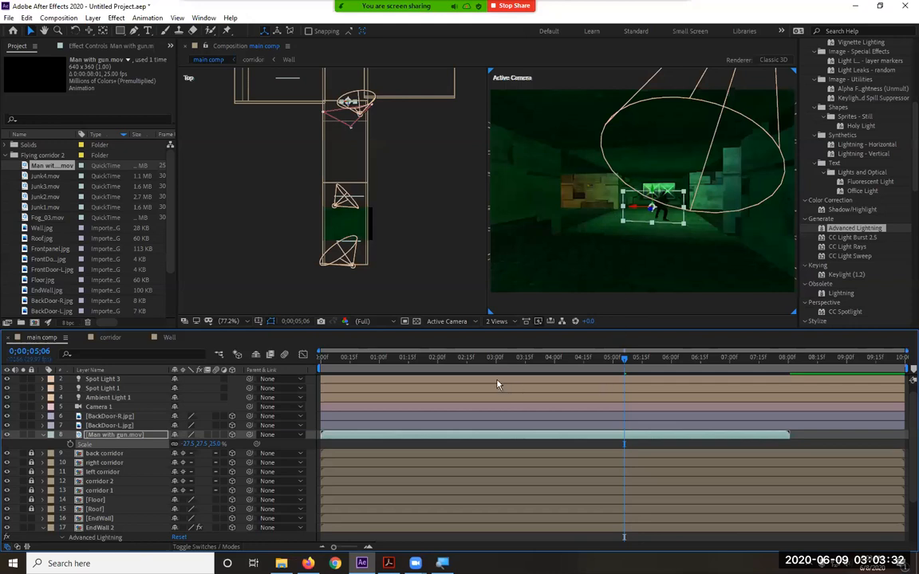
- Preview from 0;00;01;00 and set the Man with gun.mov layer's scale to -38.5, 38.5, 35.0% at 0;00;05;12
left_click_drag(429, 366, 381, 365)
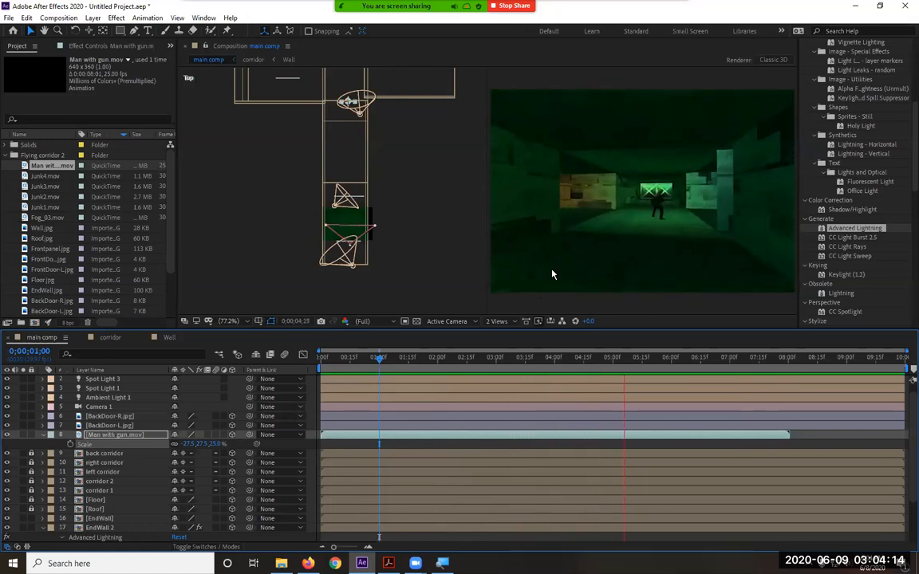
left_click(551, 357)
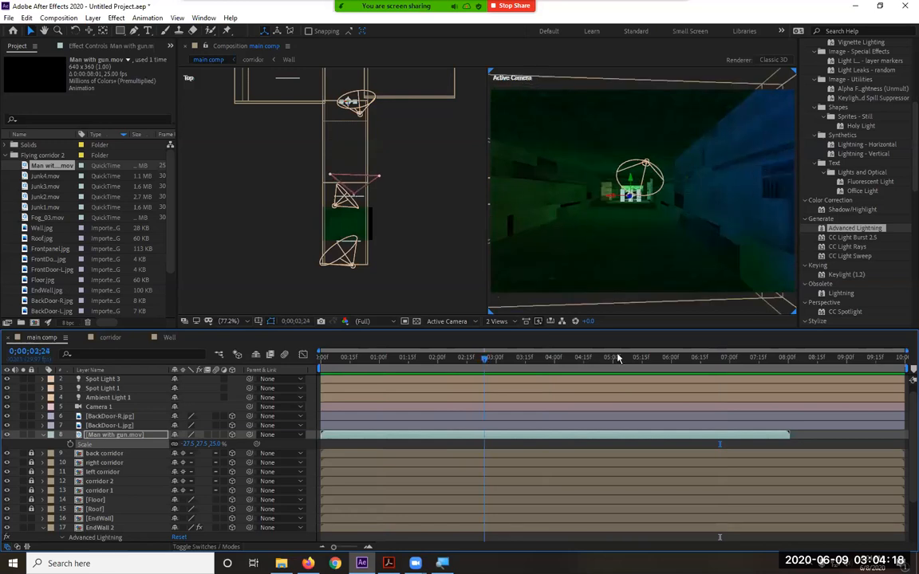
left_click(617, 358)
left_click_drag(624, 358, 637, 360)
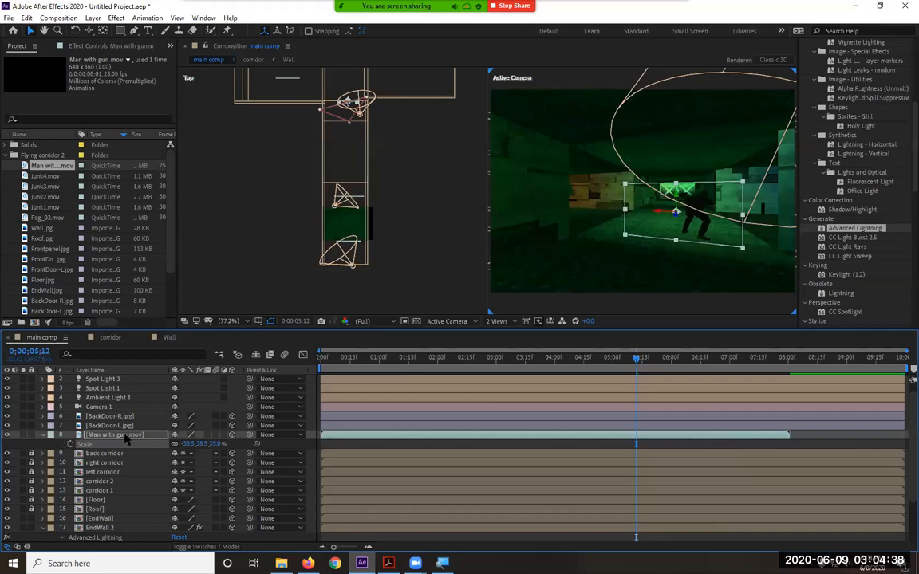
- Duplicate the Man with gun.mov layer and set the duplicate's X Rotation to 90°
left_click(42, 436)
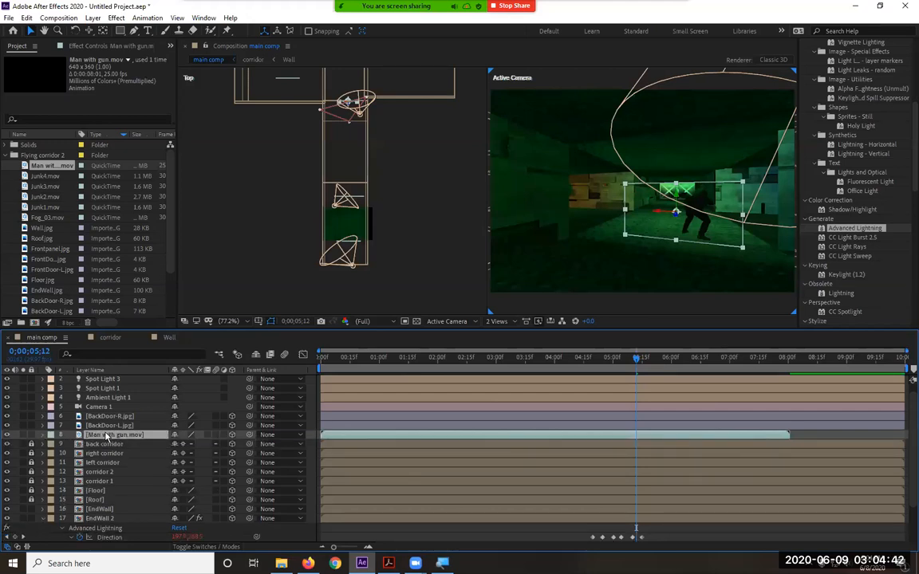
key("ctrl+d")
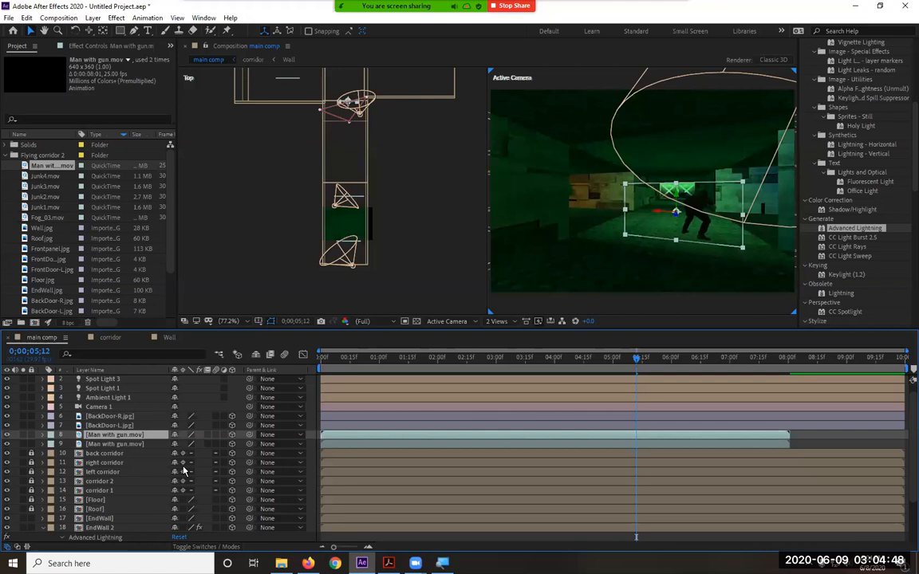
key("r")
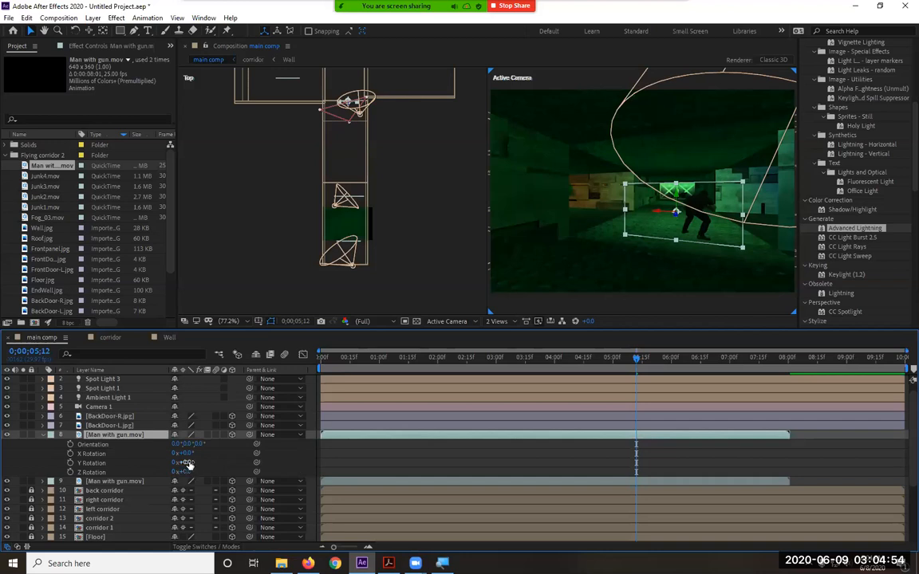
left_click_drag(192, 462, 198, 465)
key("ctrl+z")
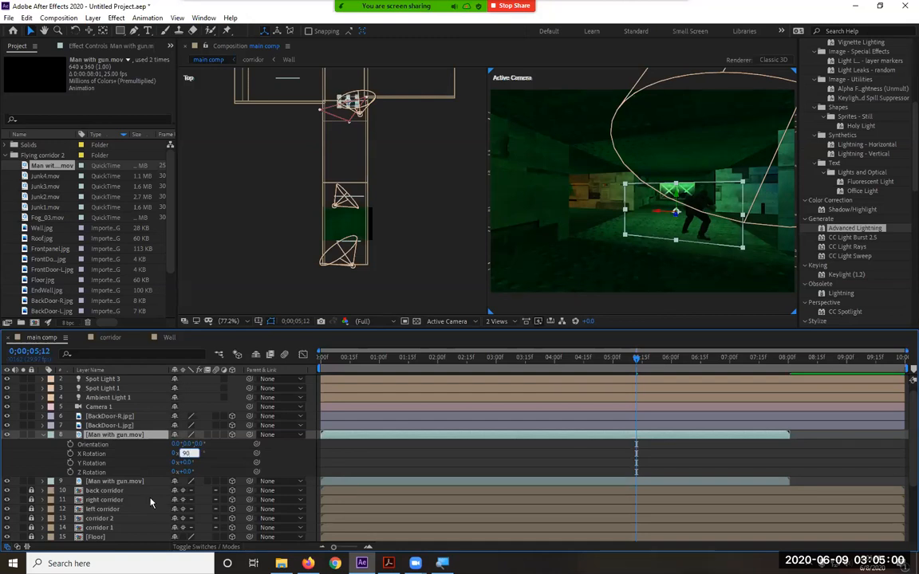
type("90")
key("Return")
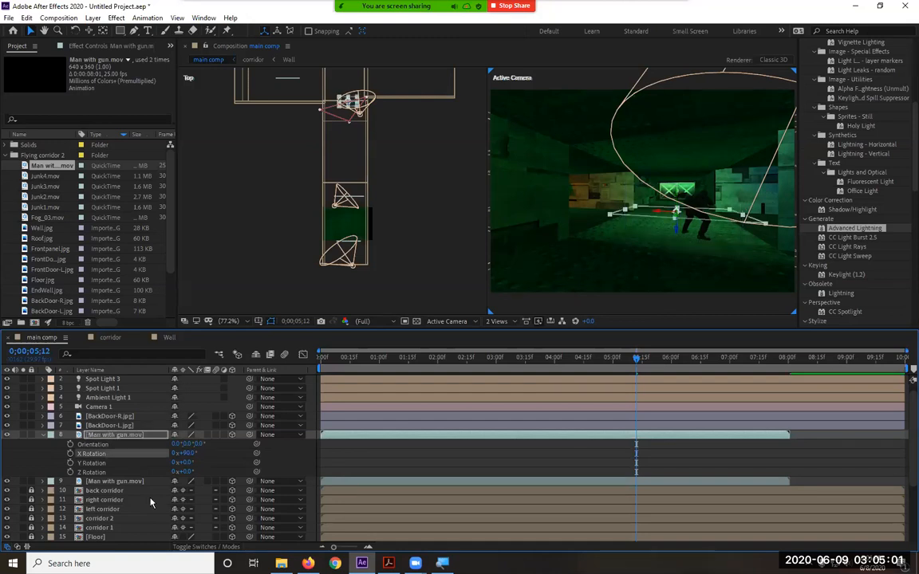
left_click(675, 239)
left_click_drag(676, 240, 675, 246)
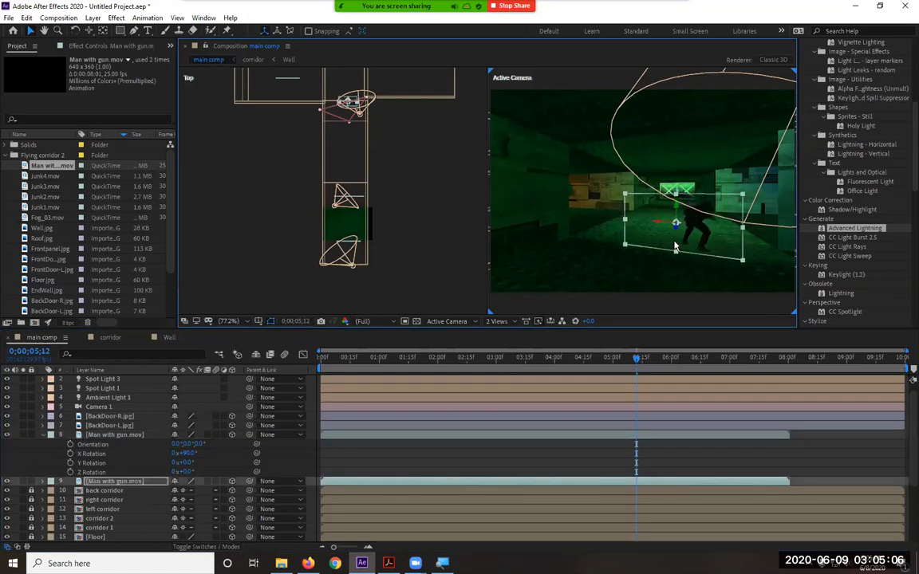
key("ctrl+z")
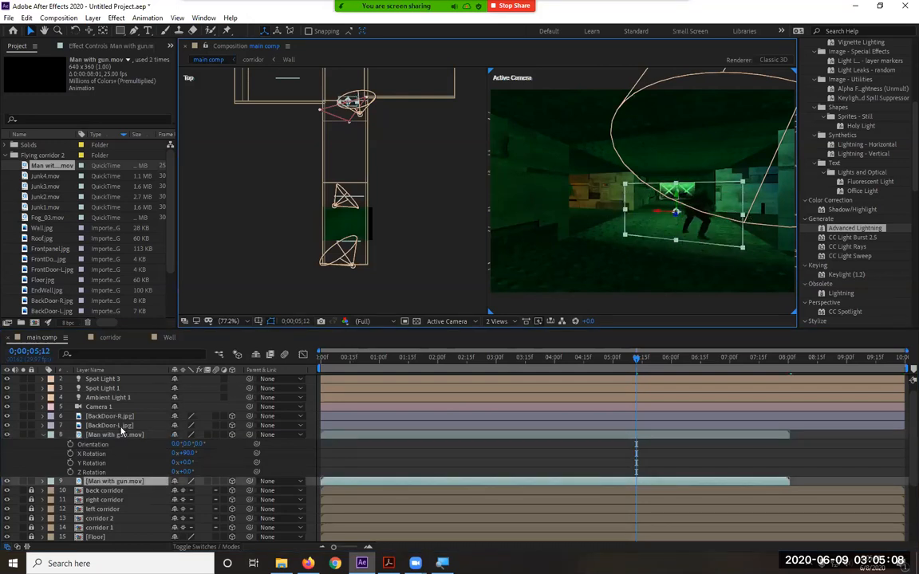
left_click(107, 435)
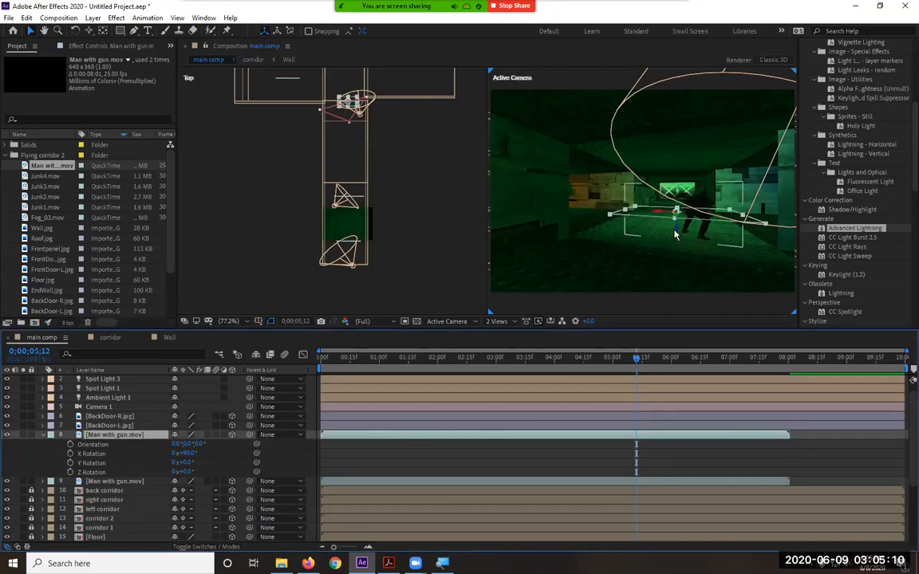
left_click(675, 243)
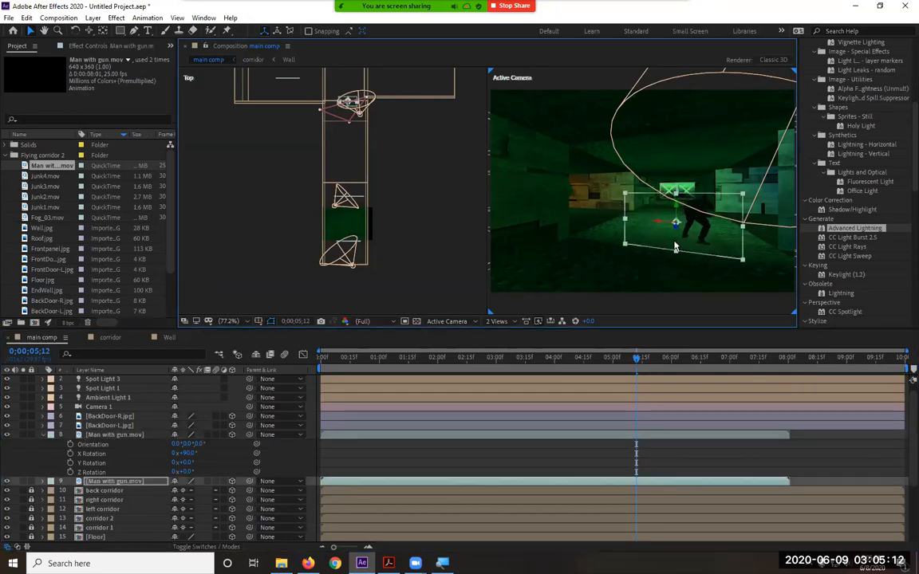
- With the original Man with gun.mov layer locked, lower the flat duplicate to the floor at the man's feet and set its opacity to 61%
left_click(132, 436)
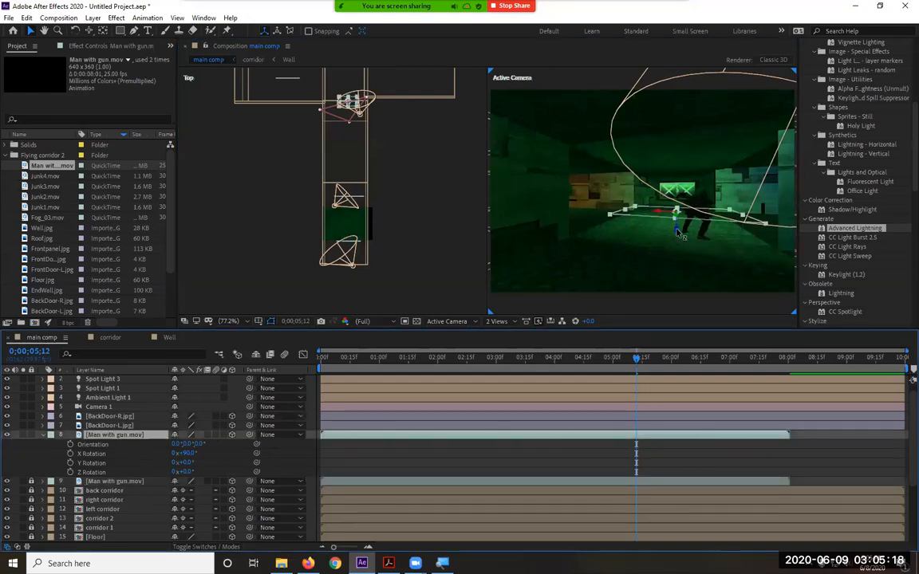
left_click_drag(677, 232, 676, 255)
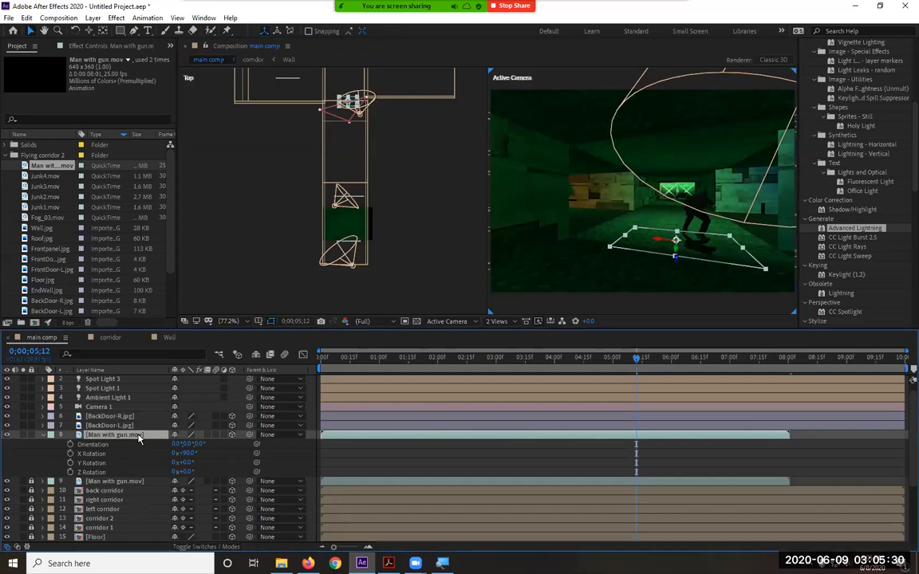
key("t")
left_click_drag(180, 450, 167, 444)
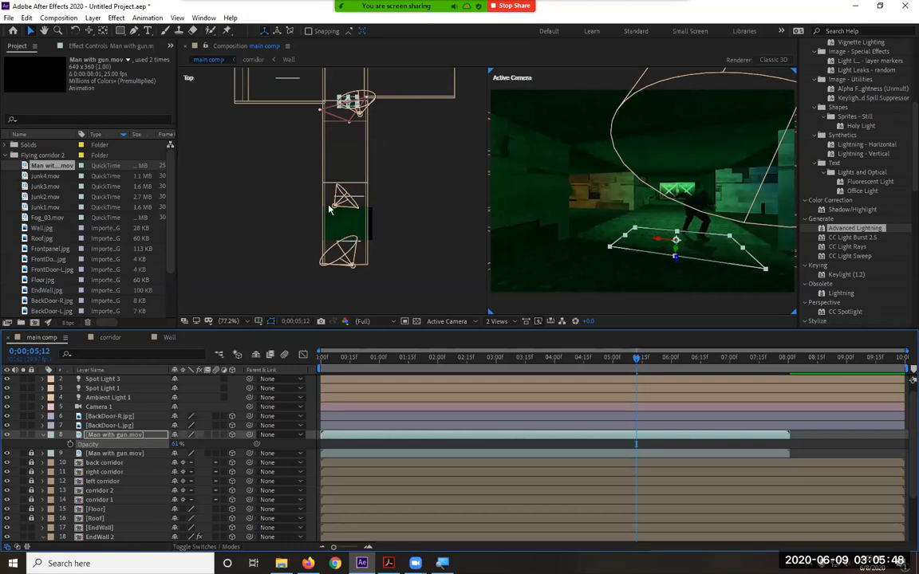
- Apply Radial Blur to the flat Man with gun.mov duplicate and set its Amount to 11.0
left_click(117, 18)
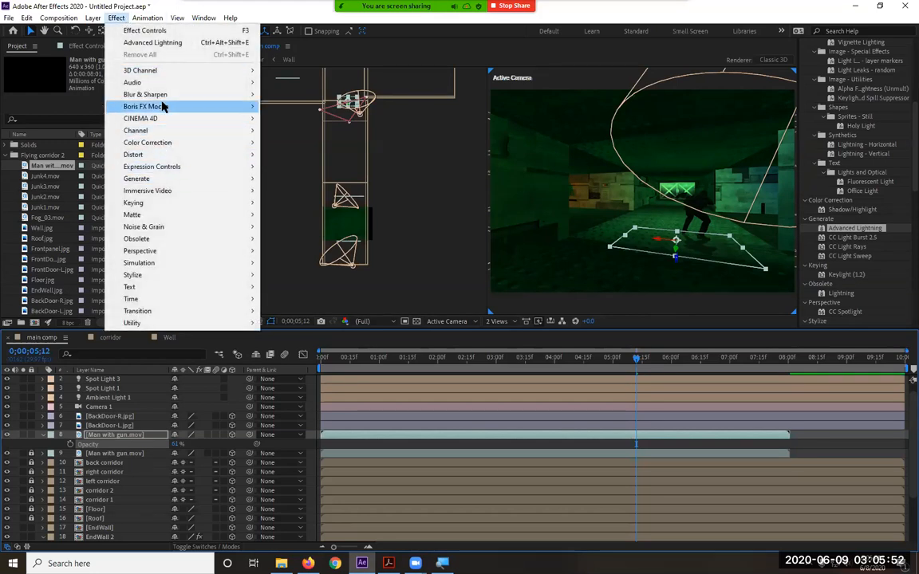
mouse_move(170, 96)
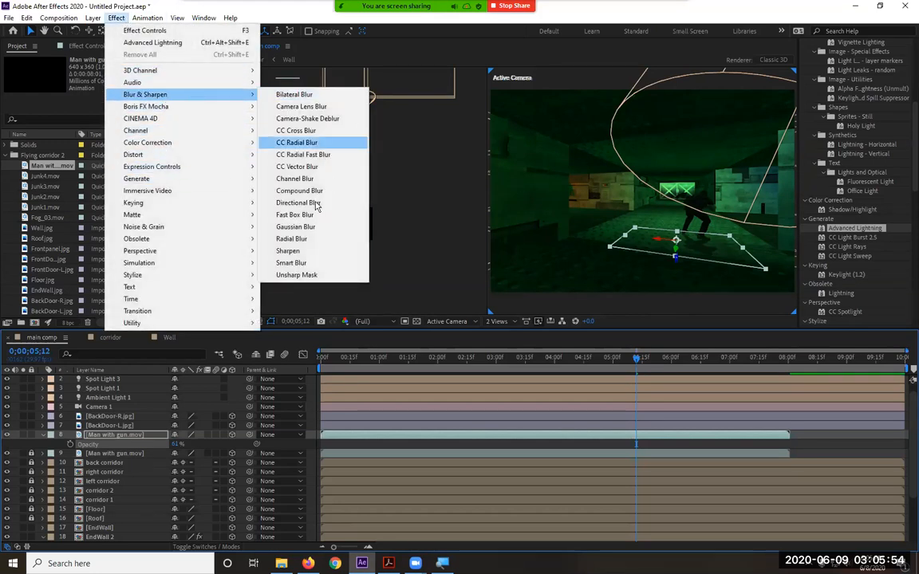
left_click(320, 246)
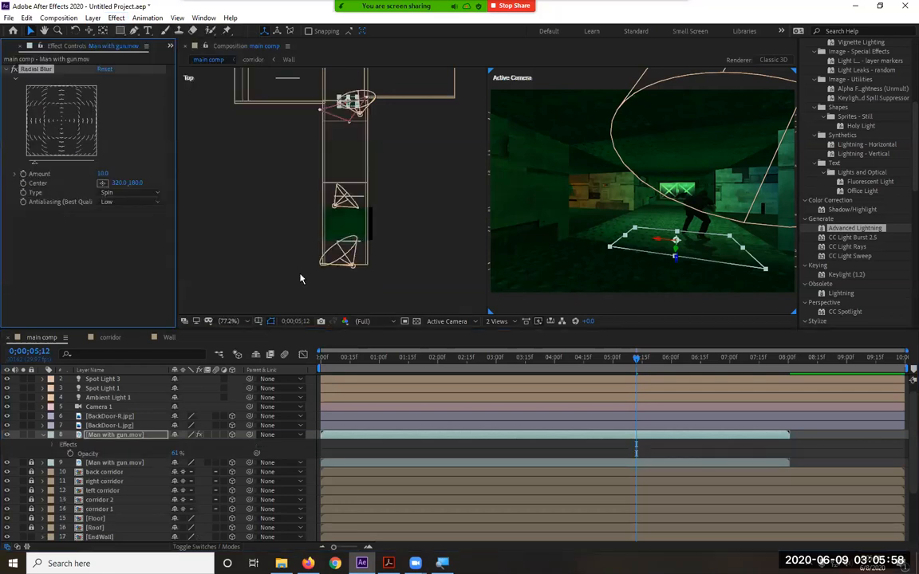
left_click_drag(110, 173, 62, 212)
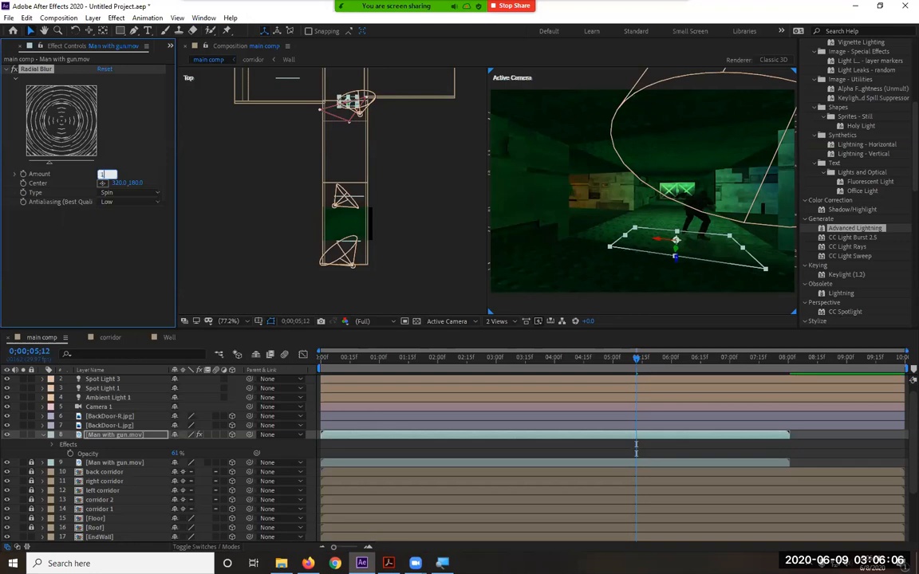
type("5")
key("Return")
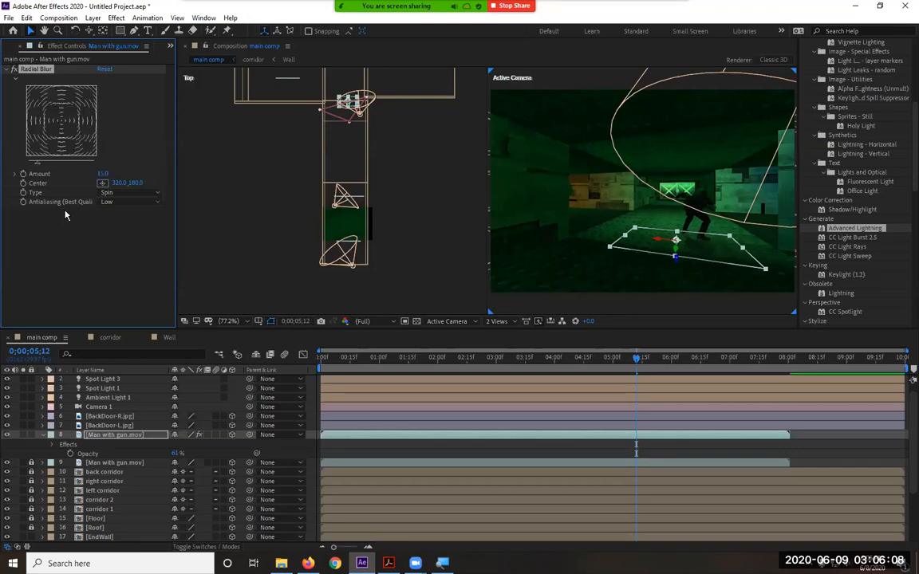
- Deselect the blurred duplicate and preview the composition from 0;00;00;00
left_click(520, 248)
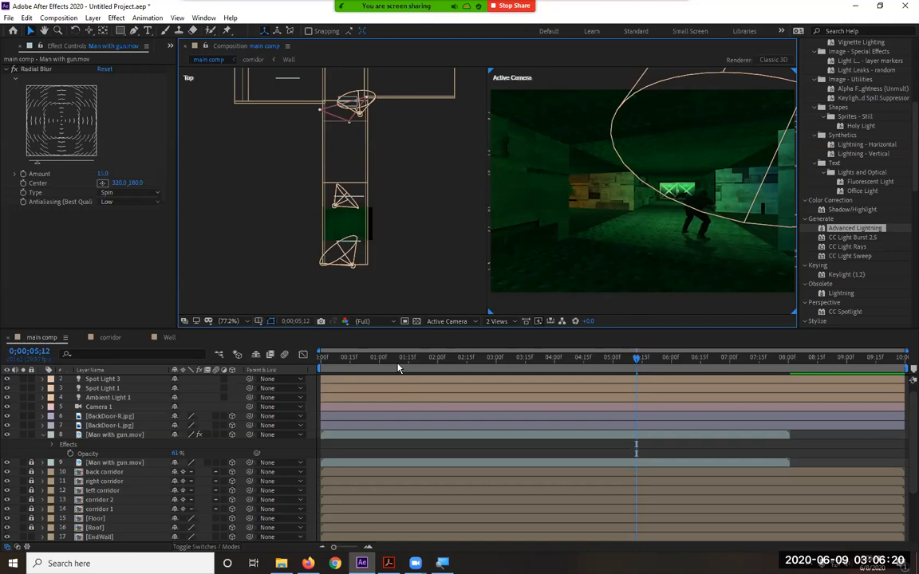
left_click_drag(391, 361, 197, 365)
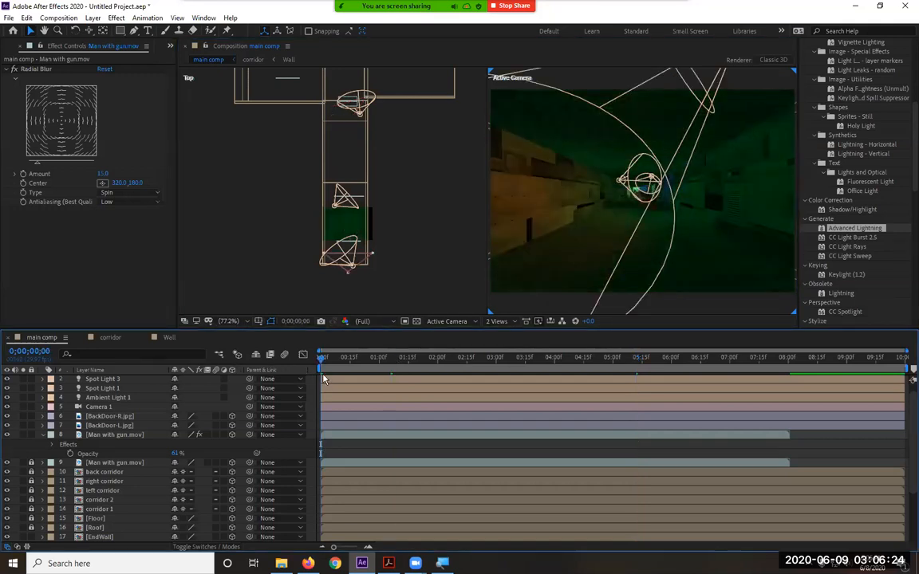
key("space")
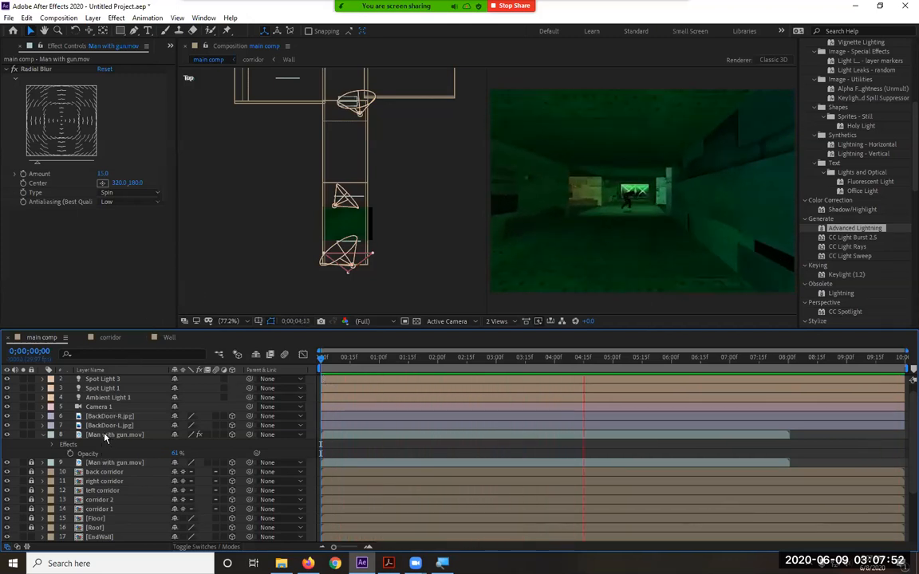
left_click(767, 212)
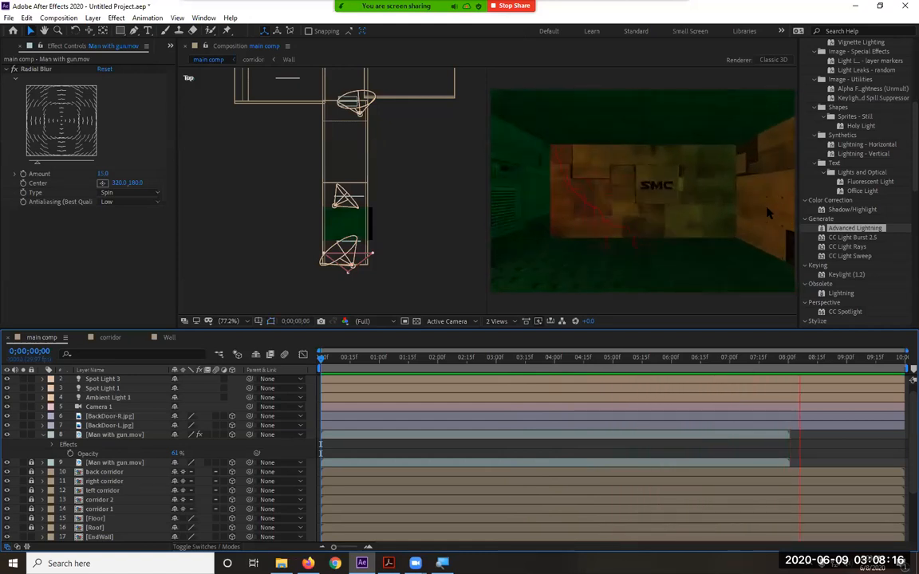
- Open the Fog_03.mov footage from the Flying corridor 2 folder for viewing
left_click(9, 47)
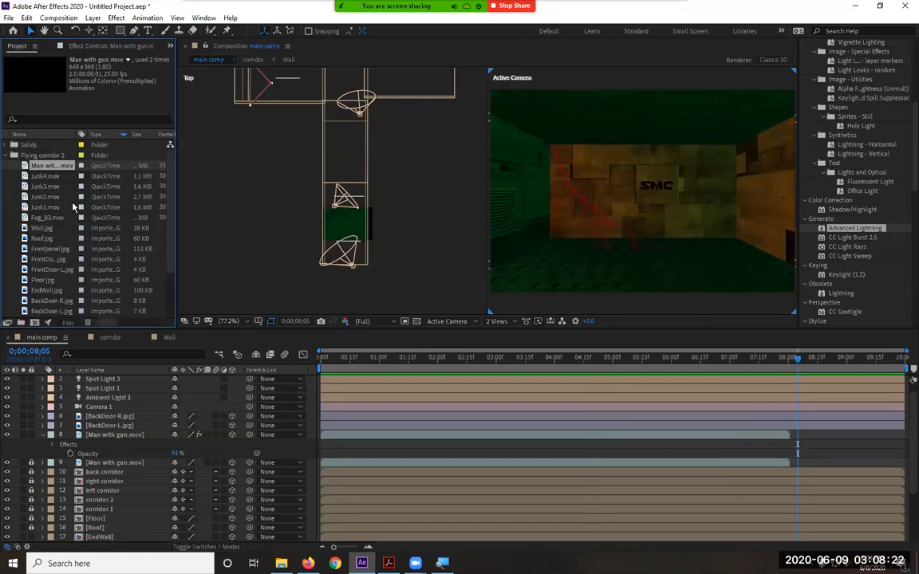
left_click(55, 220)
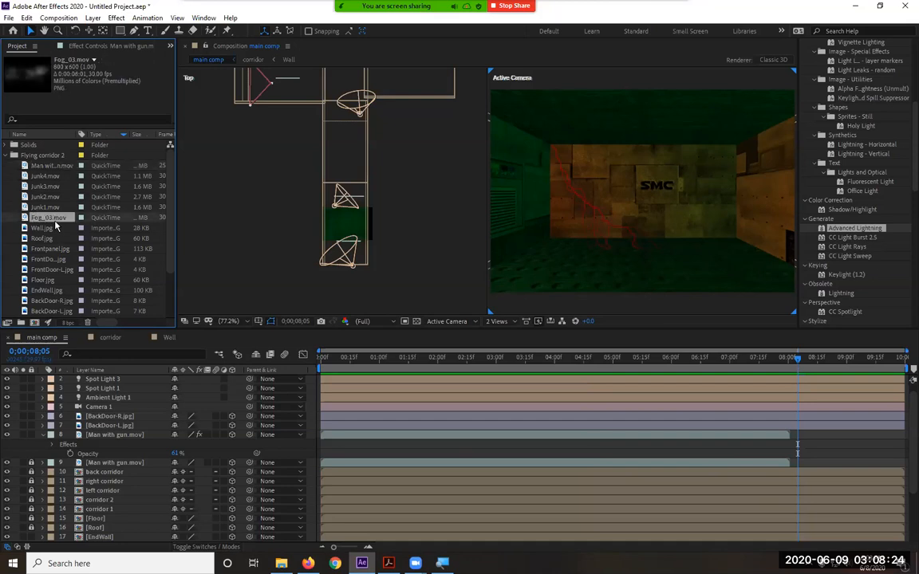
double_click(55, 220)
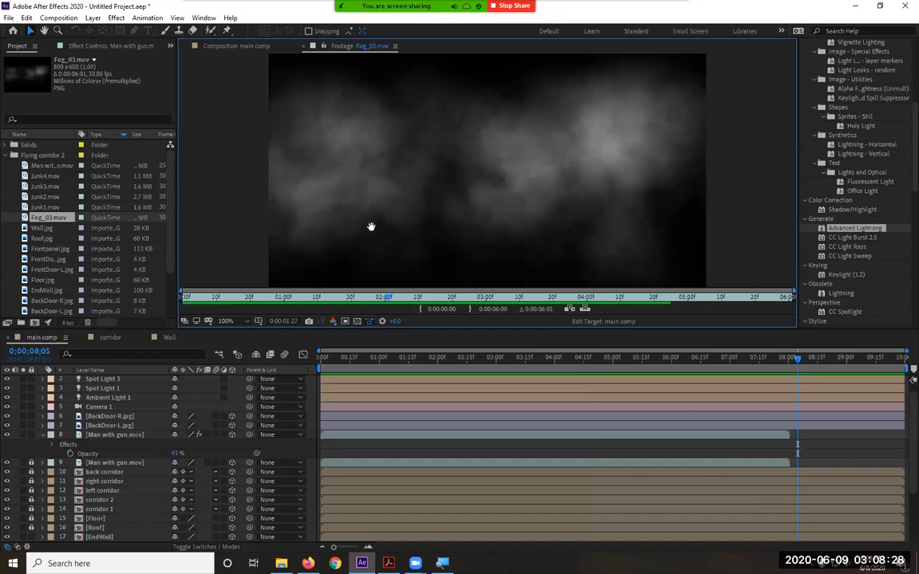
- Add Fog_03.mov to main comp directly beneath the locked Man with gun.mov layer
left_click_drag(396, 300, 170, 303)
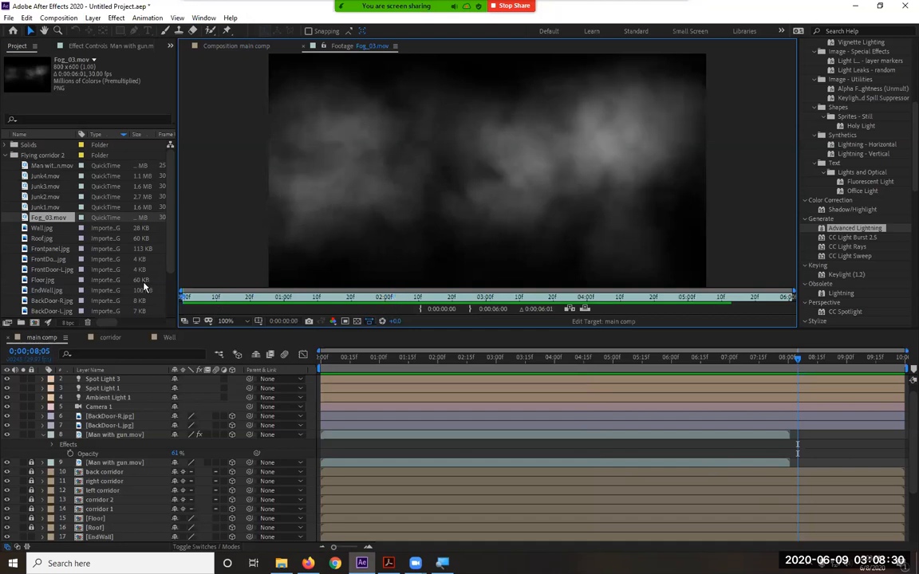
left_click(44, 436)
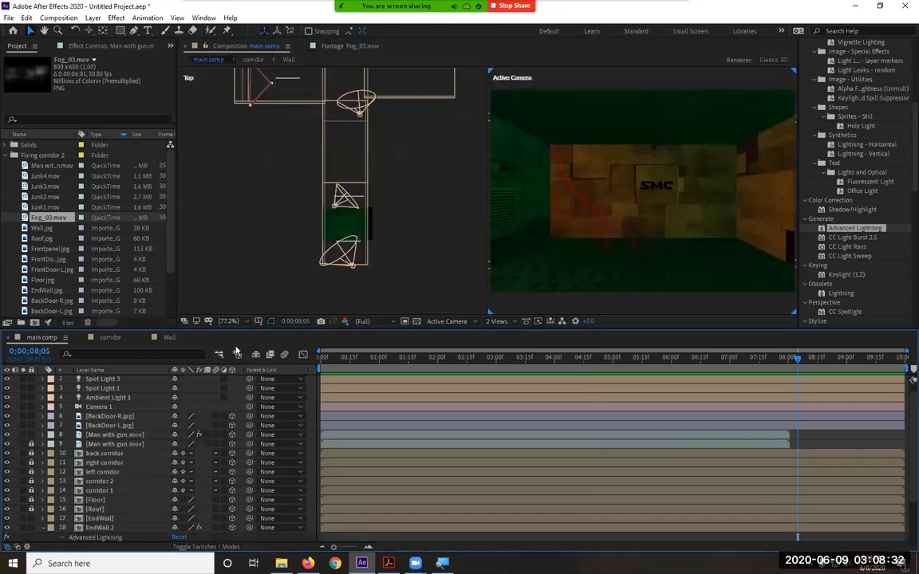
left_click_drag(37, 219, 182, 454)
- Preview the fog from 0;00;00;00 and inspect frames past the end of the fog clip and at 0;00;01;13
left_click_drag(347, 363, 275, 364)
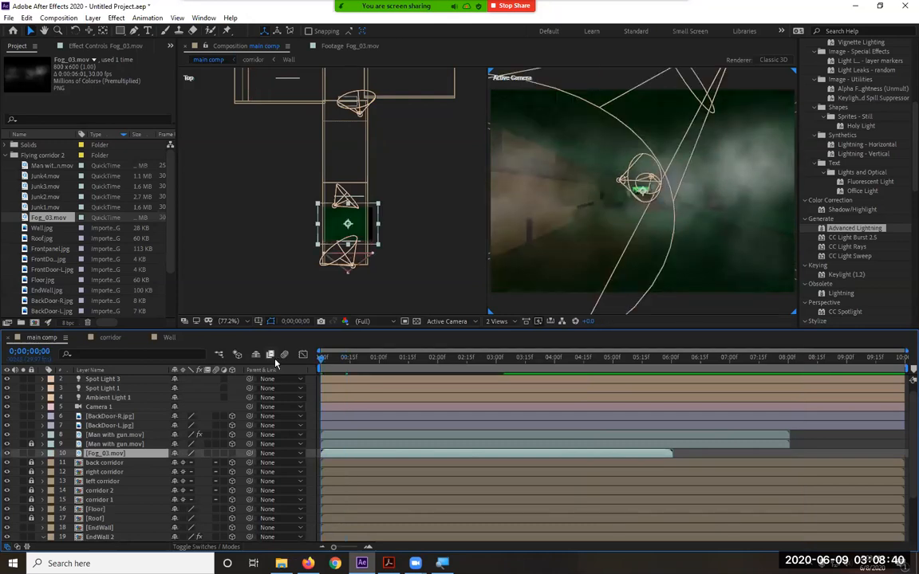
key("space")
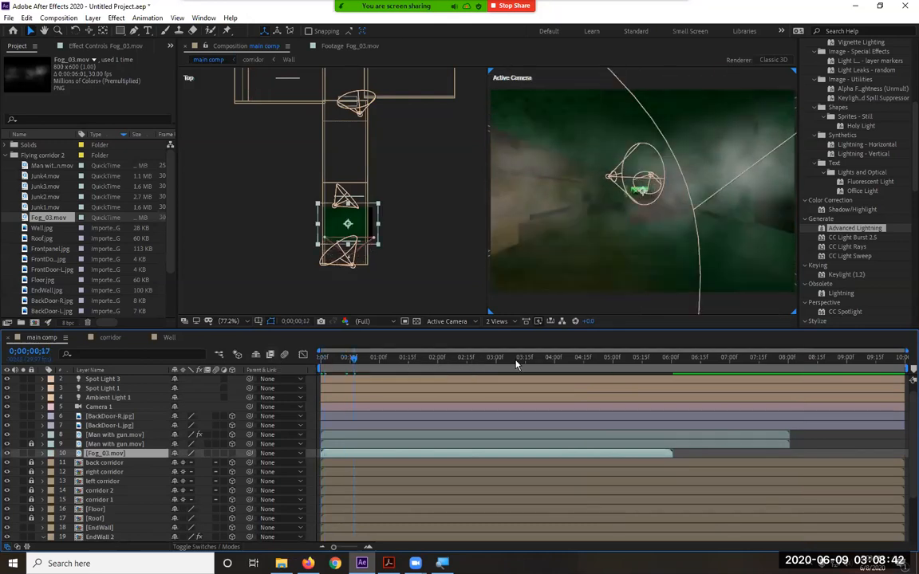
left_click(757, 361)
left_click(404, 358)
right_click(103, 454)
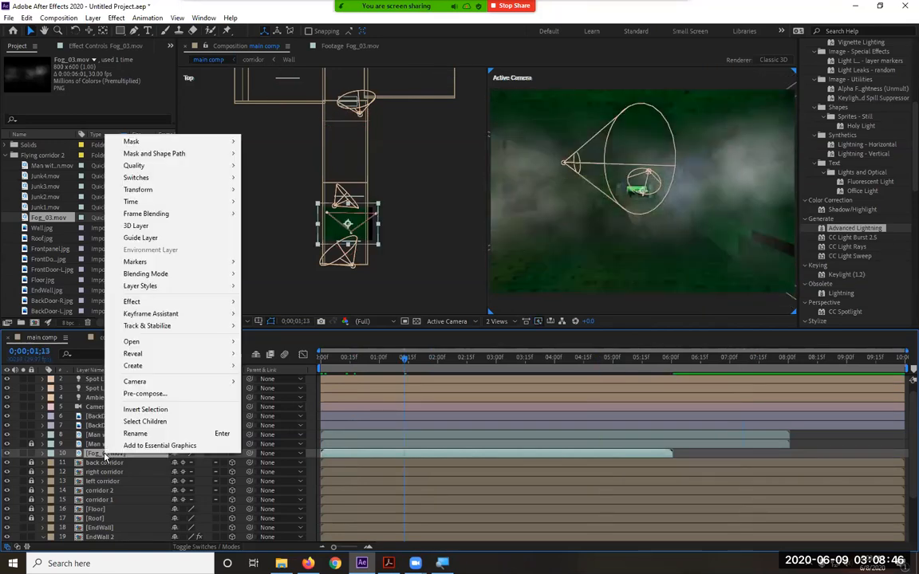
left_click(104, 454)
double_click(104, 454)
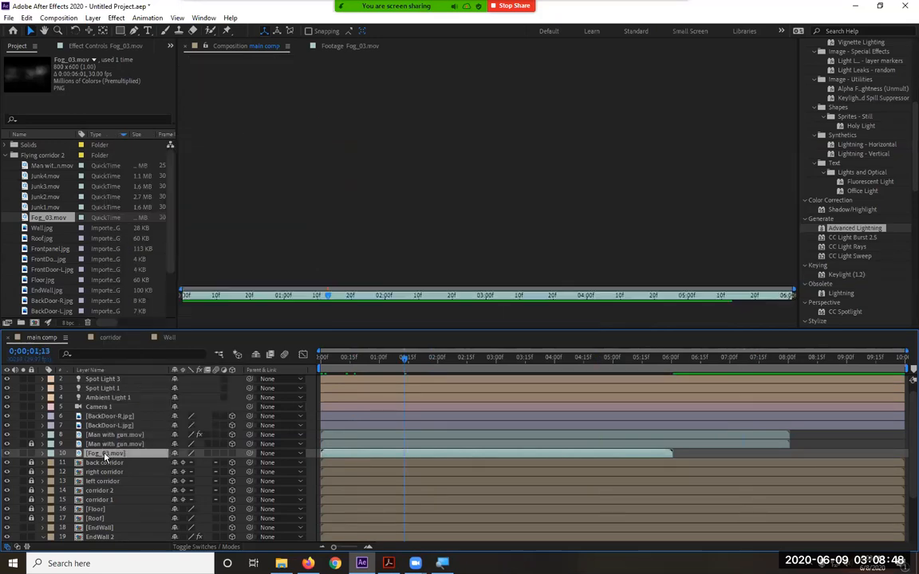
left_click(9, 17)
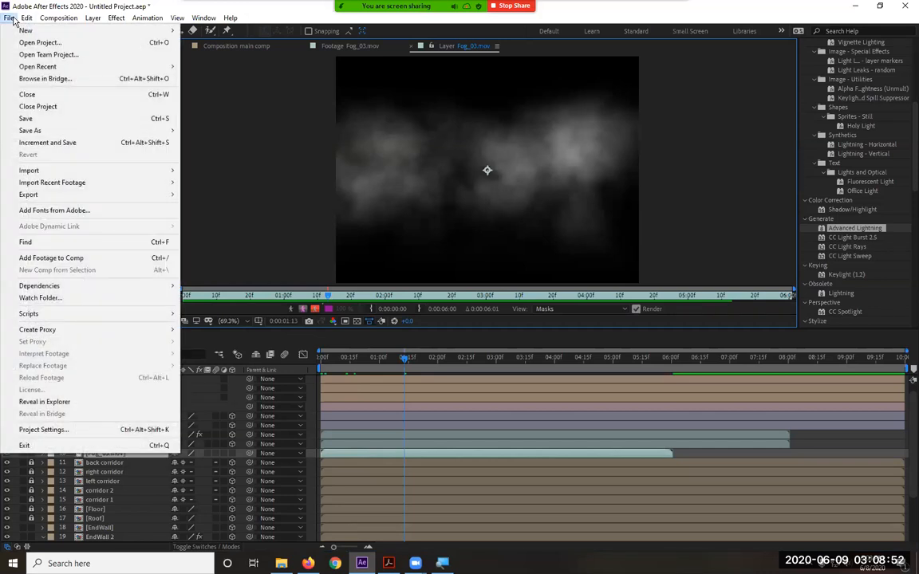
mouse_move(58, 17)
left_click(99, 47)
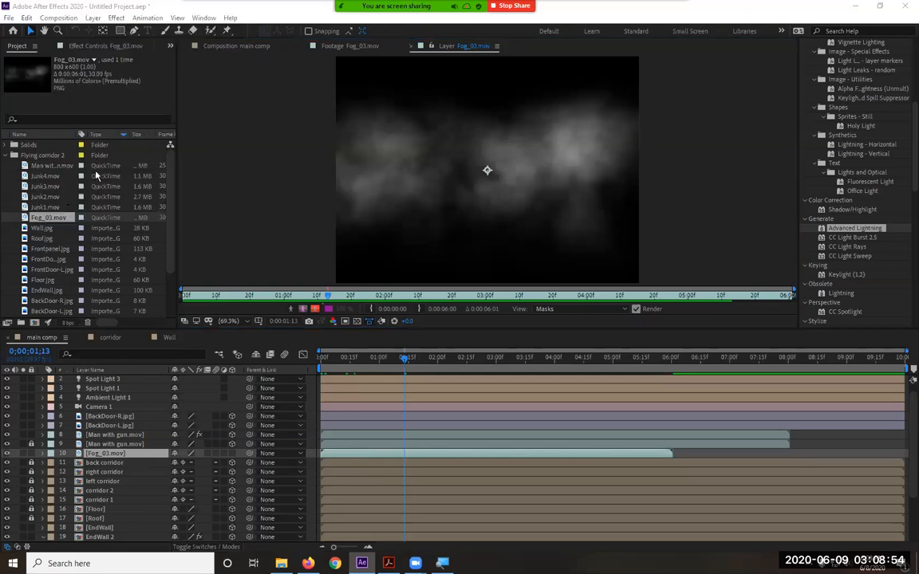
- Interpret the Fog_03.mov footage to loop 2 times and extend its layer to the end of the composition
right_click(42, 217)
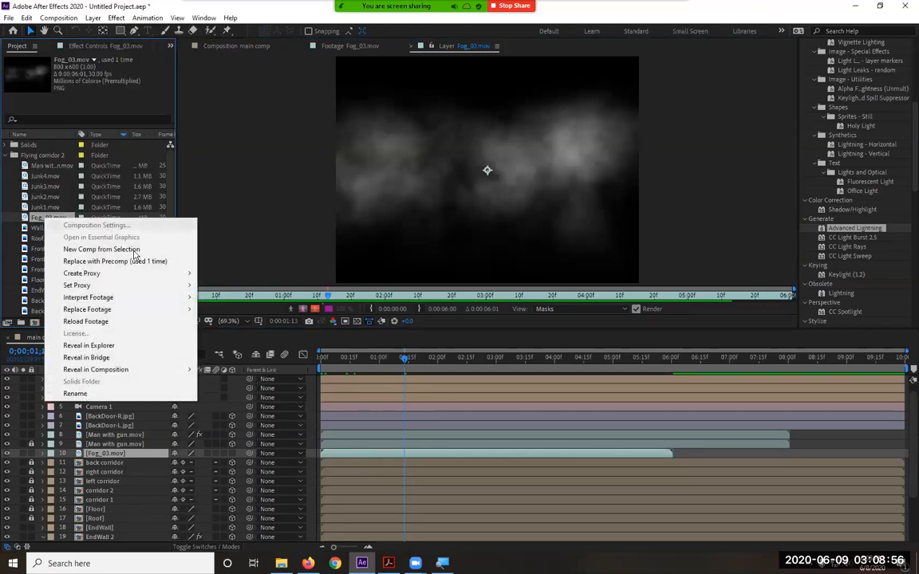
mouse_move(135, 300)
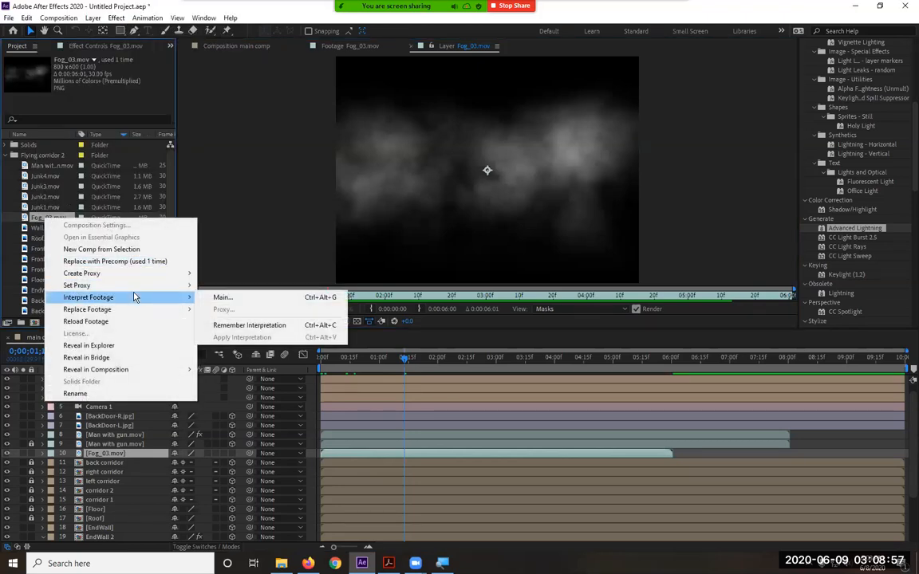
left_click(279, 298)
left_click(540, 427)
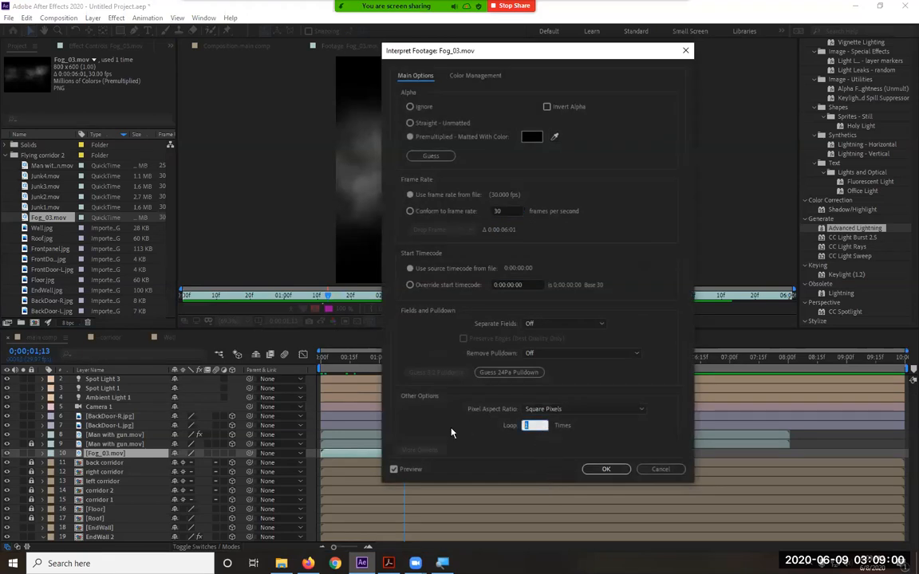
type("2")
key("Return")
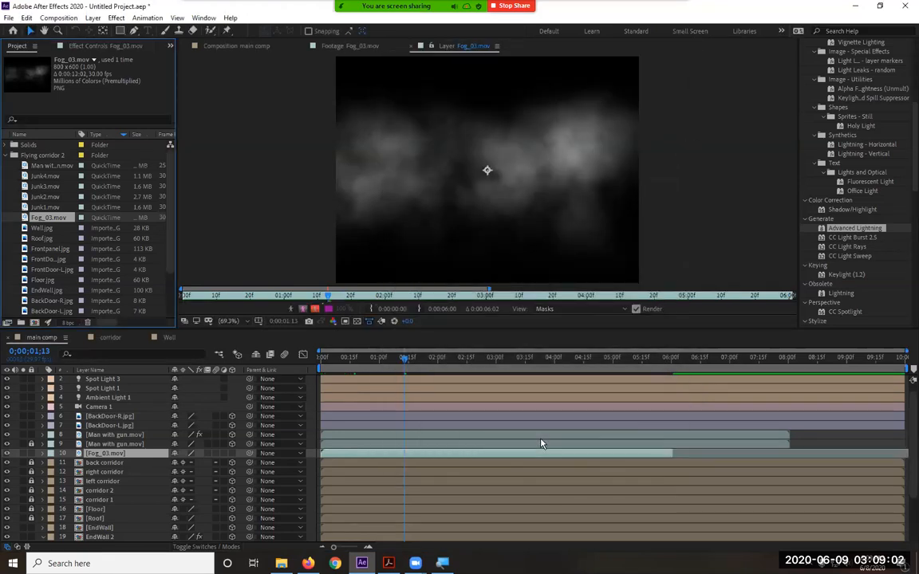
left_click_drag(672, 454, 910, 454)
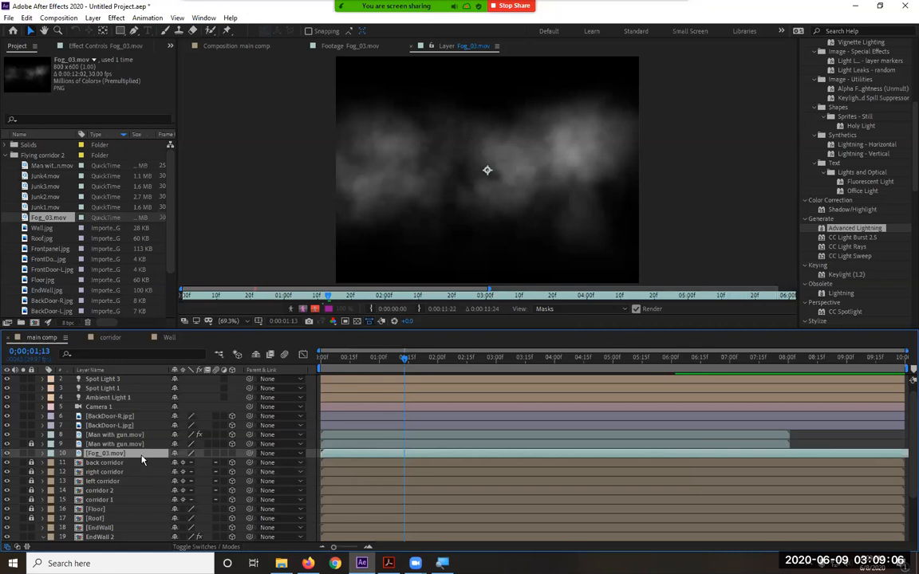
- Close the Fog_03.mov layer and footage views and preview main comp from 0;00;00;00
key("space")
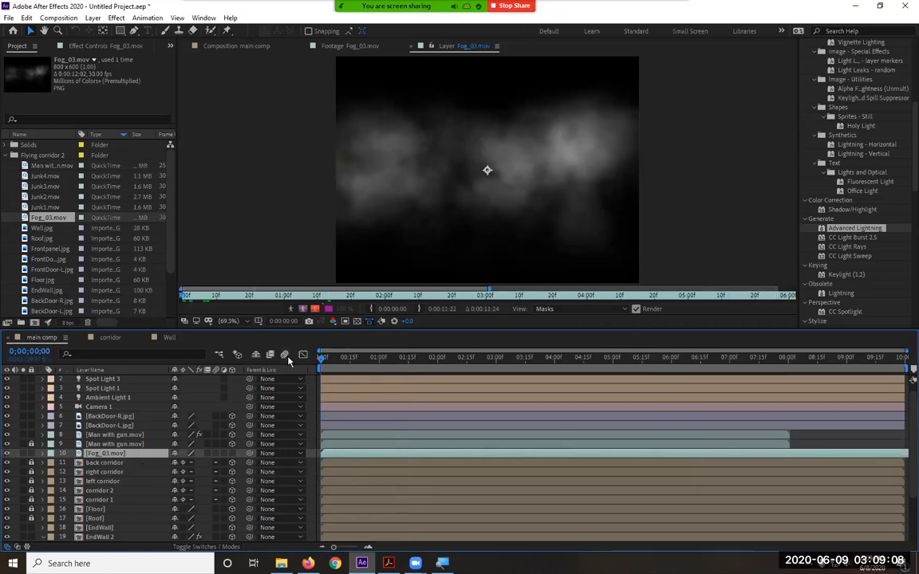
left_click(410, 46)
left_click(304, 46)
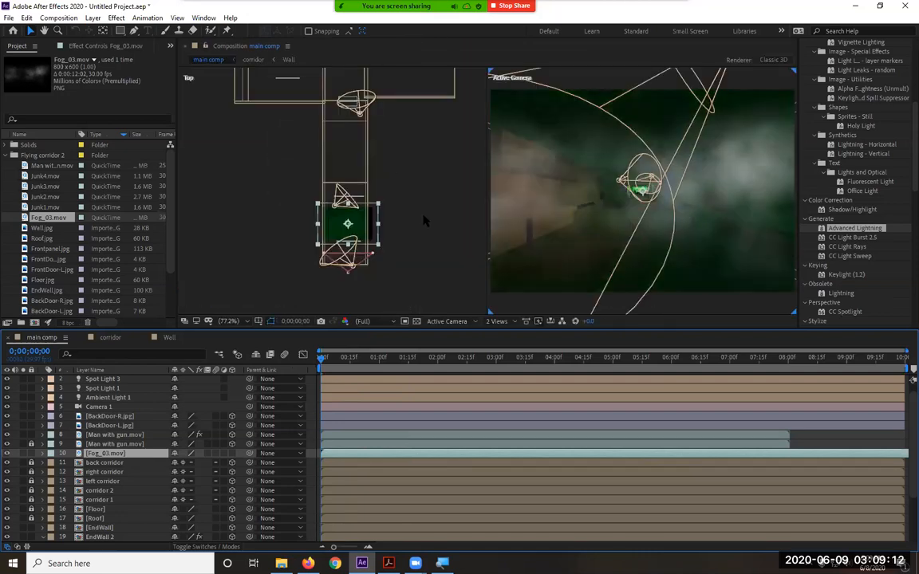
key("space")
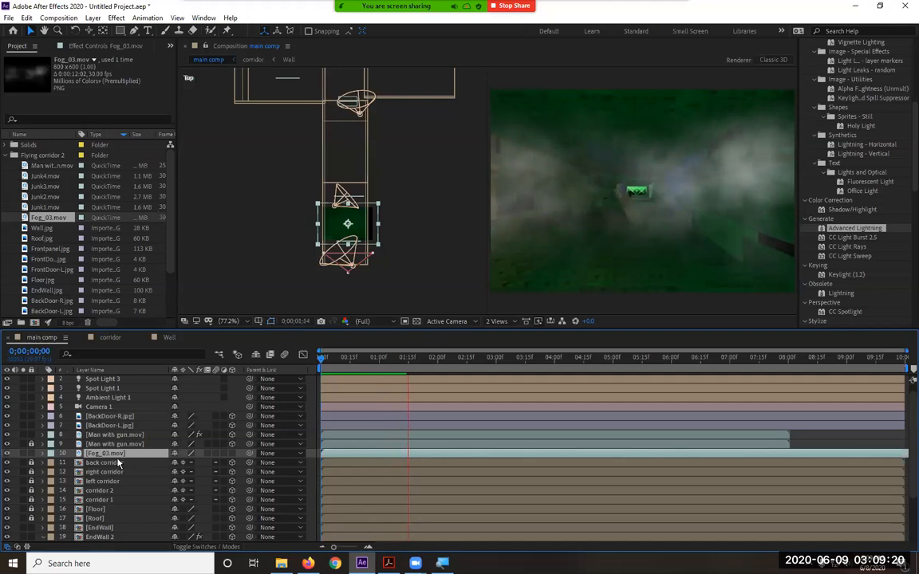
- Lower the Fog_03.mov layer's opacity to 57%
key("t")
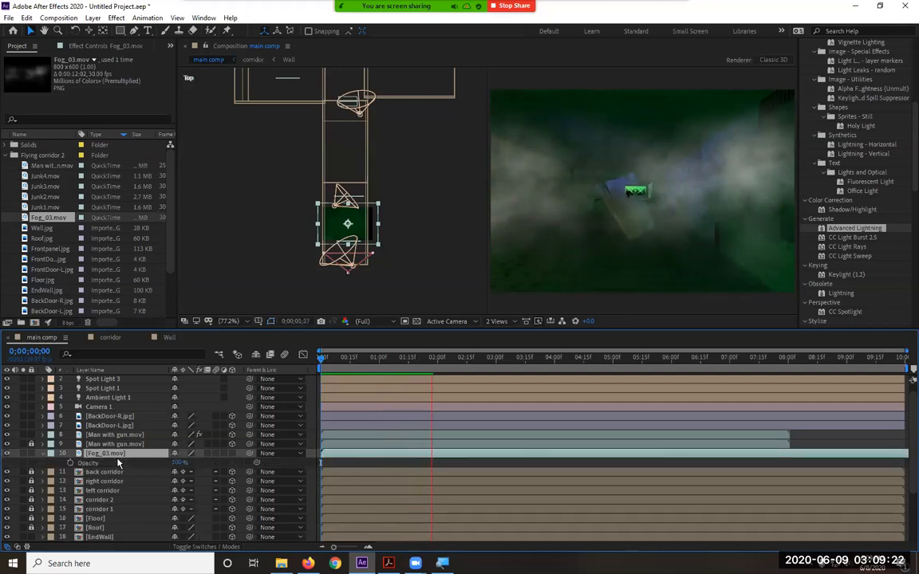
mouse_move(182, 463)
left_mouse_down()
mouse_move(139, 468)
mouse_move(185, 469)
mouse_move(173, 468)
left_mouse_up()
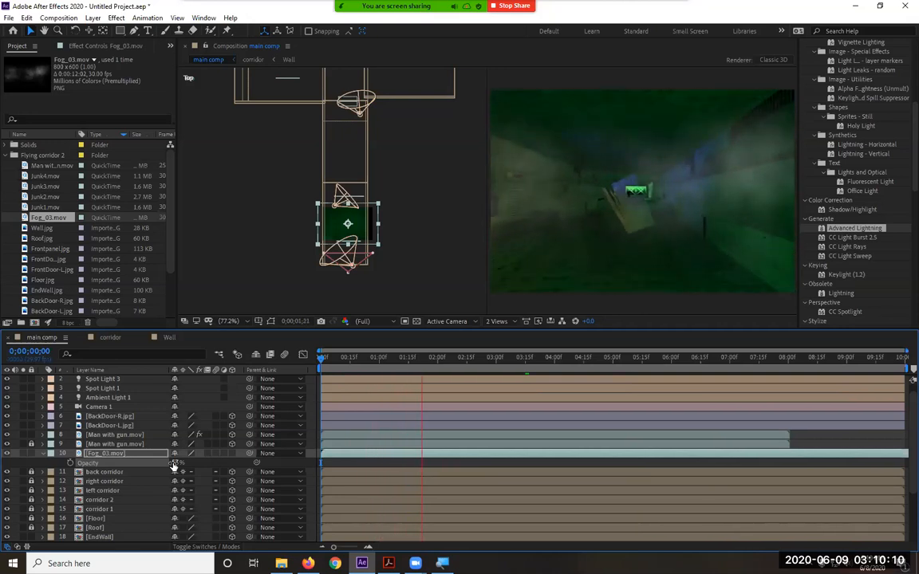
key("space")
- Expand the Preview controls and play back the composition with the fainter fog
left_click(716, 222)
scroll(894, 160, "up", 6)
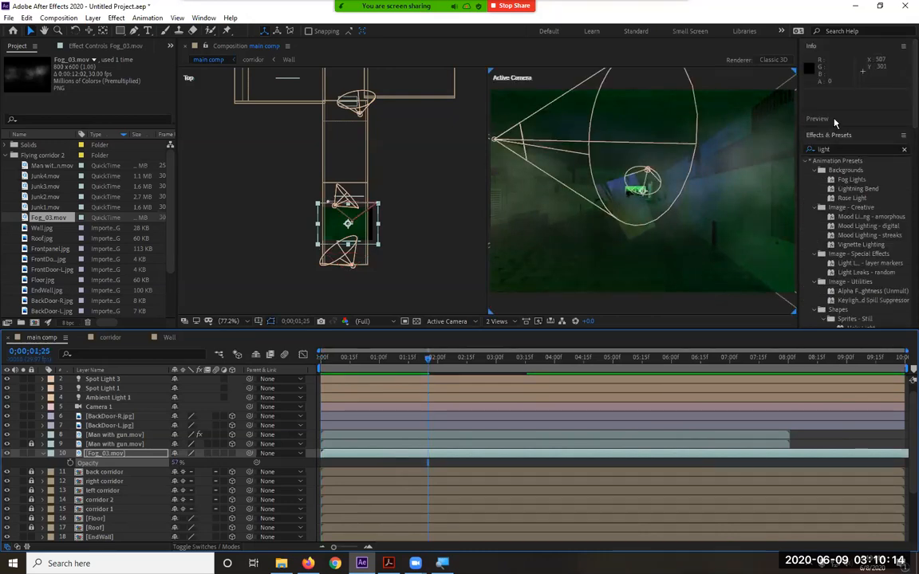
left_click(835, 121)
left_click(855, 134)
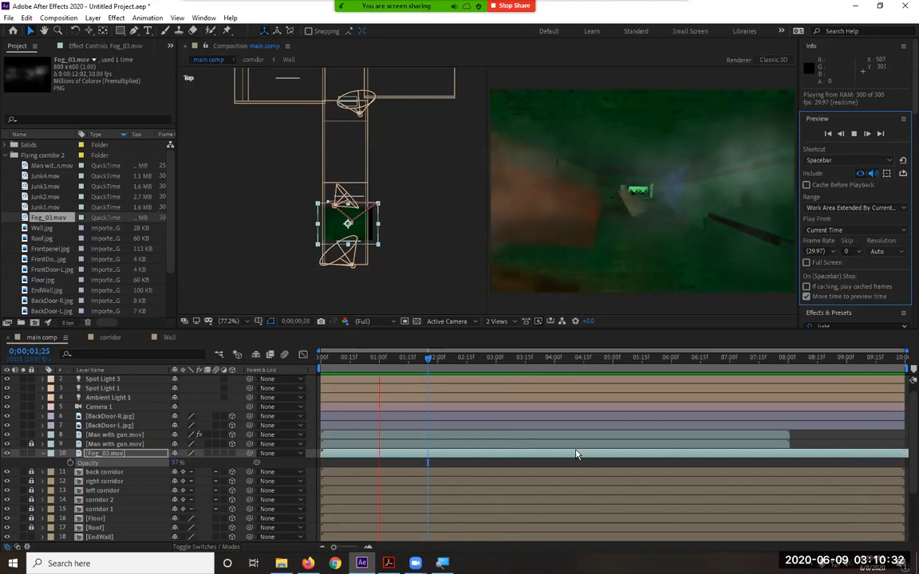
key("space")
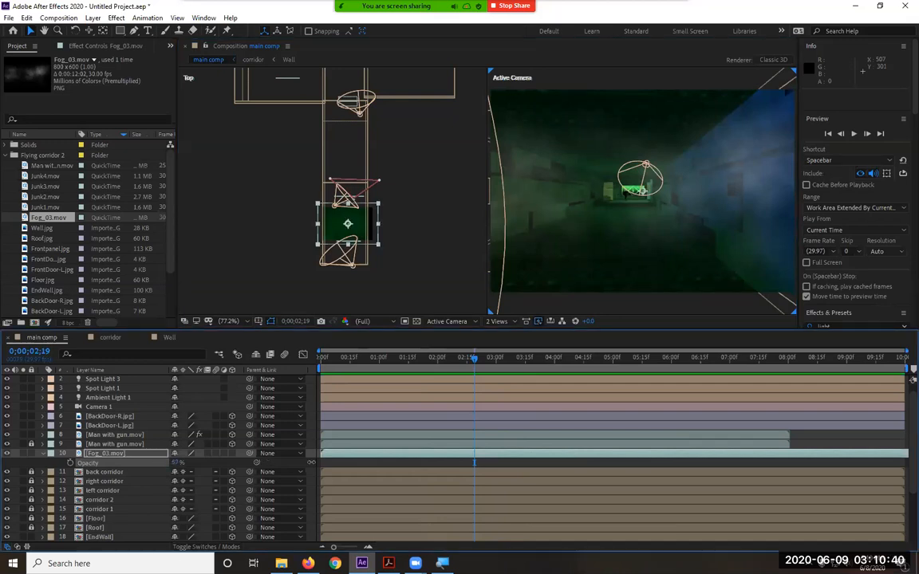
- Set the Fog_03.mov layer's opacity to 100% and make it a 3D layer with a Y Rotation of 90°
left_click_drag(311, 463, 322, 467)
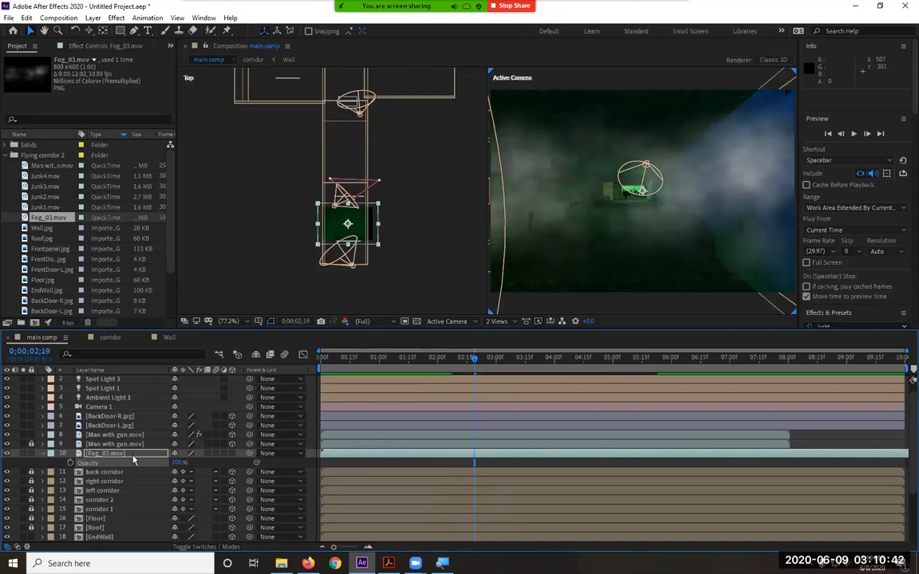
left_click(232, 453)
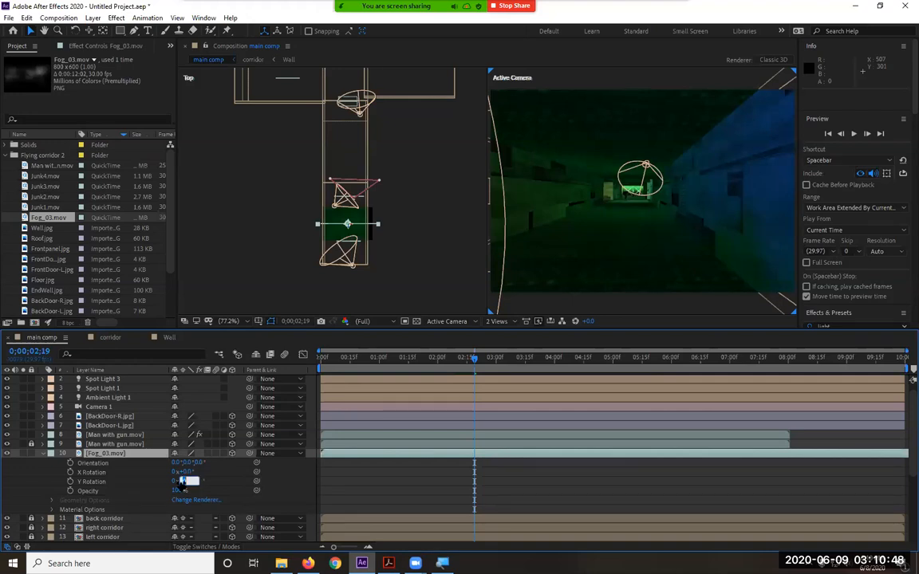
key("Return")
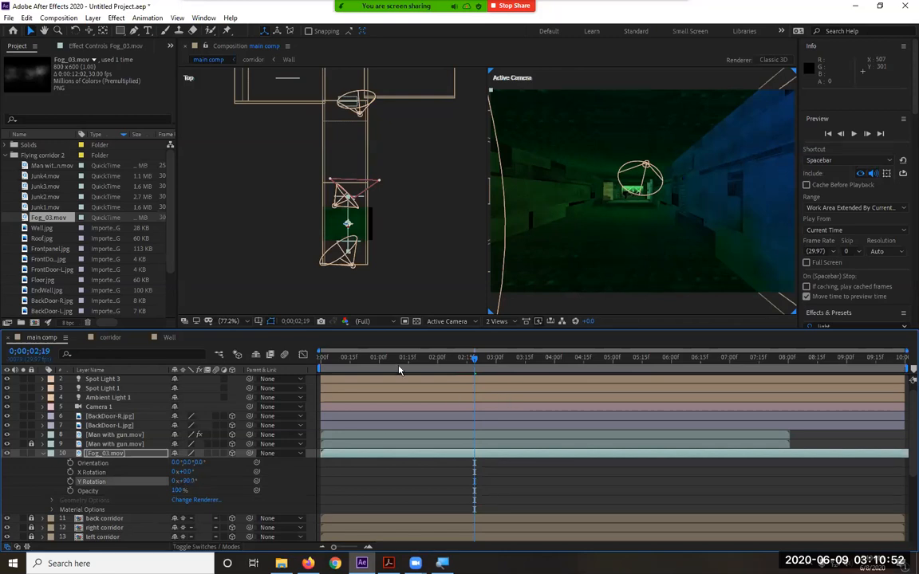
key("Home")
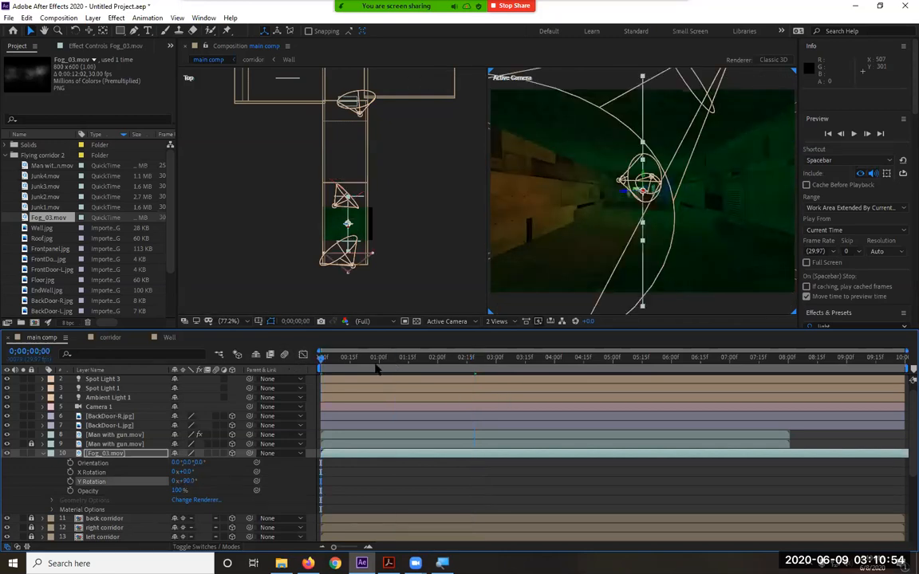
- Lay the Fog_03.mov layer flat by setting X Rotation to 90°, Z Rotation to 90° and Y Rotation to 0°
left_click(108, 456)
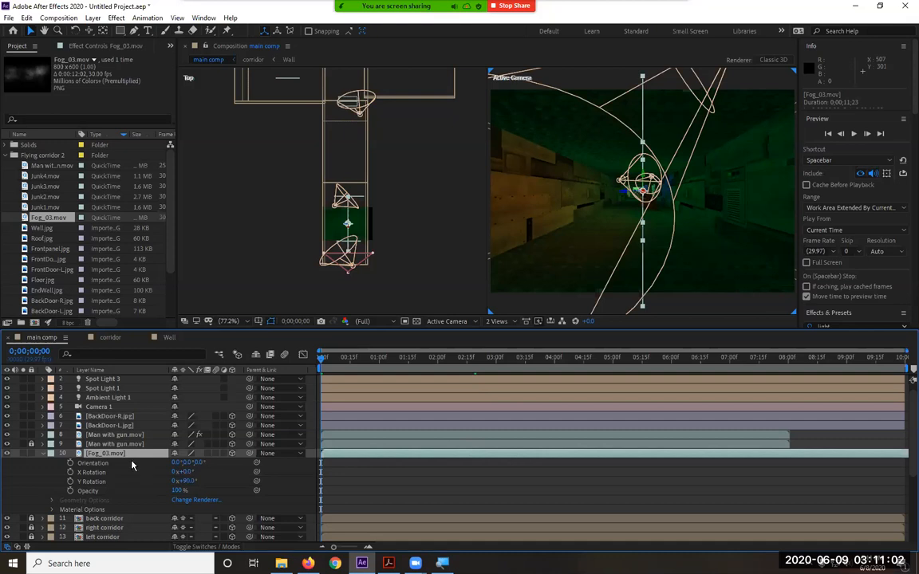
left_click(44, 454)
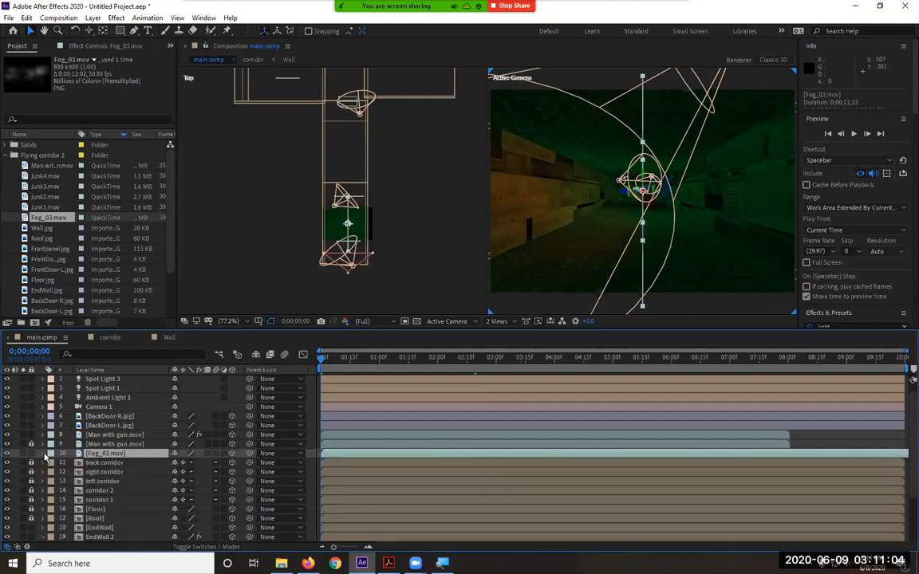
left_click(44, 454)
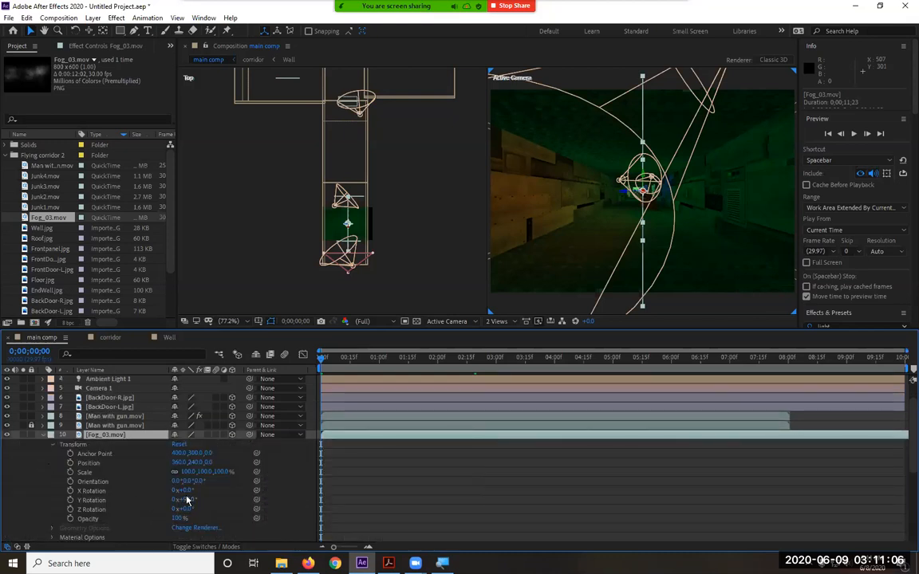
left_click_drag(201, 492, 244, 492)
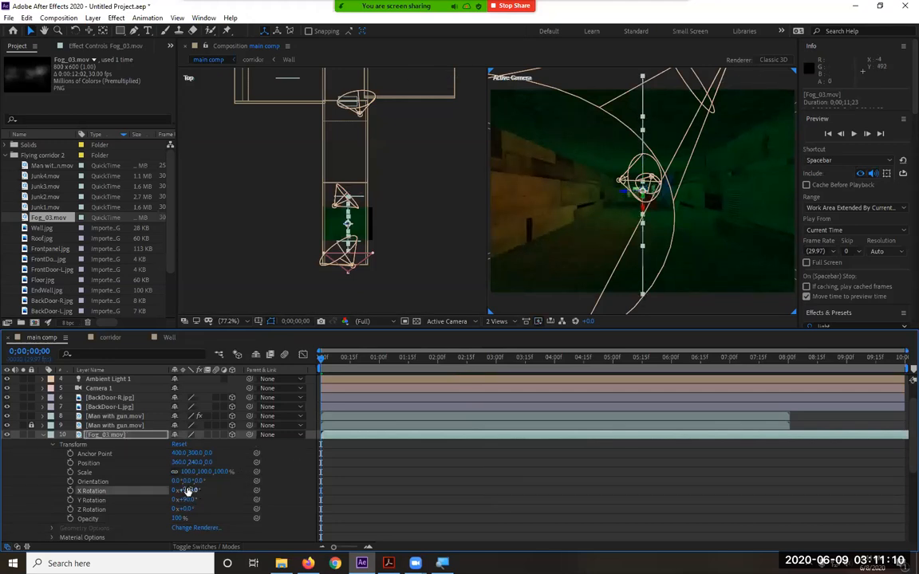
key("Return")
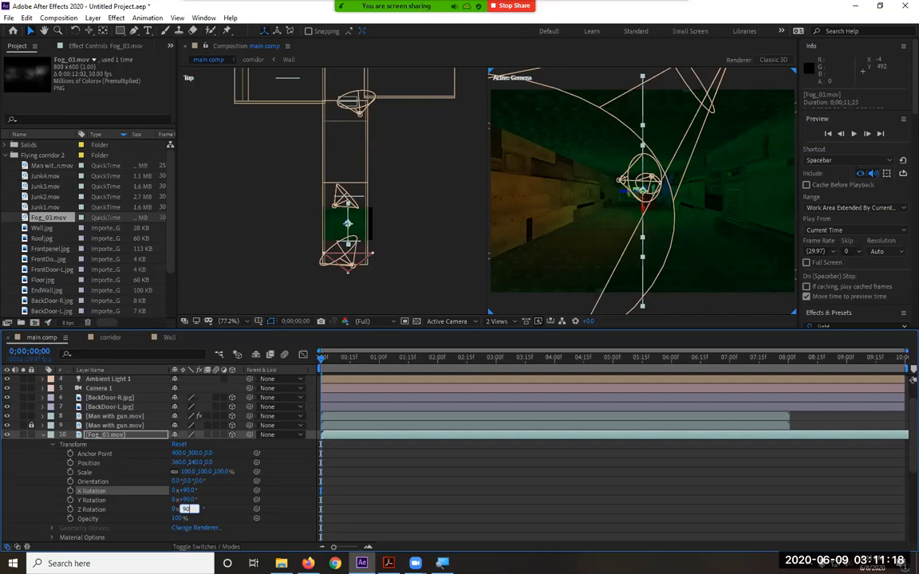
key("Return")
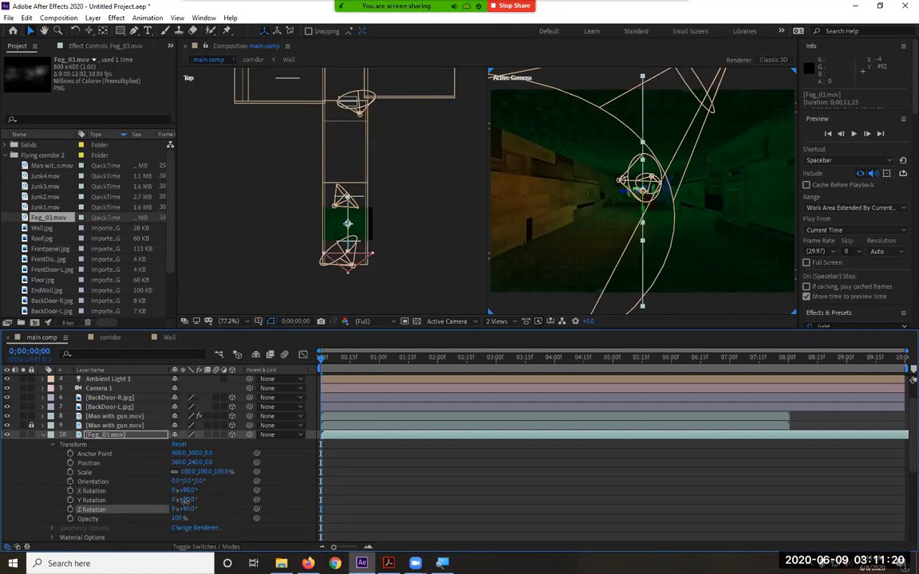
left_click(185, 499)
type("0")
key("Return")
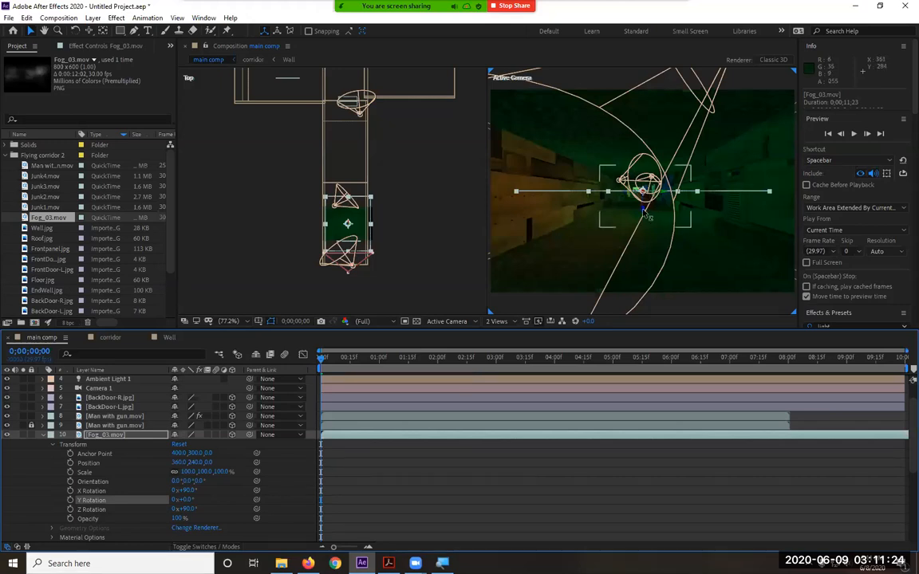
- Move the flat Fog_03.mov layer down to the corridor floor at about 360, 462.7, -96 and scale it to 151%
left_click_drag(645, 213, 646, 310)
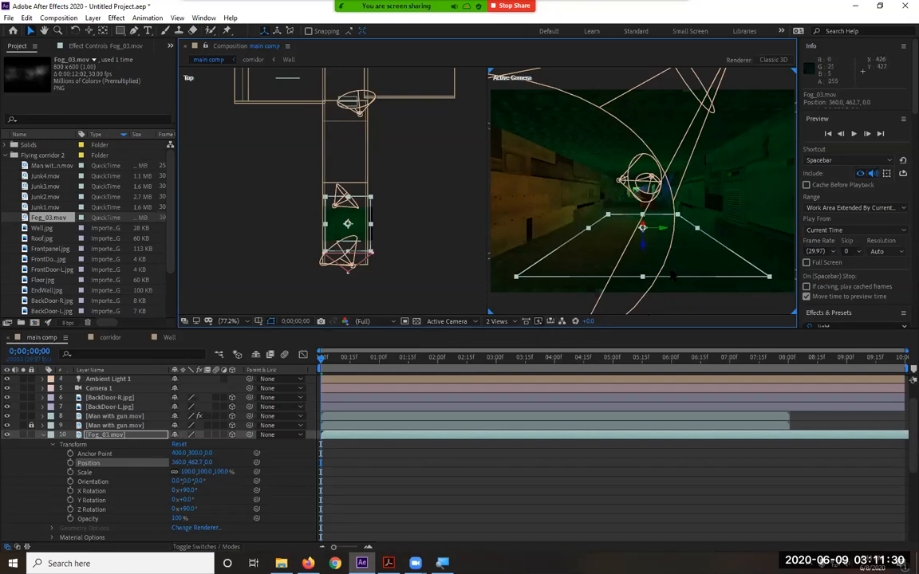
key("s")
left_click_drag(229, 445, 254, 448)
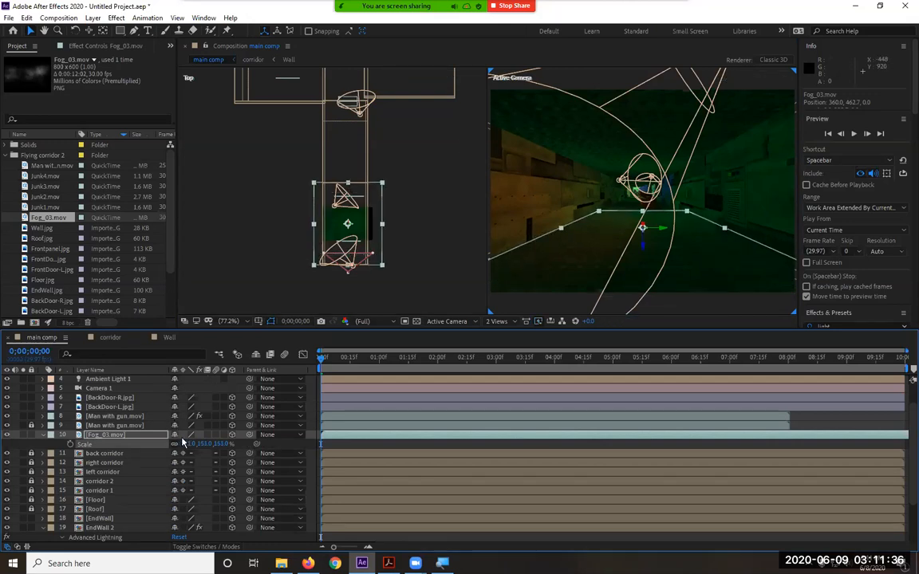
mouse_move(347, 184)
left_mouse_down()
mouse_move(350, 110)
mouse_move(349, 225)
mouse_move(349, 191)
left_mouse_up()
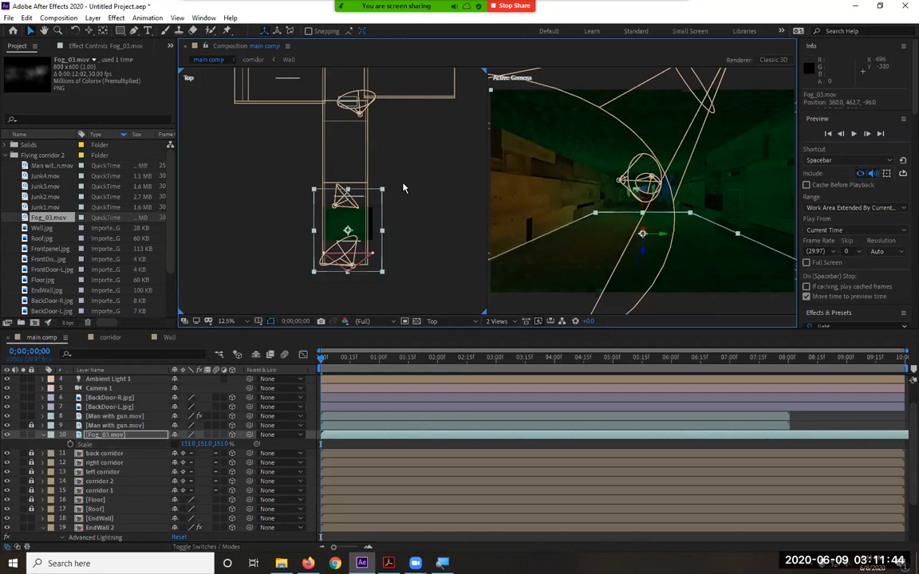
- Stretch the Fog_03.mov layer to a scale of 531, 158, 265% and move it down the corridor to about 320, 435.5, 1344
left_click(389, 195)
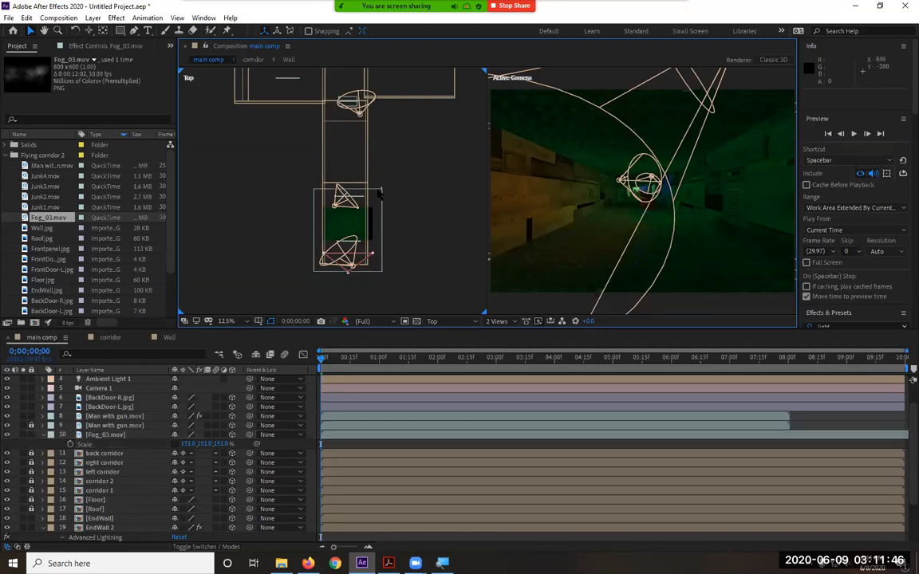
left_click(349, 194)
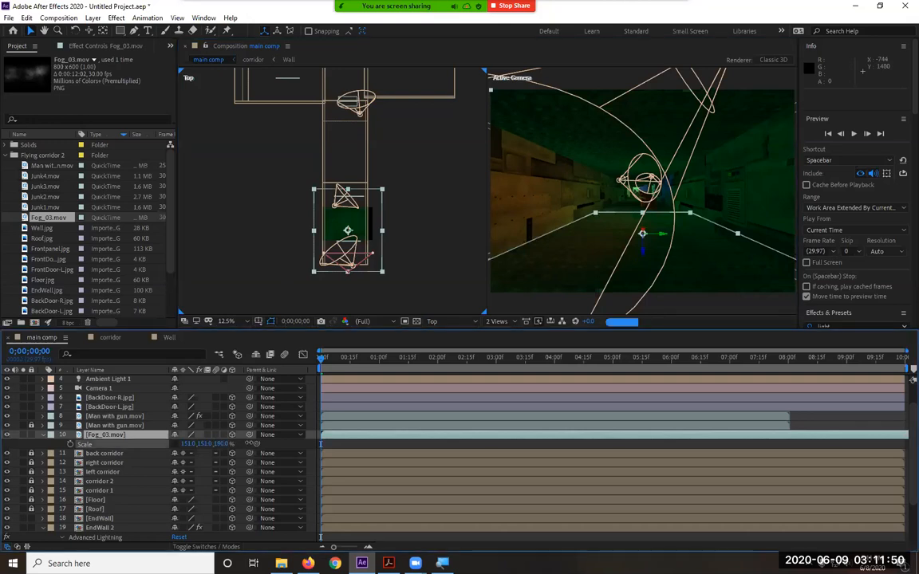
left_click_drag(206, 444, 184, 457)
left_click_drag(273, 443, 373, 426)
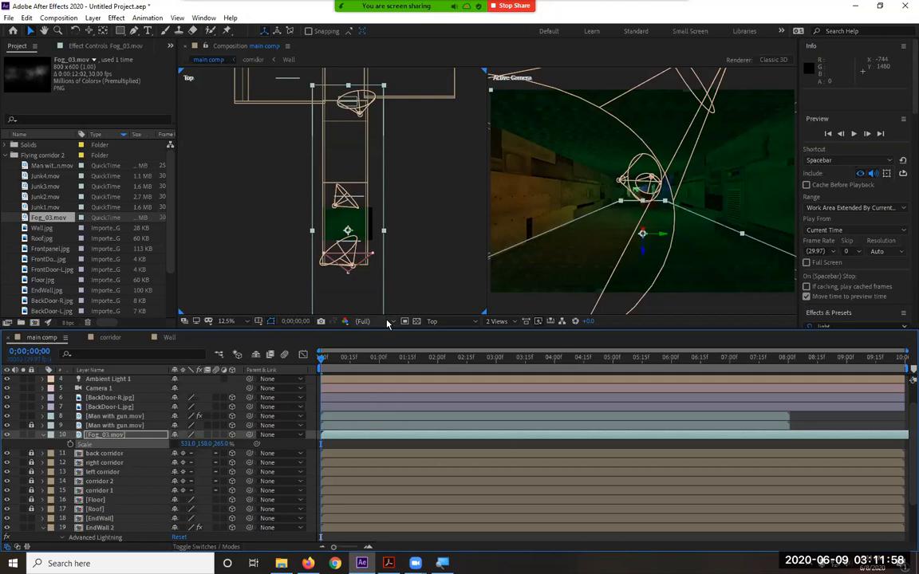
left_click_drag(356, 272, 356, 206)
left_click(644, 211)
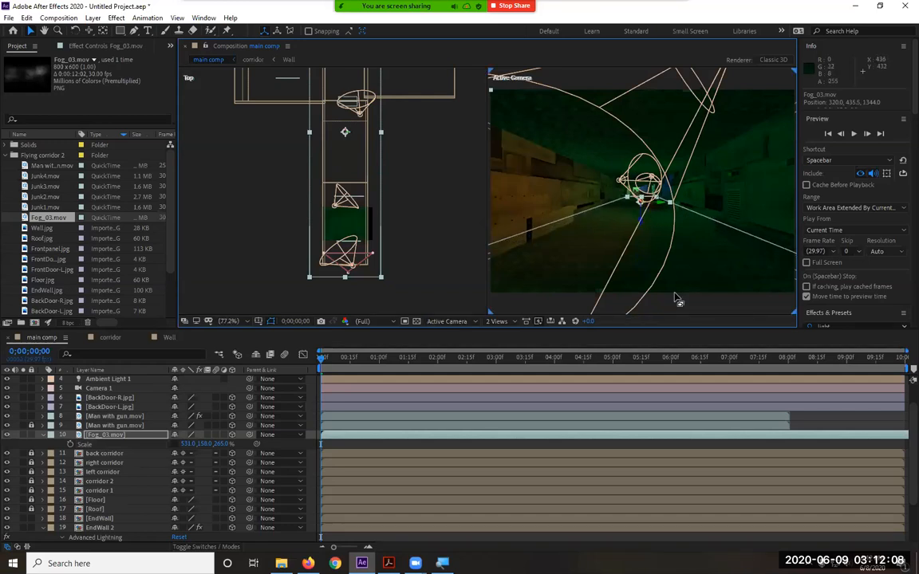
- Duplicate the Fog_03.mov layer with its opacity at 100% and play the composition from the start
left_click(350, 358)
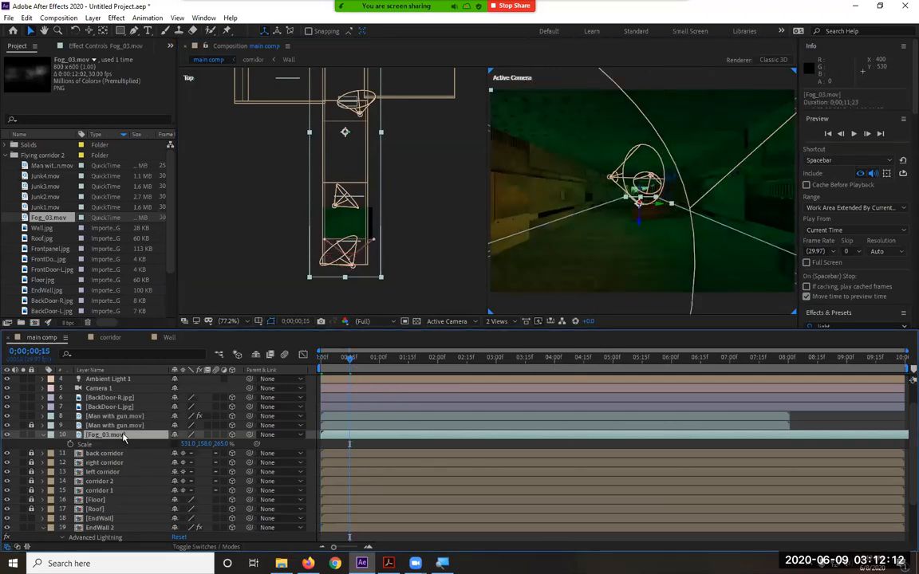
key("t")
left_click_drag(175, 445, 224, 444)
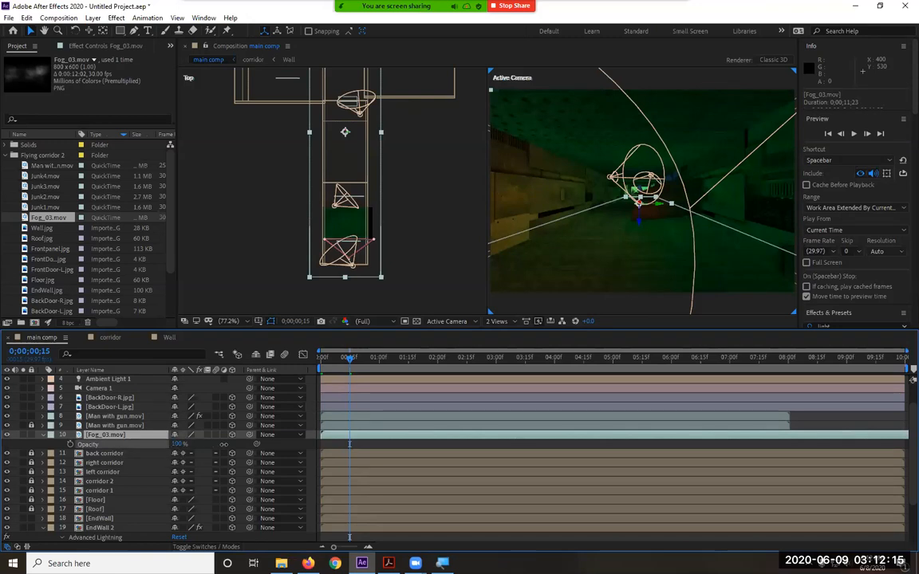
left_click(126, 437)
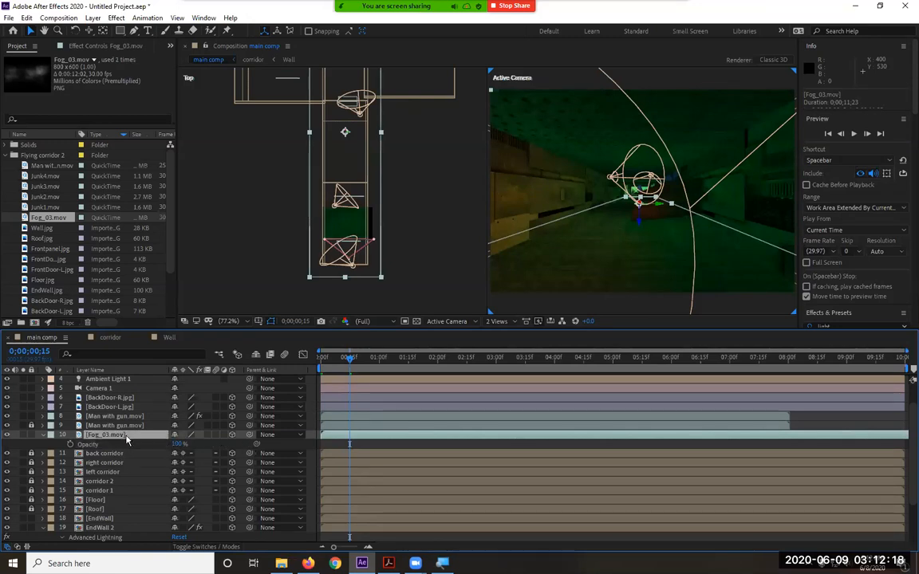
key("ctrl+d")
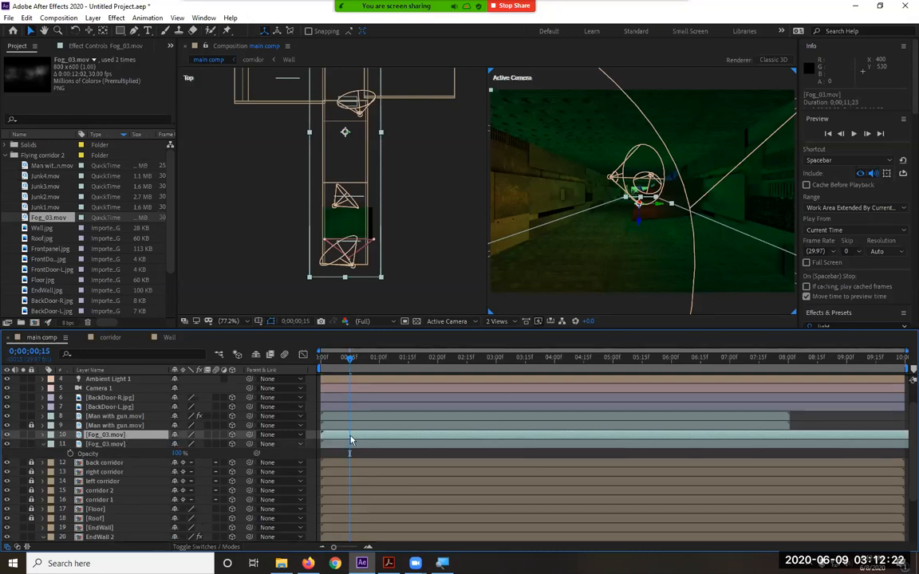
left_click(319, 360)
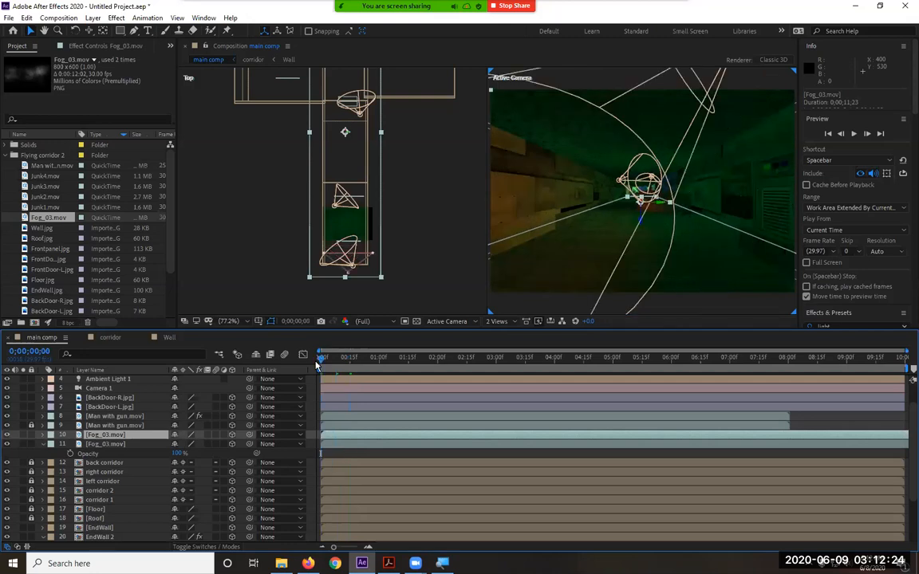
key("space")
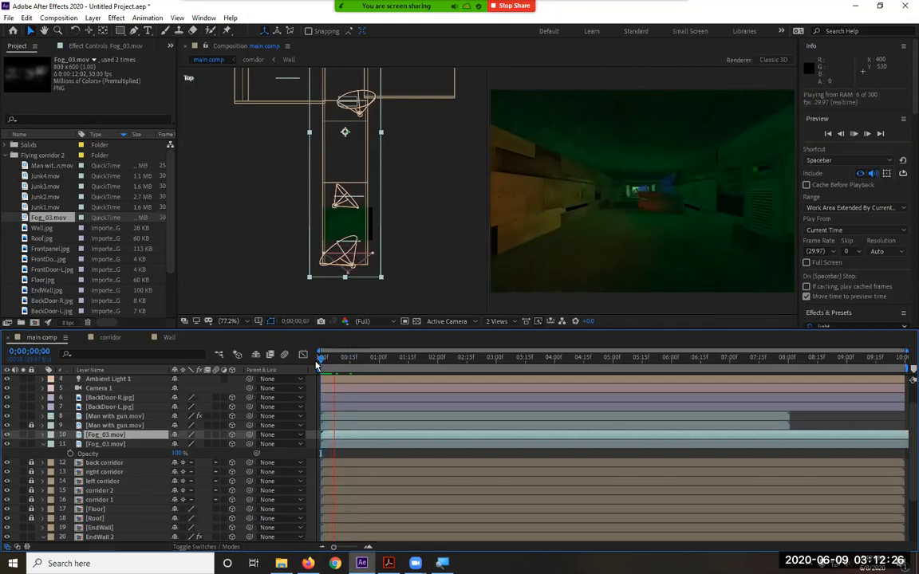
left_click(423, 253)
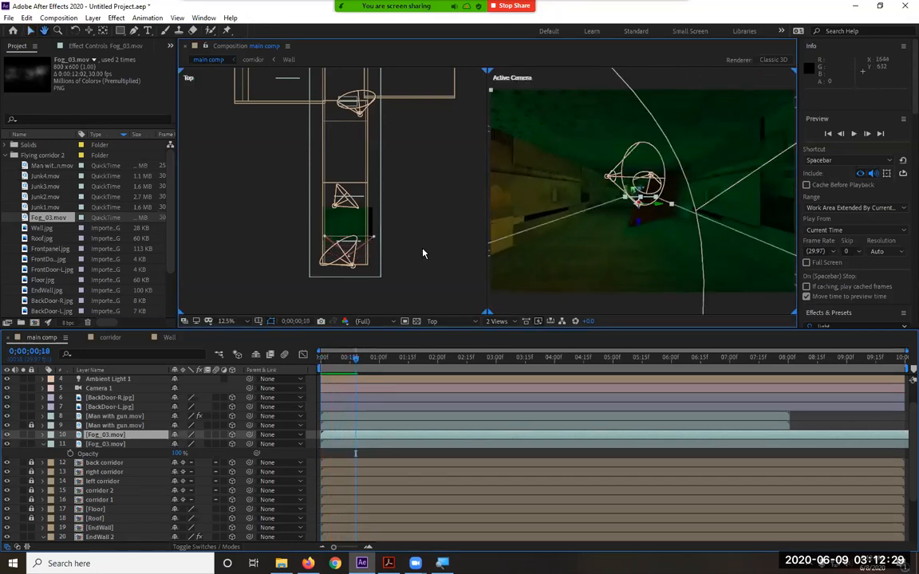
- Raise both Fog_03.mov layers in the Left view to about 320, 315.5, 1344, and delete the upper copy
left_click(108, 443)
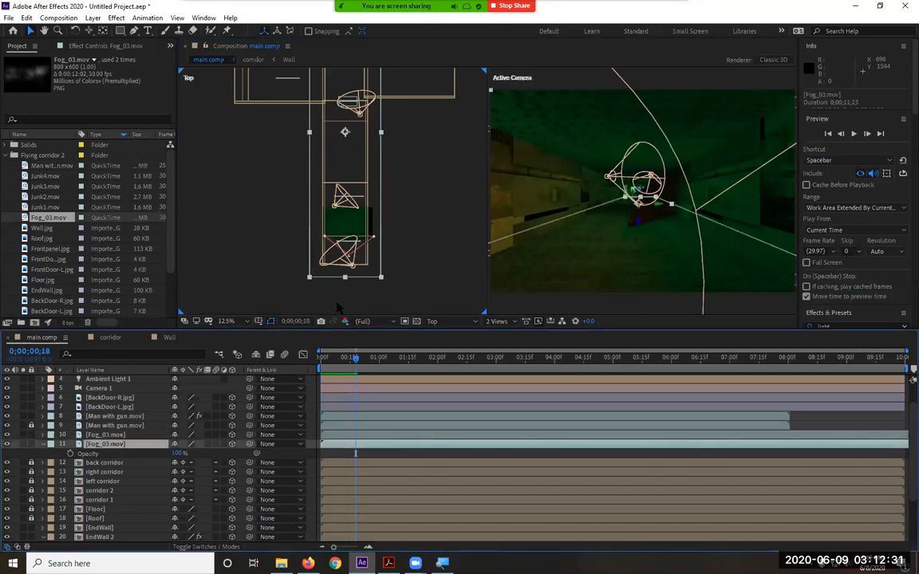
left_click(451, 323)
left_click(456, 375)
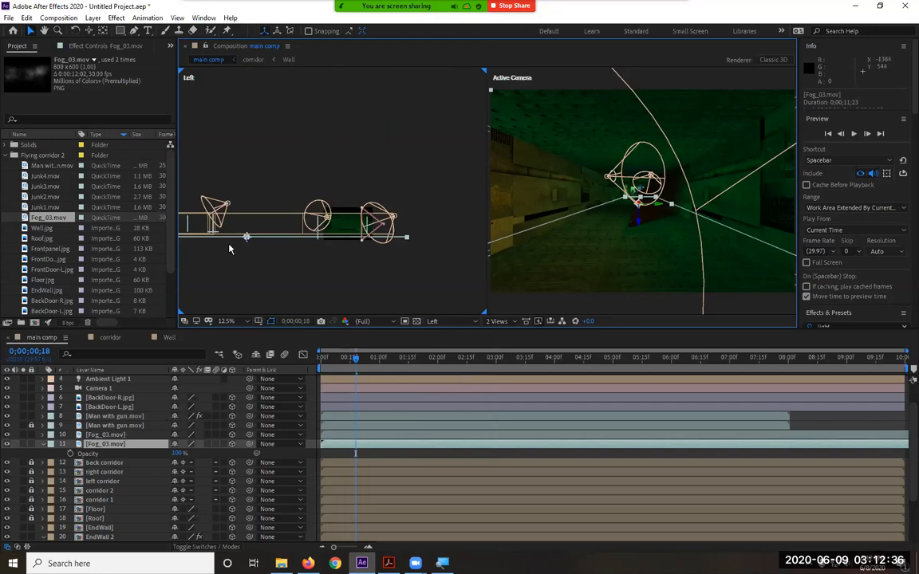
left_click(120, 435, "shift")
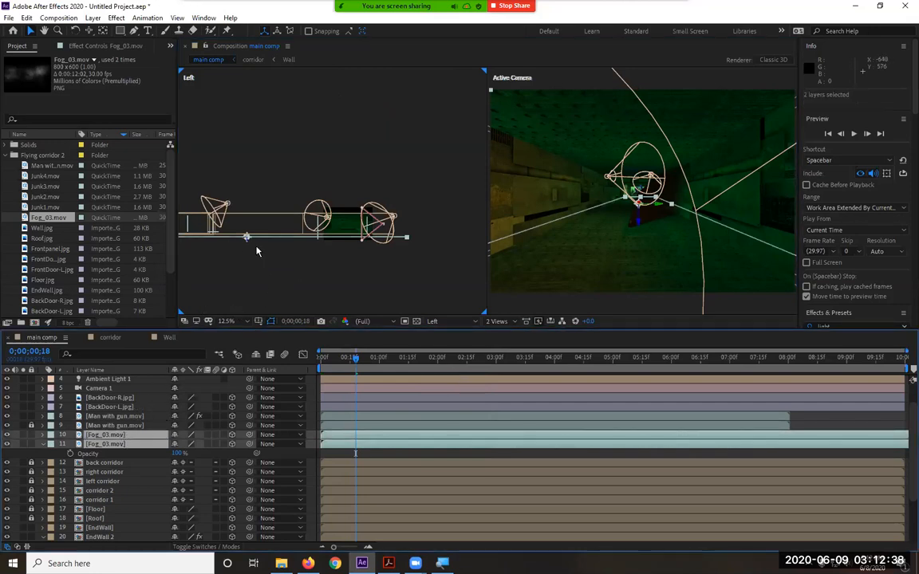
mouse_move(246, 239)
left_mouse_down()
mouse_move(248, 223)
mouse_move(256, 241)
left_mouse_up()
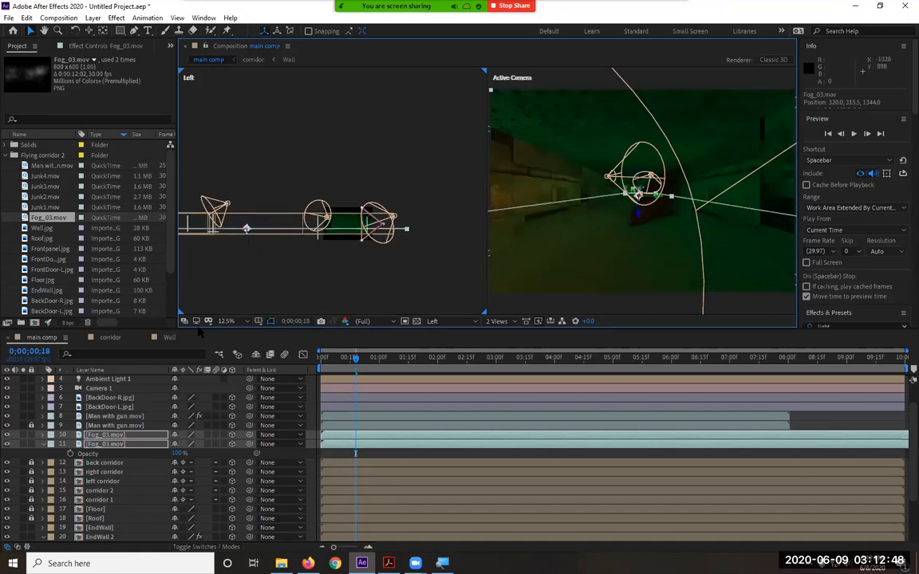
left_click(120, 438)
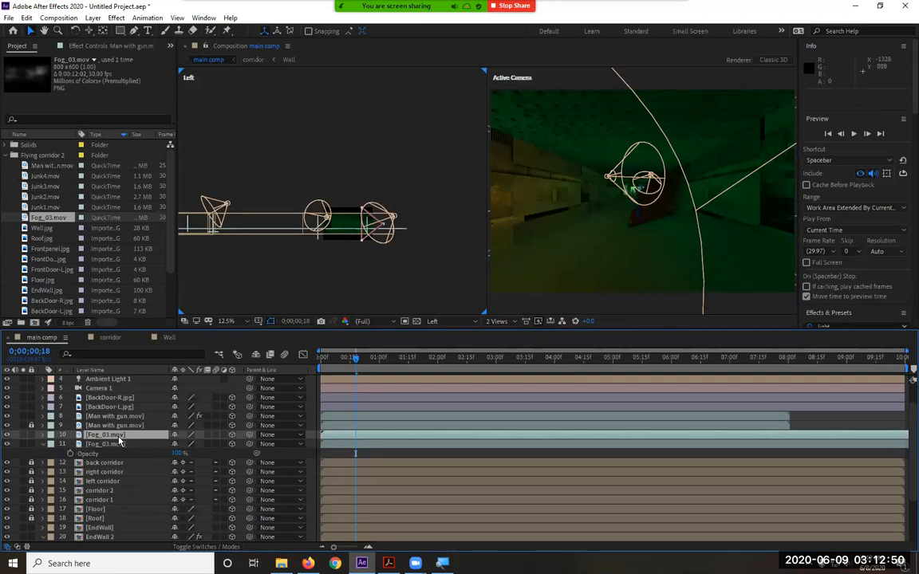
key("Delete")
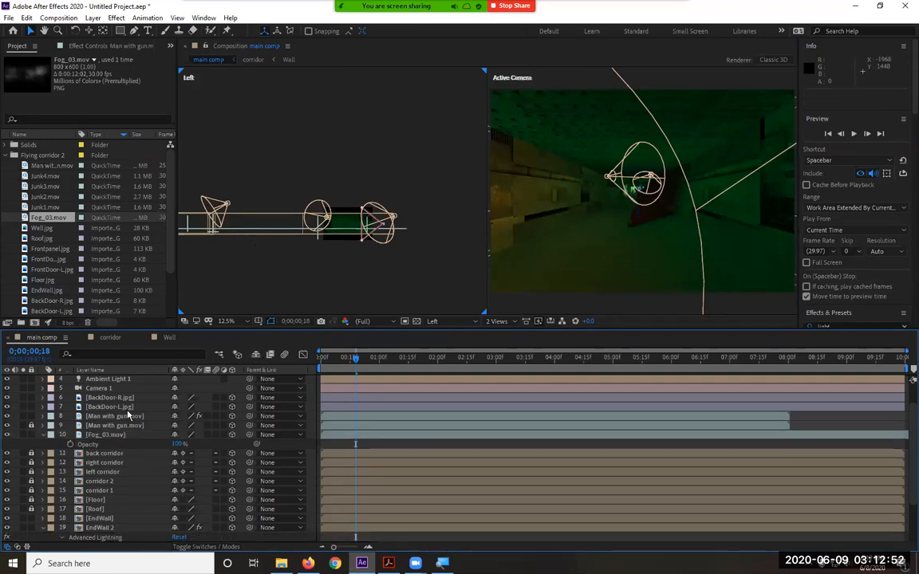
- Raise the remaining Fog_03.mov layer to about 320, 275.5, 1344 and play the composition from the first frame
left_click(115, 435)
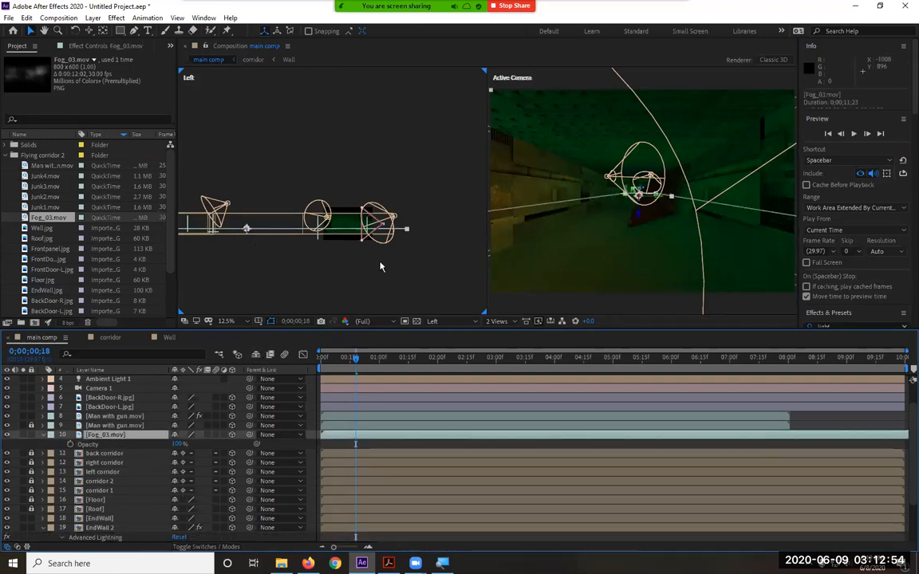
left_click(422, 370)
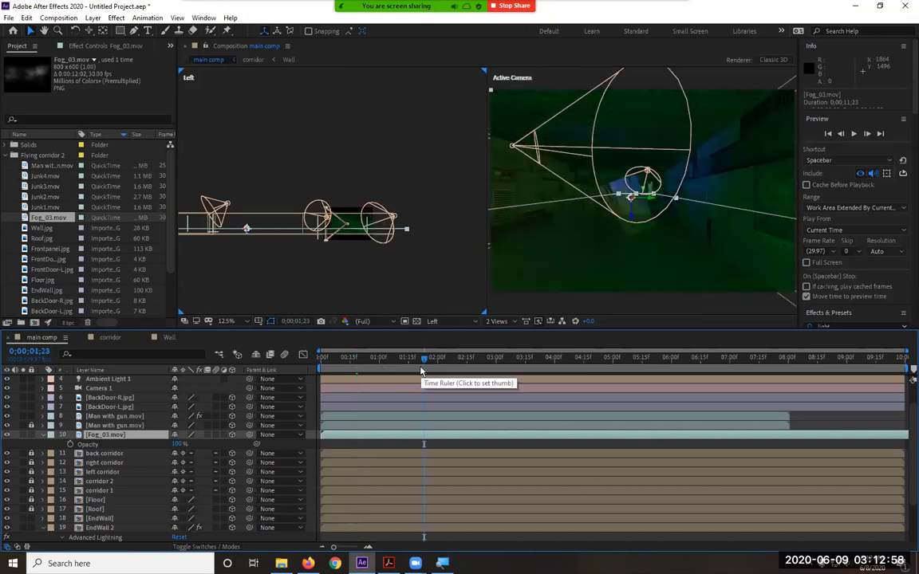
left_click(366, 360)
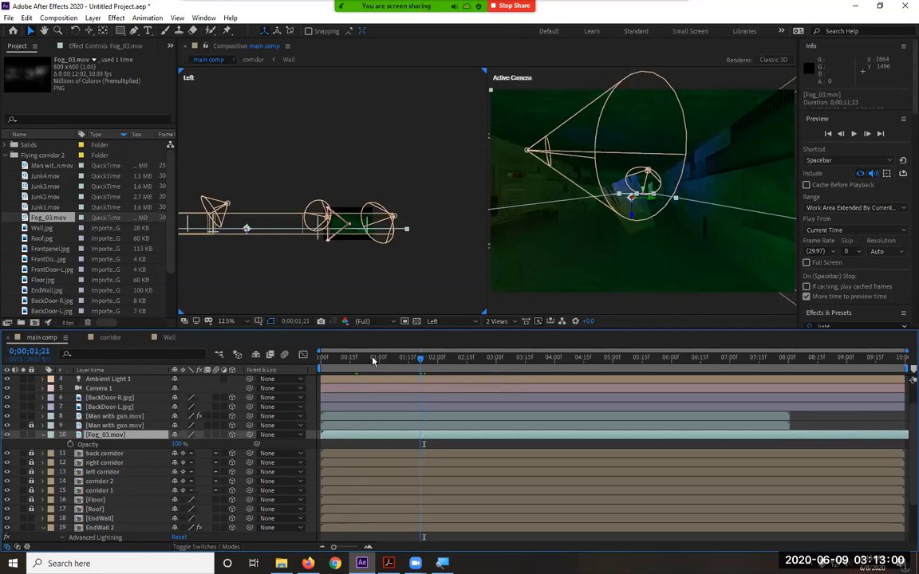
left_click_drag(366, 359, 362, 360)
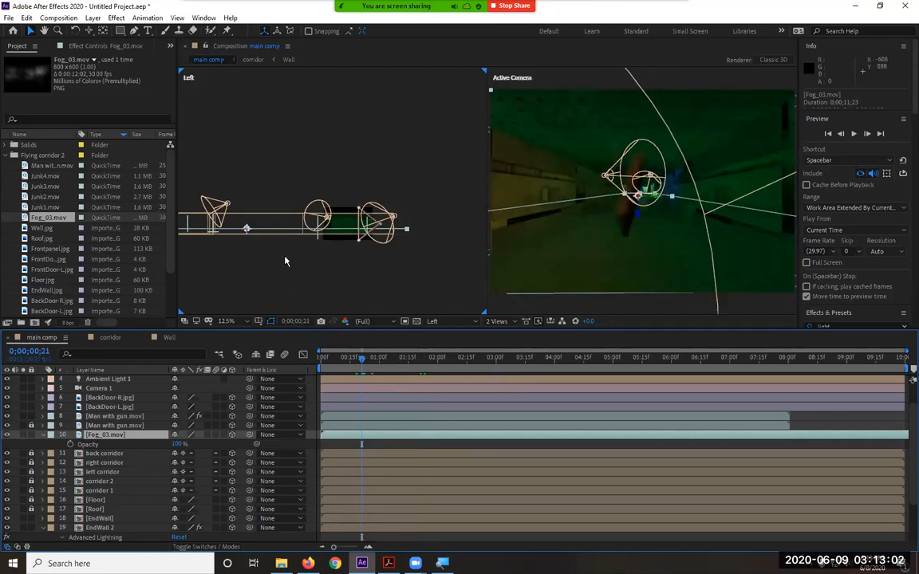
mouse_move(247, 236)
left_mouse_down()
mouse_move(248, 245)
mouse_move(248, 229)
left_mouse_up()
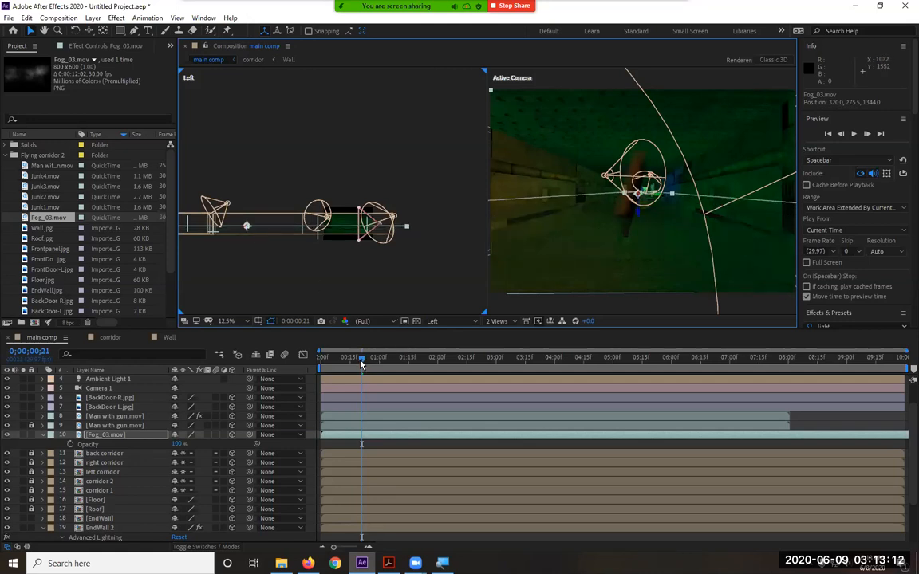
key("Home")
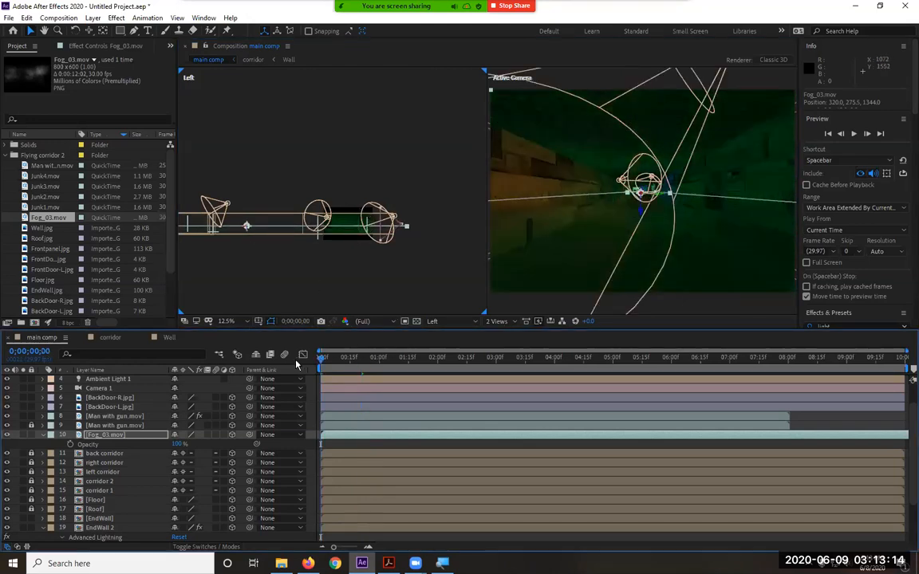
key("space")
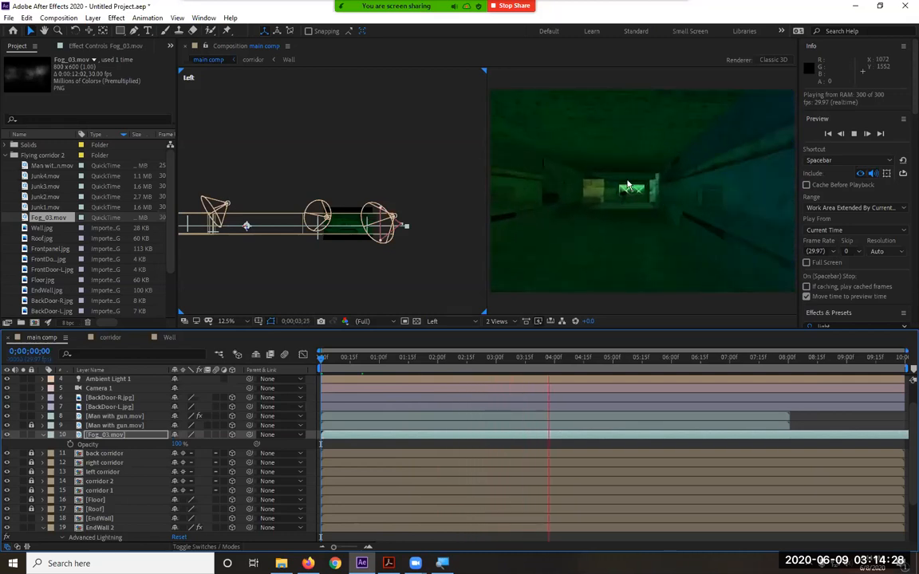
key("space")
- Duplicate the raised Fog_03.mov layer to thicken the fog and preview the composition from the start
left_click(130, 436)
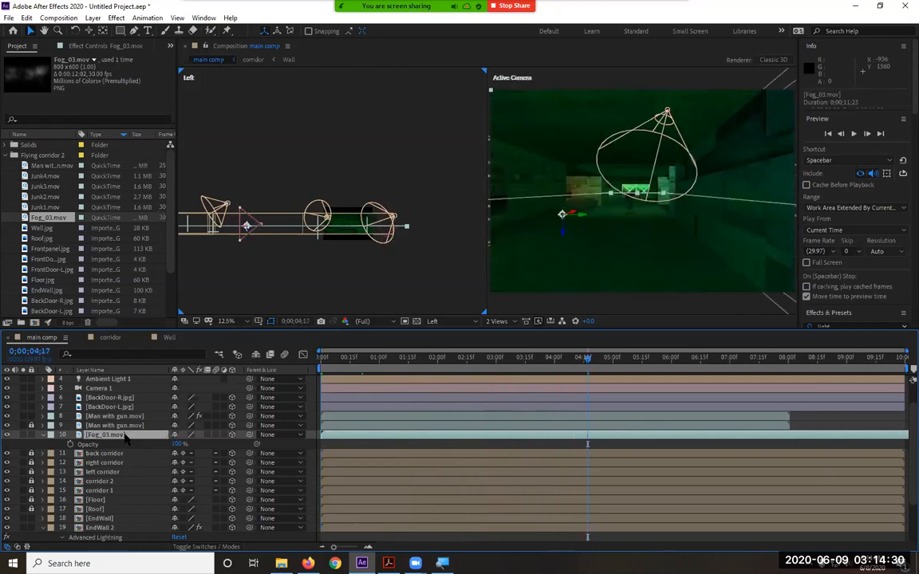
key("ctrl+d")
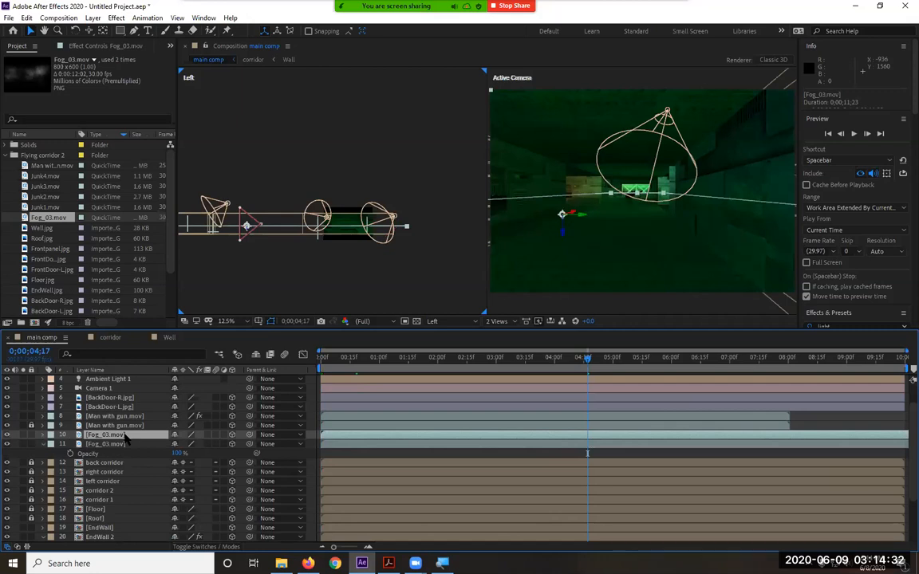
key("Home")
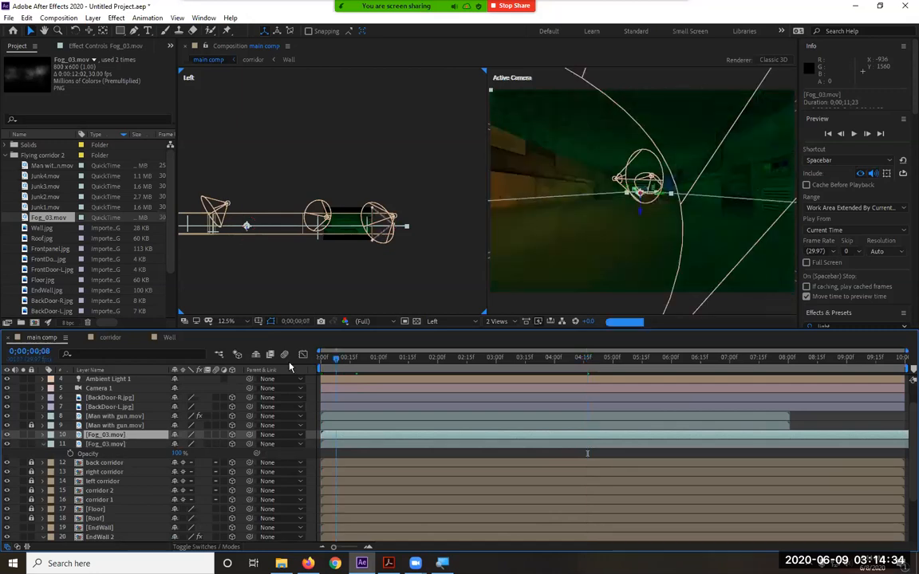
key("space")
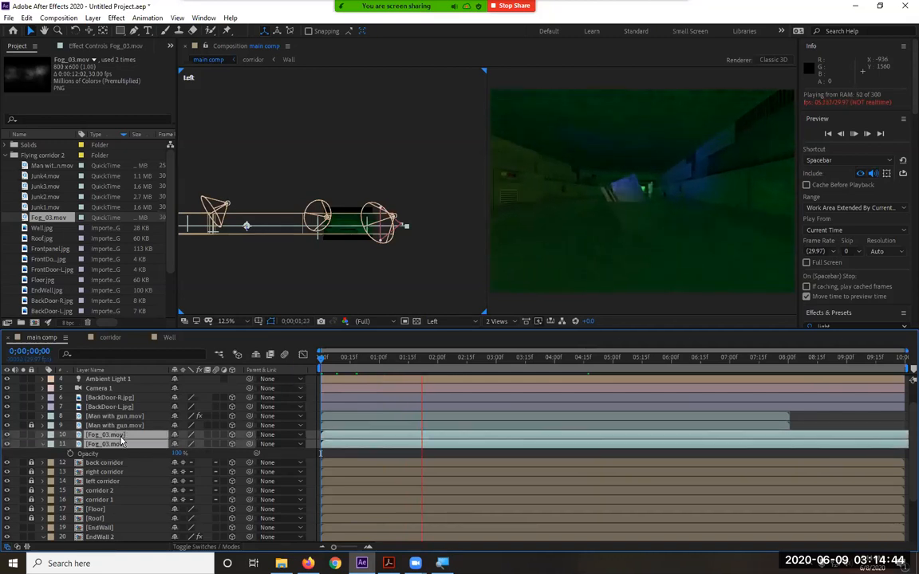
- Set the opacity of both Fog_03.mov layers to 92% and play back the whole composition
key("t")
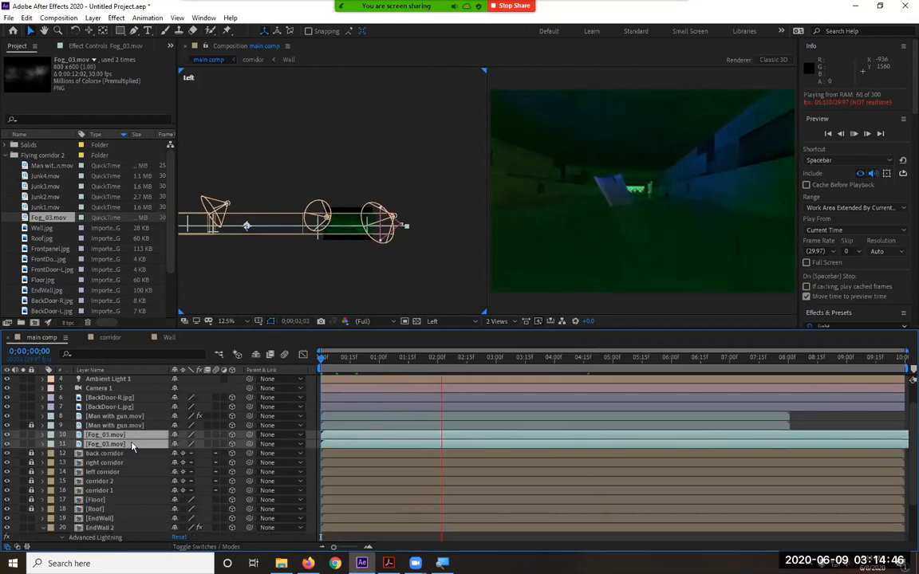
key("t")
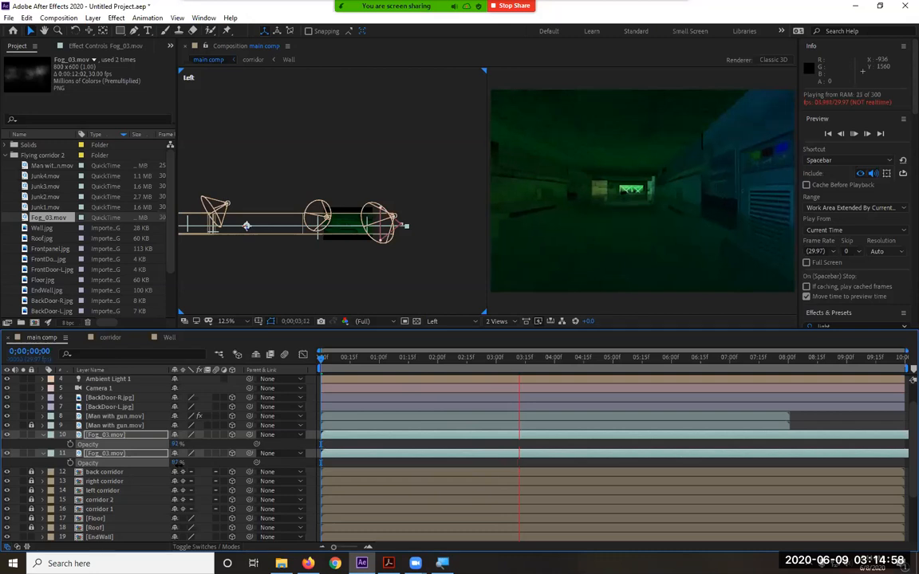
key("space")
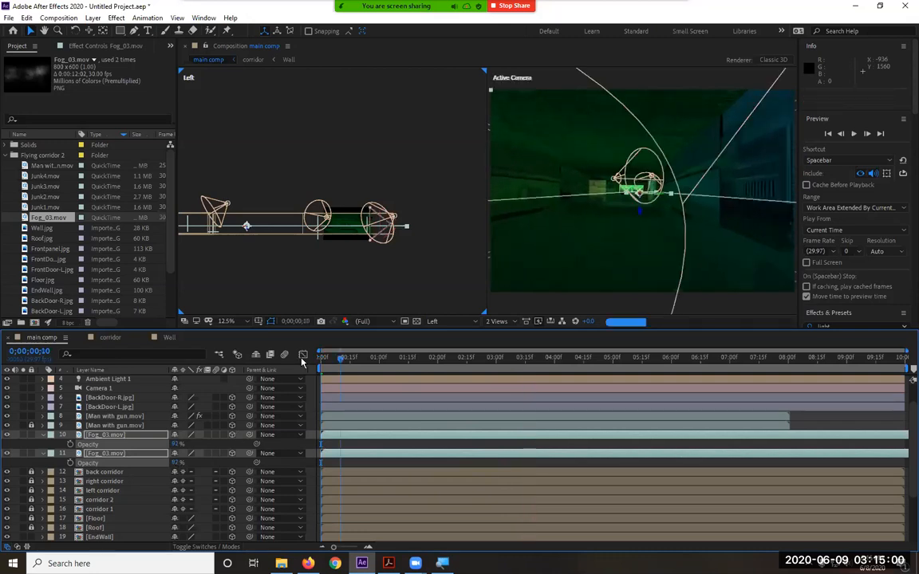
key("space")
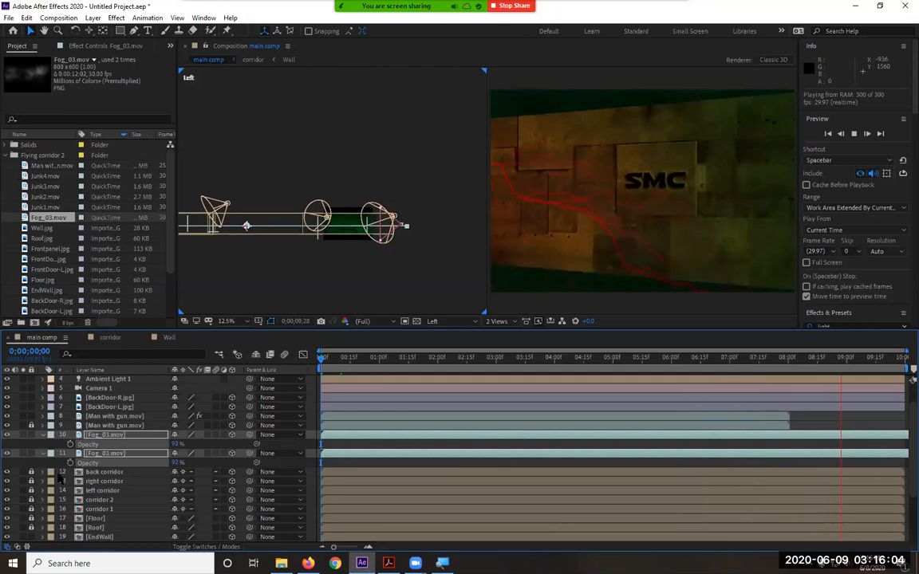
- Collapse the properties of both Fog_03.mov layers and stop the playback
left_click(45, 435)
left_click(44, 444)
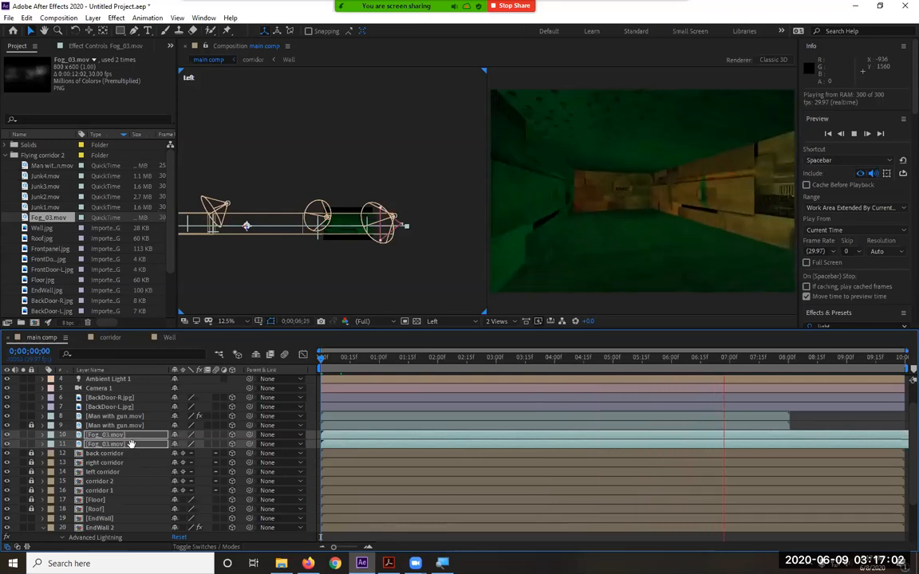
key("space")
- Change the composition viewer from two views to a single Active Camera view
left_click(437, 321)
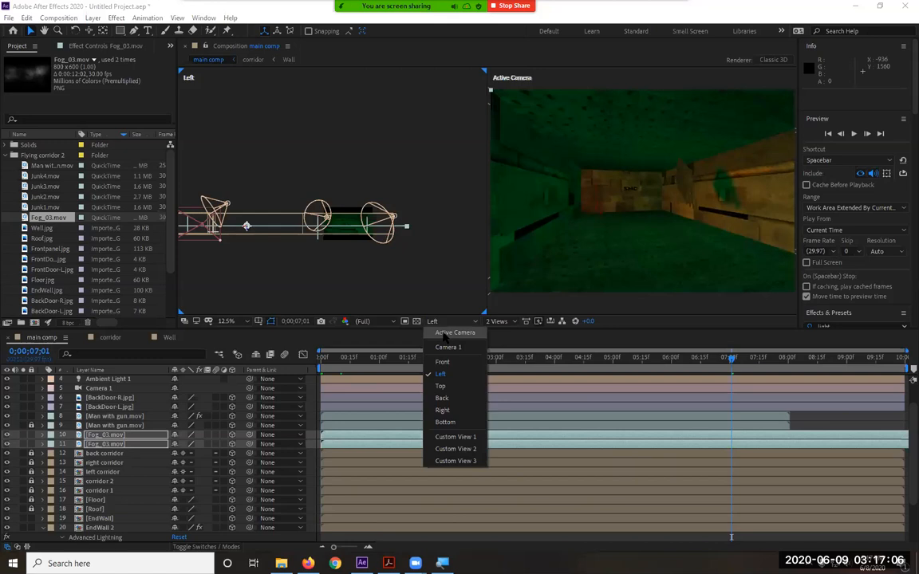
left_click(498, 320)
left_click(497, 322)
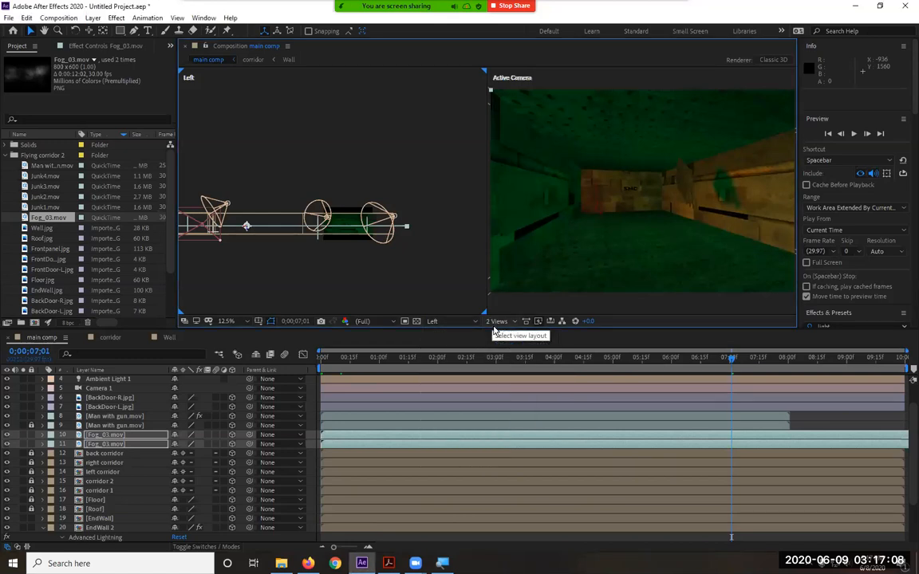
left_click(497, 321)
left_click(459, 342)
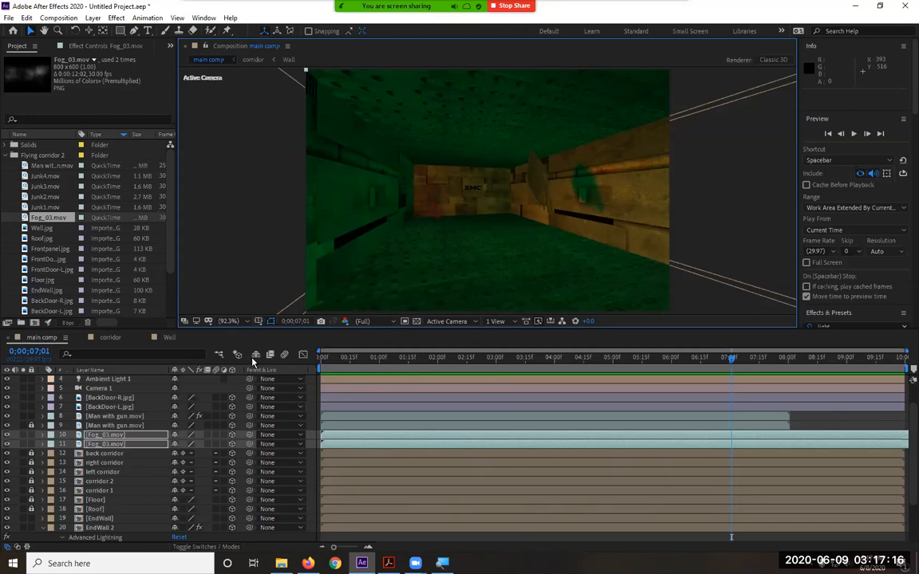
- Return to the first frame of the main comp and set the preview resolution to Full
key("Home")
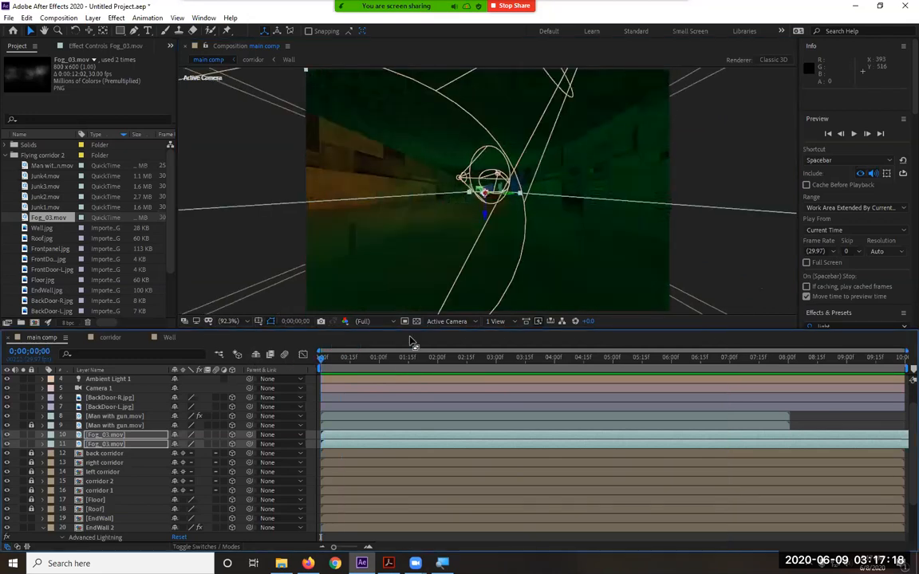
left_click(363, 320)
left_click(369, 331)
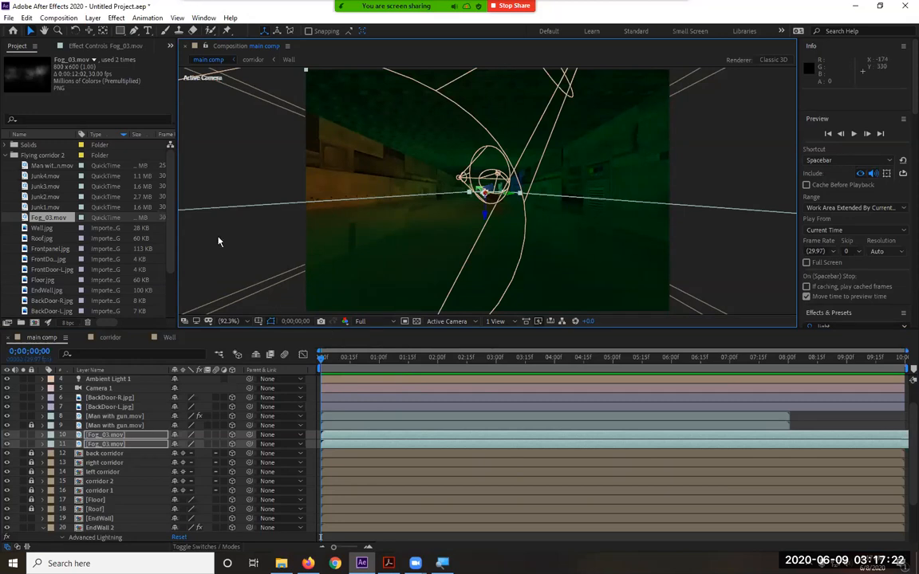
- Maximize the composition viewer and show the scene through Camera 1
key("Escape")
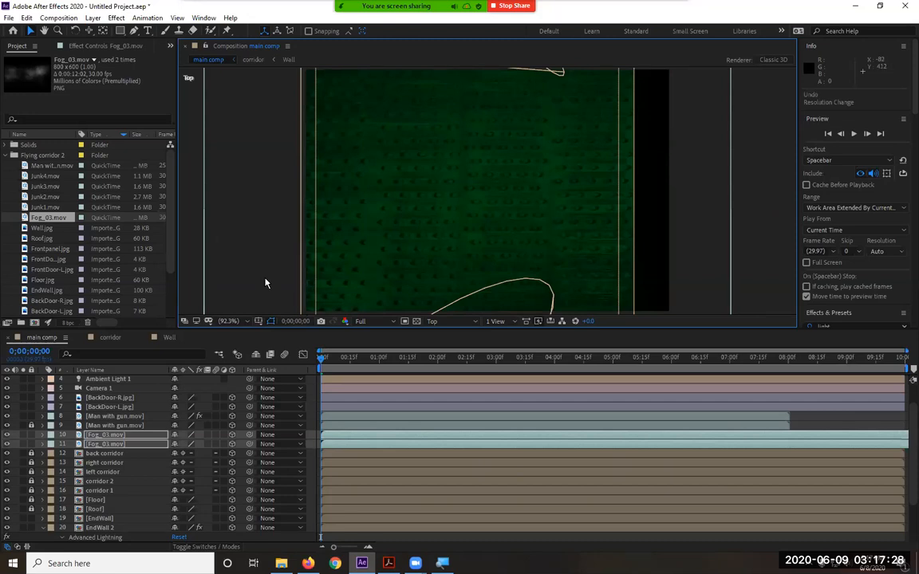
key("grave")
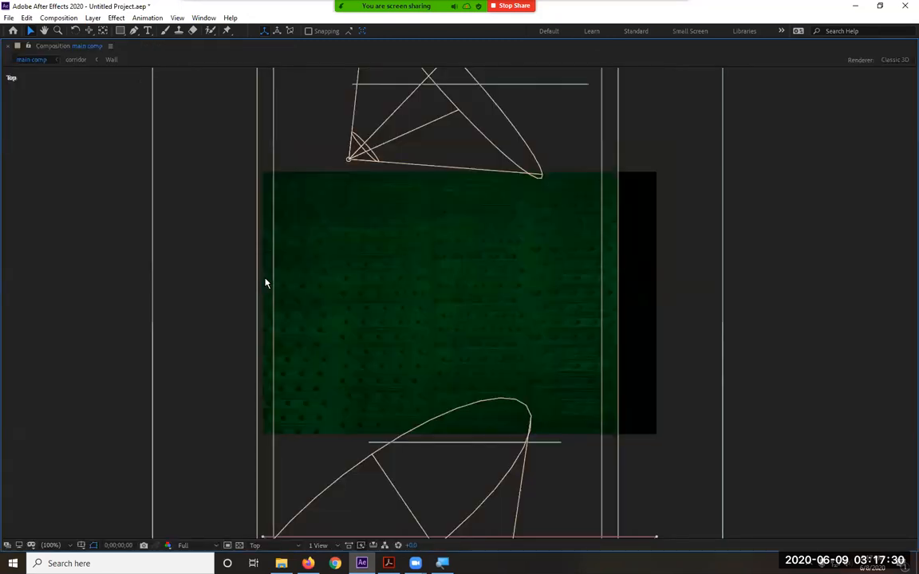
left_click(269, 547)
left_click(276, 428)
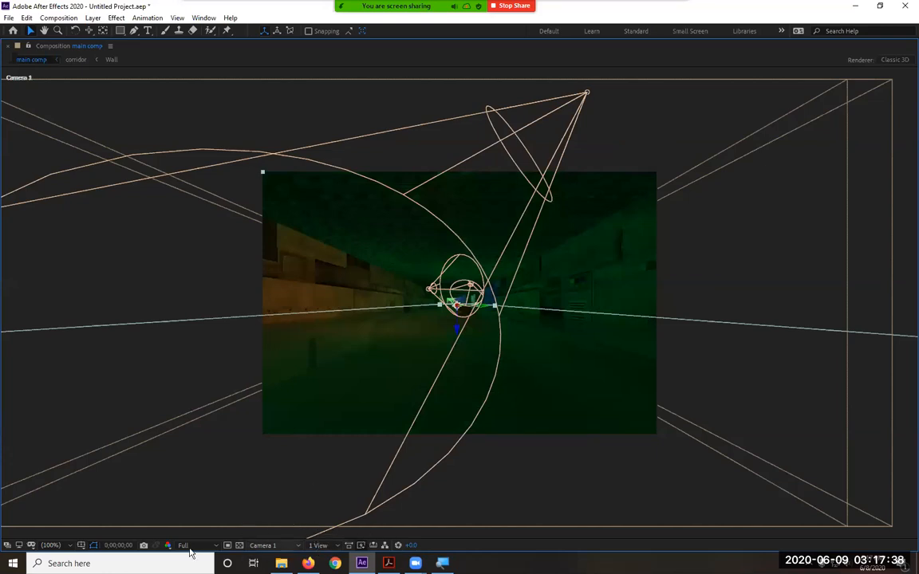
- Set the viewer magnification to Fit up to 100% and play back the whole corridor composition
left_click(51, 547)
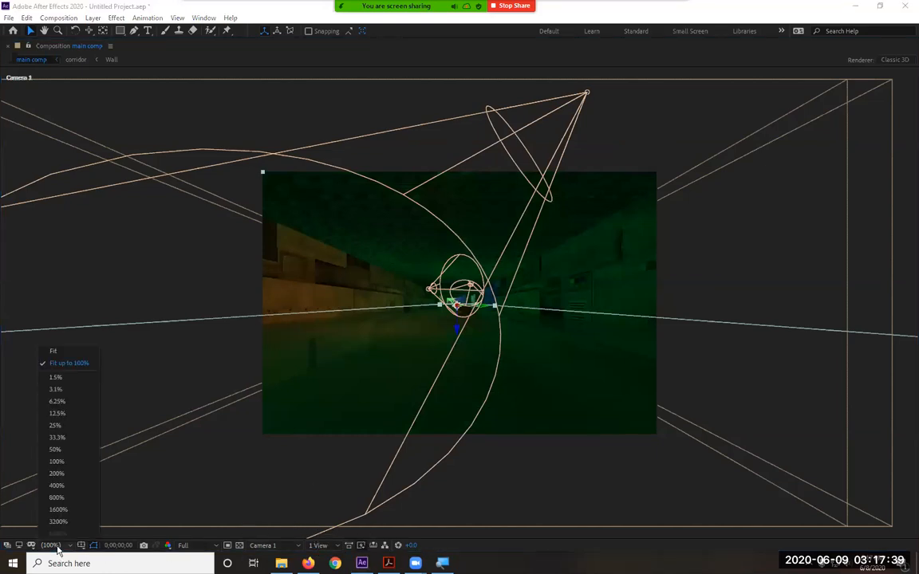
left_click(70, 366)
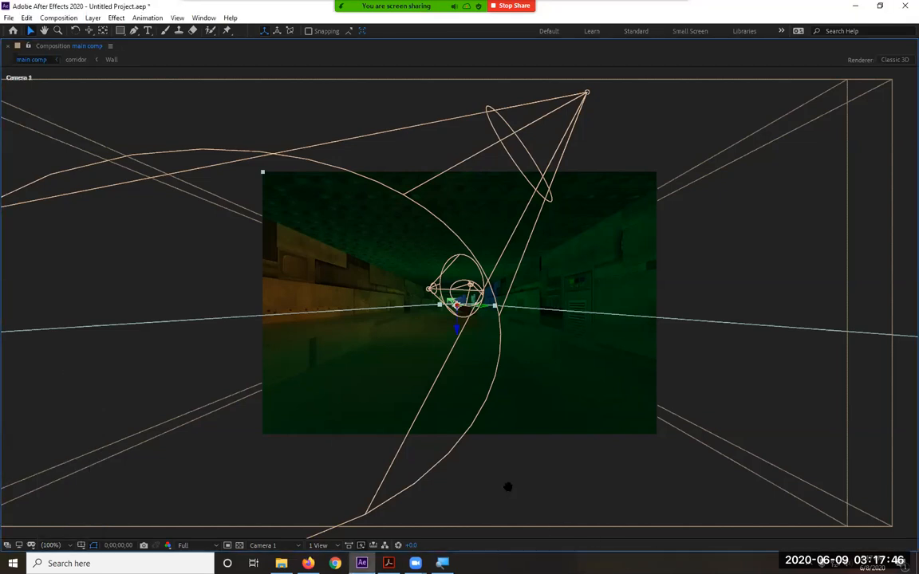
key("space")
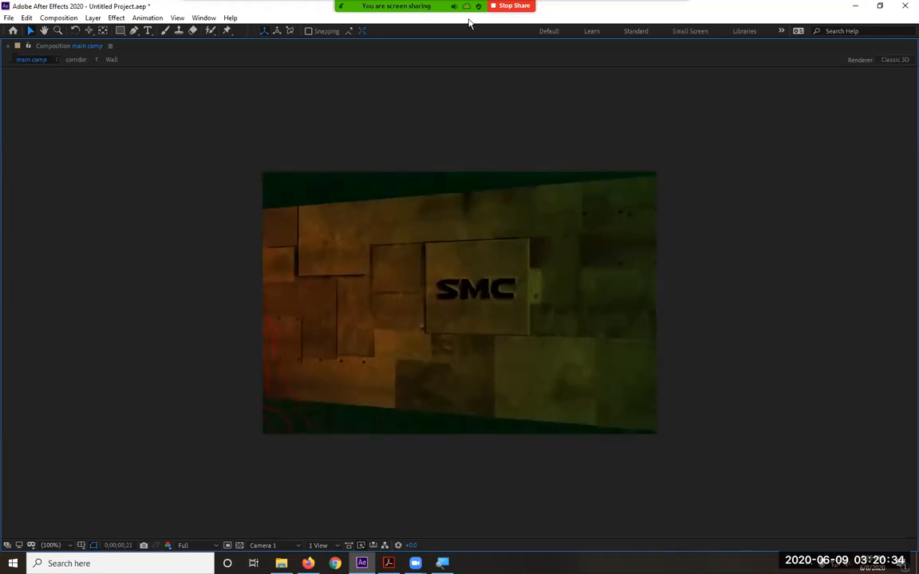
mouse_move(471, 24)
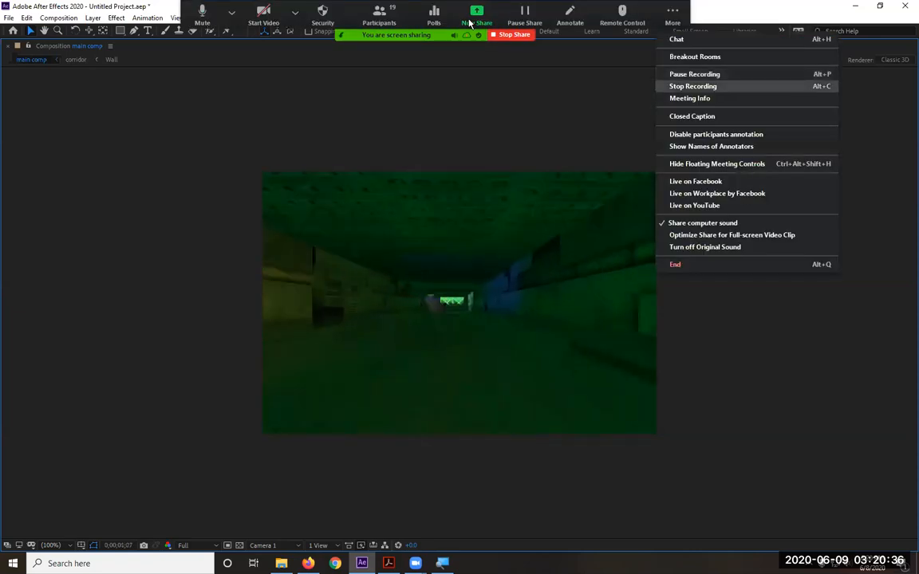